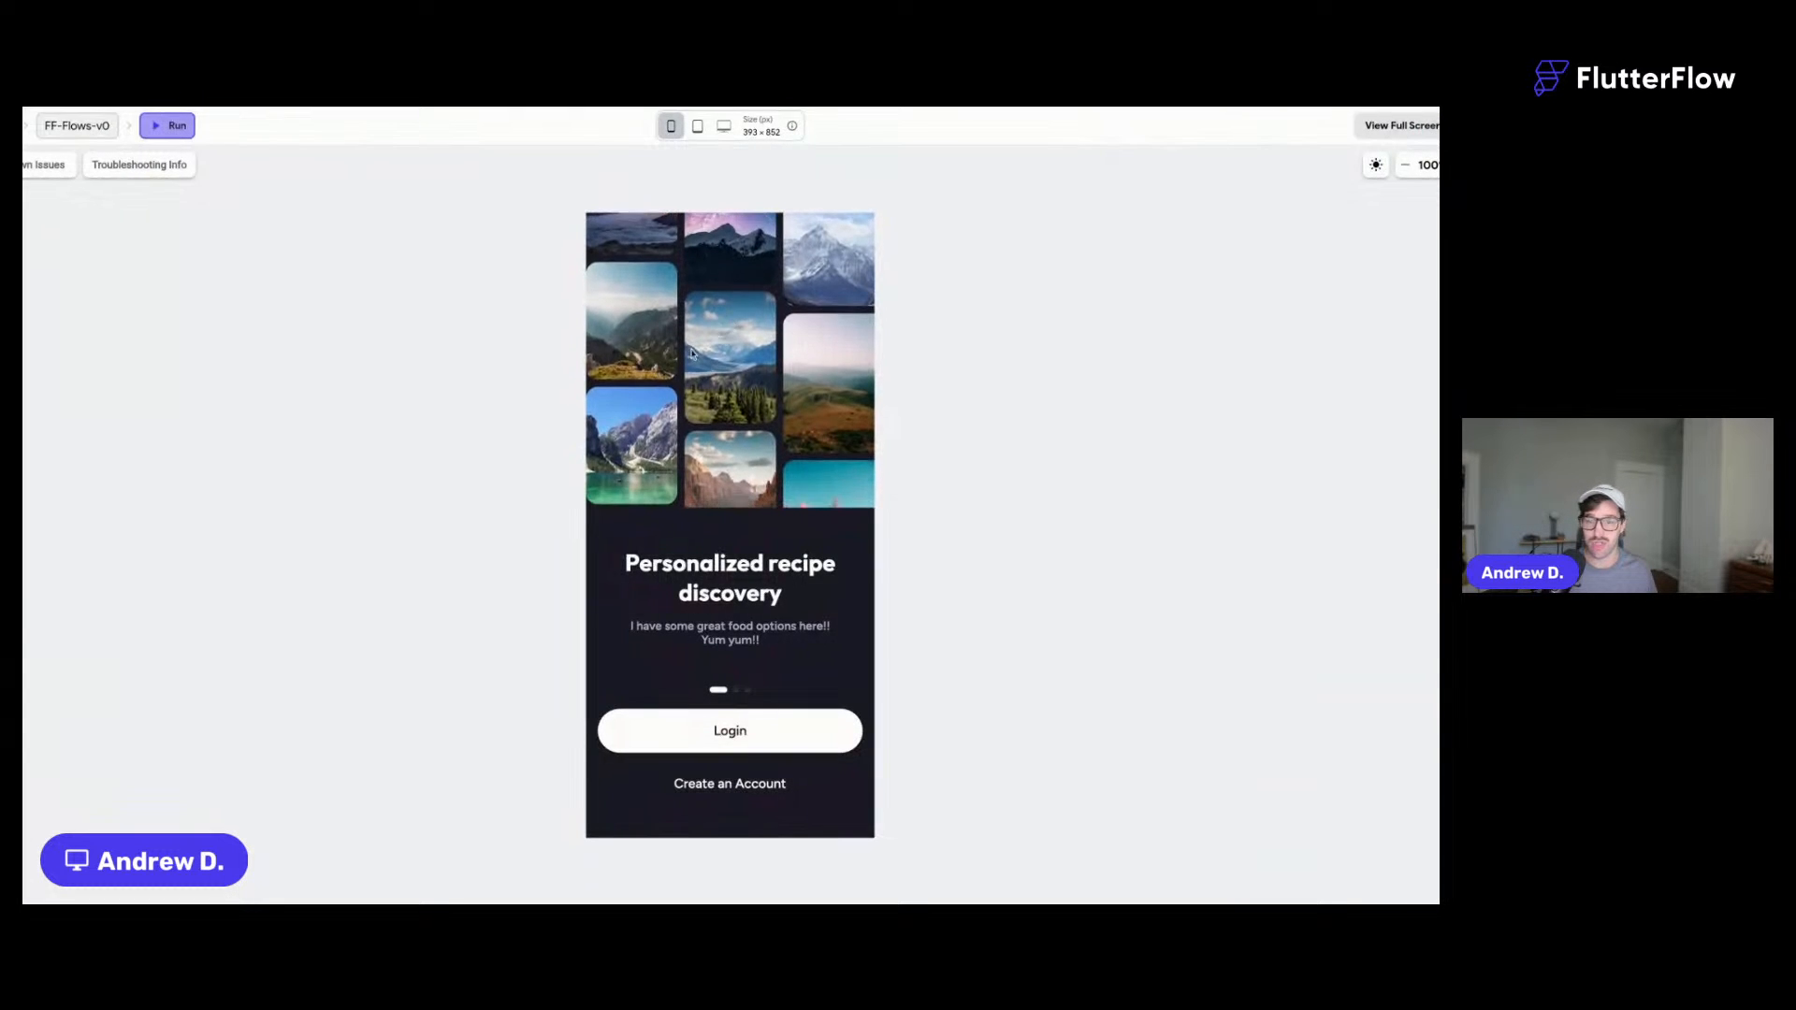
- Return to the flow list, zoom the preview to 110%, and log out from Profile Flow
{"action": "left_click_drag", "start_coordinate": [590, 551], "coordinate": [891, 546]}
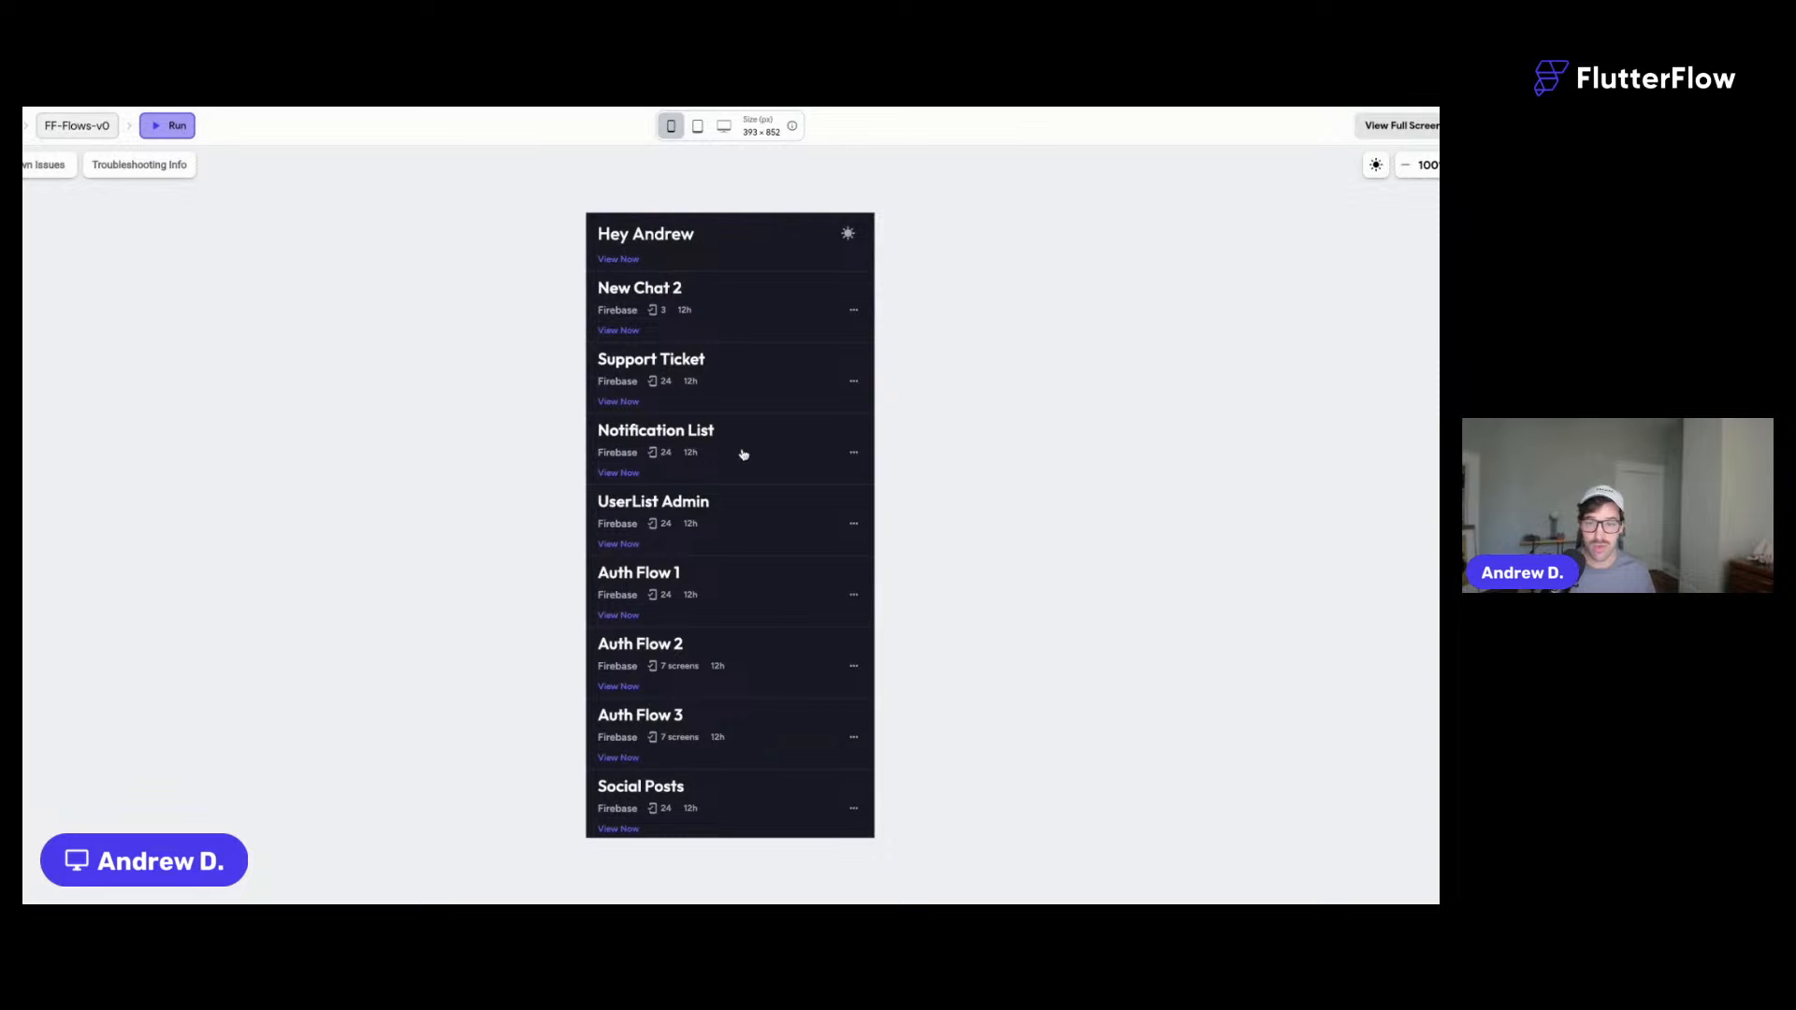
{"action": "scroll", "coordinate": [740, 454], "scroll_direction": "up", "scroll_amount": 4}
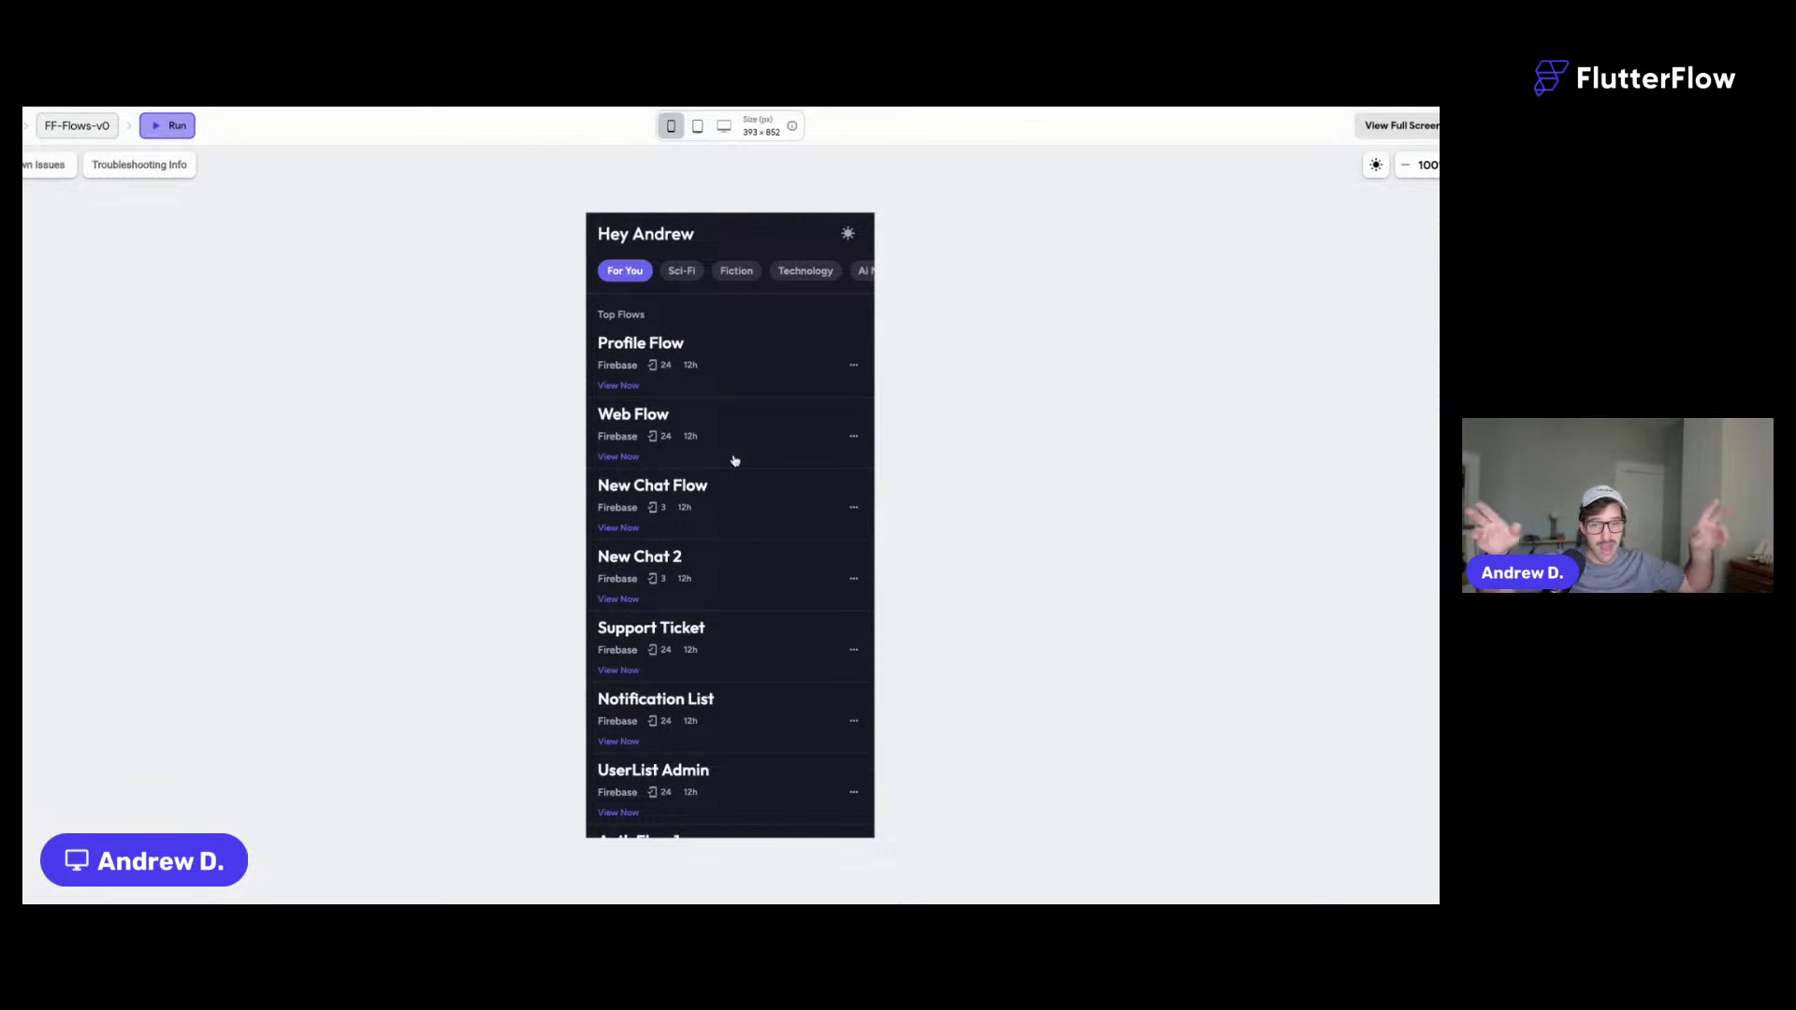
{"action": "key", "text": "super+equal"}
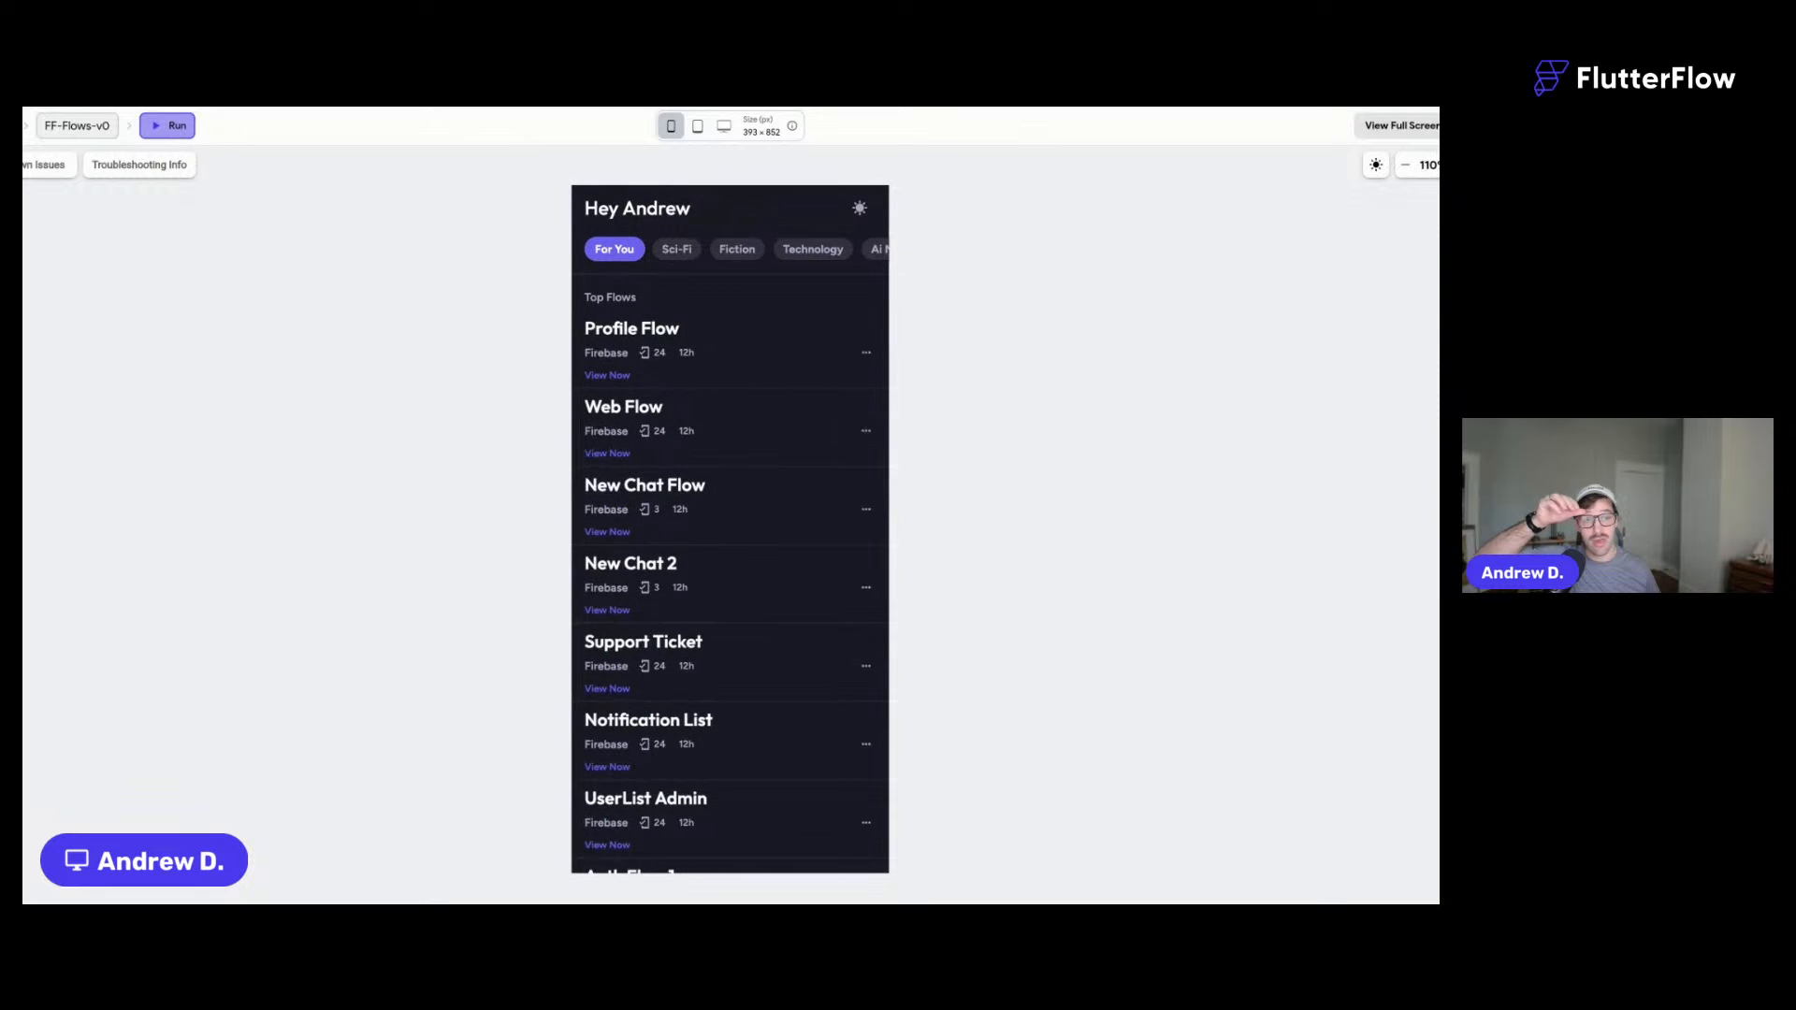
{"action": "left_click", "coordinate": [689, 355]}
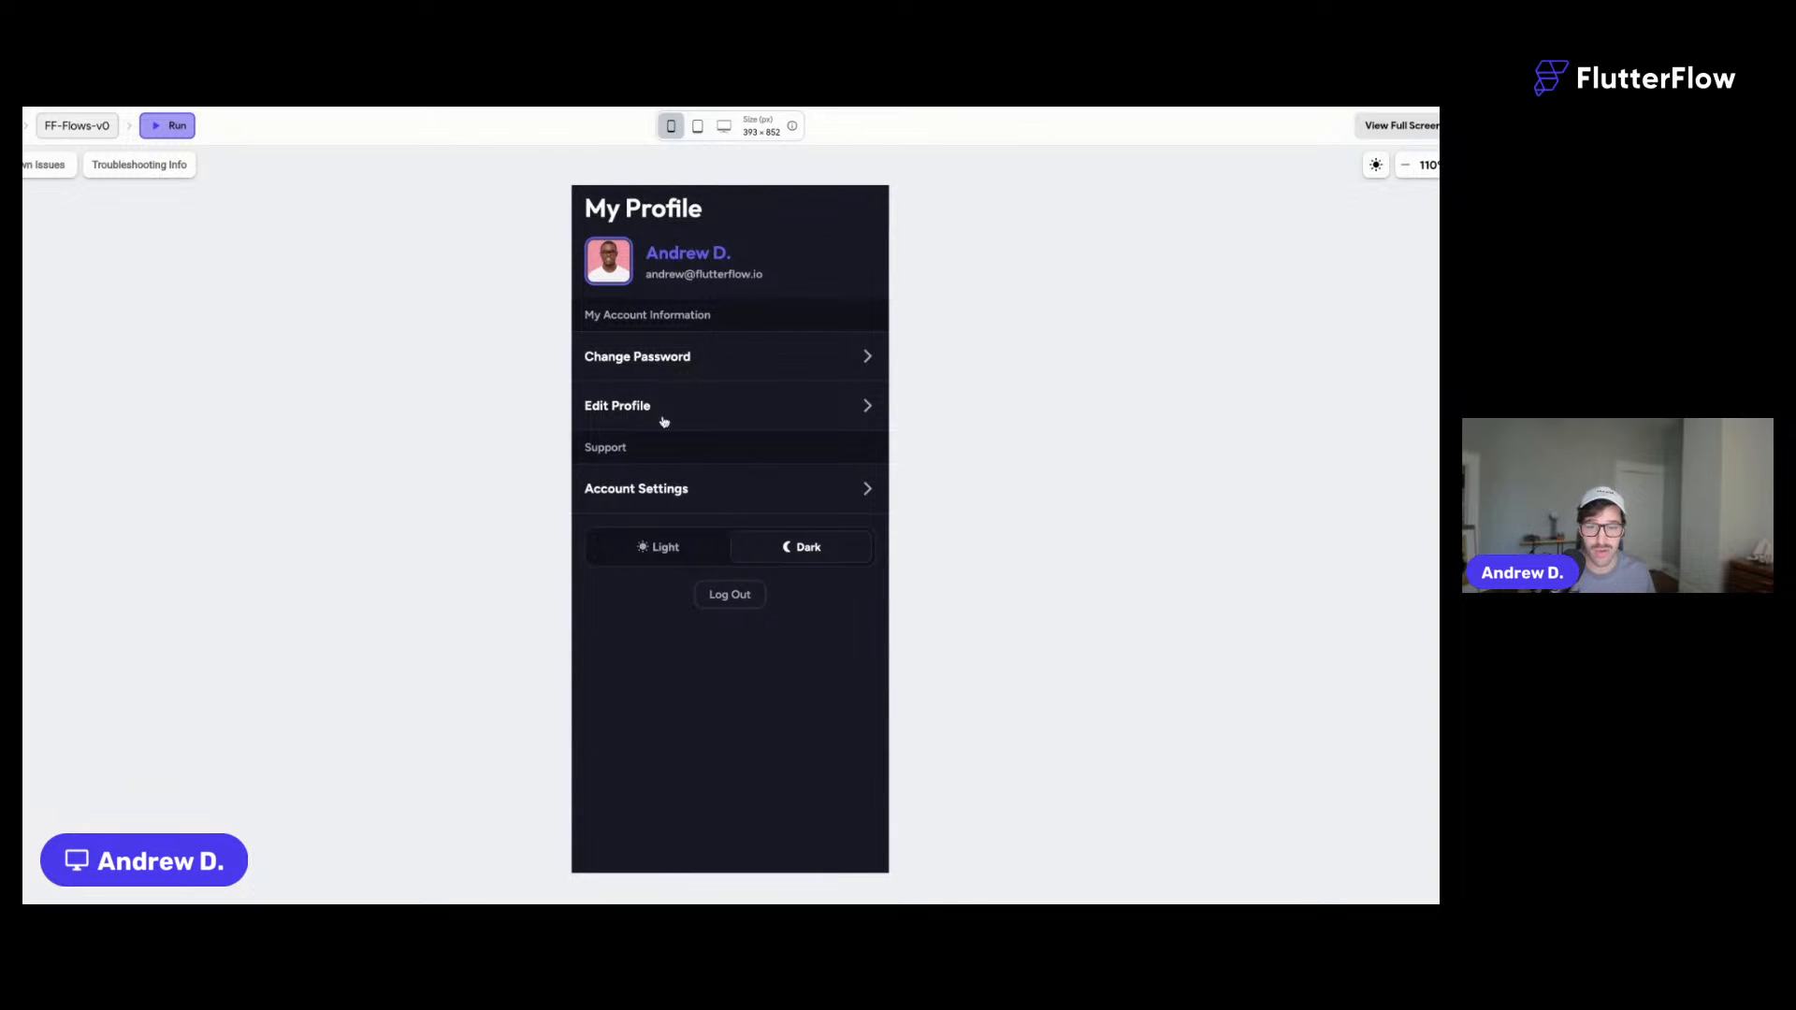
{"action": "left_click", "coordinate": [722, 594]}
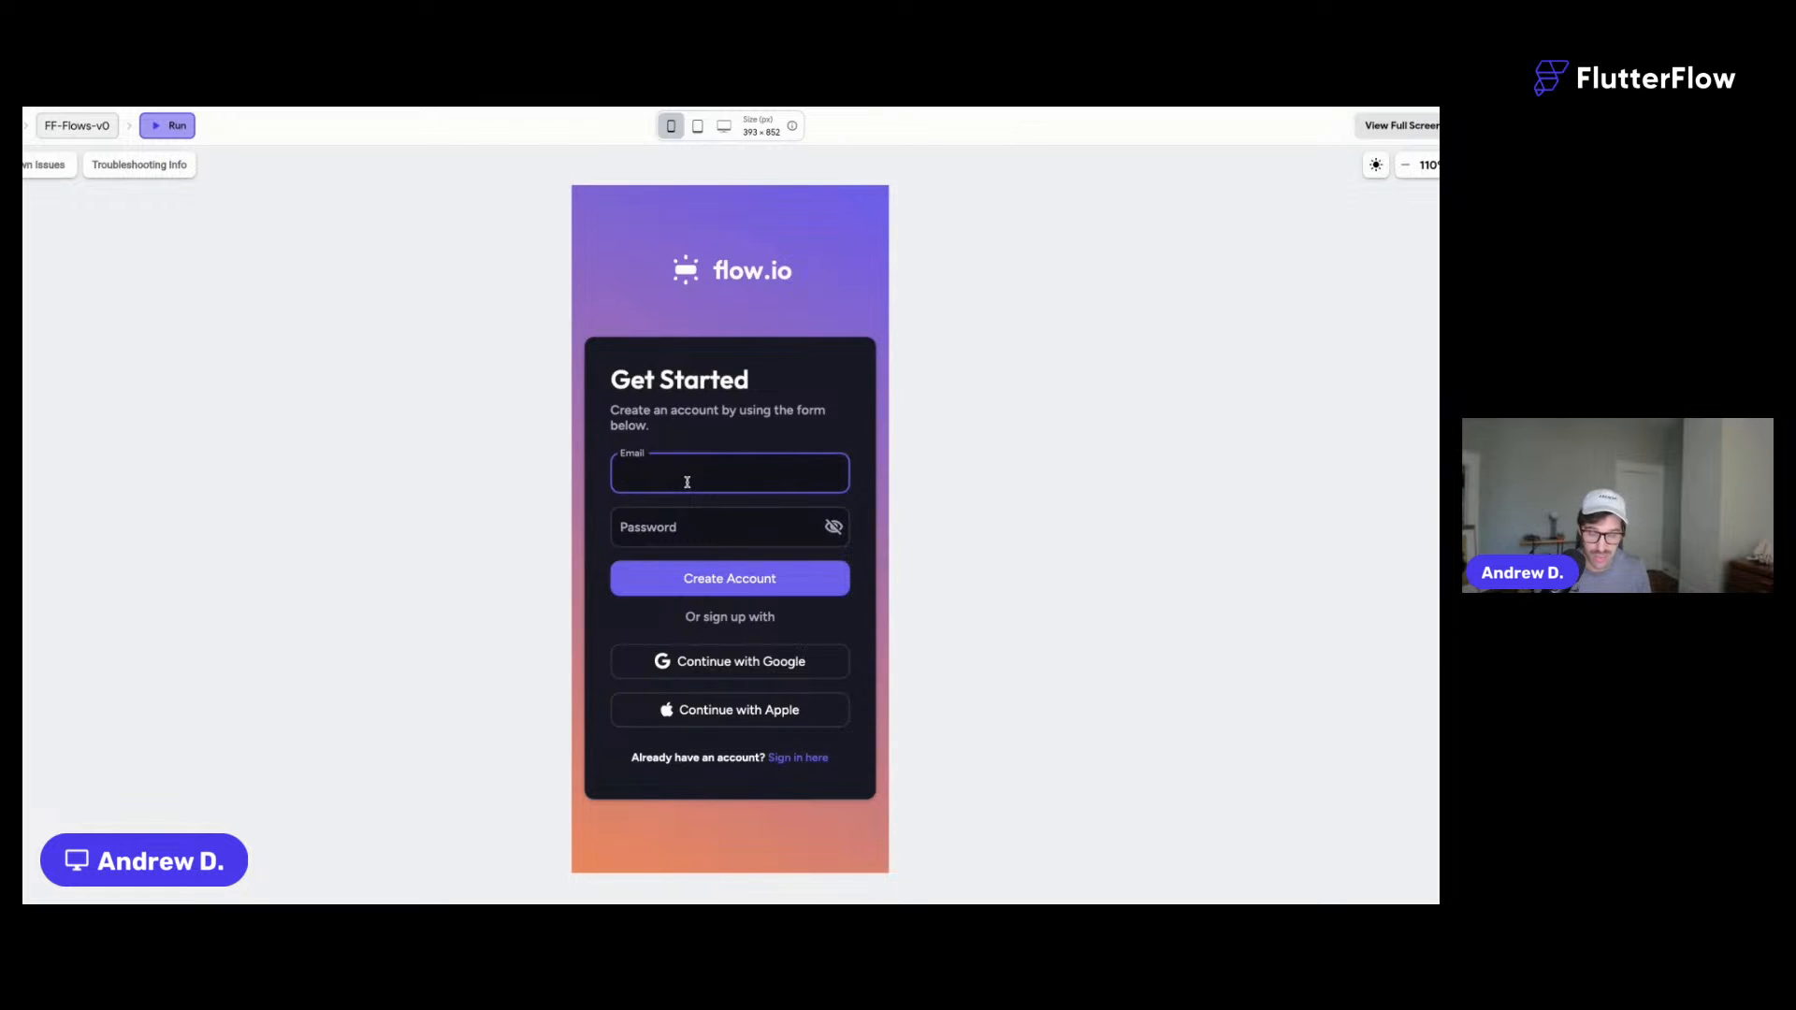
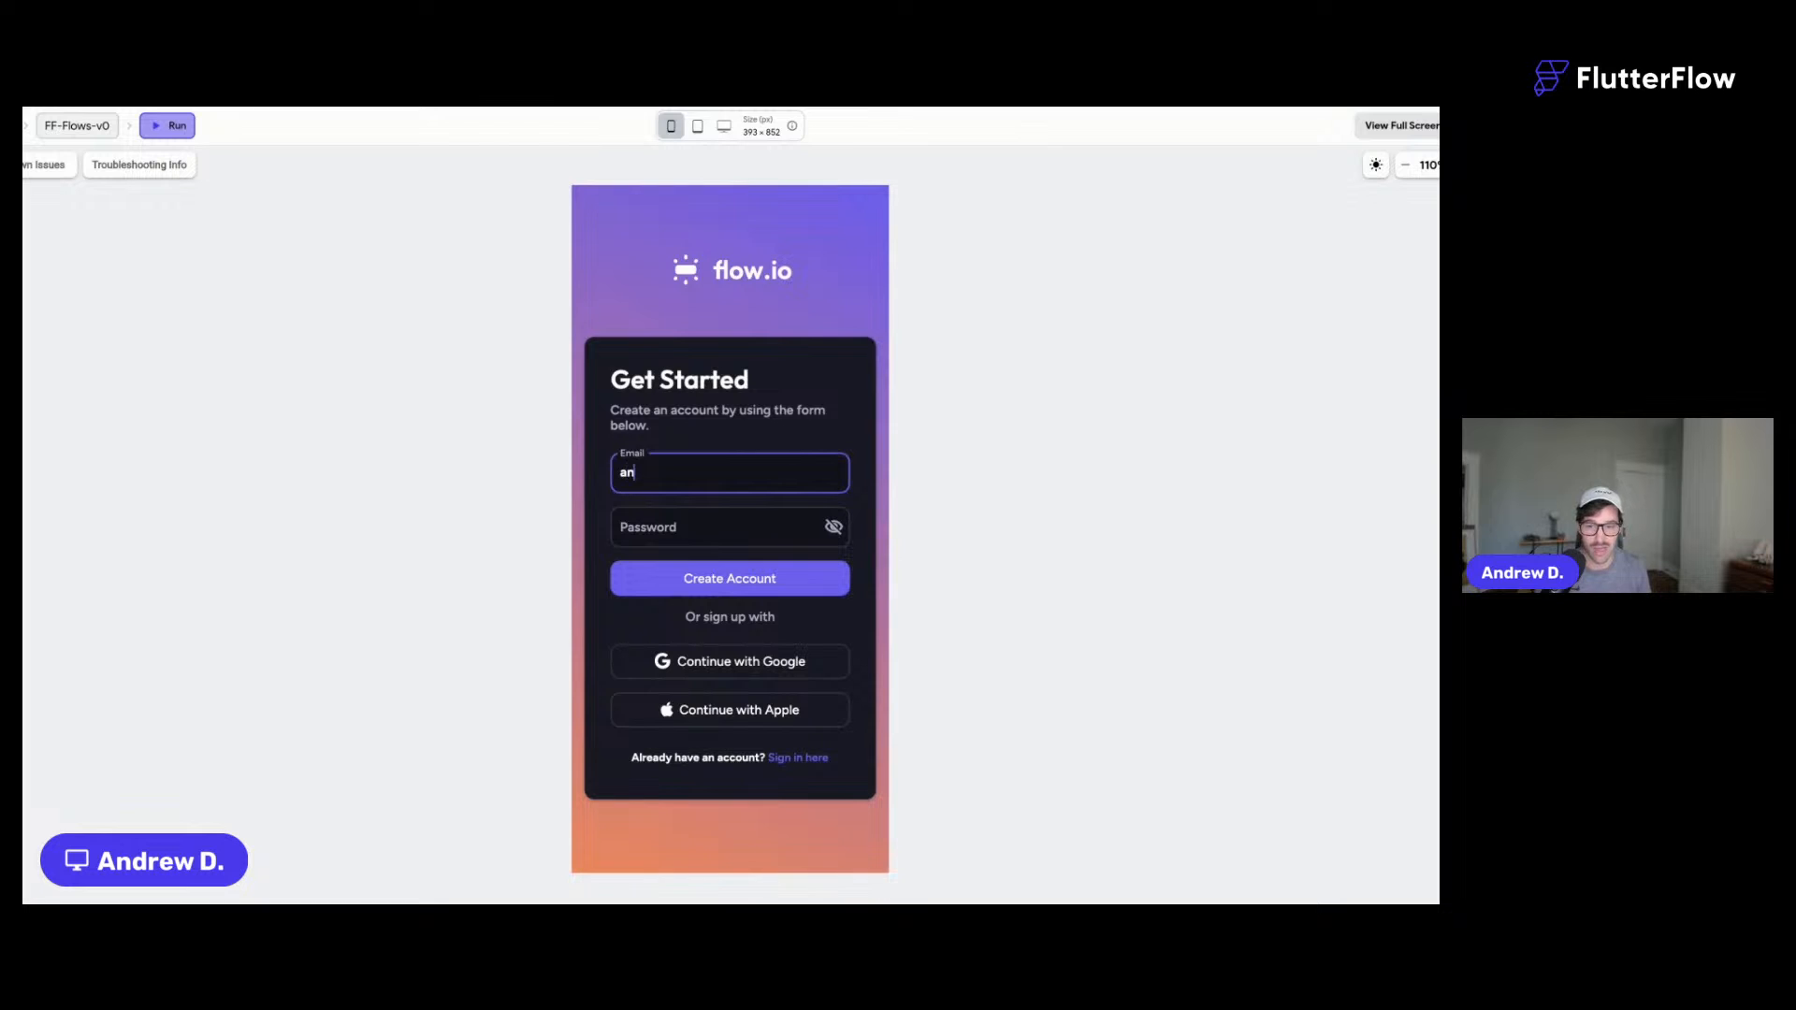
- Create an account with an email and password, appending '+6' to make the email unique
{"action": "key", "text": "Tab"}
{"action": "type", "text": "•••••••"}
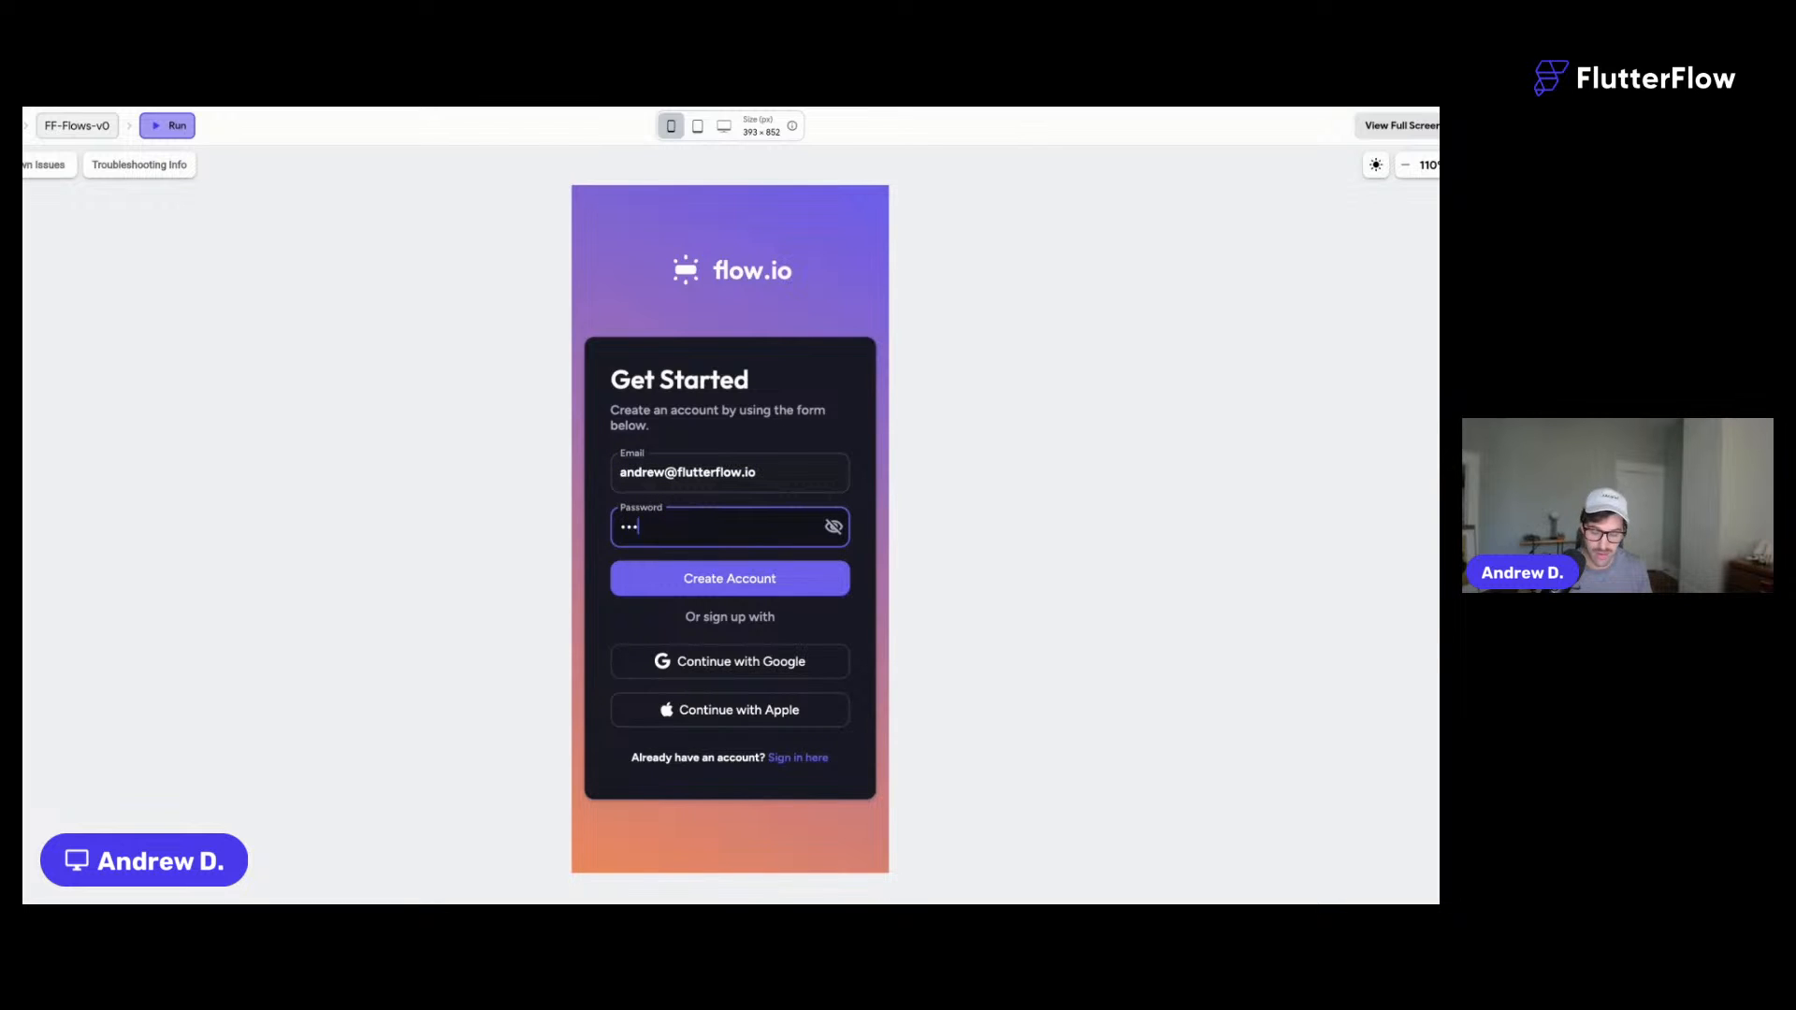
{"action": "type", "text": "••"}
{"action": "left_click", "coordinate": [739, 581]}
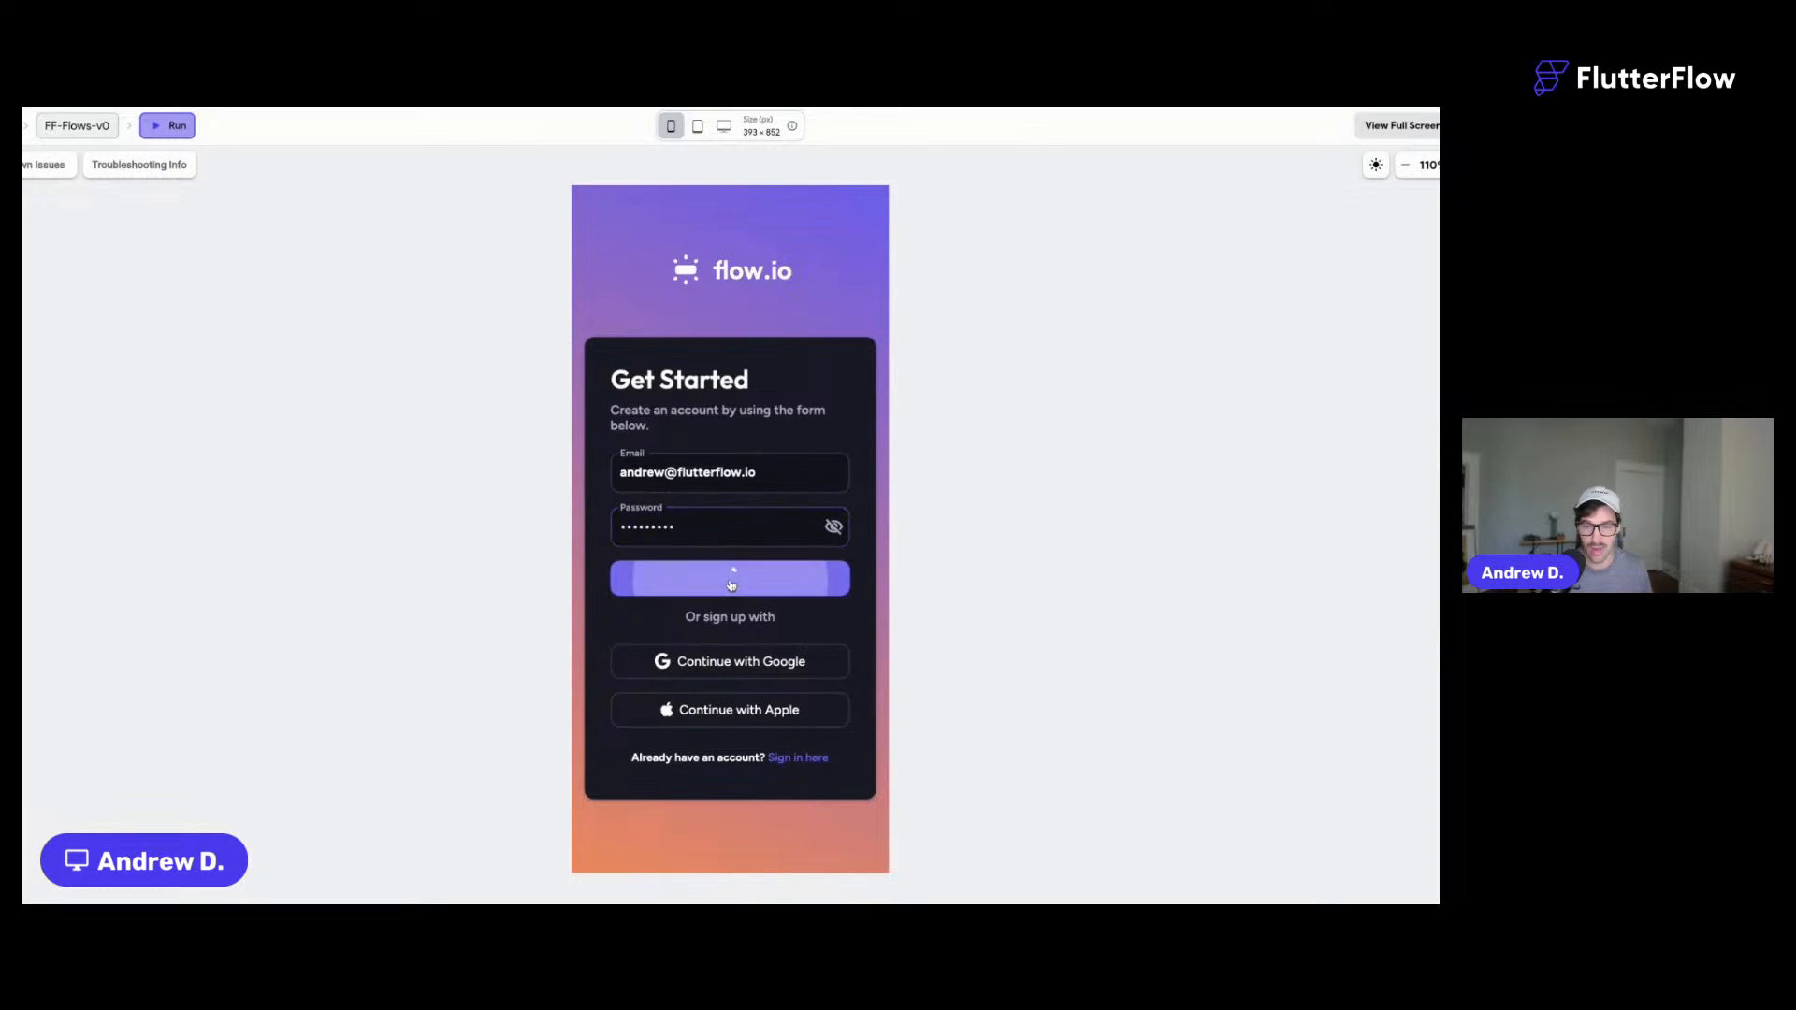
{"action": "left_click", "coordinate": [672, 475]}
{"action": "type", "text": "+6"}
{"action": "left_click", "coordinate": [723, 581]}
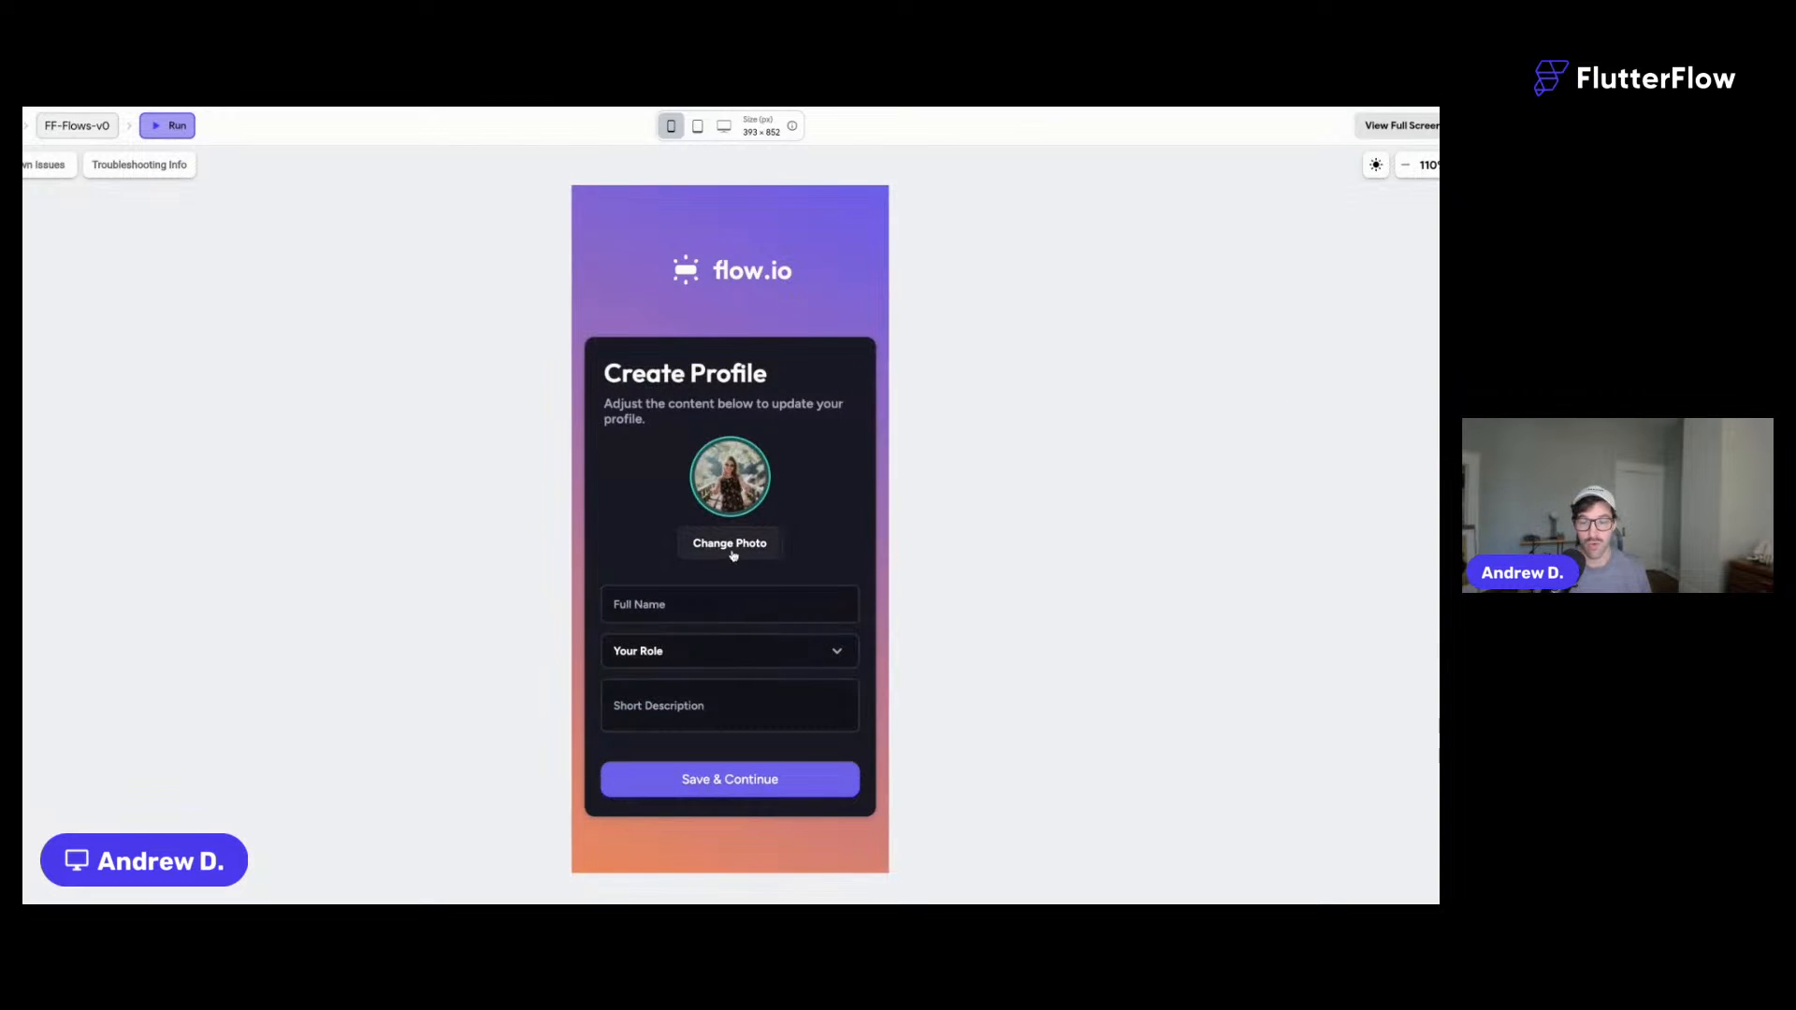
- Upload a profile photo, enter a full name, choose Director, describe as 'Hello world!', and save
{"action": "left_click", "coordinate": [731, 544]}
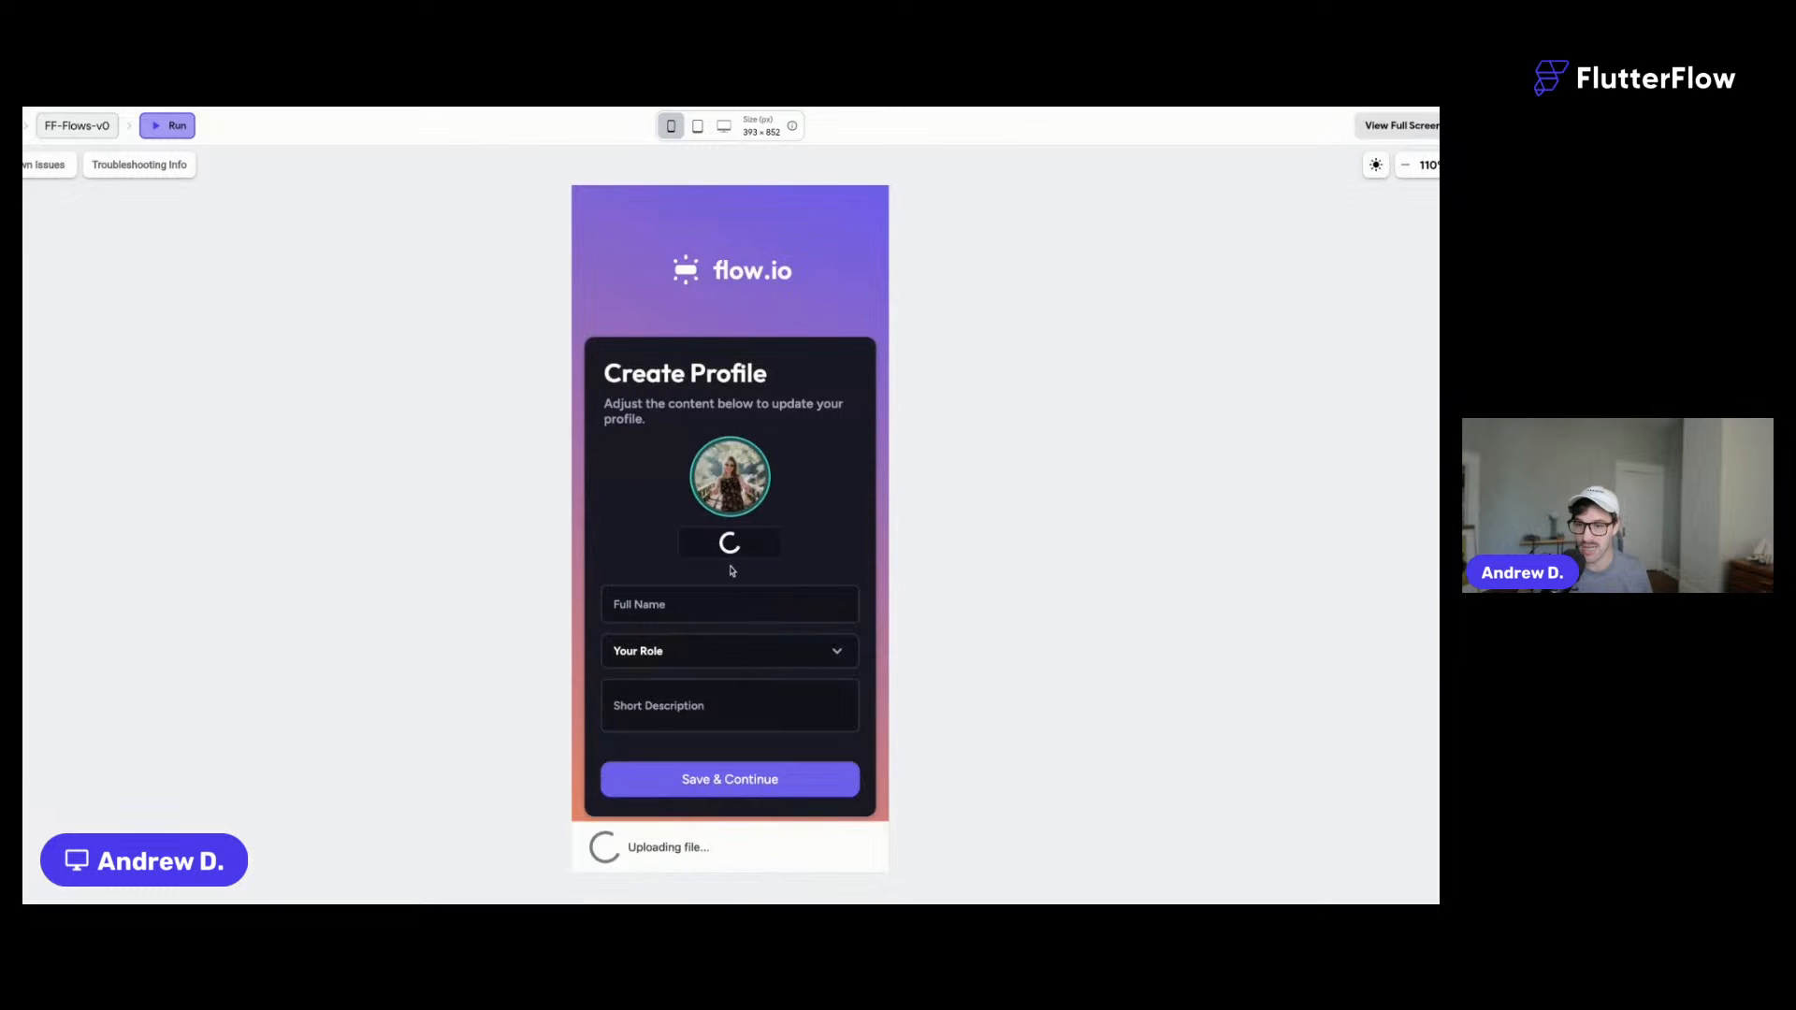
{"action": "left_click", "coordinate": [670, 604]}
{"action": "type", "text": "Test Andrew"}
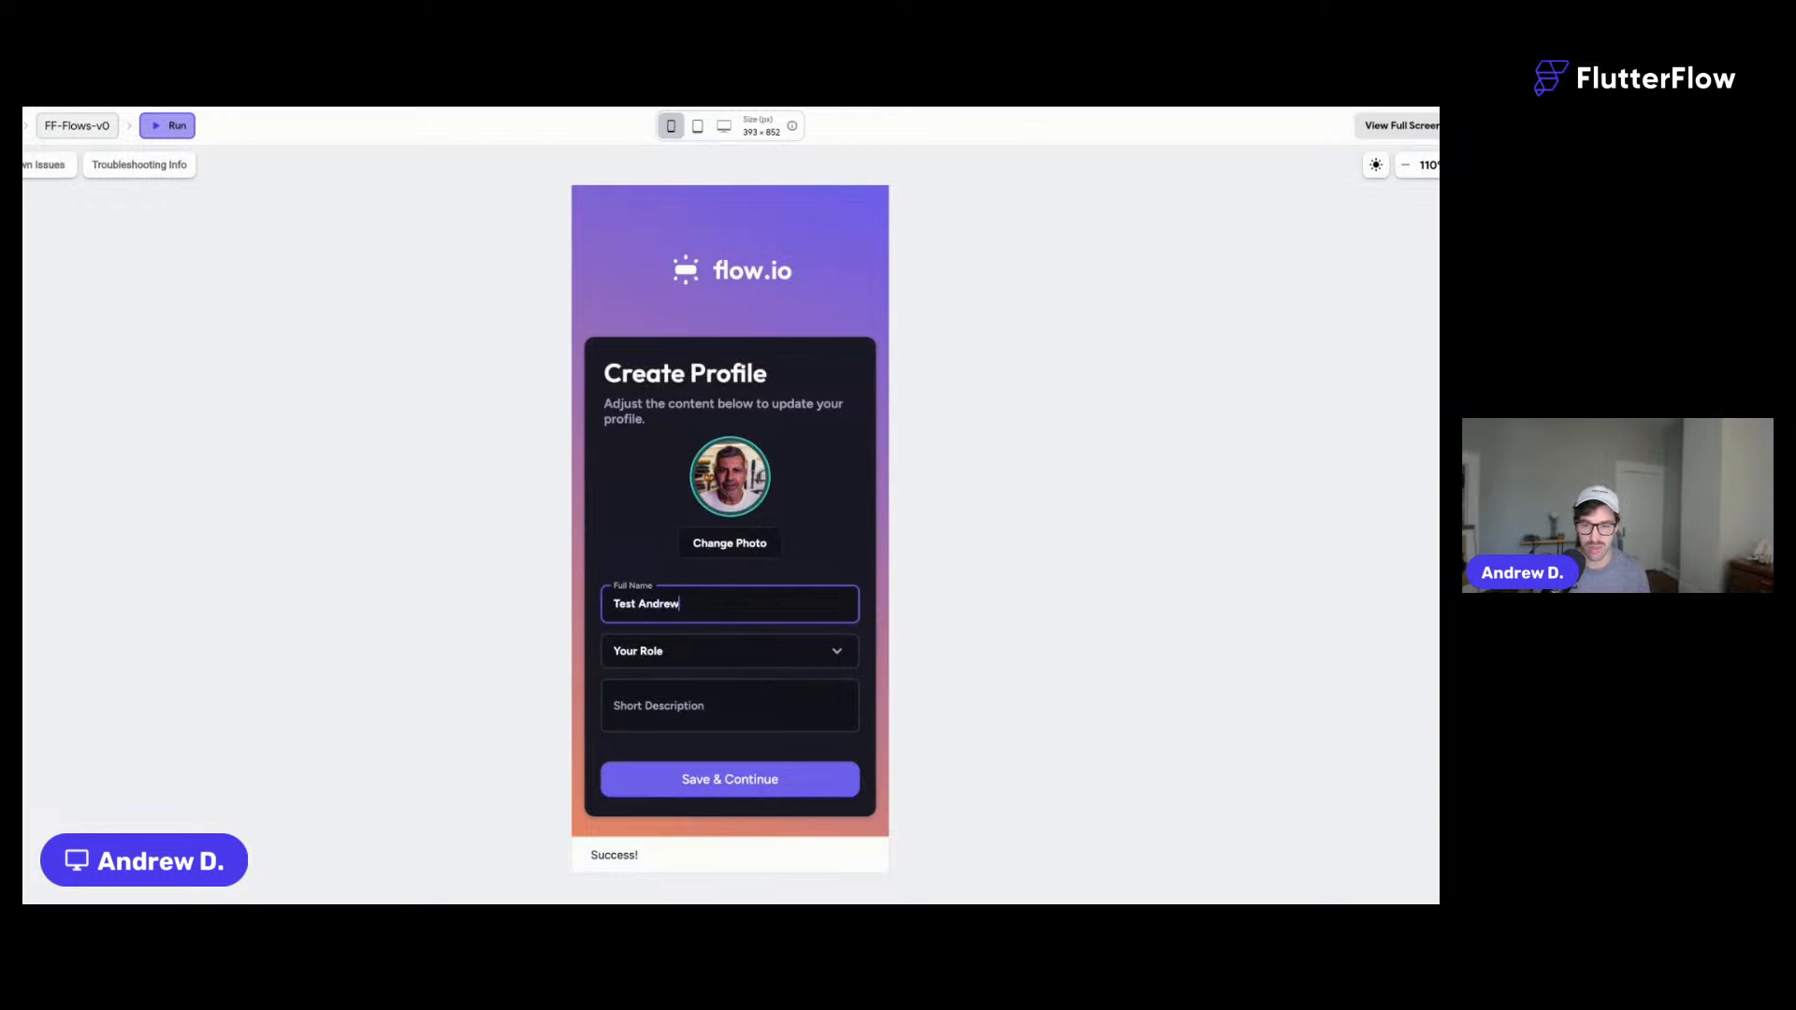
{"action": "left_click", "coordinate": [654, 645]}
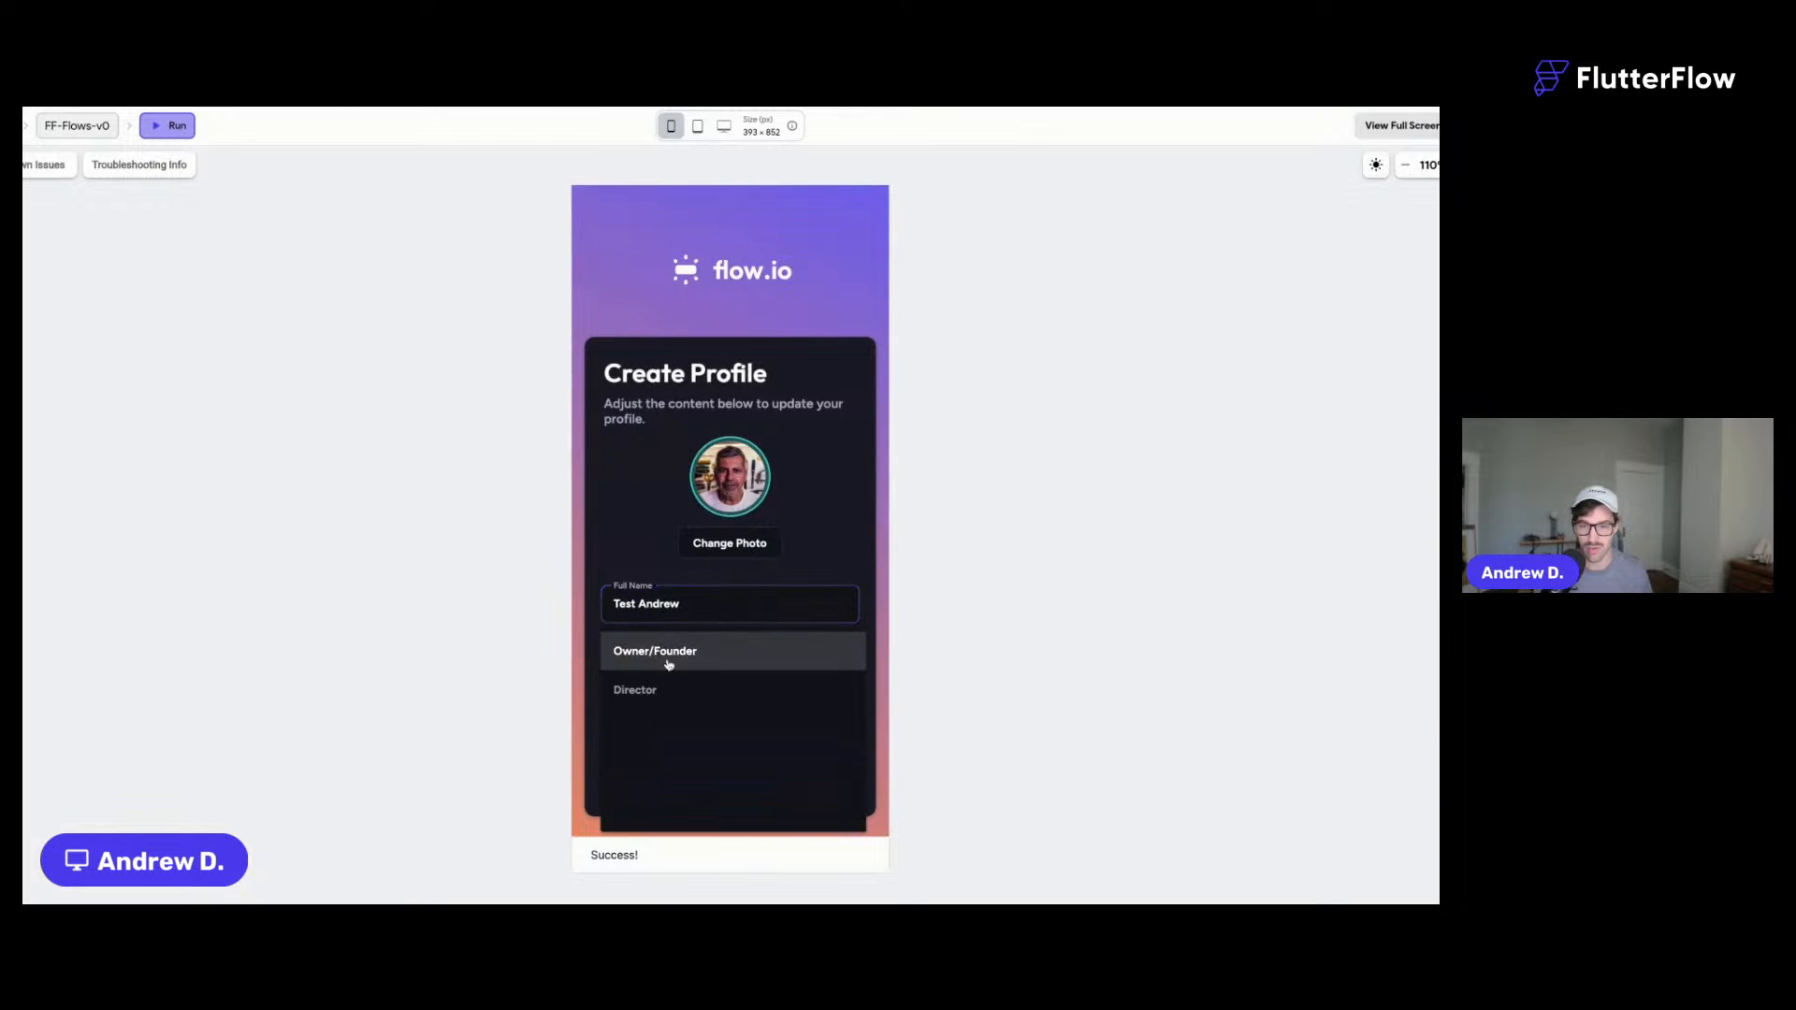
{"action": "left_click", "coordinate": [673, 697]}
{"action": "left_click", "coordinate": [685, 695]}
{"action": "type", "text": "Hello world!"}
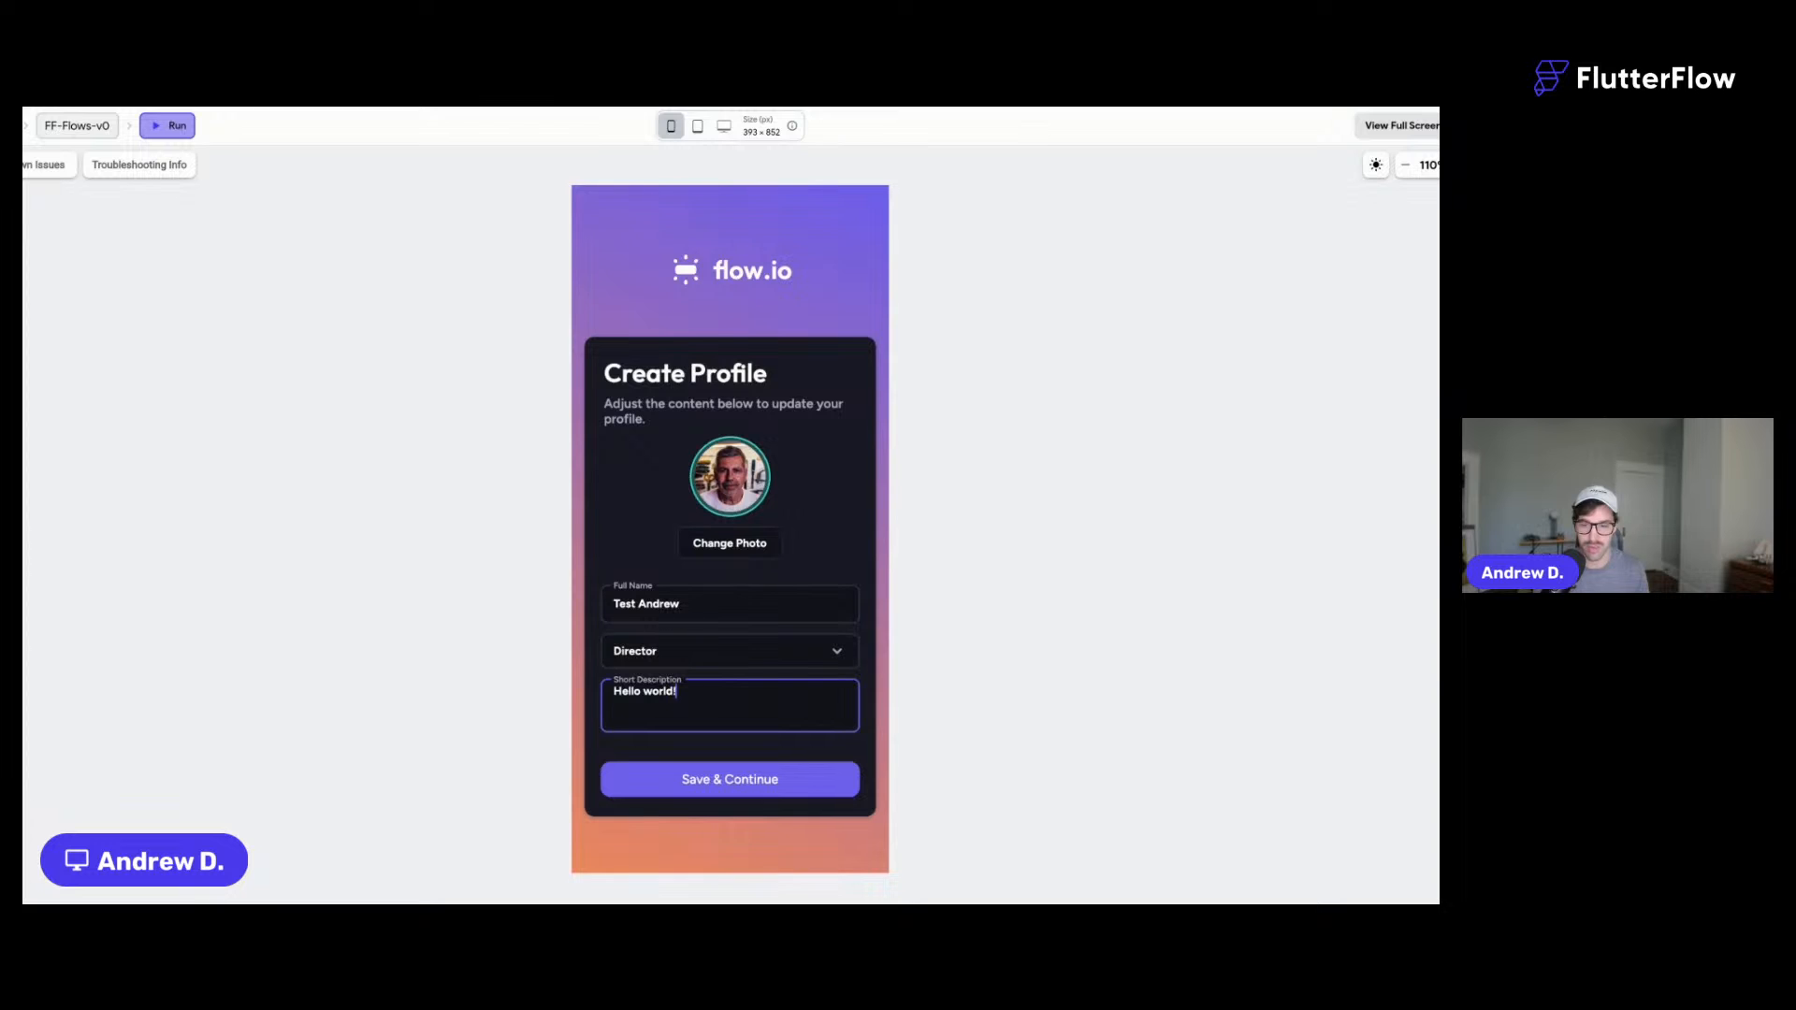
{"action": "left_click", "coordinate": [782, 791]}
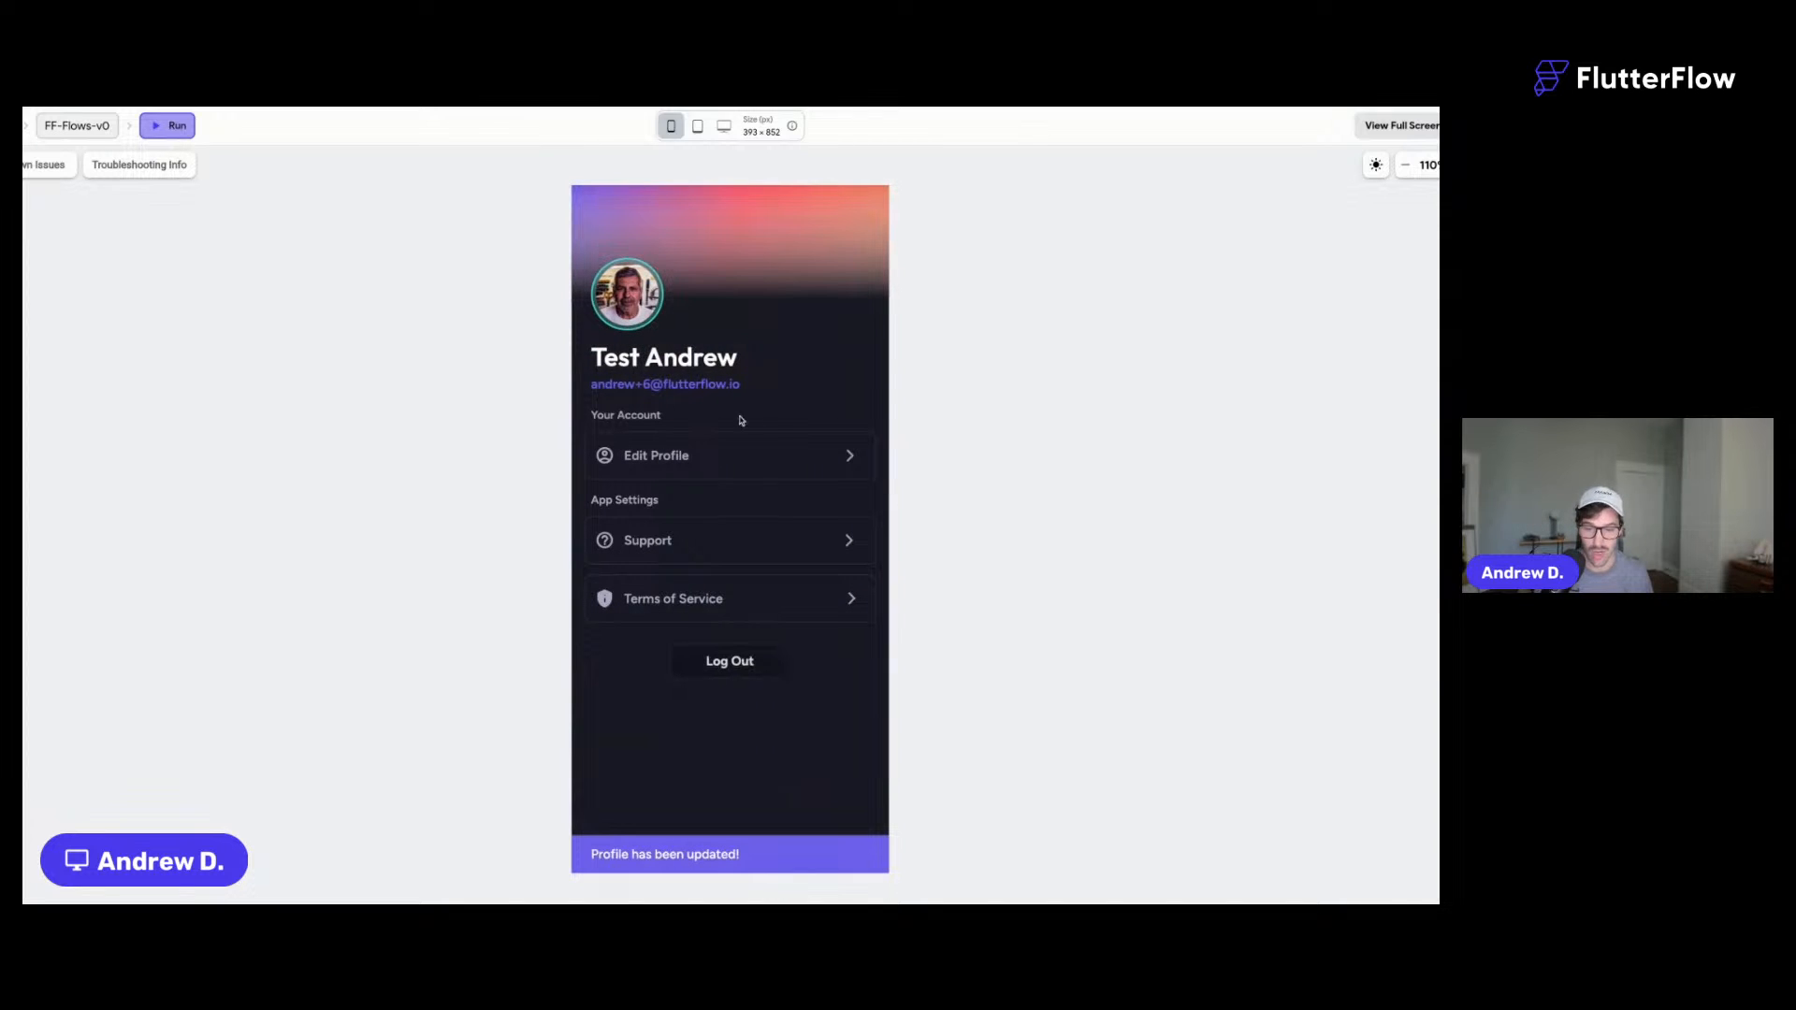
- Change the description to 'I'm really wwesome!' and full name to 'Changing name.', then save
{"action": "left_click", "coordinate": [693, 456]}
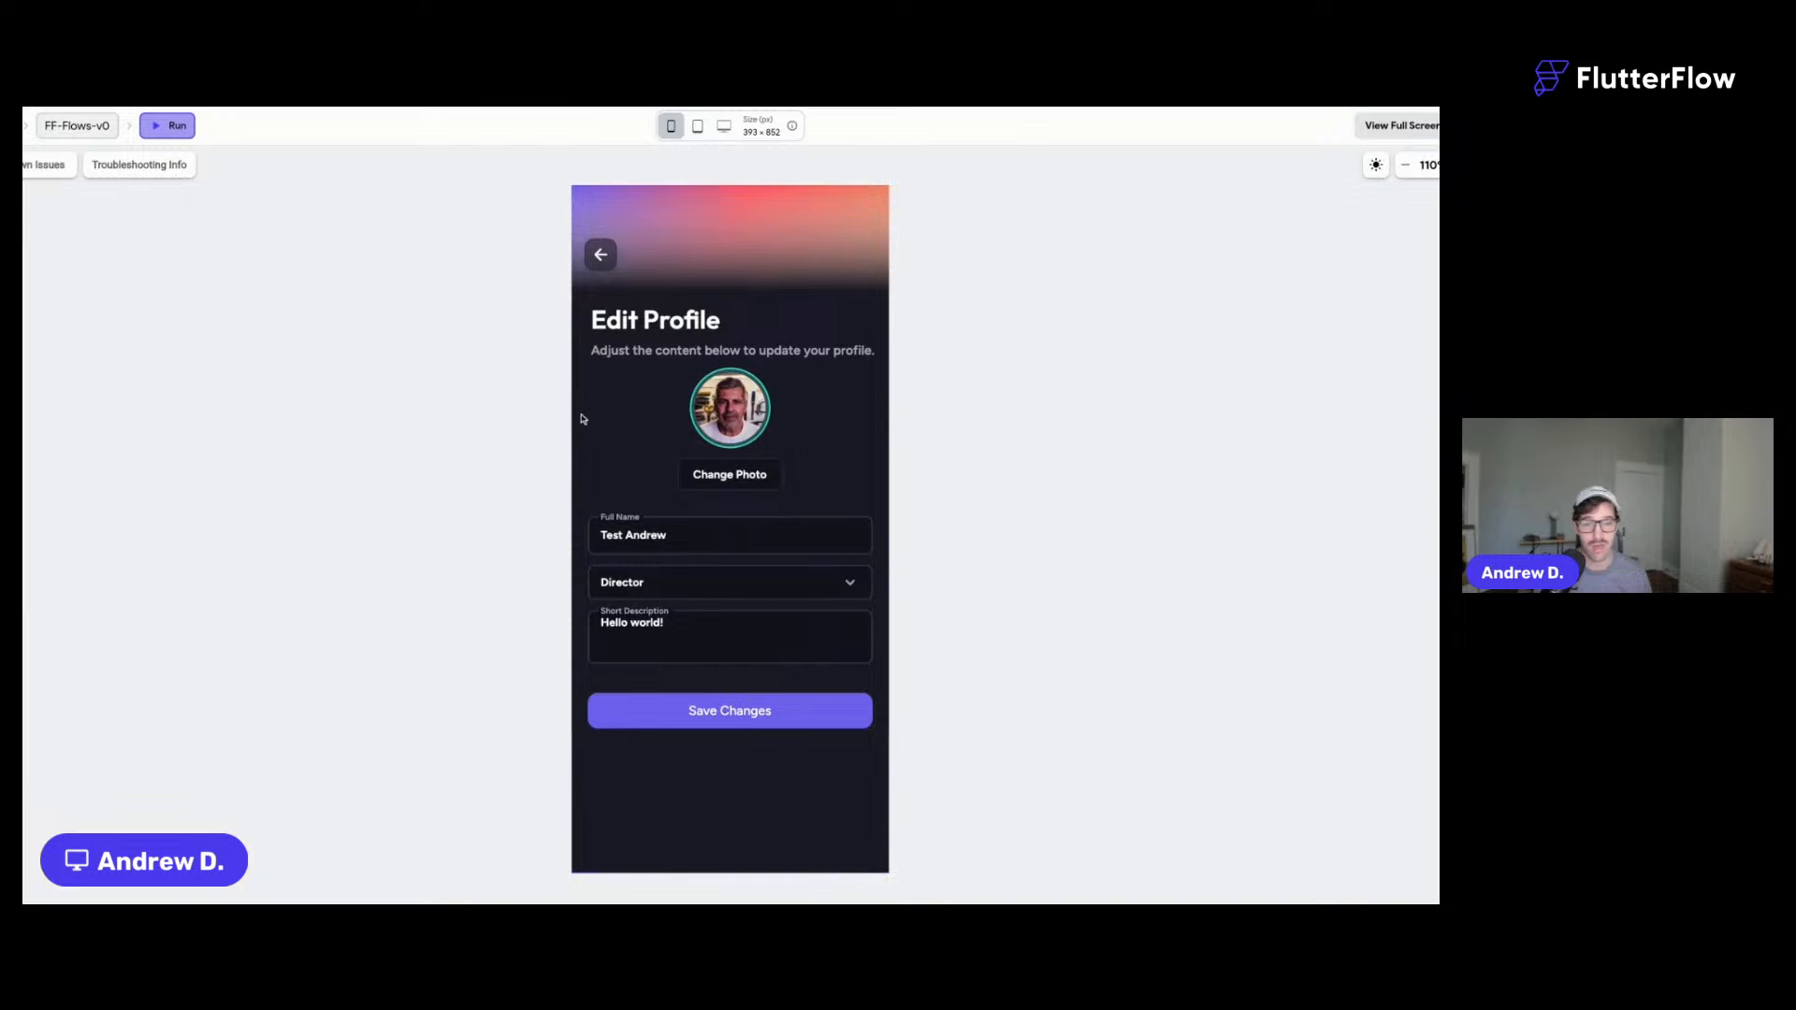
{"action": "left_click", "coordinate": [601, 255]}
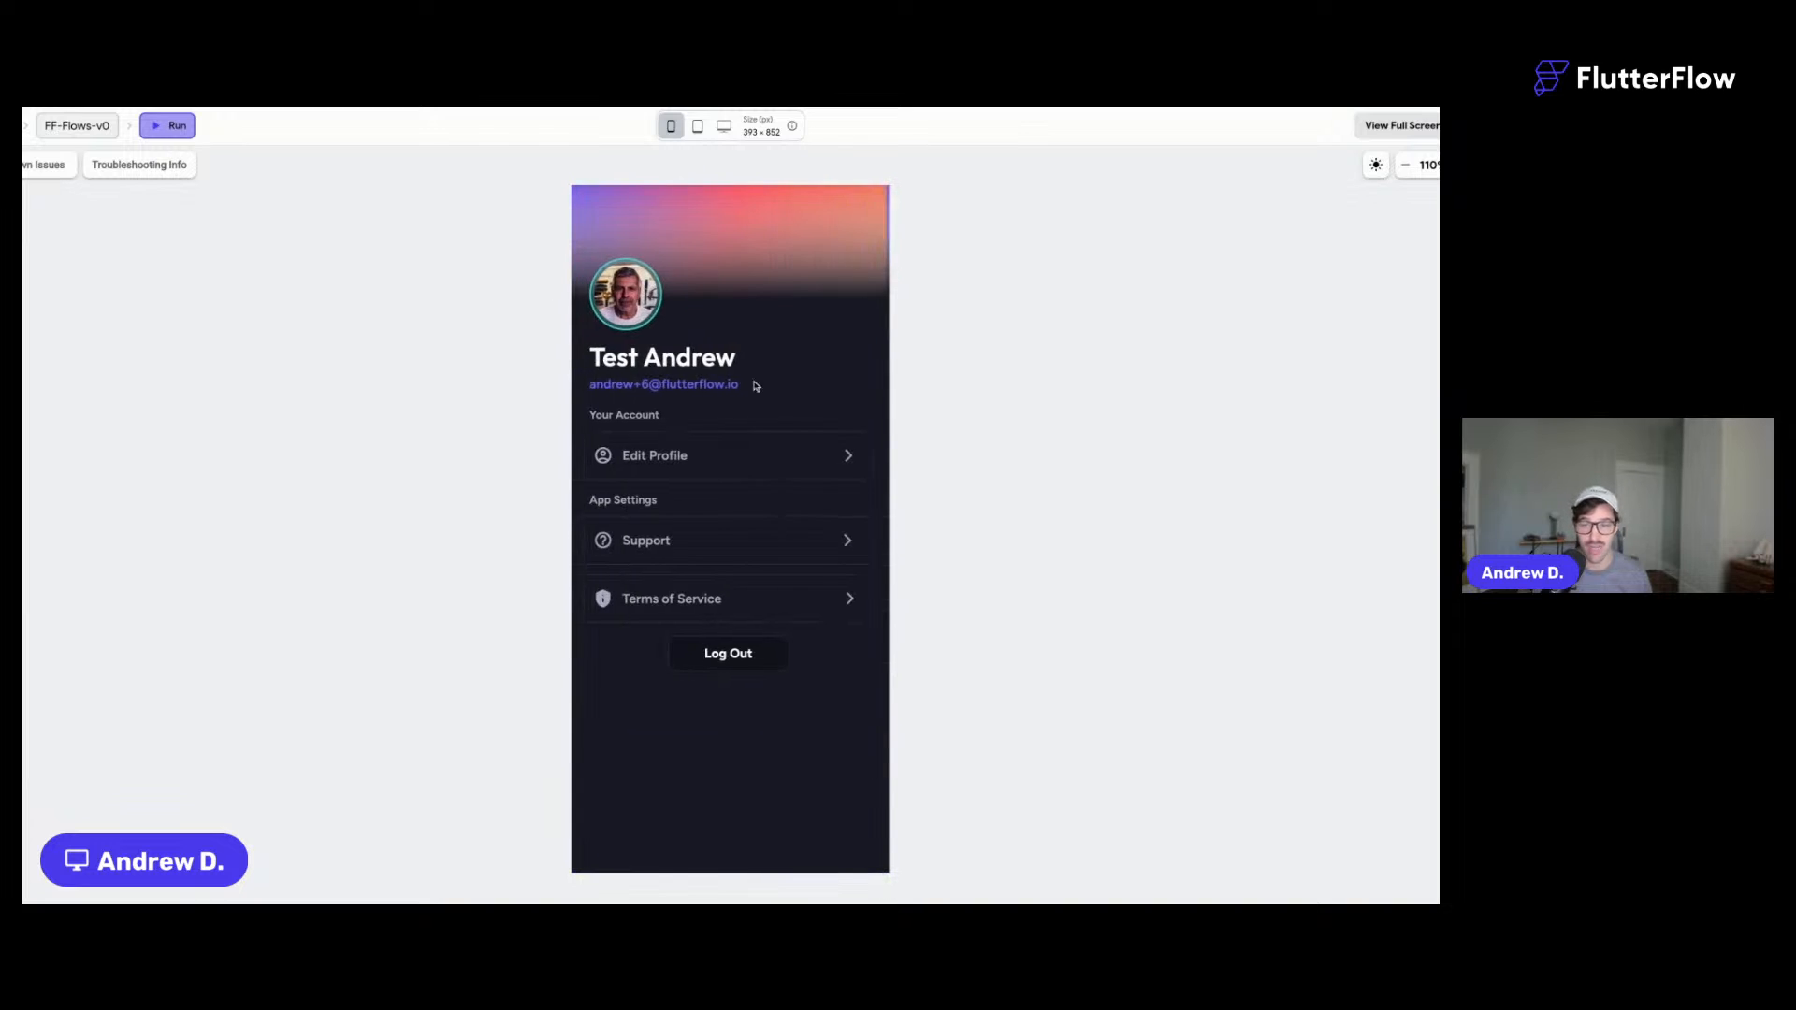
{"action": "left_click", "coordinate": [681, 454]}
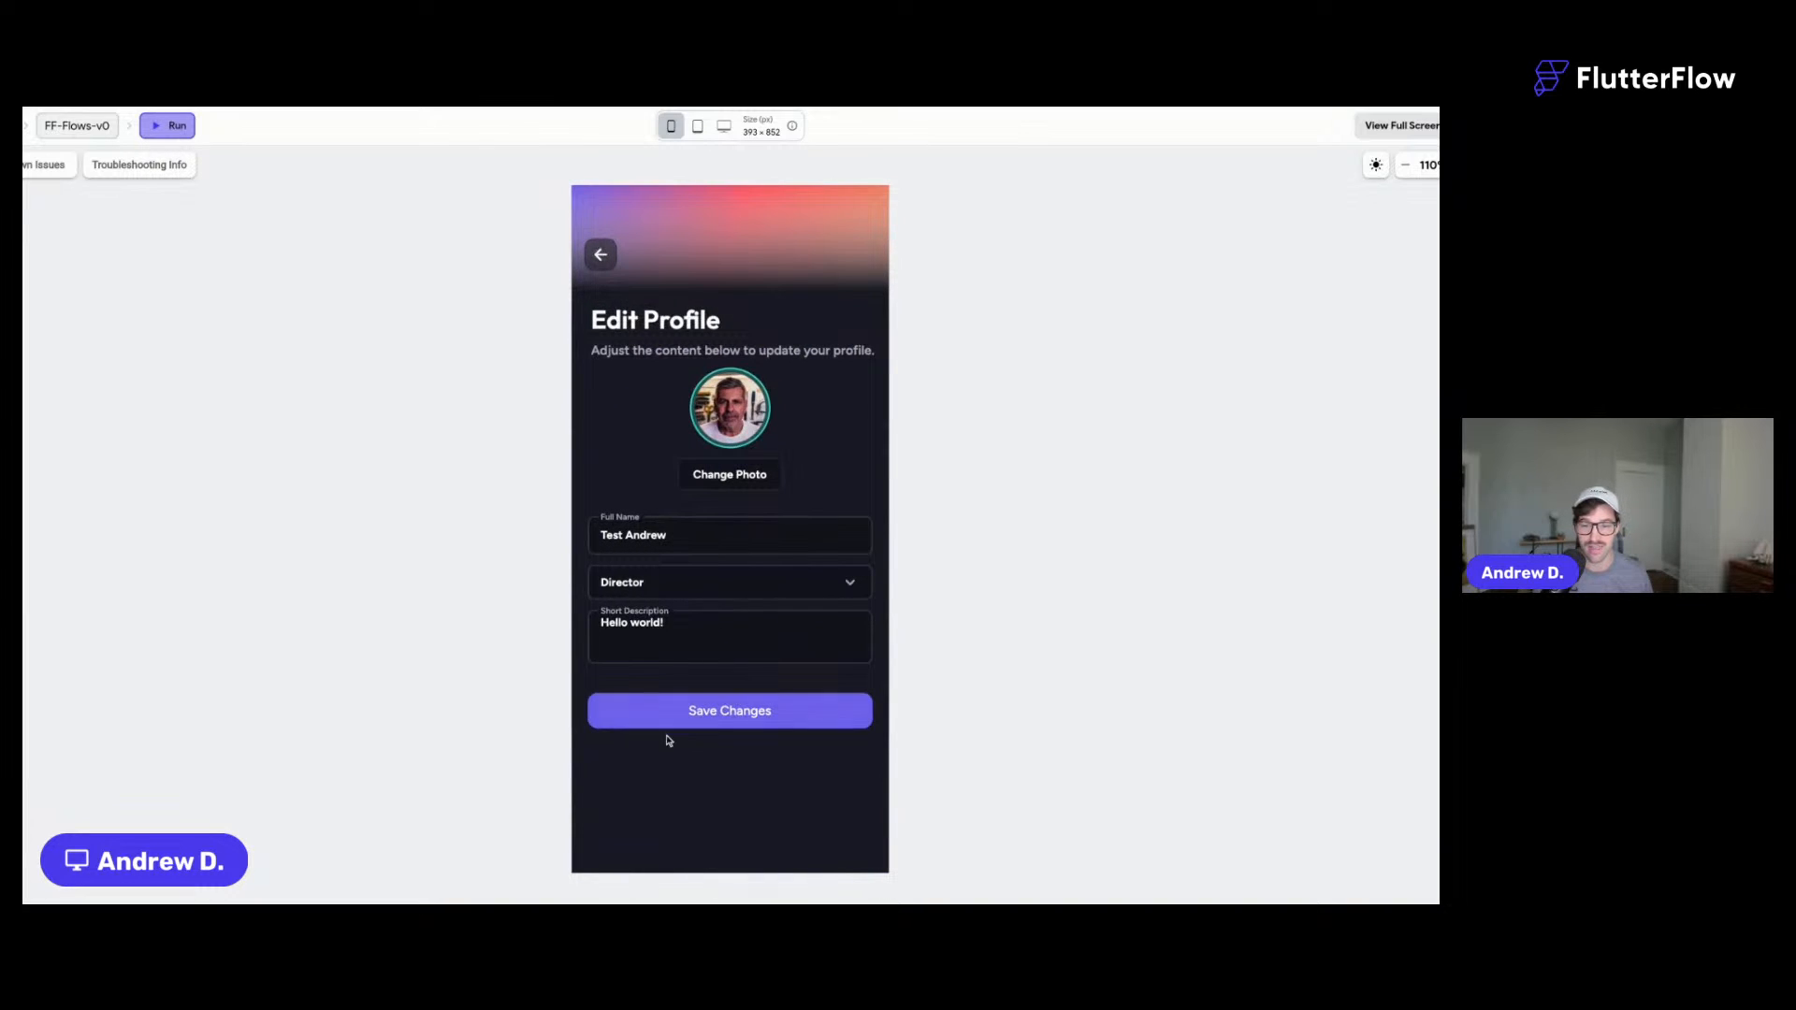
{"action": "left_click", "coordinate": [663, 623]}
{"action": "left_click_drag", "start_coordinate": [663, 623], "coordinate": [549, 613]}
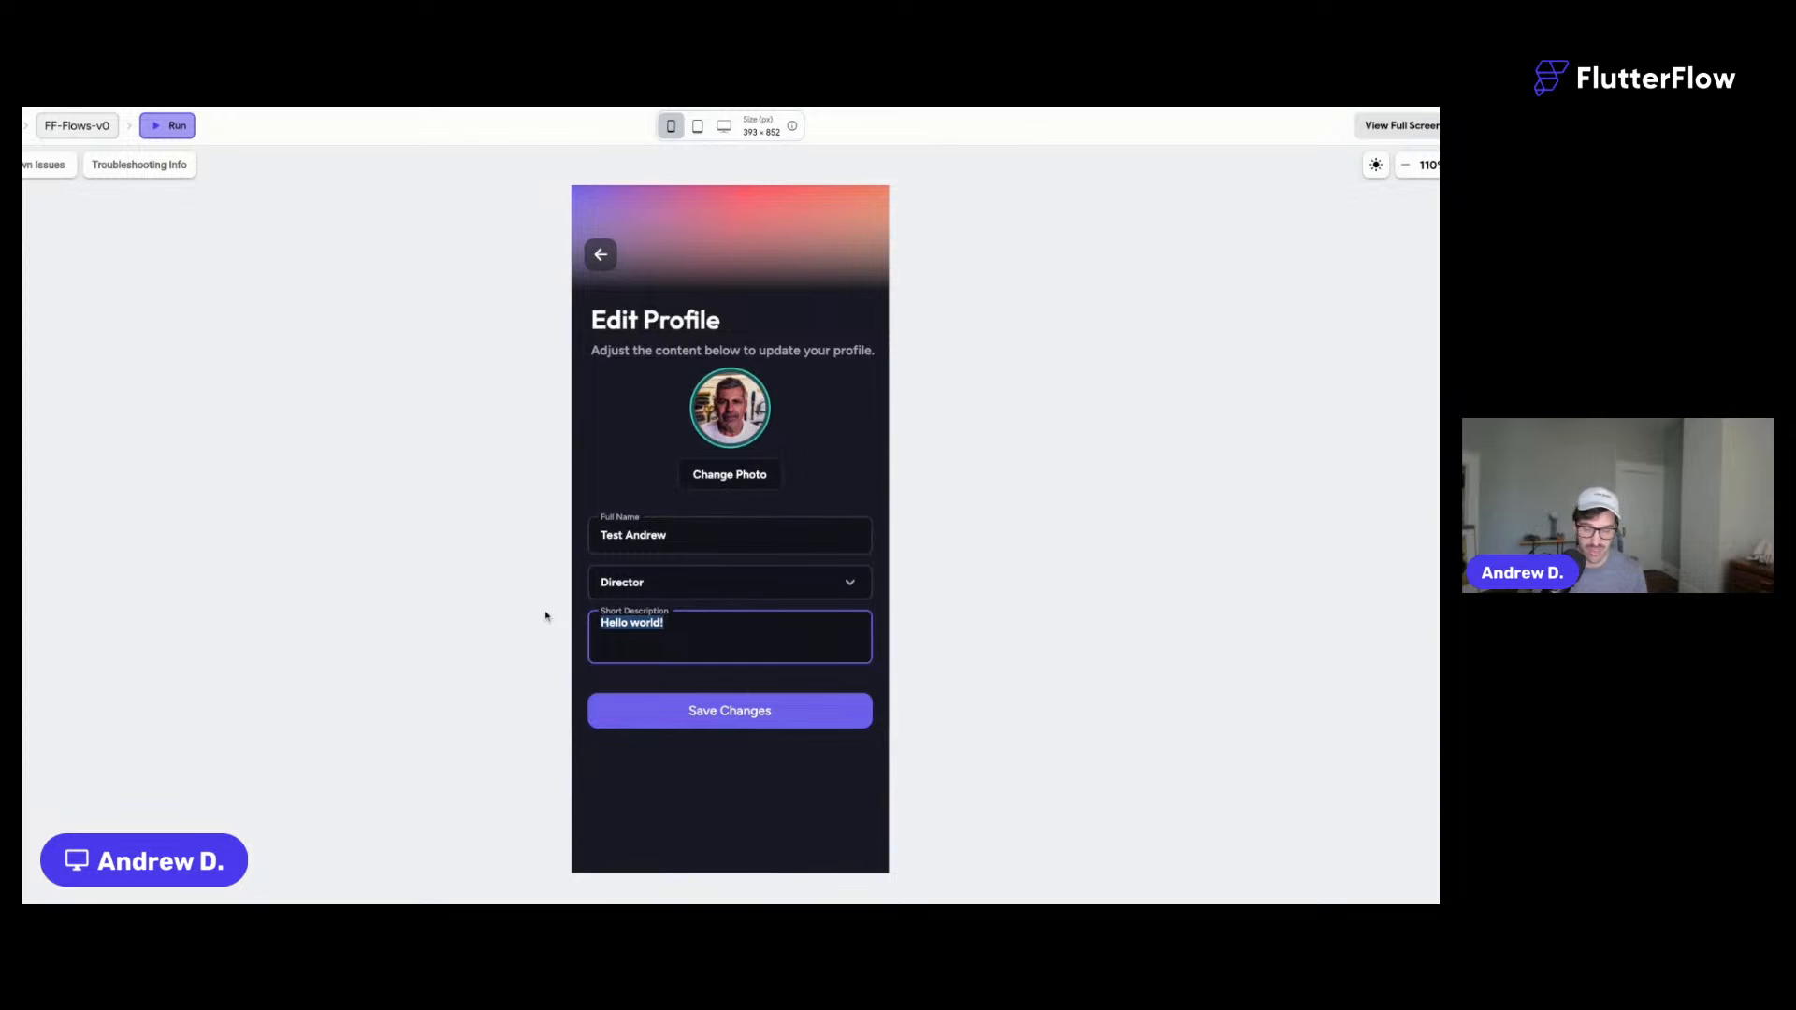
{"action": "type", "text": "I'm really ww"}
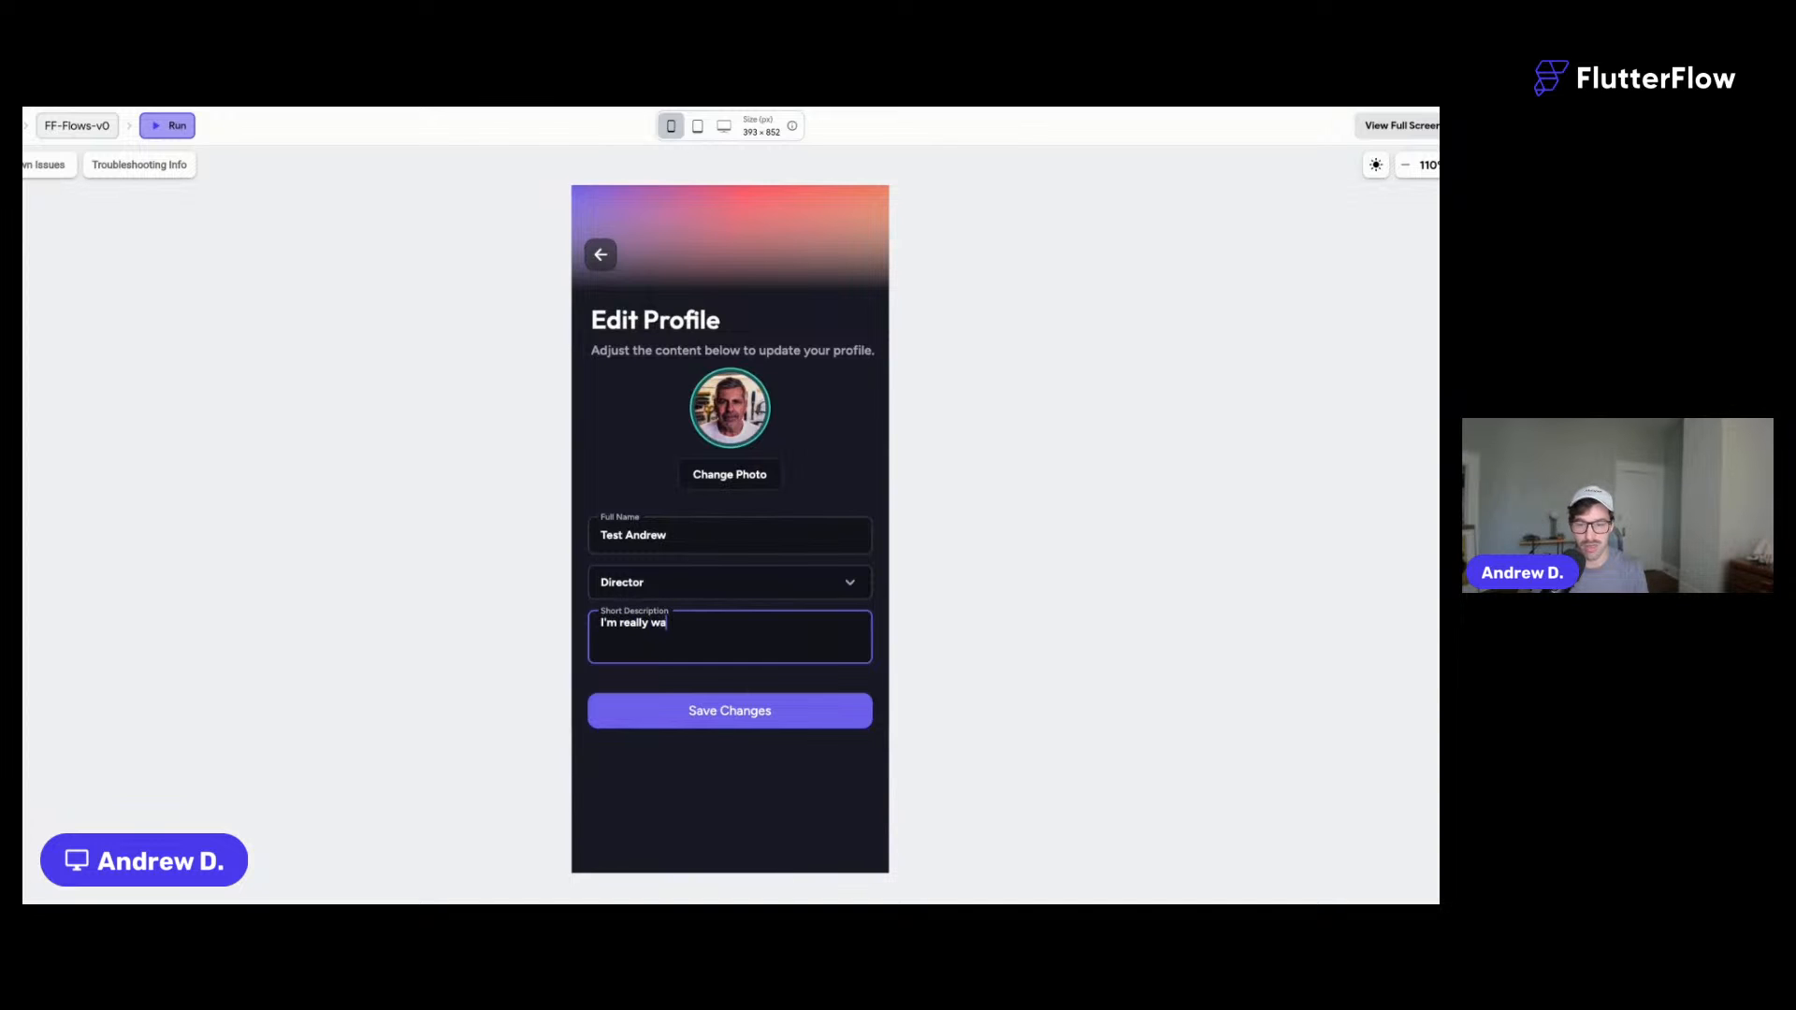
{"action": "type", "text": "esome!"}
{"action": "left_click_drag", "start_coordinate": [669, 534], "coordinate": [460, 535]}
{"action": "type", "text": "Changing name."}
{"action": "left_click", "coordinate": [753, 719]}
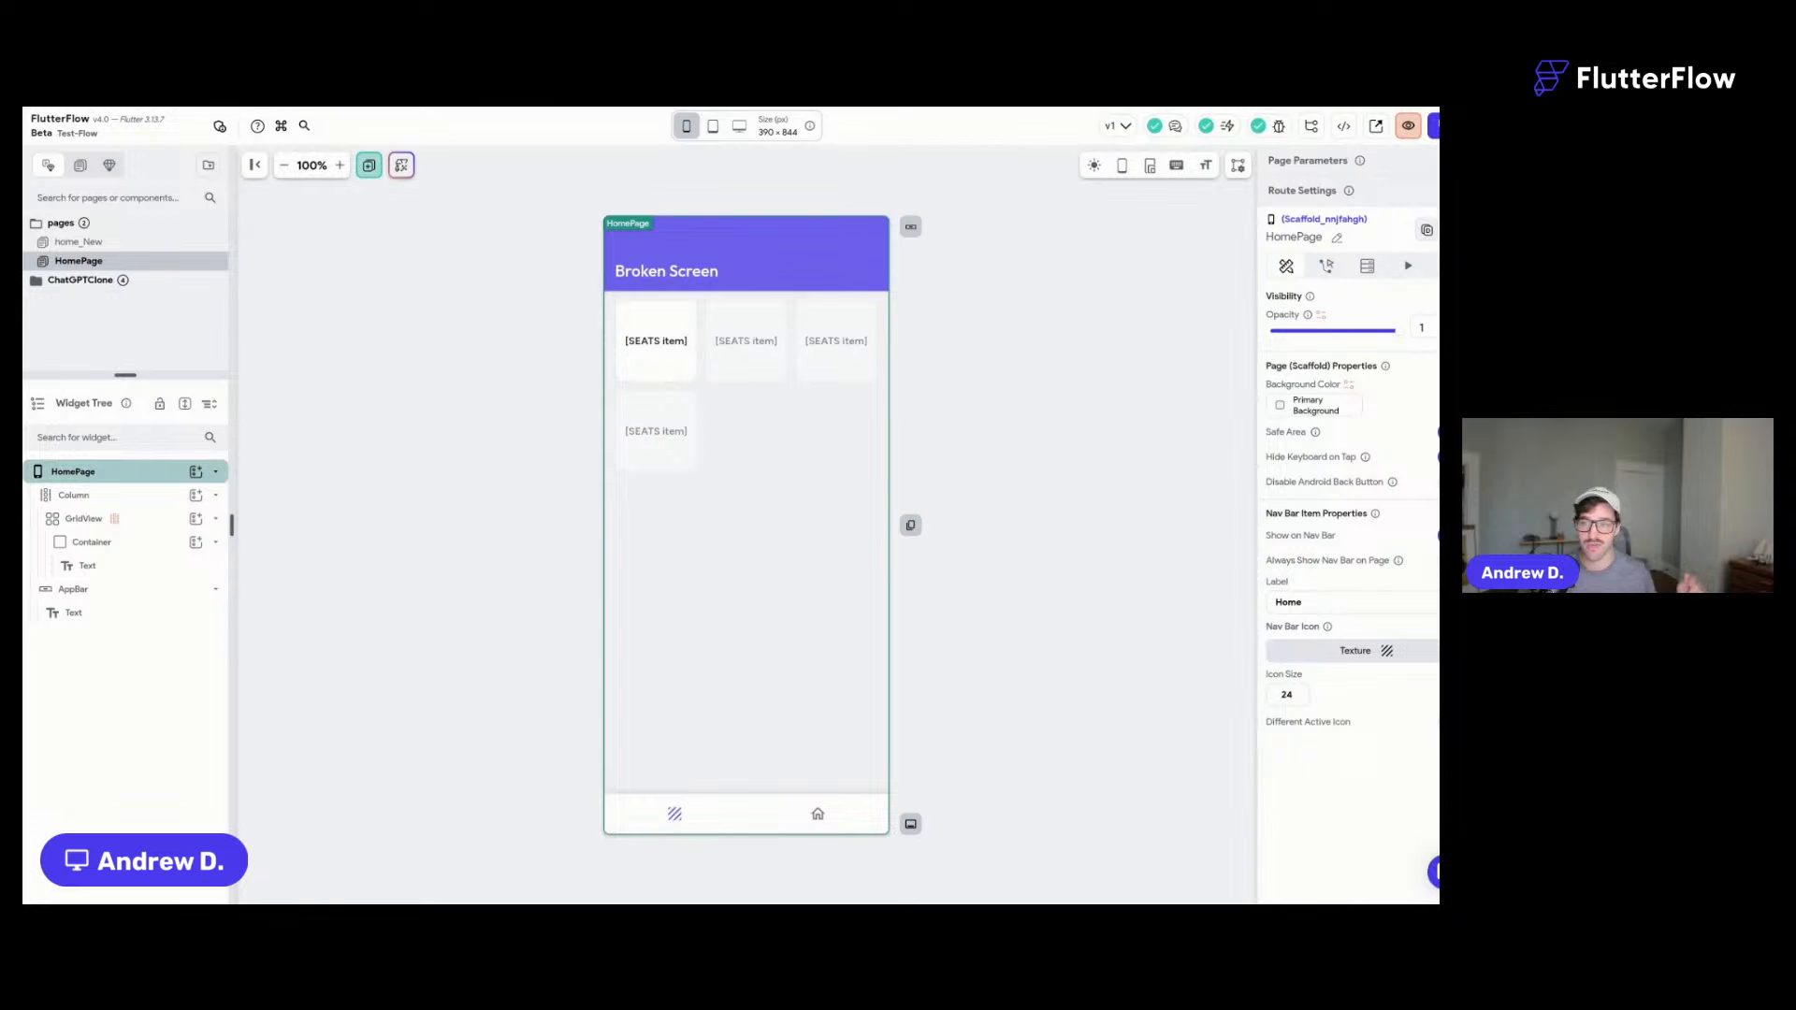
{"action": "left_click", "coordinate": [369, 169]}
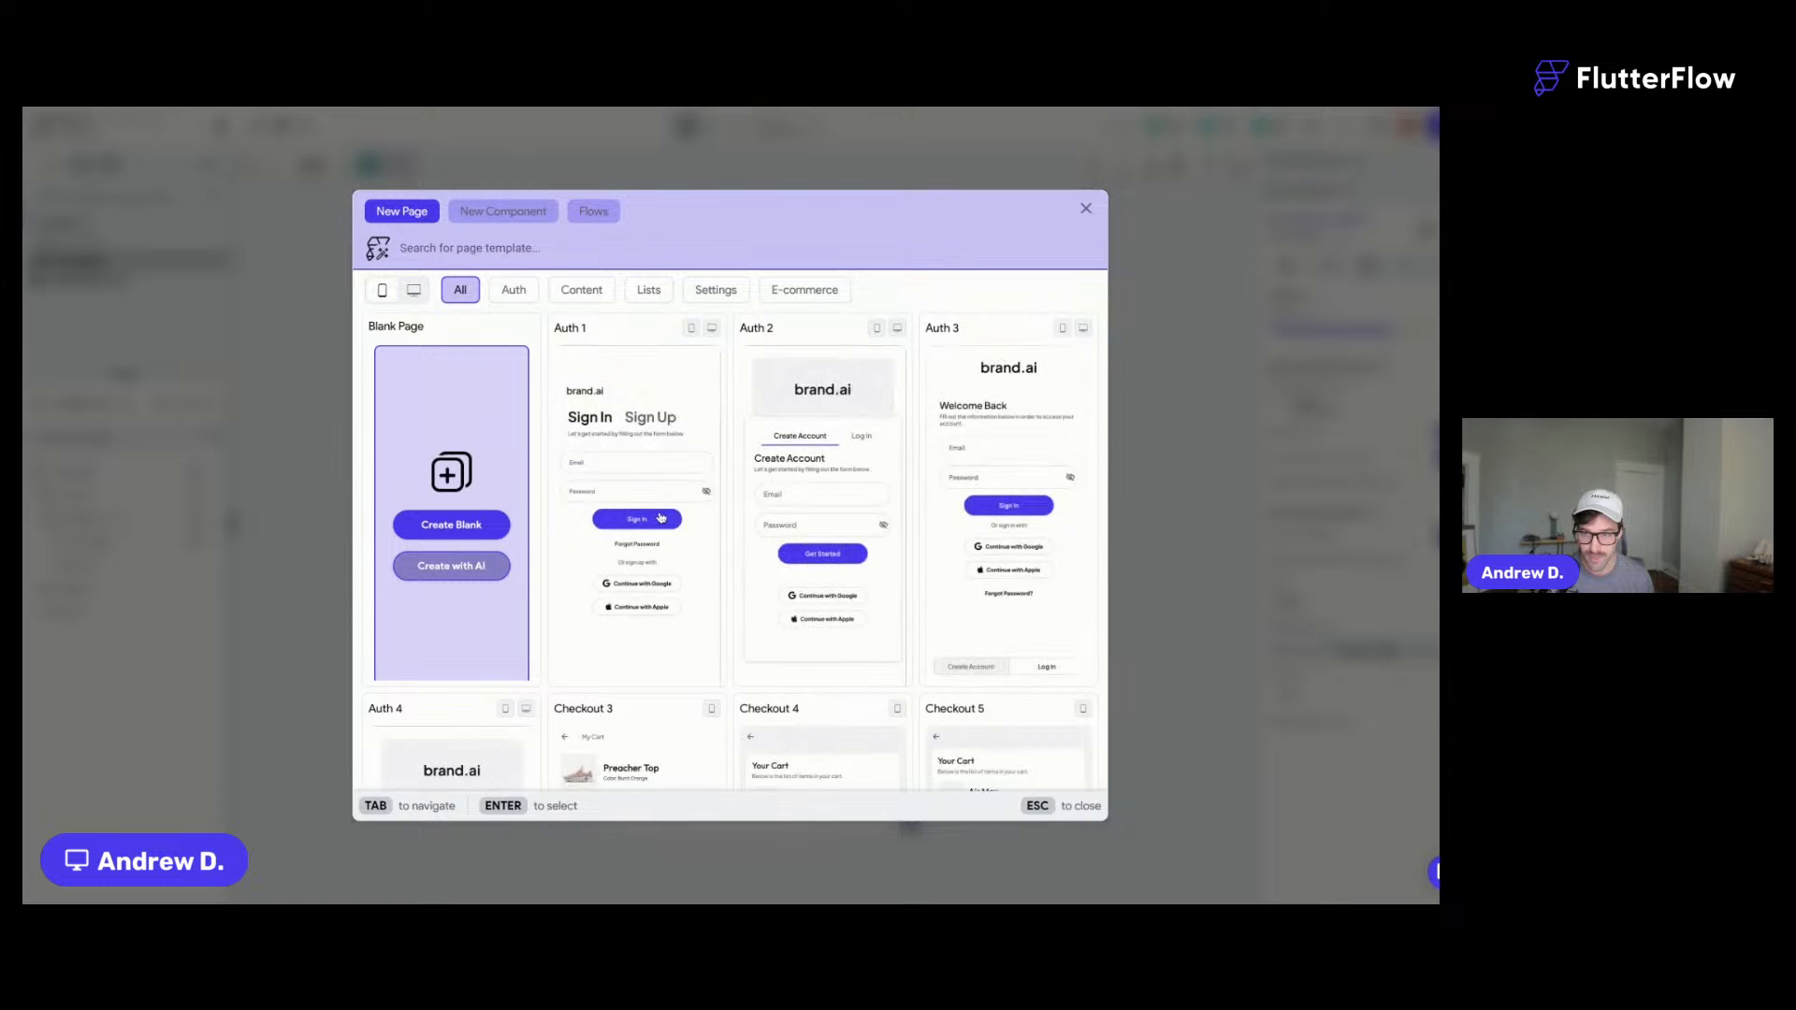
{"action": "left_click", "coordinate": [503, 217]}
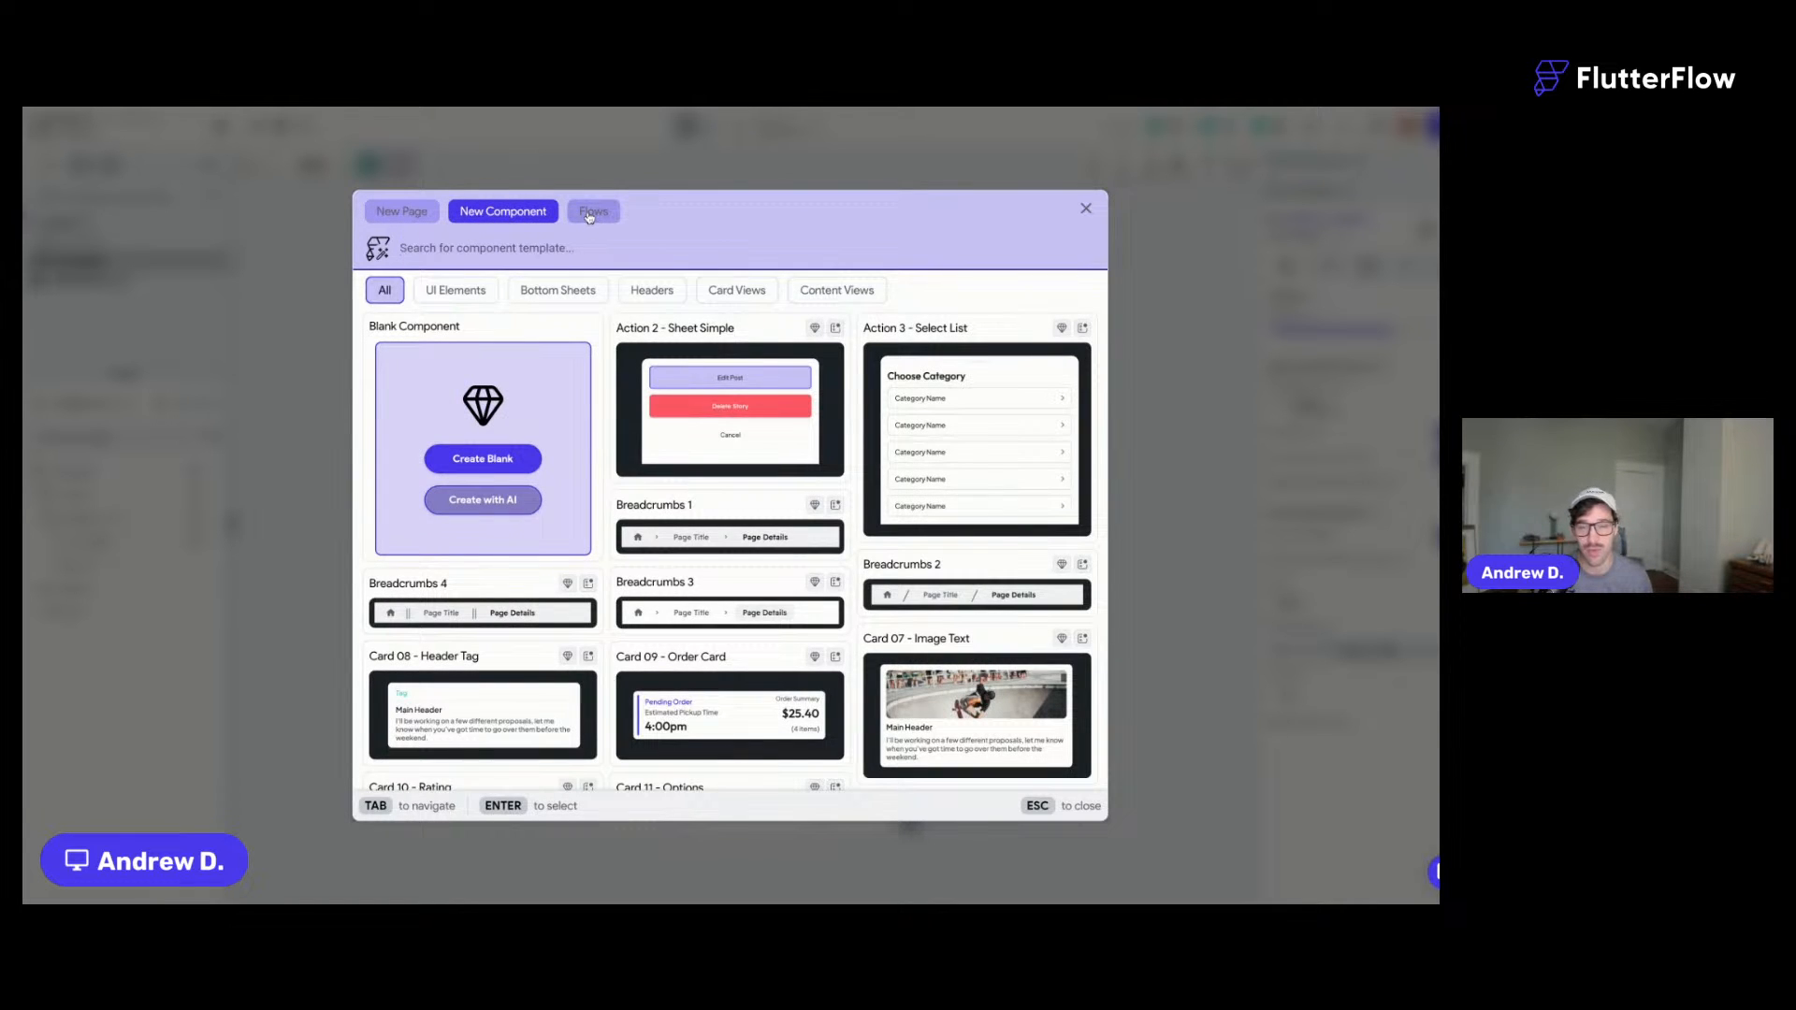
{"action": "left_click", "coordinate": [589, 213]}
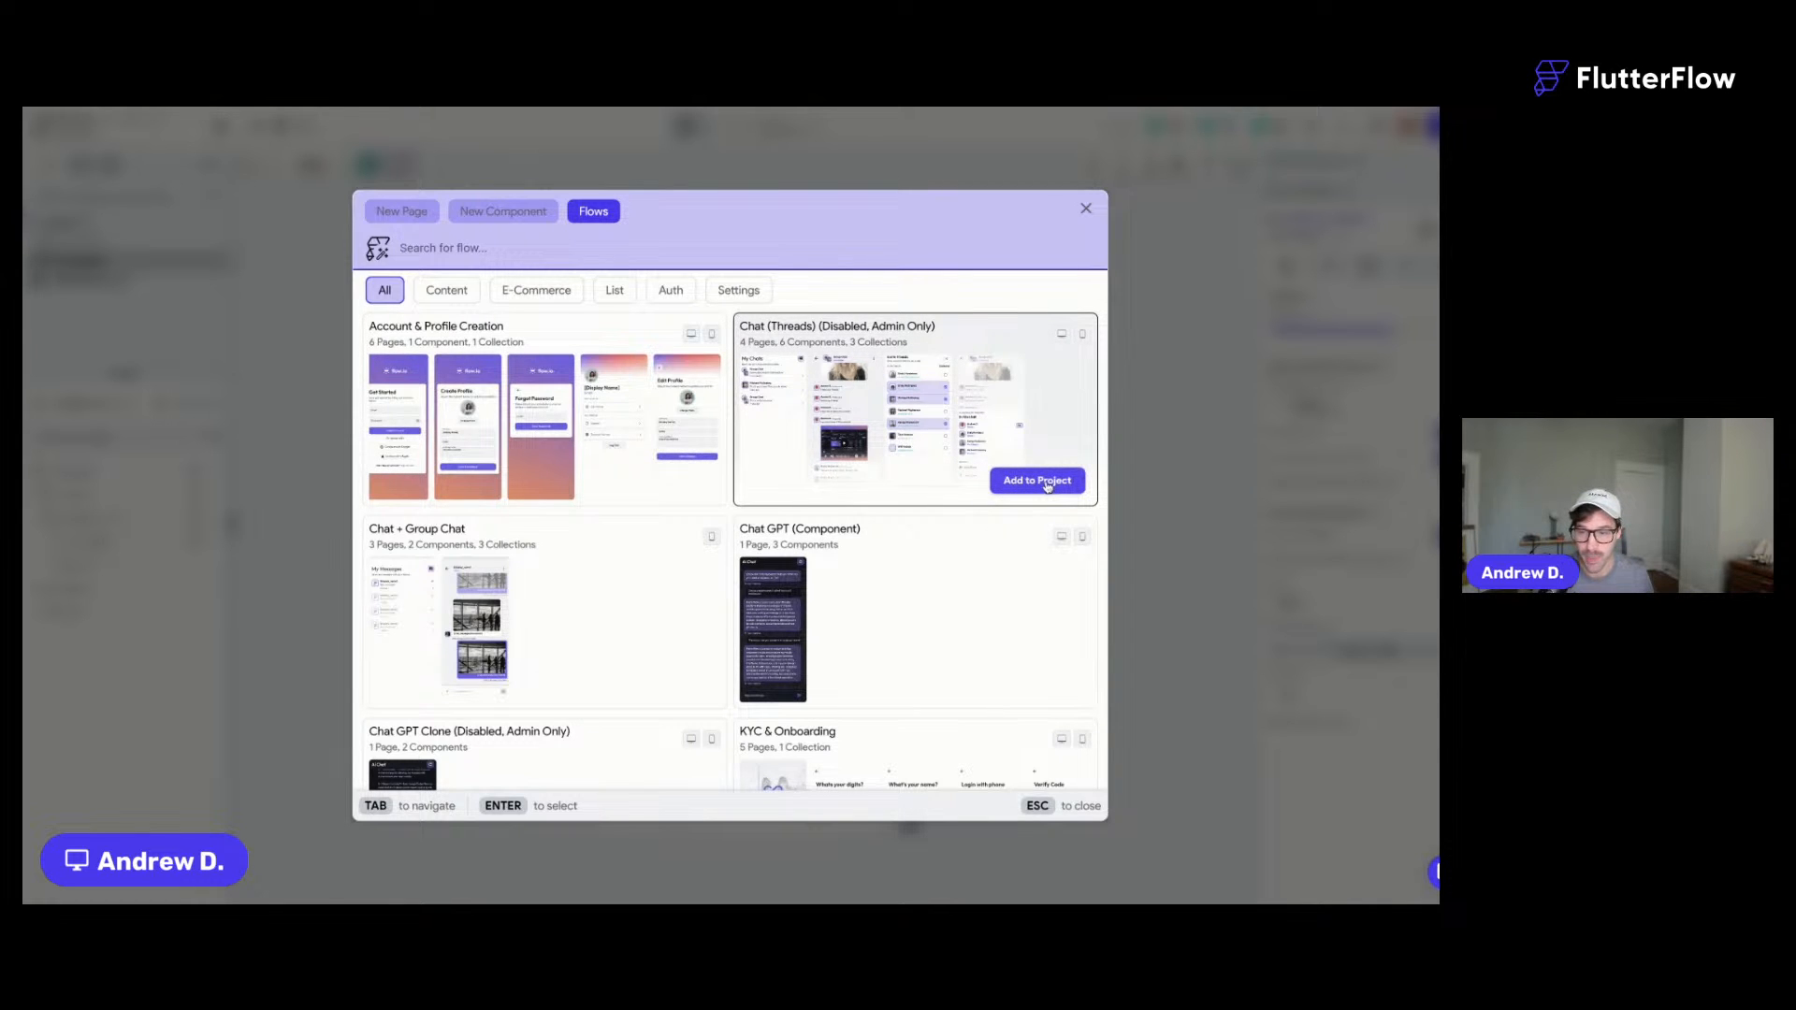
{"action": "left_click", "coordinate": [1047, 486]}
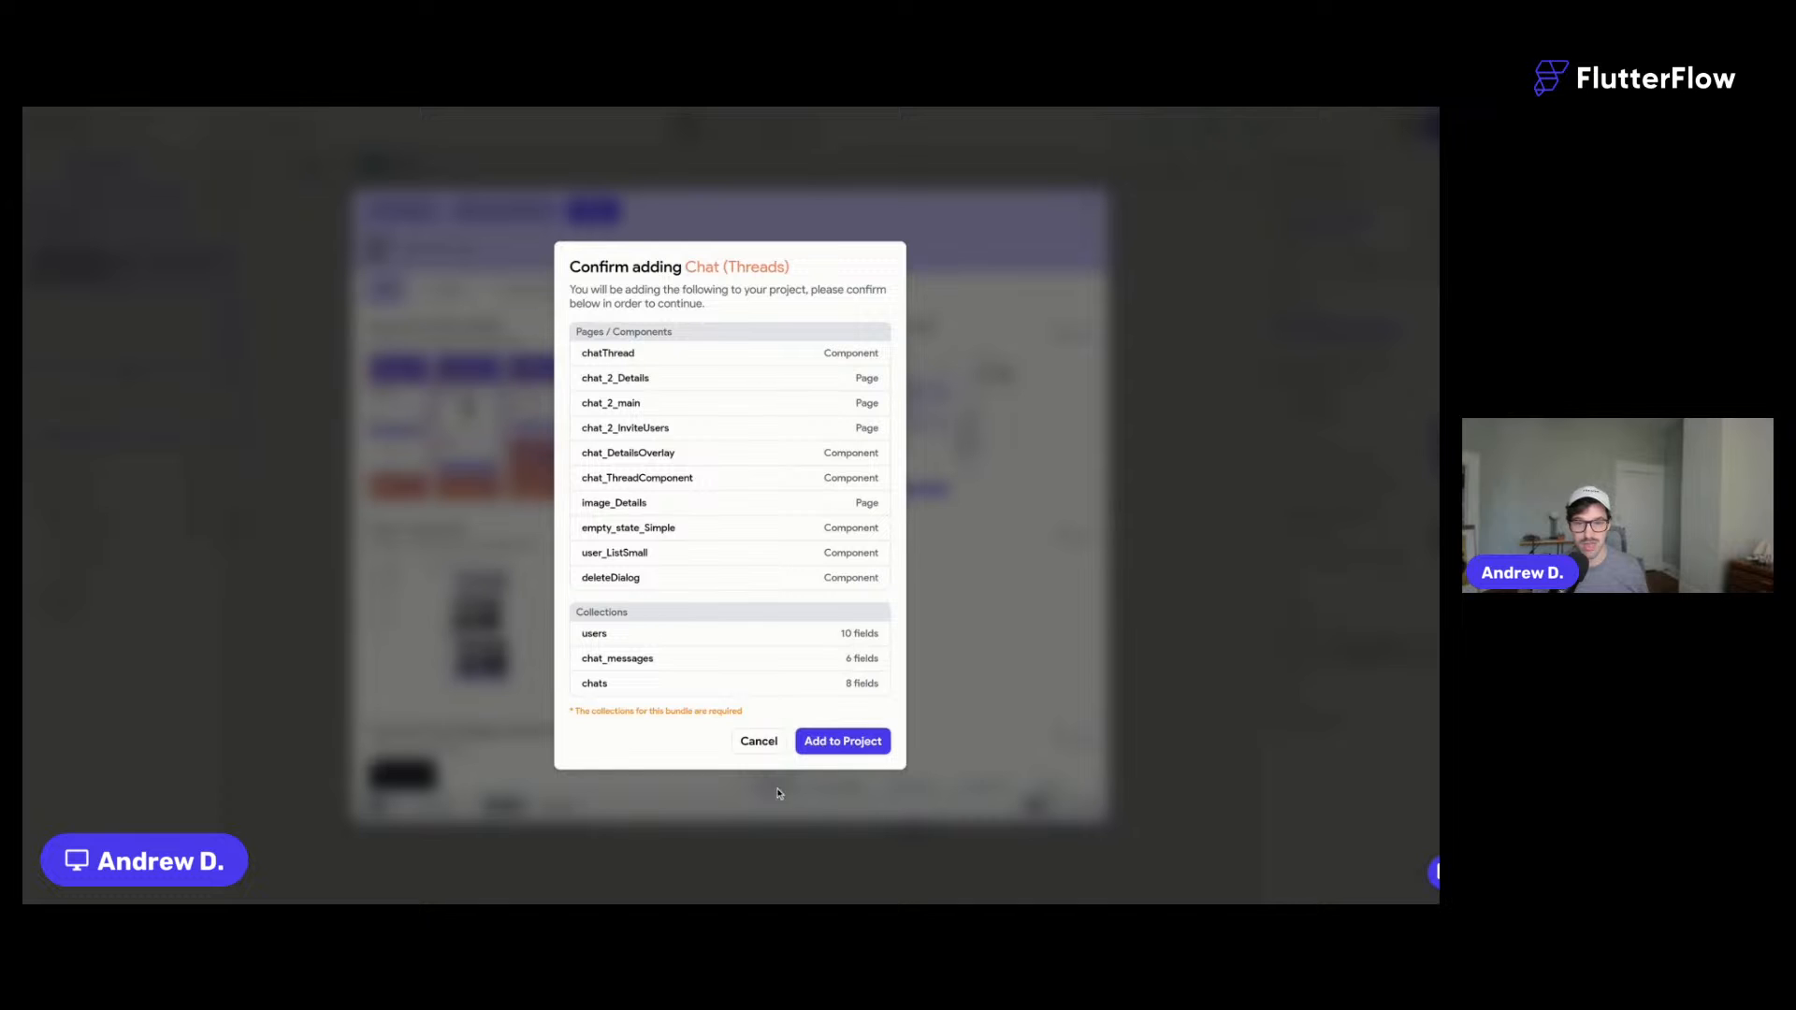
{"action": "left_click", "coordinate": [758, 740]}
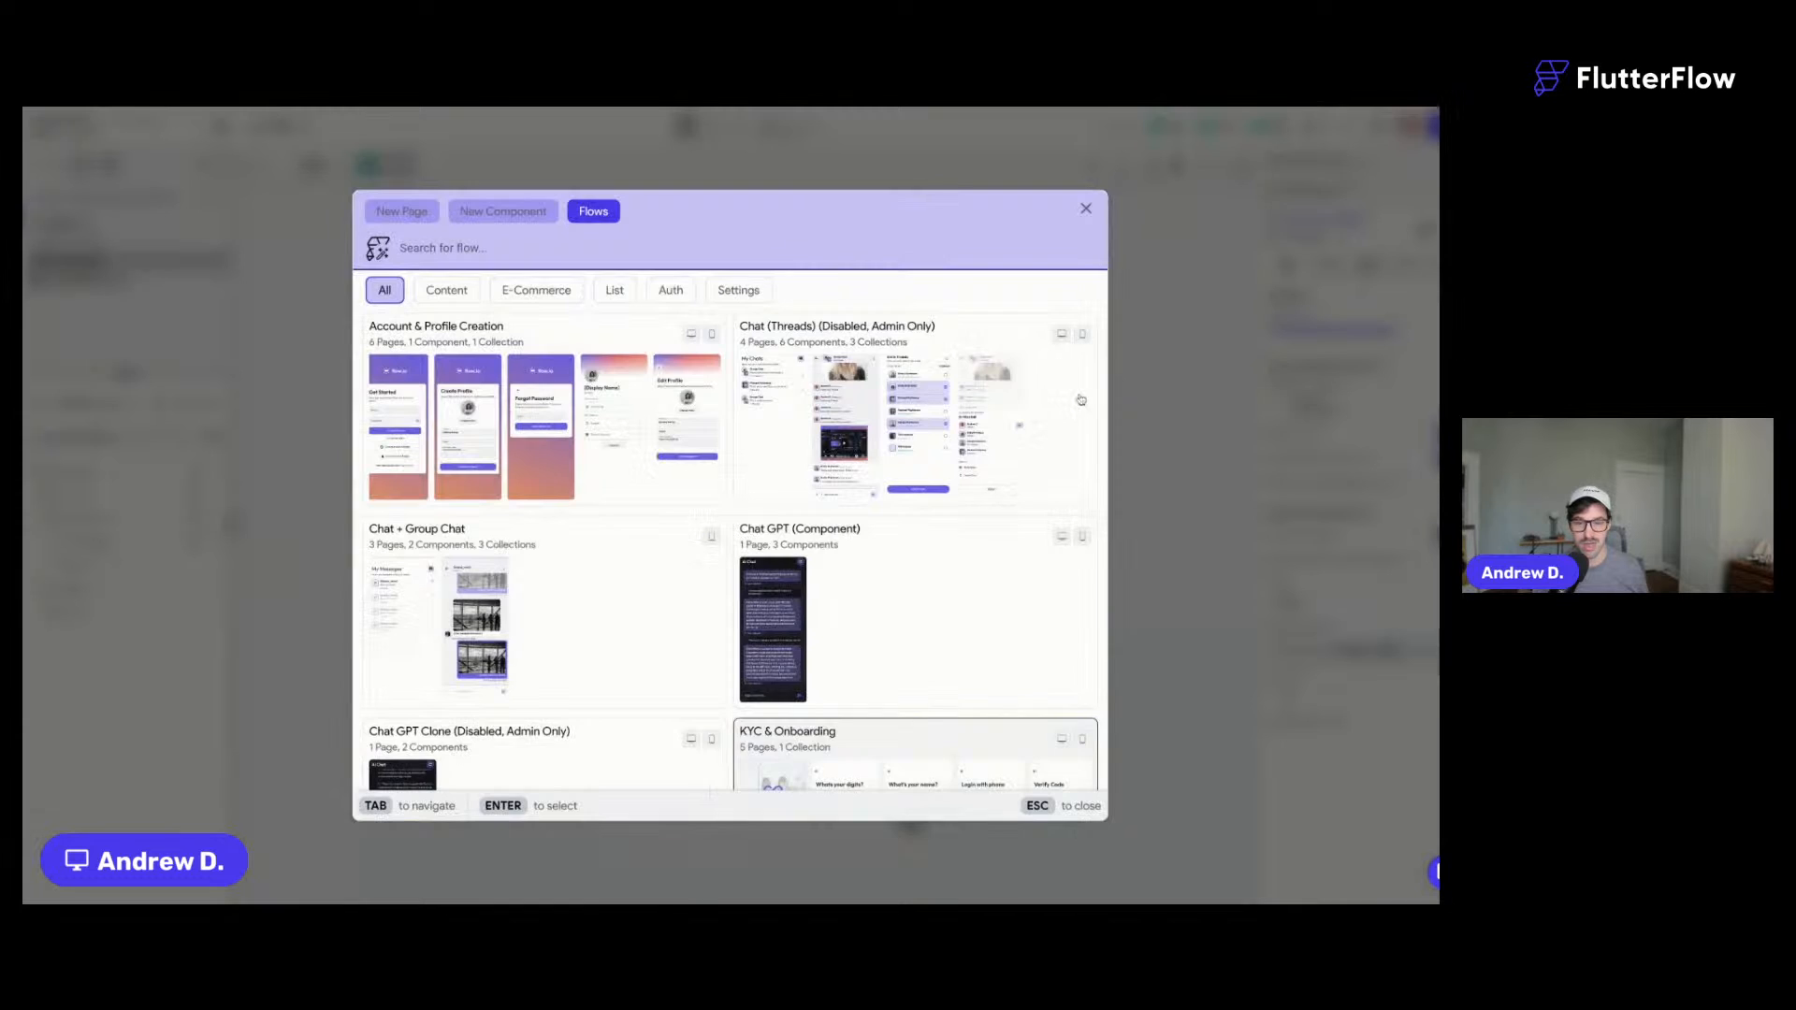
{"action": "left_click", "coordinate": [1086, 210]}
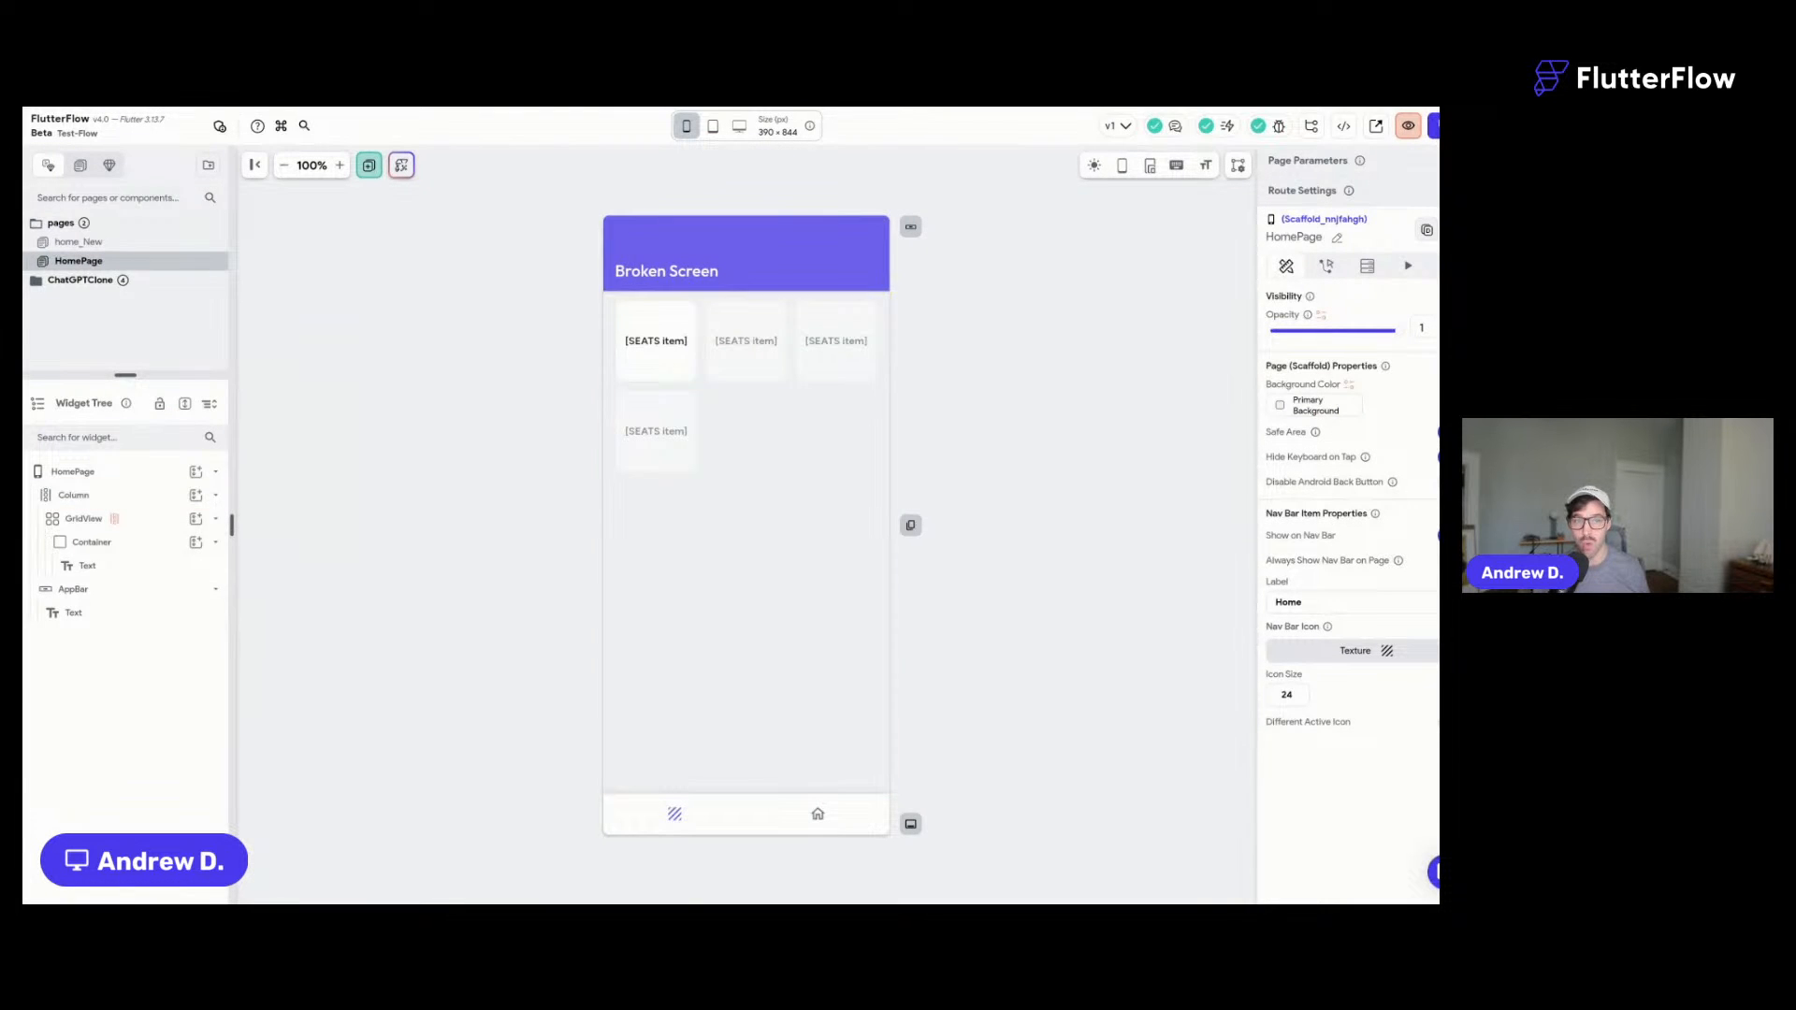
- Look over the Firebase, Authentication and Firestore settings in App Settings
{"action": "left_click", "coordinate": [11, 610]}
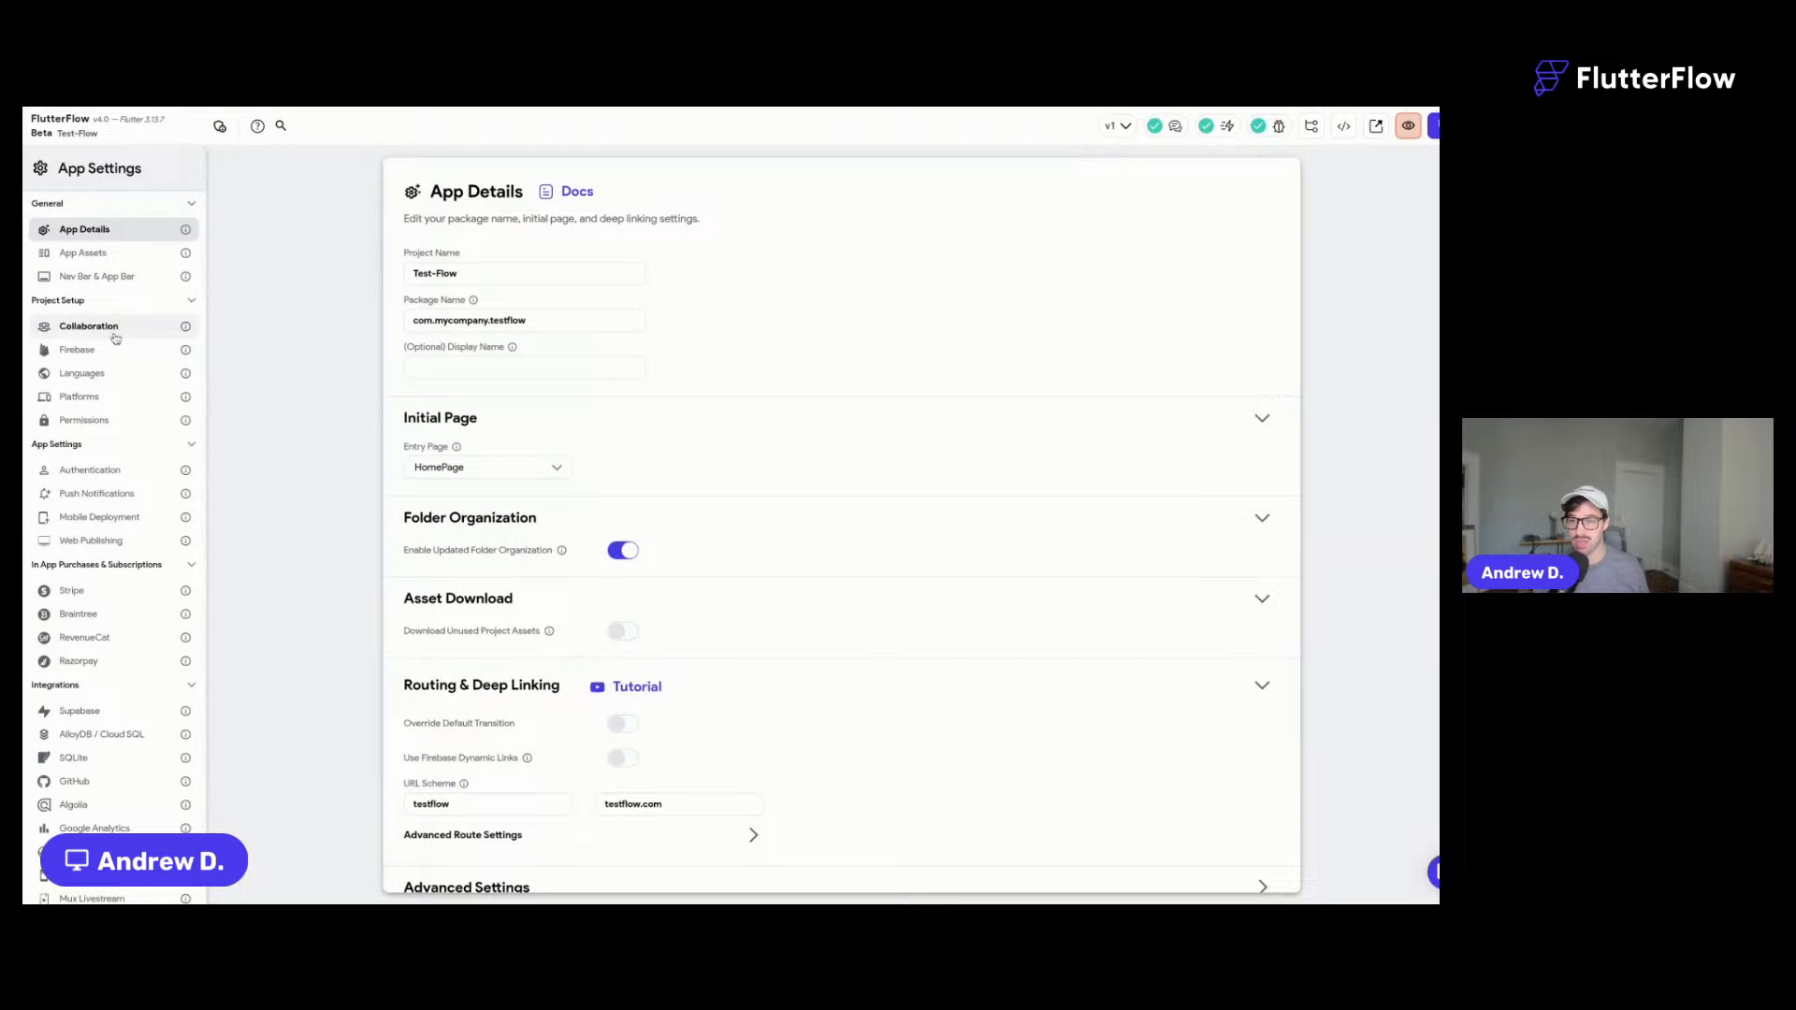
{"action": "left_click", "coordinate": [105, 351]}
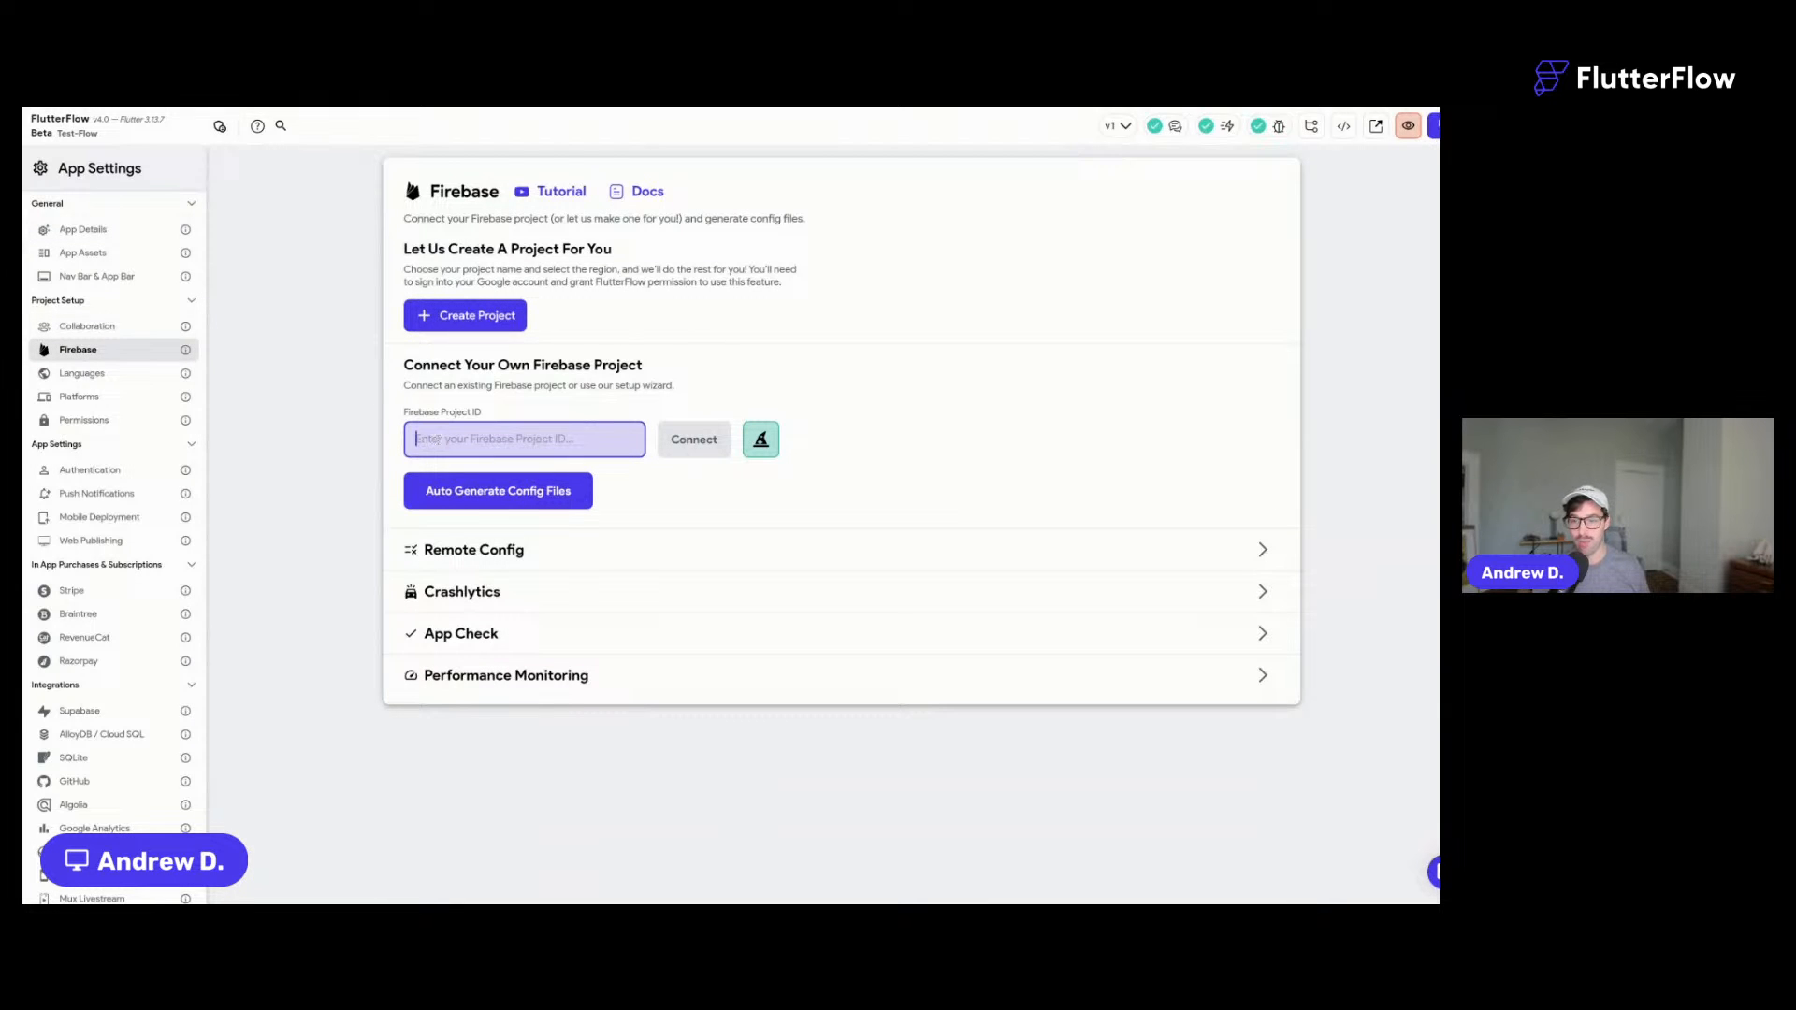
{"action": "left_click", "coordinate": [112, 469]}
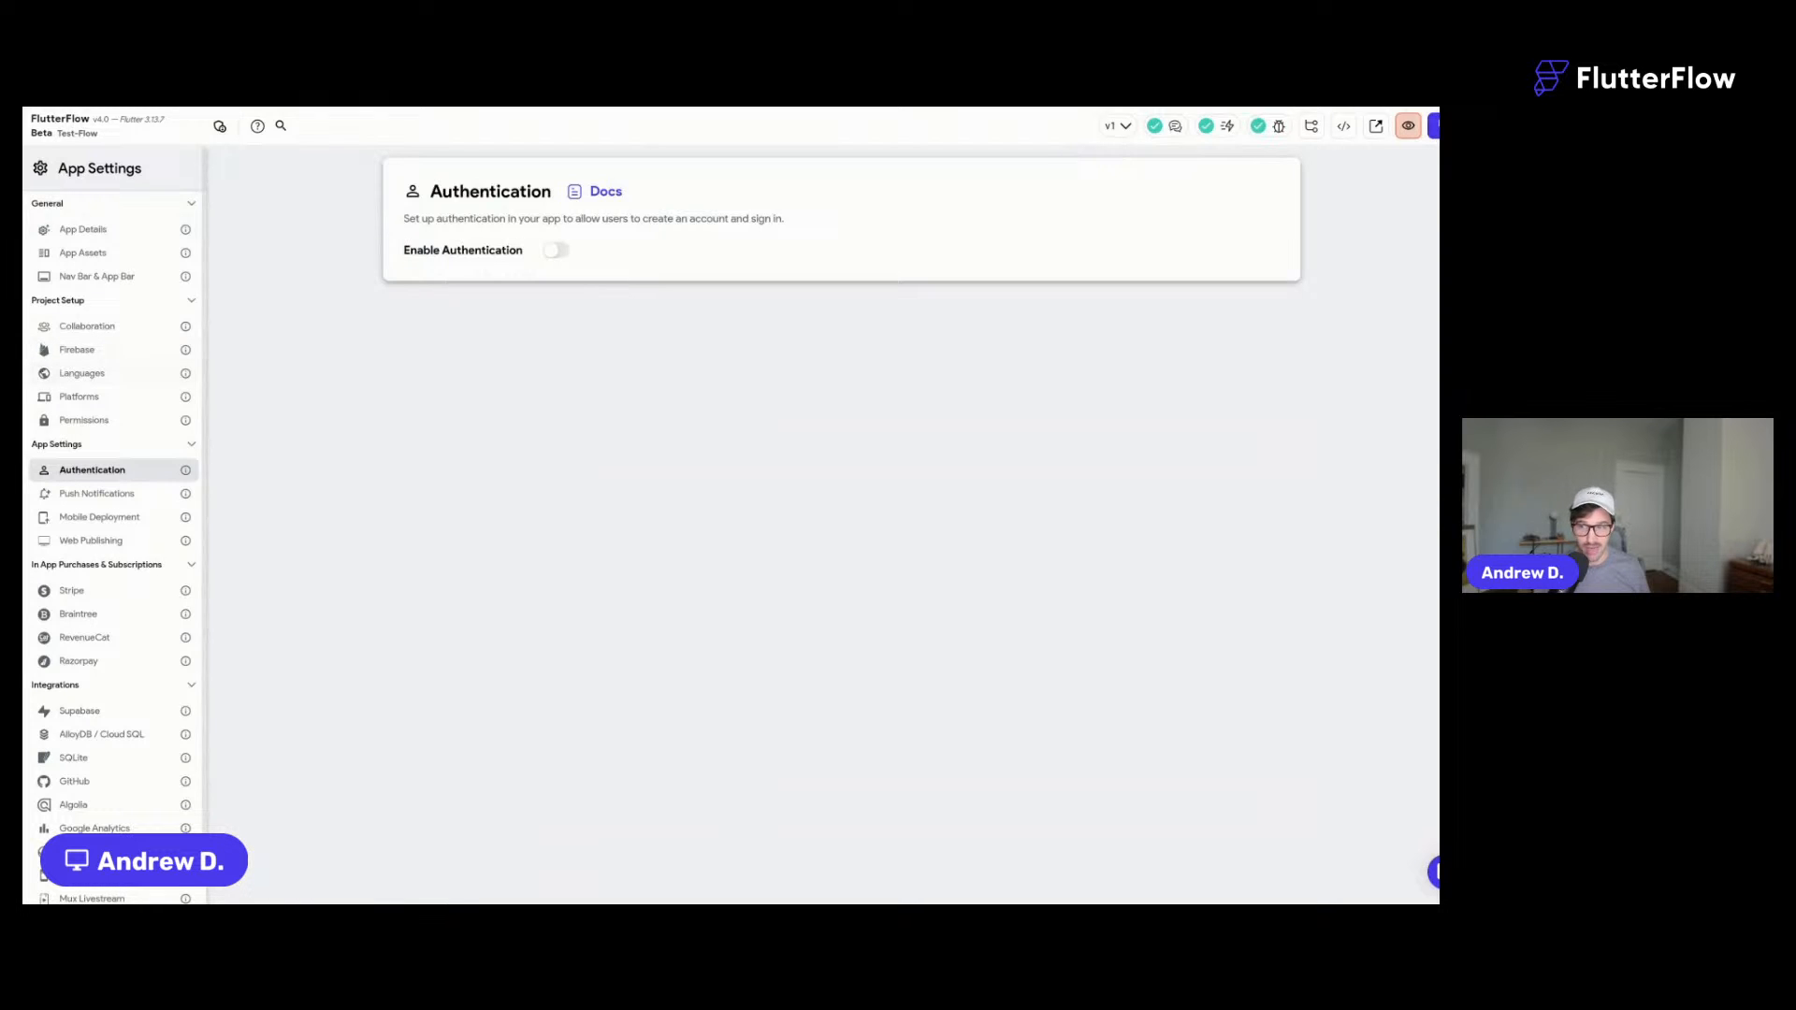
{"action": "left_click", "coordinate": [11, 304]}
{"action": "left_click", "coordinate": [76, 170]}
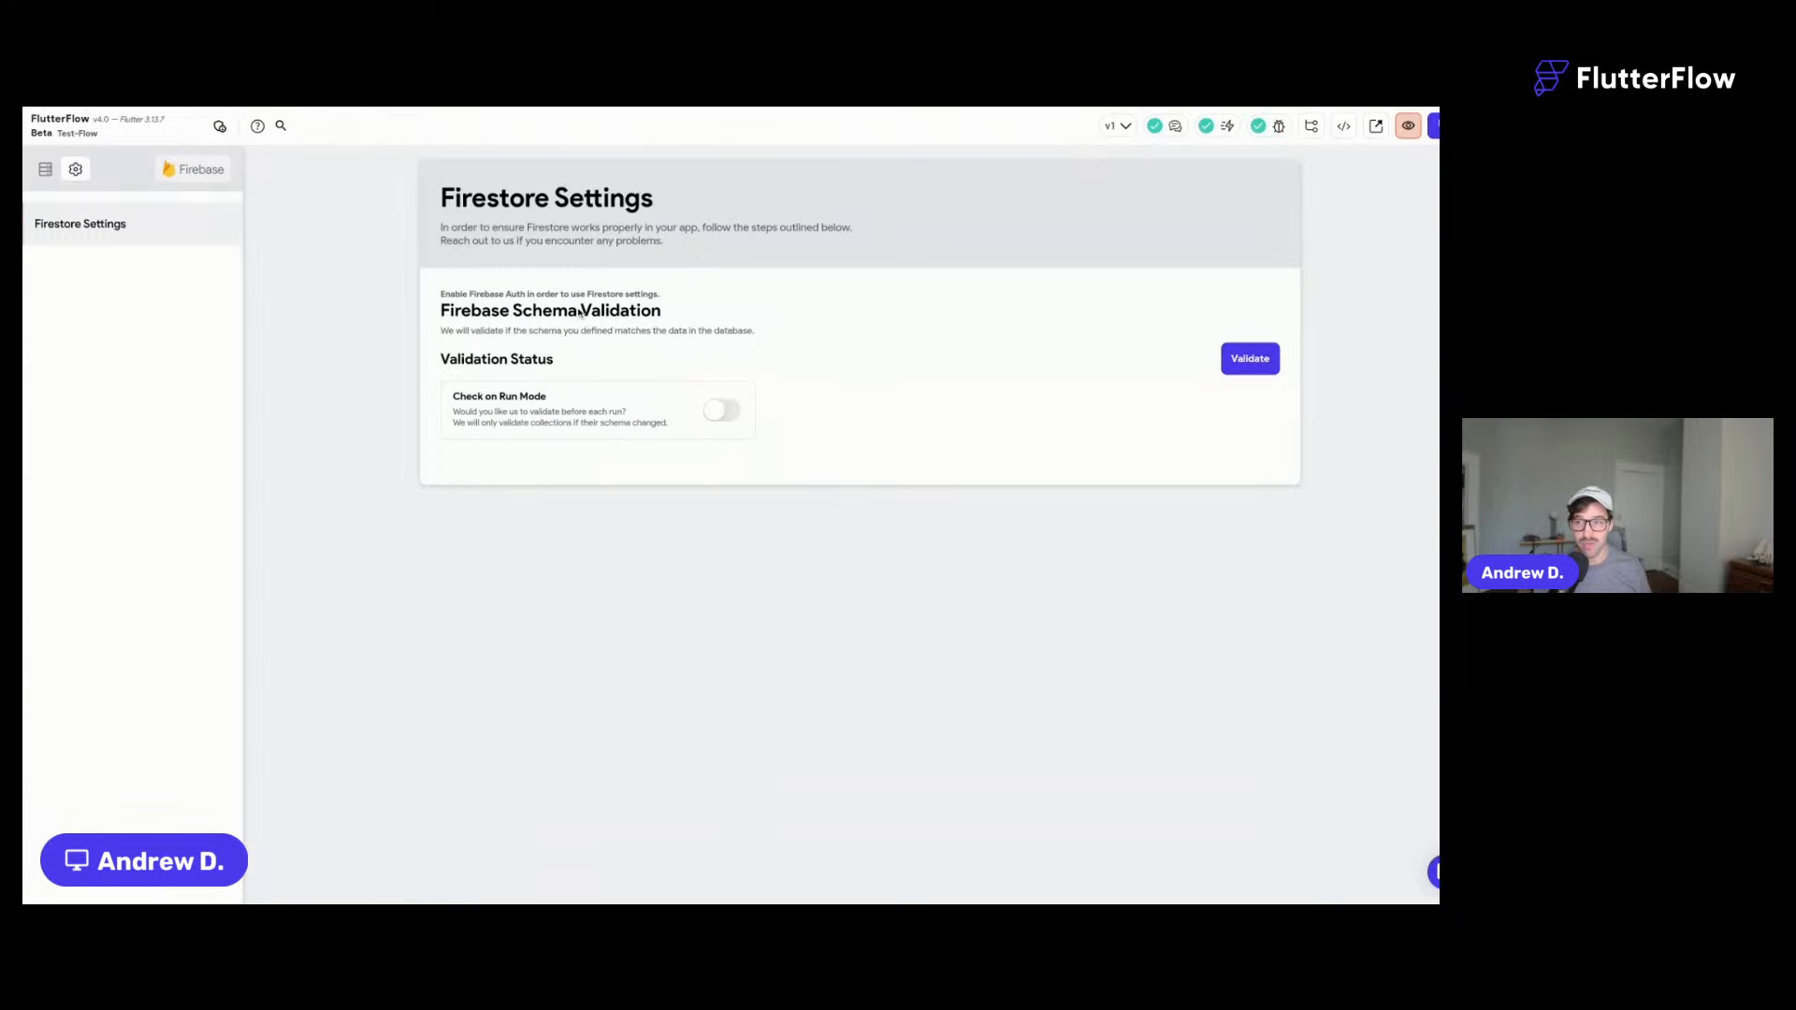
{"action": "left_click", "coordinate": [45, 169]}
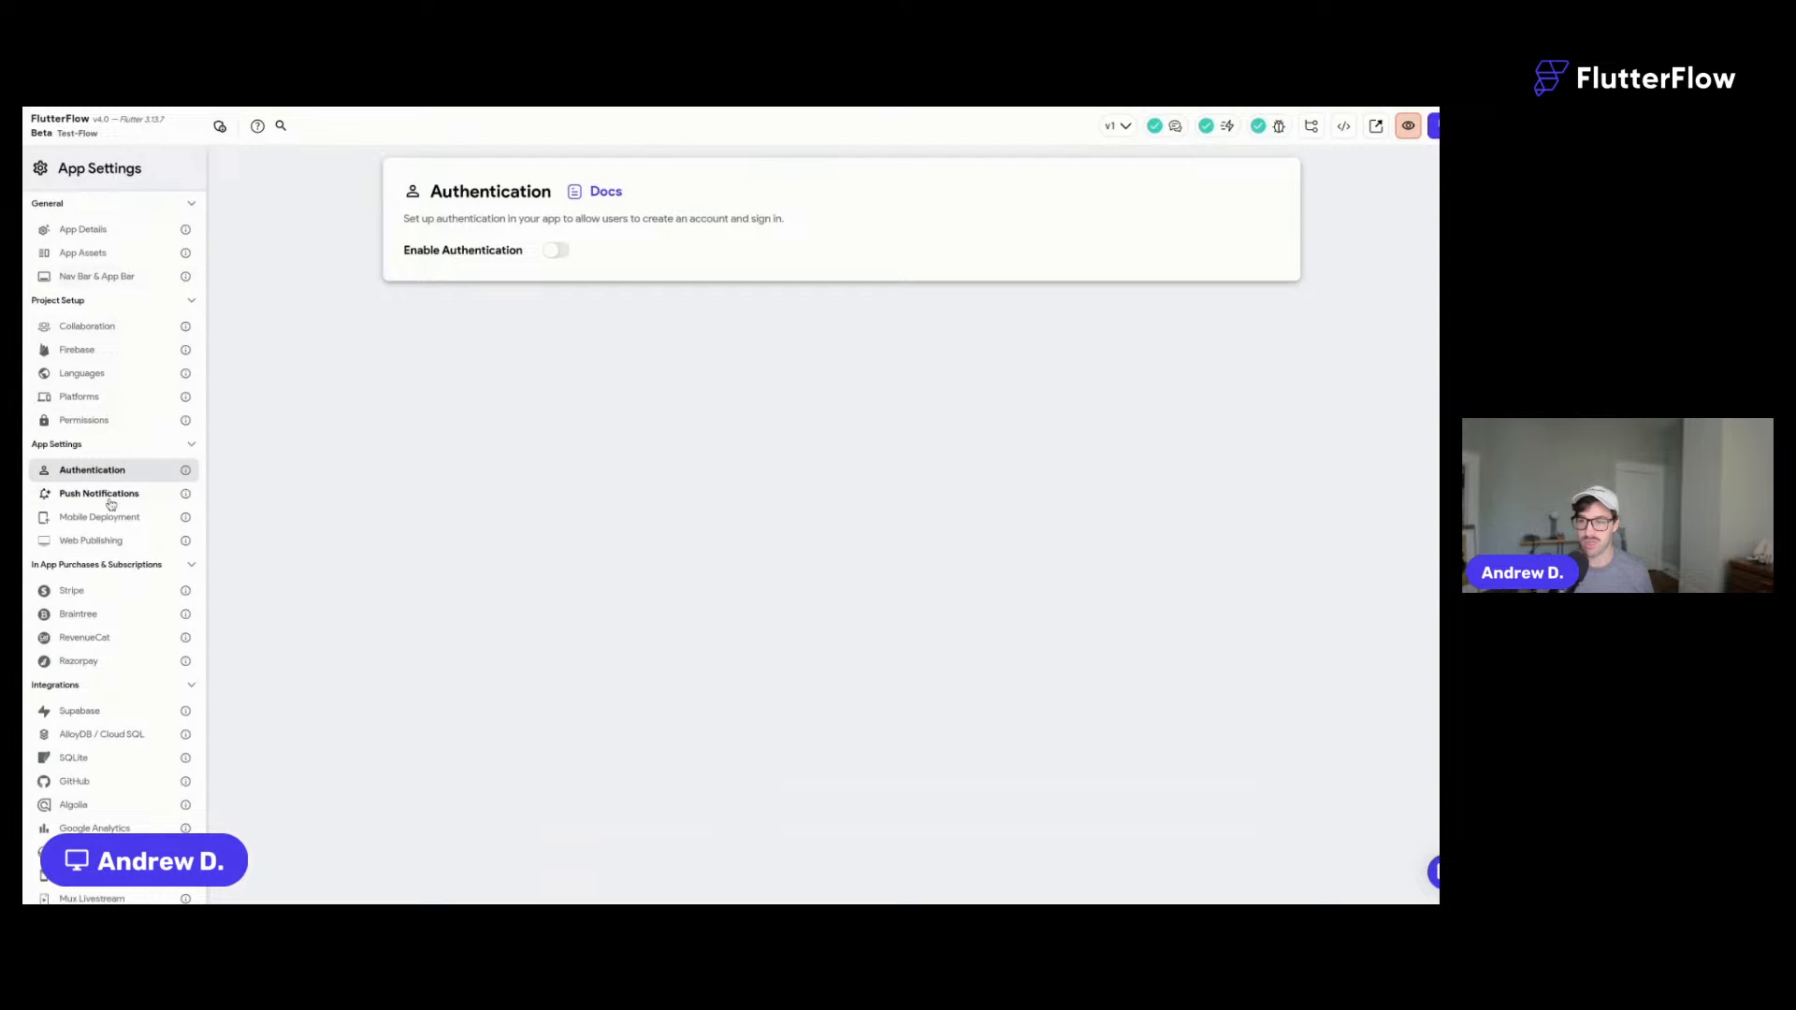
- Connect the ff-flows Firebase project and generate config files with package com.flutterflow.testflow
{"action": "left_click", "coordinate": [79, 350]}
{"action": "left_click", "coordinate": [561, 439]}
{"action": "type", "text": "ff-flows"}
{"action": "left_click", "coordinate": [694, 439]}
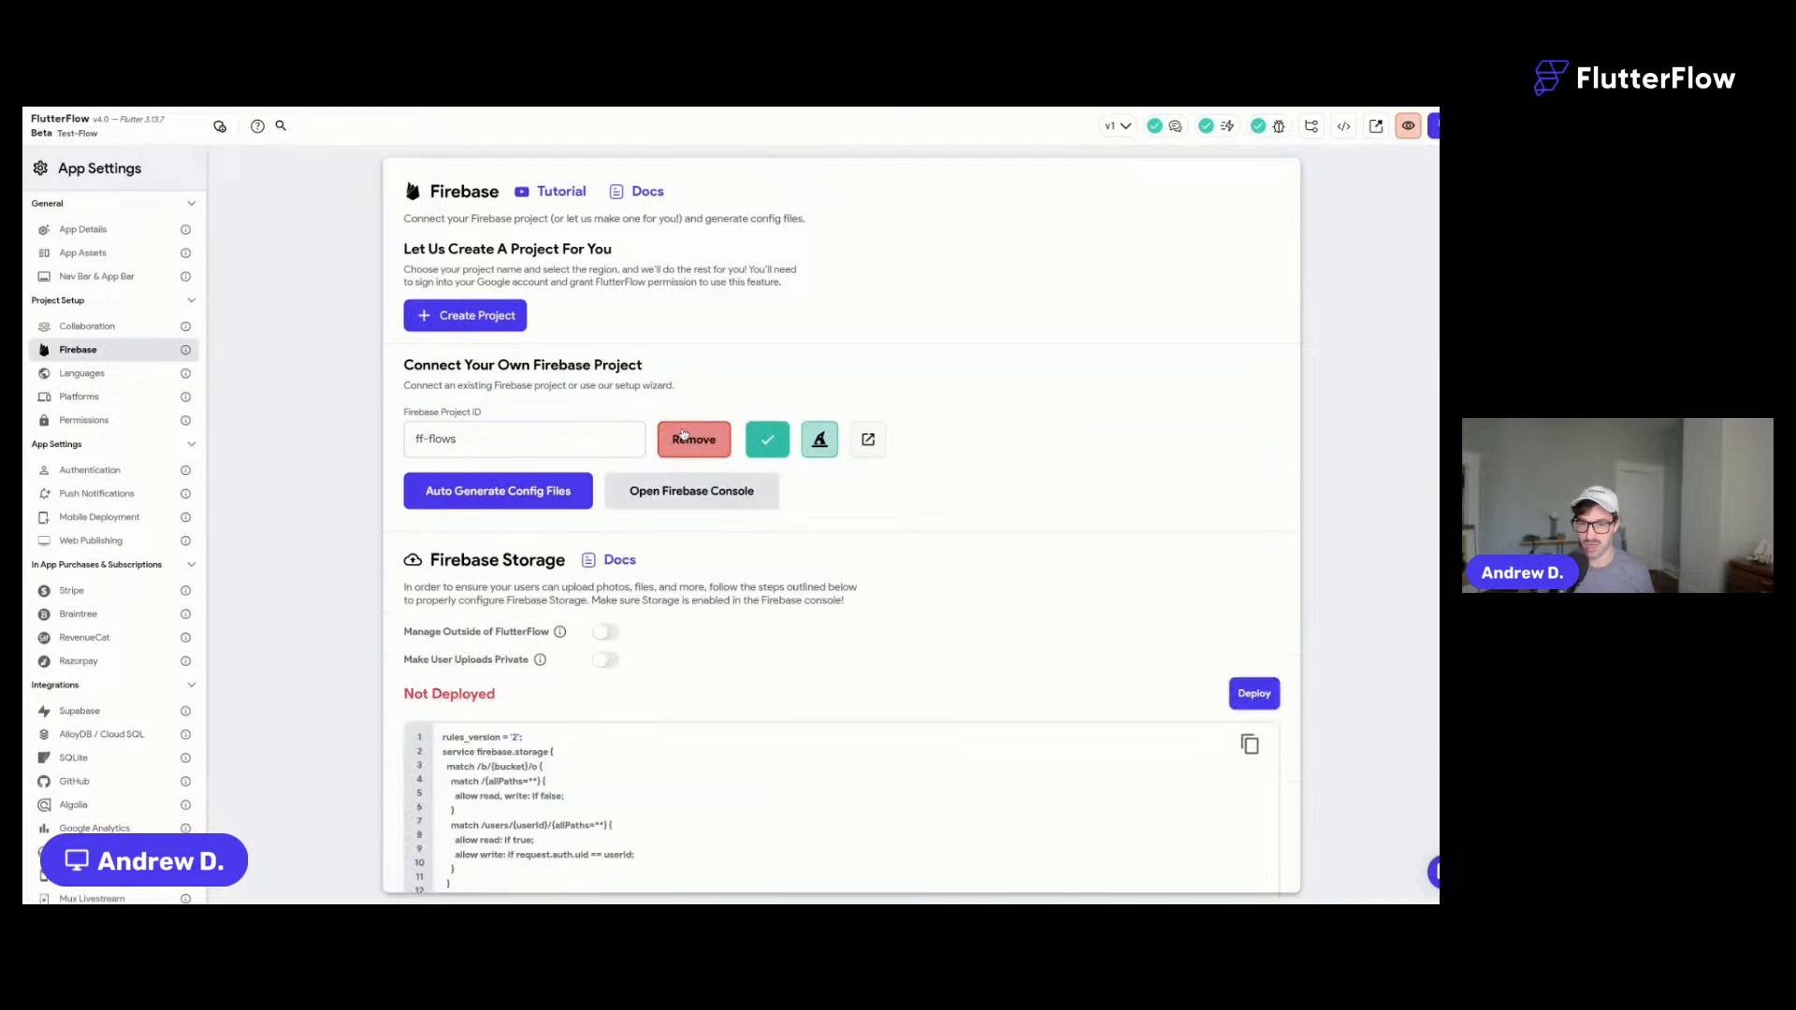
{"action": "left_click", "coordinate": [540, 500]}
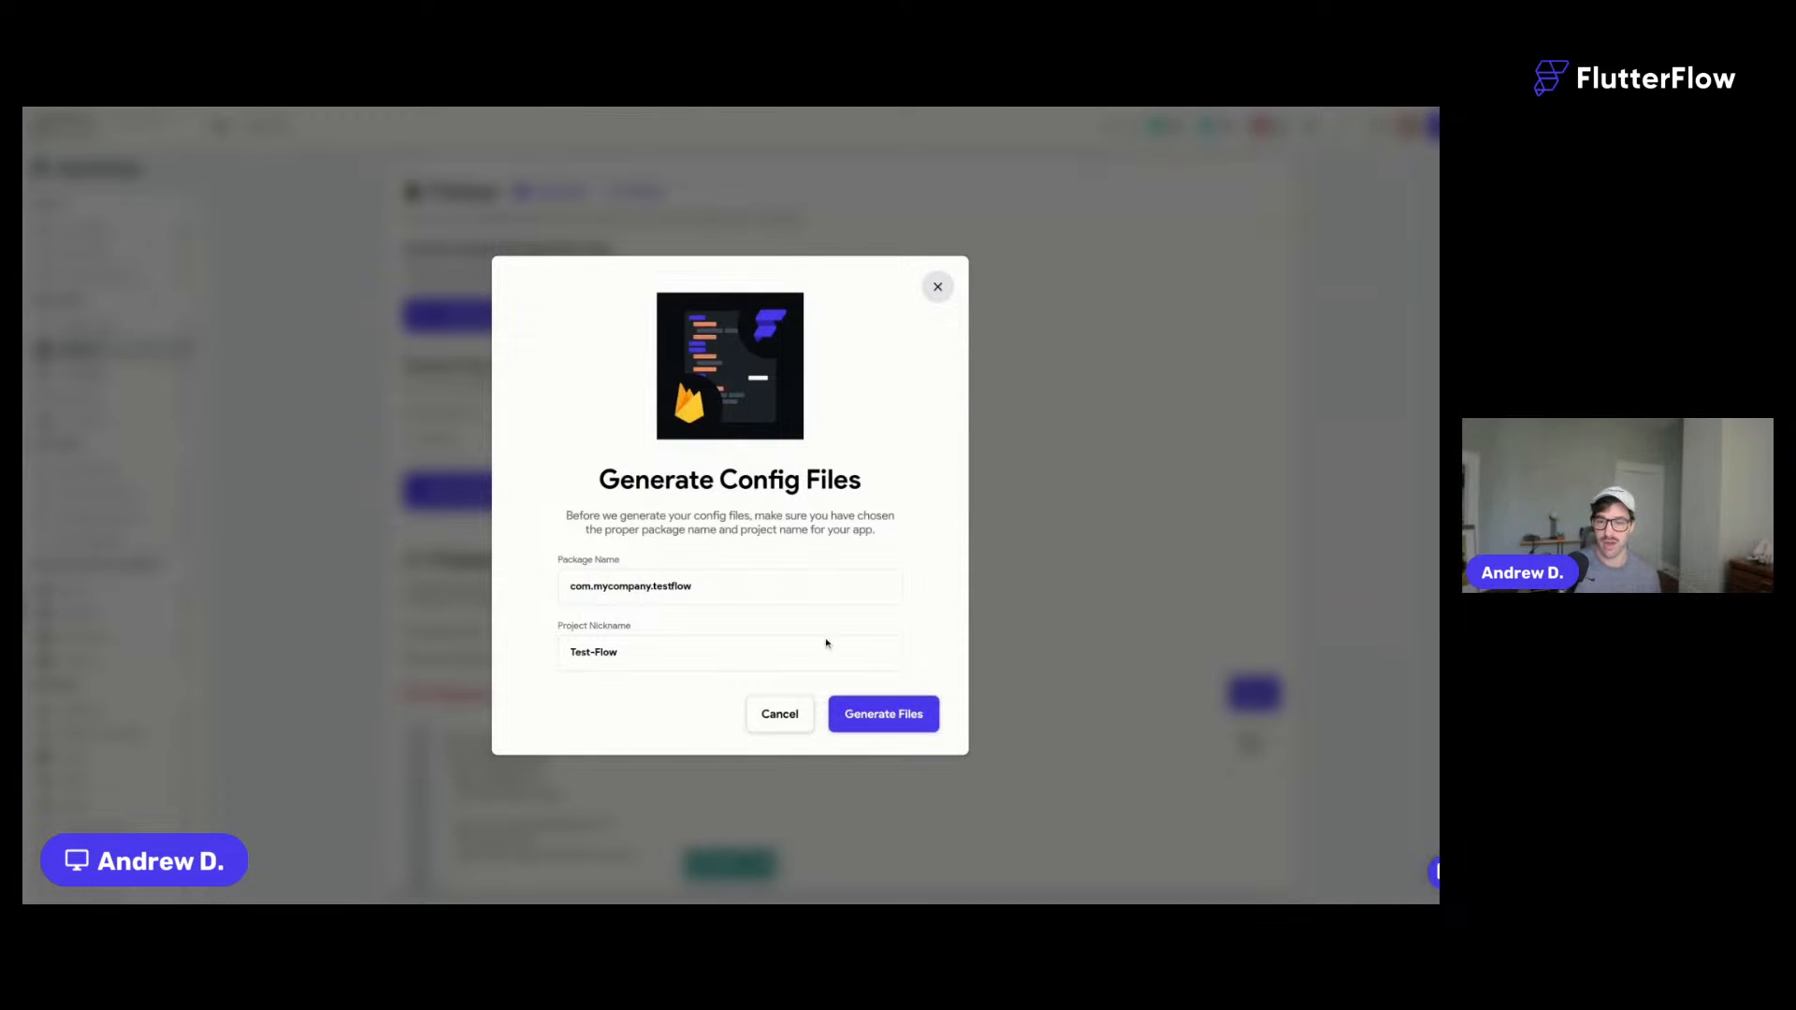
{"action": "left_click_drag", "start_coordinate": [651, 590], "coordinate": [614, 589]}
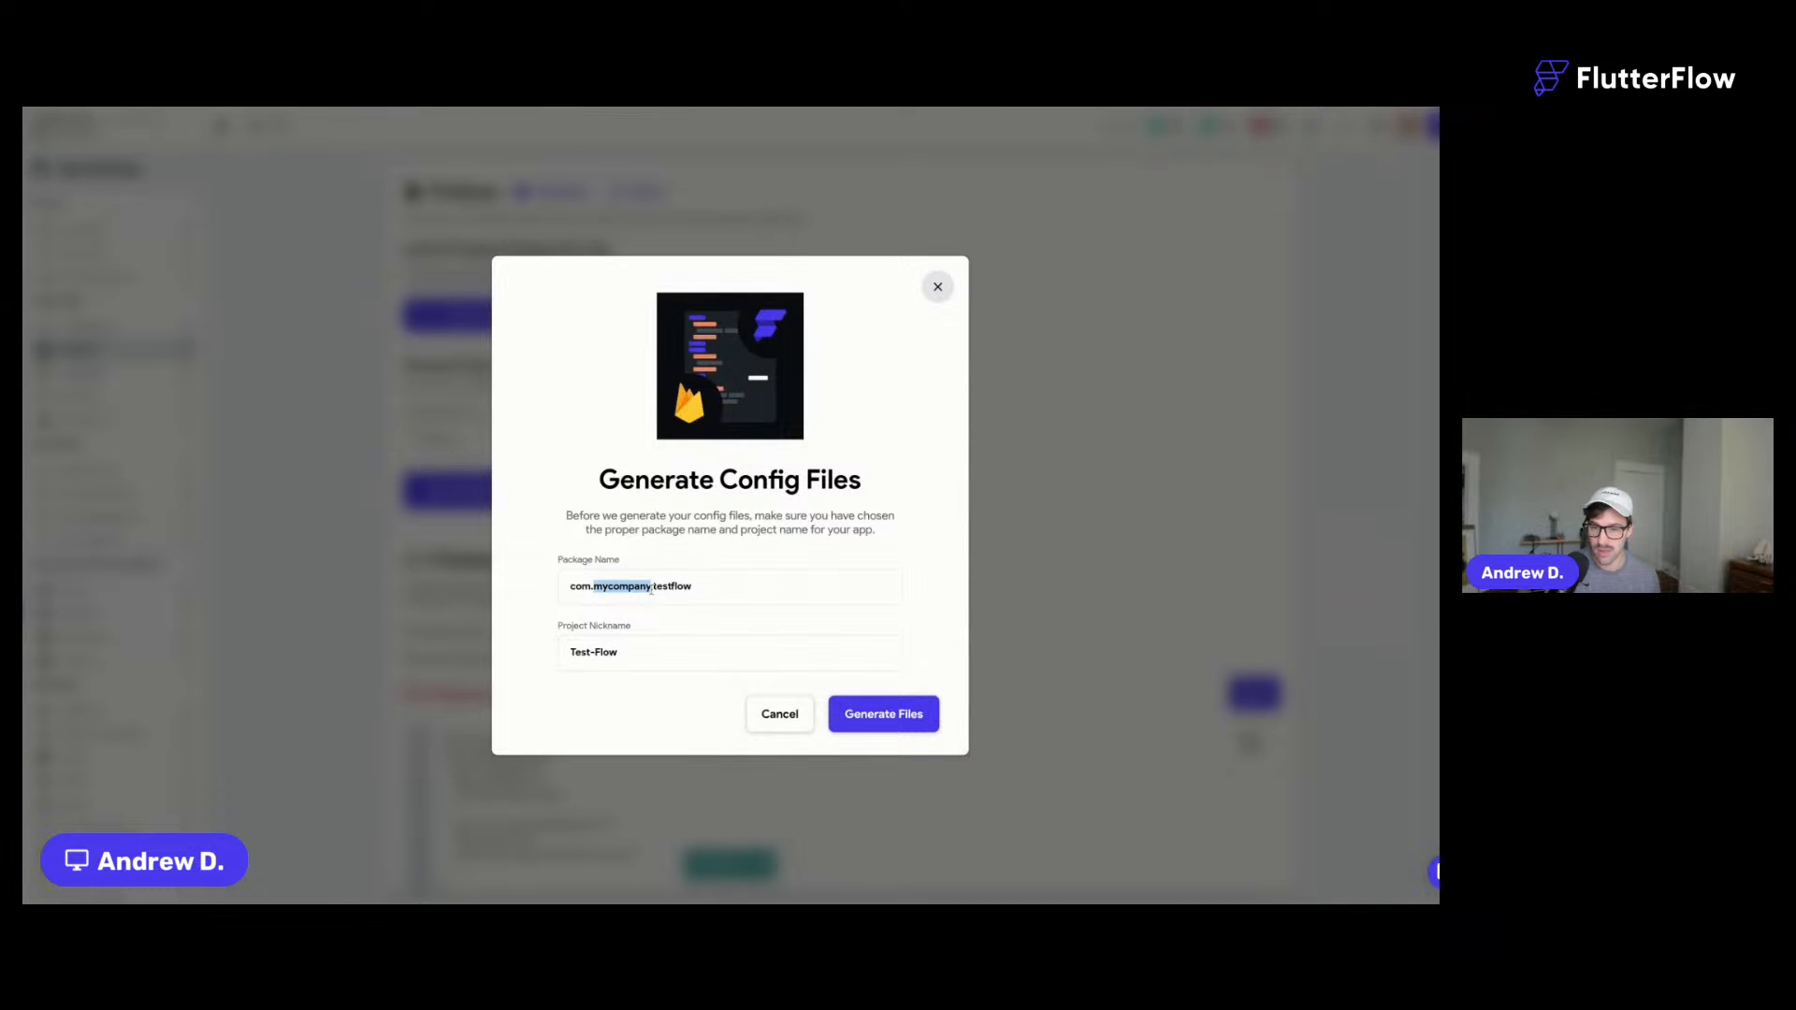
{"action": "type", "text": "flutterflow"}
{"action": "left_click", "coordinate": [872, 716]}
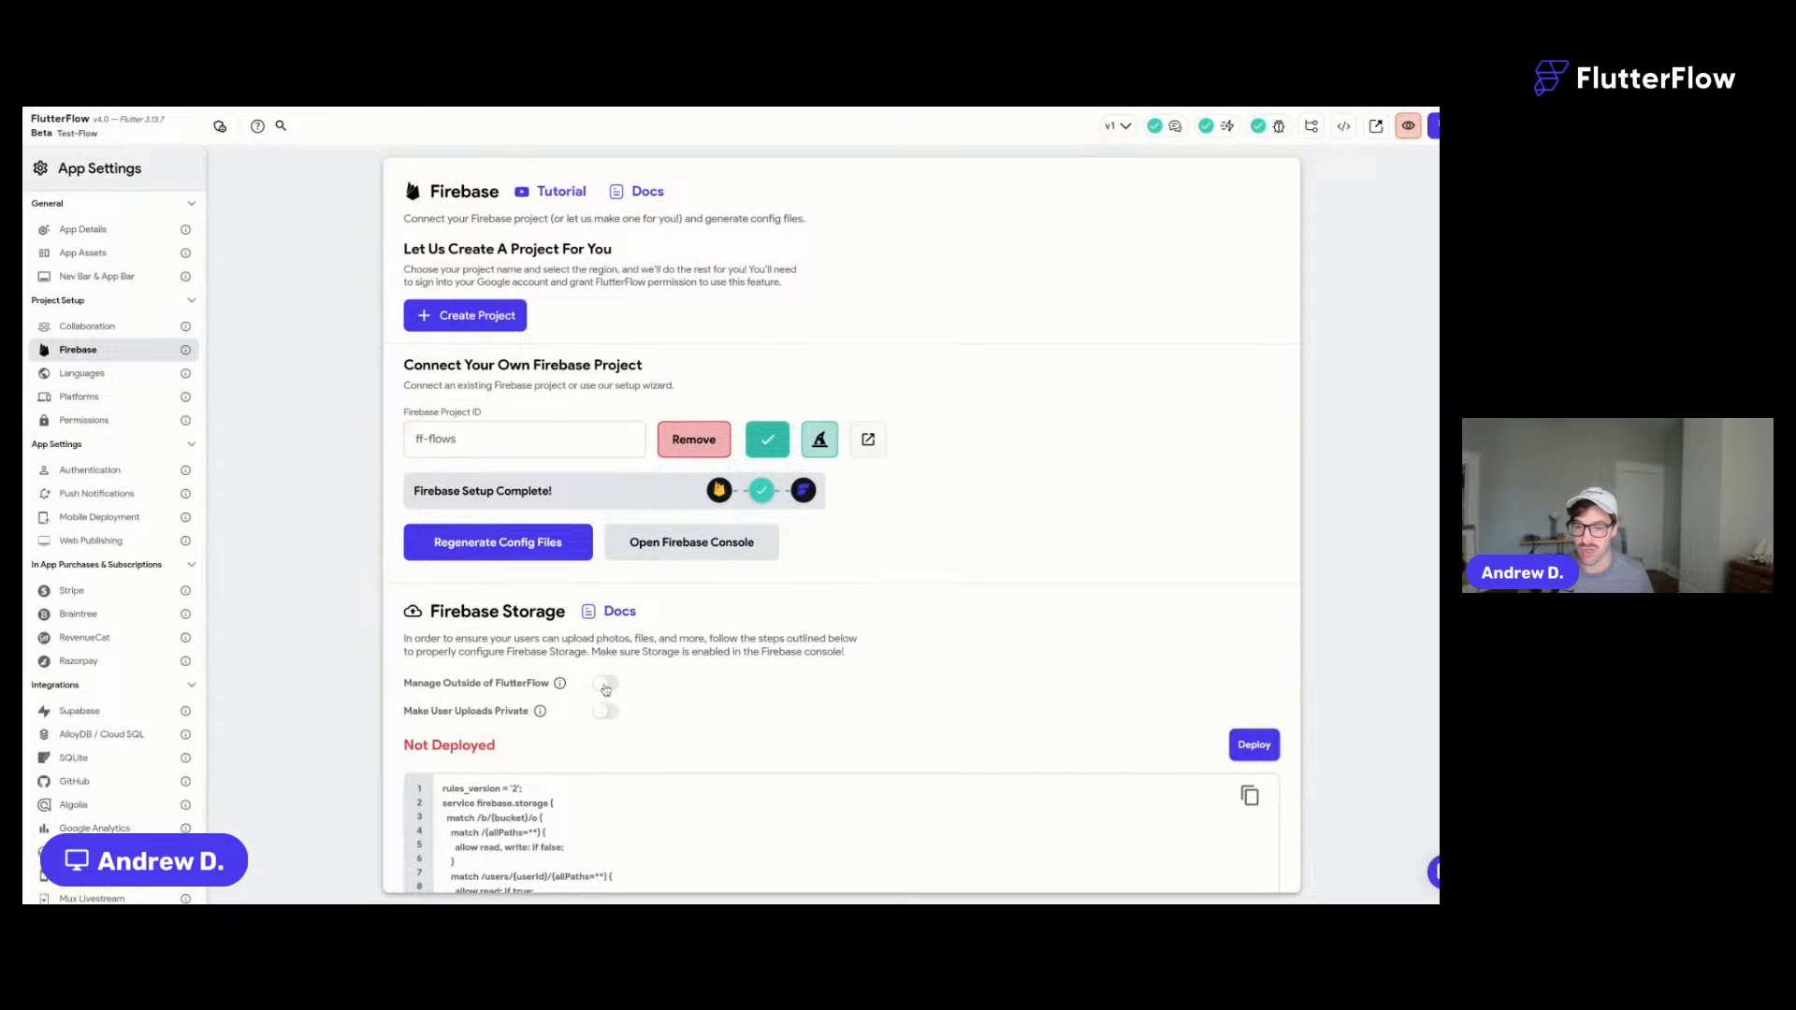
{"action": "left_click", "coordinate": [603, 683]}
- Enable authentication for the app with Firebase as the authentication type
{"action": "left_click", "coordinate": [127, 469]}
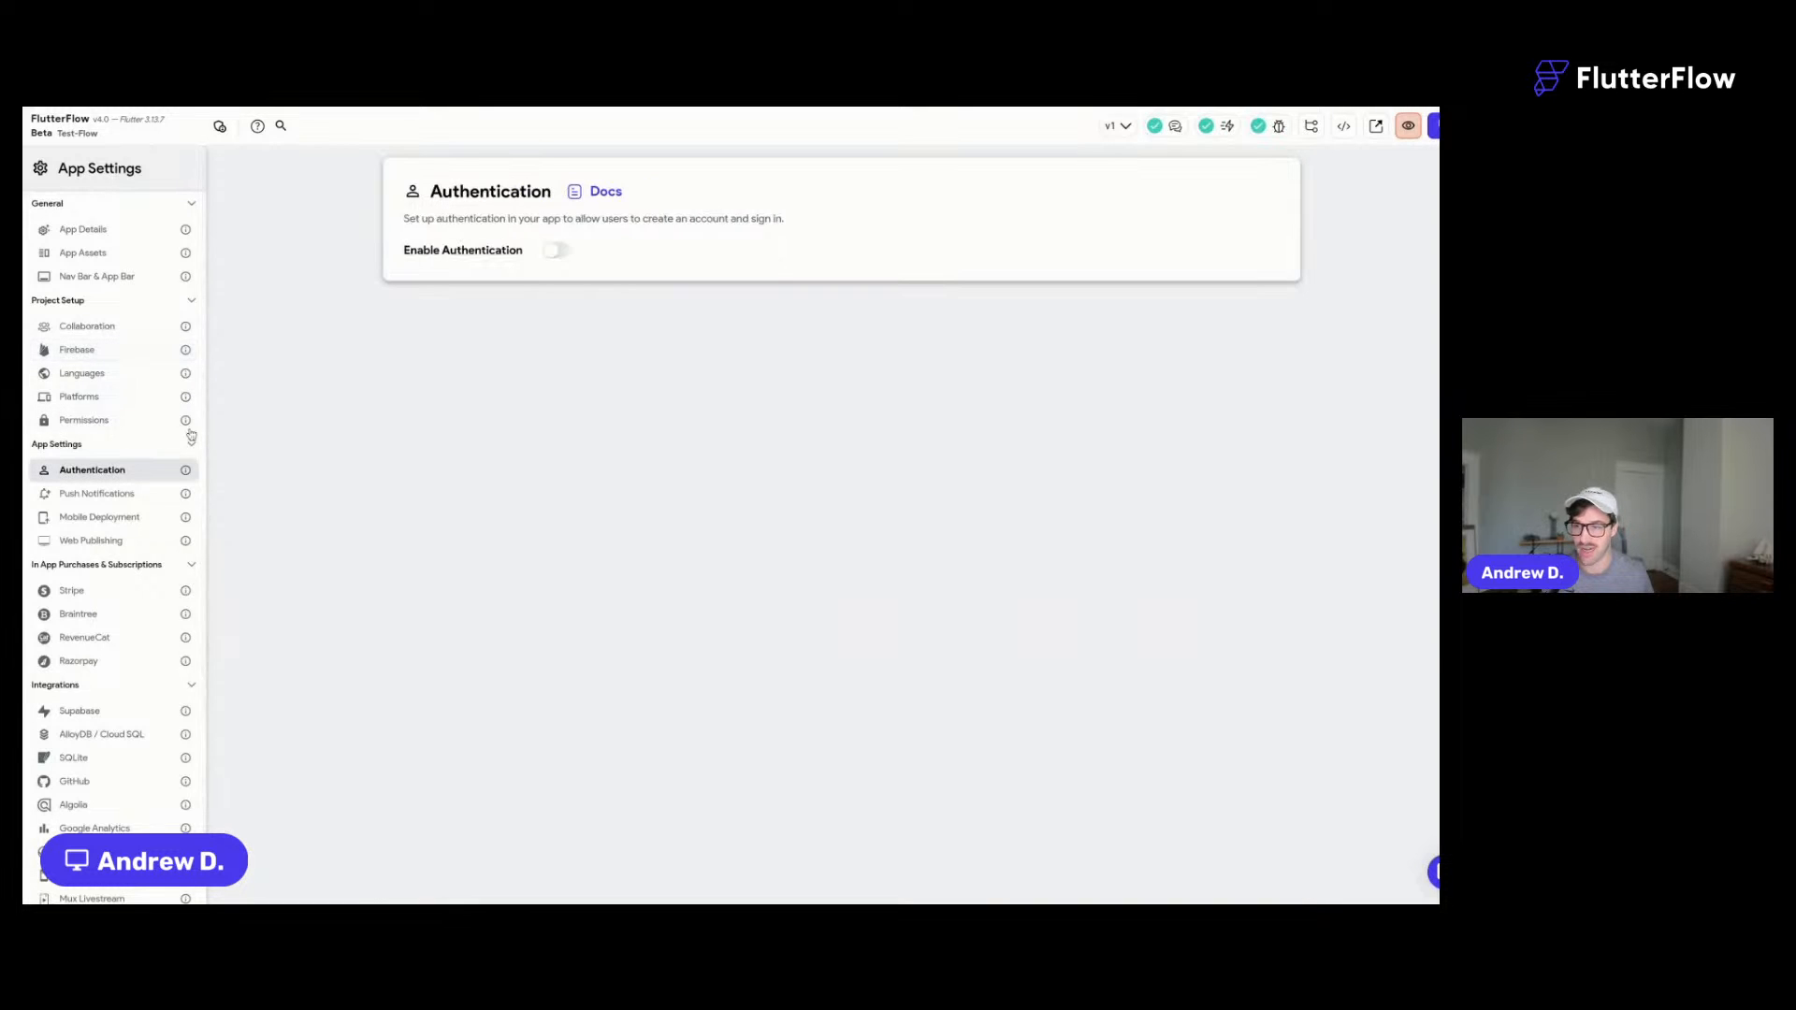
{"action": "left_click", "coordinate": [555, 251]}
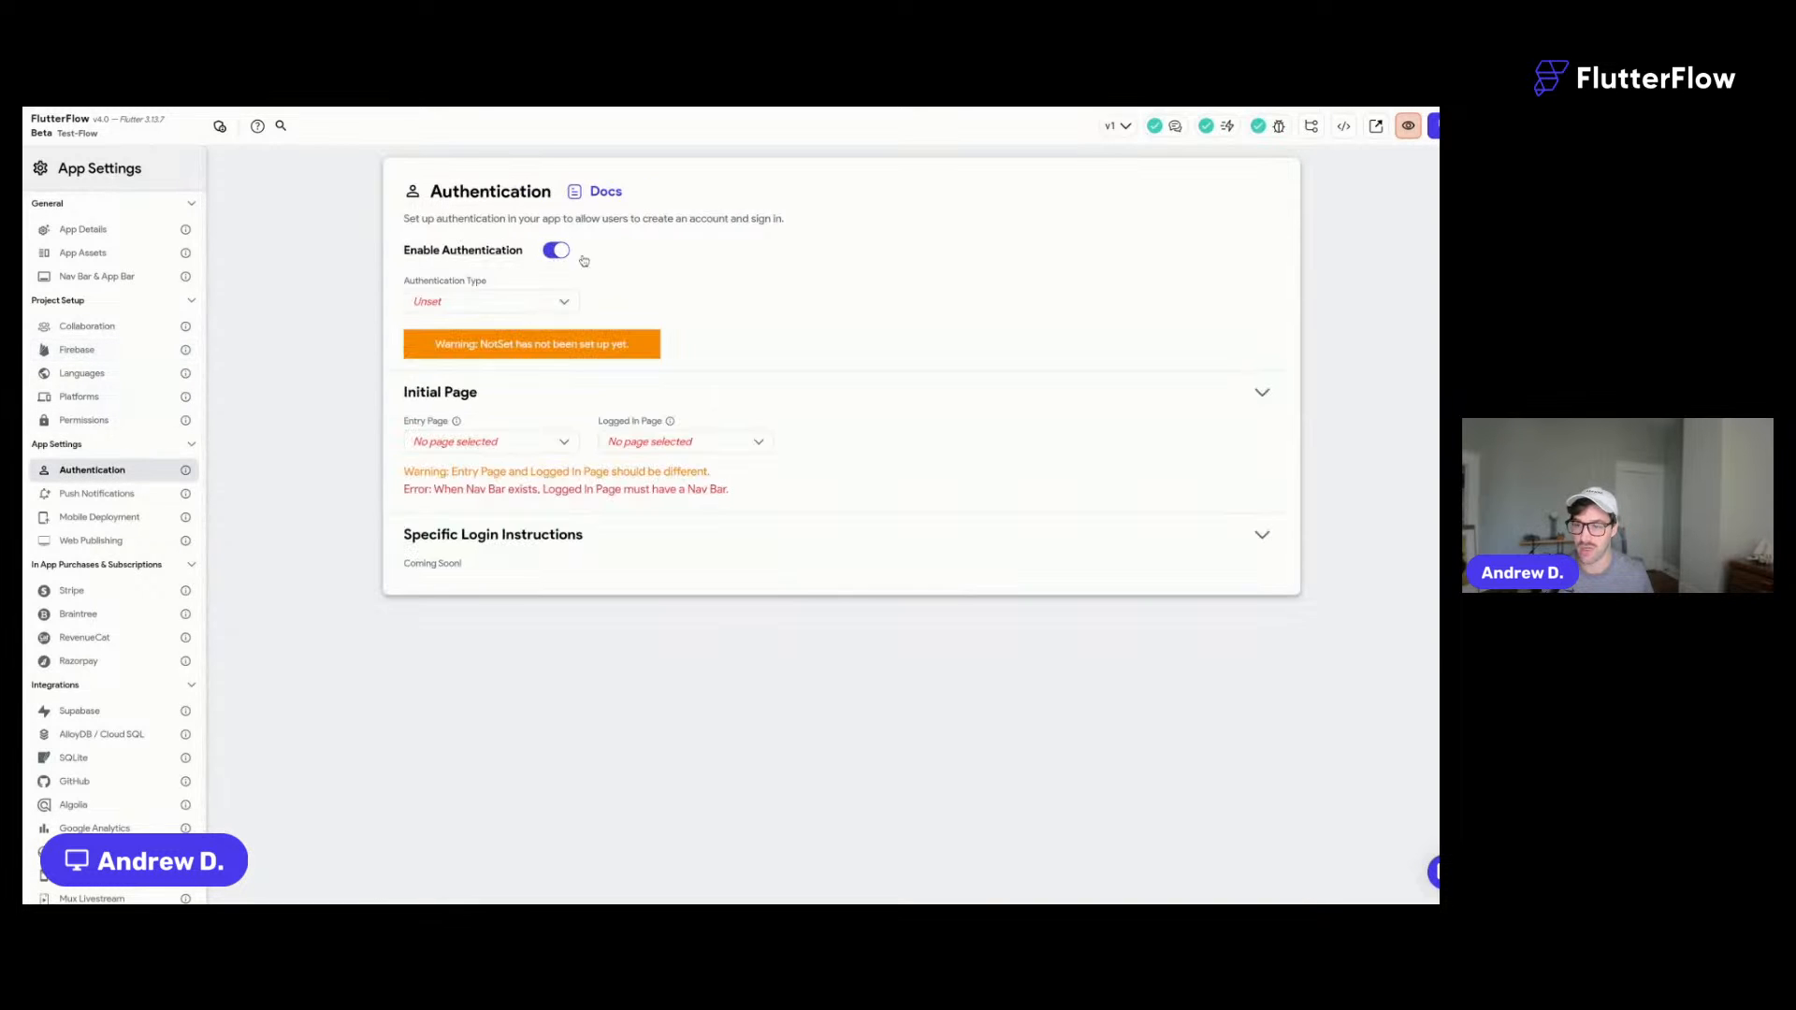
{"action": "left_click", "coordinate": [468, 310]}
{"action": "left_click", "coordinate": [435, 302]}
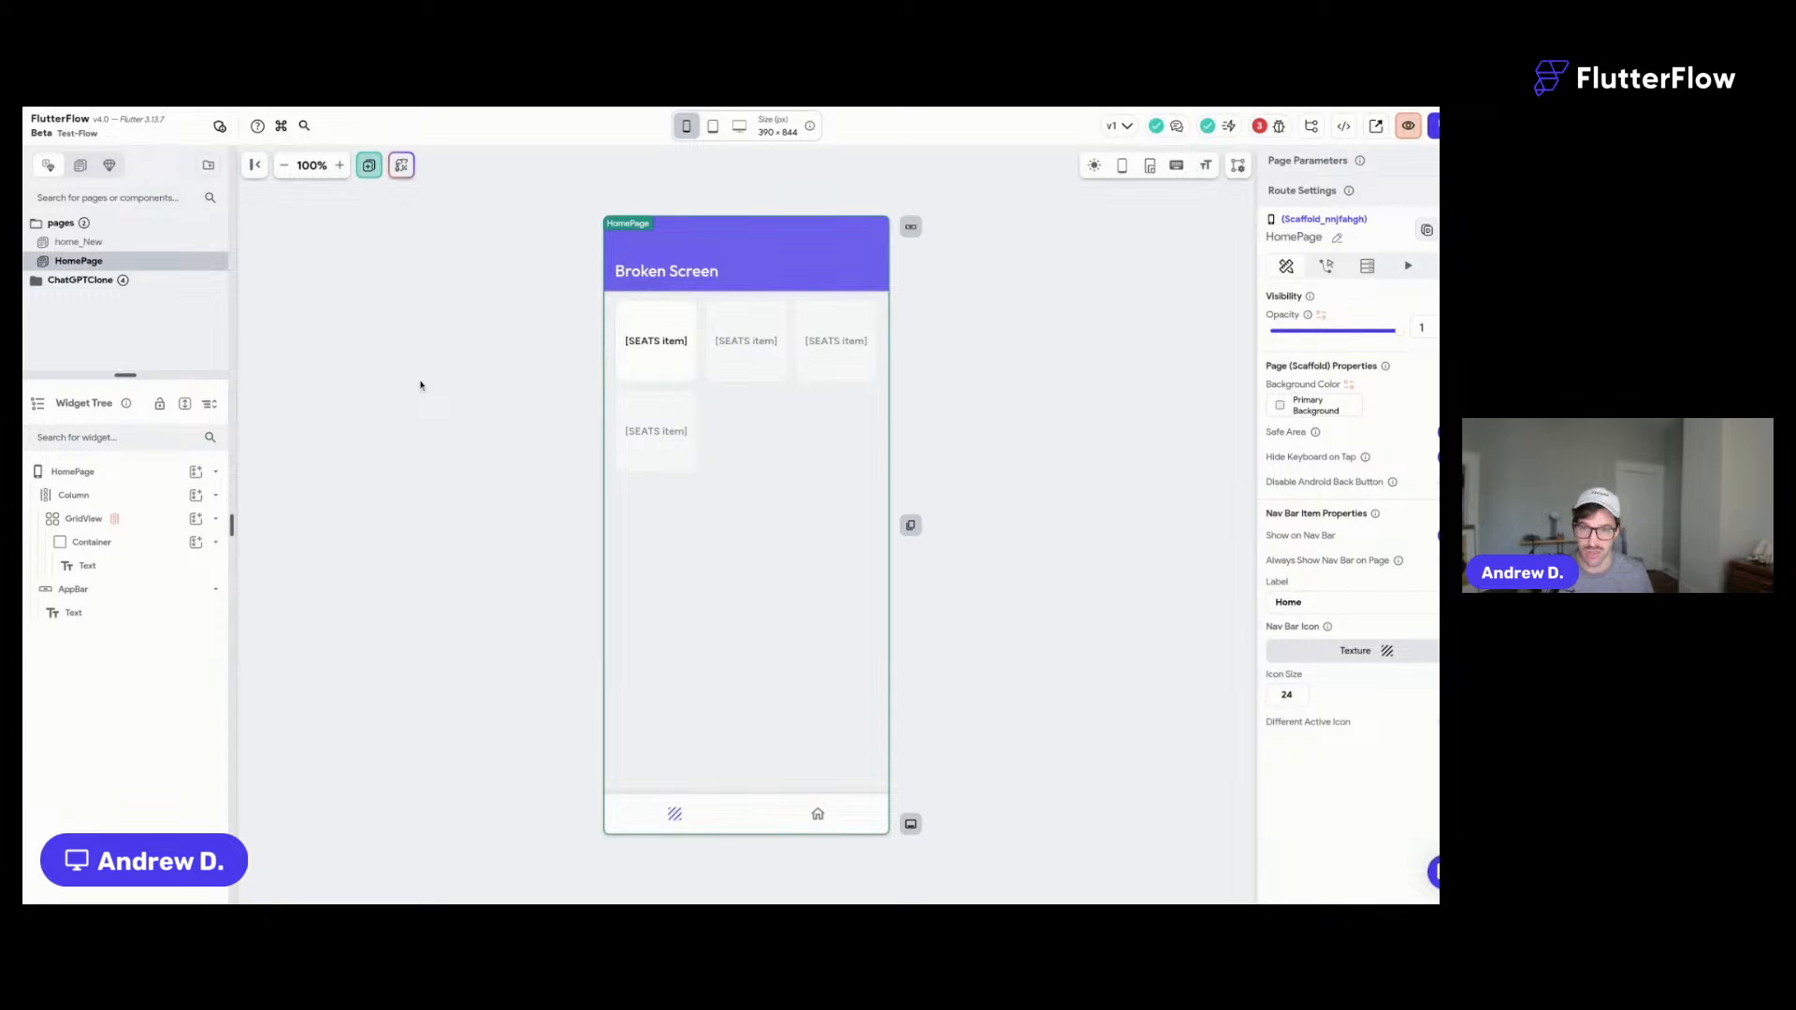
- Browse the prebuilt flows in the new page picker's Flows list
{"action": "left_click", "coordinate": [420, 385]}
{"action": "key", "text": "super+Return"}
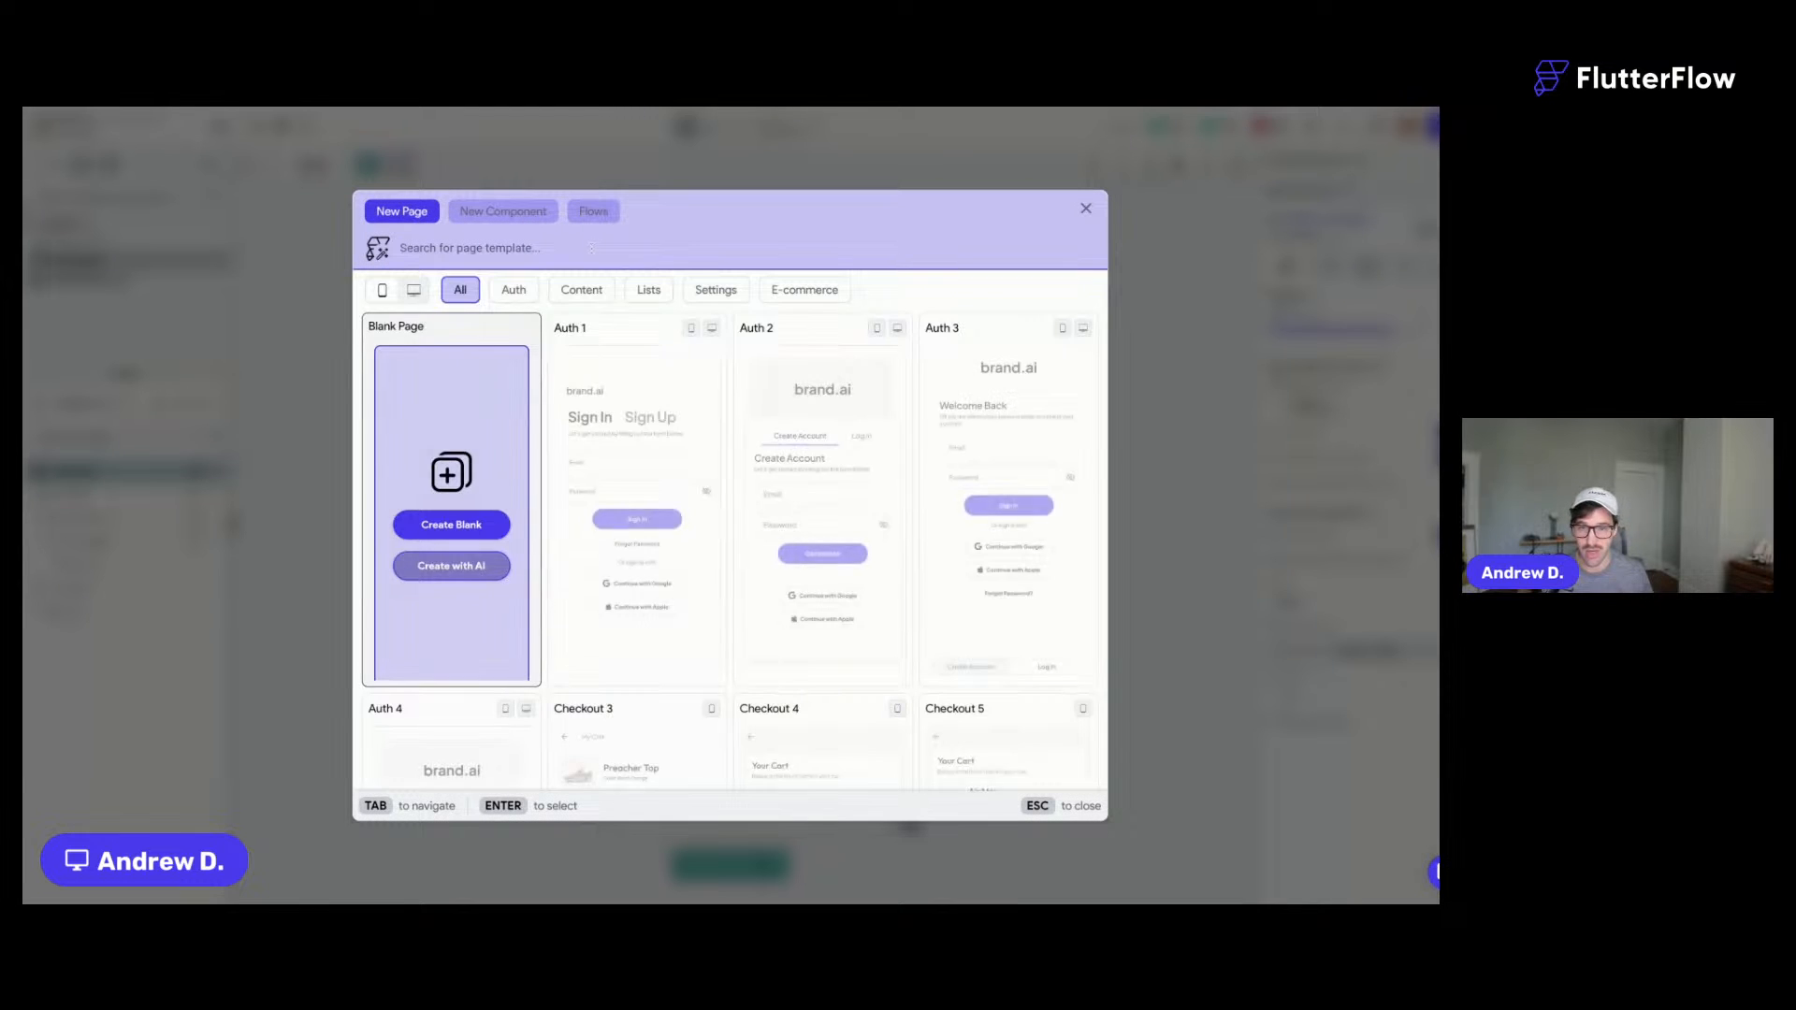
{"action": "left_click", "coordinate": [593, 211]}
{"action": "mouse_move", "coordinate": [491, 406]}
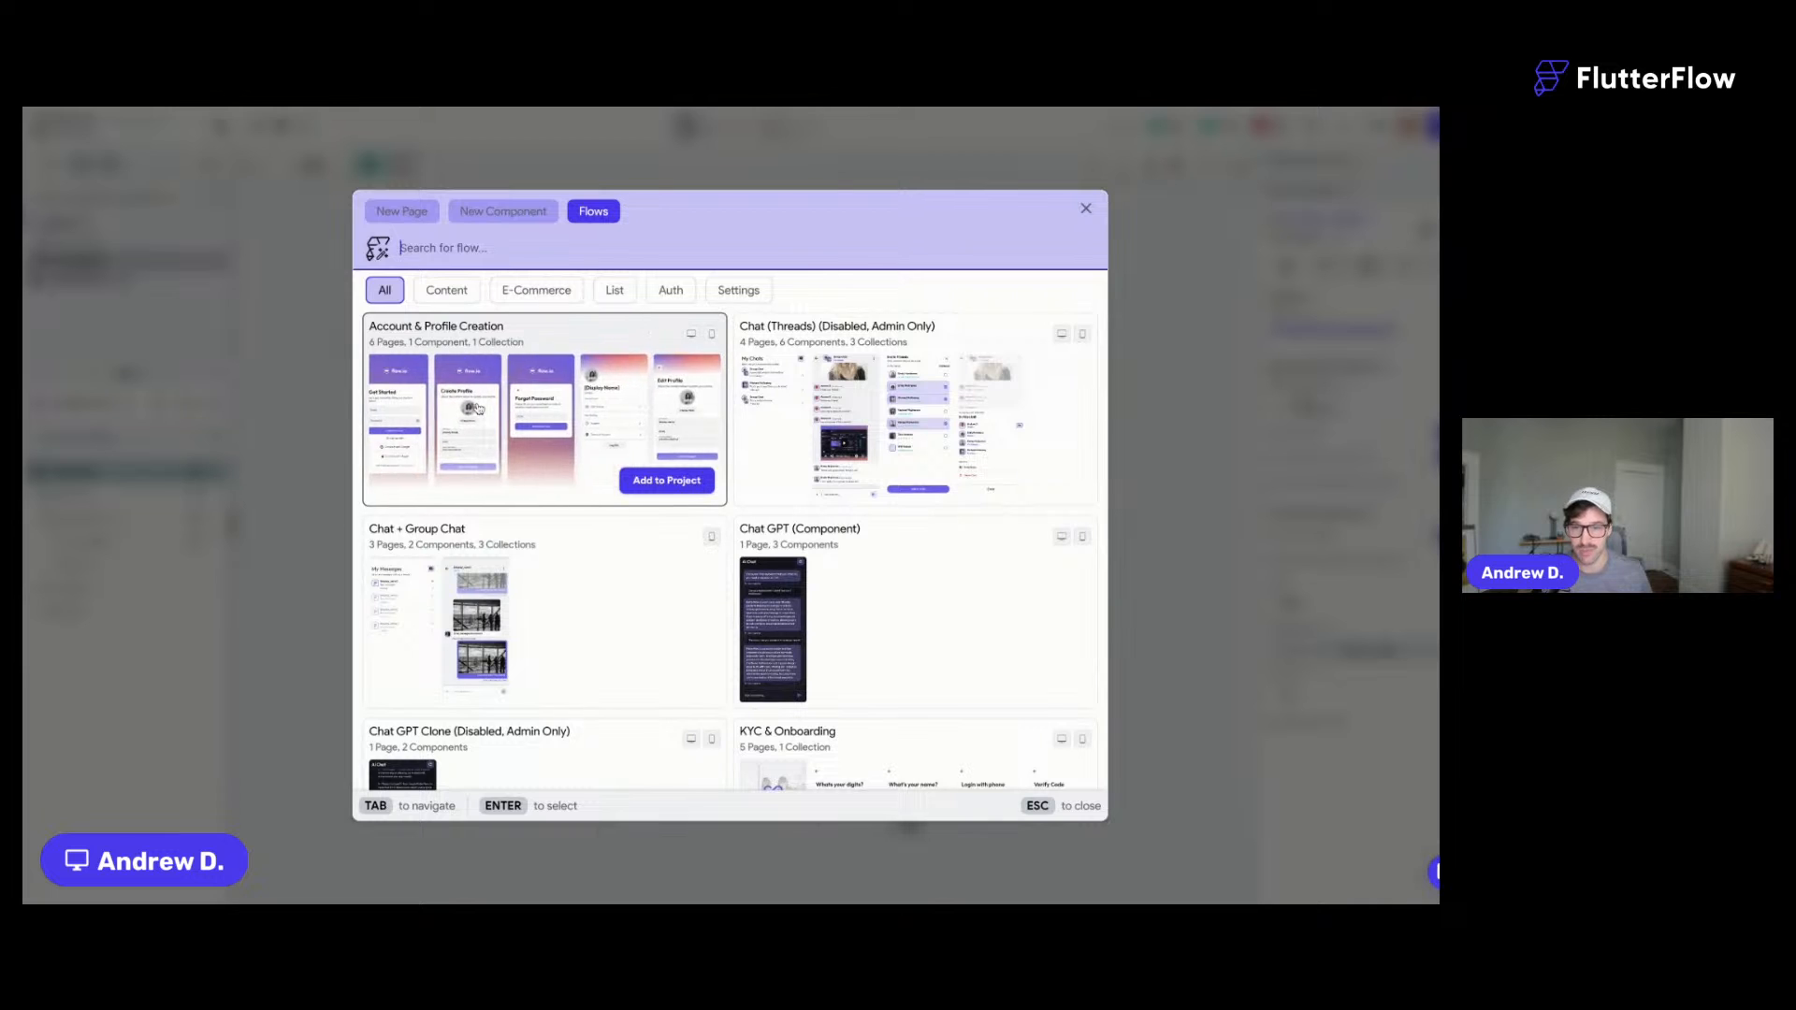
{"action": "scroll", "coordinate": [477, 408], "scroll_direction": "down", "scroll_amount": 3}
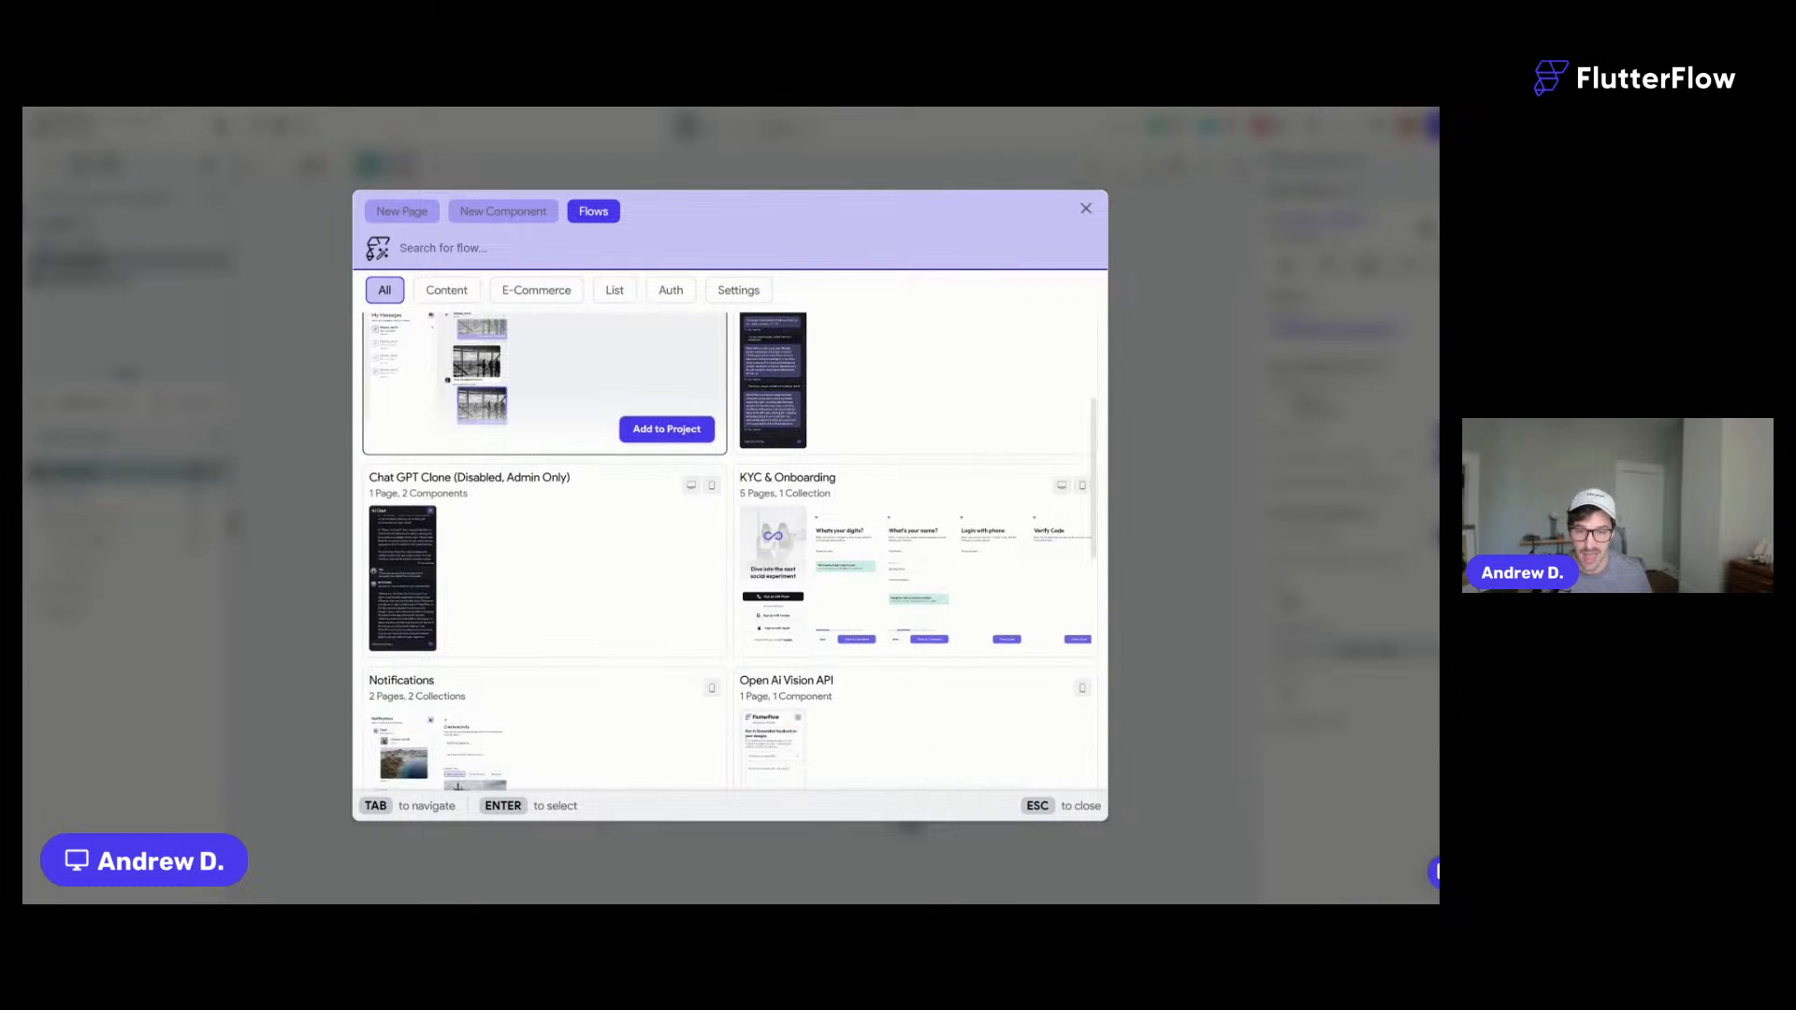
{"action": "mouse_move", "coordinate": [799, 548]}
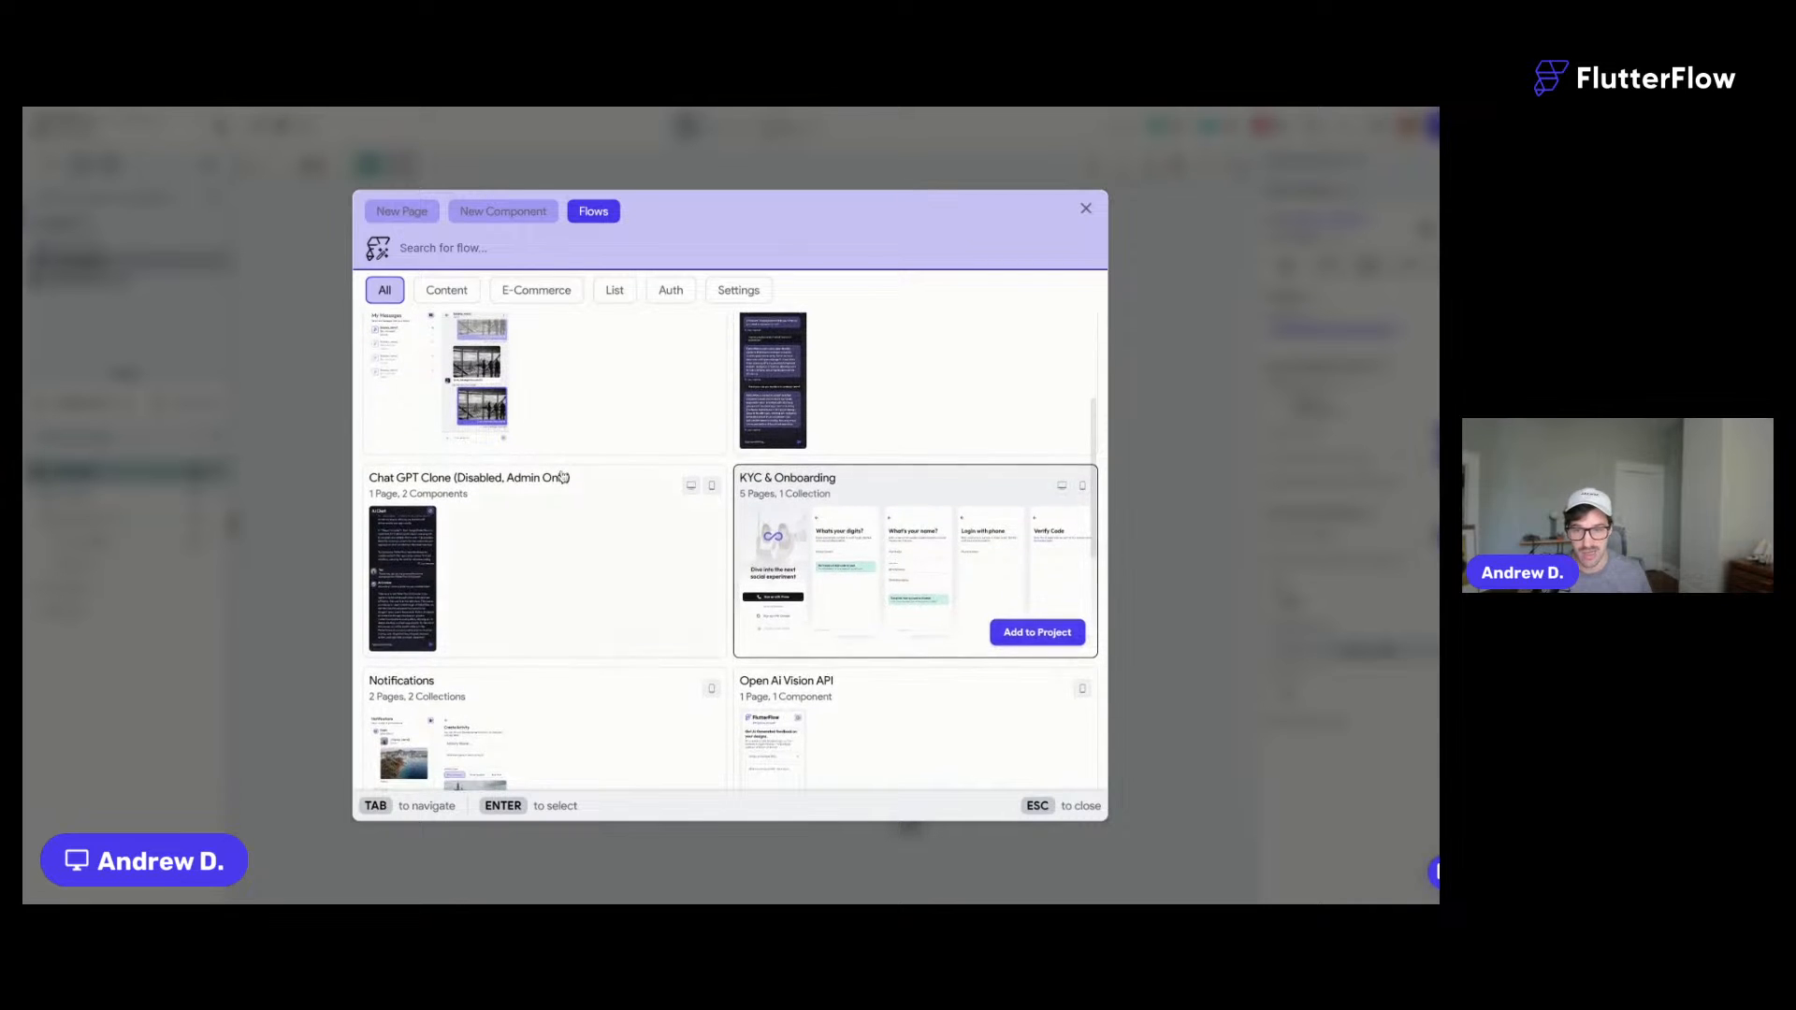
{"action": "scroll", "coordinate": [562, 477], "scroll_direction": "up", "scroll_amount": 1}
{"action": "scroll", "coordinate": [563, 477], "scroll_direction": "down", "scroll_amount": 6}
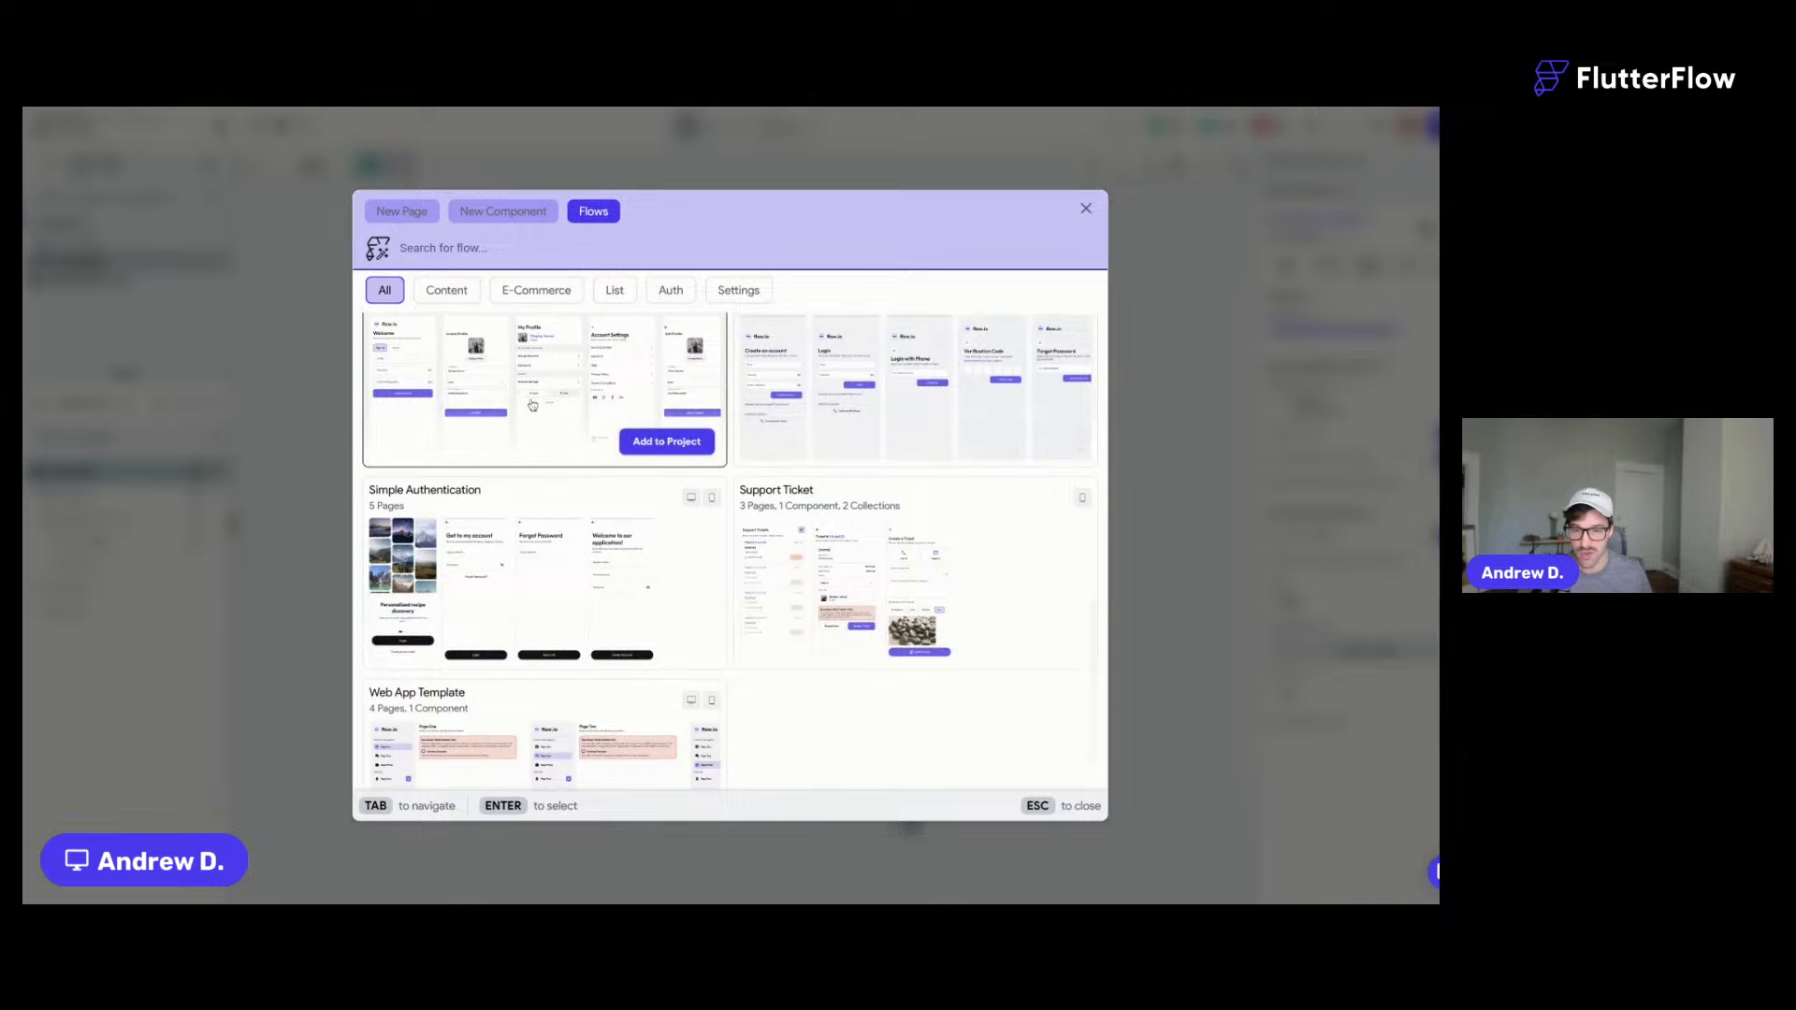
{"action": "scroll", "coordinate": [943, 409], "scroll_direction": "up", "scroll_amount": 1}
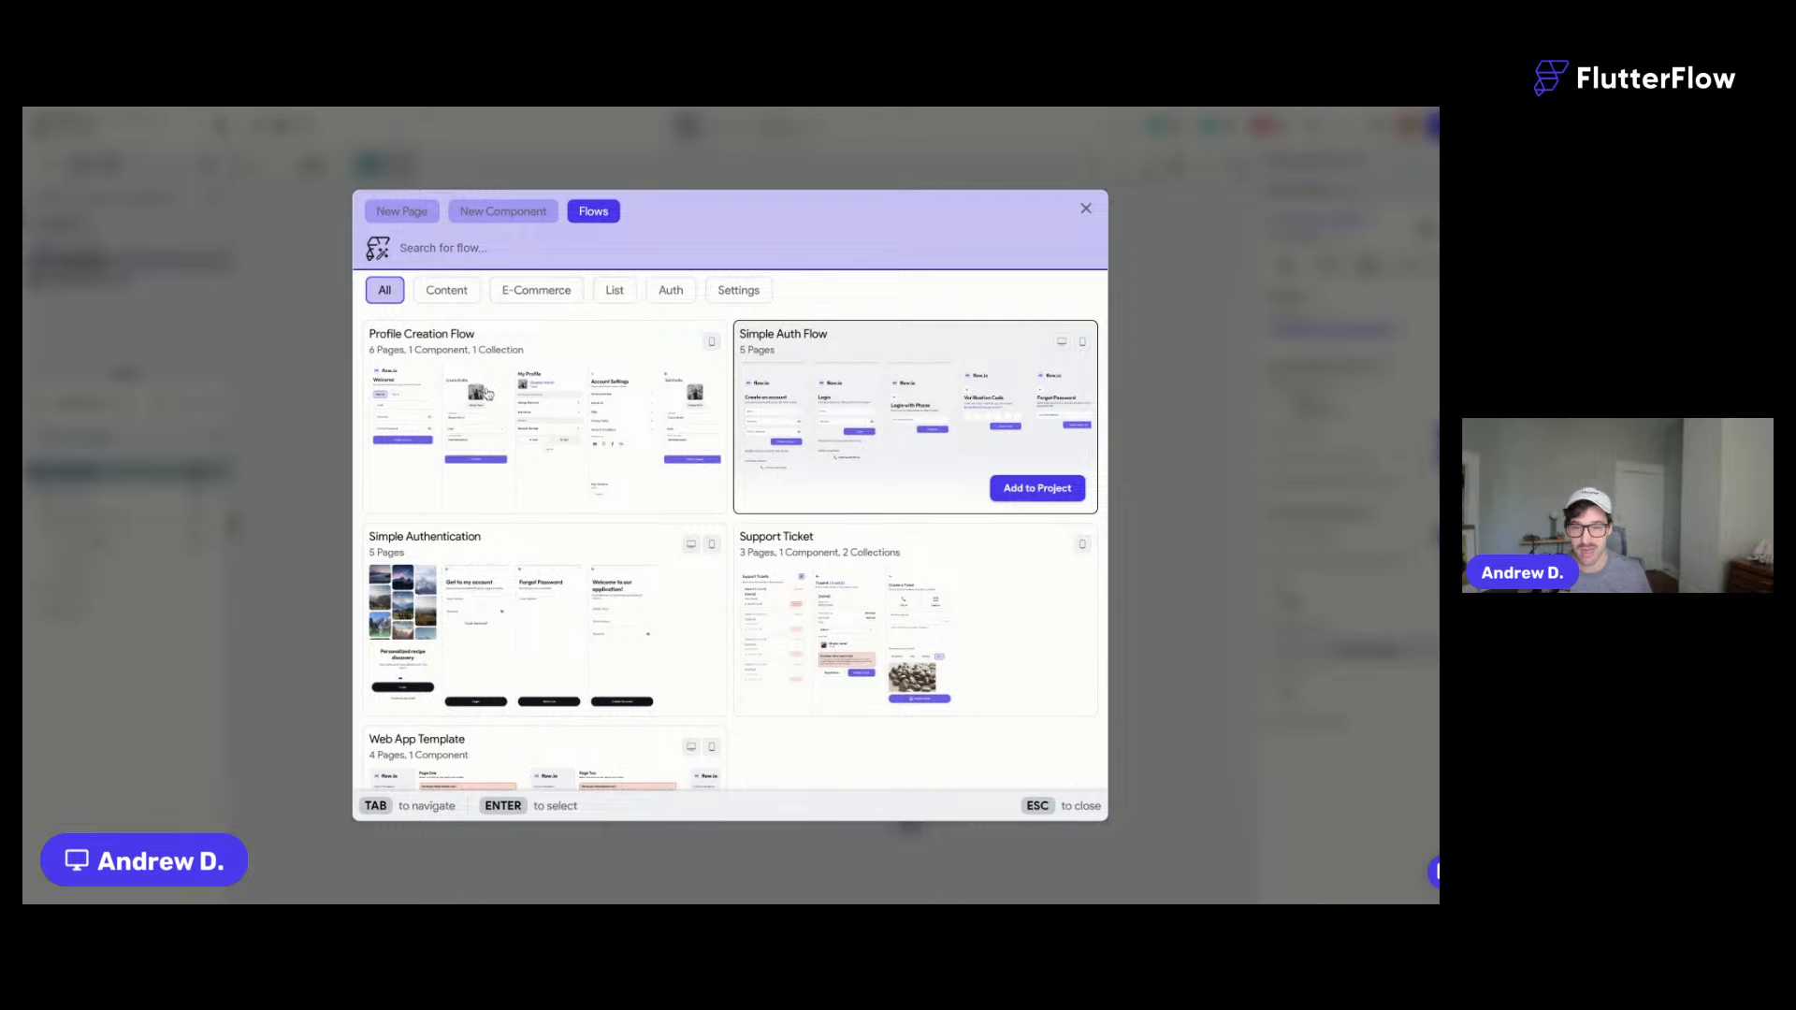
{"action": "scroll", "coordinate": [481, 396], "scroll_direction": "down", "scroll_amount": 1}
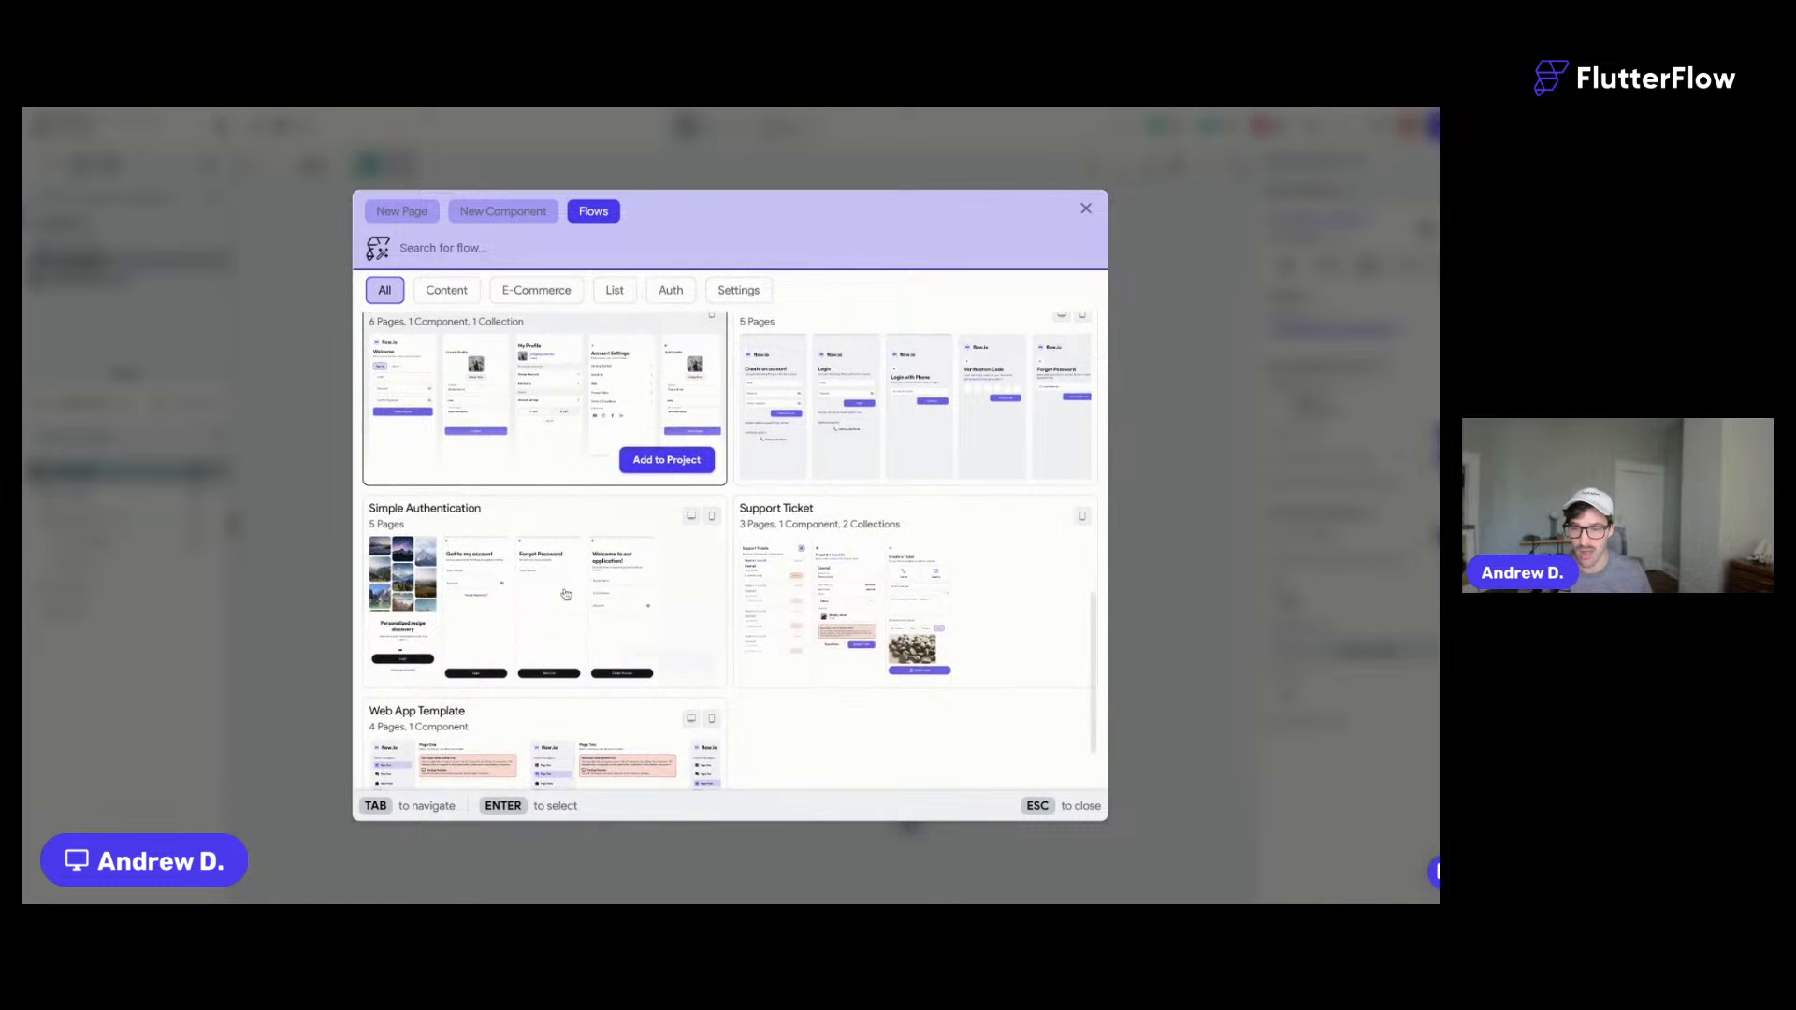
- Add the Simple Authentication flow's five pages as the SimpleAuthentication flow
{"action": "left_click", "coordinate": [659, 665]}
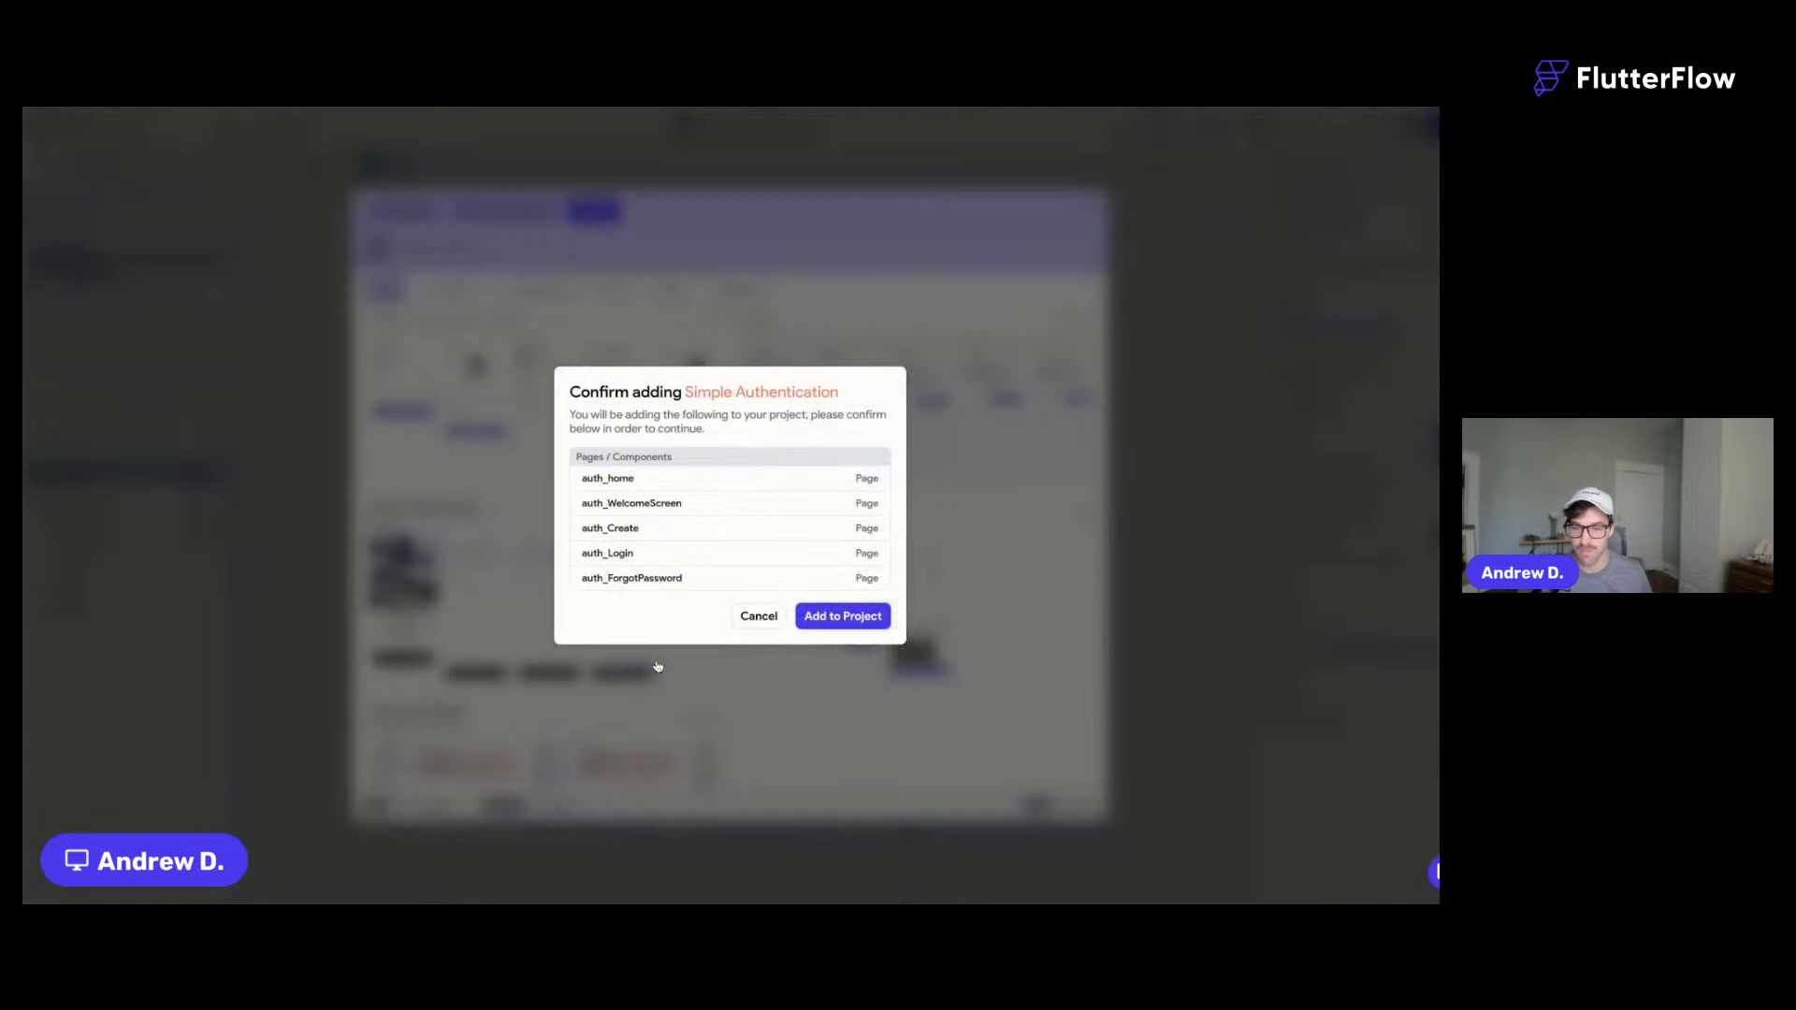
{"action": "left_click", "coordinate": [845, 617]}
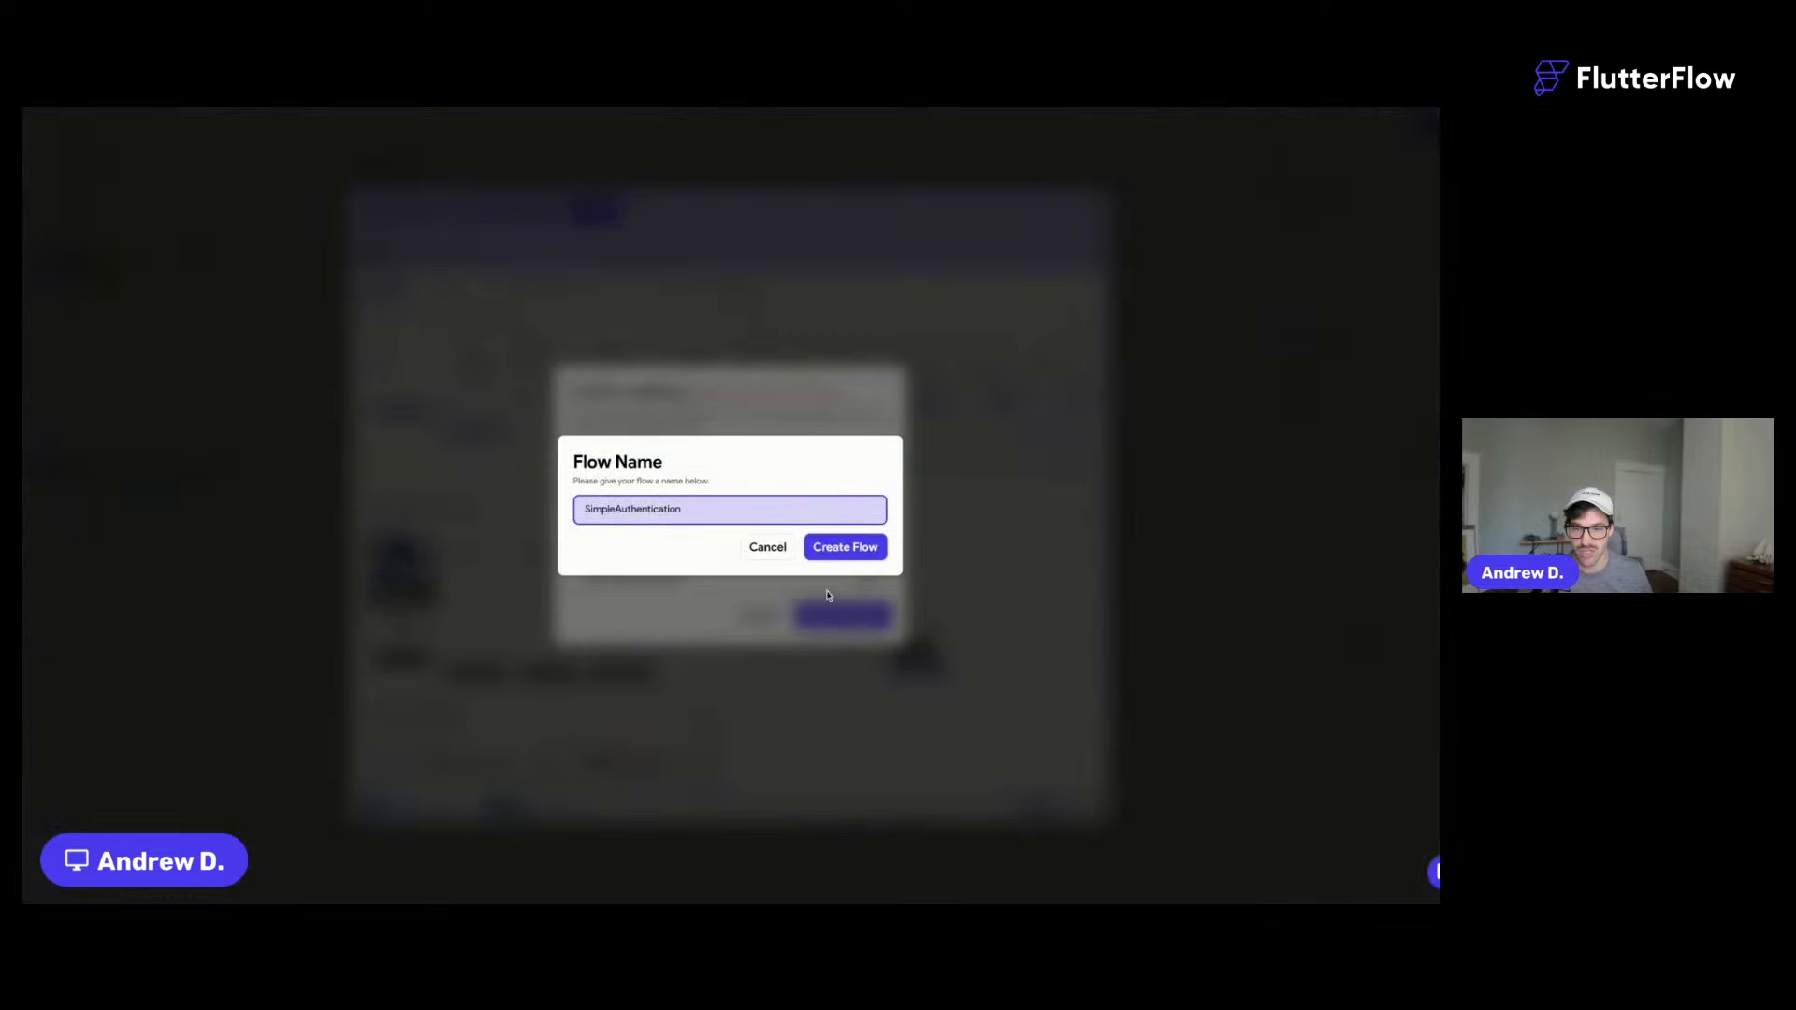
{"action": "left_click", "coordinate": [831, 551]}
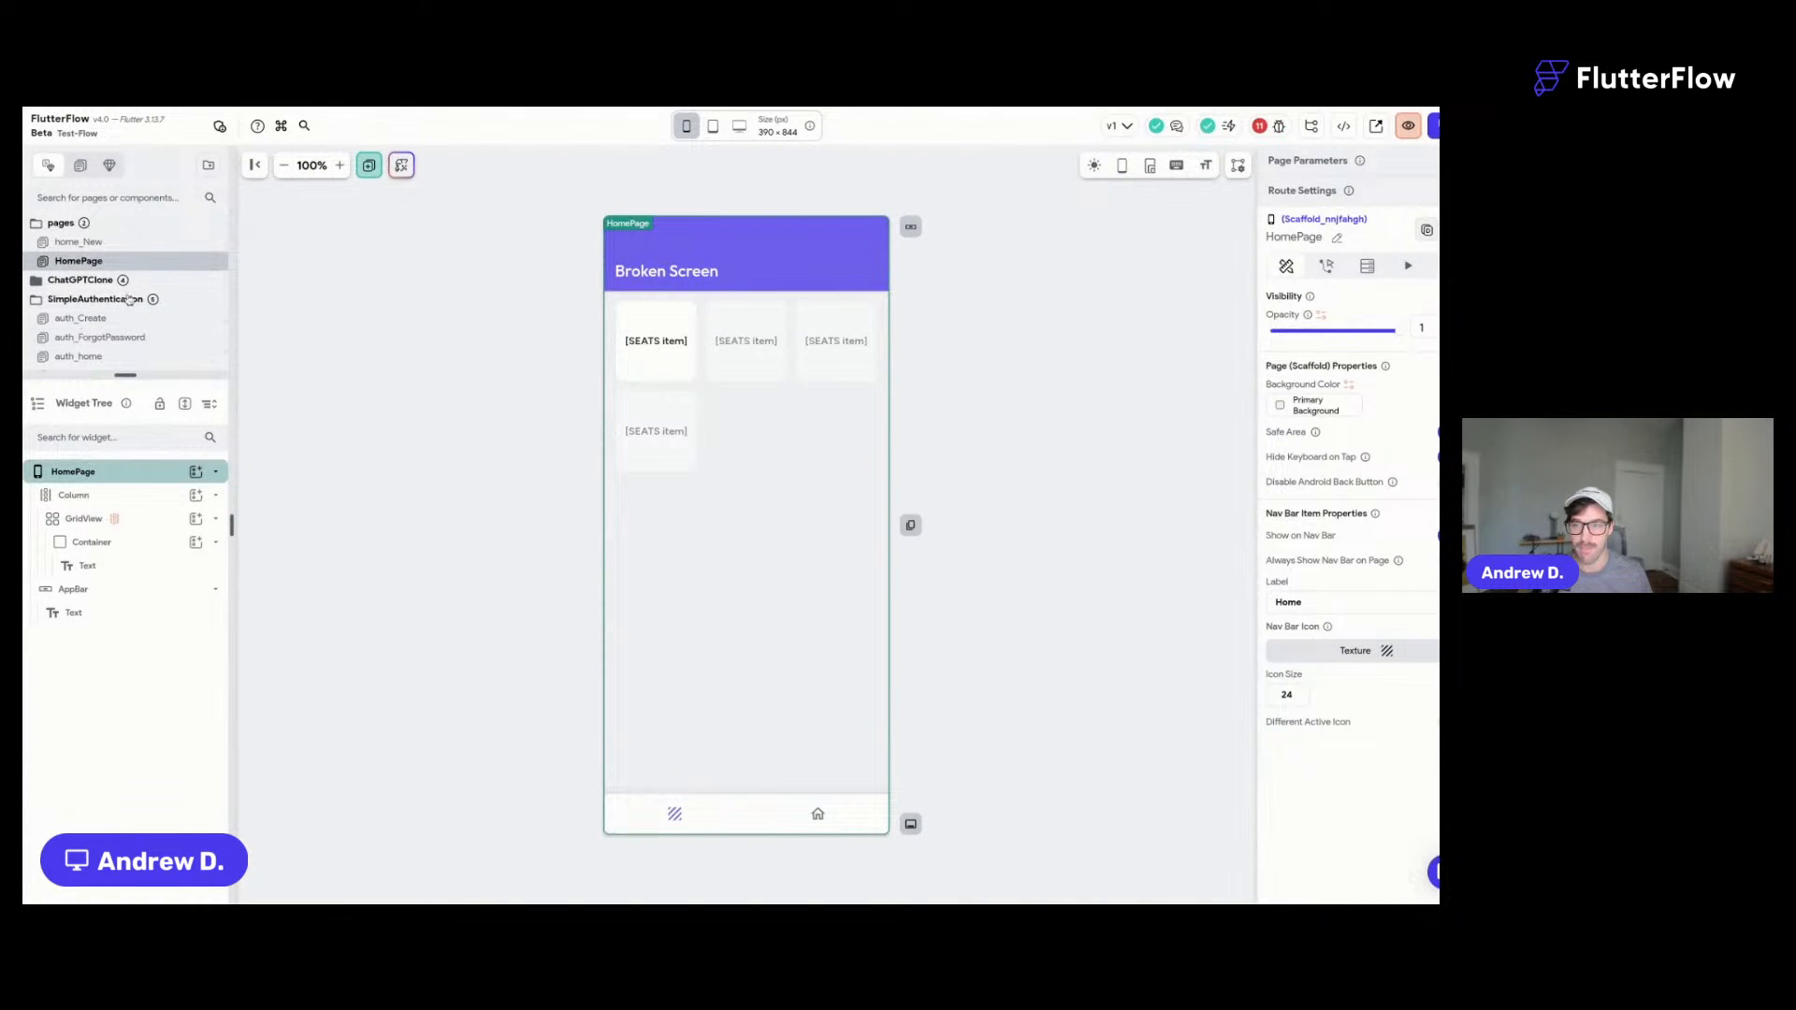
{"action": "scroll", "coordinate": [128, 321], "scroll_direction": "down", "scroll_amount": 1}
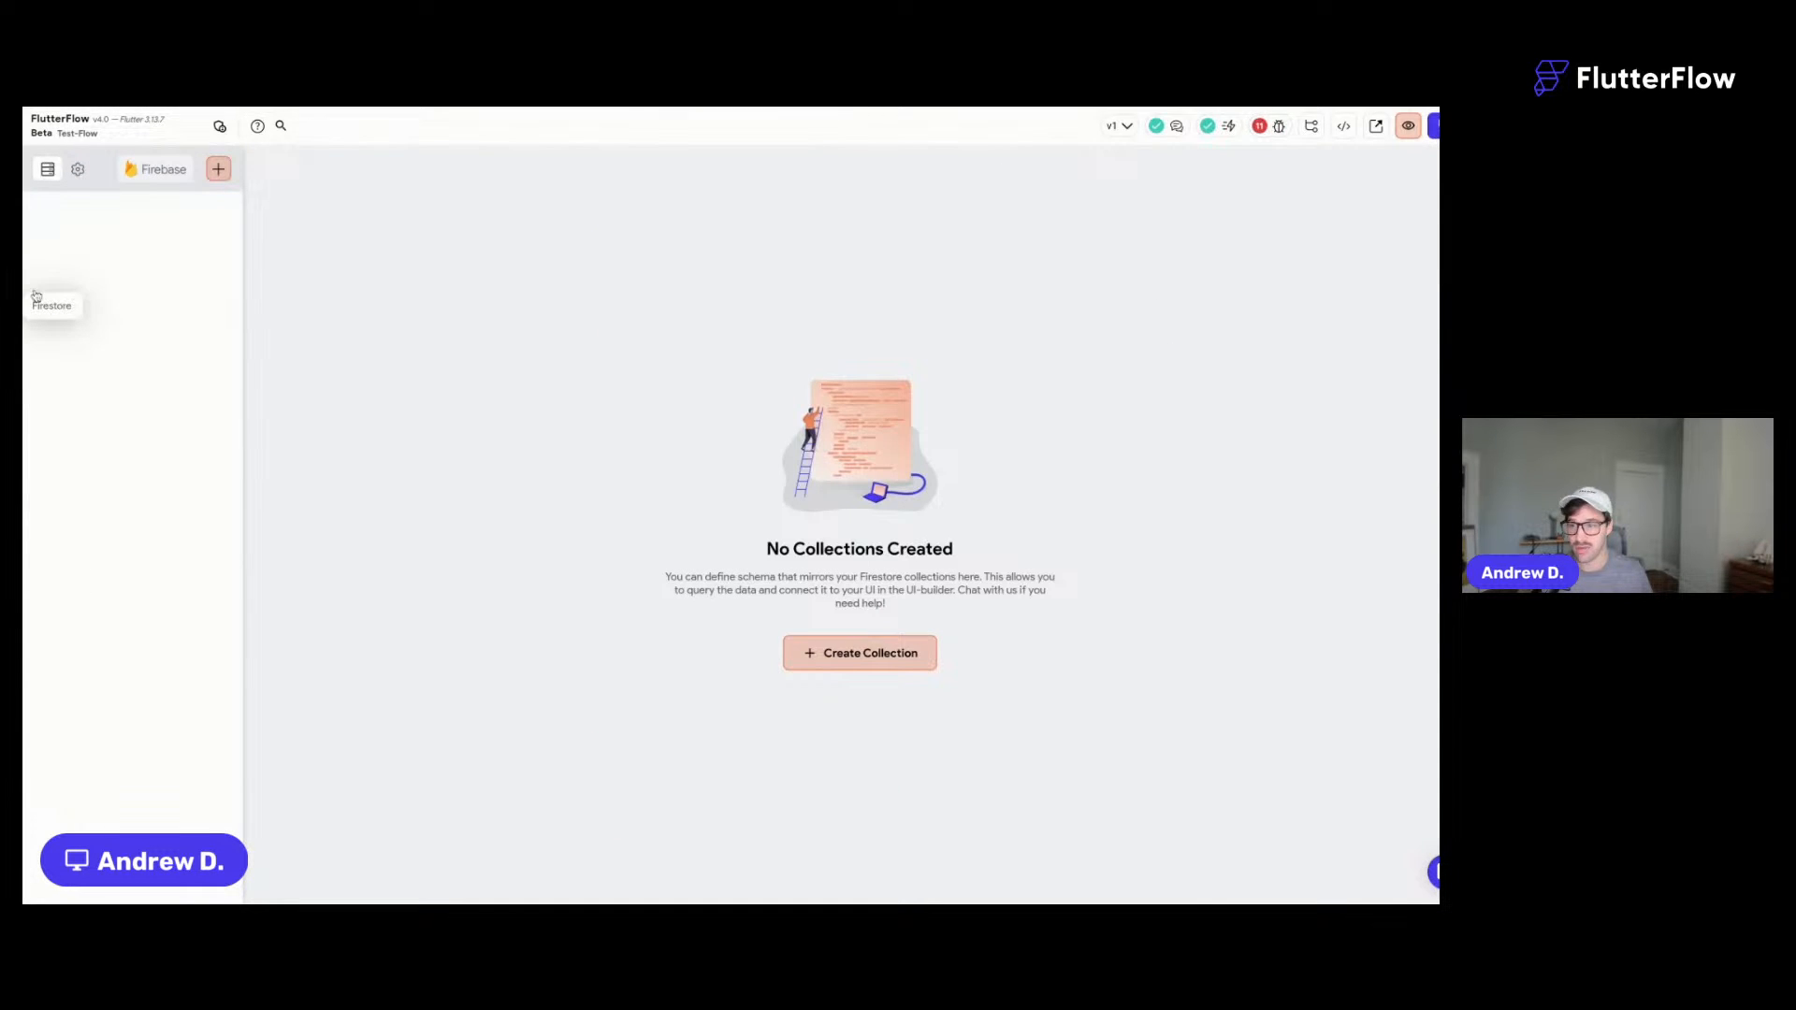
- Switch on Users Collection in Firestore Settings and return to the collections list
{"action": "left_click", "coordinate": [76, 168]}
{"action": "left_click", "coordinate": [1255, 305]}
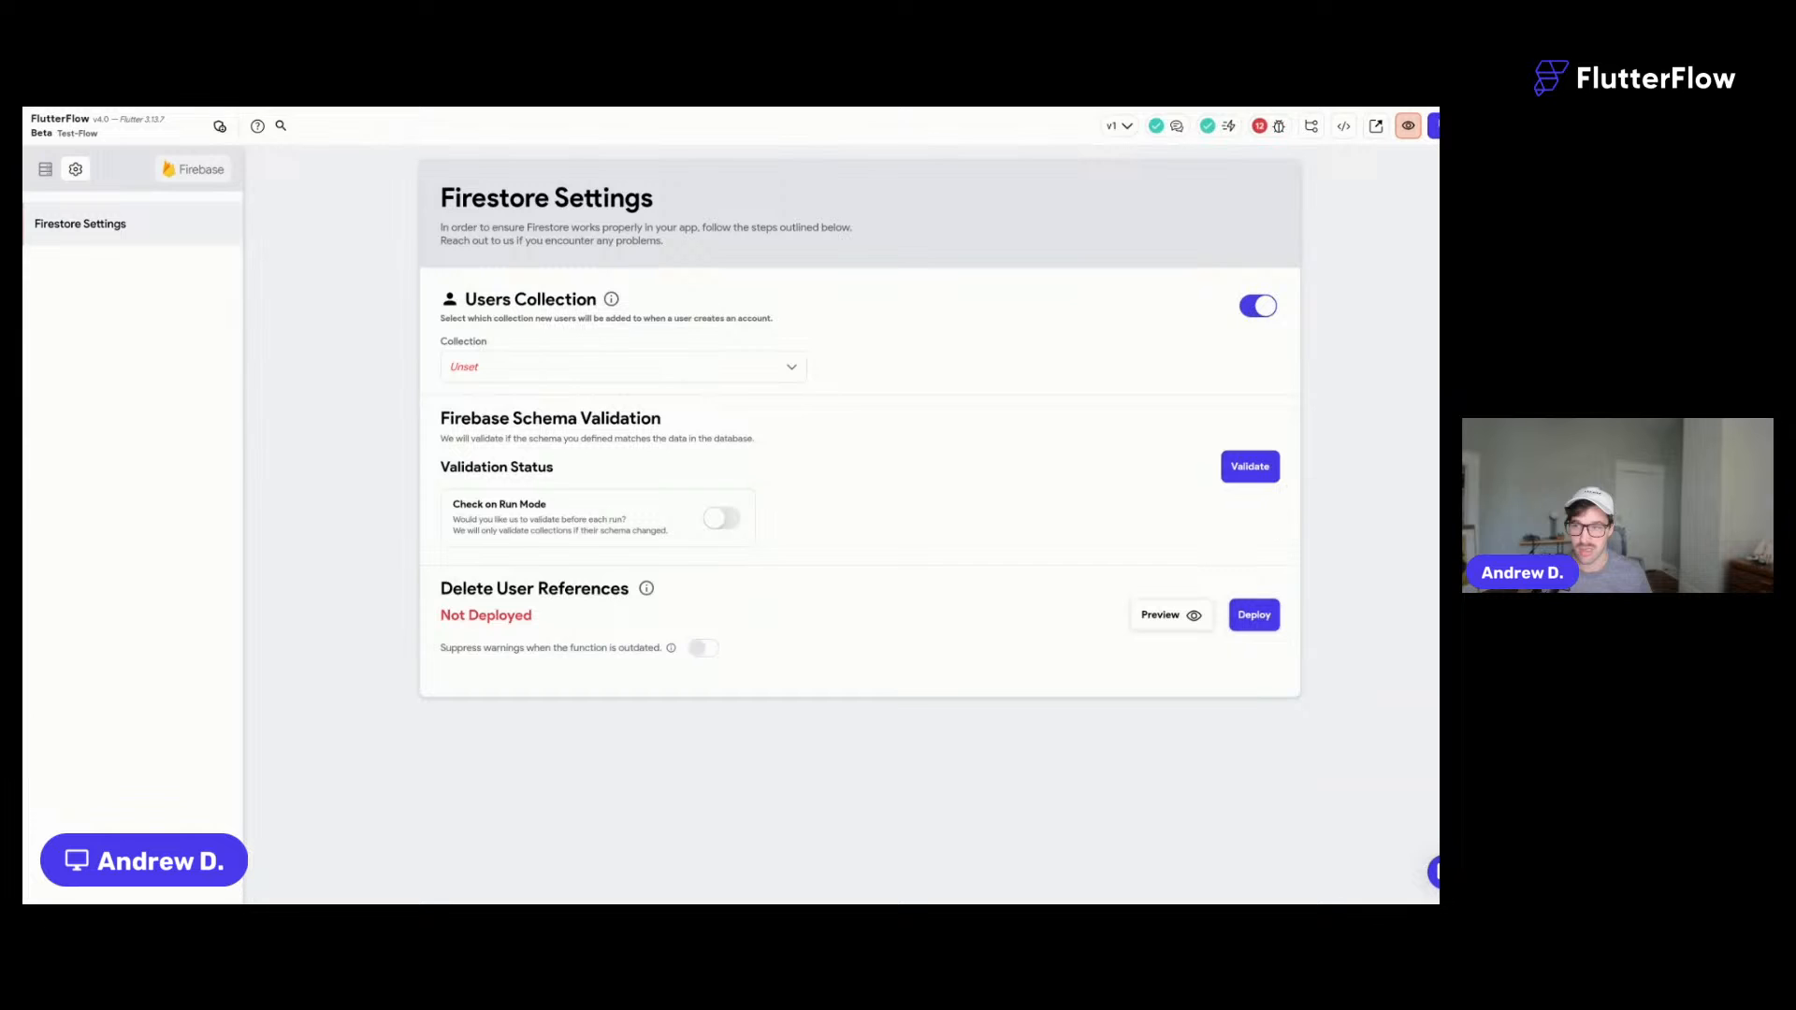
{"action": "left_click", "coordinate": [45, 168]}
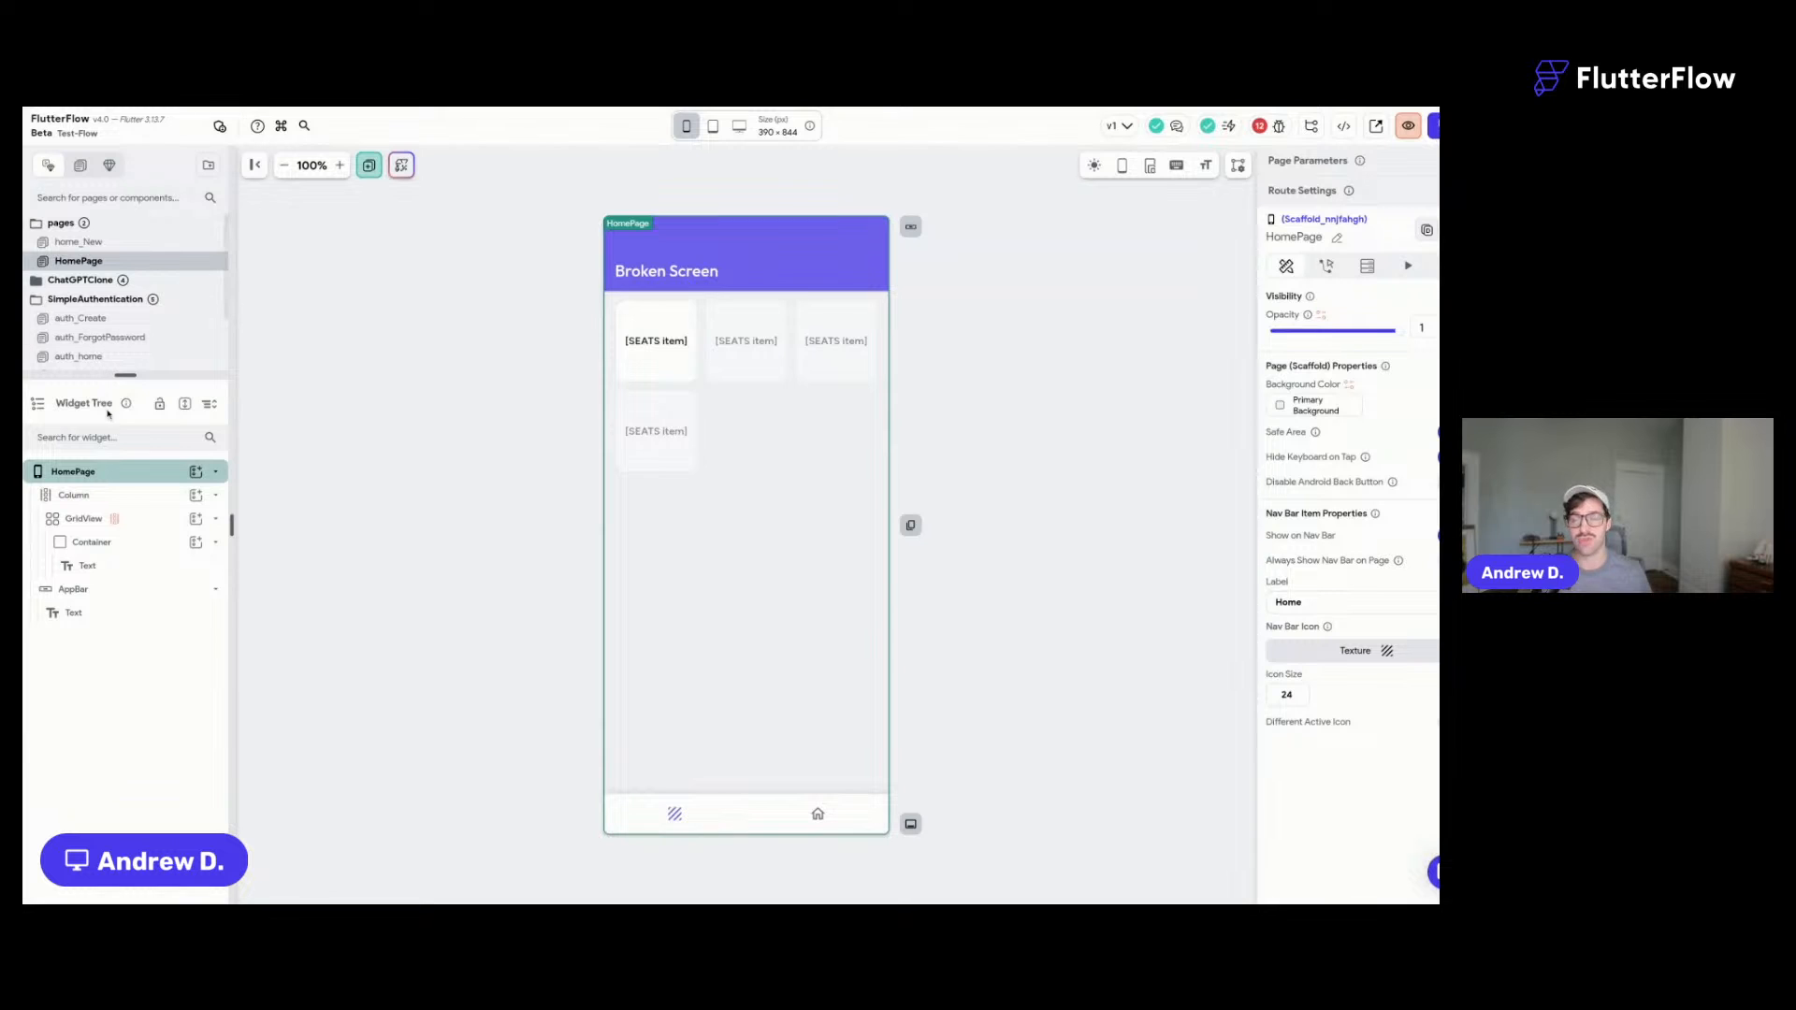
- Save the project, review the Issues list, and follow an Auth Action error to Authentication
{"action": "key", "text": "super+s"}
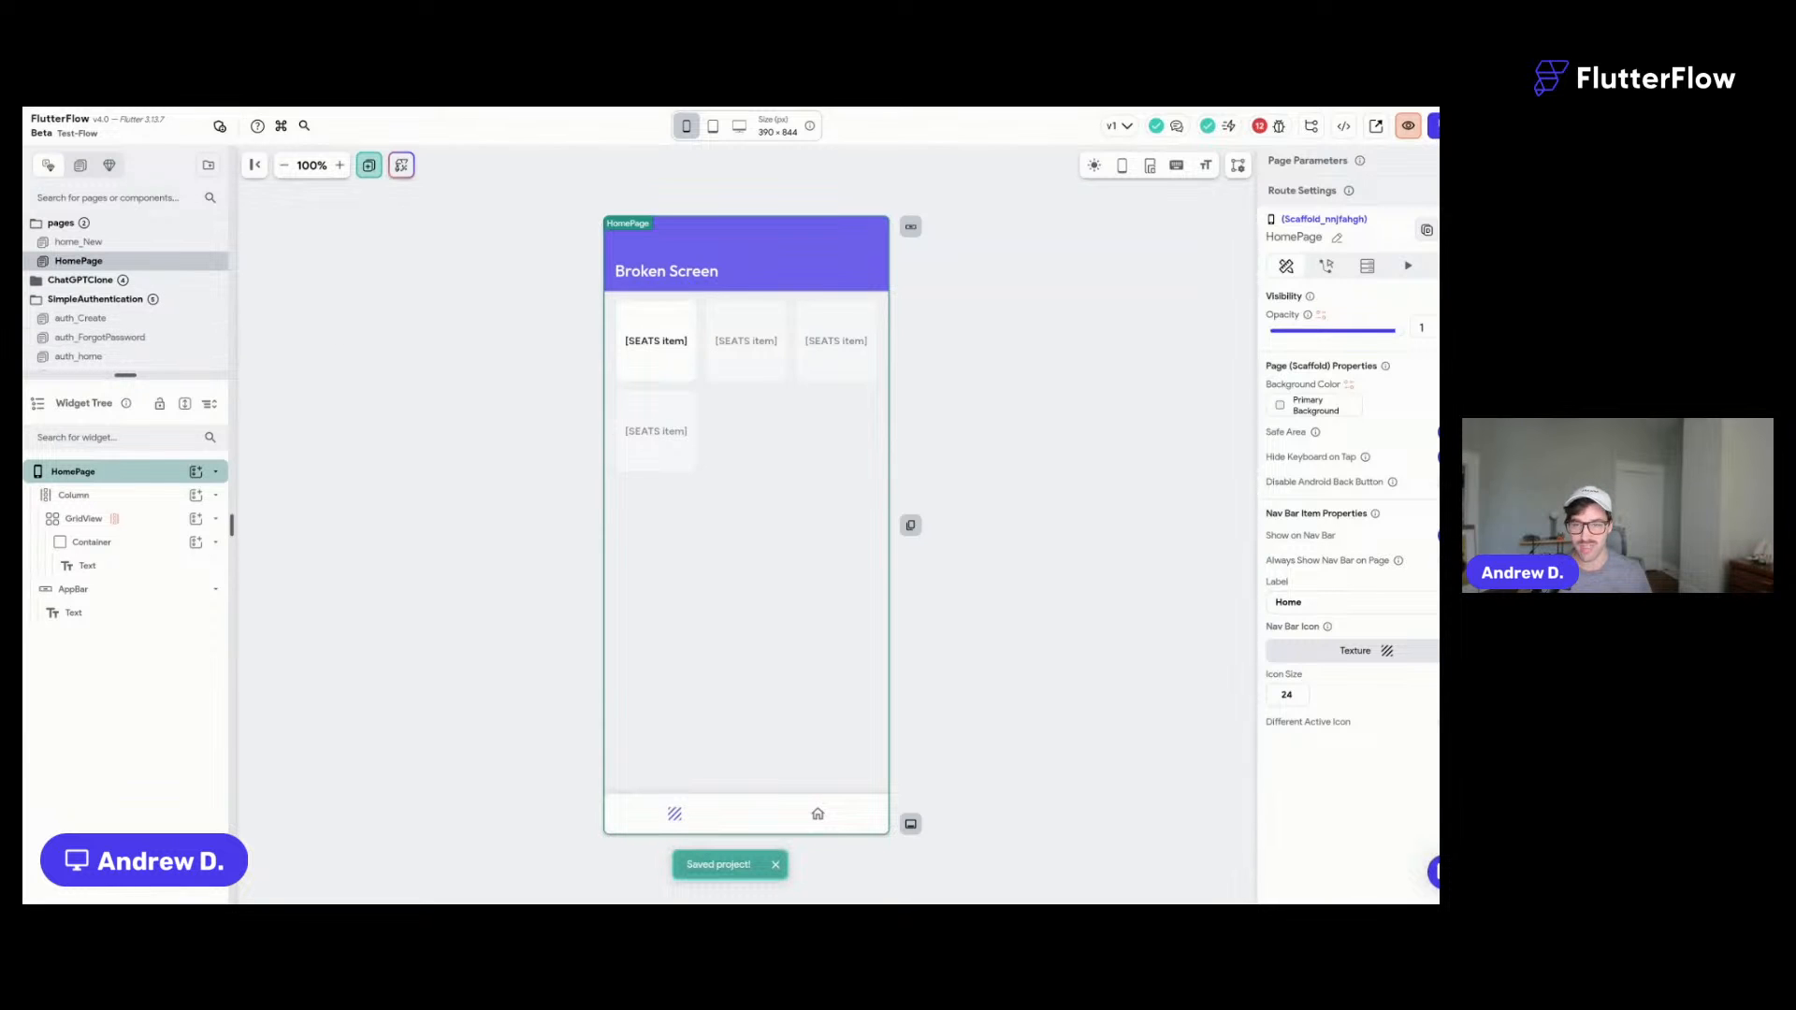
{"action": "left_click", "coordinate": [1263, 128]}
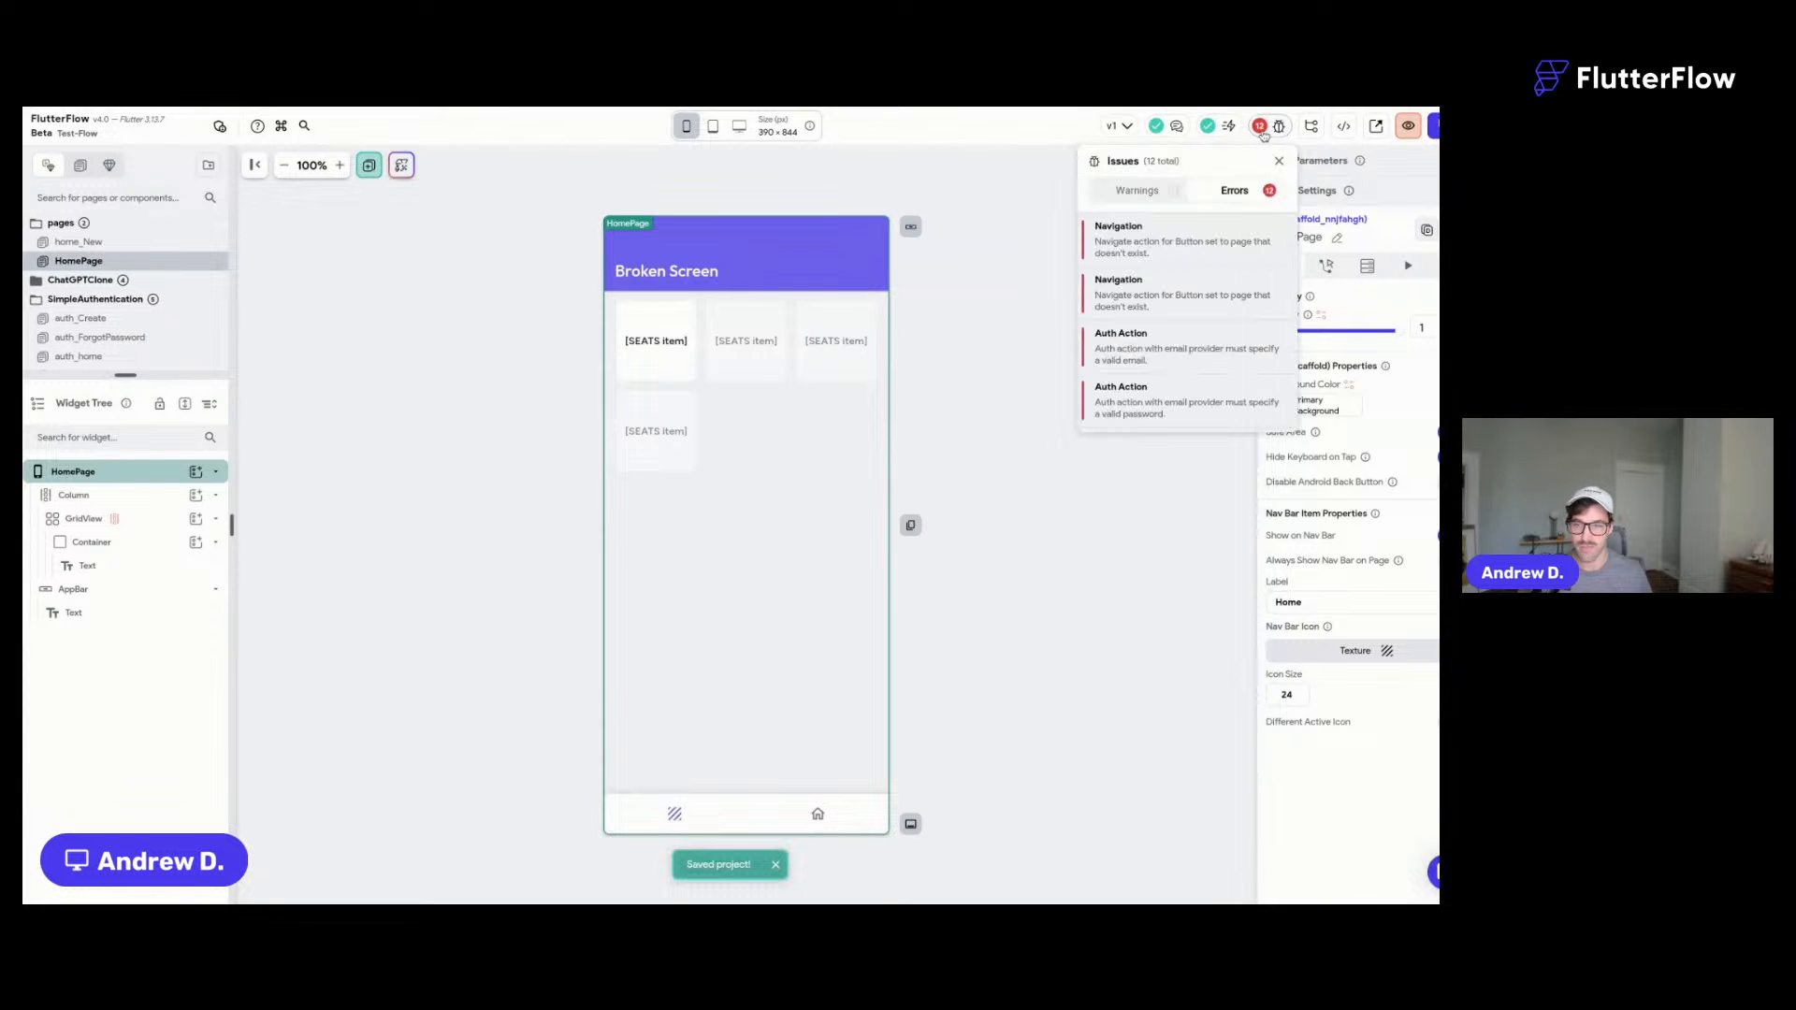
{"action": "scroll", "coordinate": [1190, 252], "scroll_direction": "down", "scroll_amount": 3}
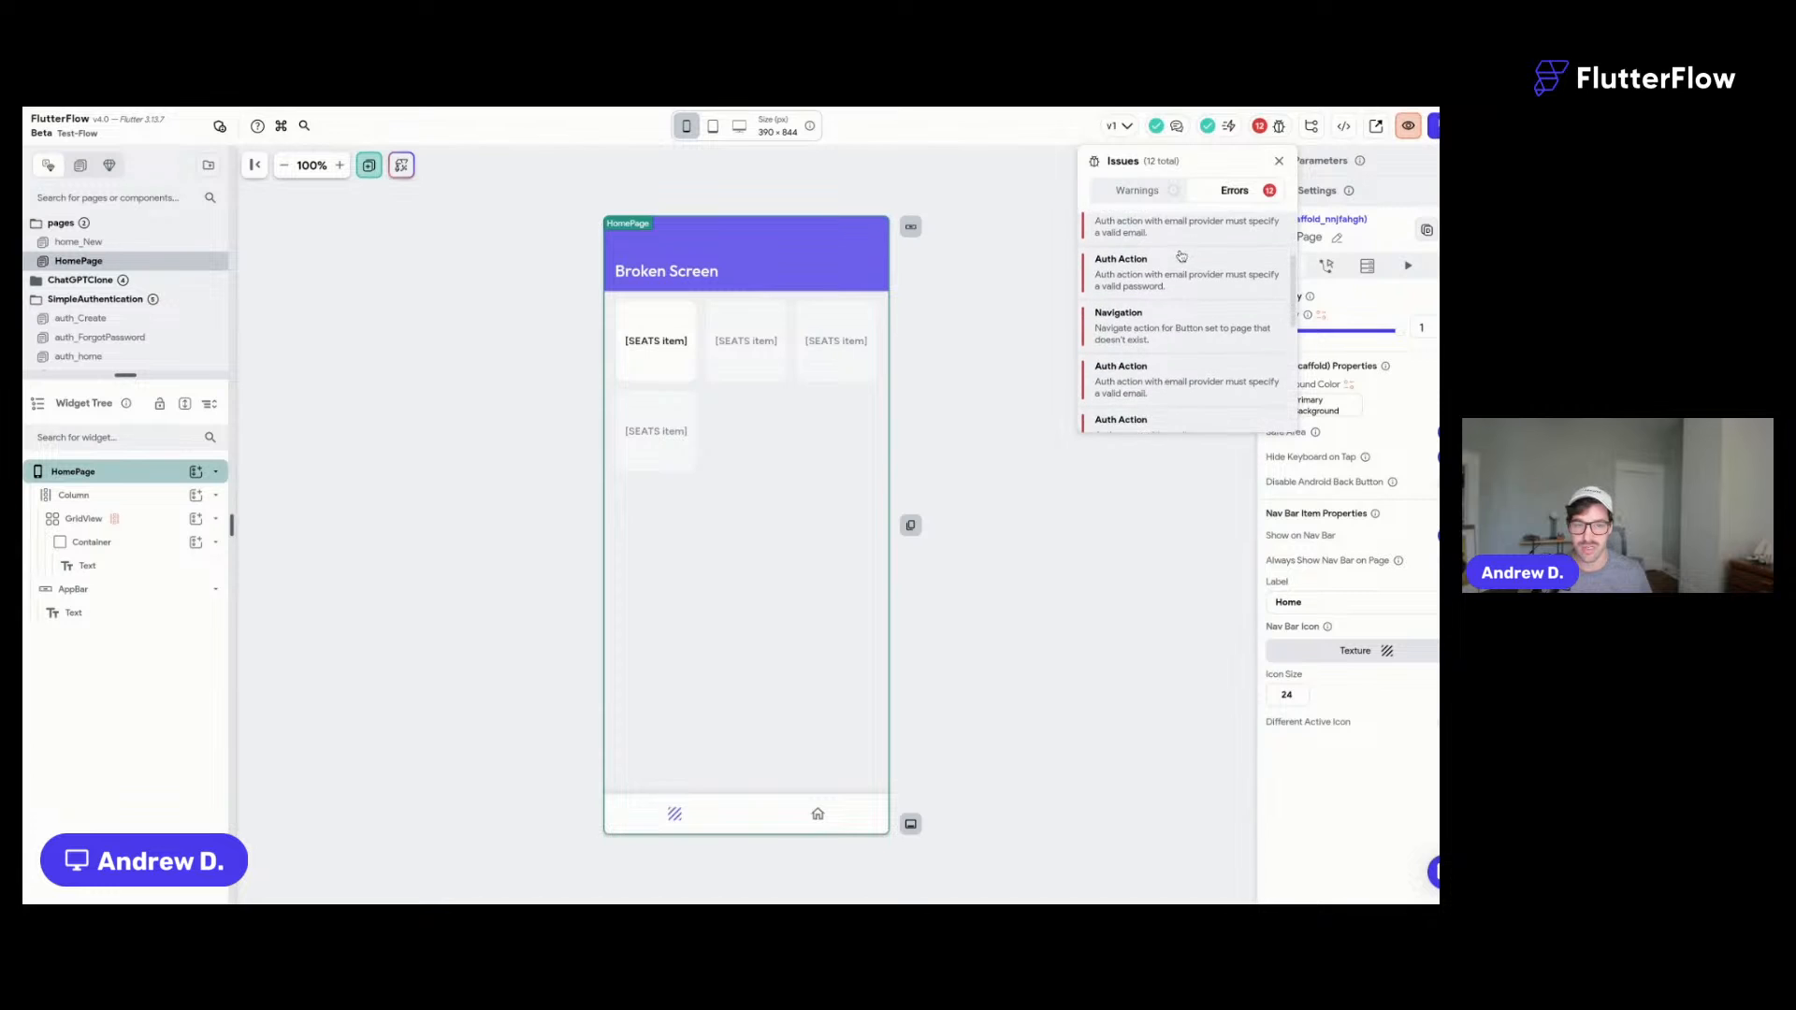
{"action": "left_click", "coordinate": [1131, 240]}
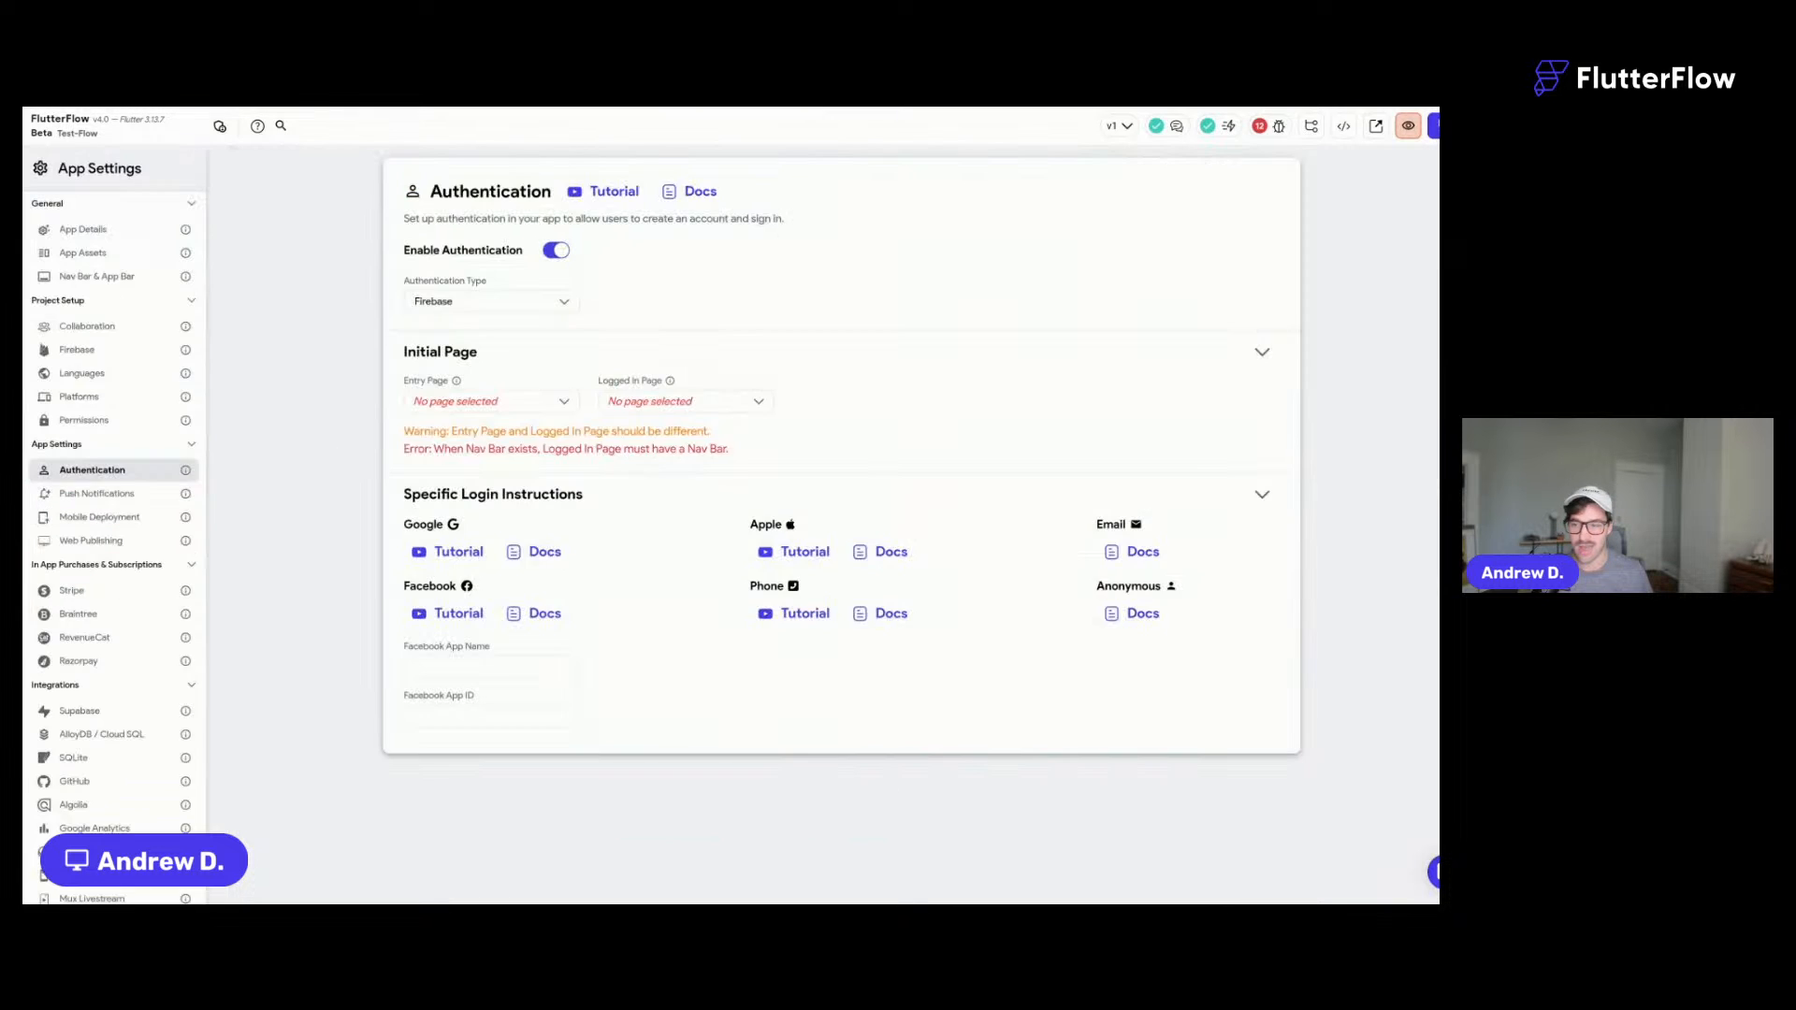
- Set auth_WelcomeScreen as entry page and home_New as logged-in page, then return to the builder
{"action": "left_click", "coordinate": [519, 404]}
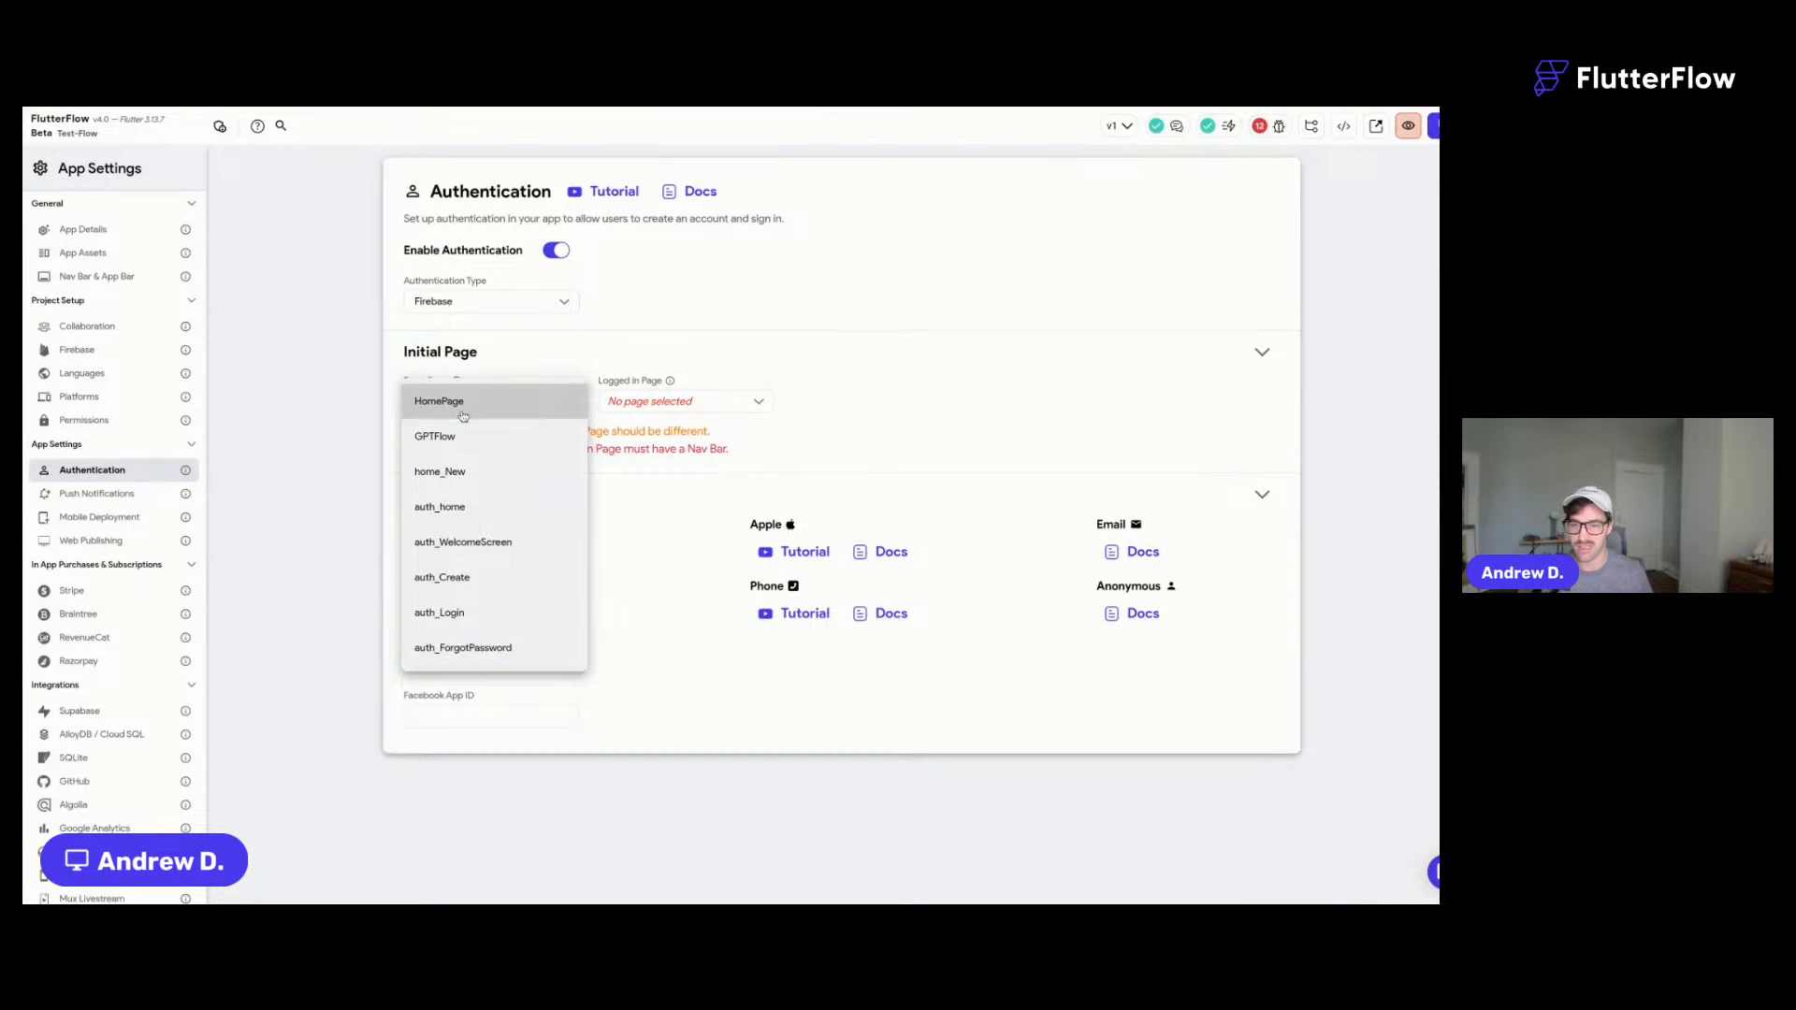
{"action": "left_click", "coordinate": [463, 473]}
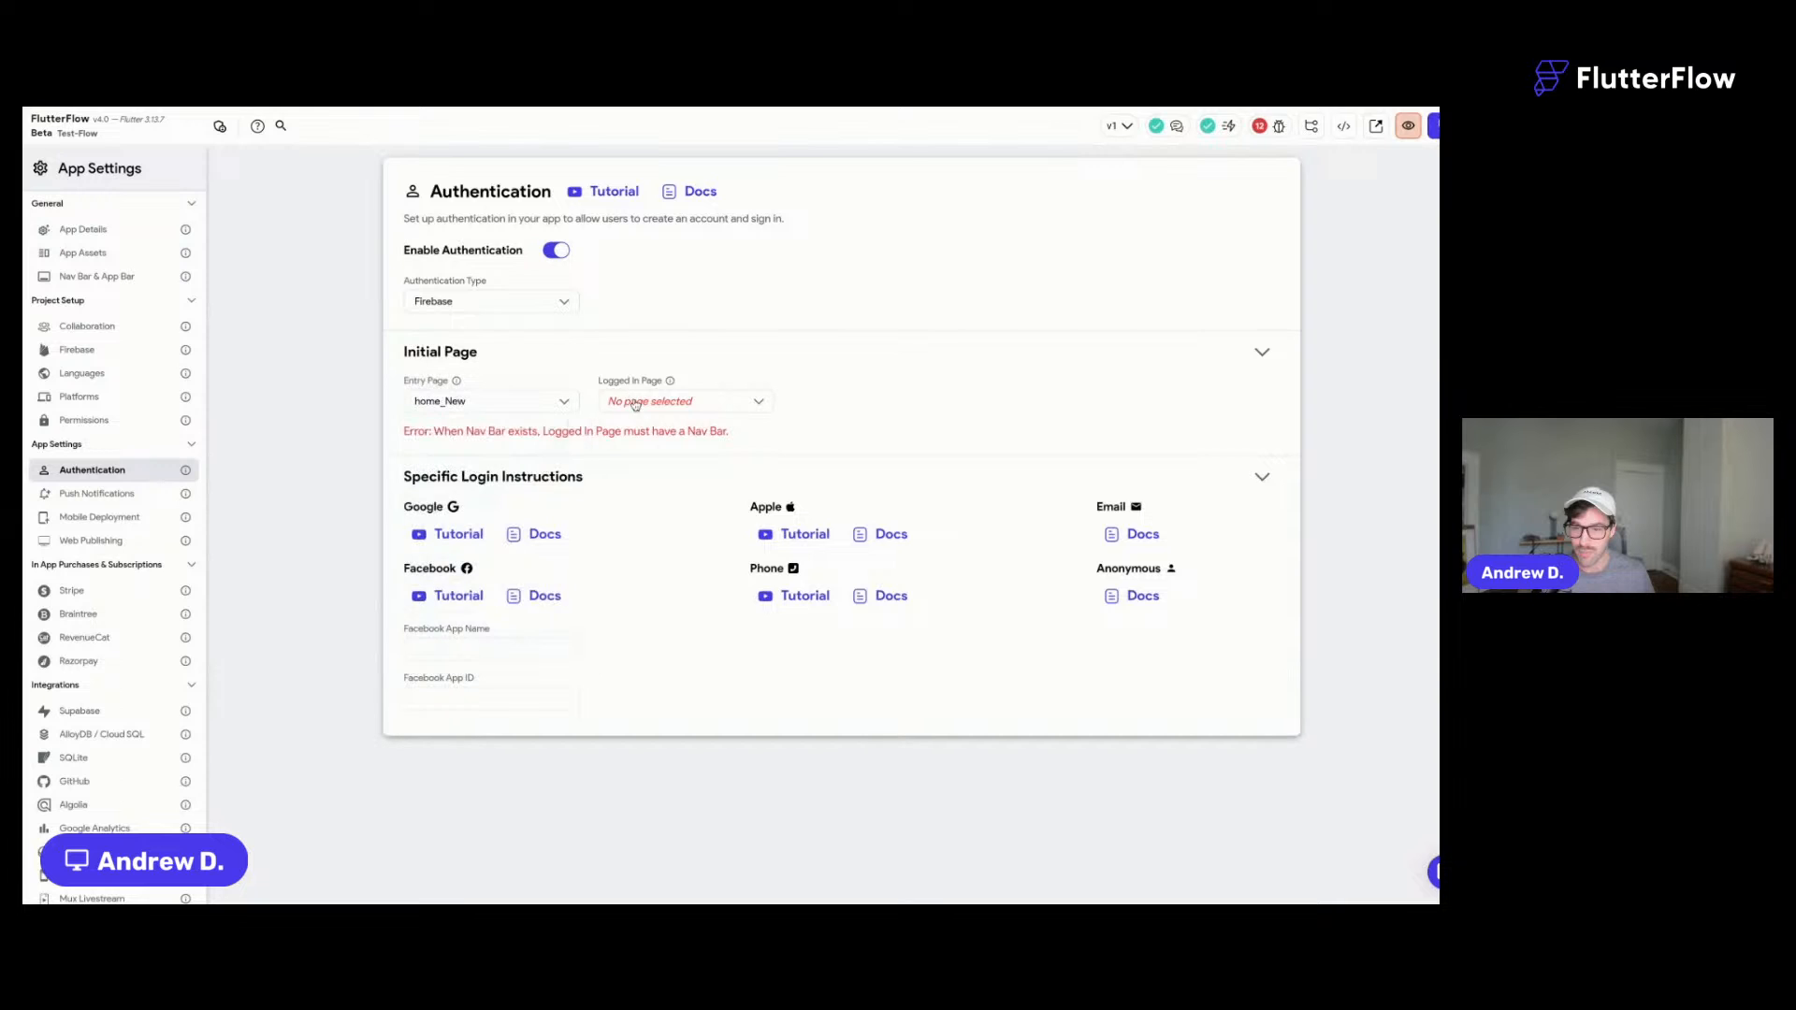
{"action": "left_click", "coordinate": [634, 402]}
{"action": "left_click", "coordinate": [635, 402]}
{"action": "left_click", "coordinate": [492, 411]}
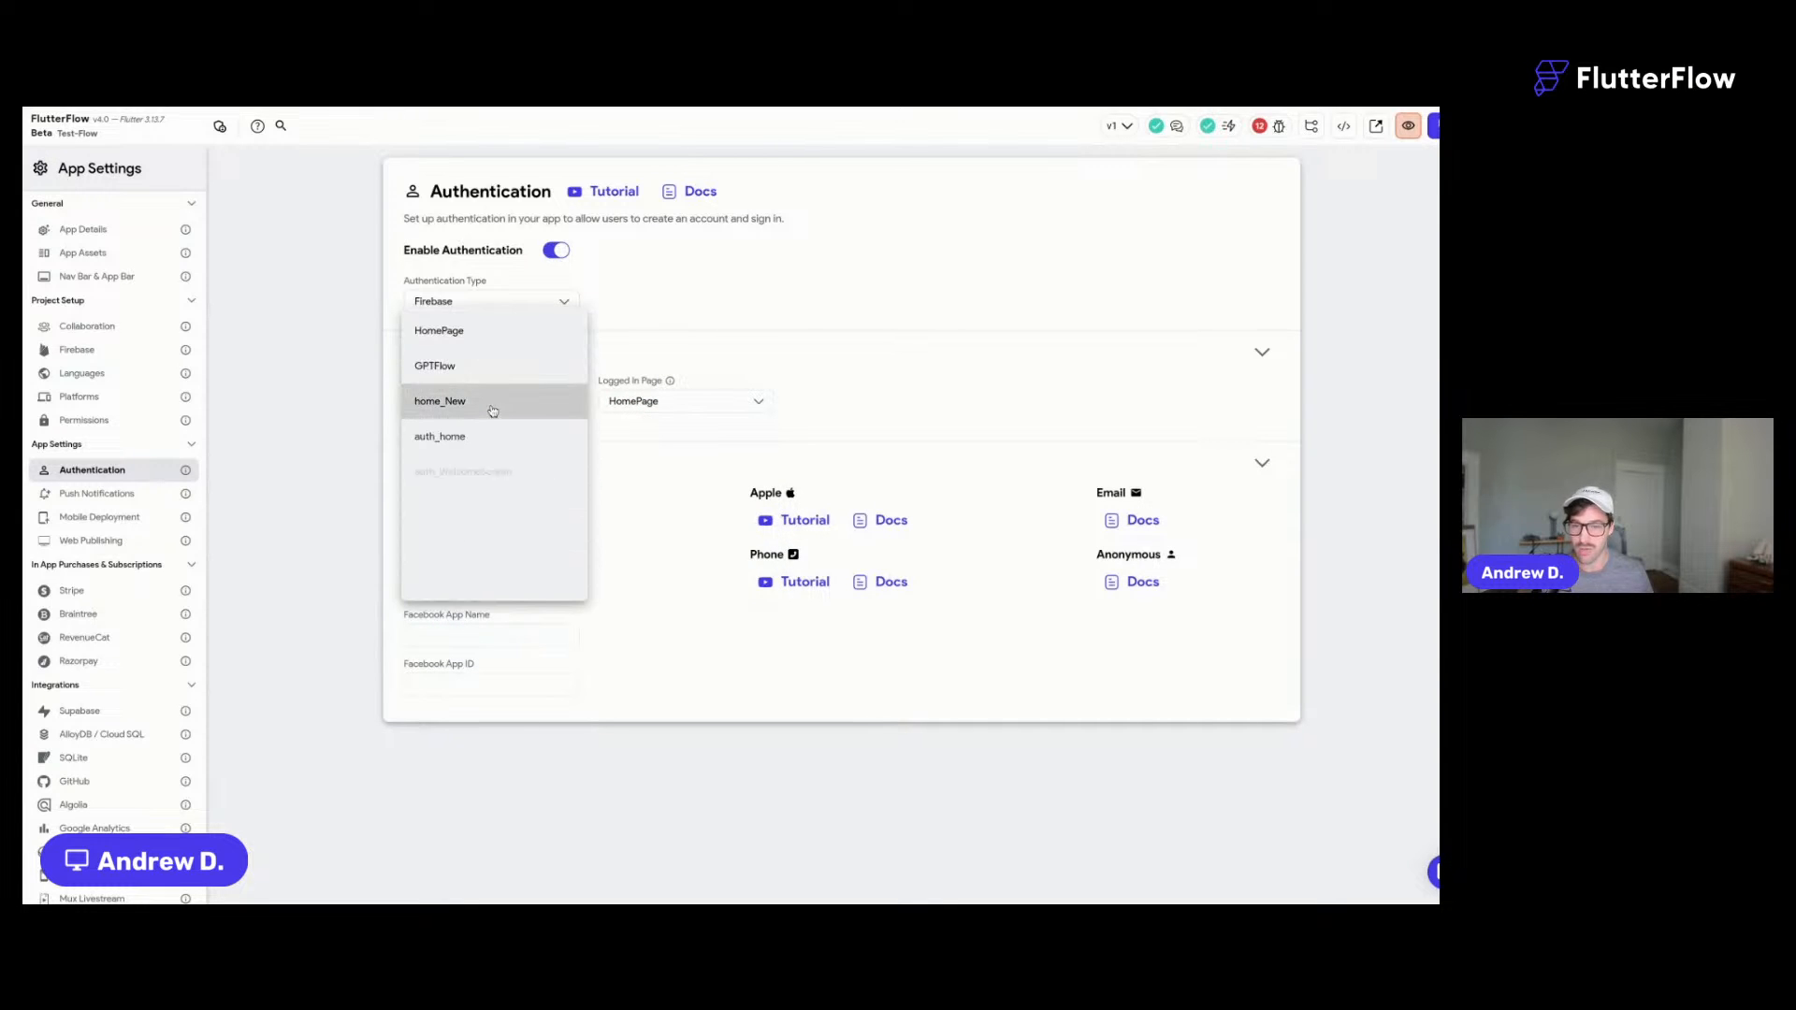
{"action": "left_click", "coordinate": [497, 470]}
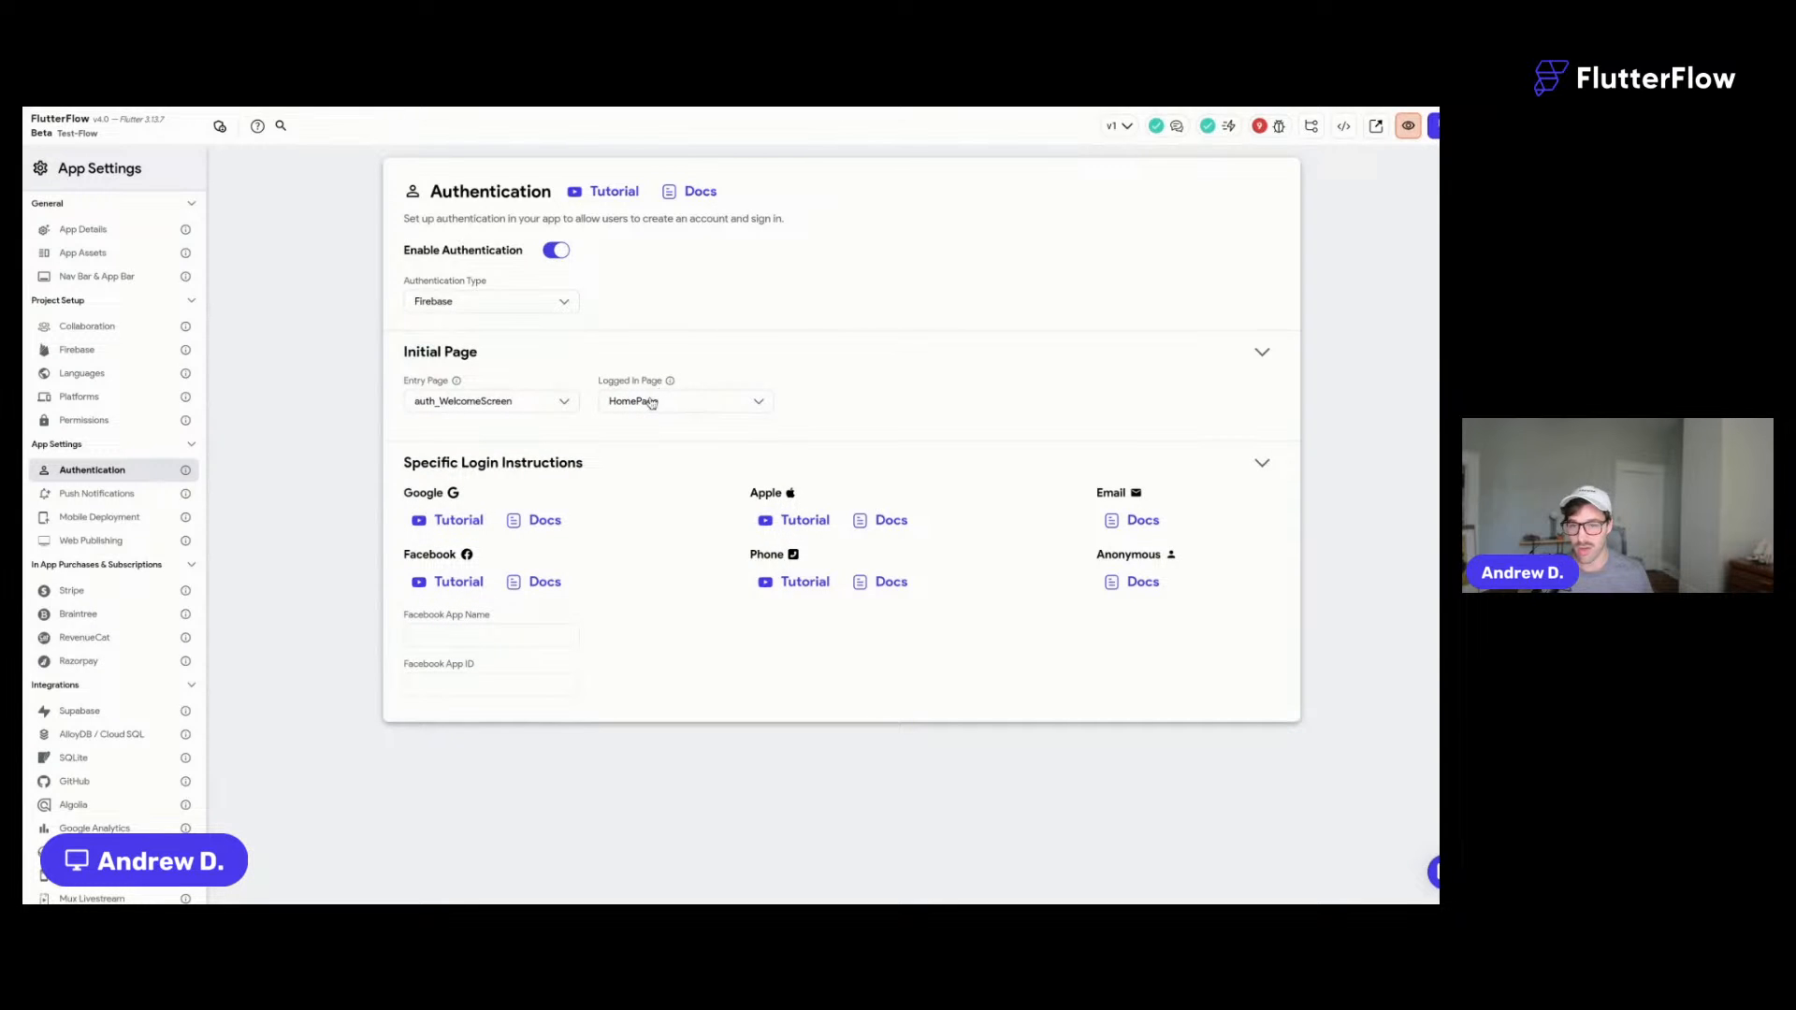
{"action": "left_click", "coordinate": [655, 403]}
{"action": "left_click", "coordinate": [645, 470]}
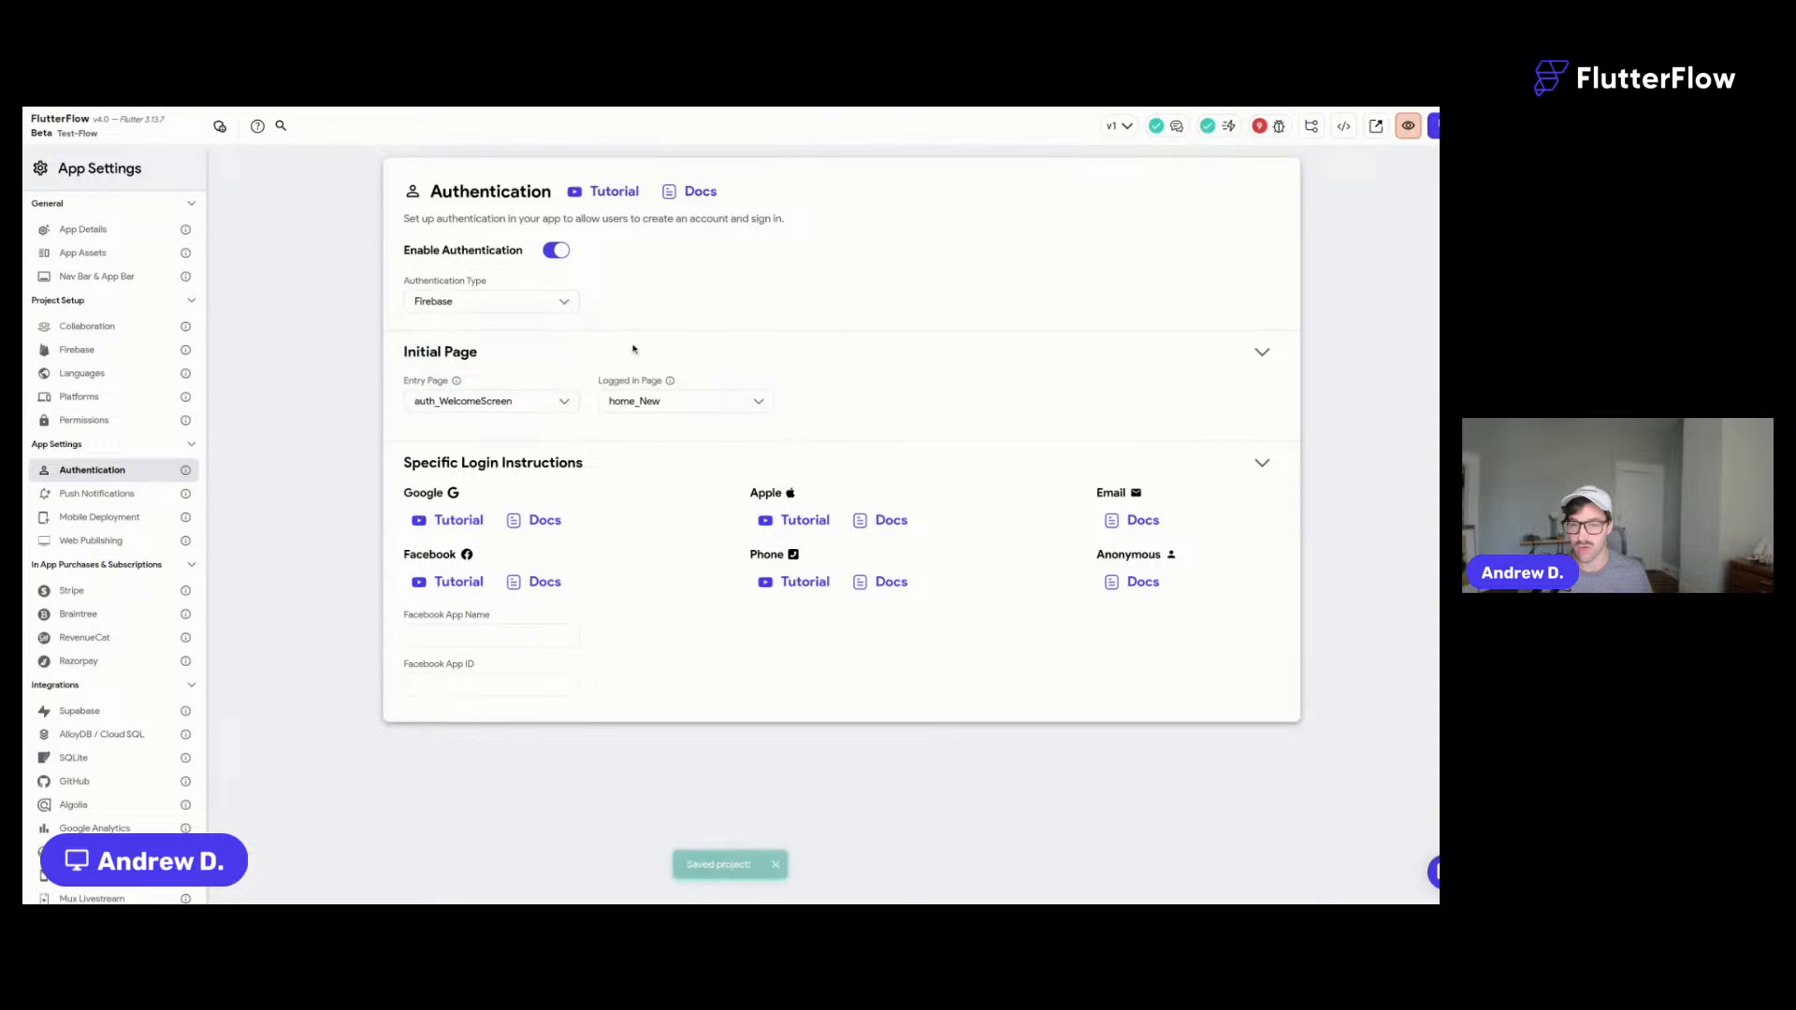
{"action": "left_click", "coordinate": [11, 225]}
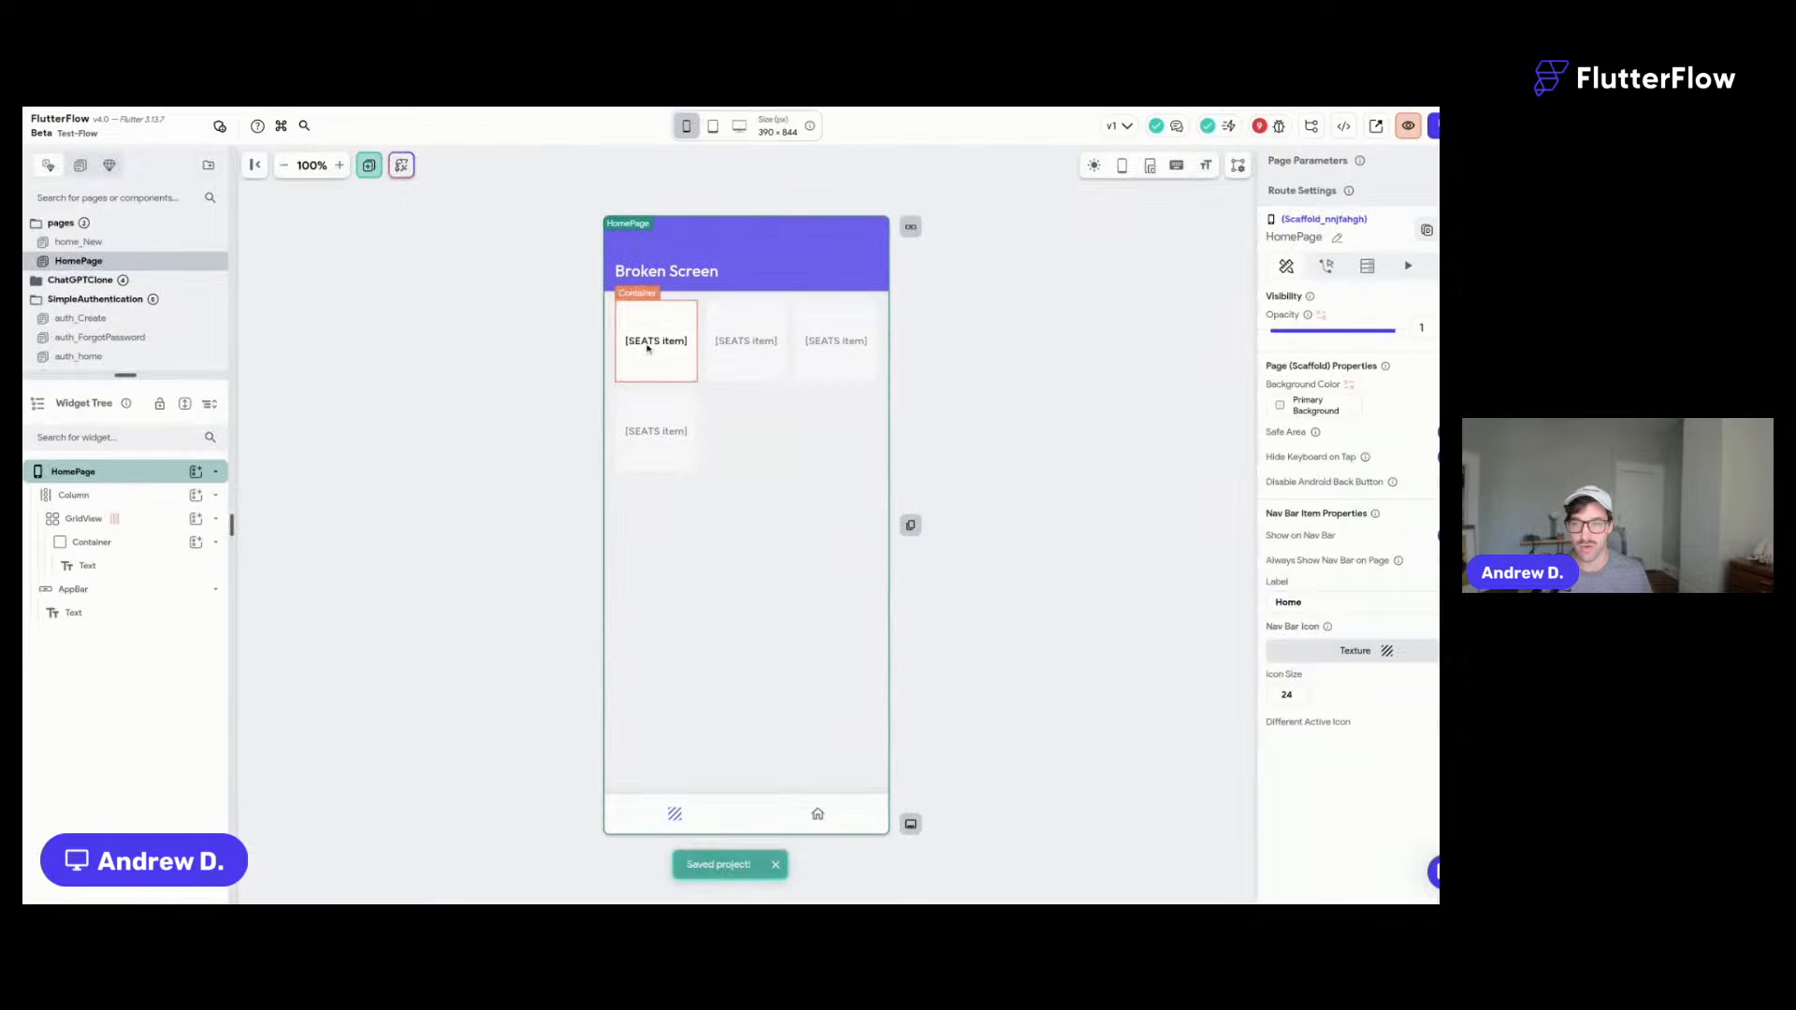
- Inspect the auth_Create, auth_home and auth_WelcomeScreen pages in the page list
{"action": "left_click", "coordinate": [150, 318]}
{"action": "scroll", "coordinate": [126, 328], "scroll_direction": "down", "scroll_amount": 1}
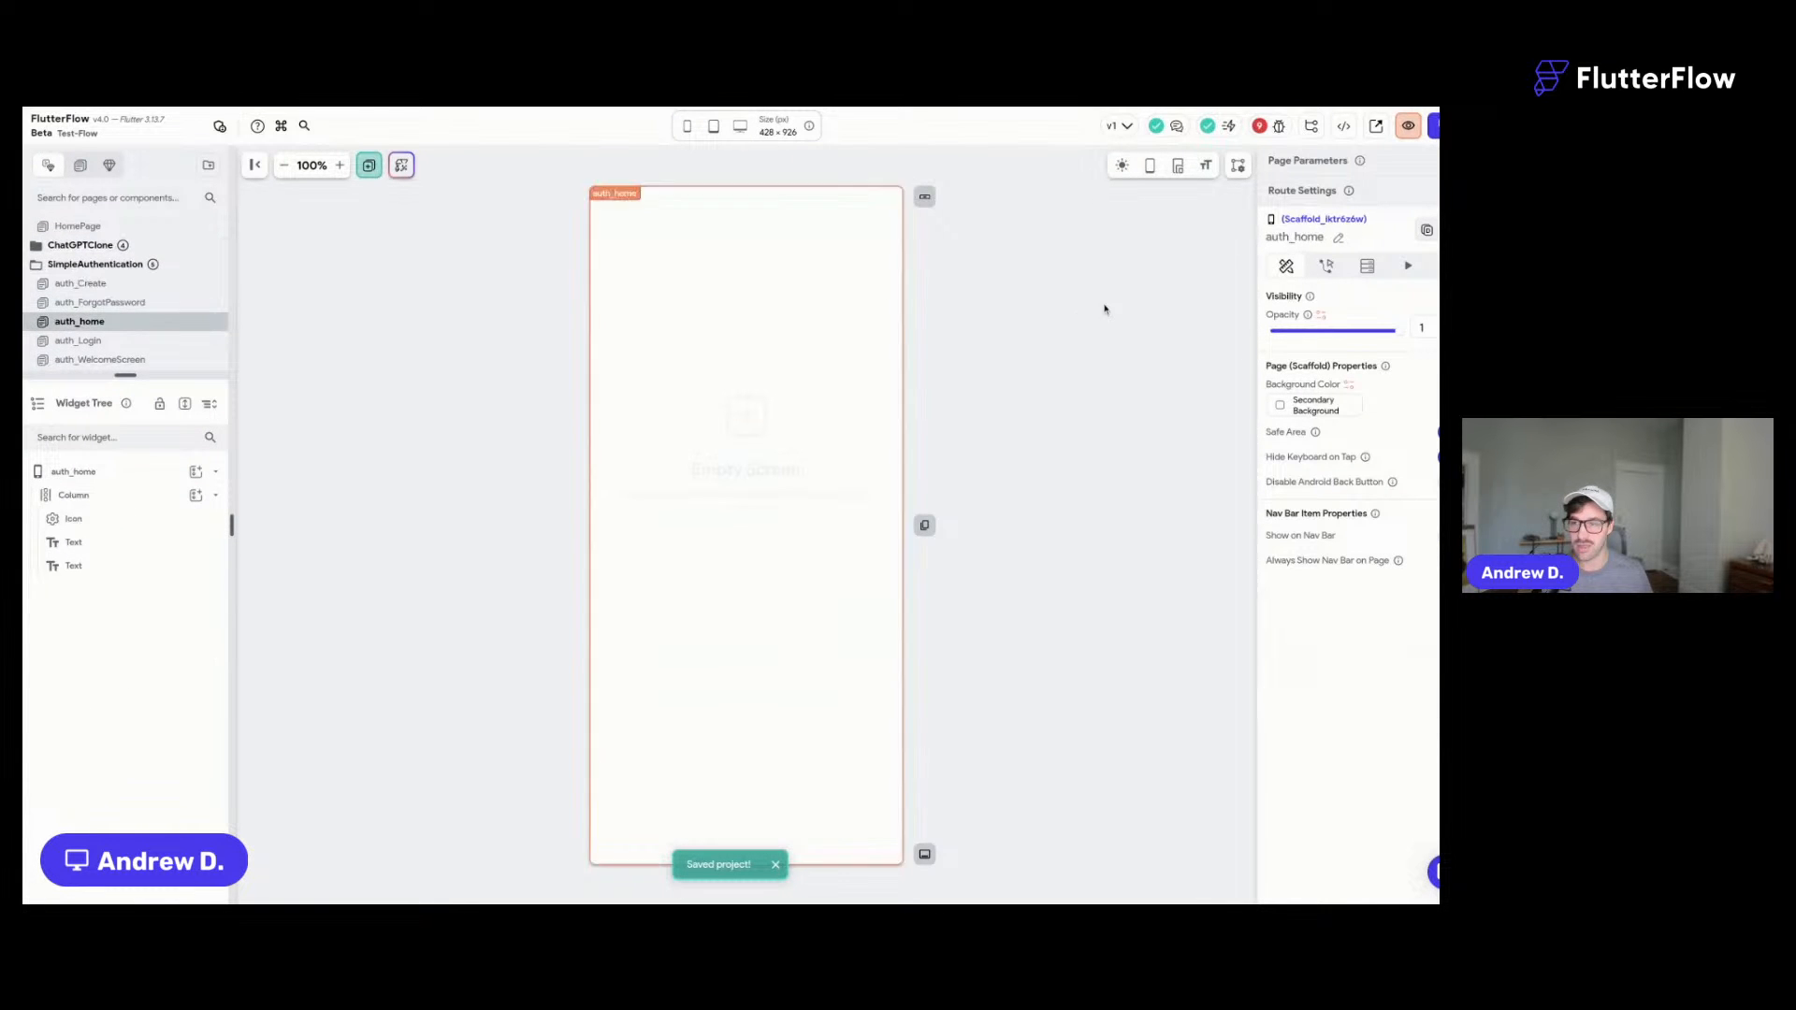
{"action": "left_click", "coordinate": [112, 321]}
{"action": "left_click_drag", "start_coordinate": [135, 372], "coordinate": [126, 502]}
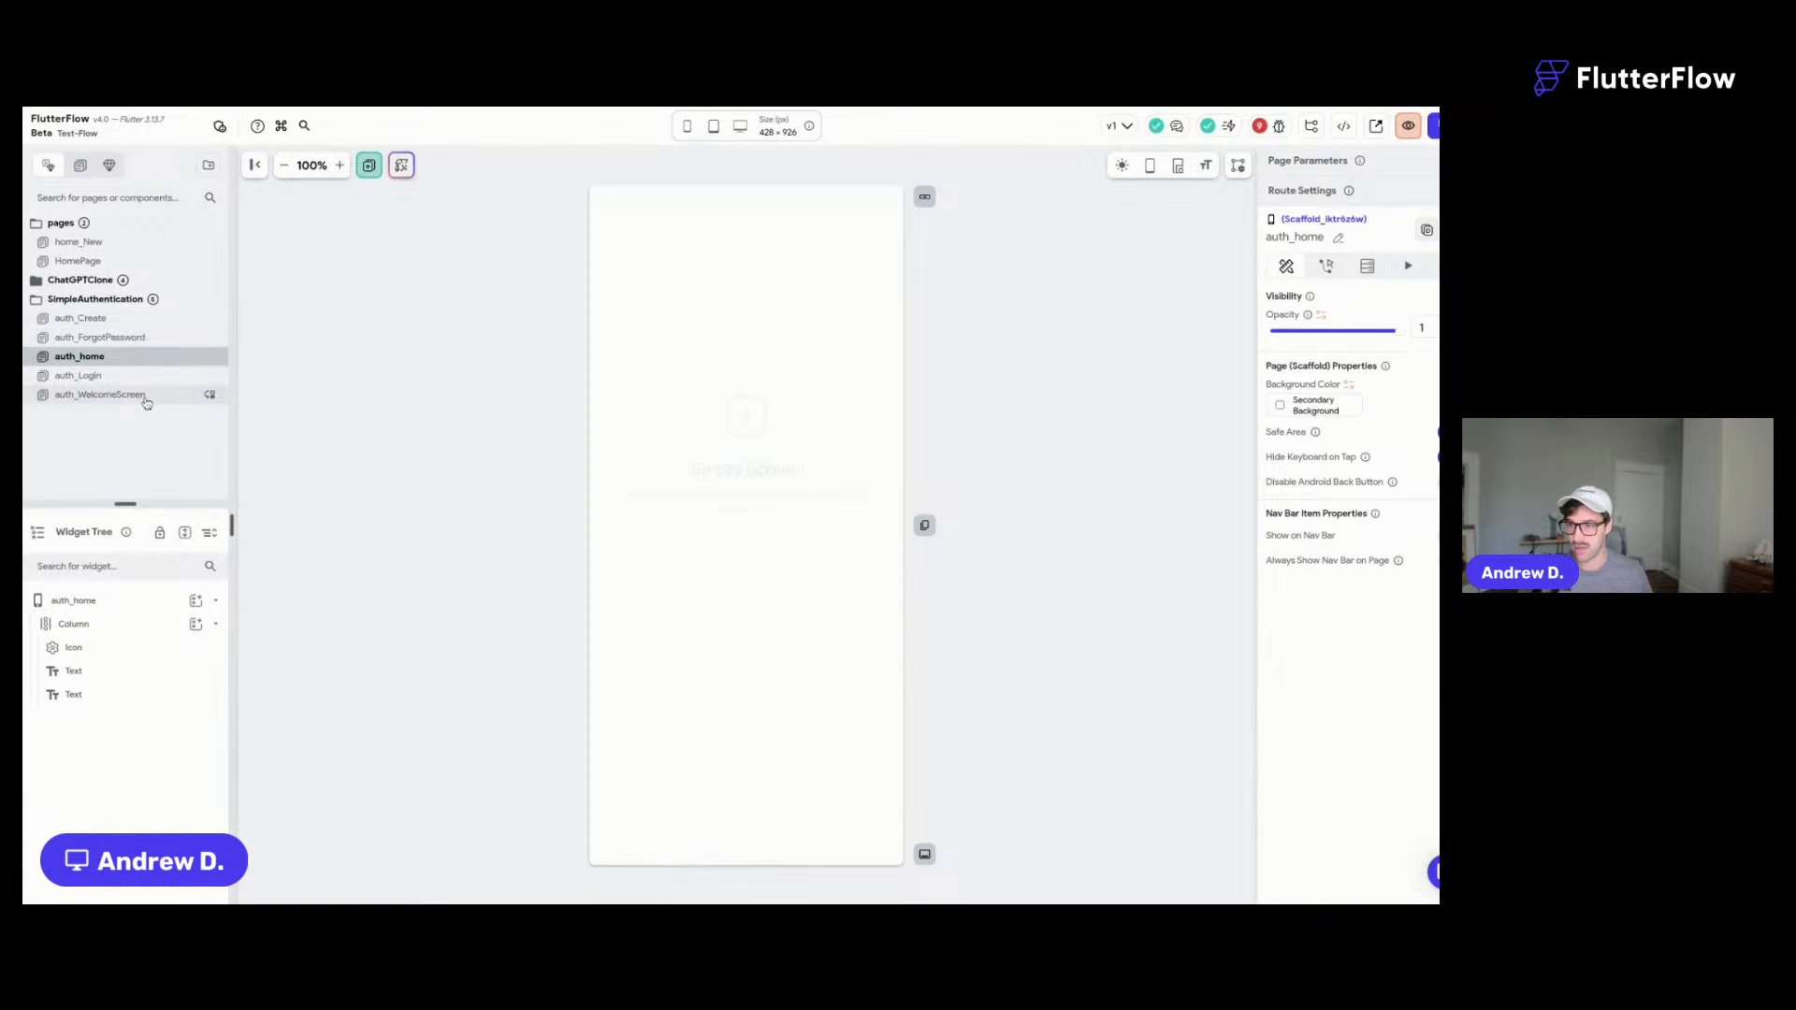
{"action": "left_click", "coordinate": [145, 394]}
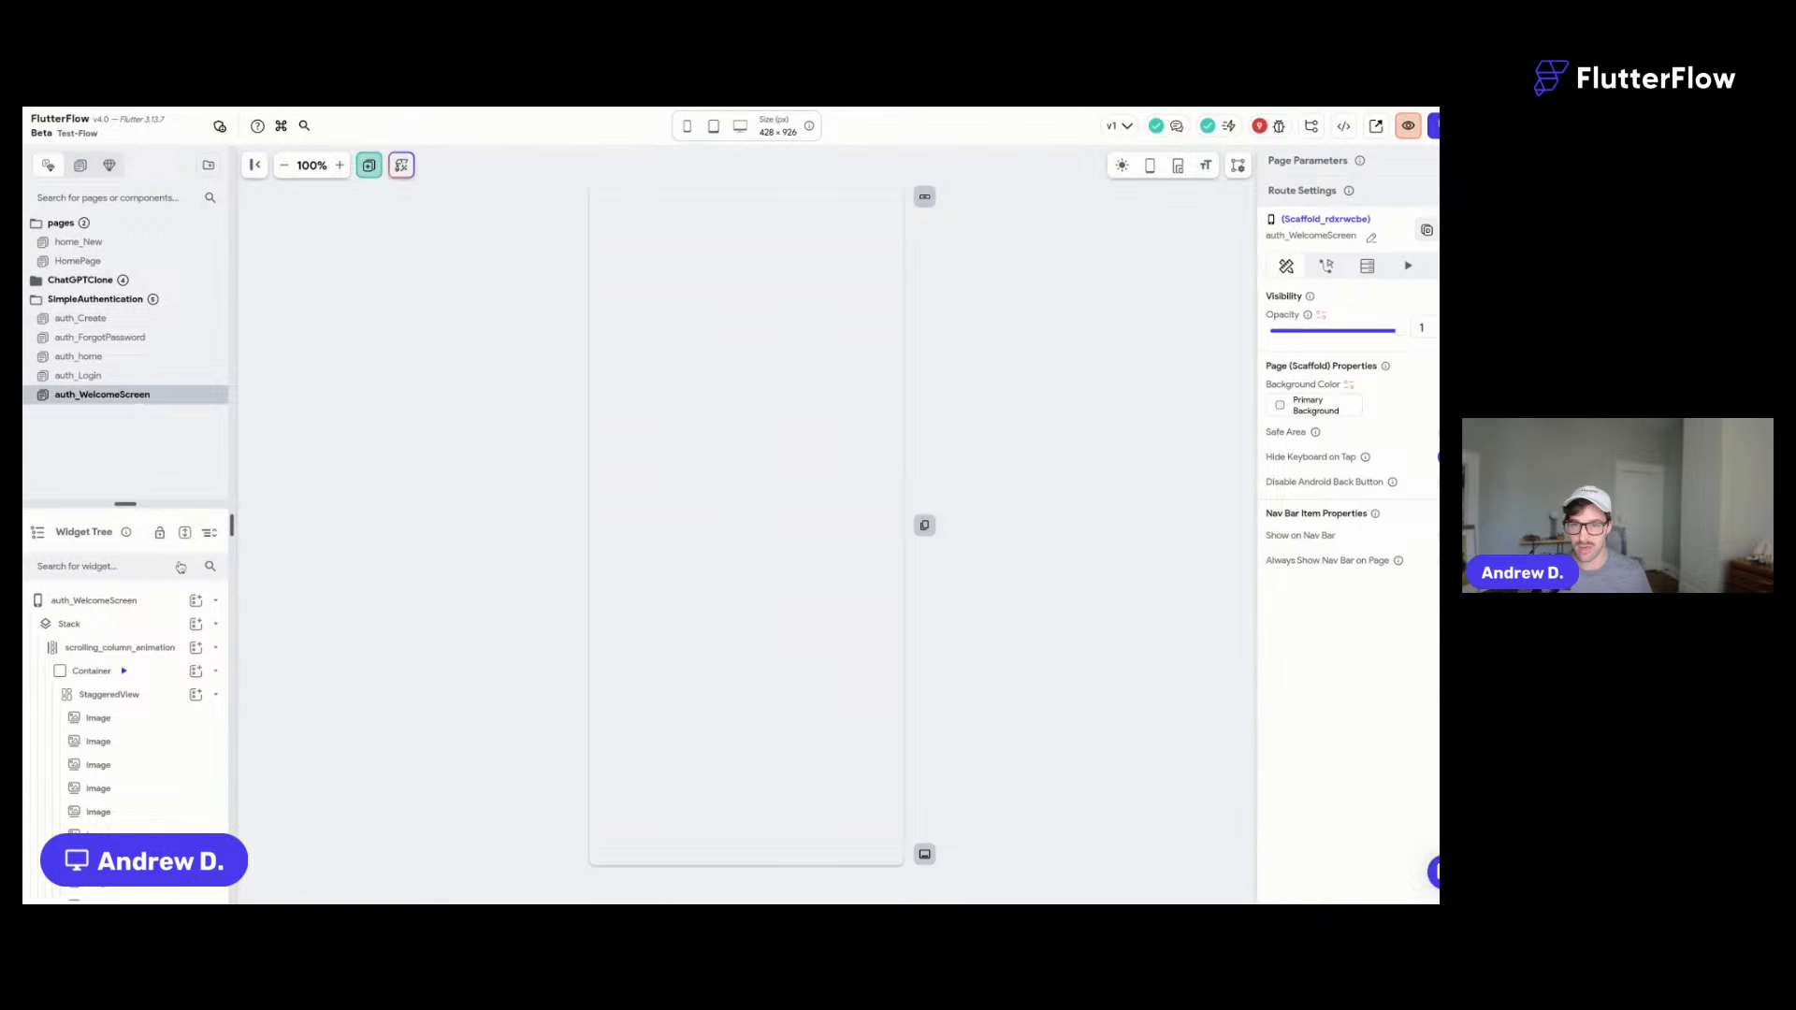
{"action": "left_click", "coordinate": [93, 624]}
{"action": "left_click", "coordinate": [879, 332]}
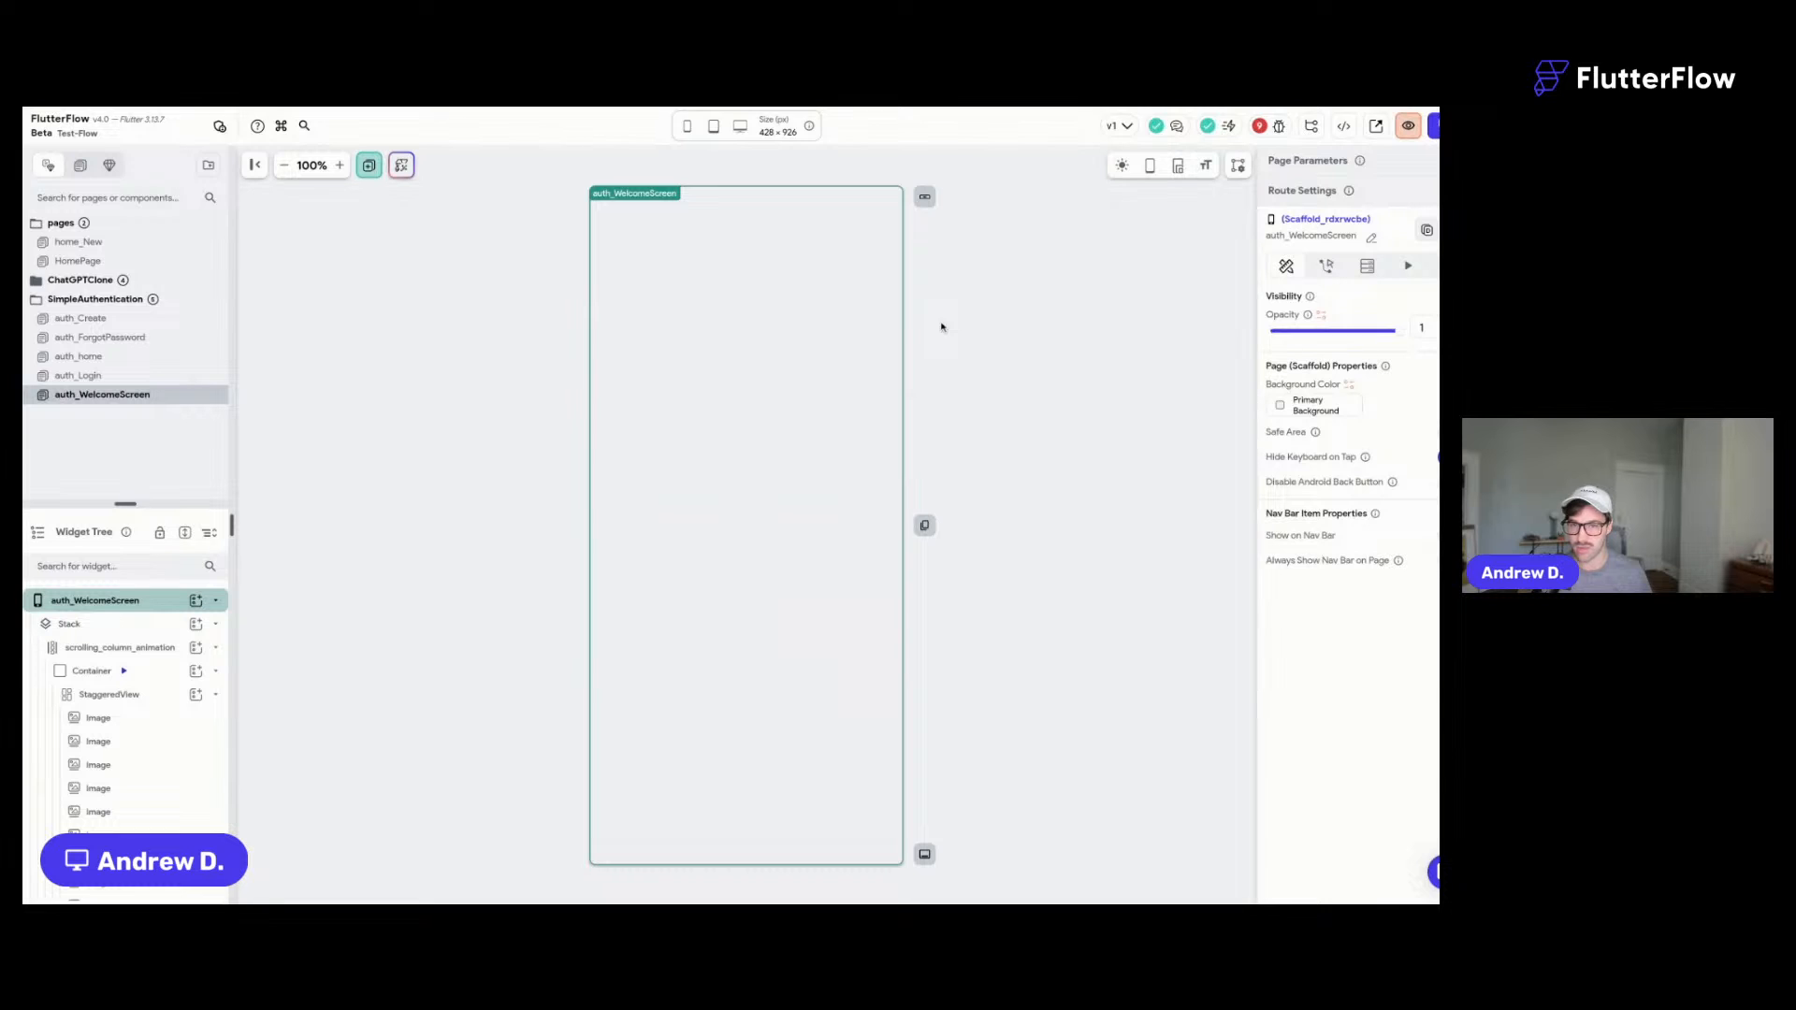
{"action": "left_click", "coordinate": [452, 337]}
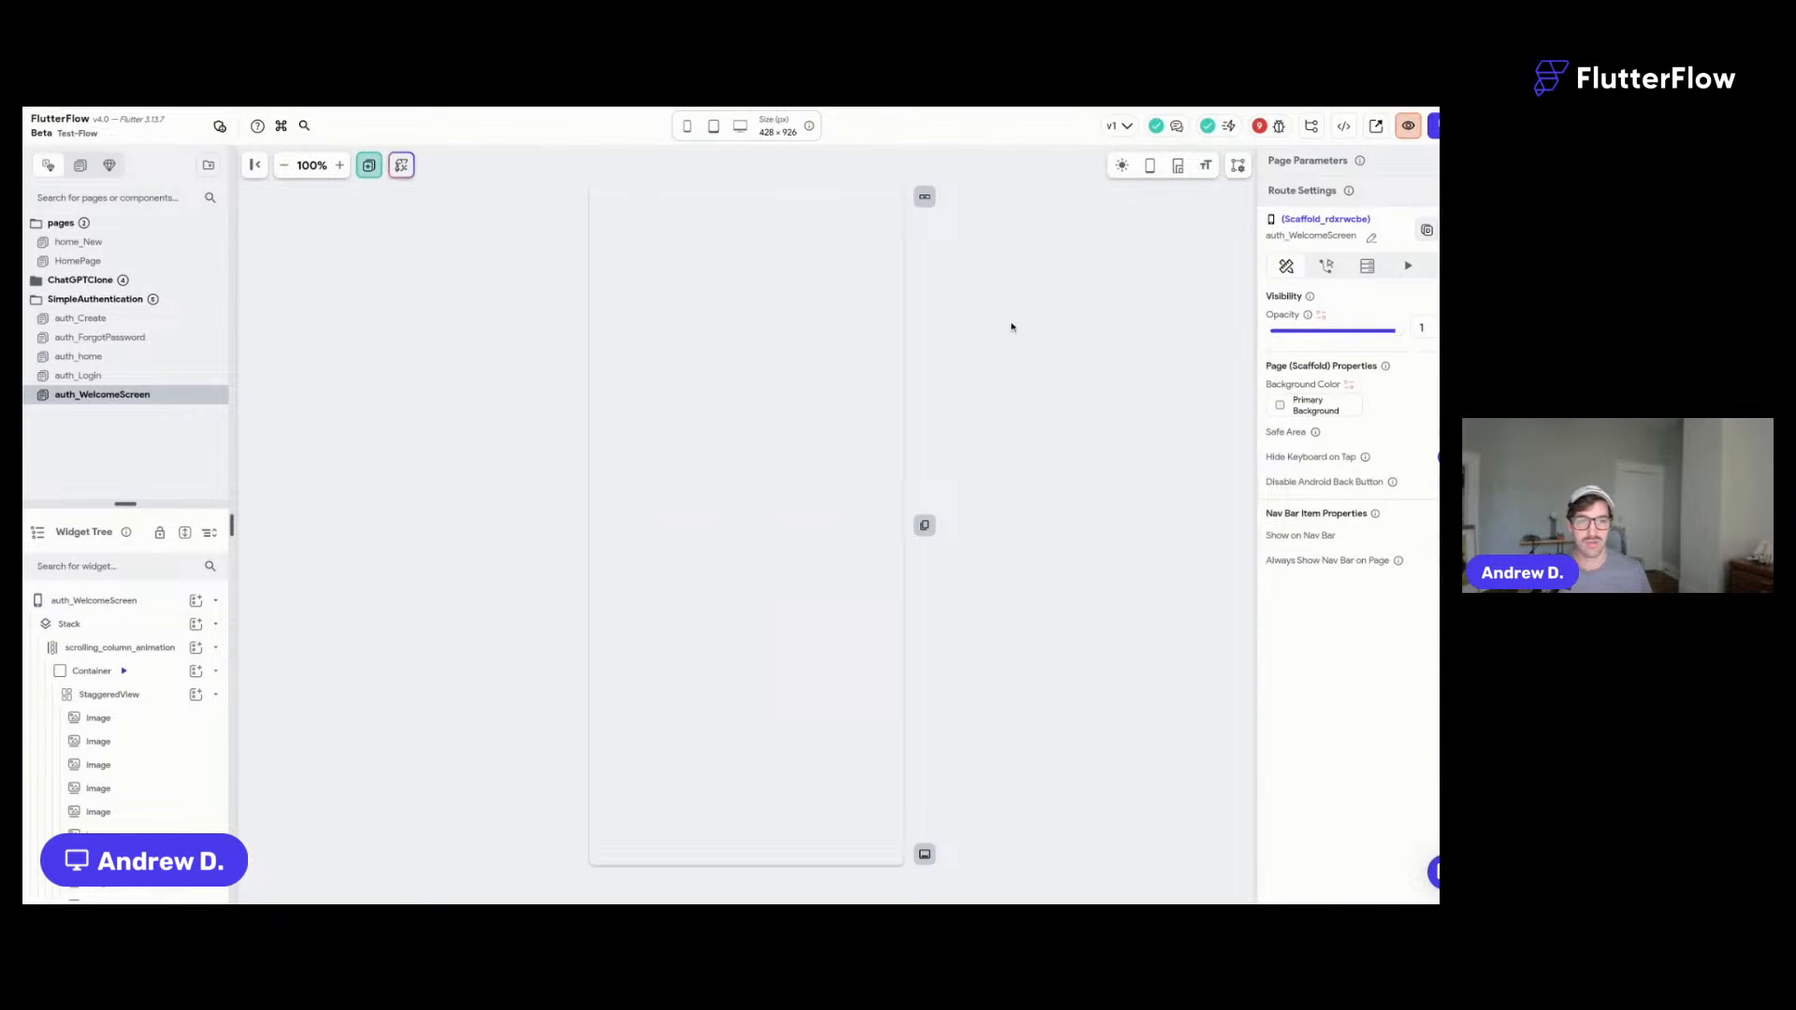
- Undo the SimpleAuthentication pages, save the project, and show the ready-made Flows catalogue
{"action": "key", "text": "super+z"}
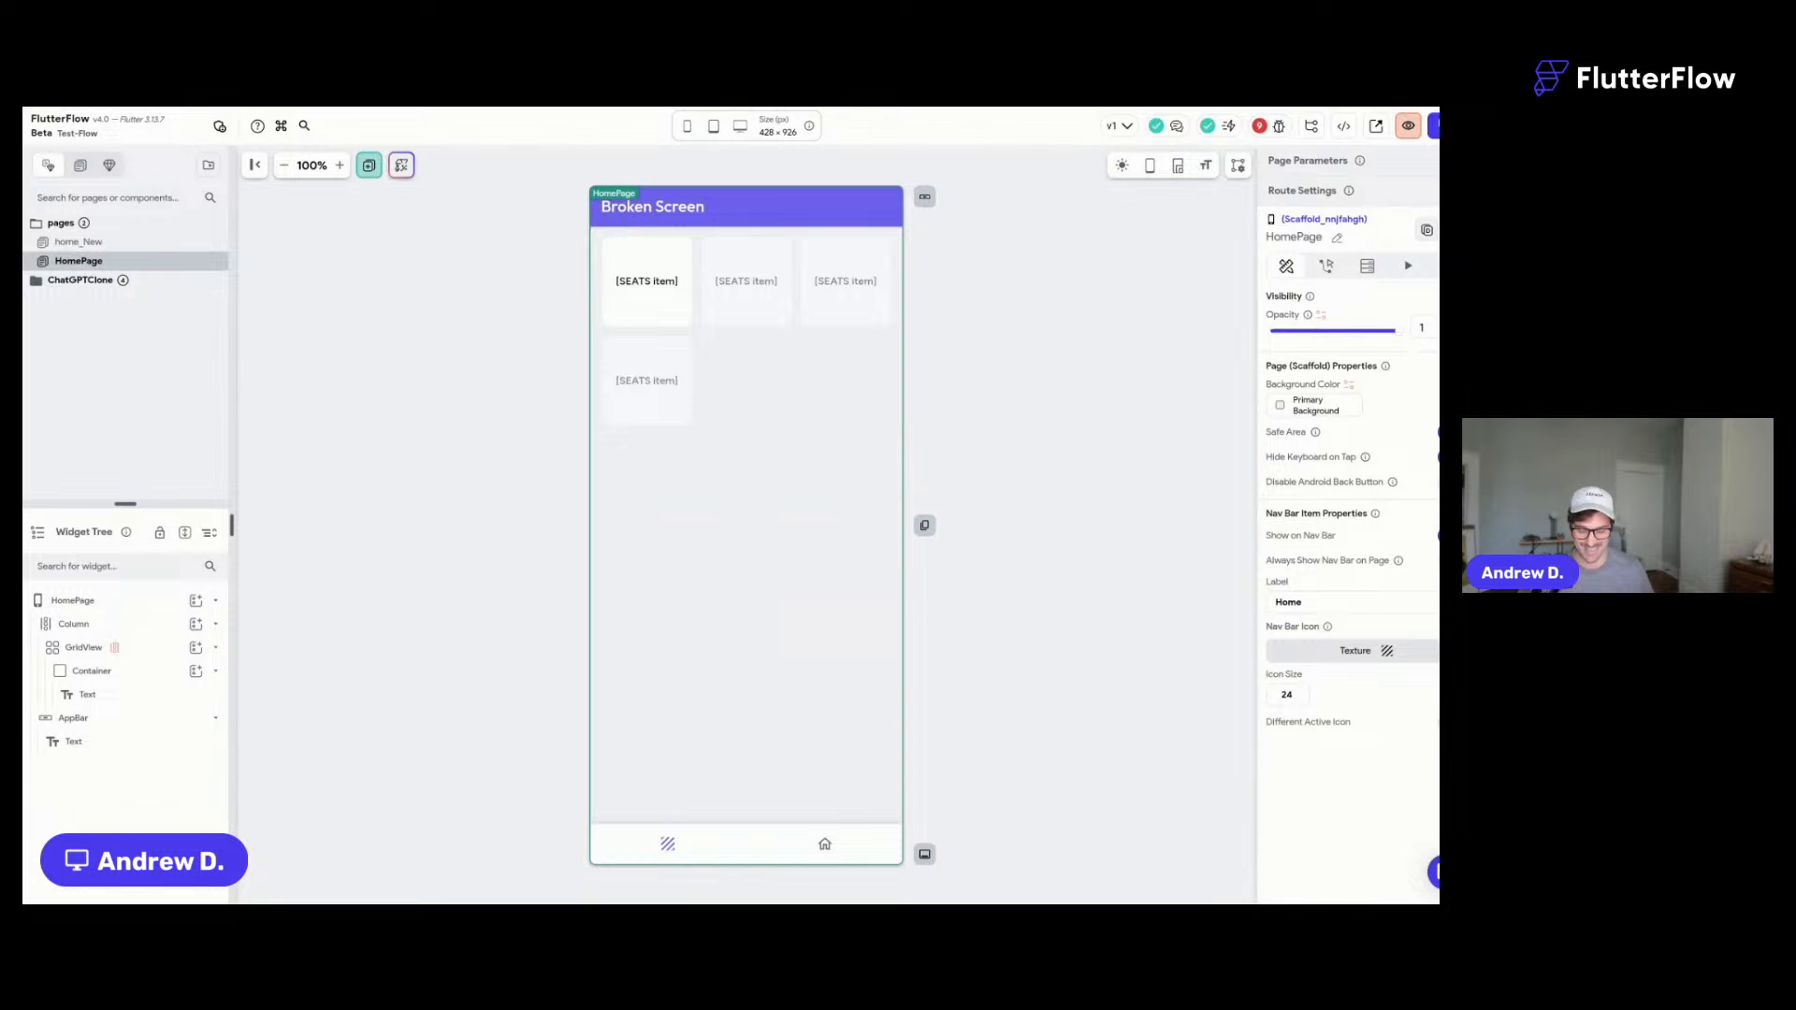
{"action": "key", "text": "super+s"}
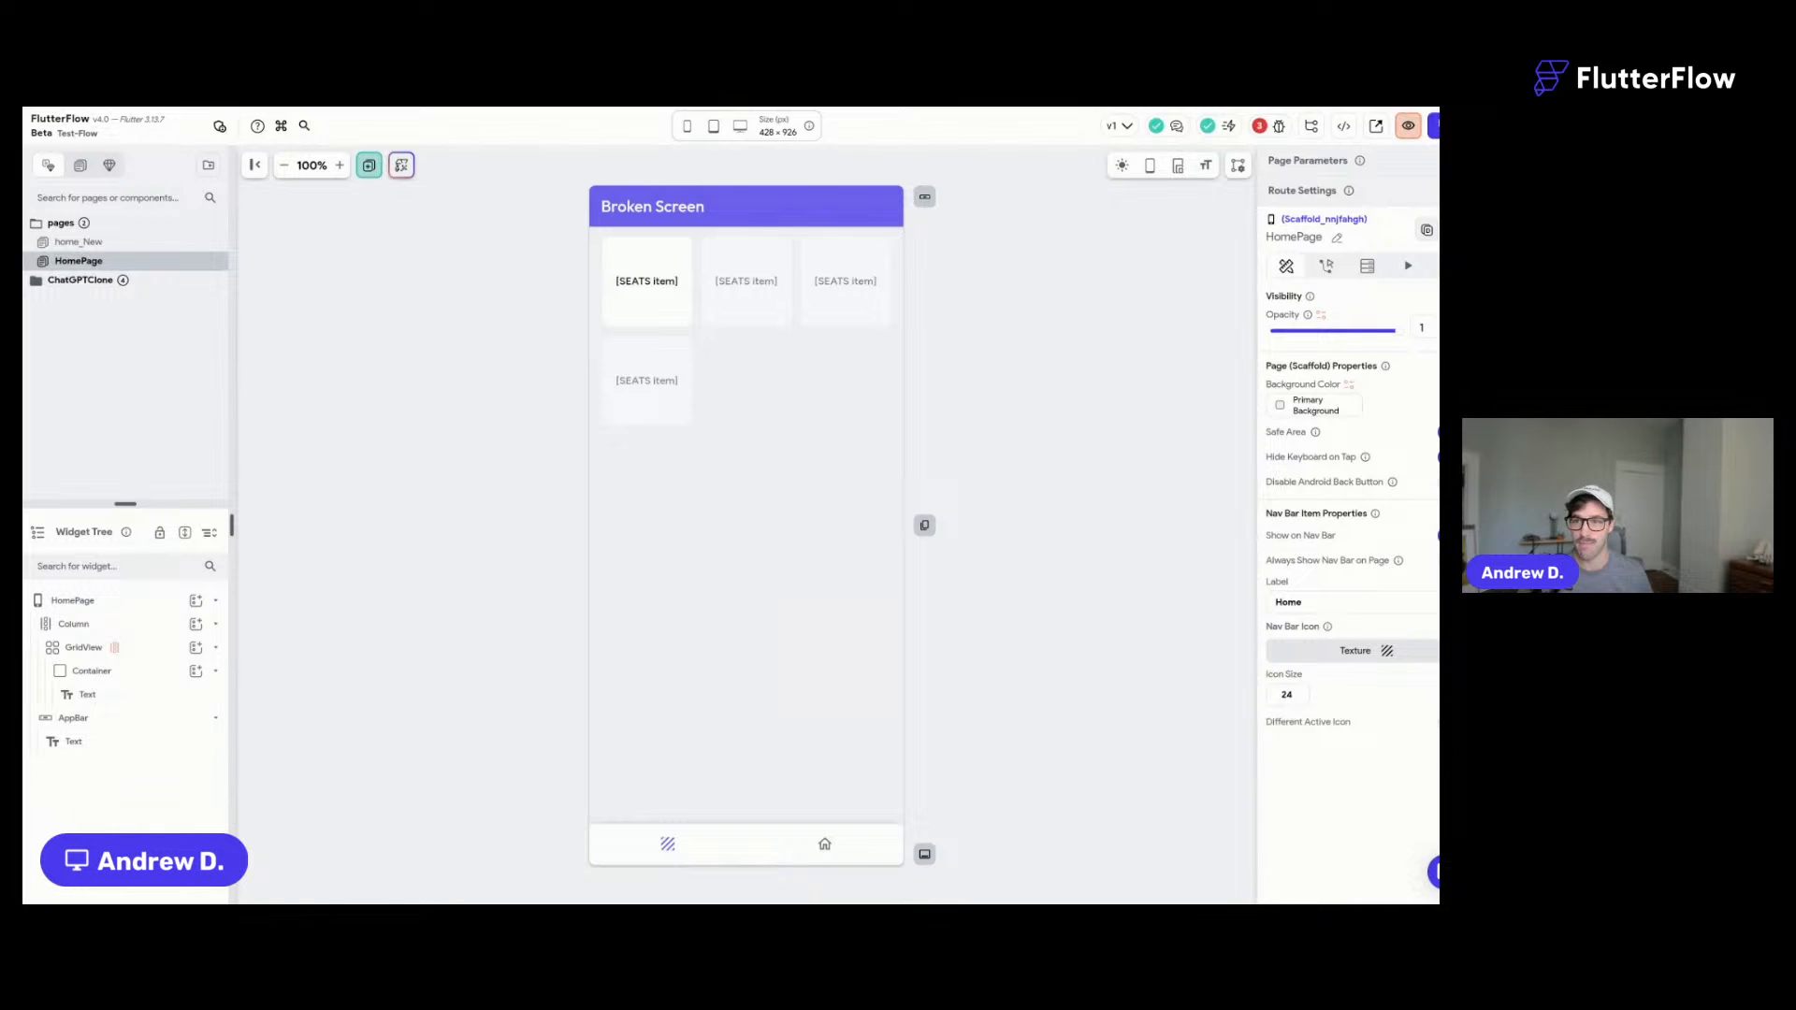
{"action": "key", "text": "super+s"}
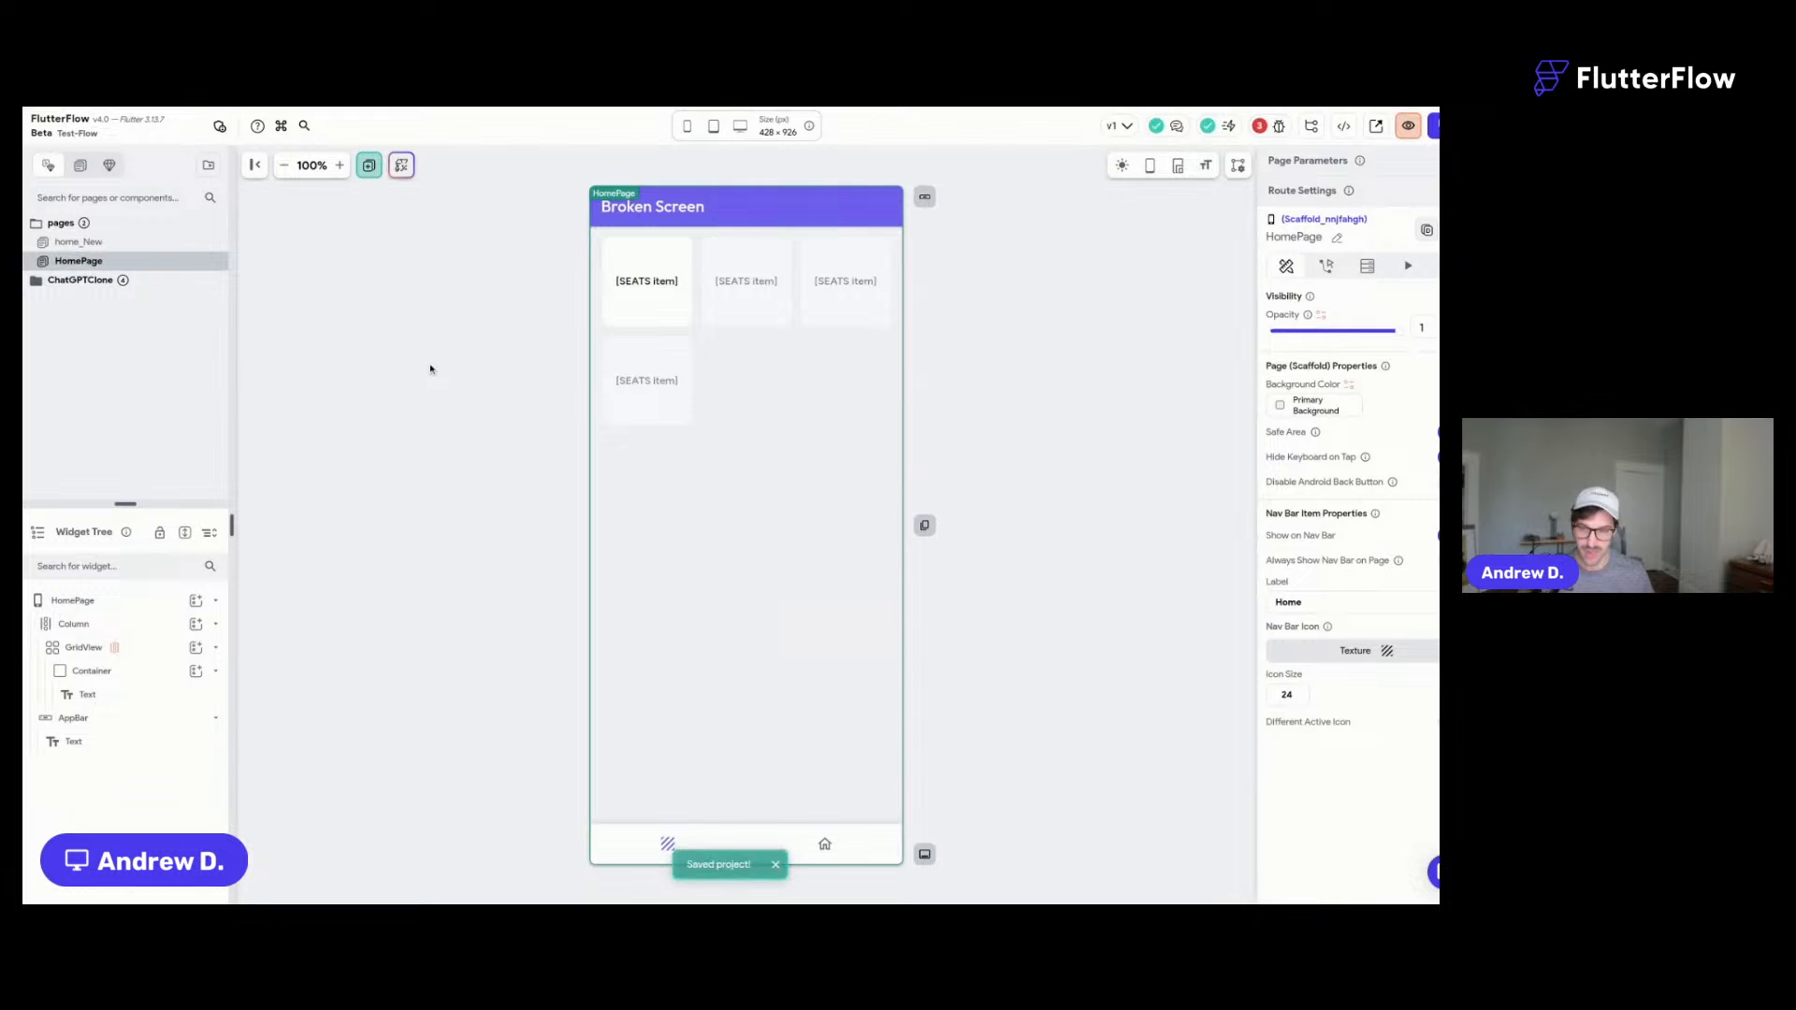
{"action": "key", "text": "super+Return"}
{"action": "left_click", "coordinate": [596, 211]}
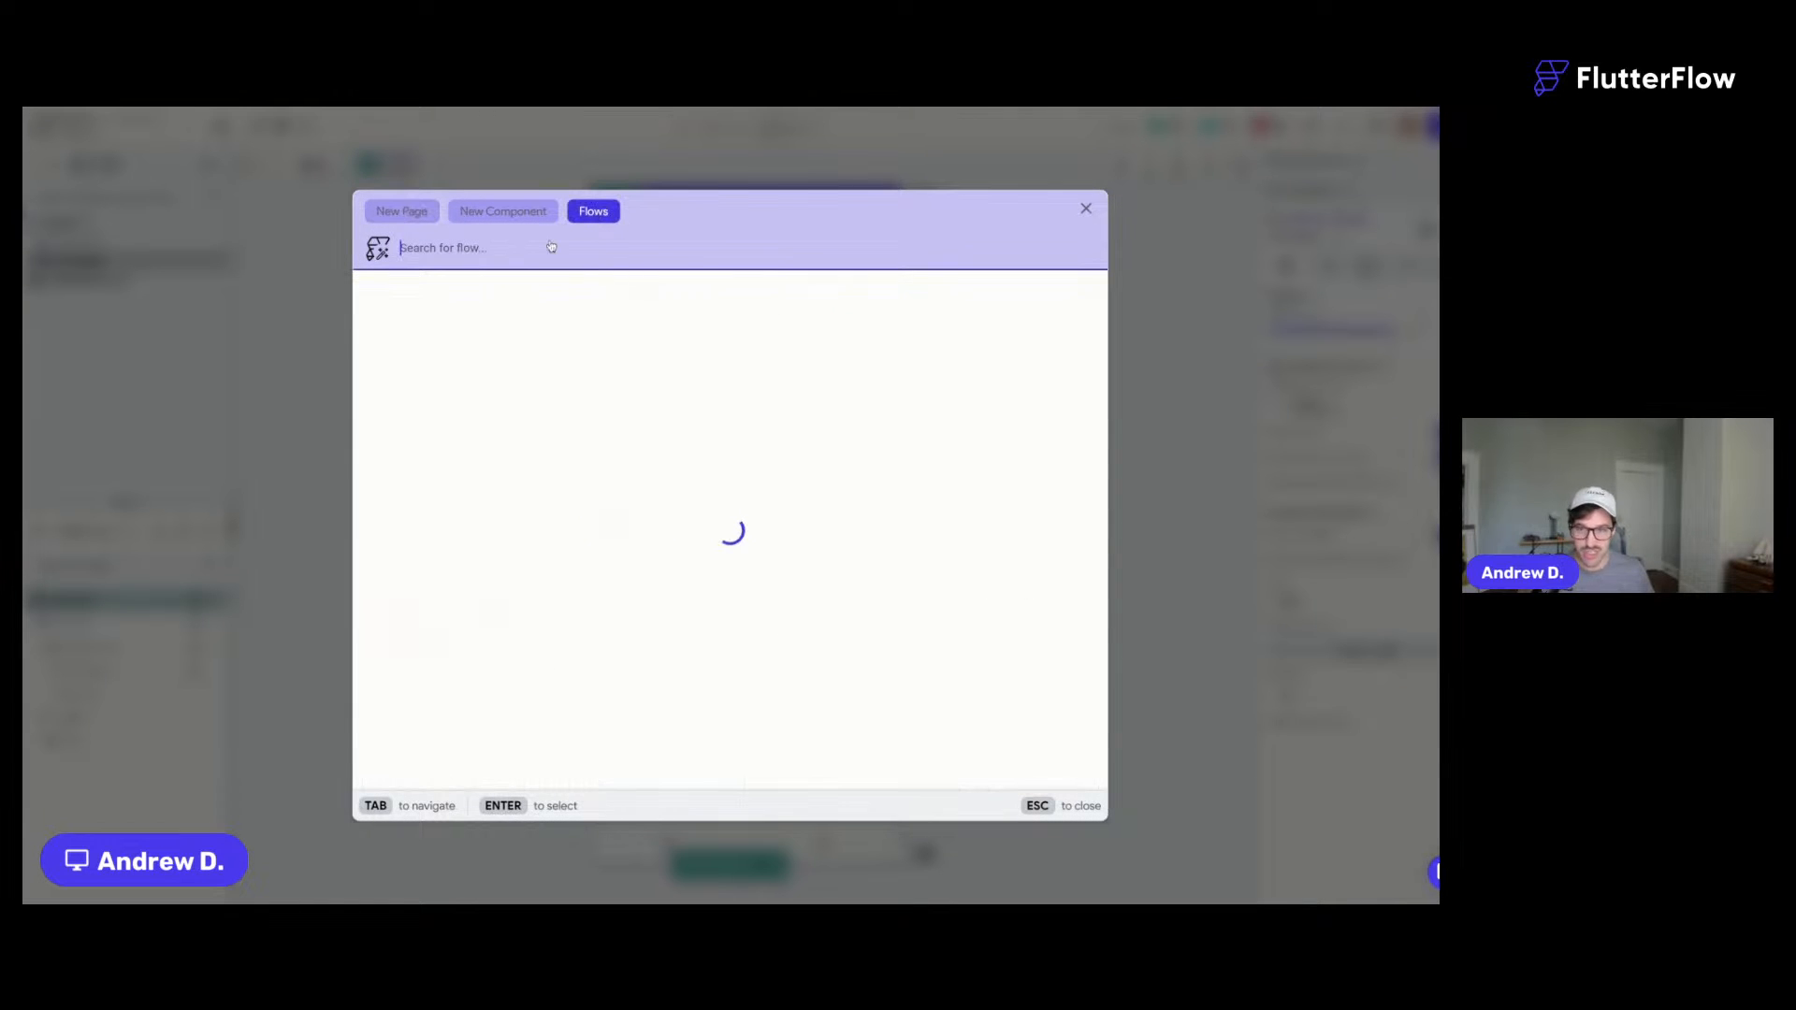
- Add the Profile Creation Flow as ProfileCreationFlow, importing its profile pages and users collection
{"action": "scroll", "coordinate": [850, 561], "scroll_direction": "down", "scroll_amount": 2}
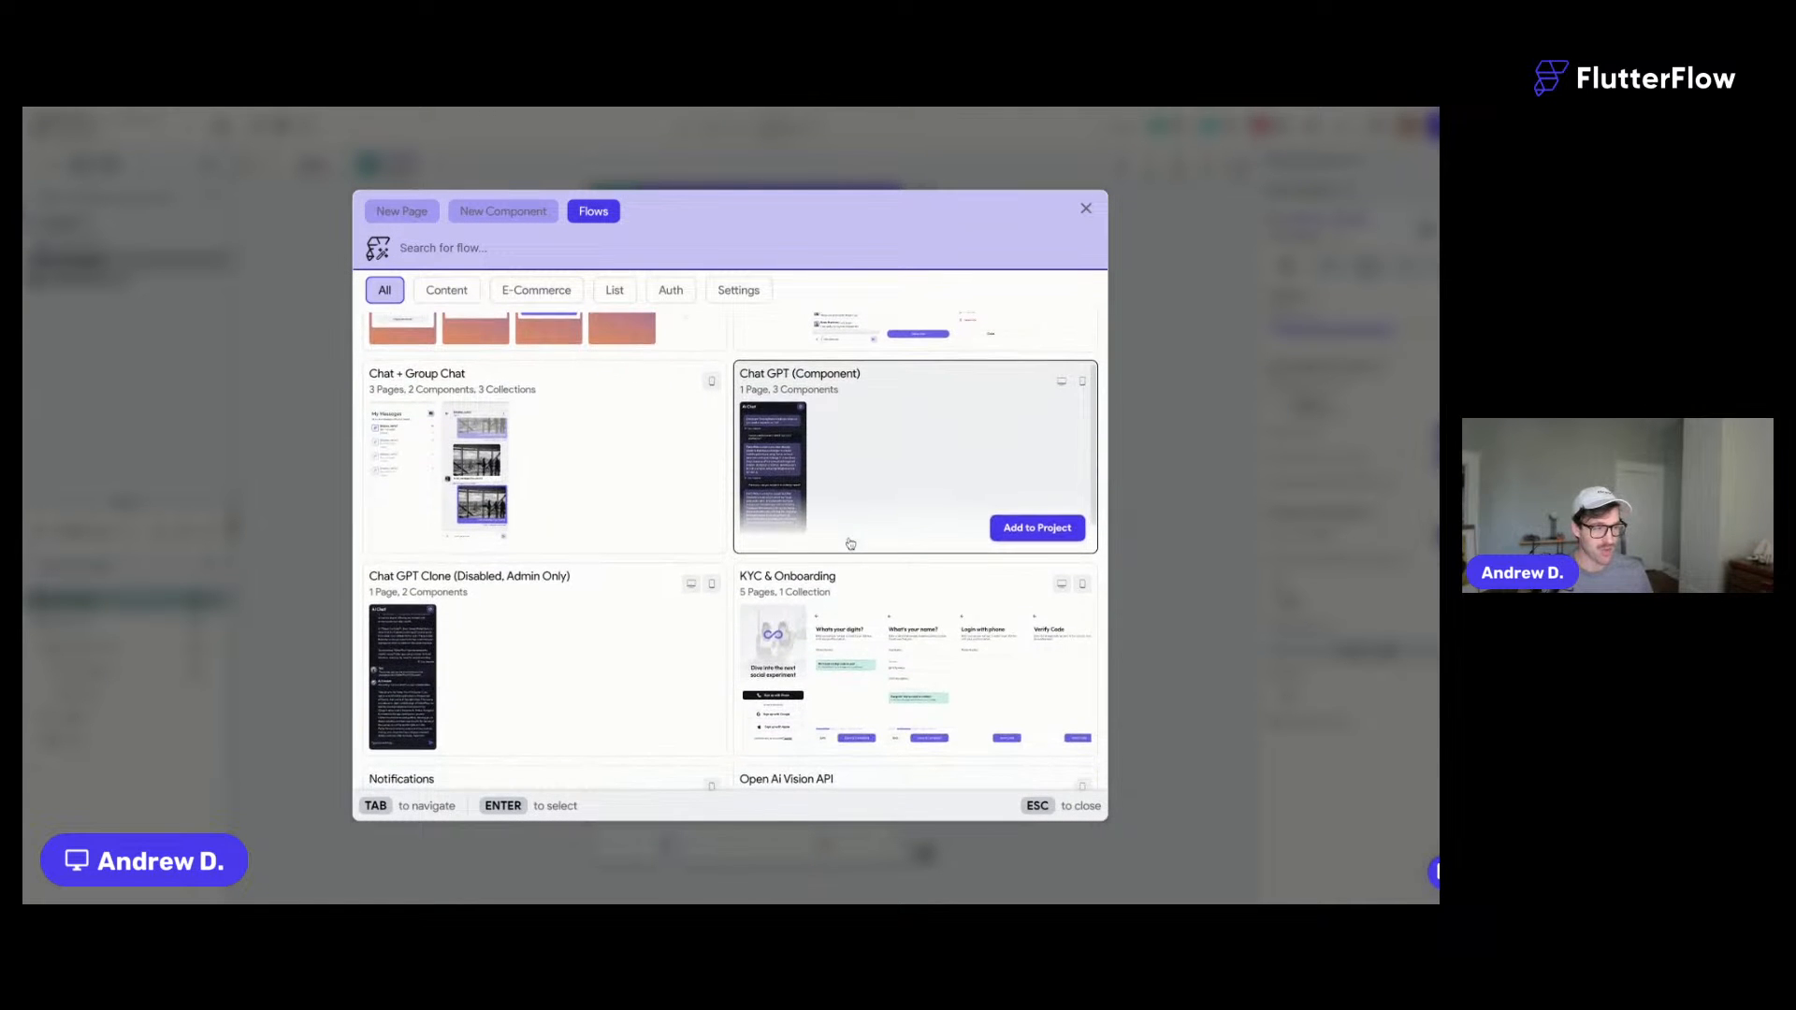
{"action": "scroll", "coordinate": [838, 462], "scroll_direction": "down", "scroll_amount": 10}
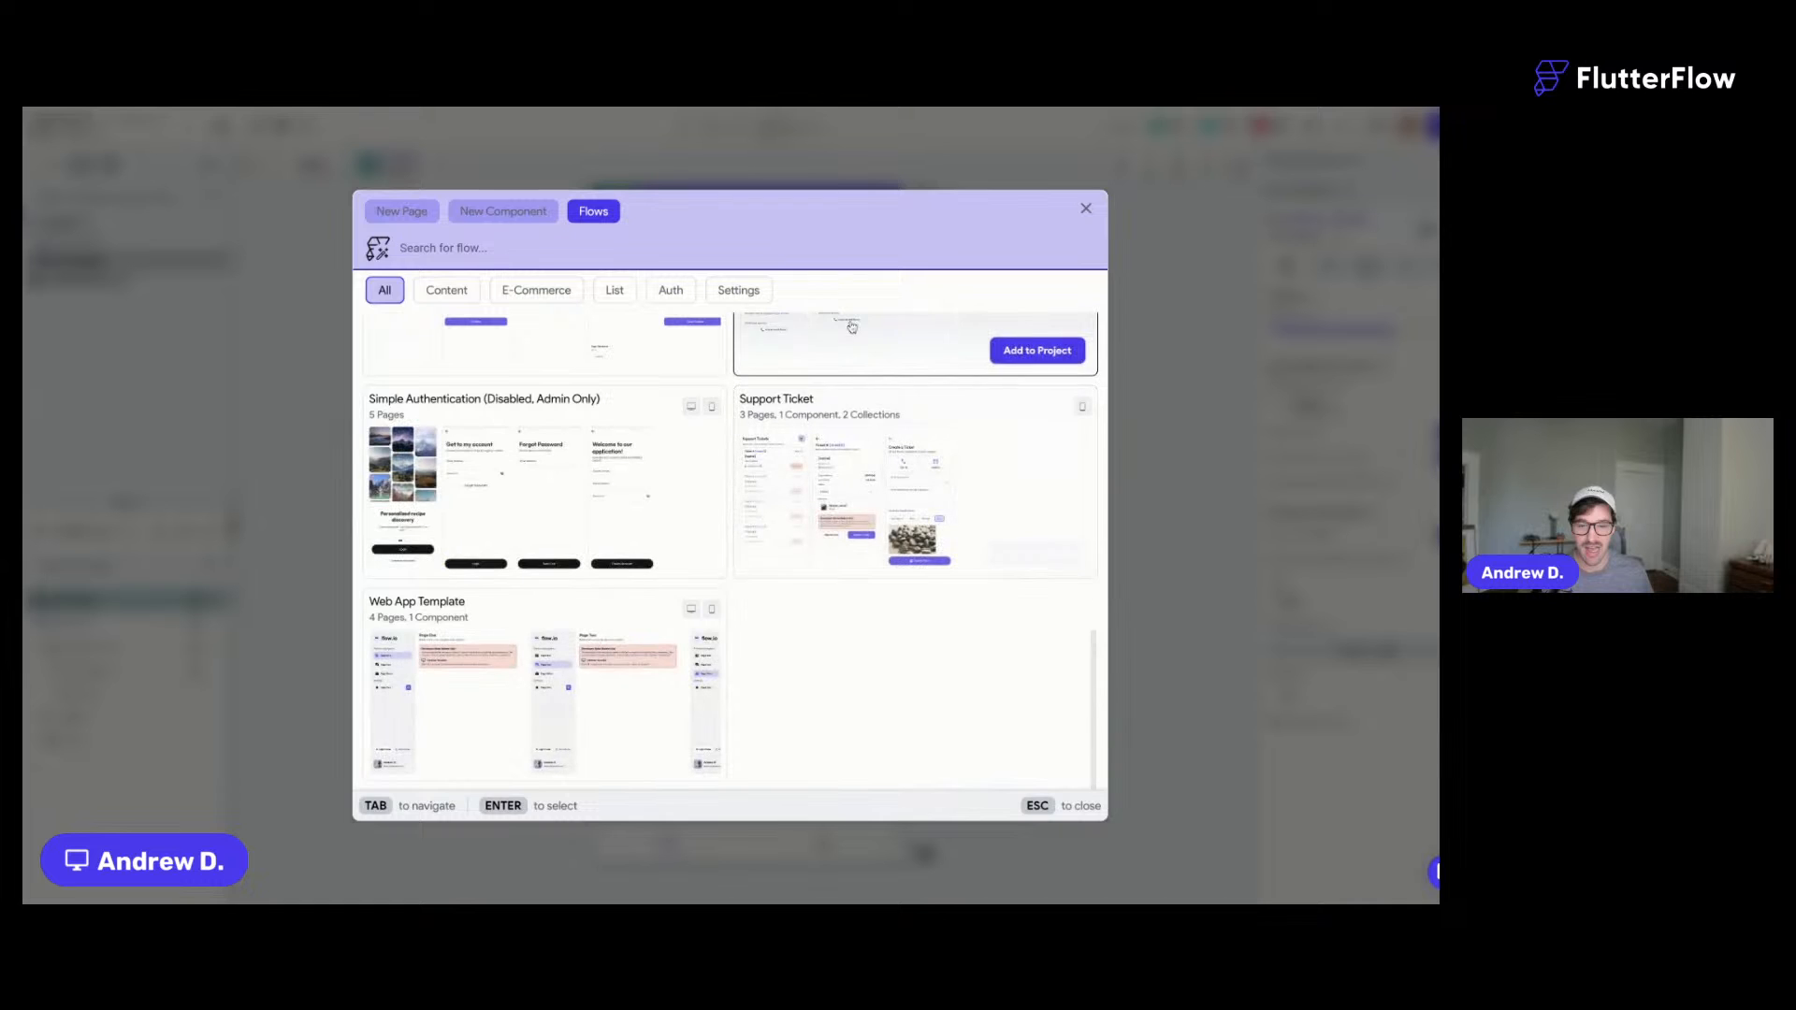
{"action": "scroll", "coordinate": [838, 462], "scroll_direction": "up", "scroll_amount": 3}
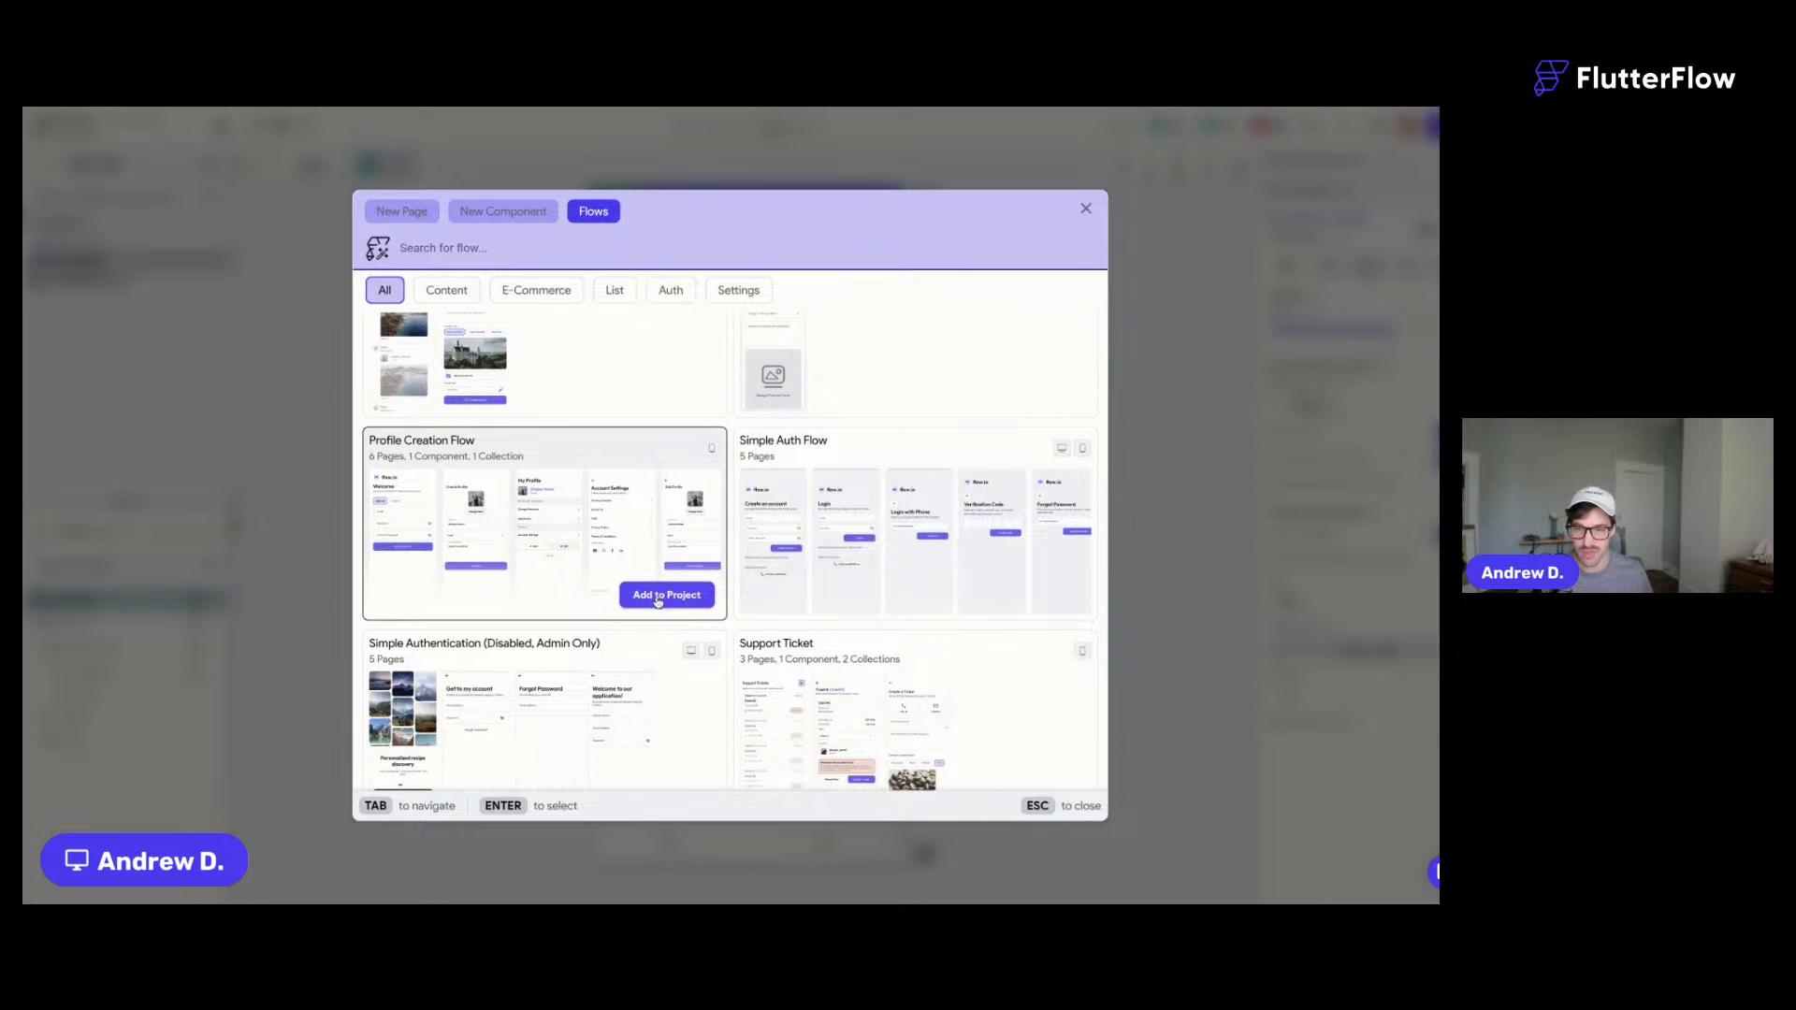
{"action": "left_click", "coordinate": [658, 599]}
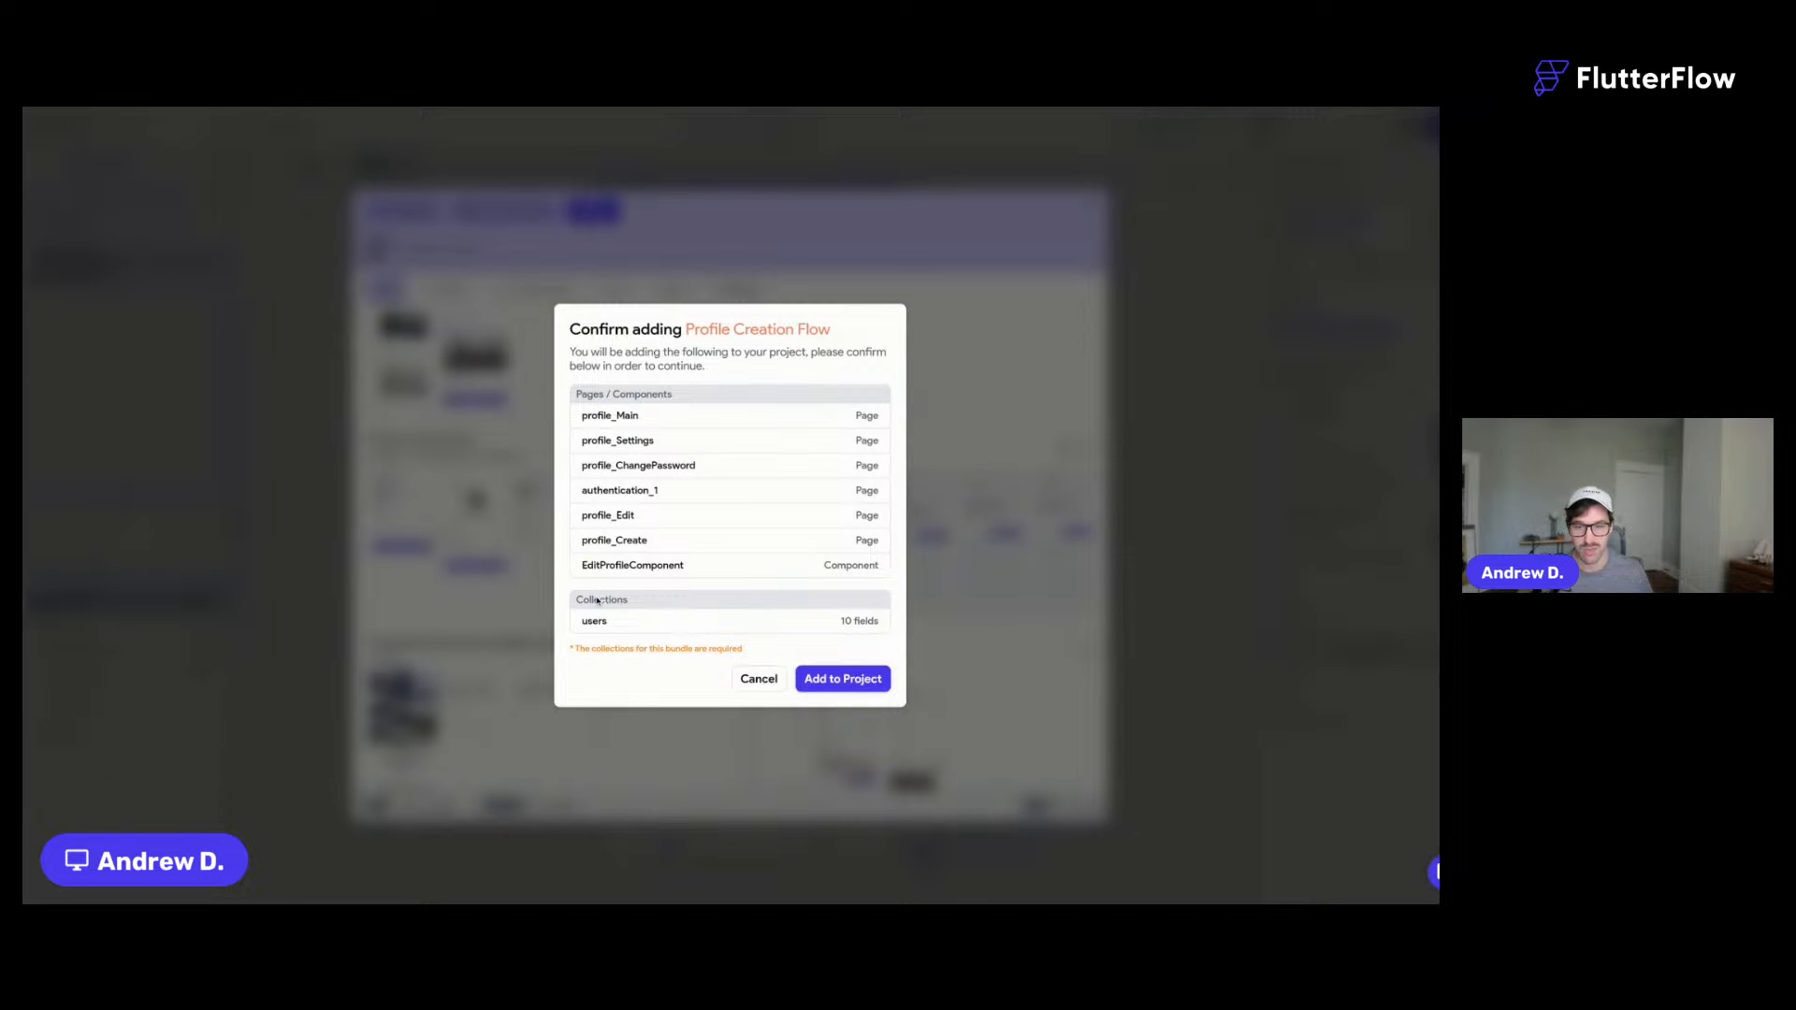
{"action": "left_click", "coordinate": [837, 680]}
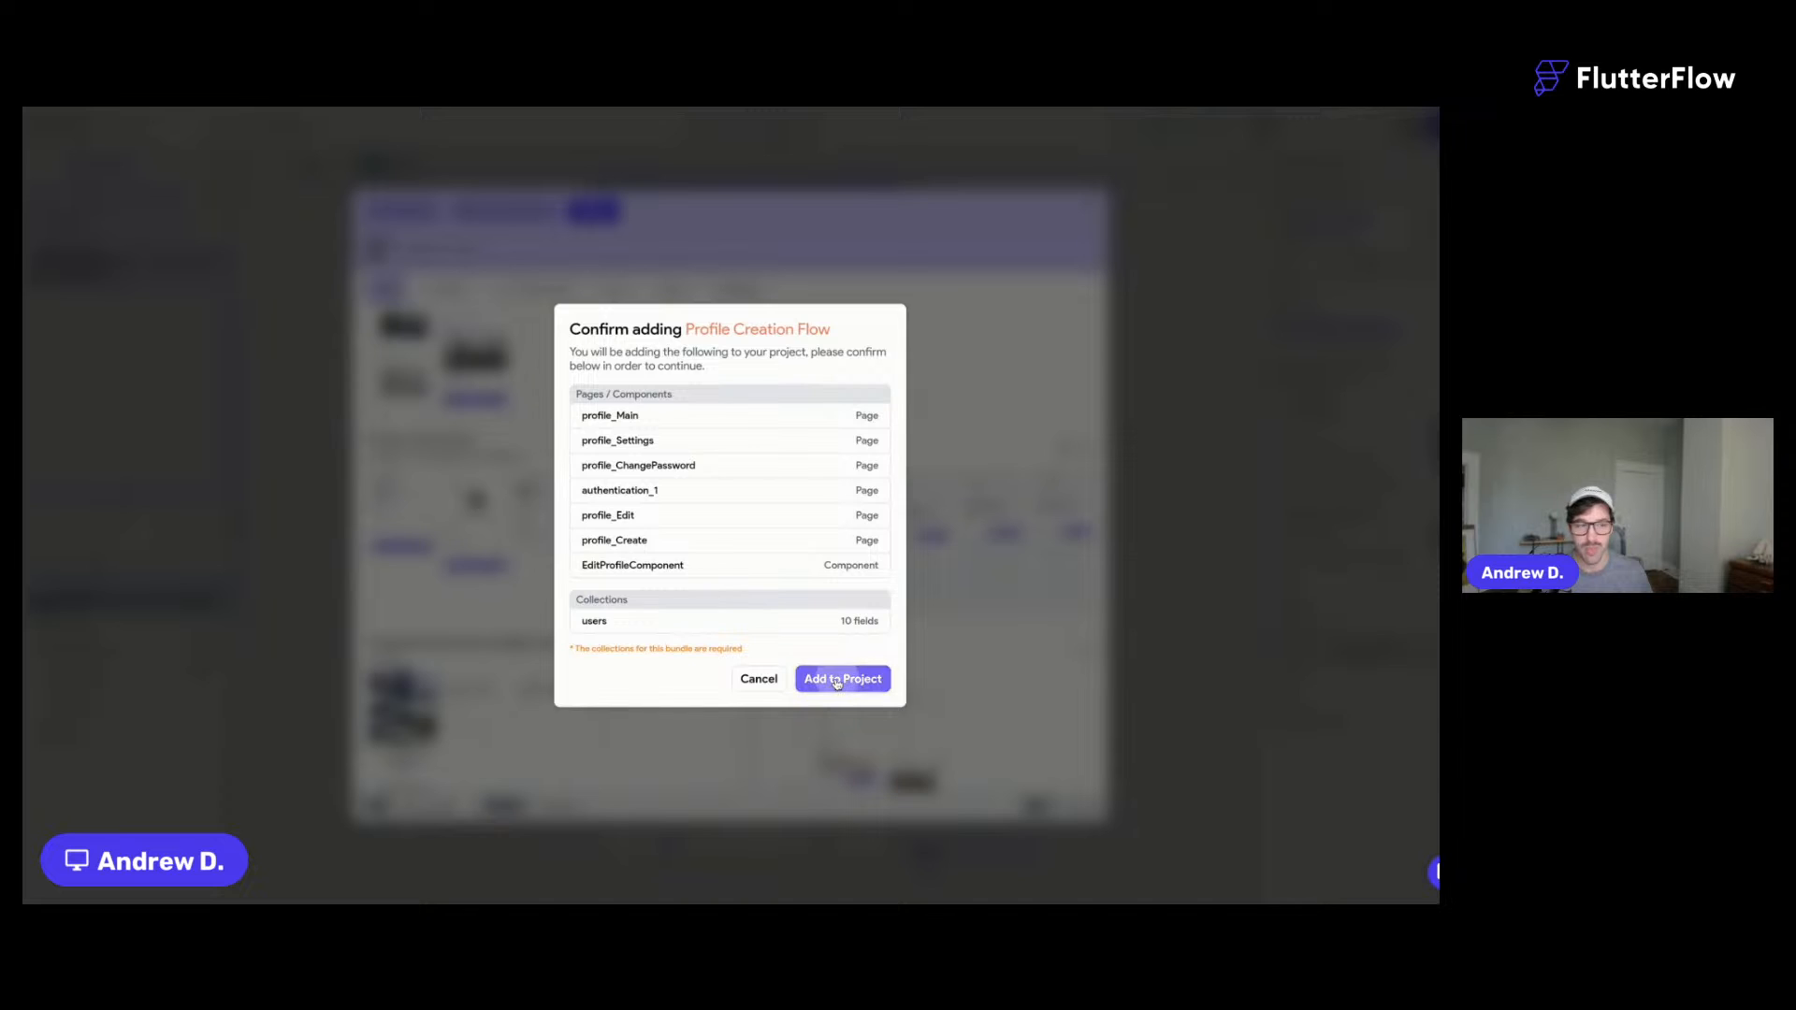
{"action": "left_click", "coordinate": [846, 548]}
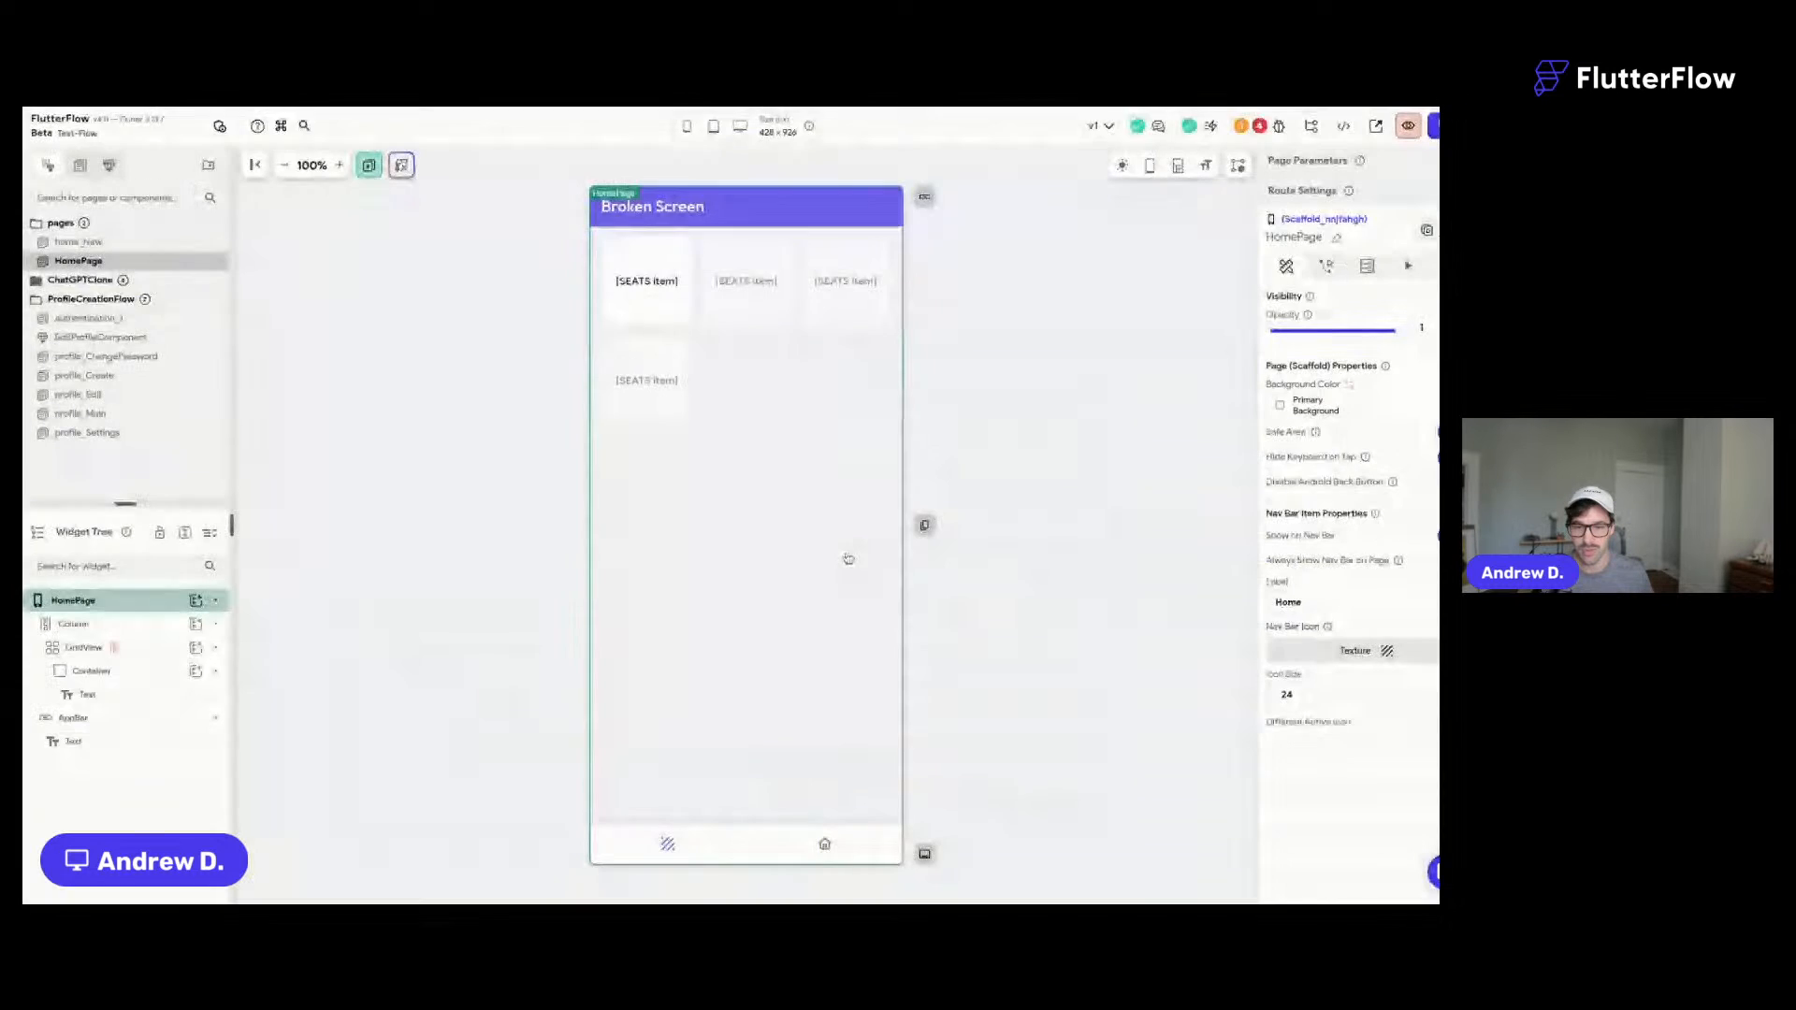
- Preview authentication_1, EditProfileComponent and profile_Create, Edit, Main and Settings, then reload the editor
{"action": "left_click", "coordinate": [131, 319]}
{"action": "left_click", "coordinate": [148, 339]}
{"action": "left_click", "coordinate": [148, 376]}
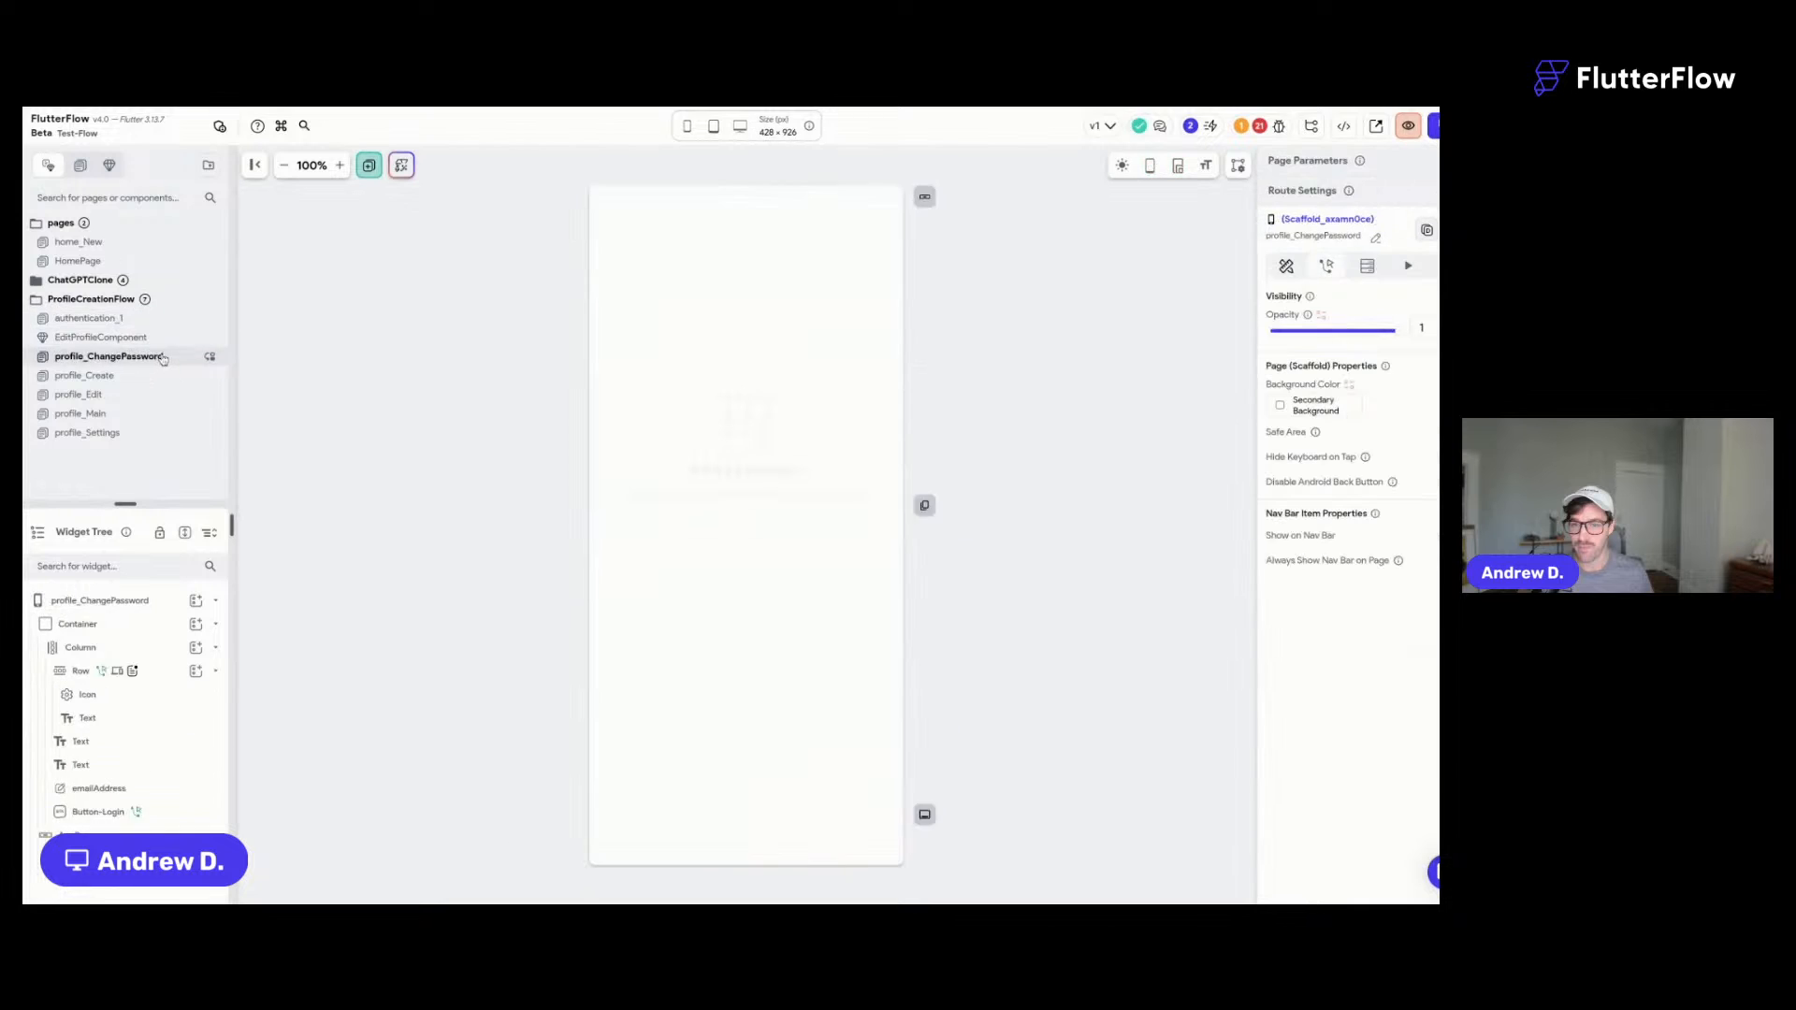
{"action": "left_click", "coordinate": [148, 395]}
{"action": "left_click", "coordinate": [148, 413]}
{"action": "left_click", "coordinate": [148, 433]}
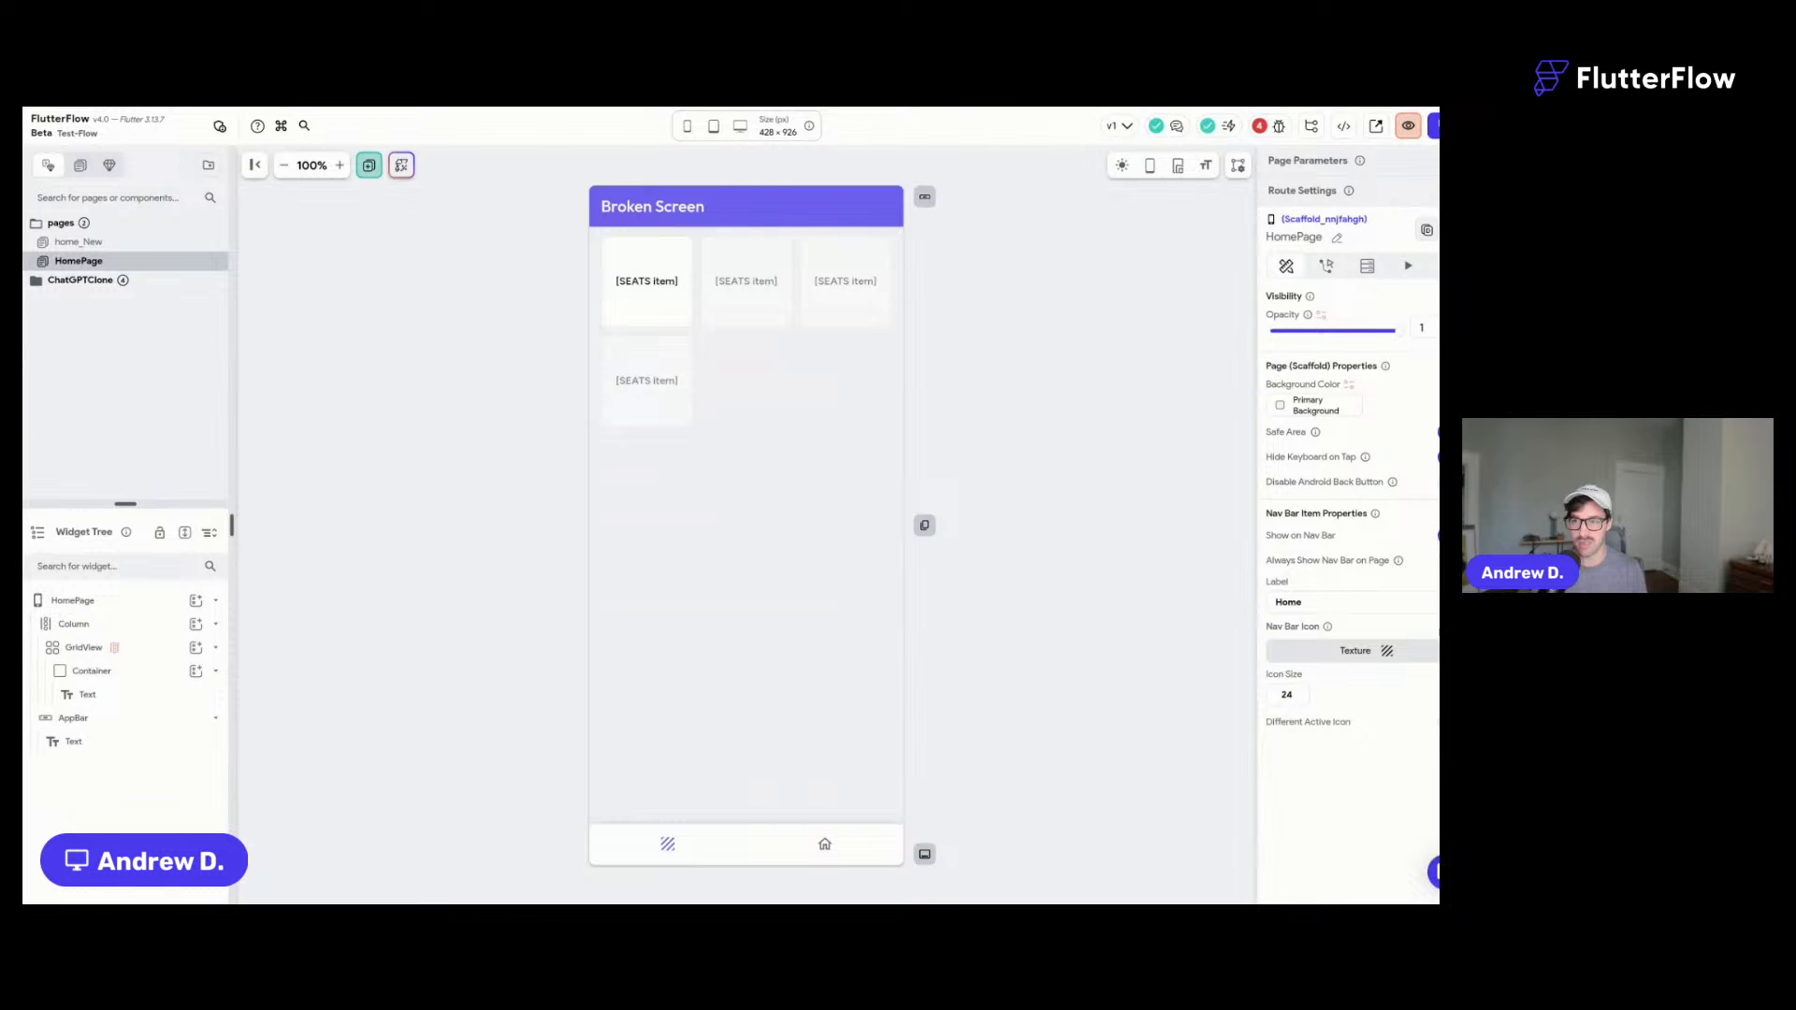
{"action": "key", "text": "super+r"}
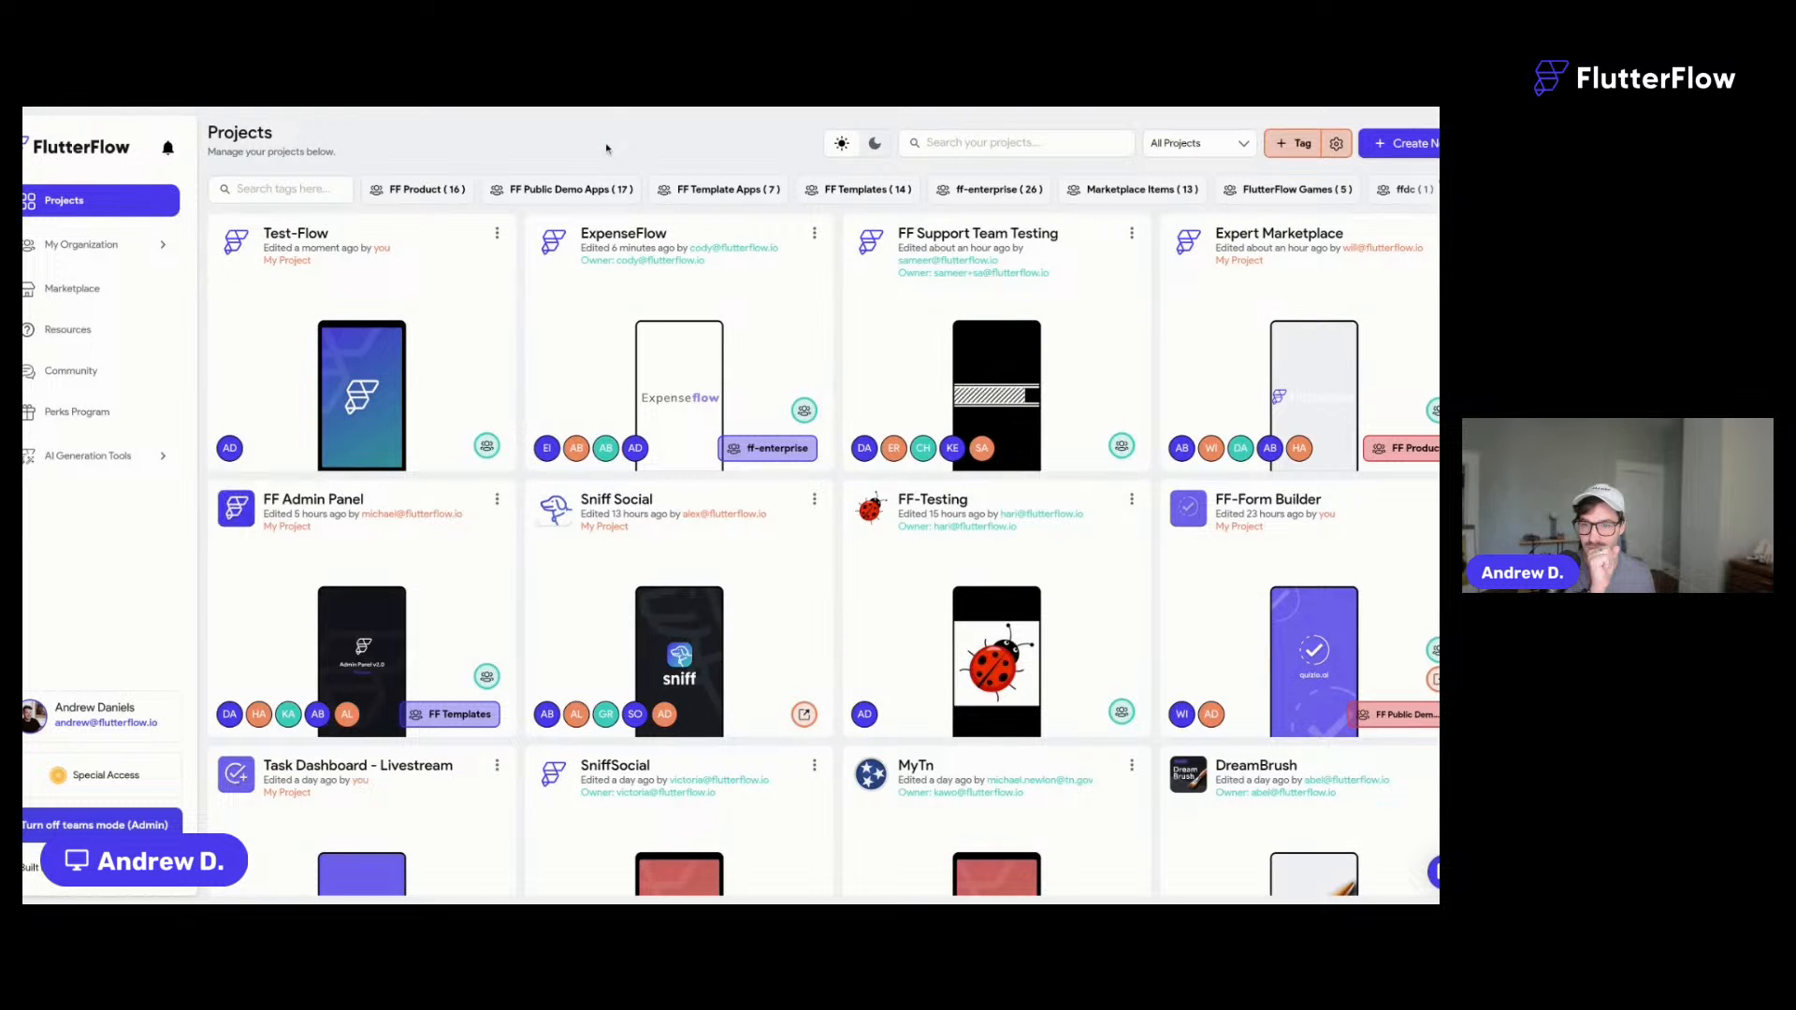
{"action": "left_click", "coordinate": [371, 270]}
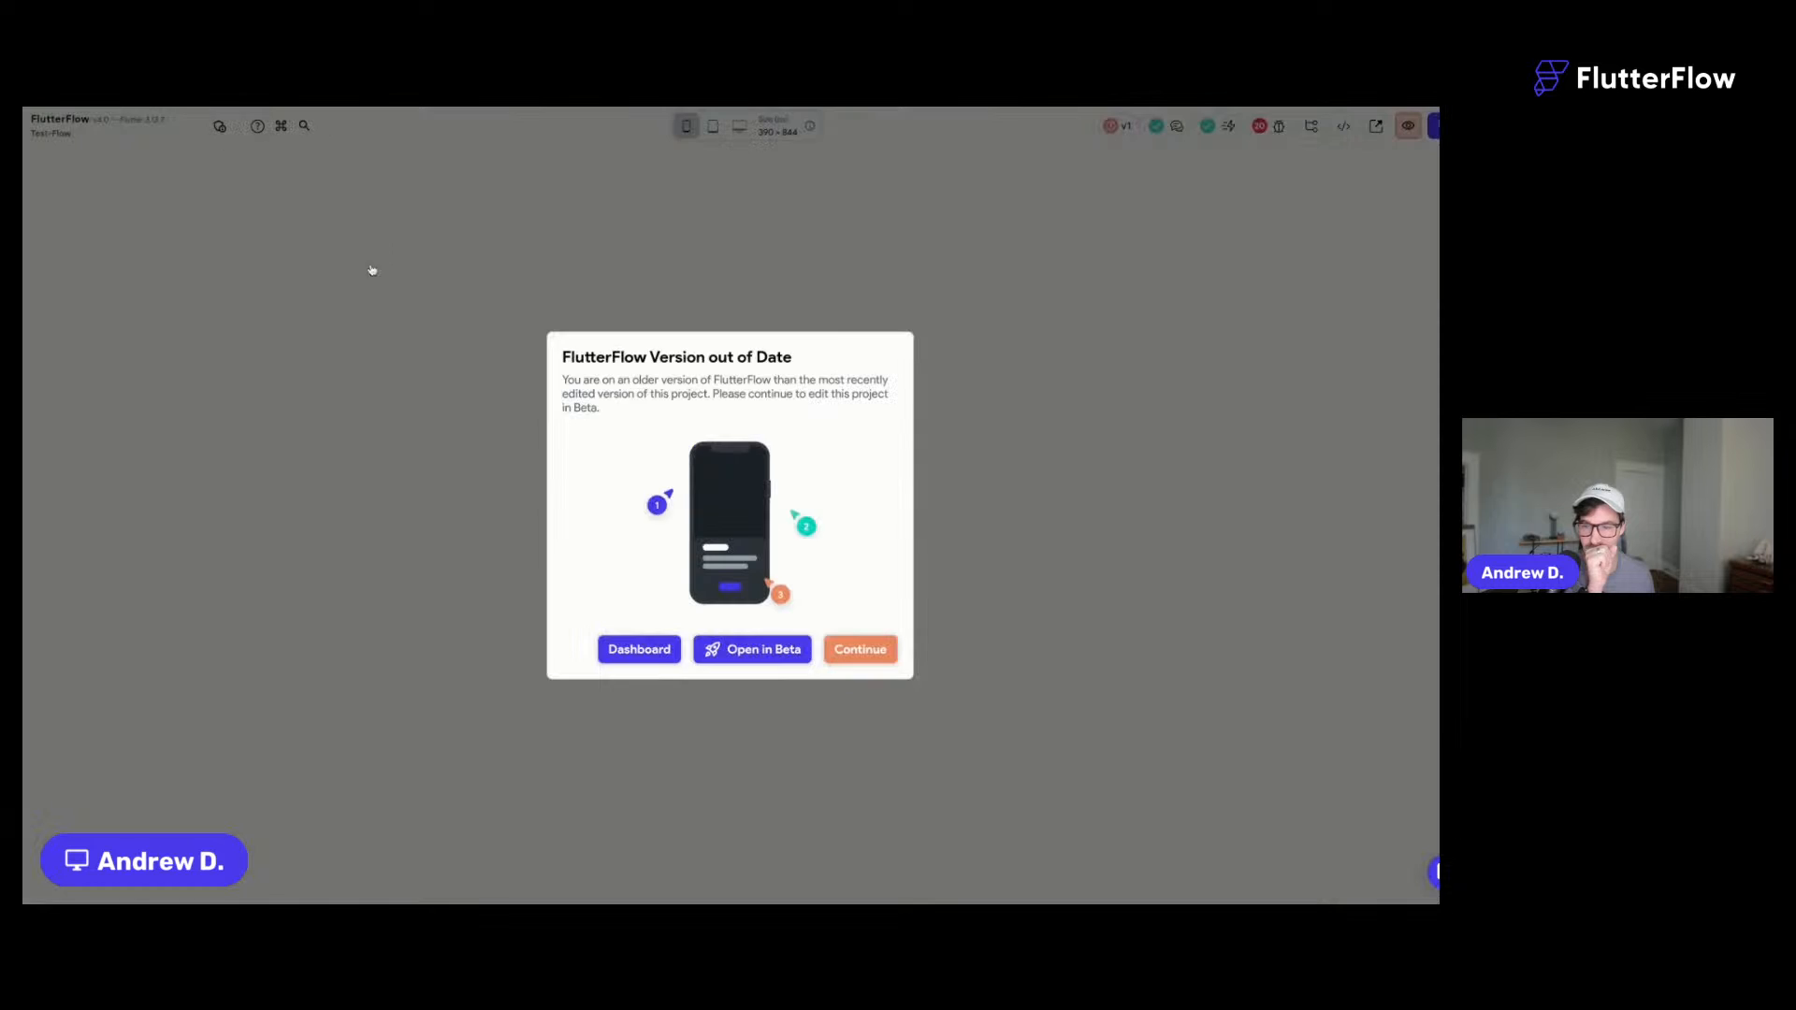
{"action": "left_click", "coordinate": [854, 654]}
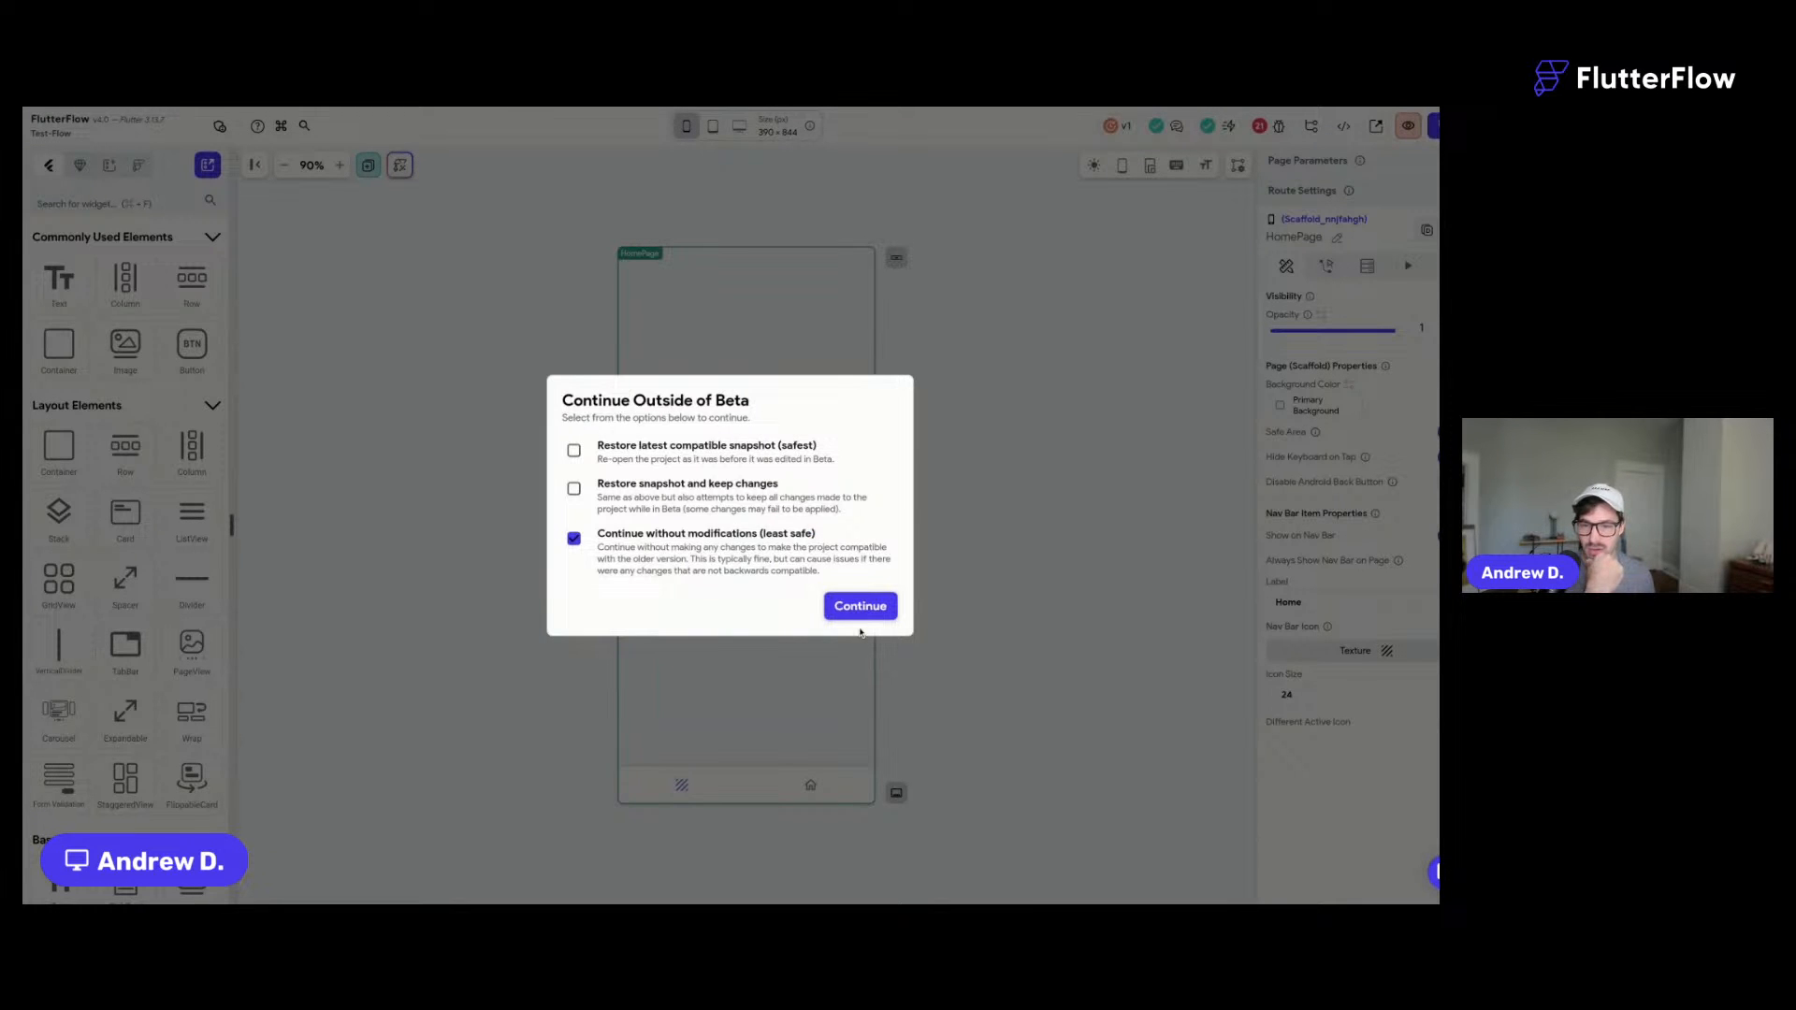
{"action": "left_click", "coordinate": [859, 608]}
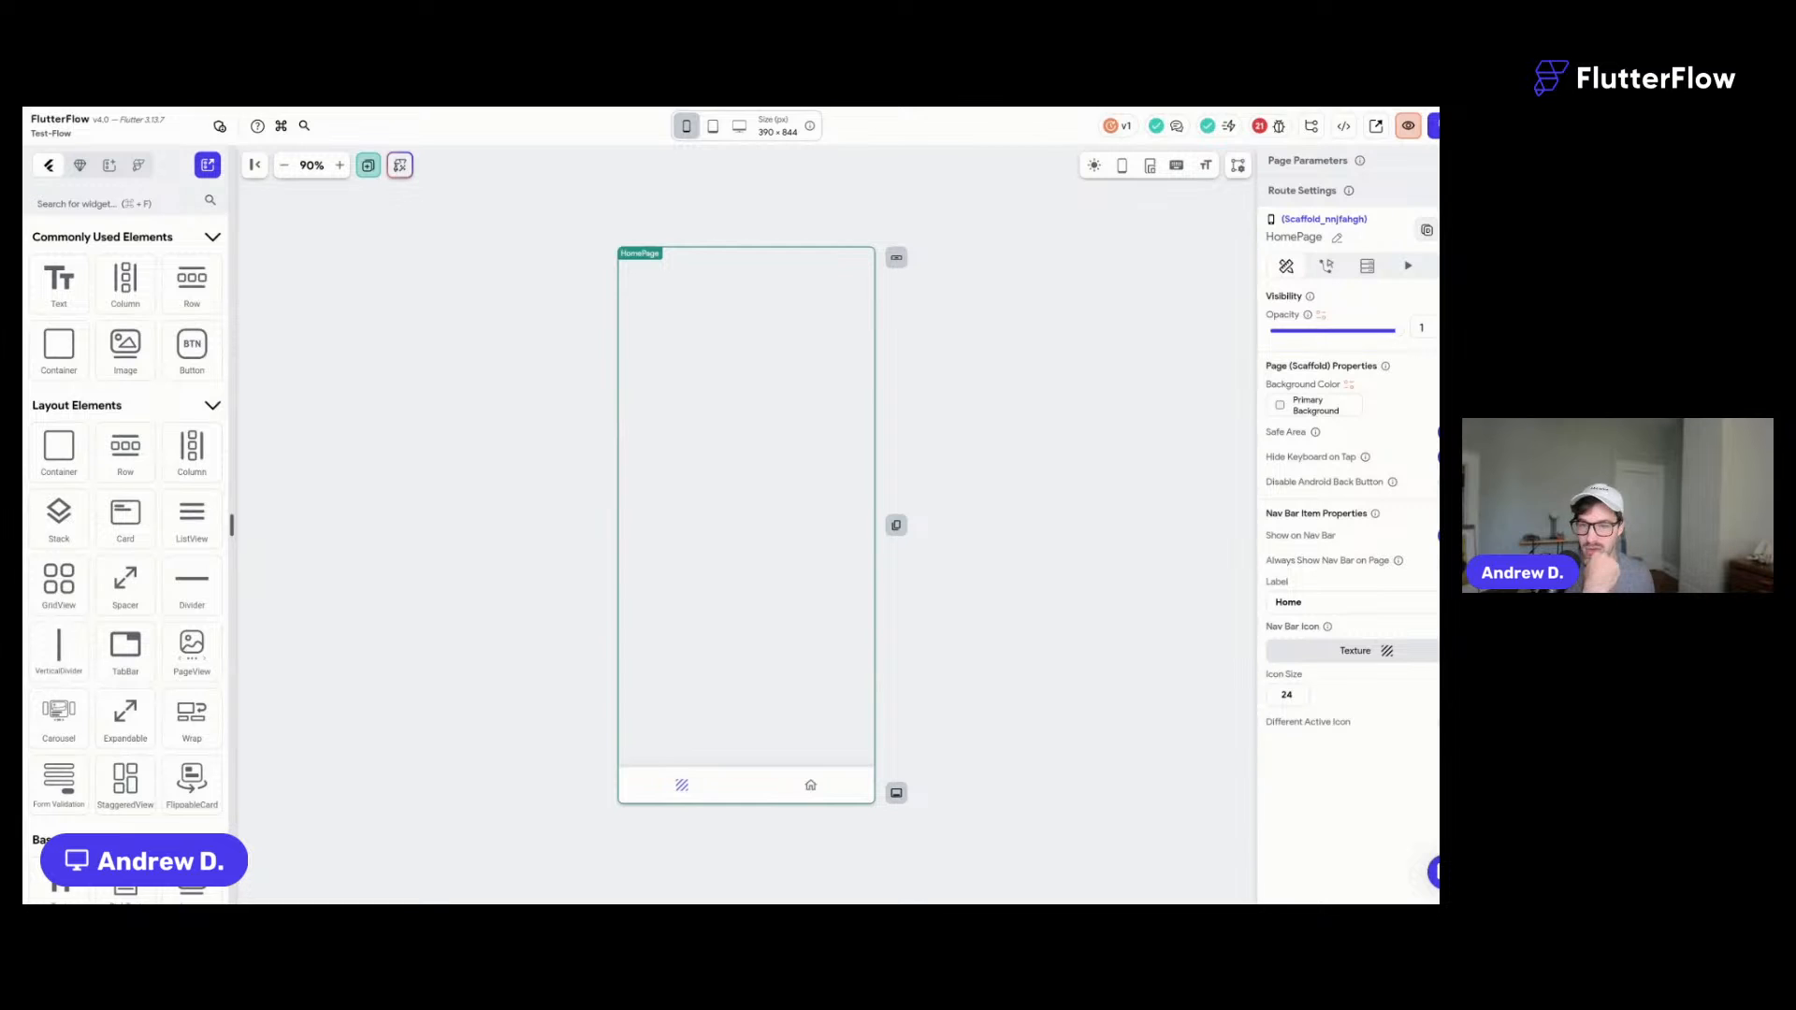
{"action": "left_click", "coordinate": [89, 290]}
{"action": "left_click", "coordinate": [82, 337]}
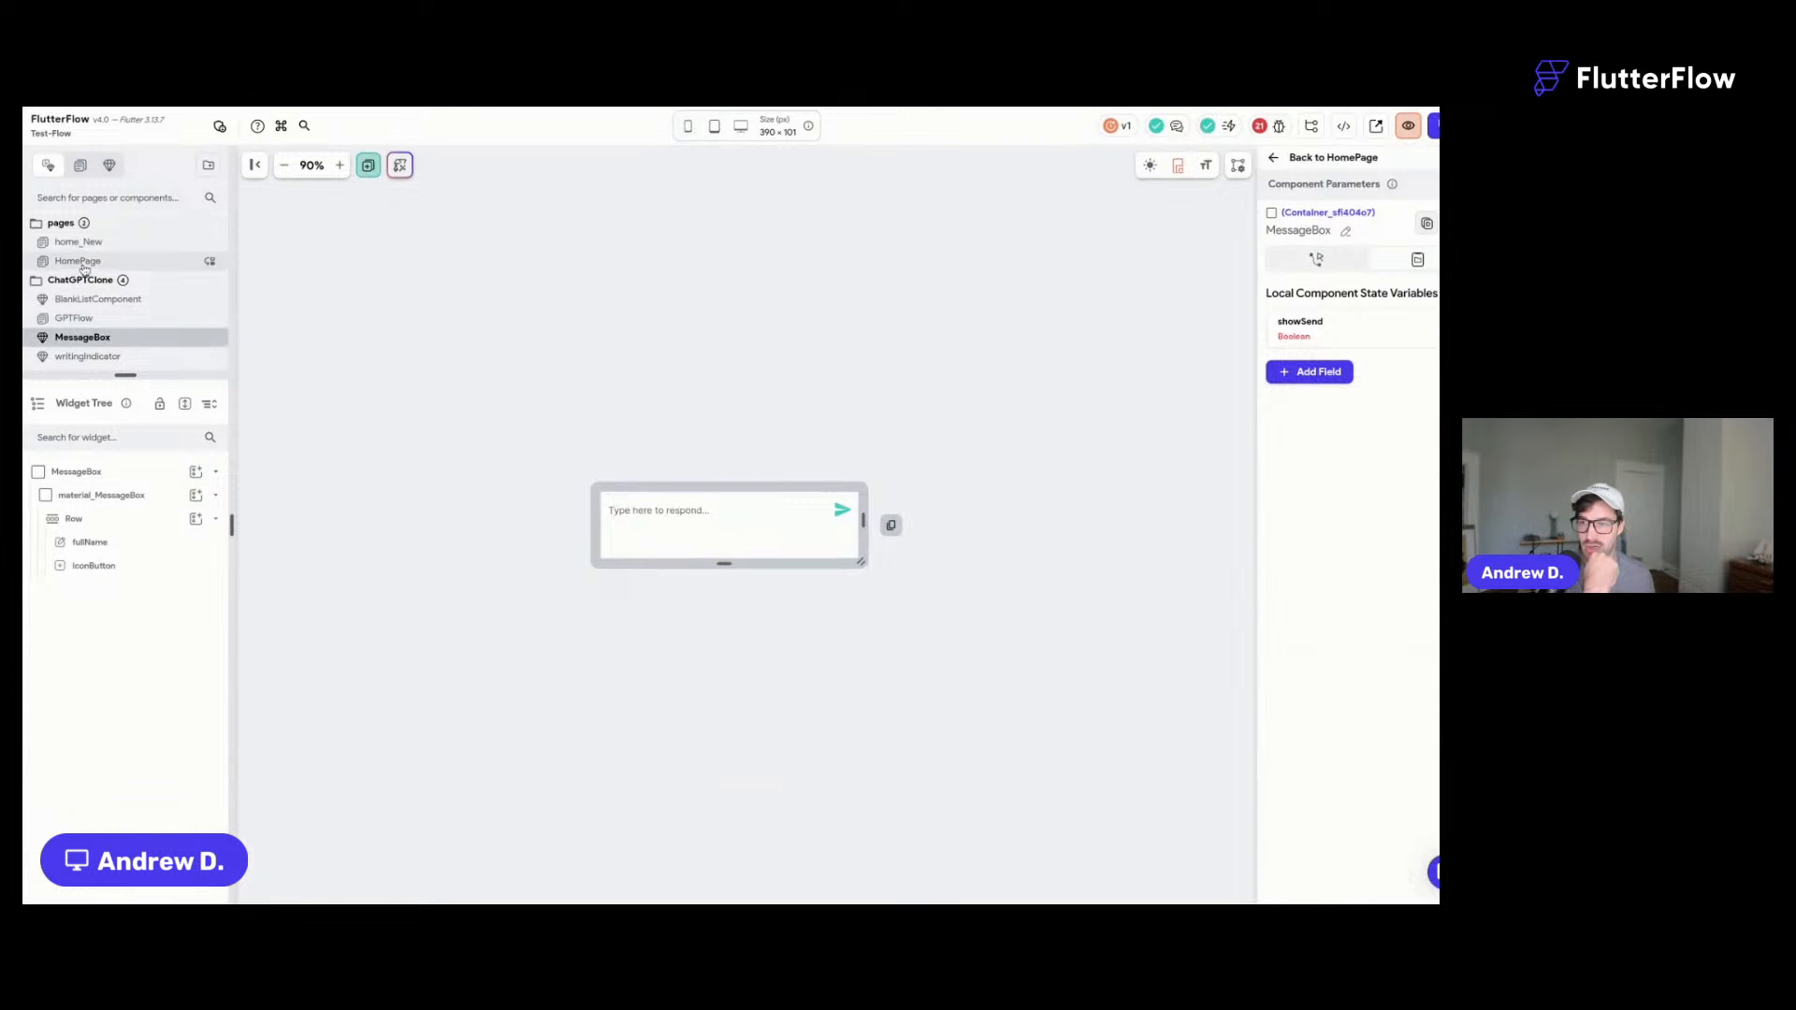
{"action": "left_click", "coordinate": [84, 279]}
{"action": "left_click", "coordinate": [103, 242]}
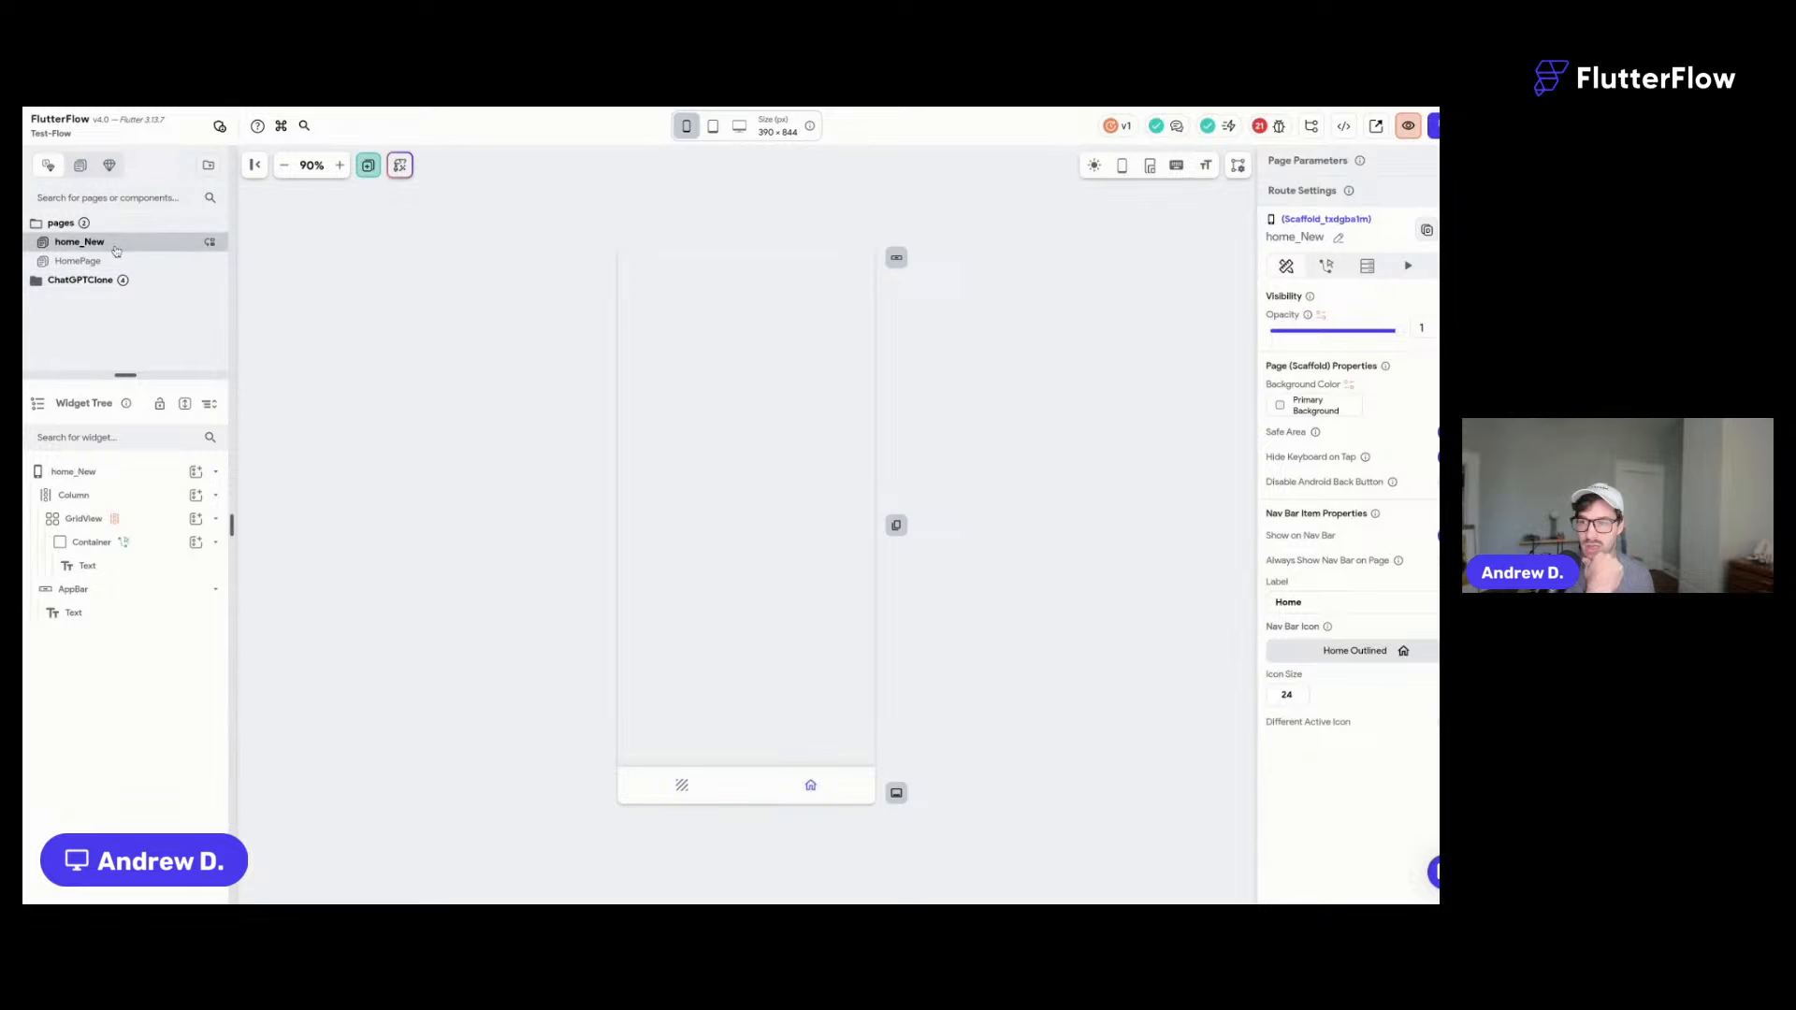
{"action": "left_click", "coordinate": [110, 261]}
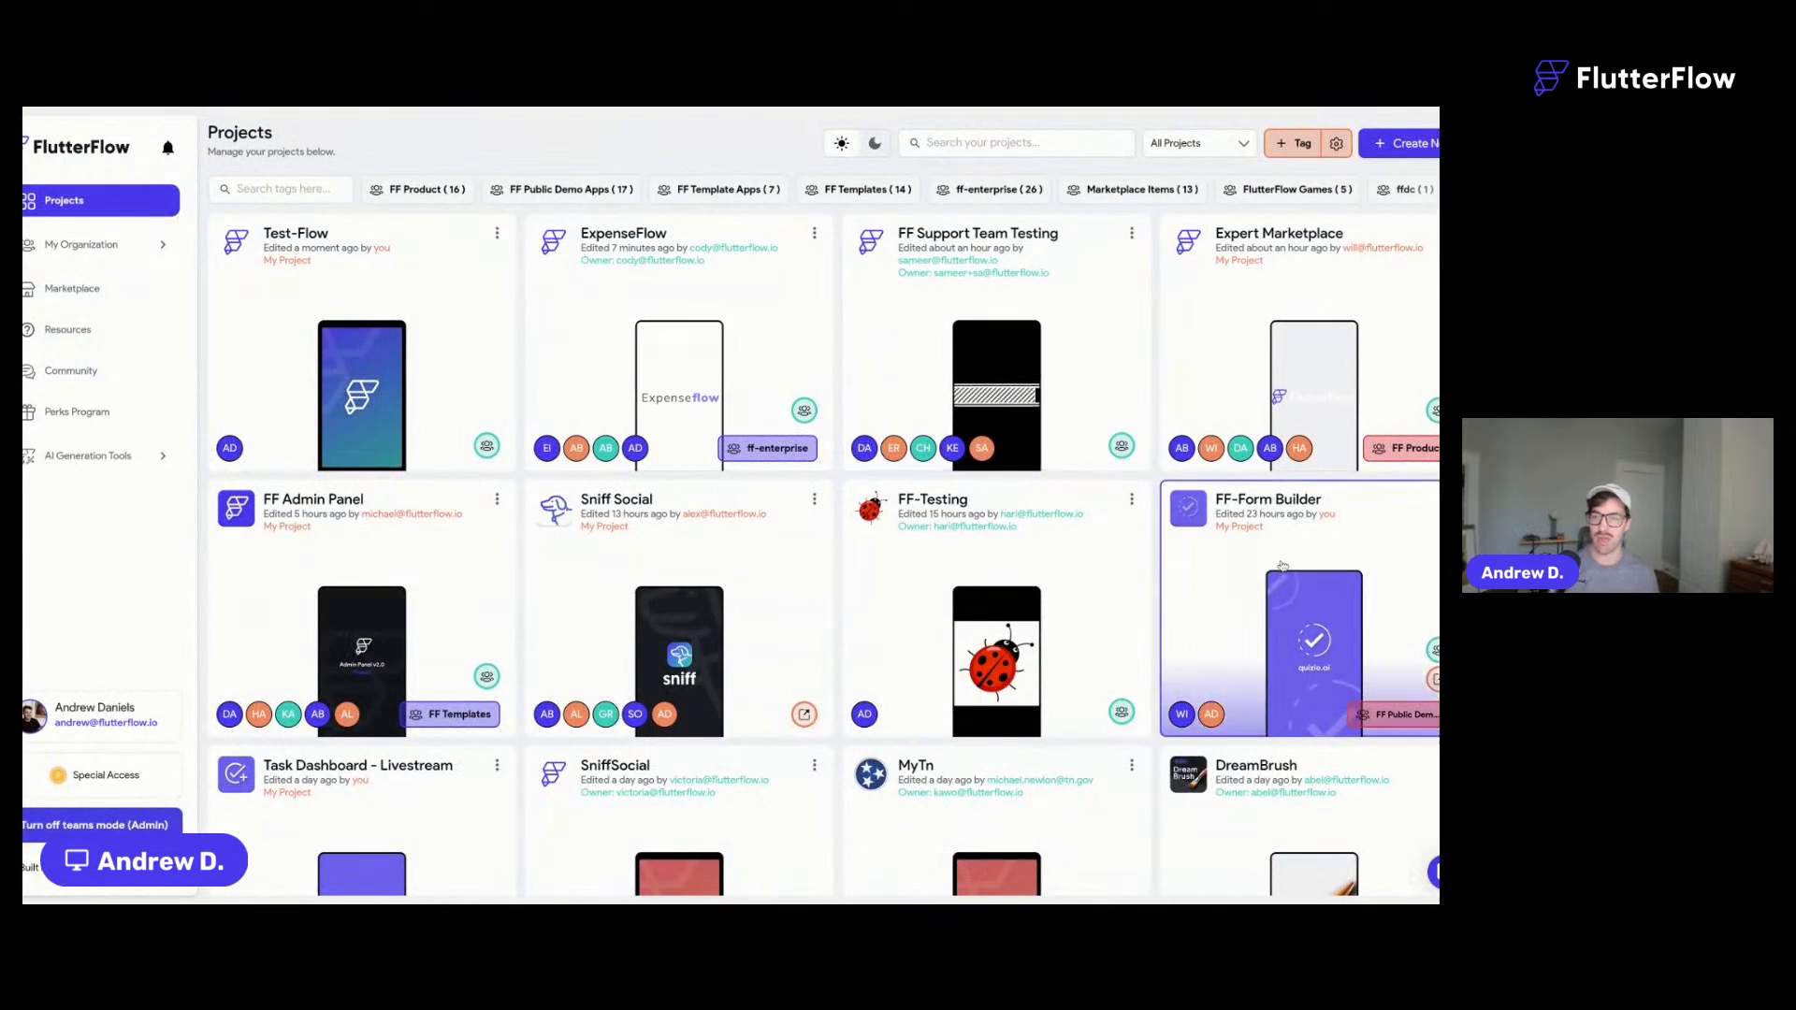
{"action": "scroll", "coordinate": [1283, 566], "scroll_direction": "down", "scroll_amount": 5}
{"action": "scroll", "coordinate": [1282, 566], "scroll_direction": "up", "scroll_amount": 5}
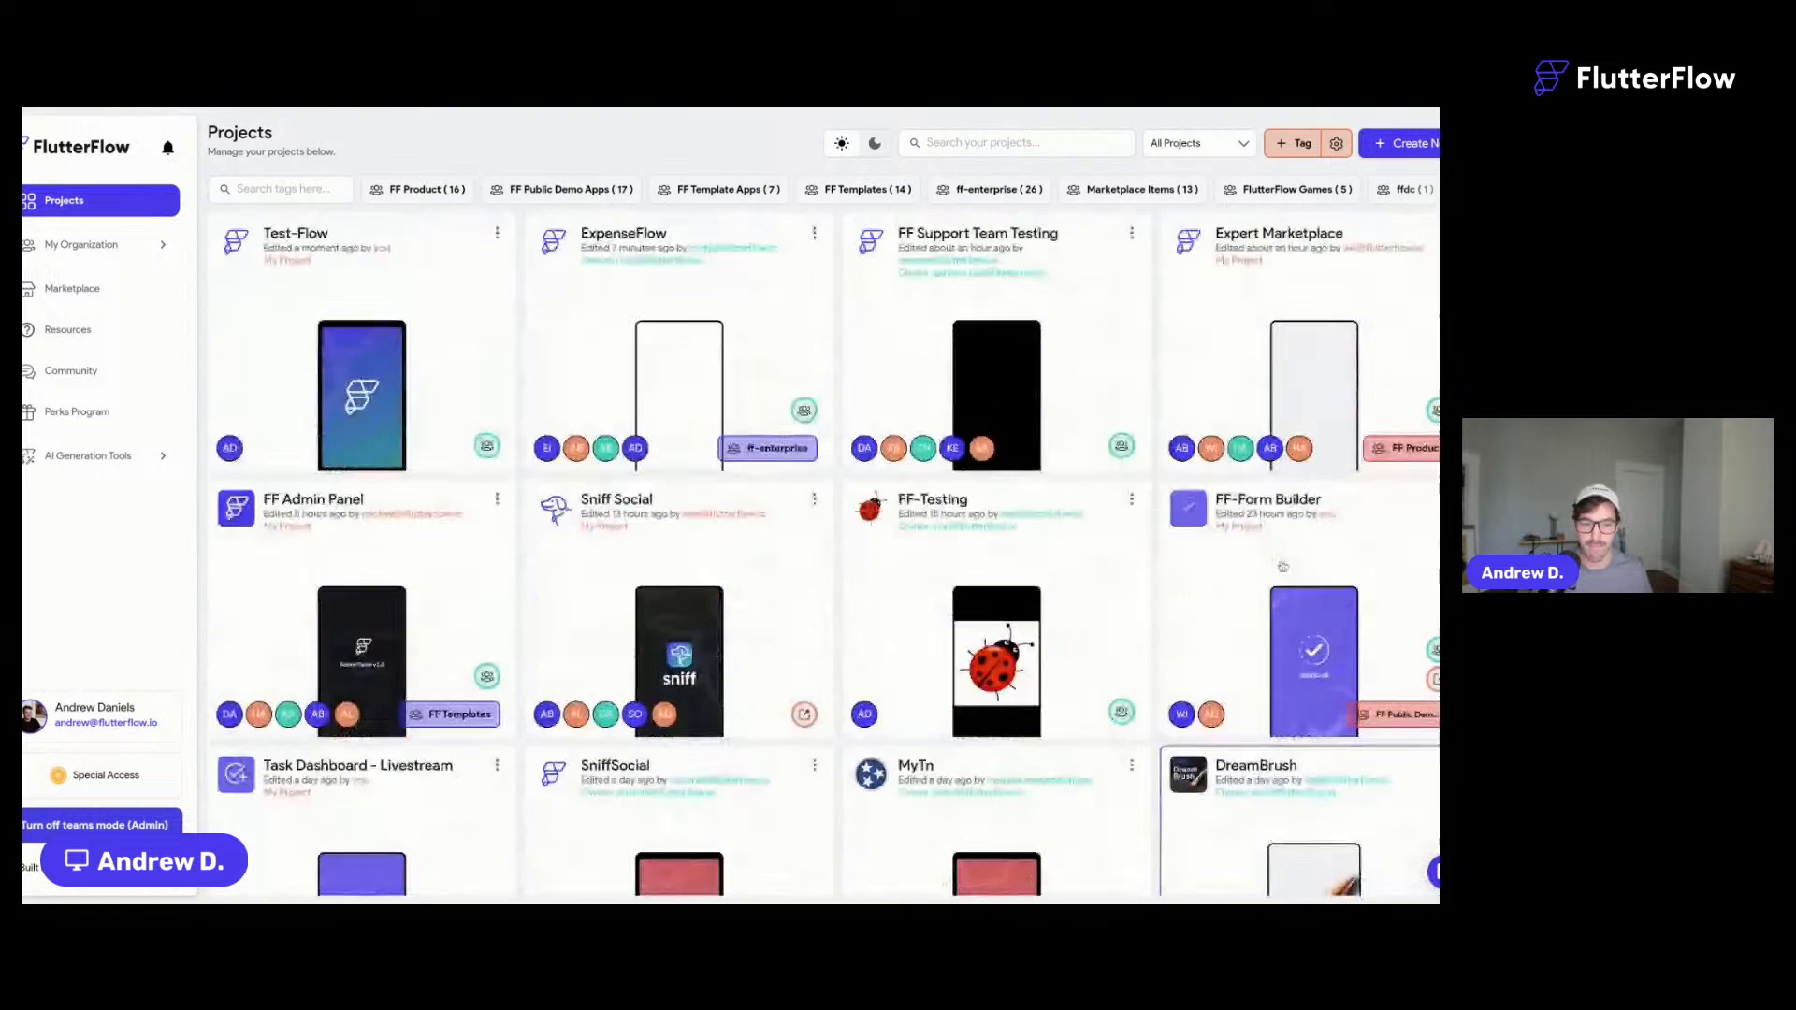
- Create a new blank app project named 'Livestream-Flows'
{"action": "left_click", "coordinate": [1409, 146]}
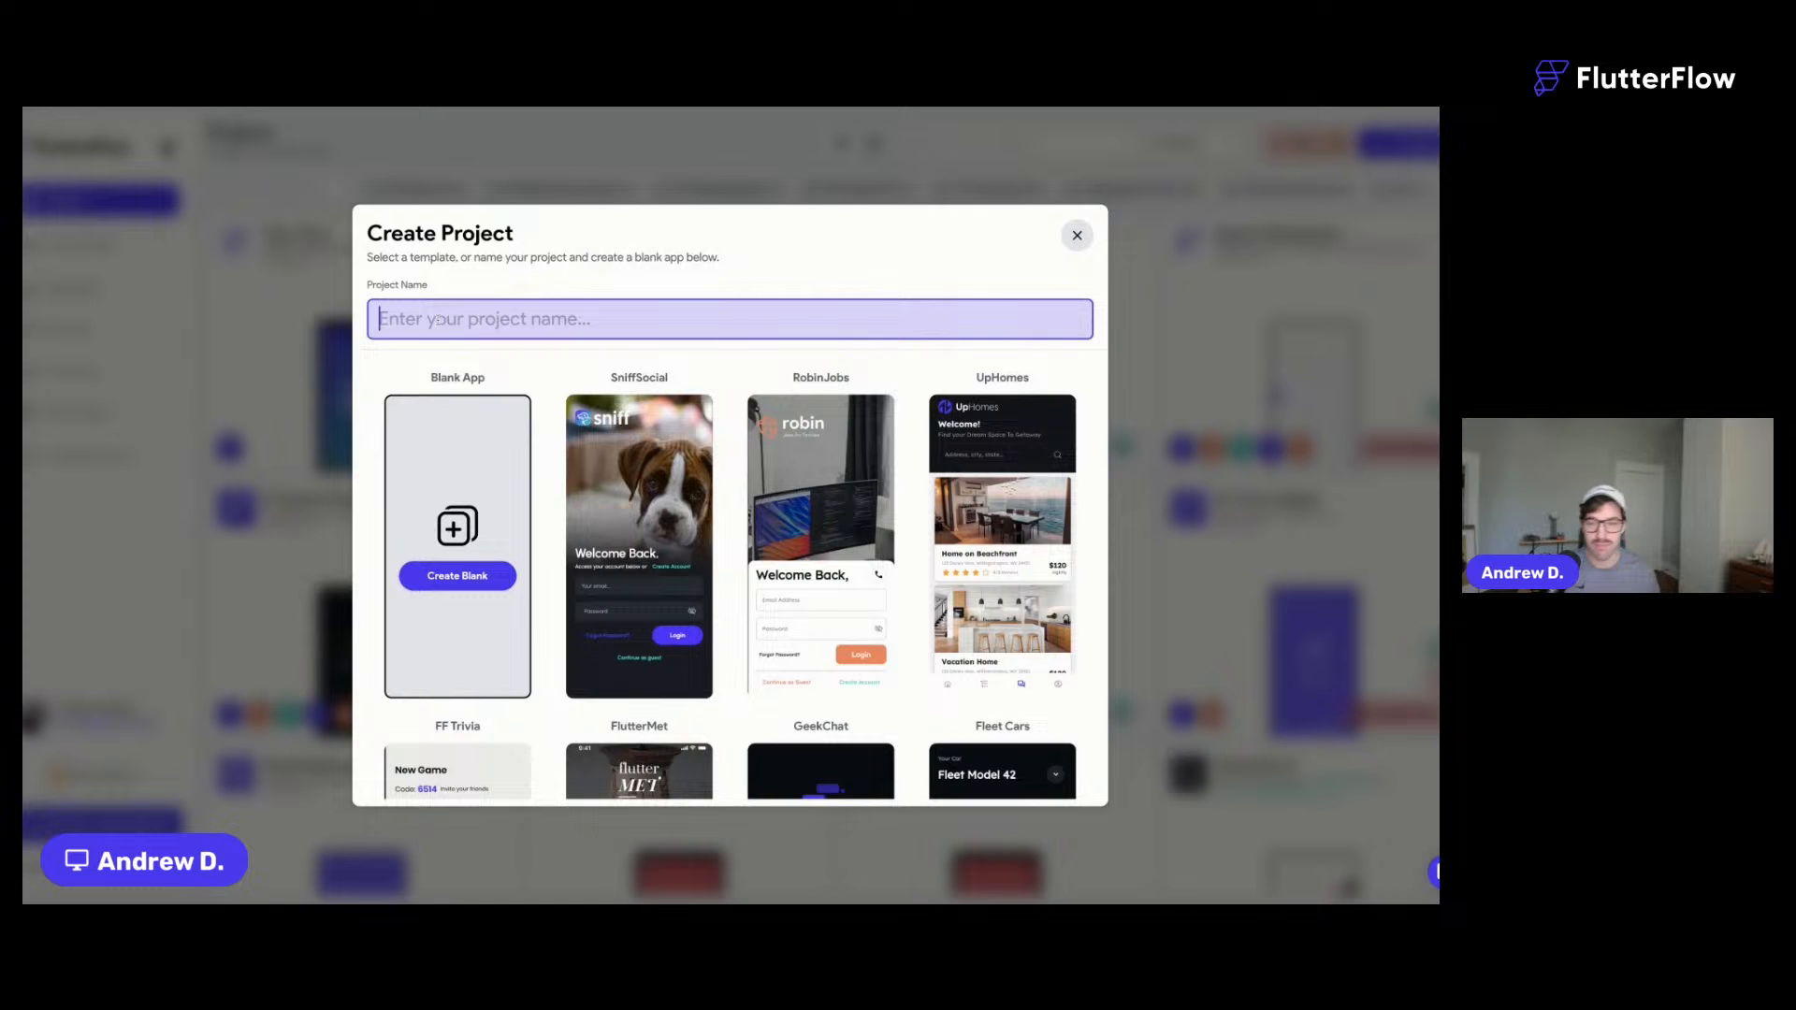
{"action": "type", "text": "E"}
{"action": "key", "text": "BackSpace"}
{"action": "type", "text": "LLivestream"}
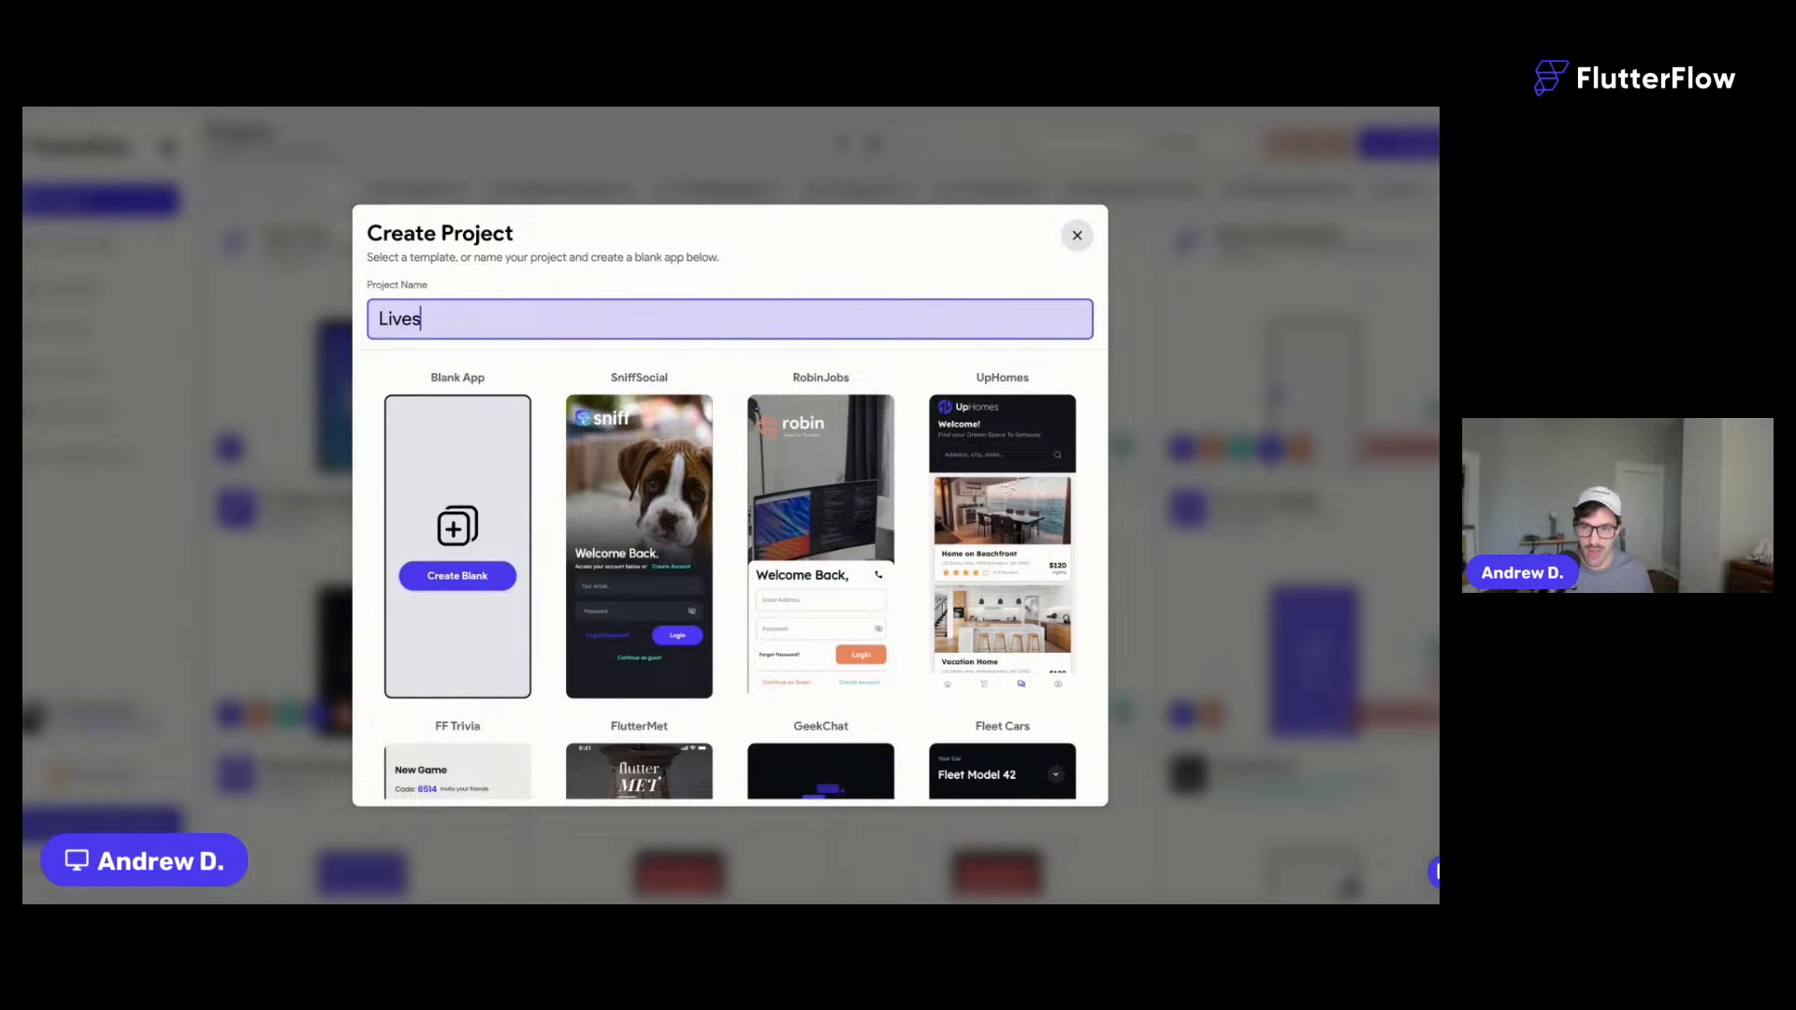
{"action": "type", "text": "-Flows"}
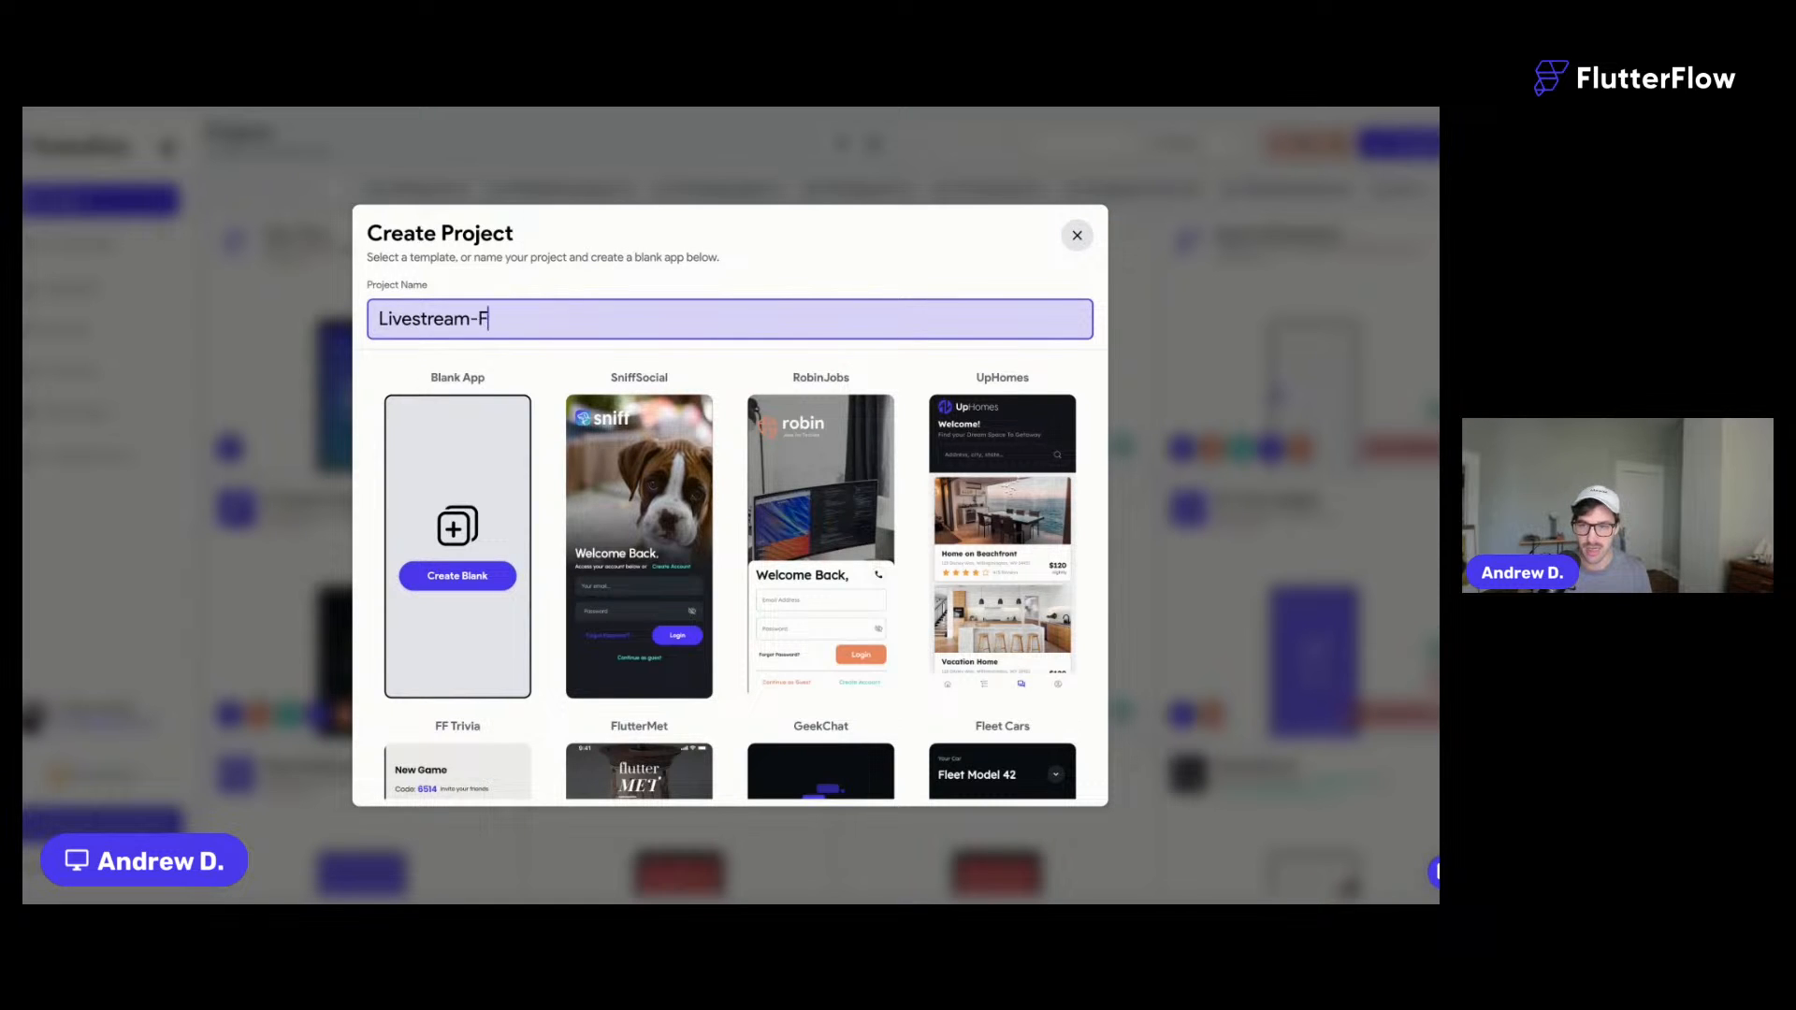
{"action": "left_click", "coordinate": [468, 577]}
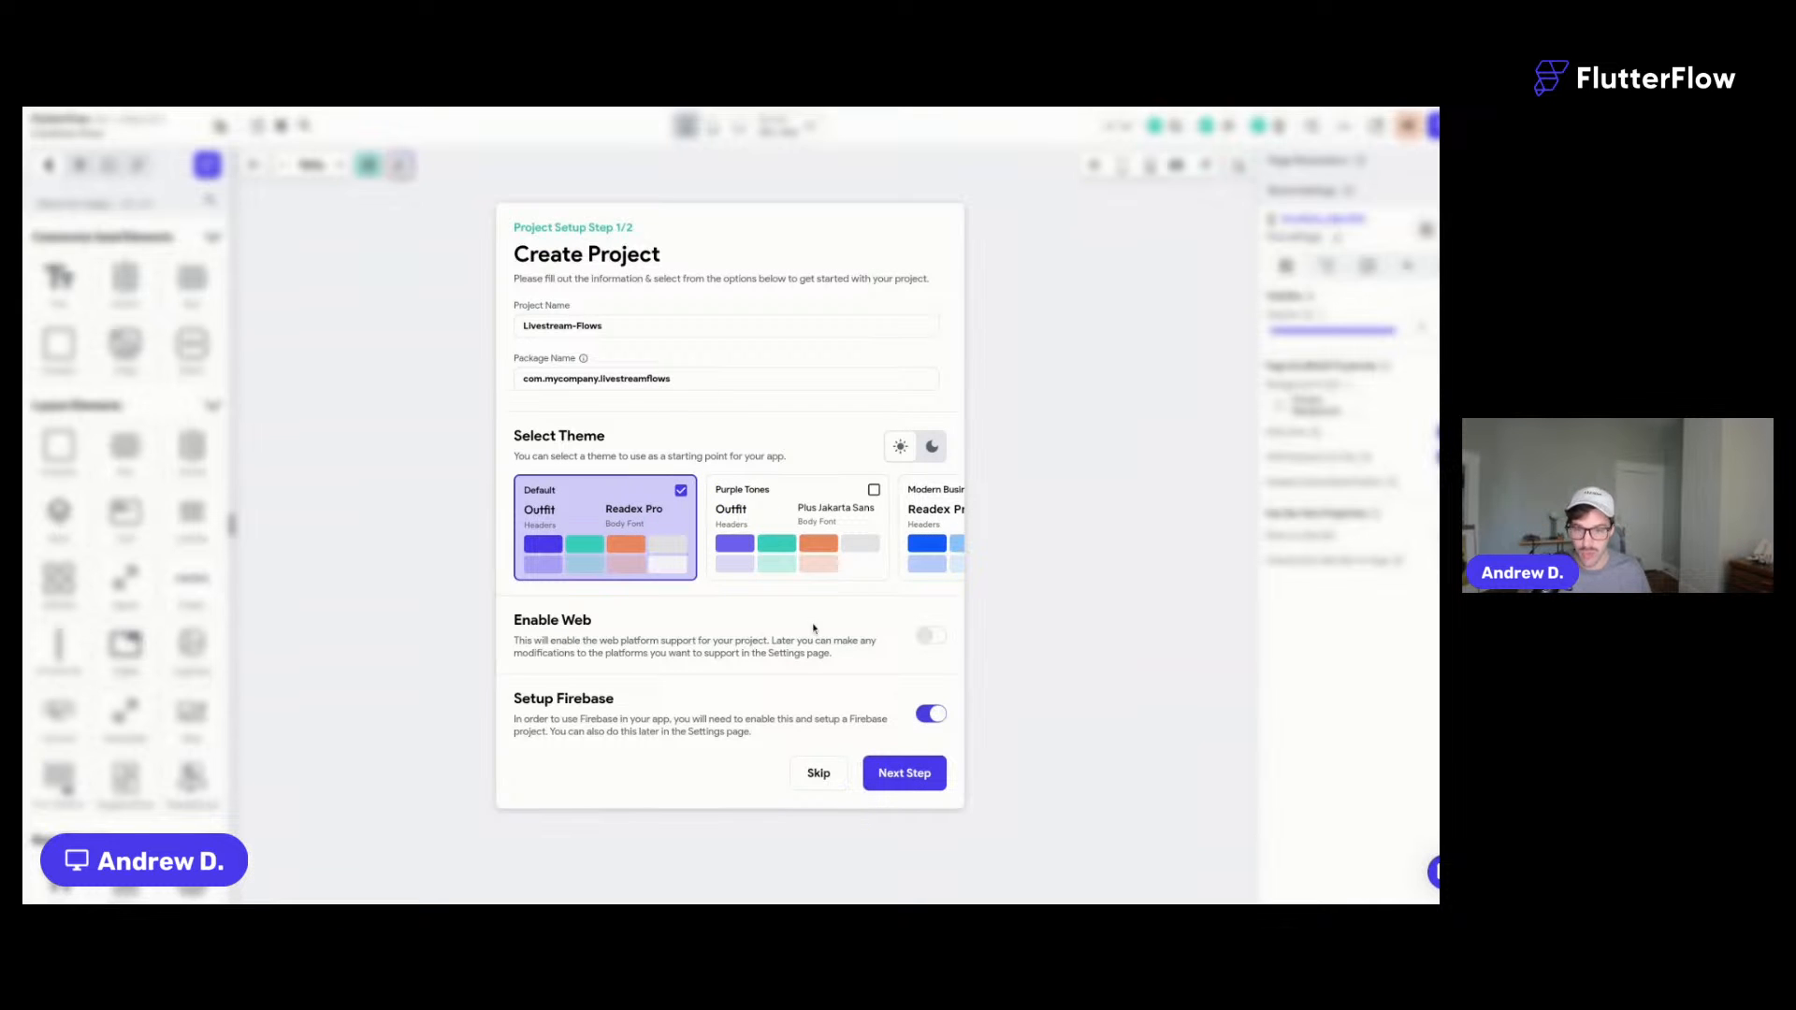
- Enable web support and choose the Purple Tones theme for the project
{"action": "left_click", "coordinate": [930, 636]}
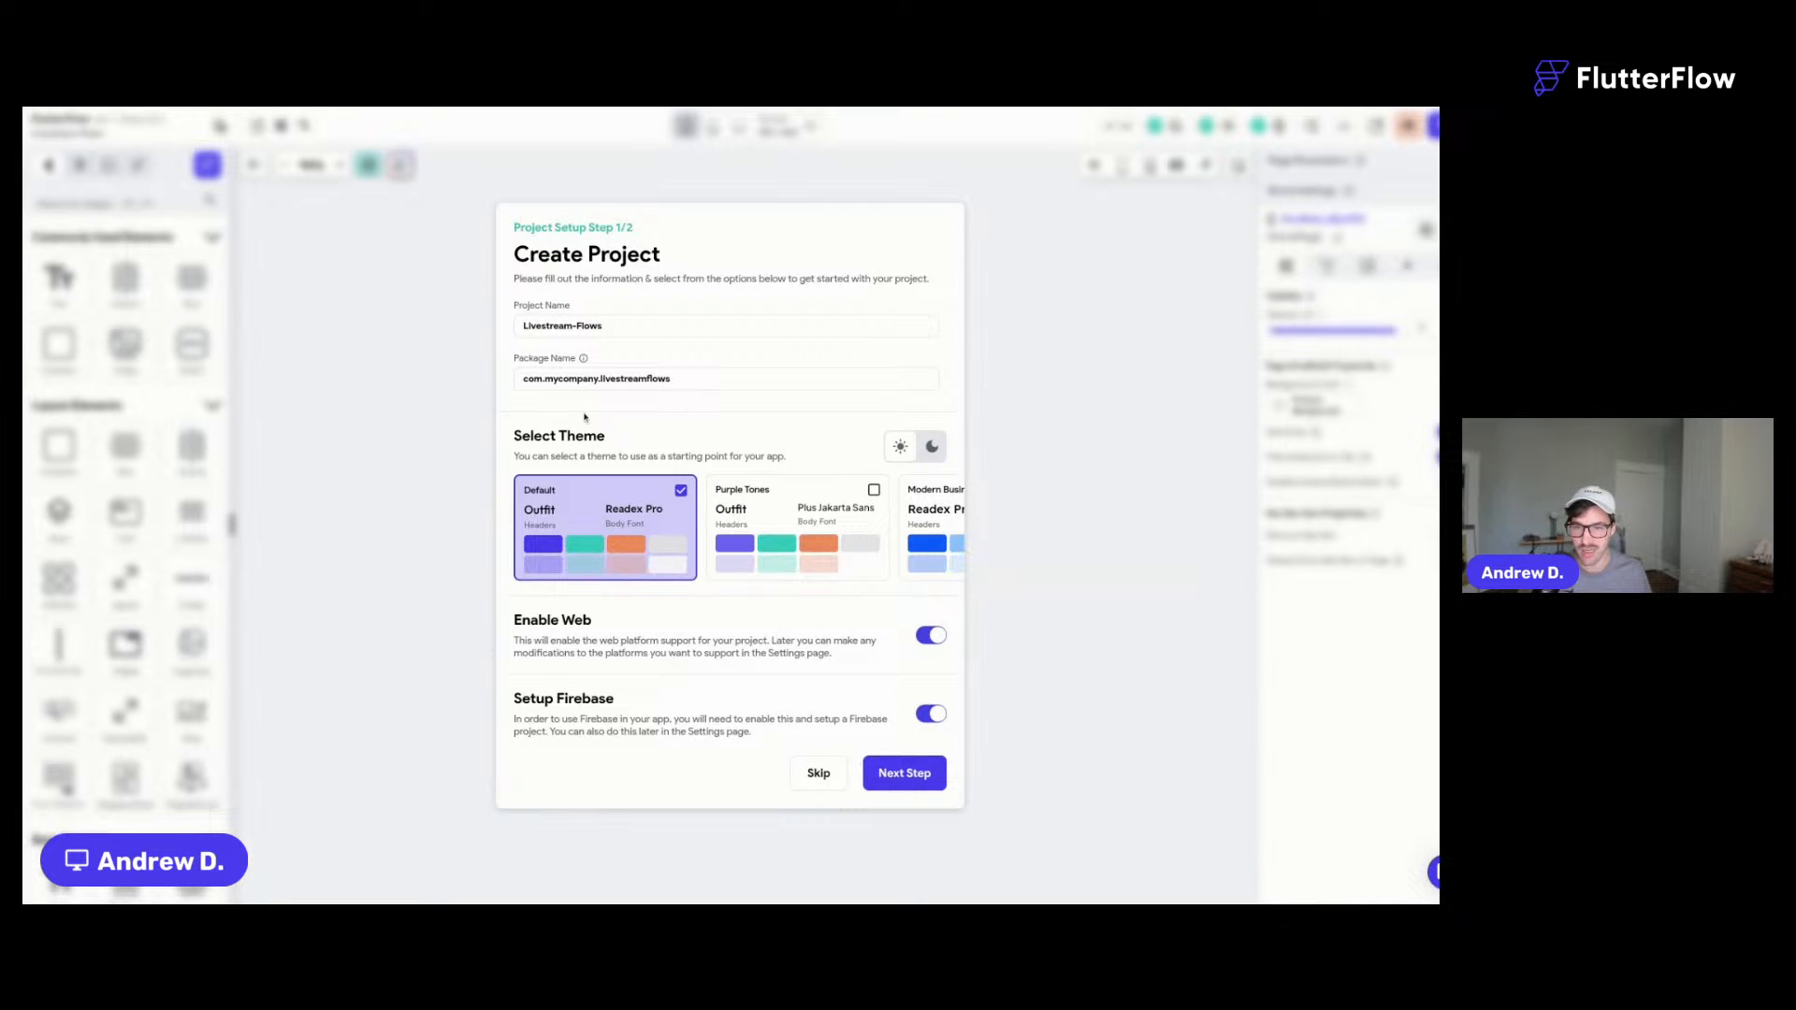
{"action": "left_click", "coordinate": [870, 489]}
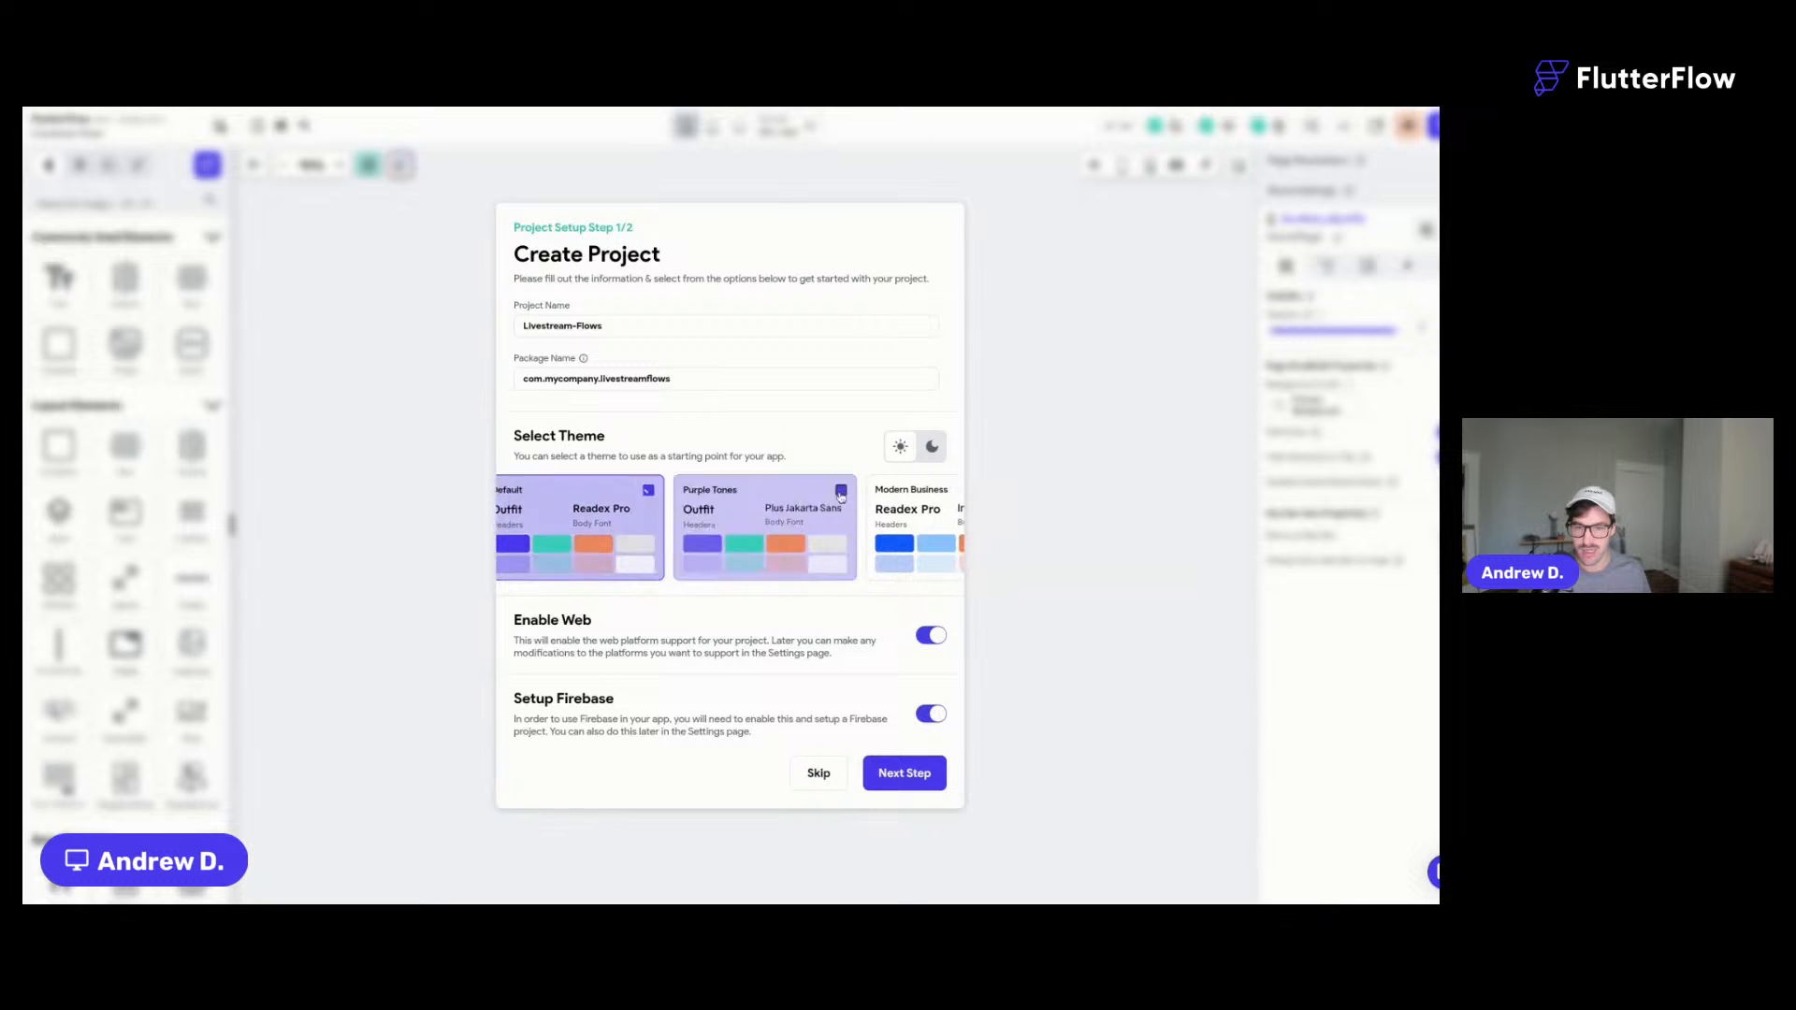
{"action": "left_click", "coordinate": [905, 779]}
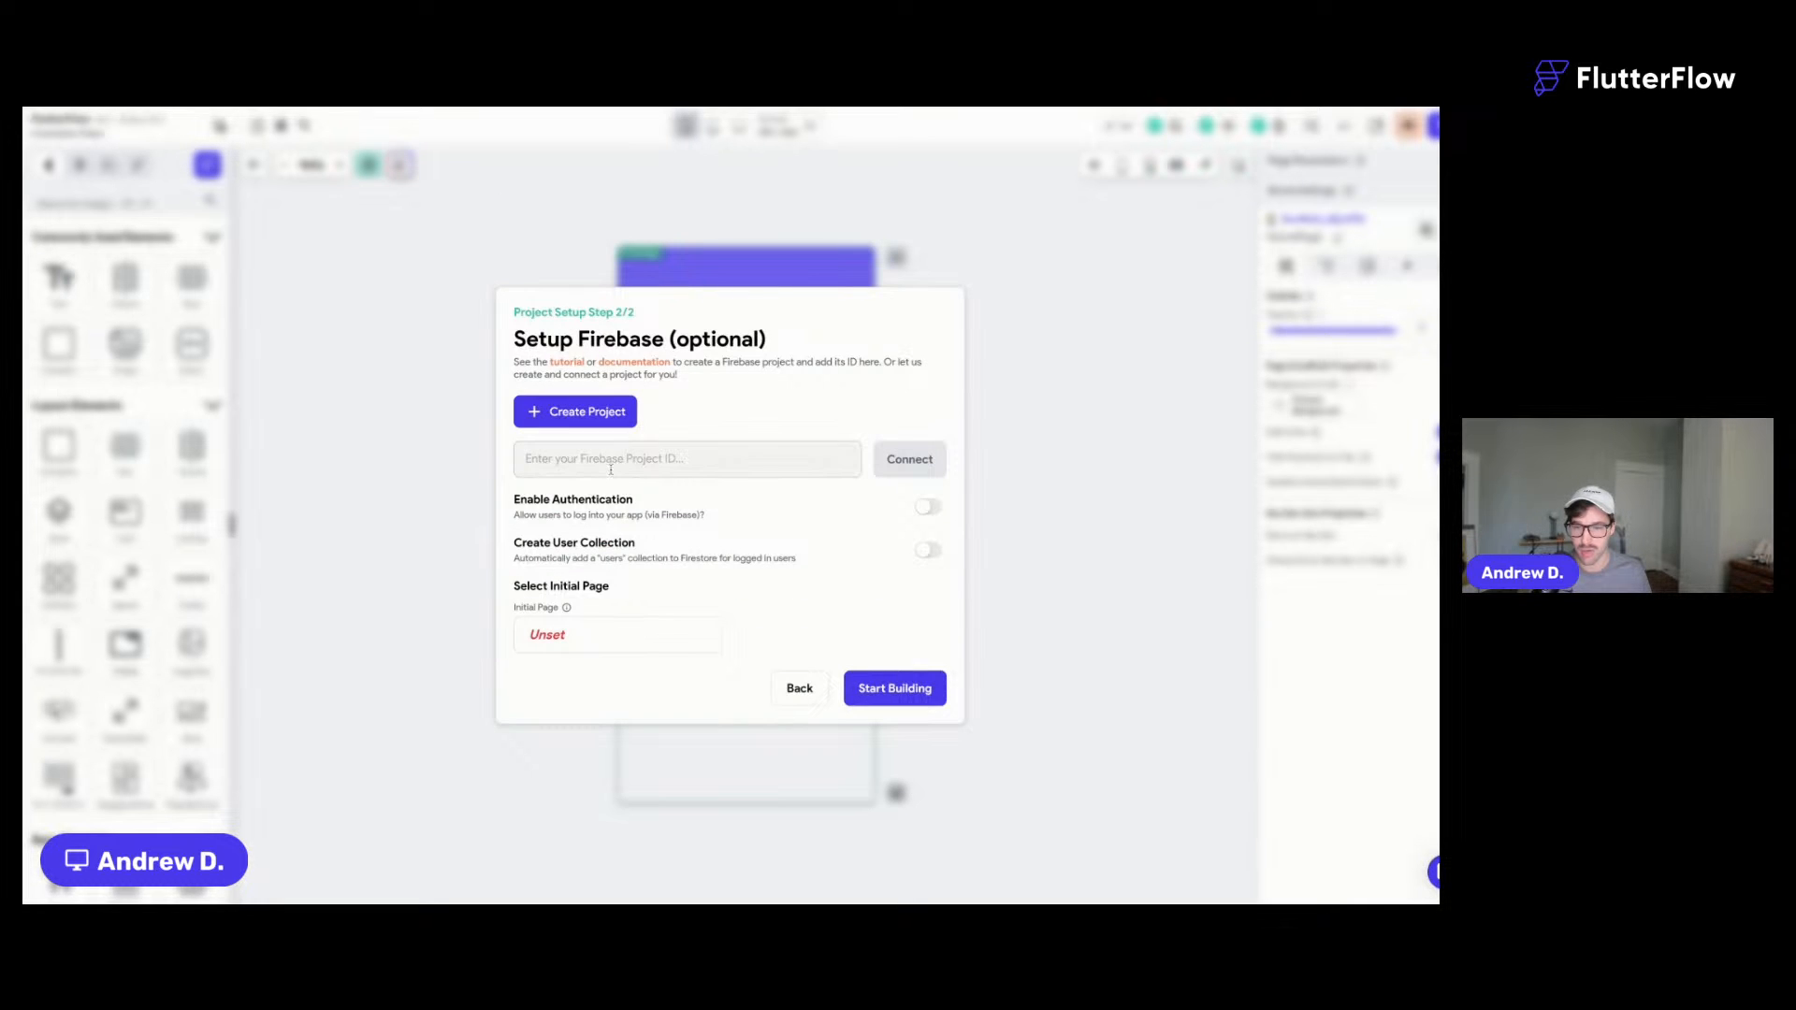
- Connect the existing ff-flows Firebase project instead of creating a new one
{"action": "left_click", "coordinate": [607, 413]}
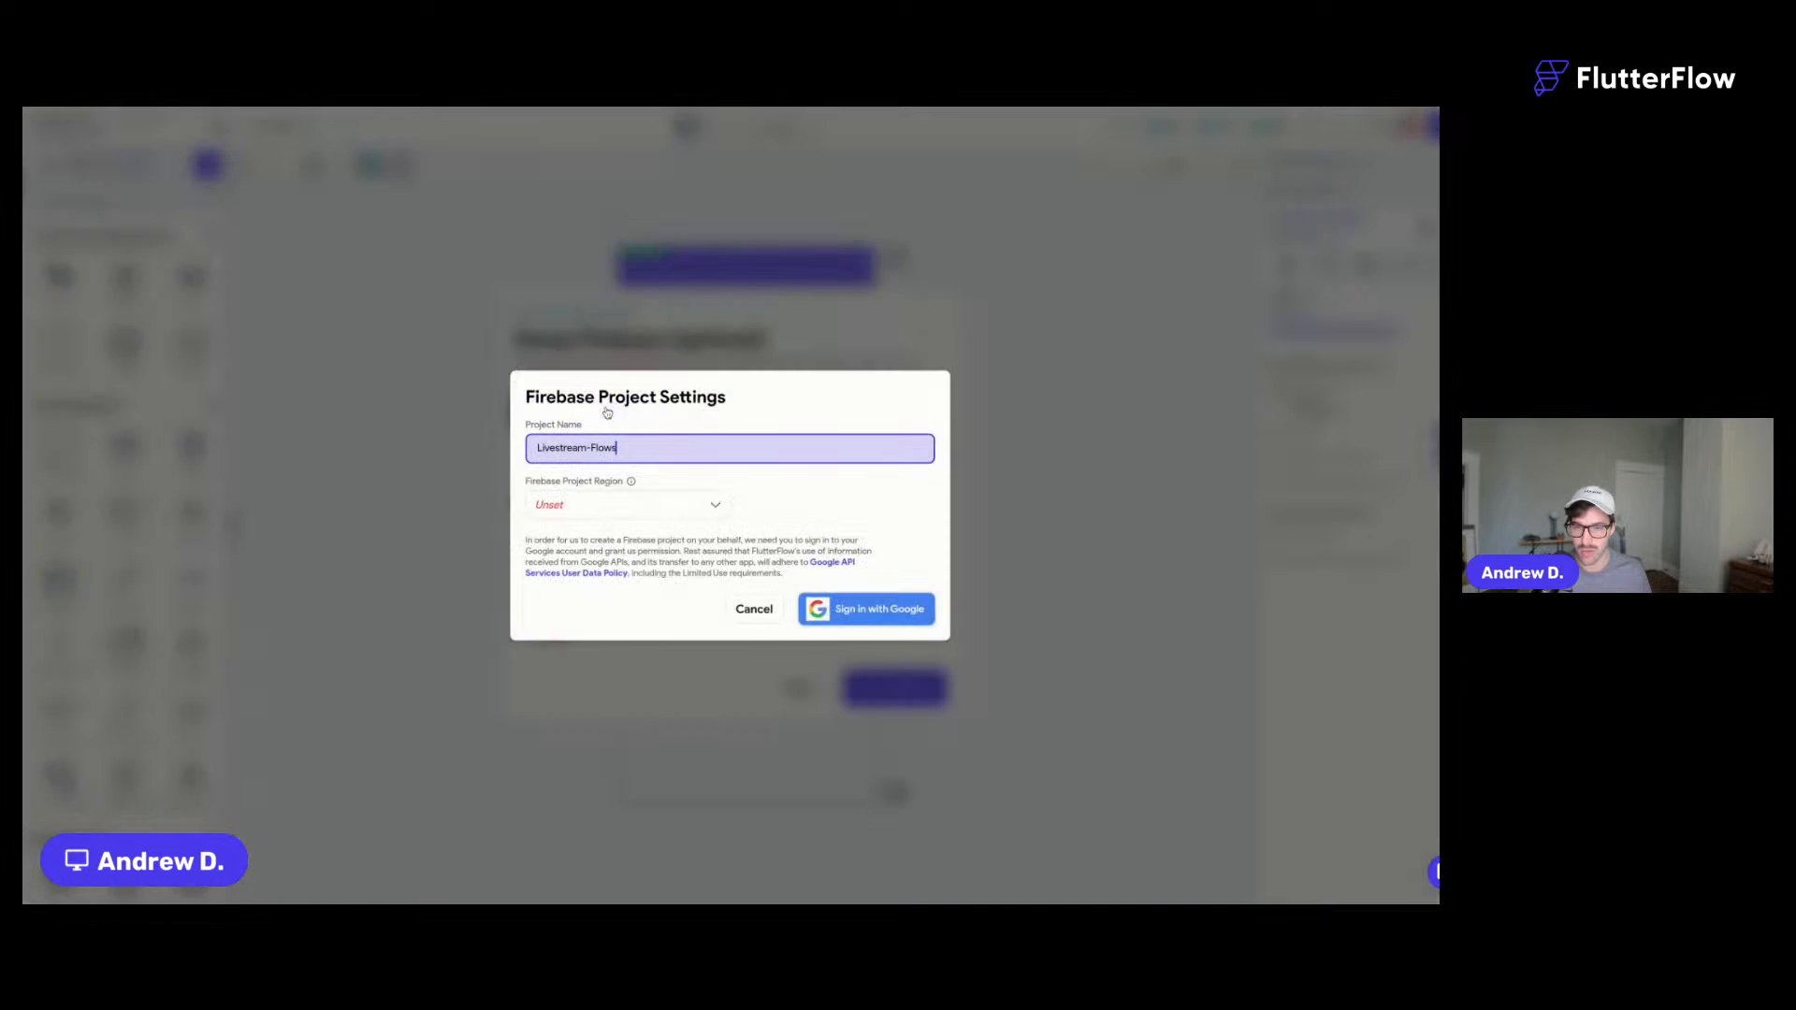
{"action": "left_click", "coordinate": [601, 515]}
{"action": "left_click", "coordinate": [833, 549]}
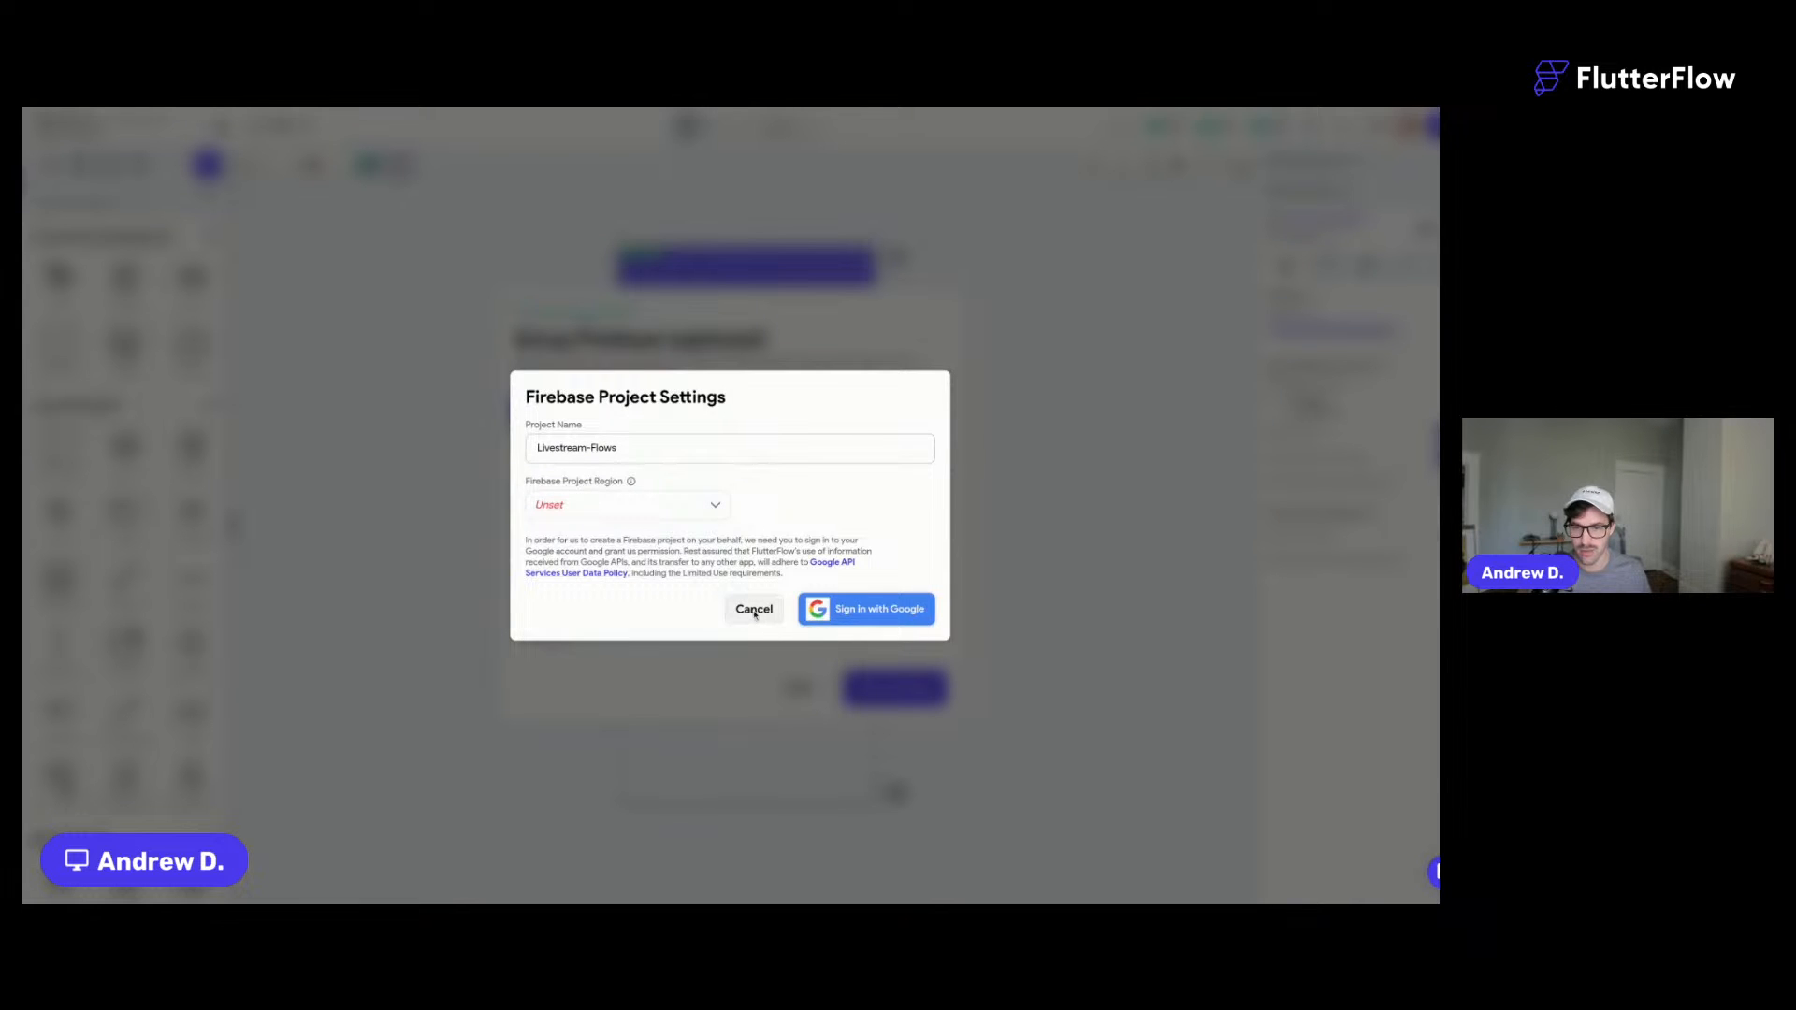
{"action": "left_click", "coordinate": [754, 610]}
{"action": "left_click", "coordinate": [625, 458]}
{"action": "type", "text": "ff-flows"}
{"action": "left_click", "coordinate": [909, 459]}
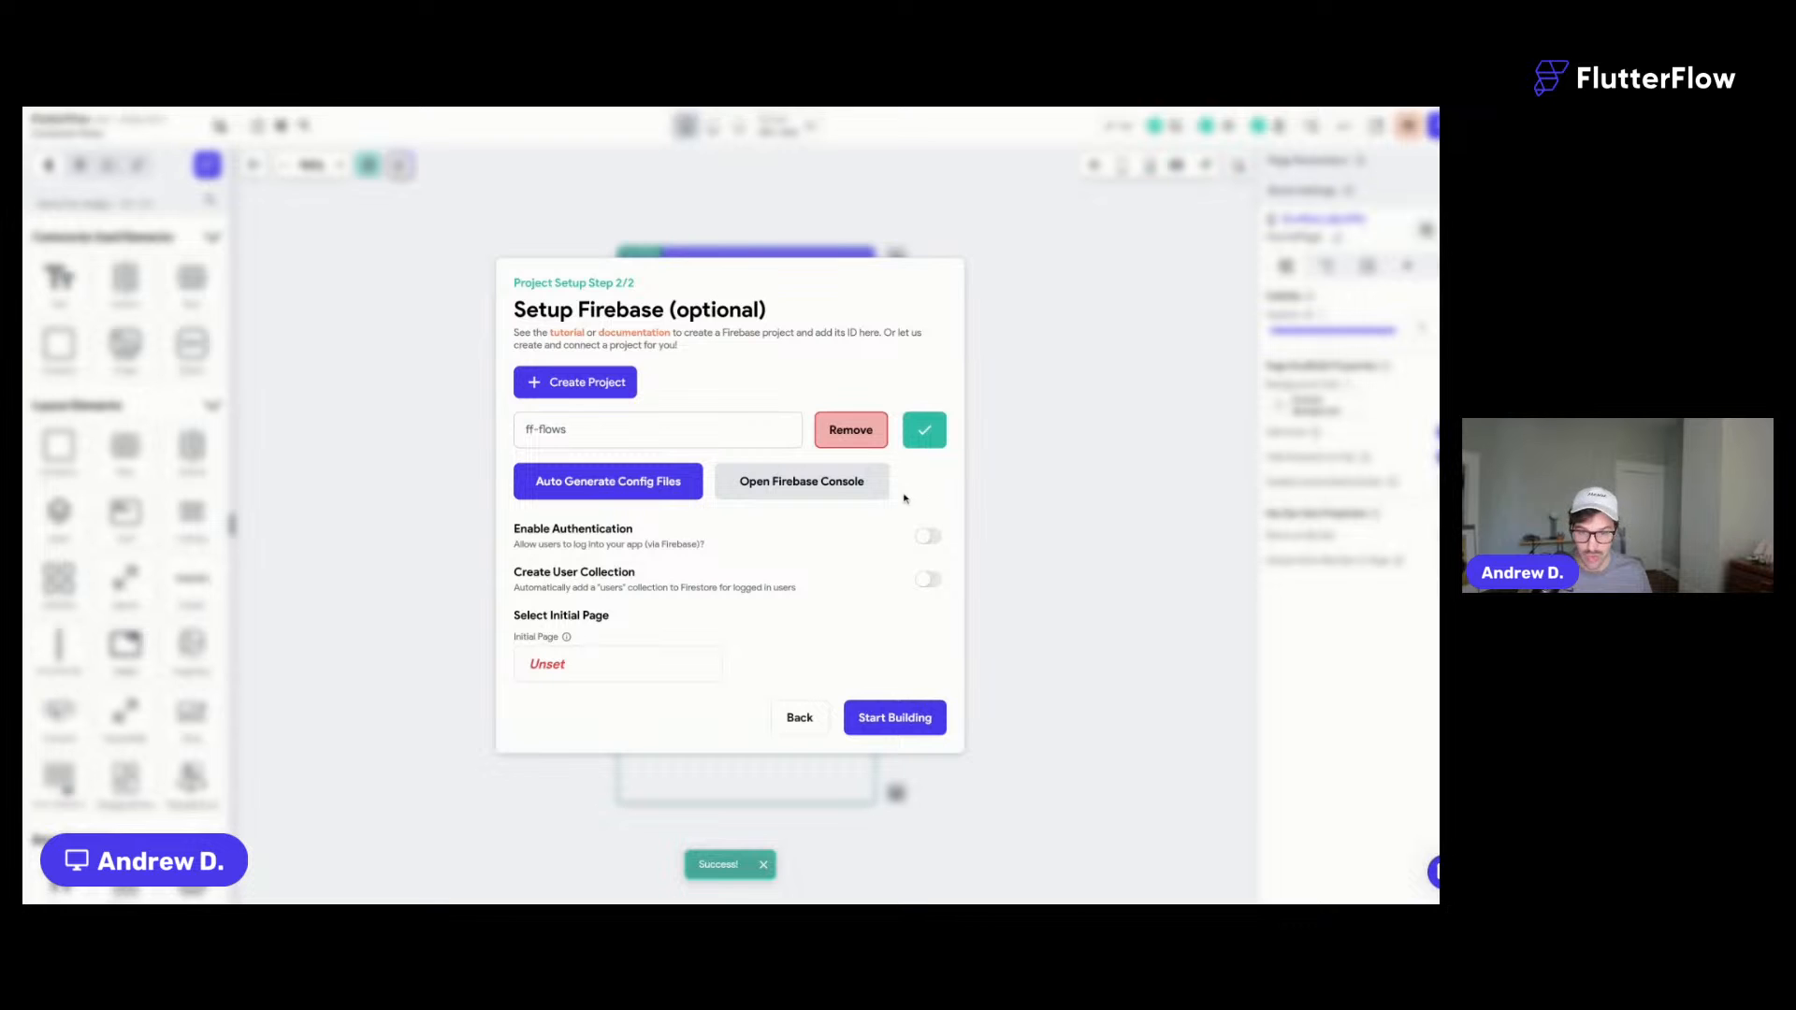
- Enable authentication and generate config files for package com.flutter.livestreamflows
{"action": "left_click", "coordinate": [925, 536]}
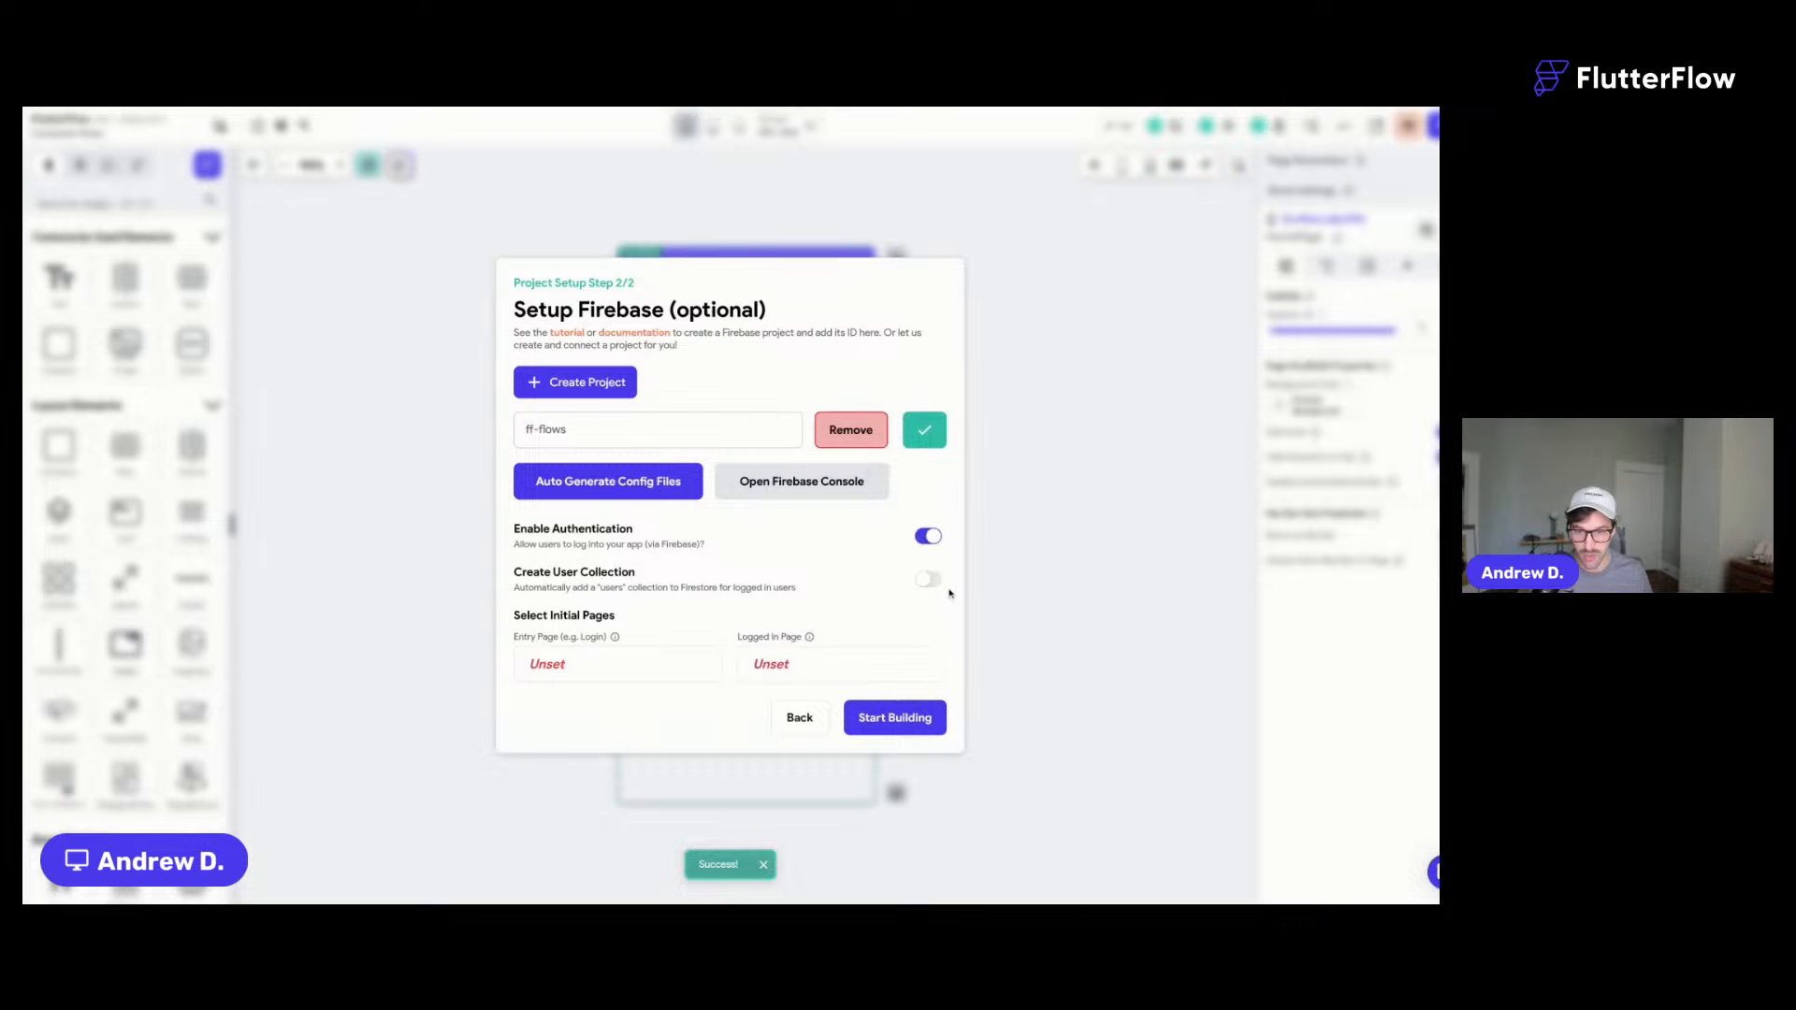
{"action": "left_click", "coordinate": [550, 482]}
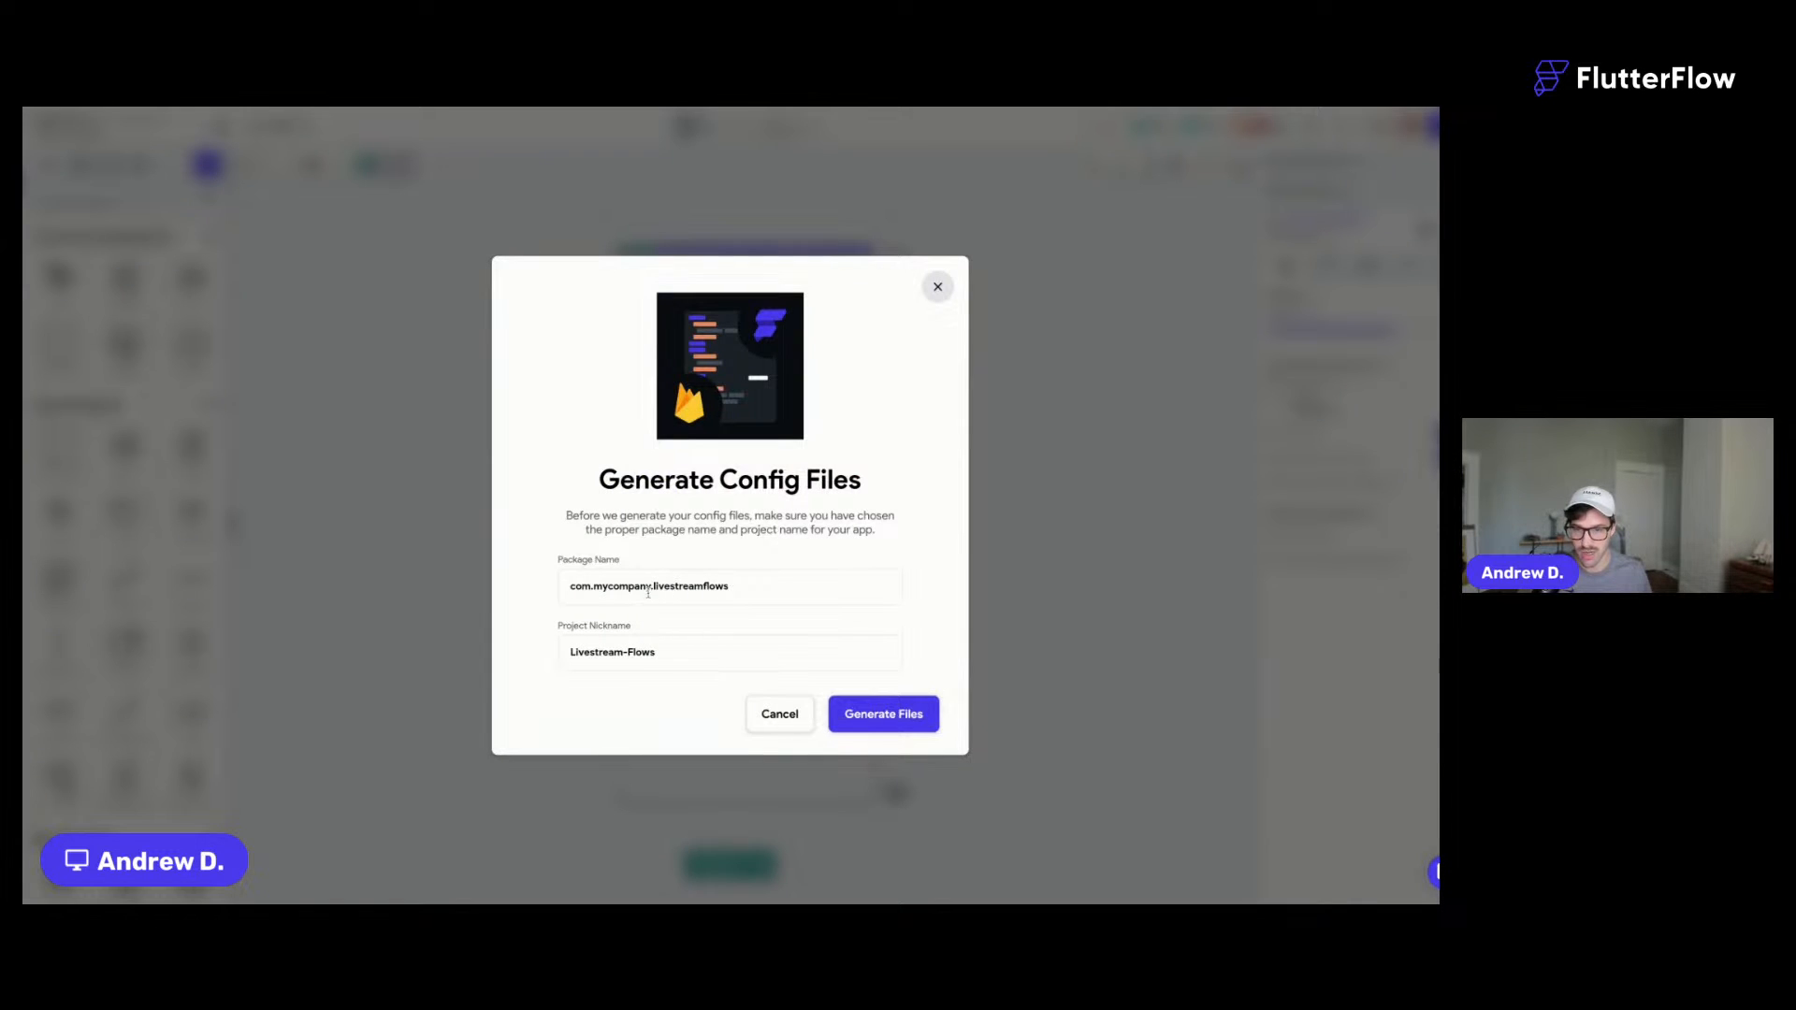
{"action": "left_click_drag", "start_coordinate": [648, 586], "coordinate": [595, 586]}
{"action": "type", "text": "flutterflow"}
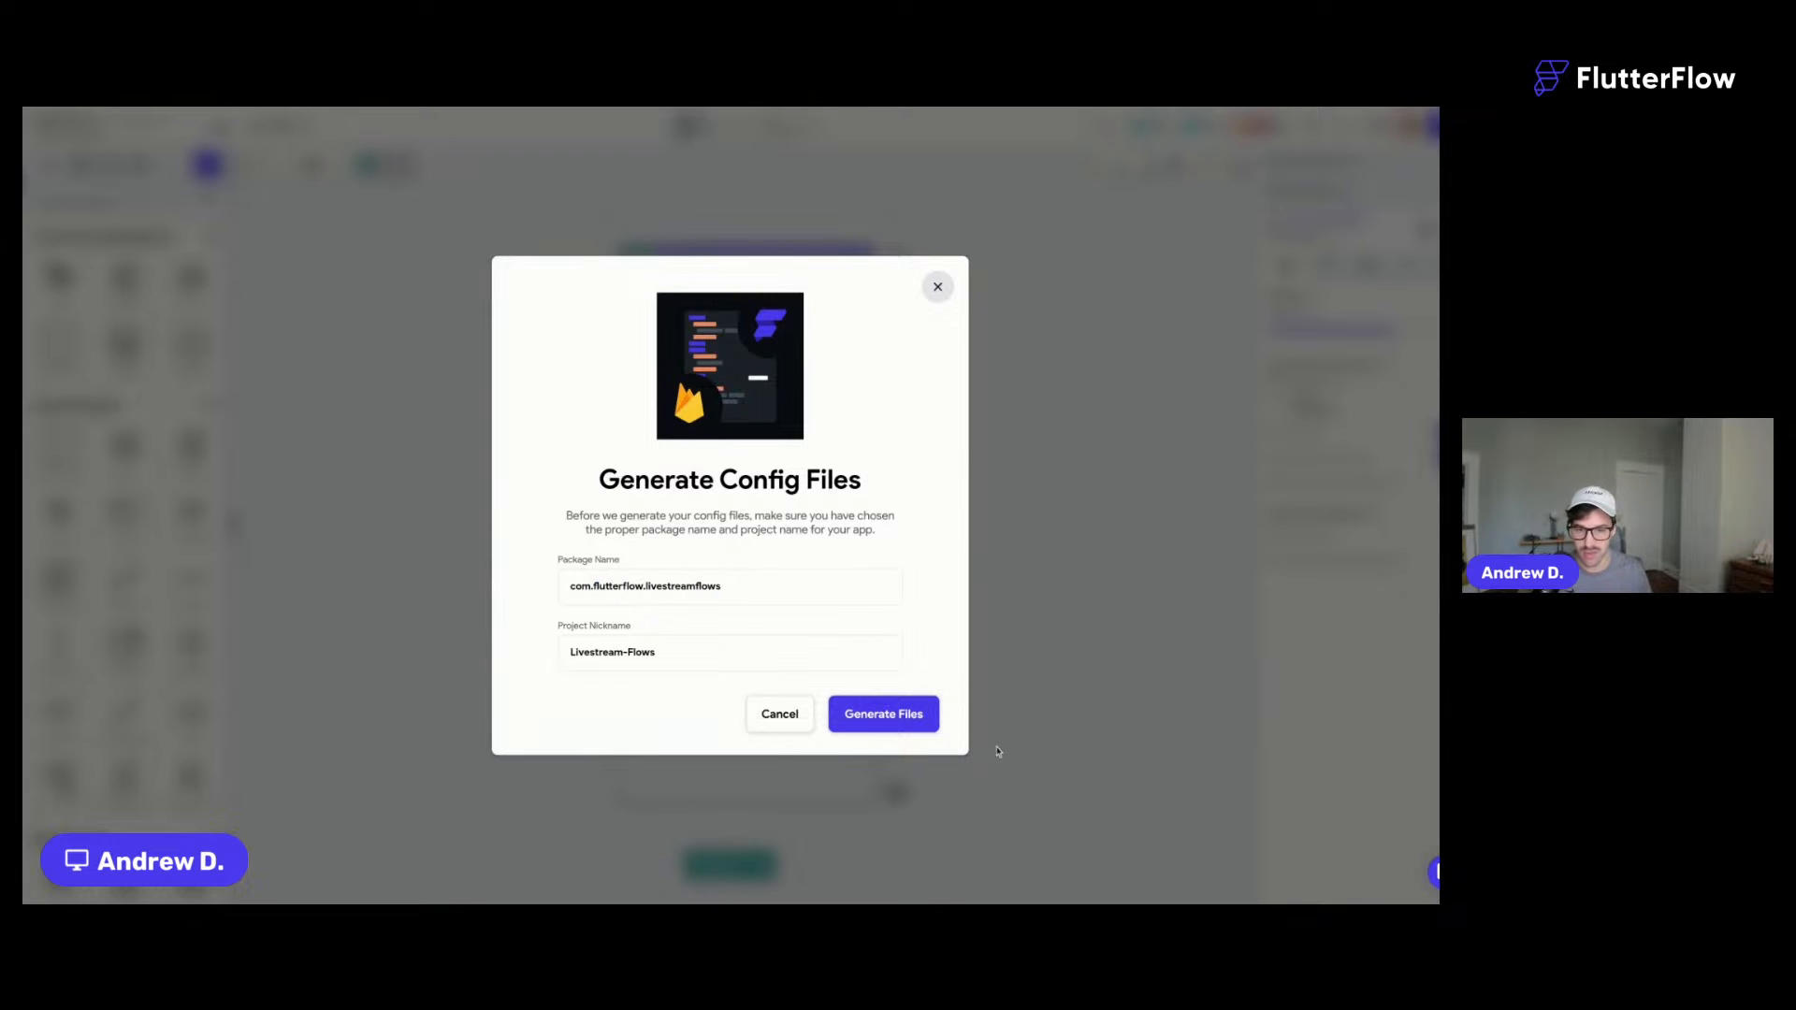
{"action": "left_click", "coordinate": [896, 725]}
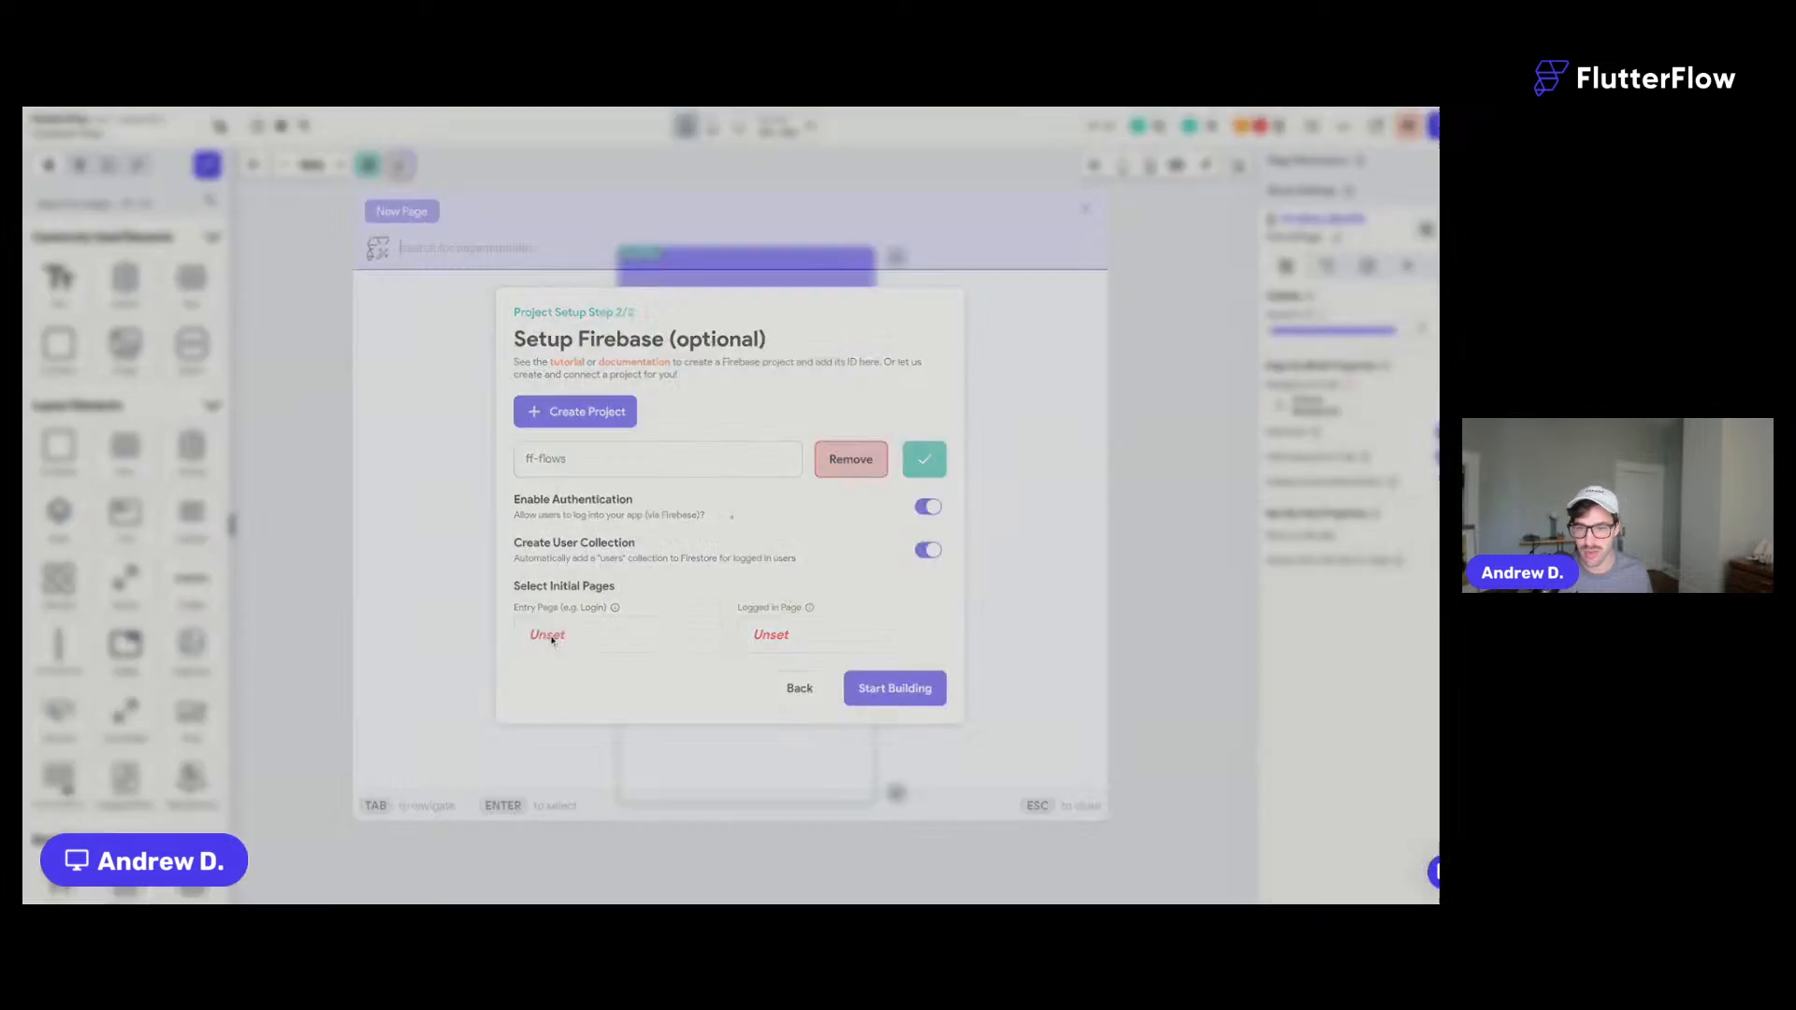
- Finish project setup without a page template and enter the editor
{"action": "left_click", "coordinate": [548, 636]}
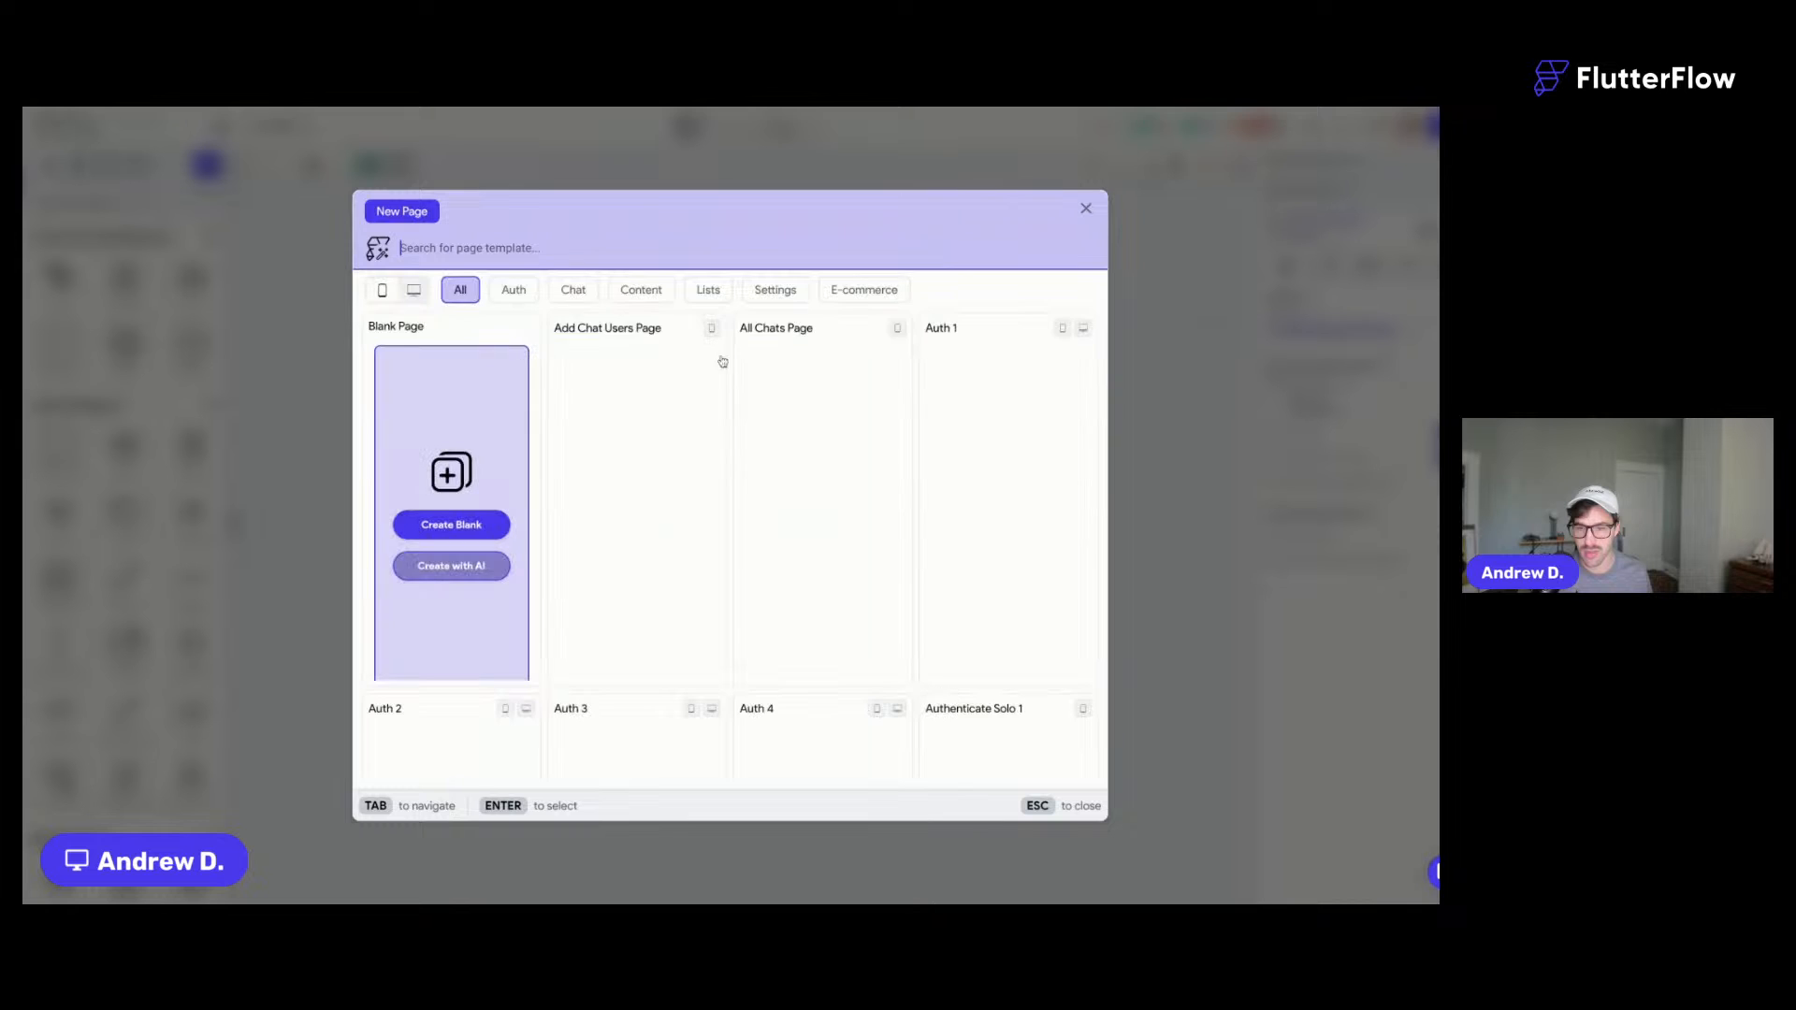
{"action": "left_click", "coordinate": [1086, 208]}
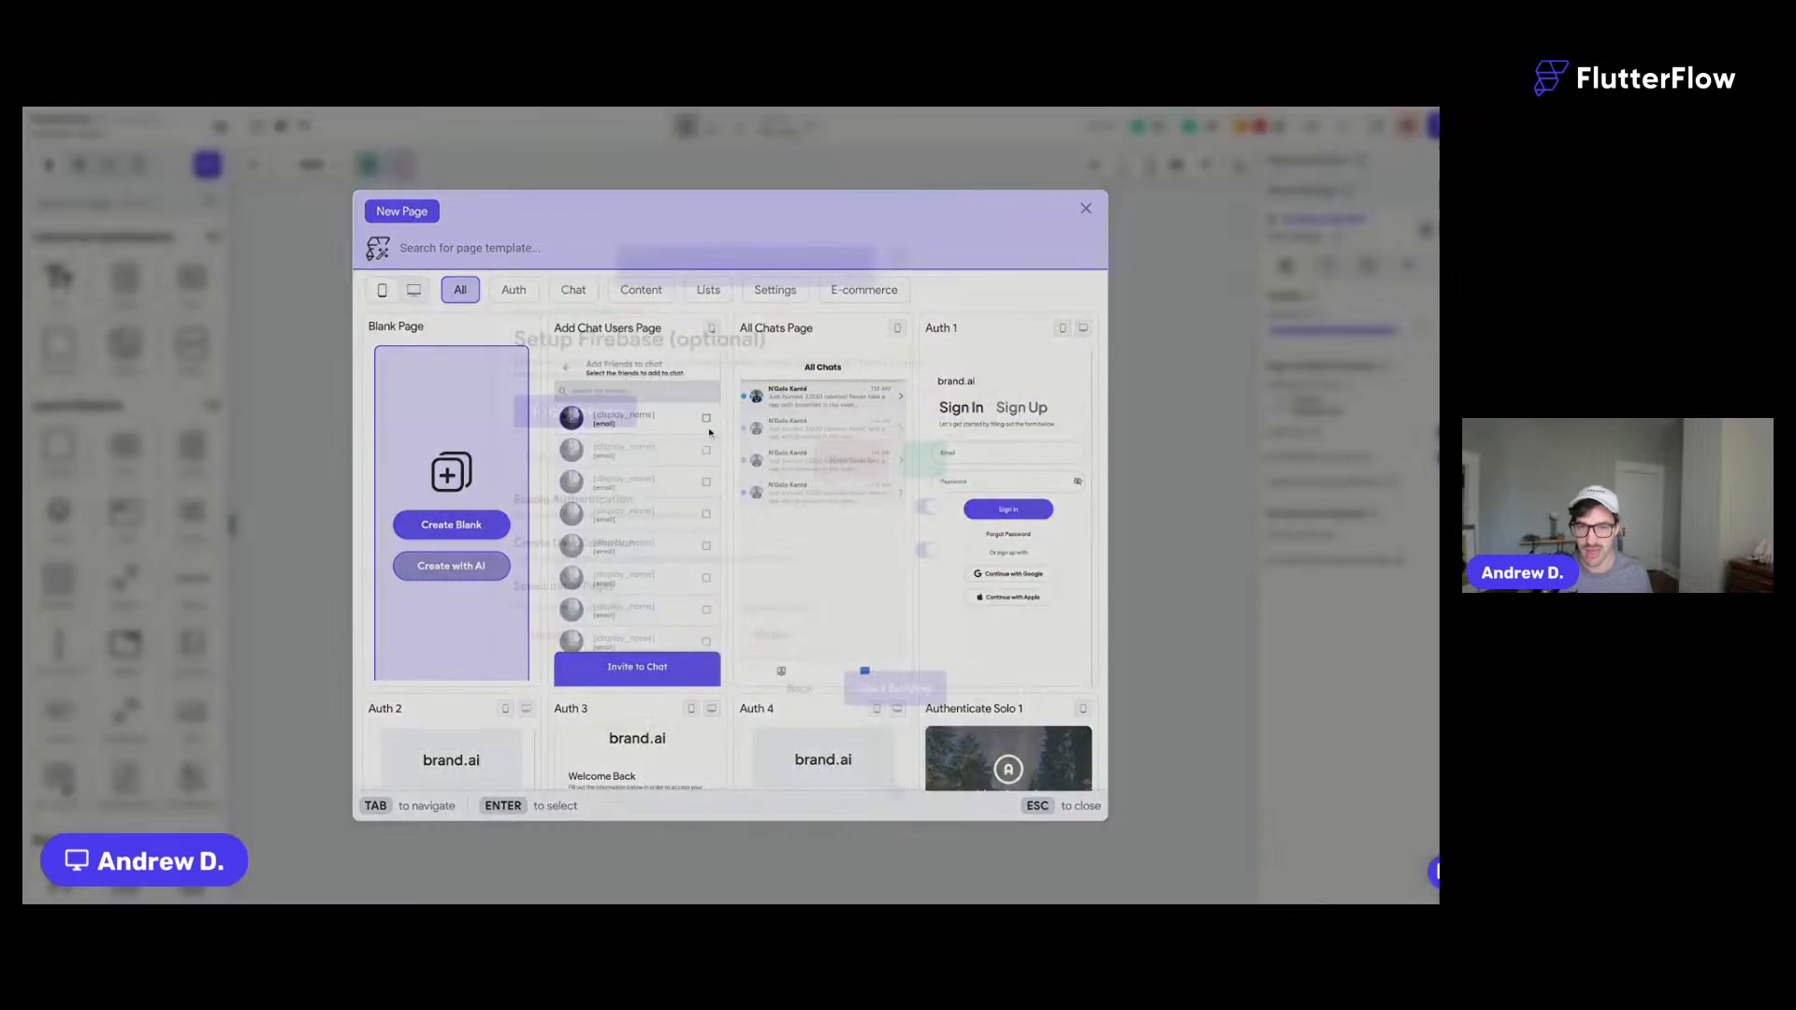
{"action": "left_click", "coordinate": [895, 690]}
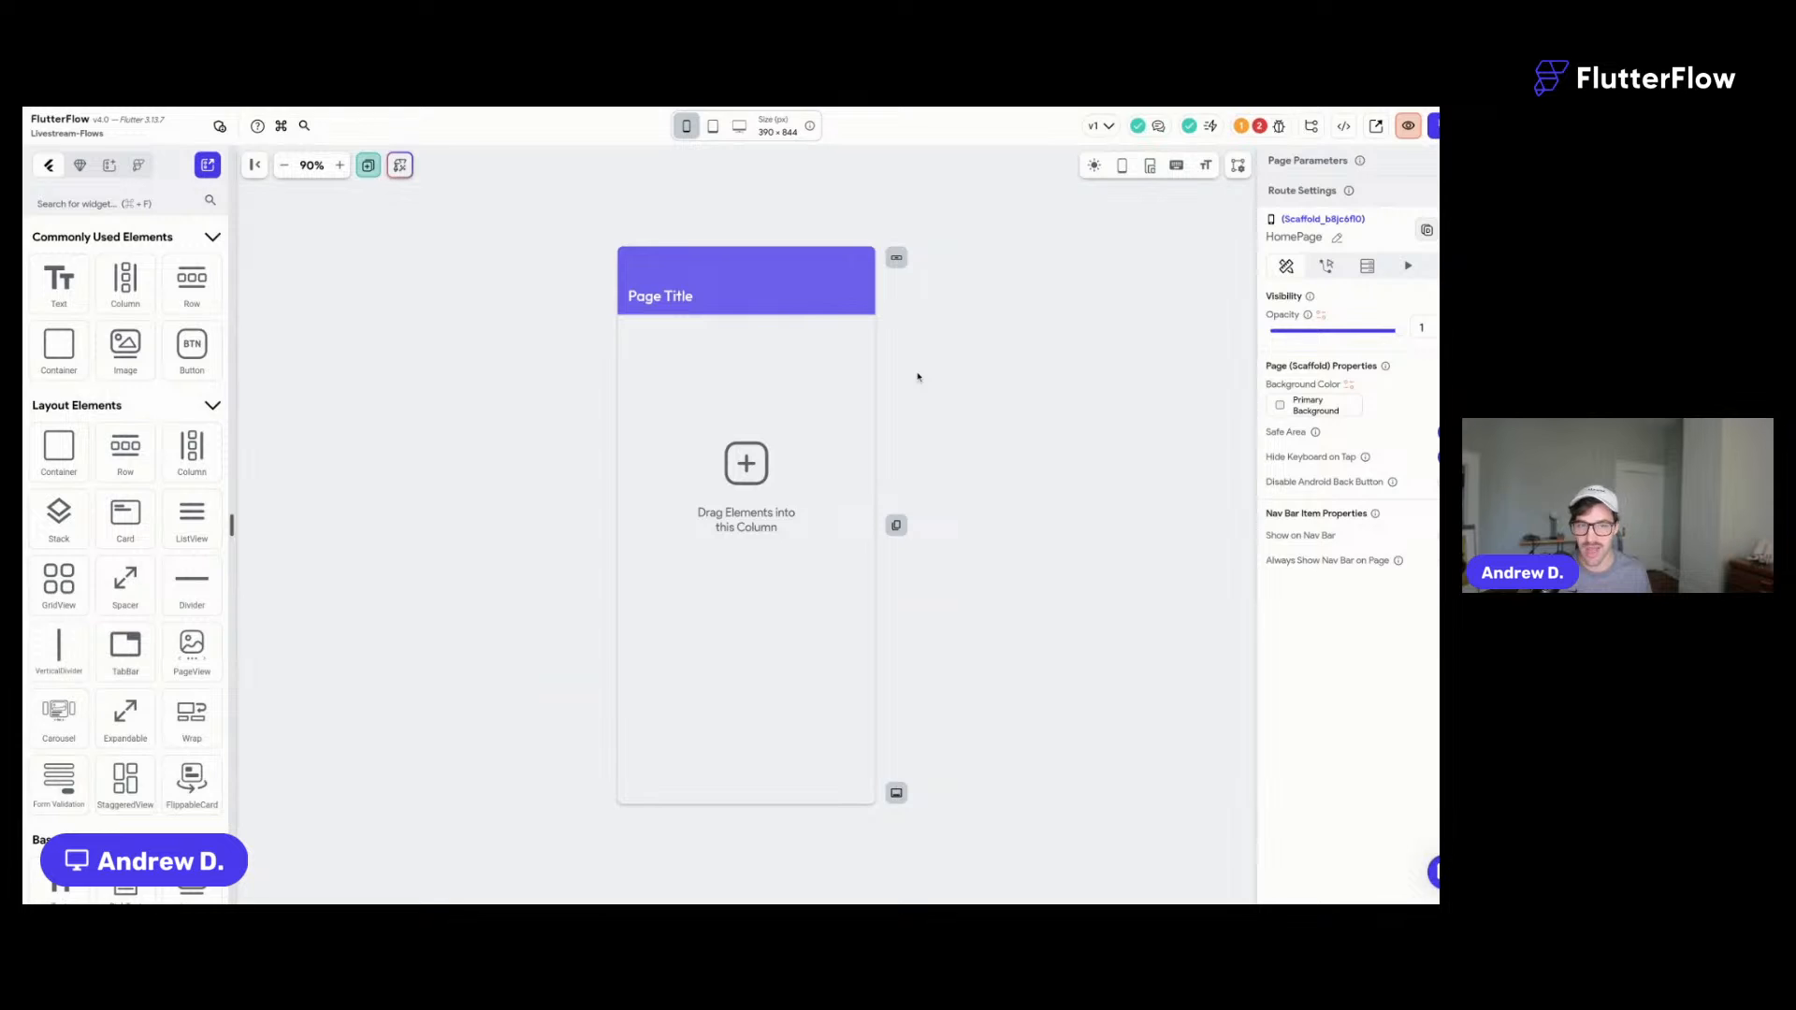
- Add the Profile Creation Flow as ProfileCreationFlow, merging into the existing users collection
{"action": "key", "text": "super+Return"}
{"action": "left_click", "coordinate": [595, 218]}
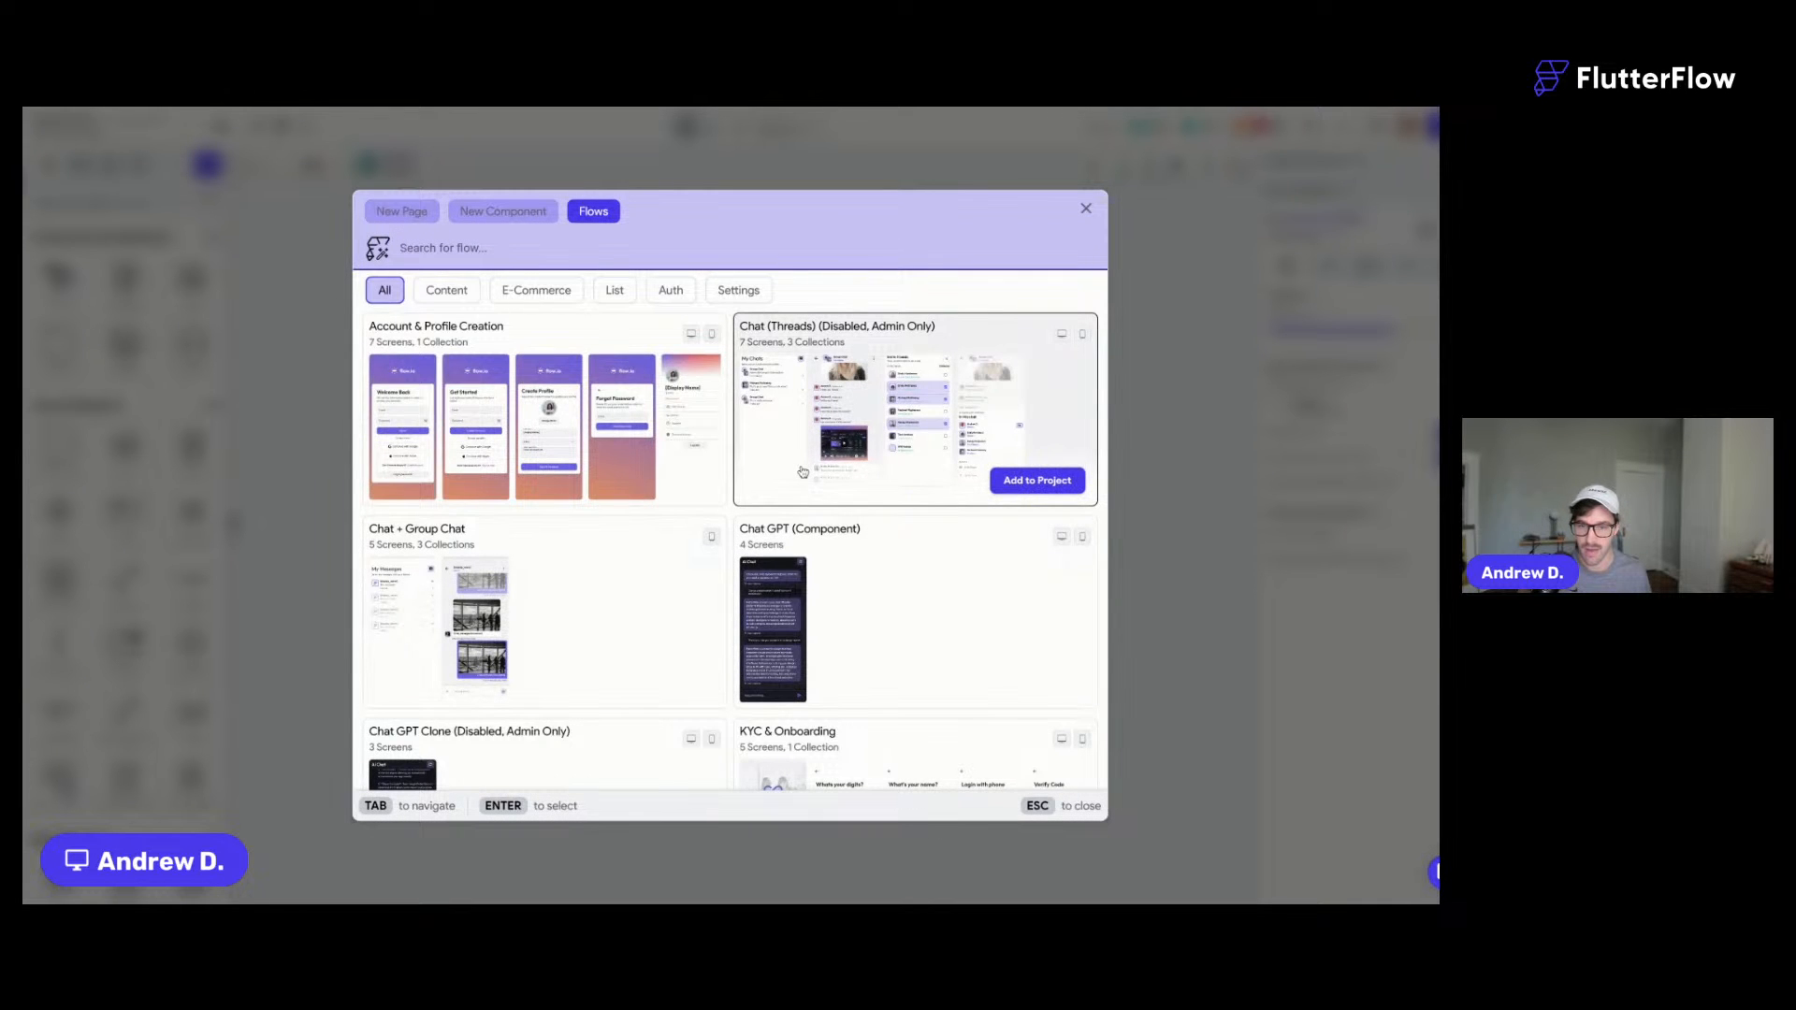
{"action": "scroll", "coordinate": [803, 471], "scroll_direction": "down", "scroll_amount": 4}
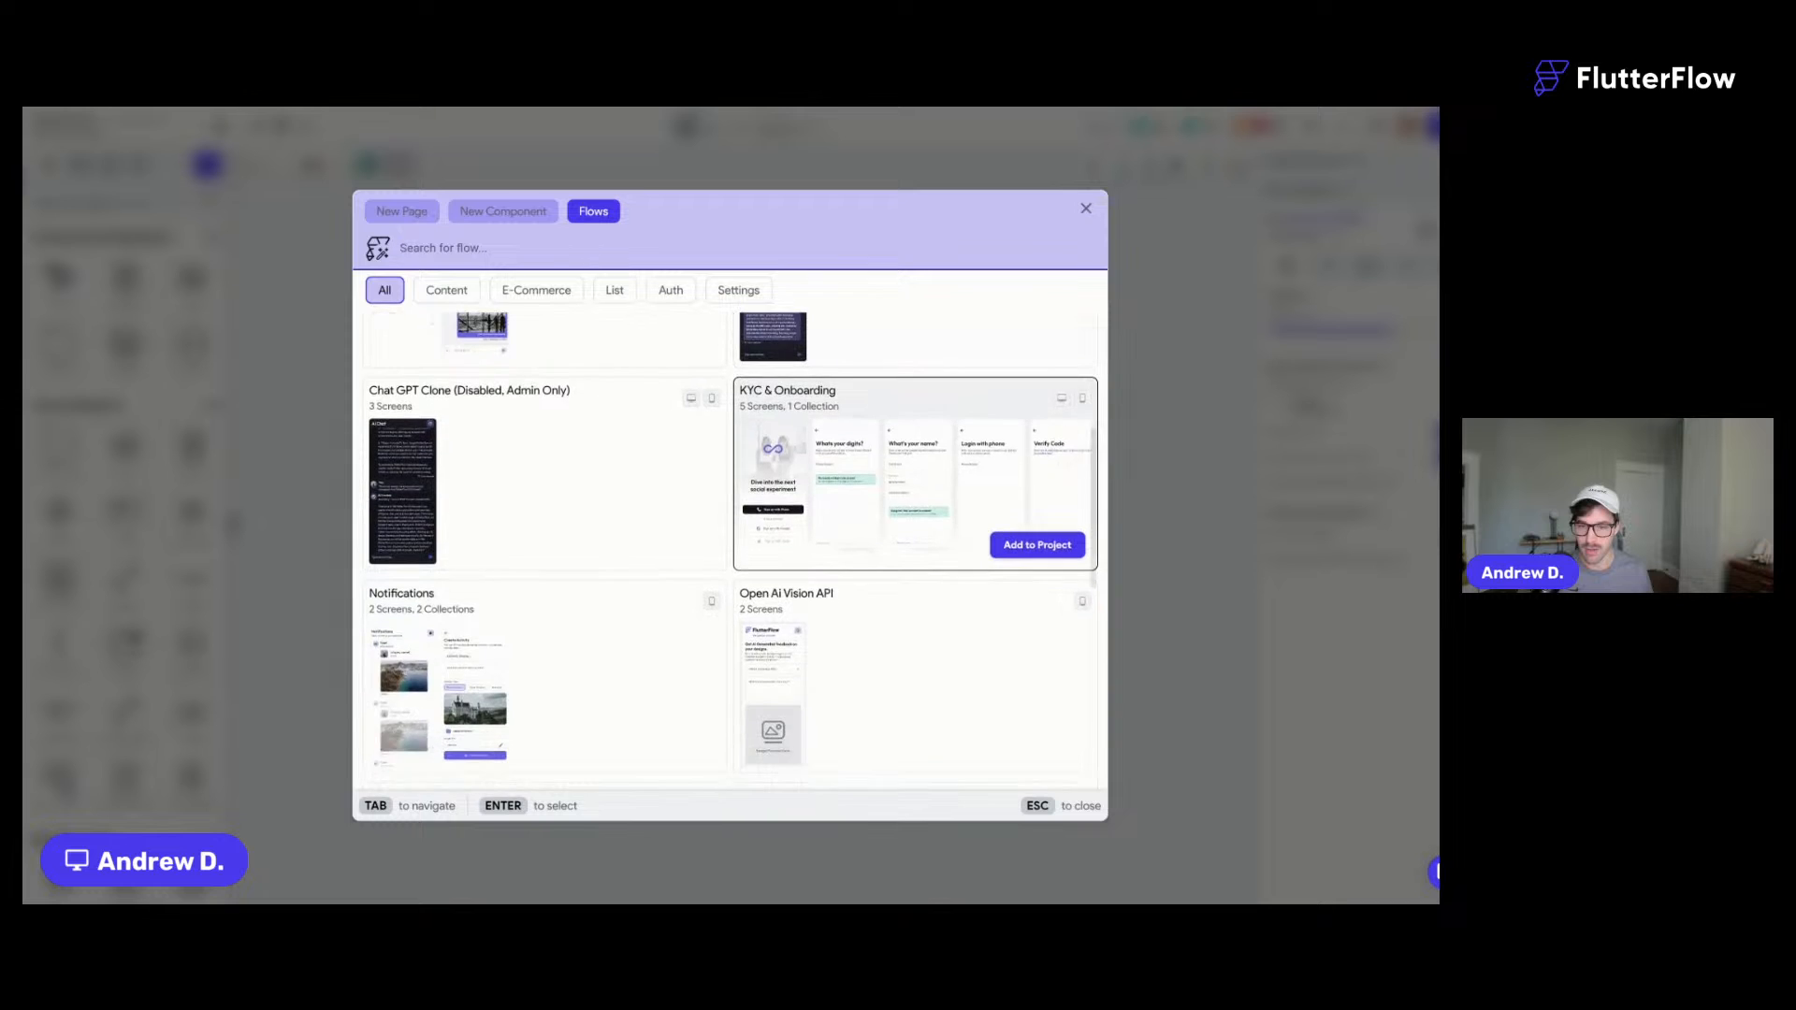
{"action": "scroll", "coordinate": [916, 468], "scroll_direction": "down", "scroll_amount": 5}
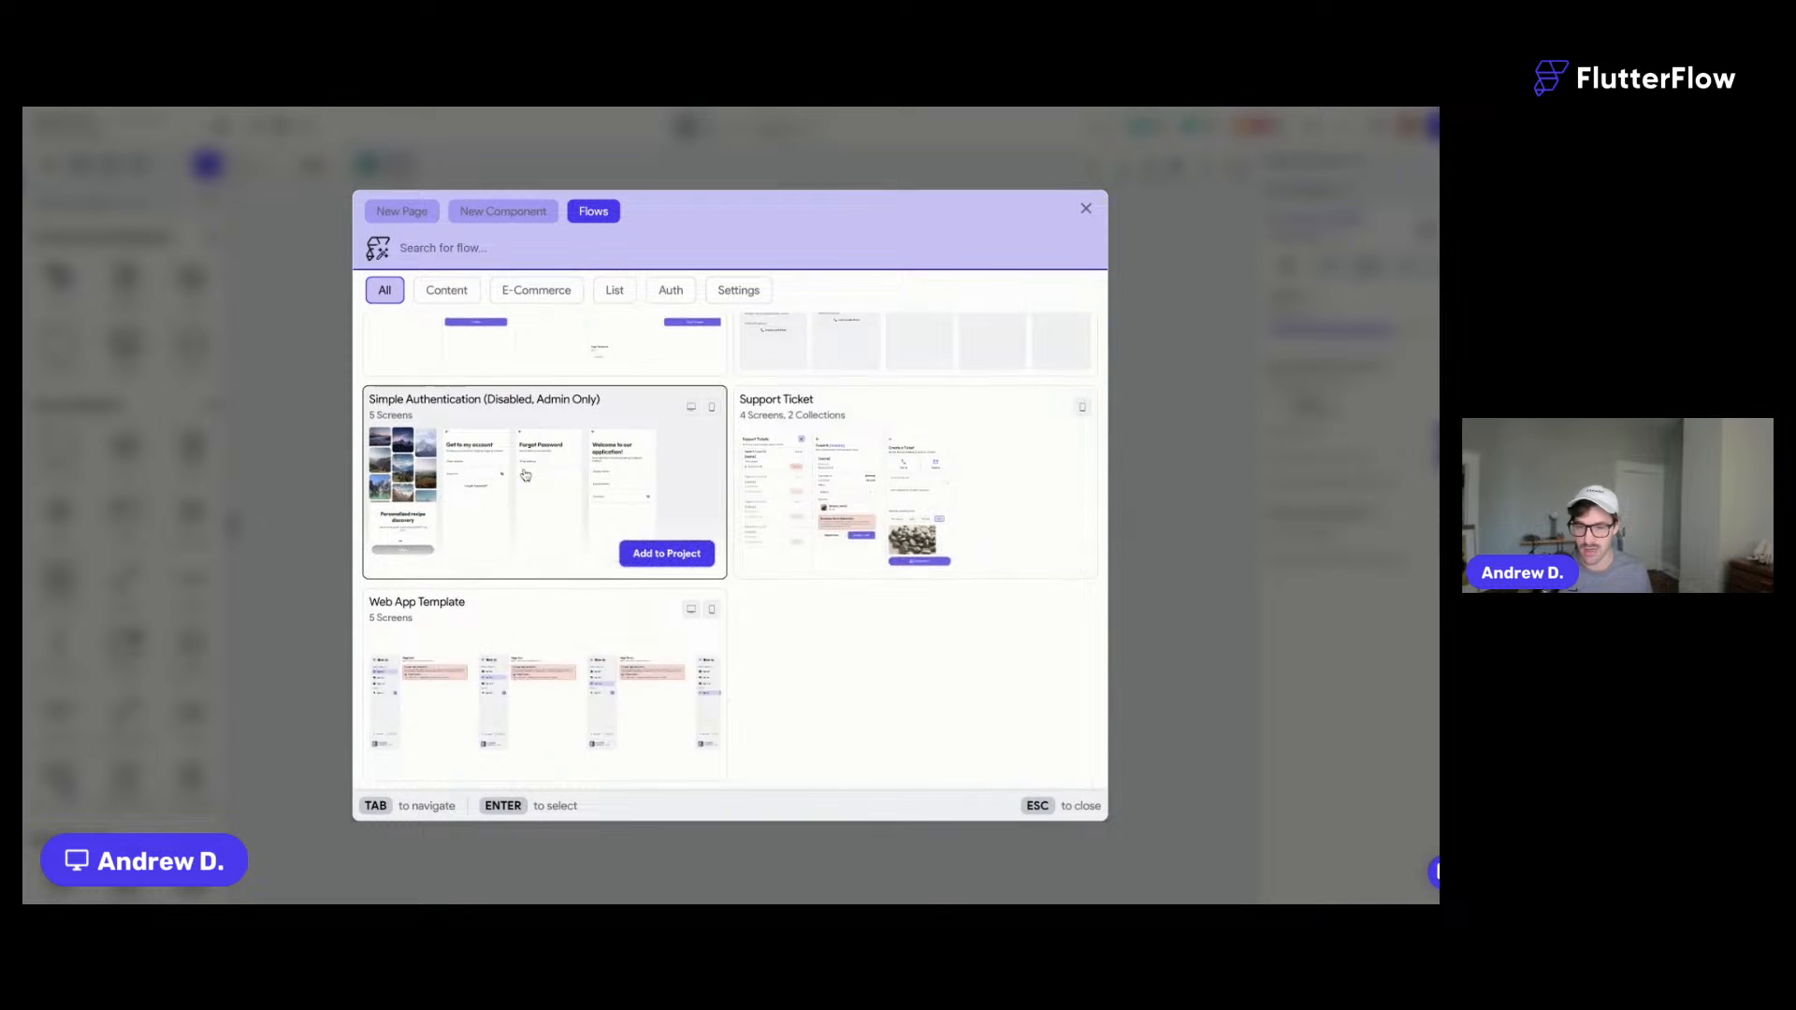
{"action": "scroll", "coordinate": [527, 474], "scroll_direction": "up", "scroll_amount": 3}
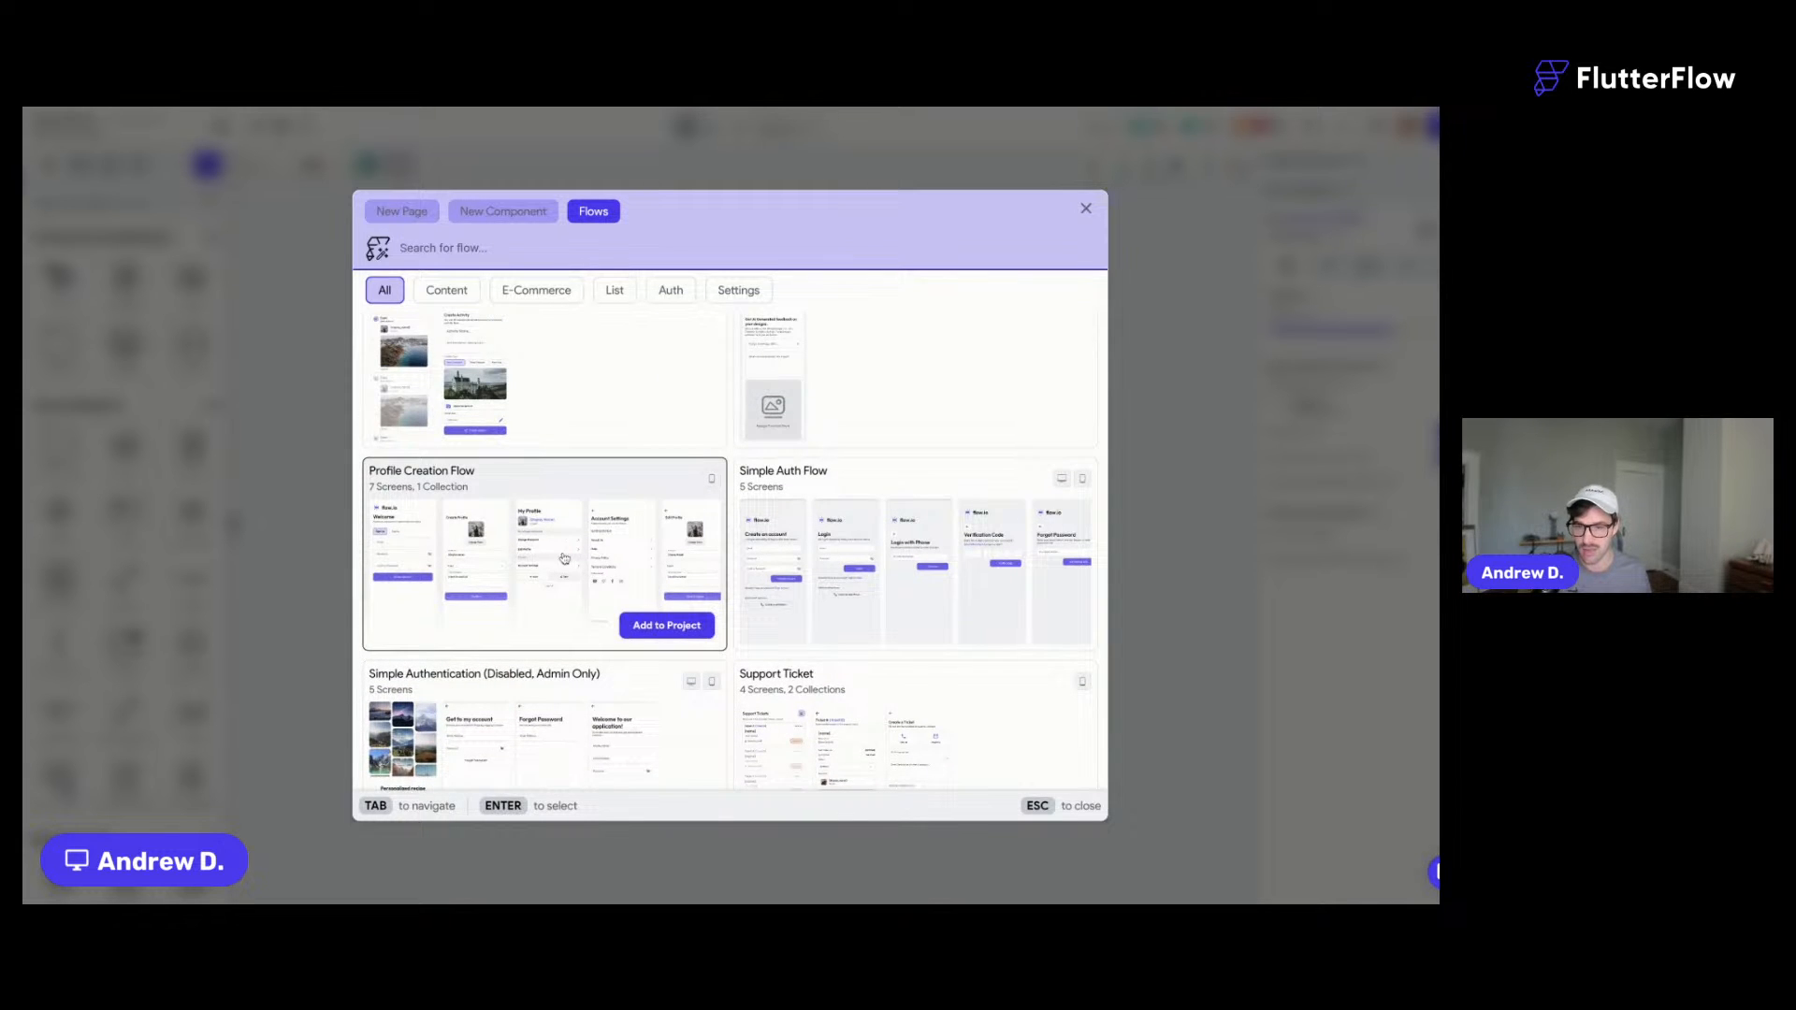
{"action": "left_click", "coordinate": [649, 629]}
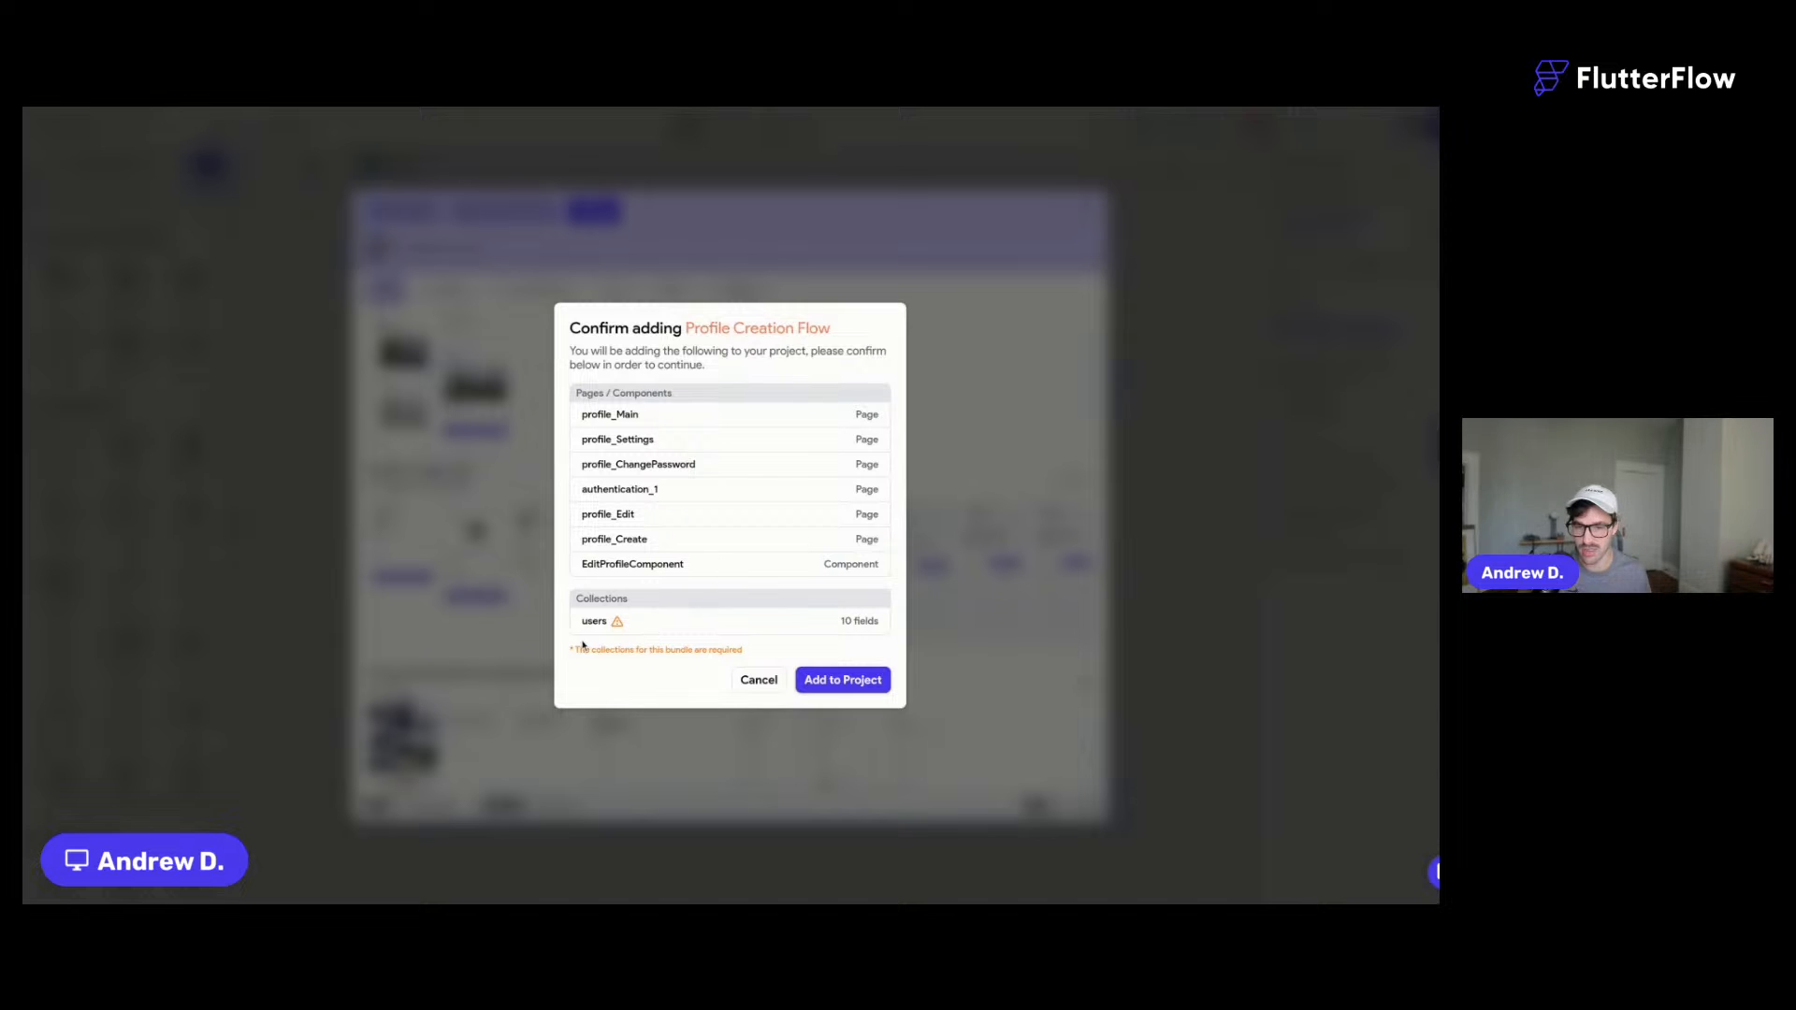
{"action": "left_click", "coordinate": [840, 685]}
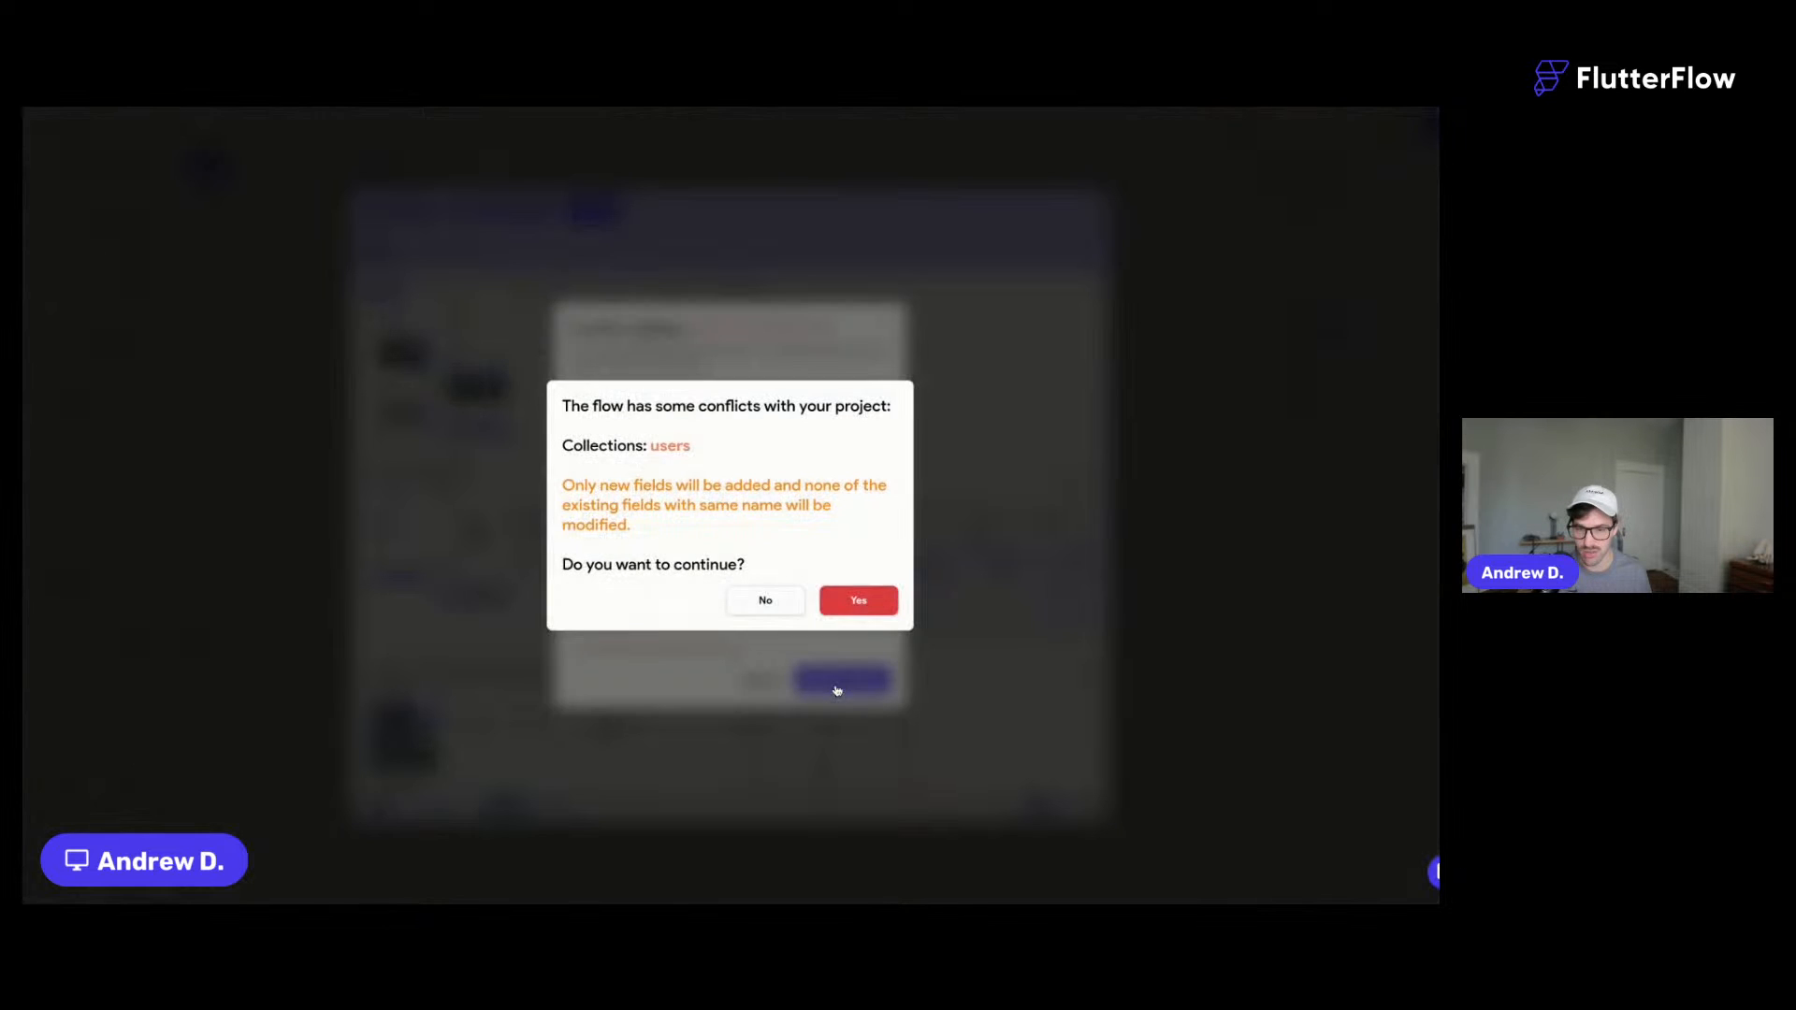
{"action": "left_click", "coordinate": [858, 599]}
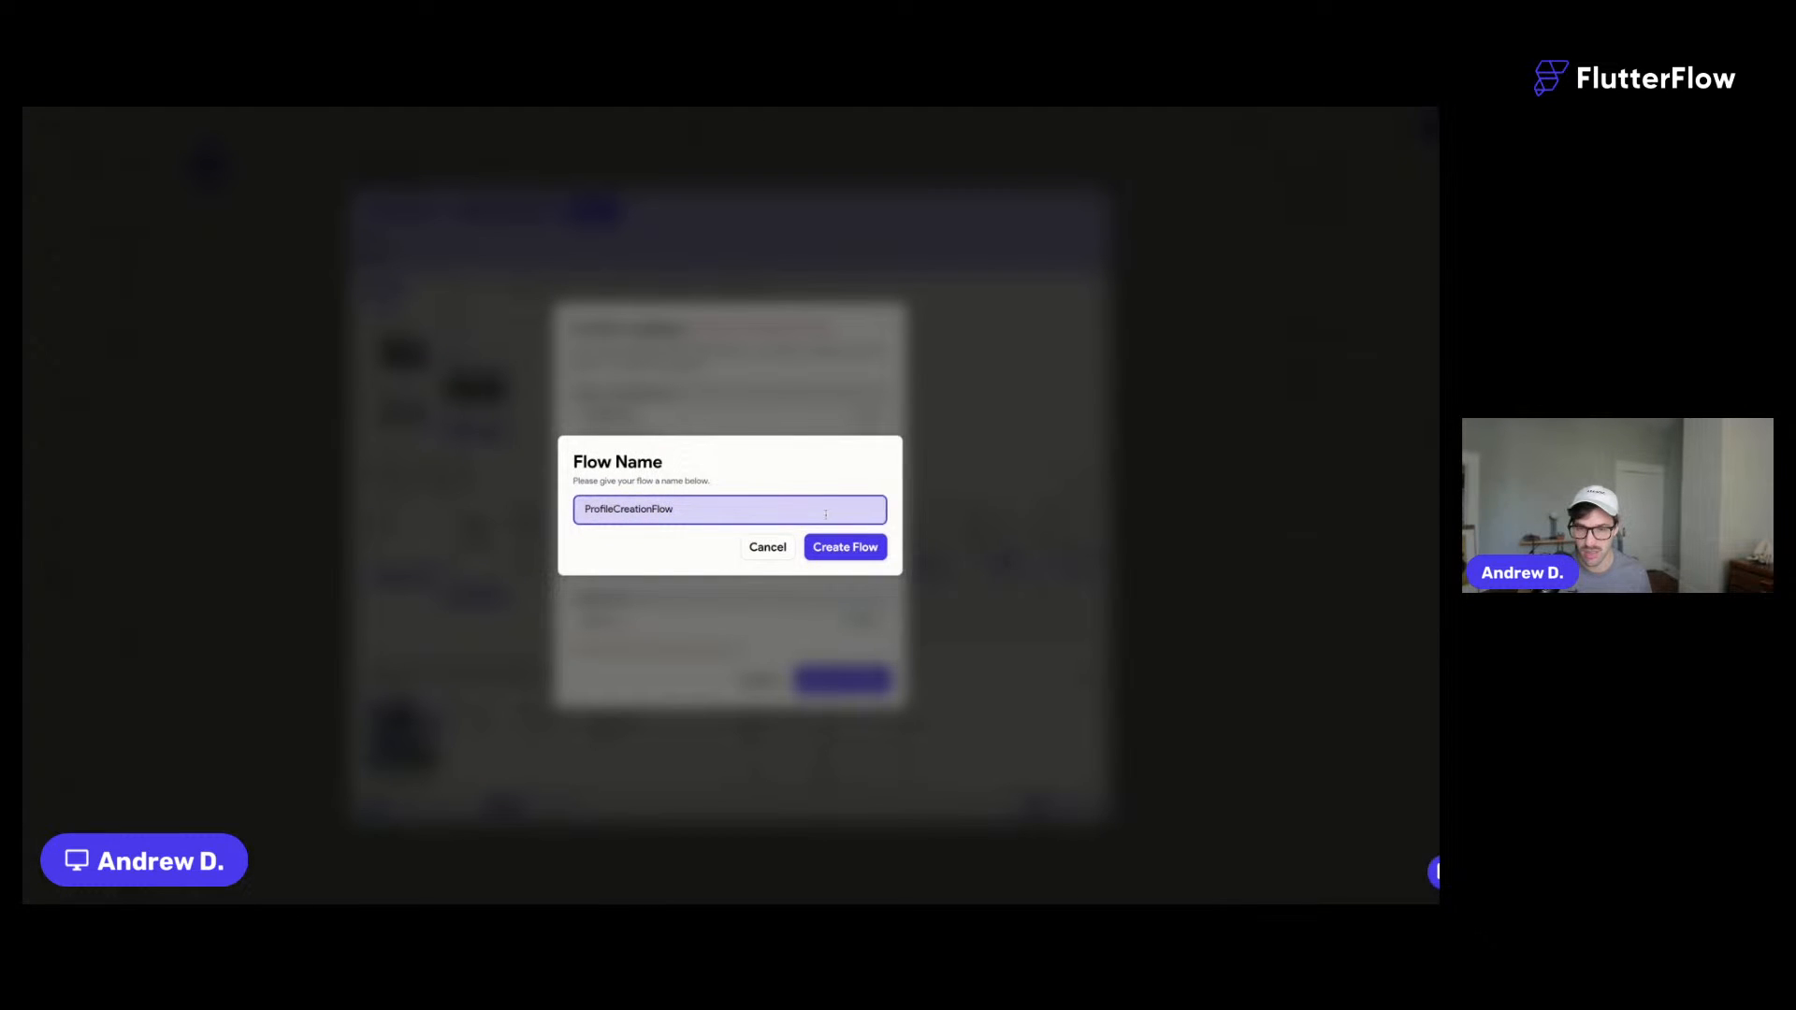
{"action": "left_click", "coordinate": [859, 550]}
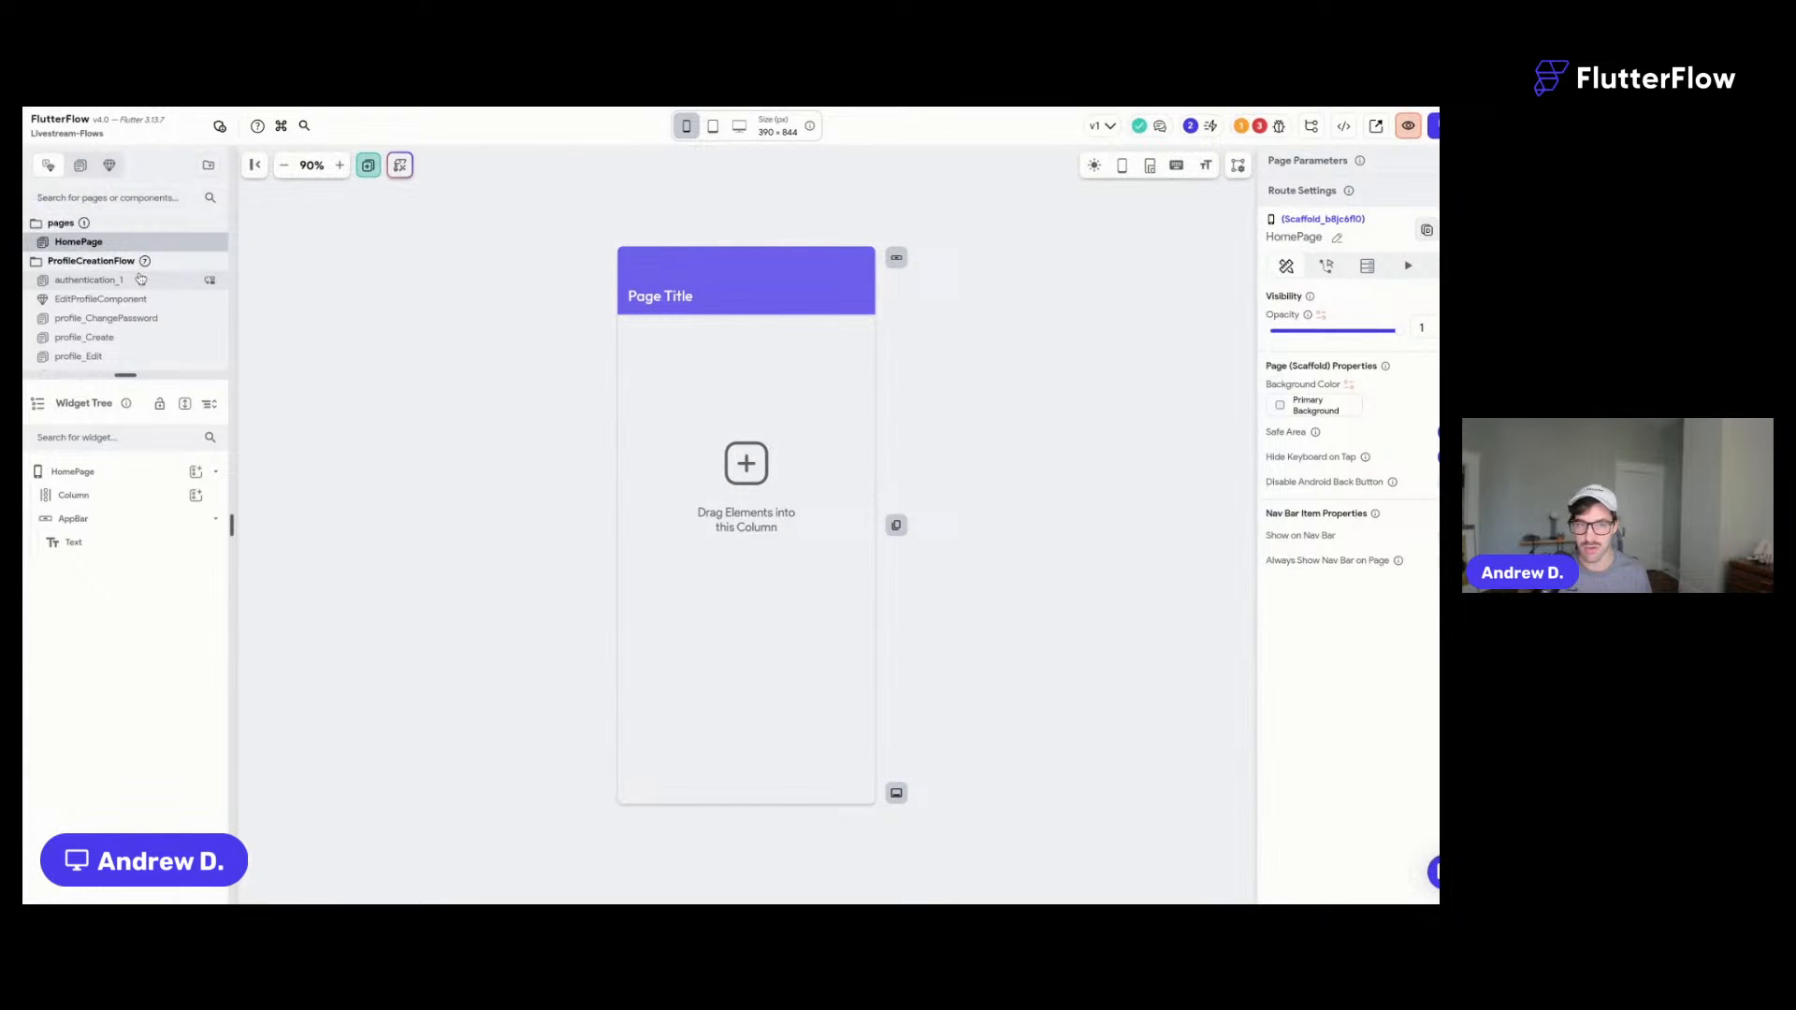
- Preview authentication_1, EditProfileComponent and profile_ChangePassword, Create, Edit, Main and Settings pages
{"action": "left_click", "coordinate": [89, 279]}
{"action": "left_click", "coordinate": [102, 298]}
{"action": "left_click", "coordinate": [162, 319]}
{"action": "left_click", "coordinate": [145, 337]}
{"action": "left_click", "coordinate": [142, 354]}
{"action": "left_click_drag", "start_coordinate": [136, 372], "coordinate": [135, 496]}
{"action": "left_click", "coordinate": [138, 375]}
{"action": "left_click", "coordinate": [138, 397]}
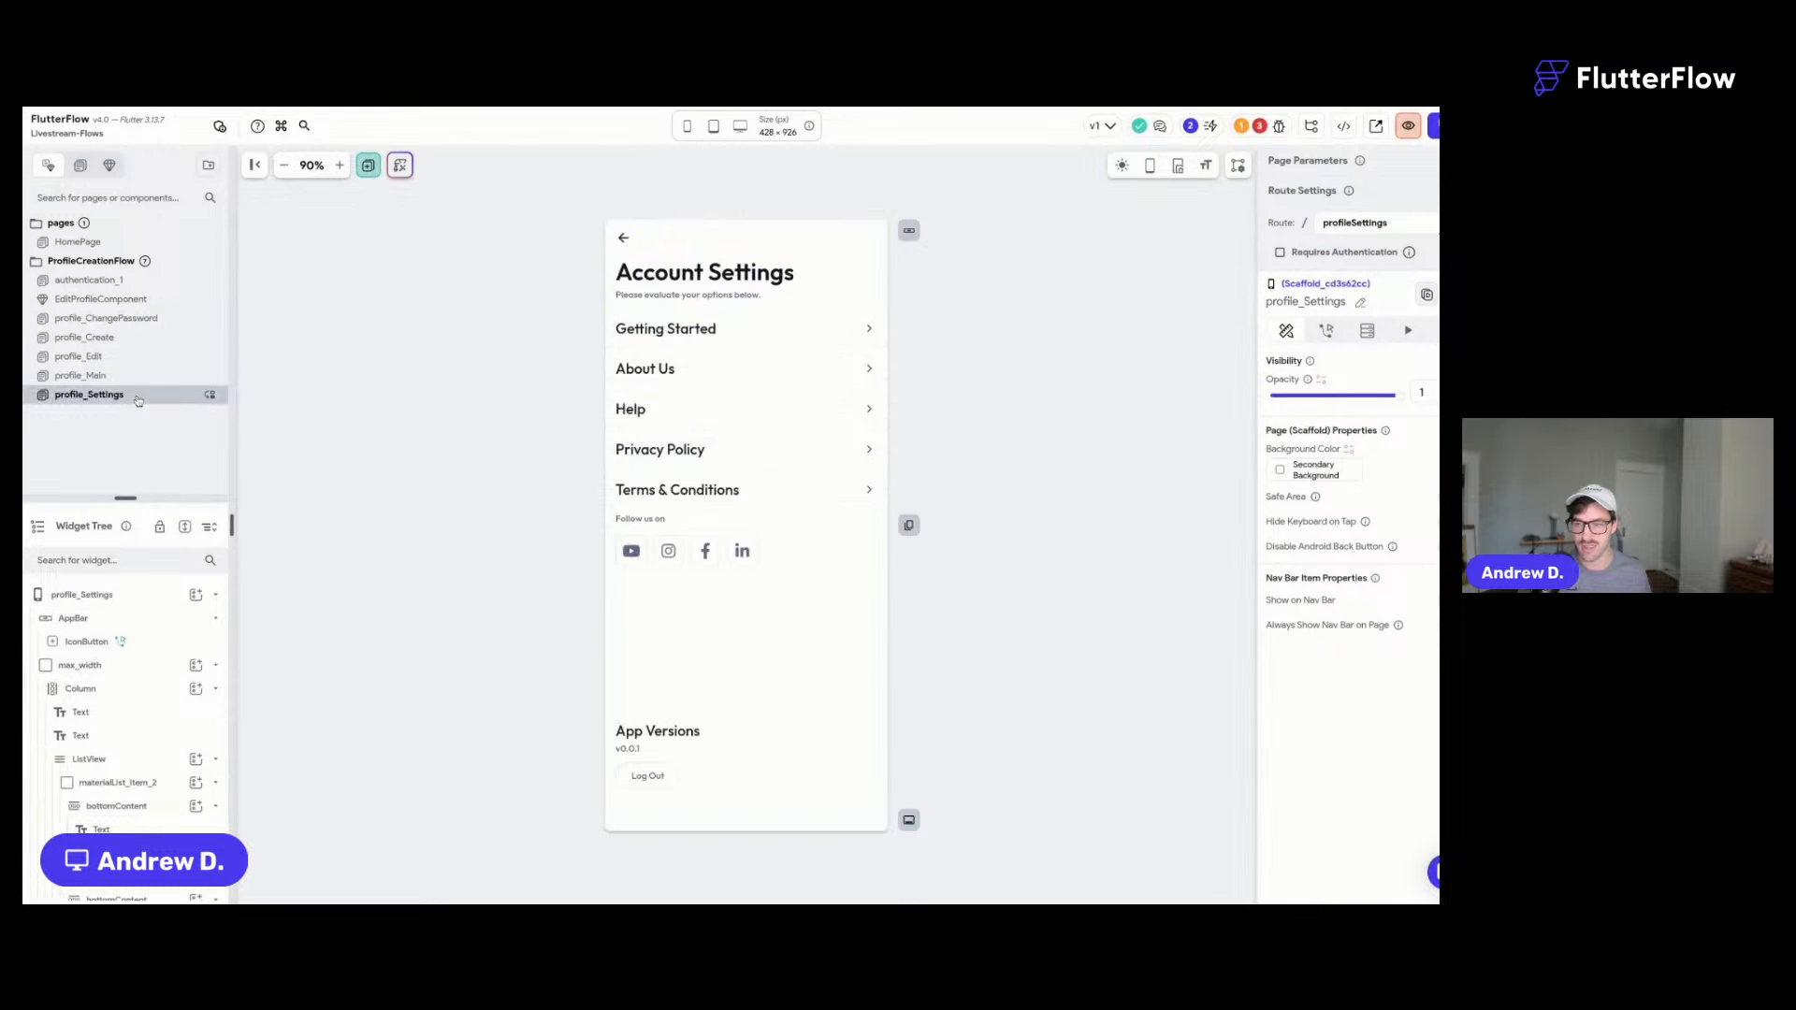
- Revisit the profile pages back up to the Welcome login page, then show project issues
{"action": "left_click", "coordinate": [108, 378]}
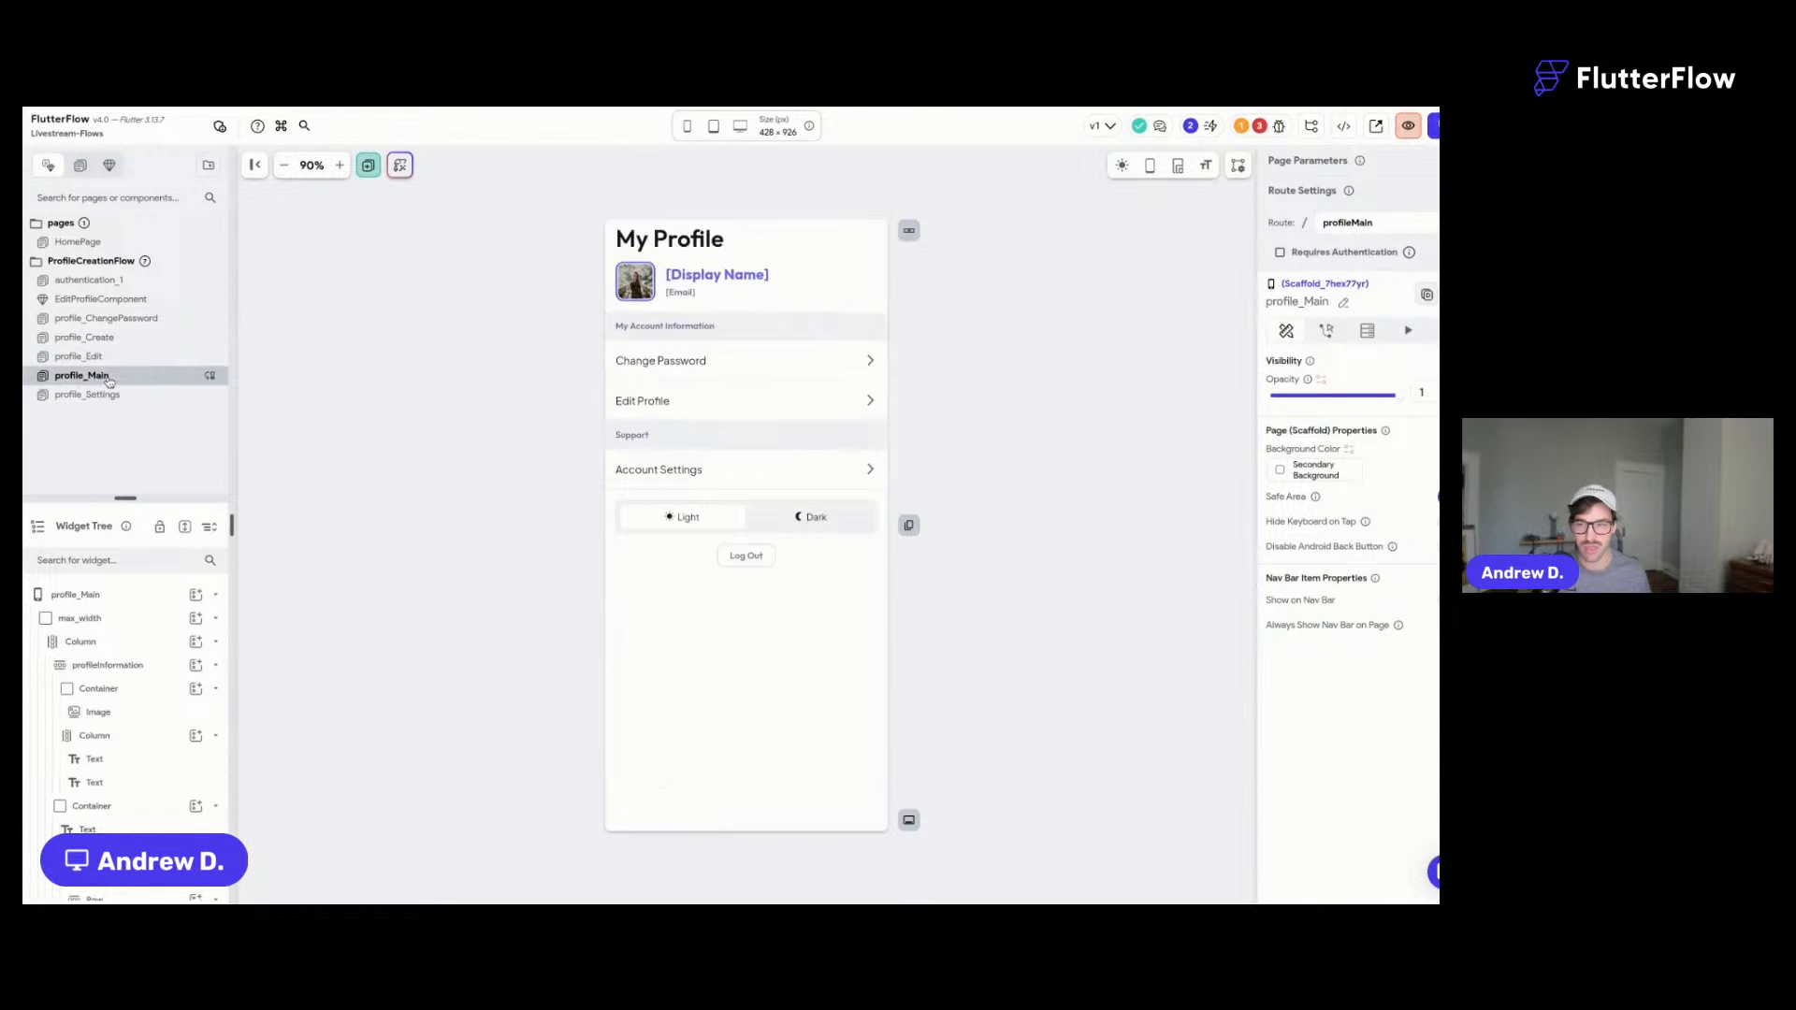
{"action": "left_click", "coordinate": [136, 356]}
{"action": "left_click", "coordinate": [129, 339]}
{"action": "left_click", "coordinate": [140, 319]}
{"action": "left_click", "coordinate": [112, 299]}
{"action": "left_click", "coordinate": [103, 281]}
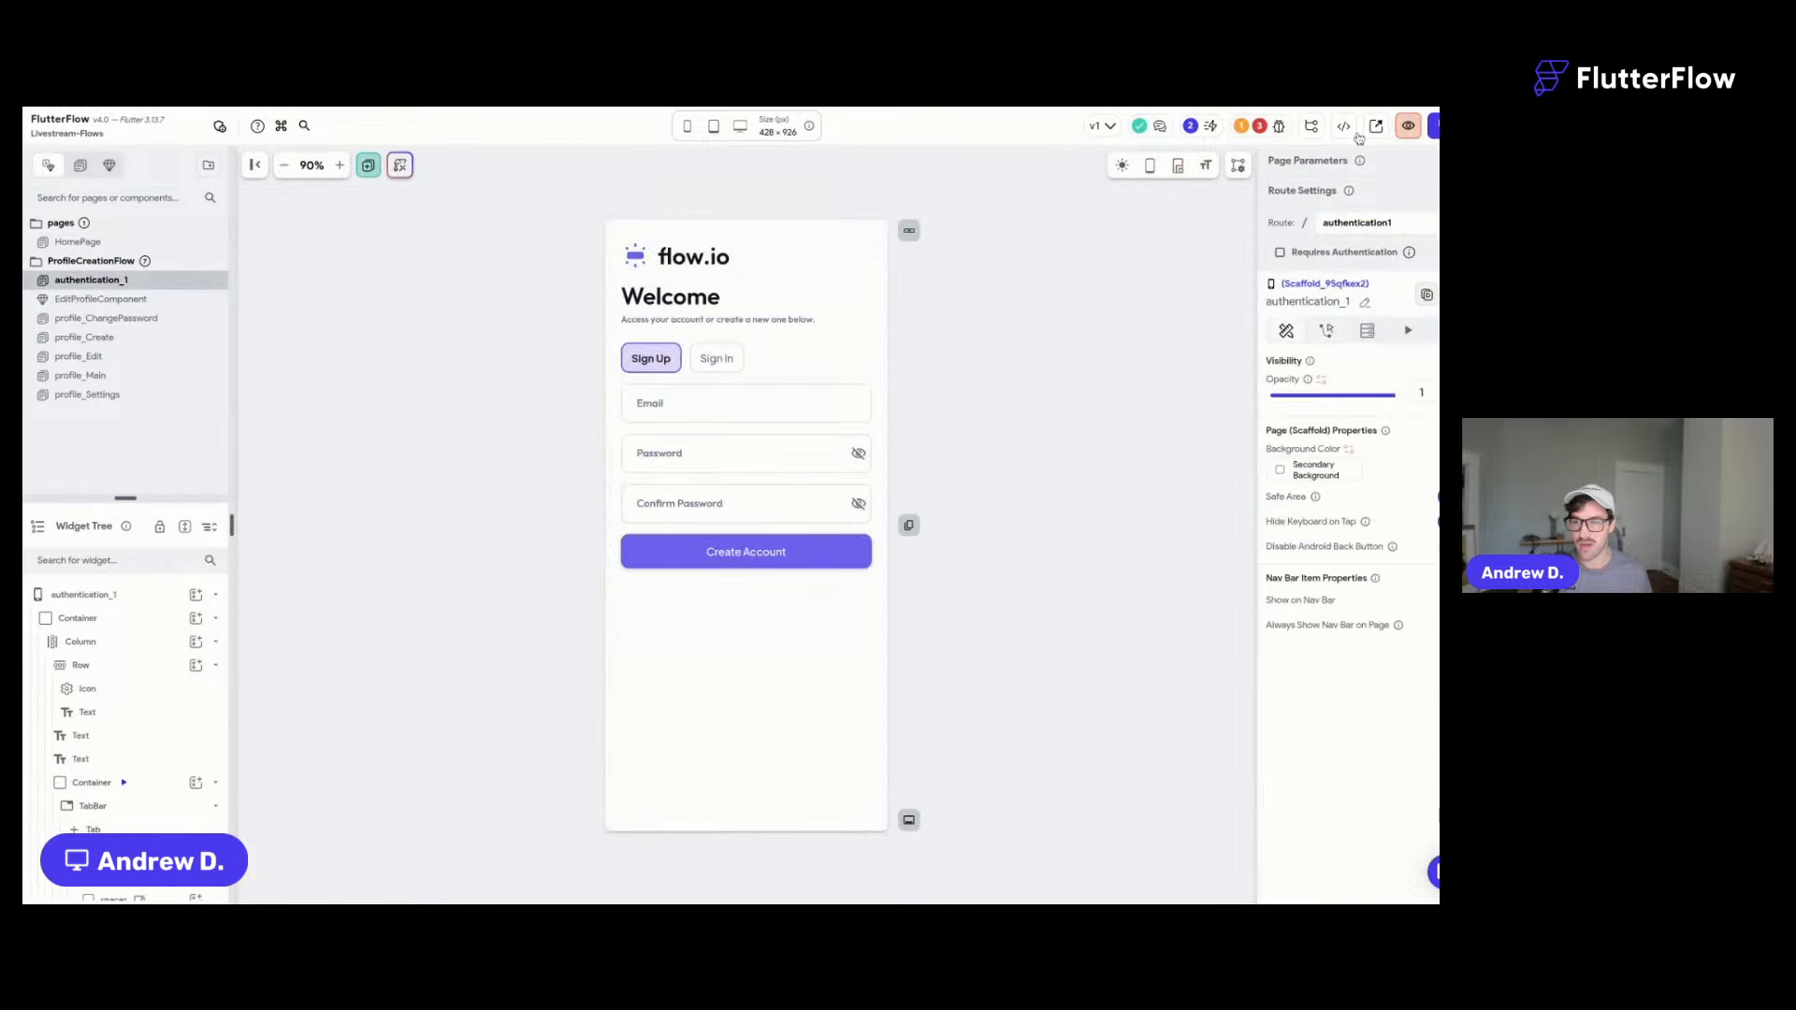
{"action": "left_click", "coordinate": [1254, 125]}
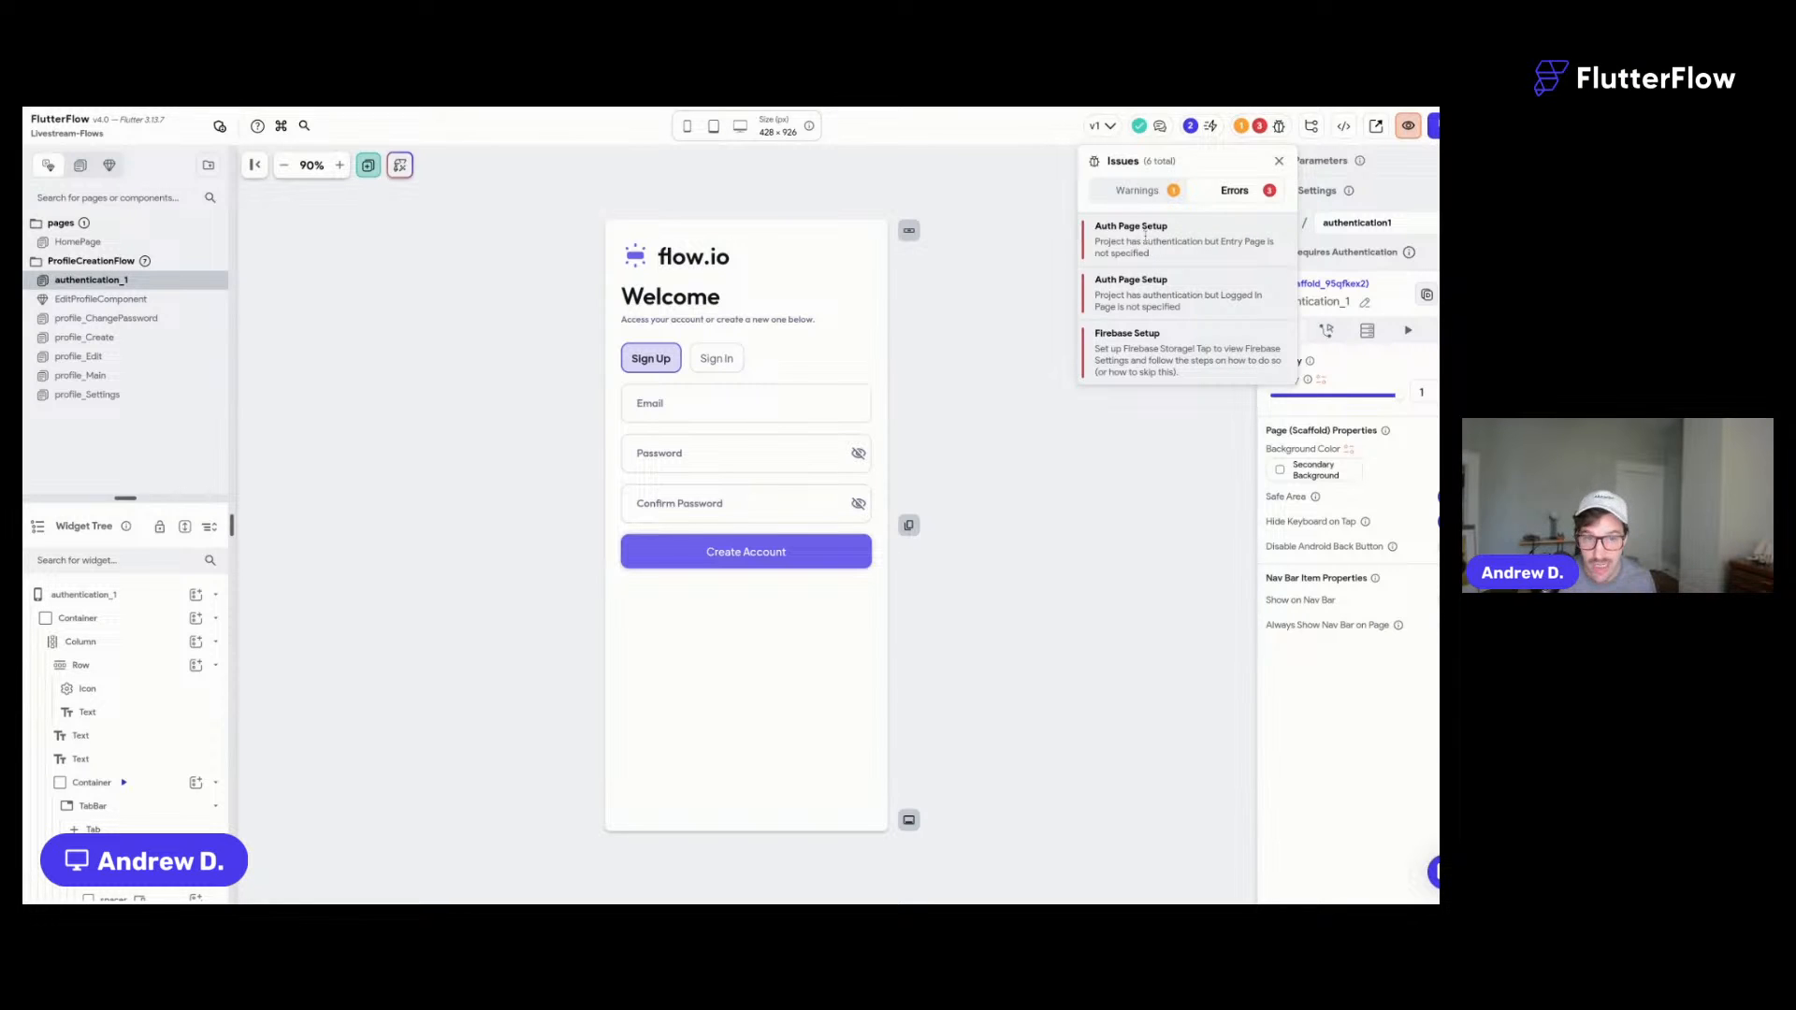
- Set authentication_1 as the entry page and HomePage as the logged-in page
{"action": "left_click", "coordinate": [1170, 238]}
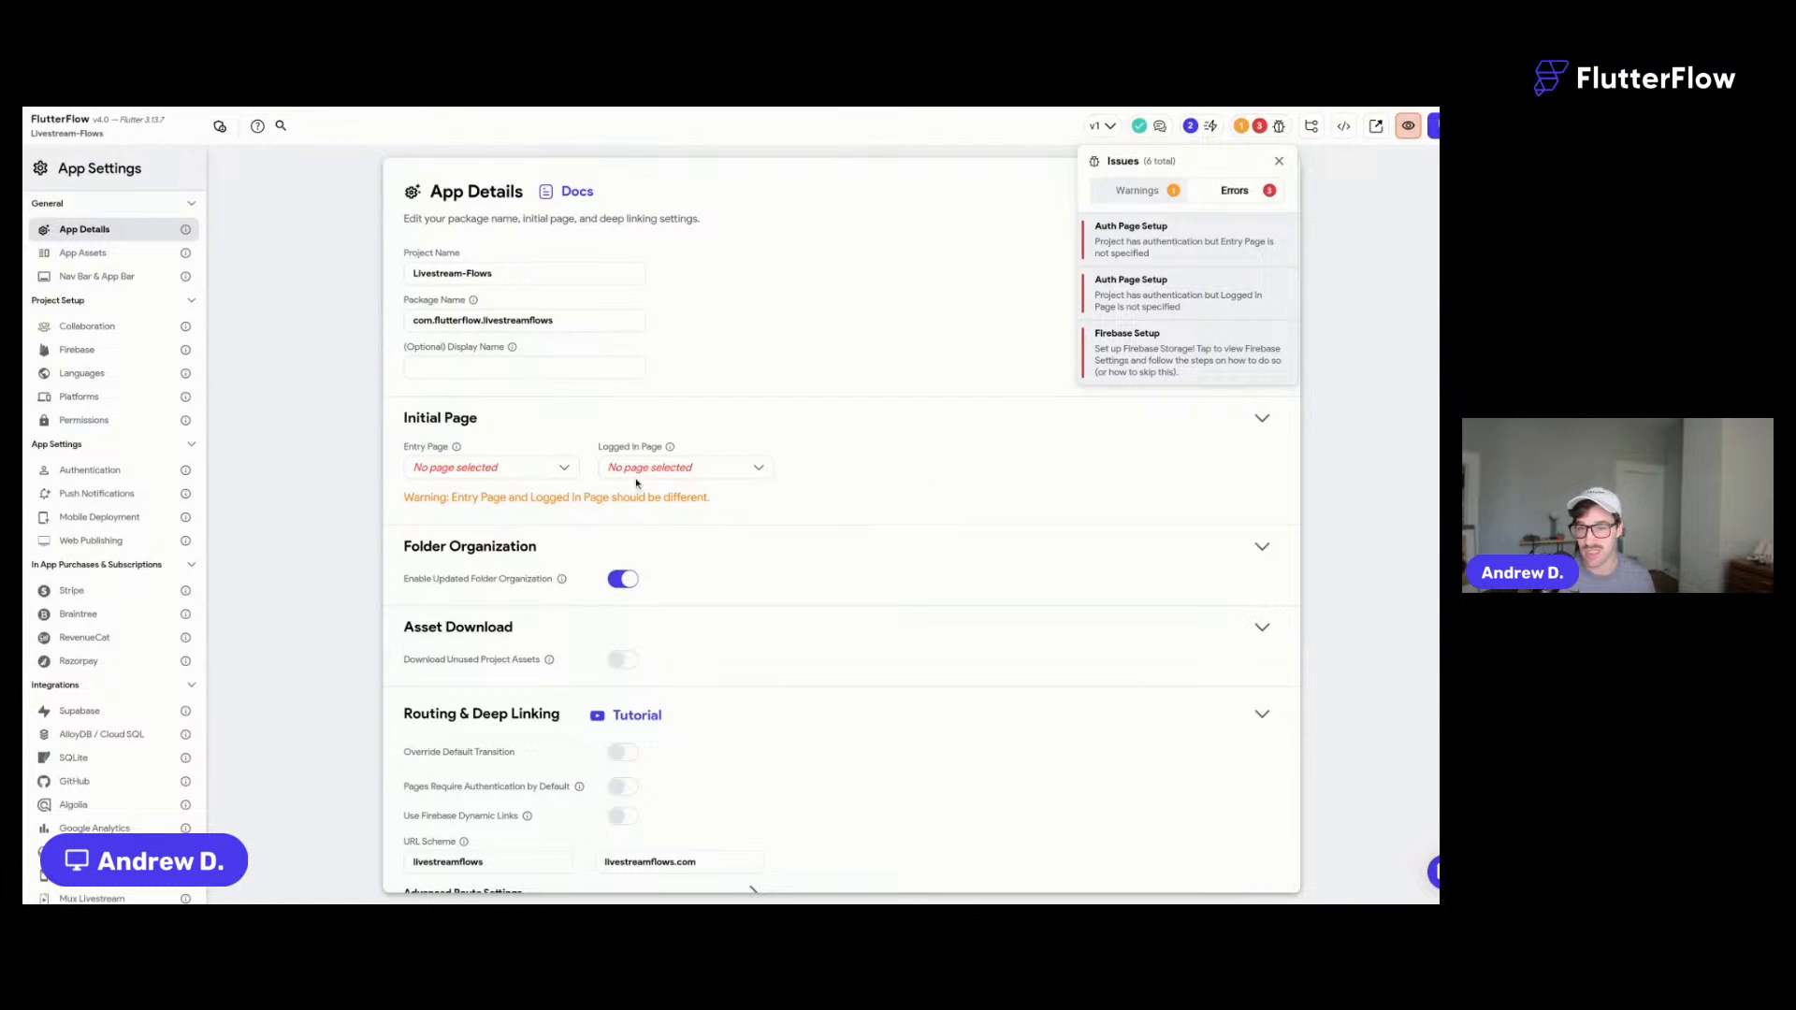
{"action": "left_click", "coordinate": [504, 470]}
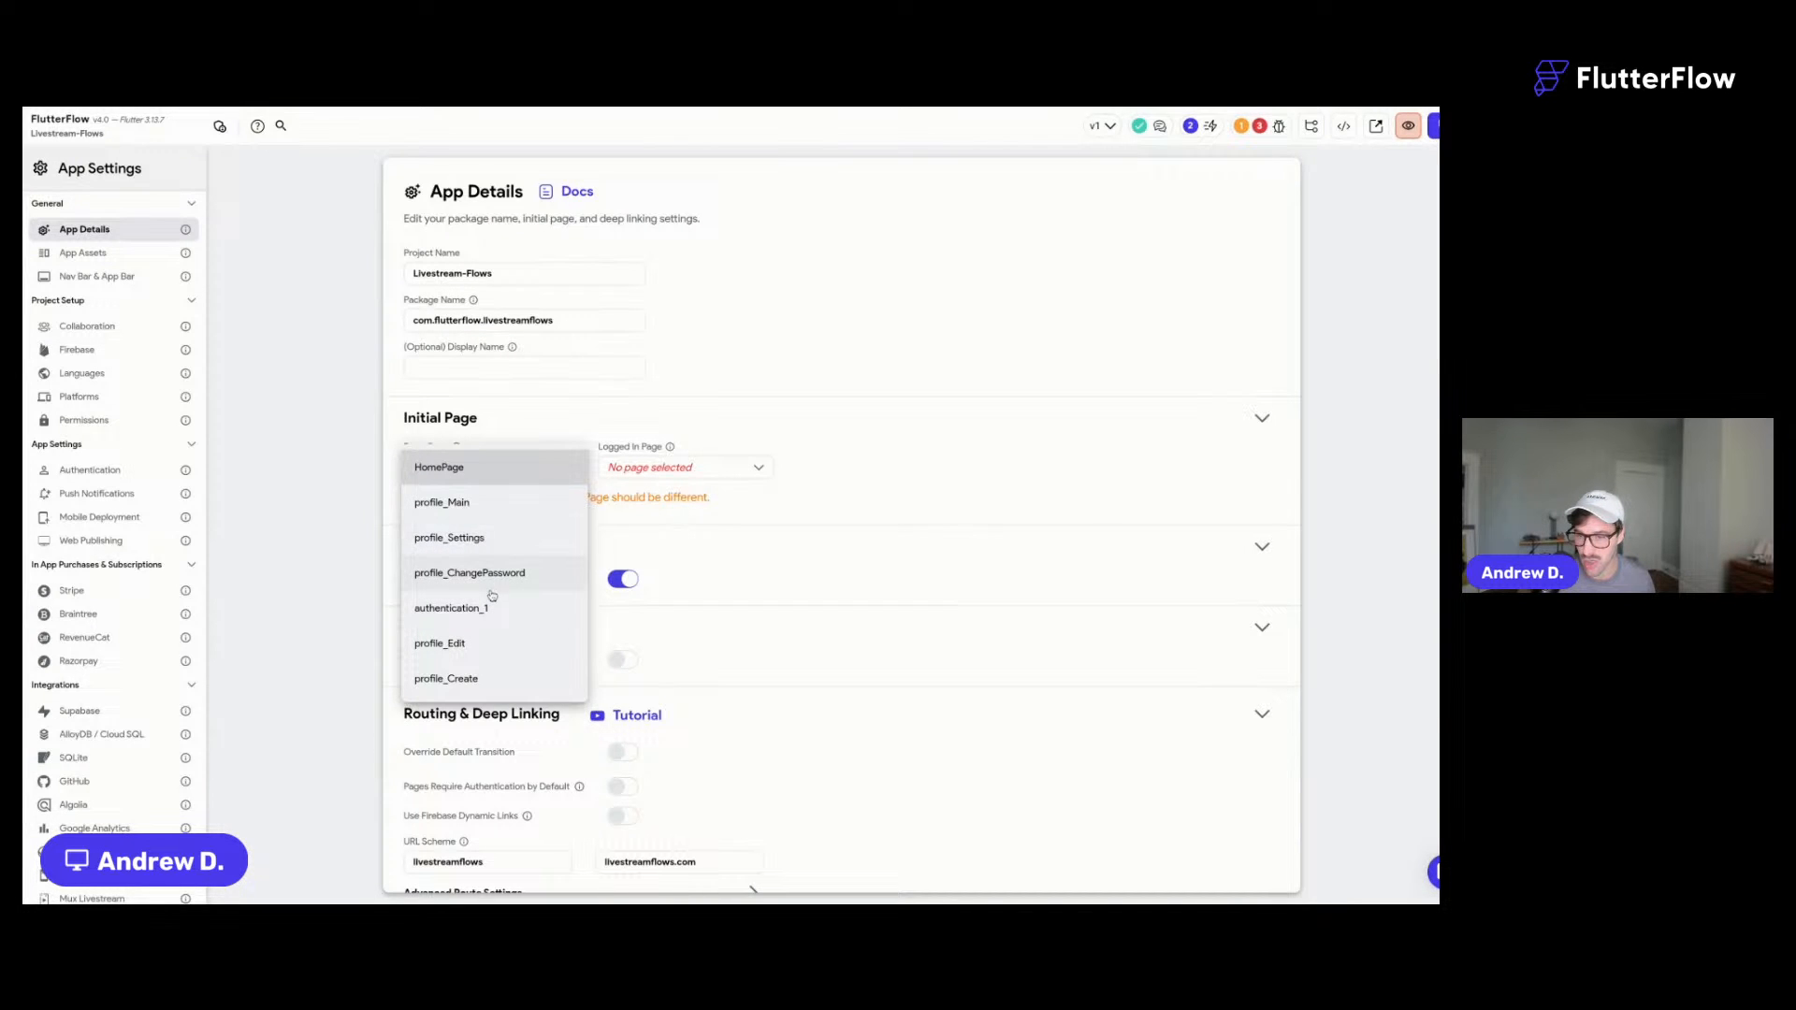
{"action": "left_click", "coordinate": [499, 615]}
{"action": "left_click", "coordinate": [655, 477]}
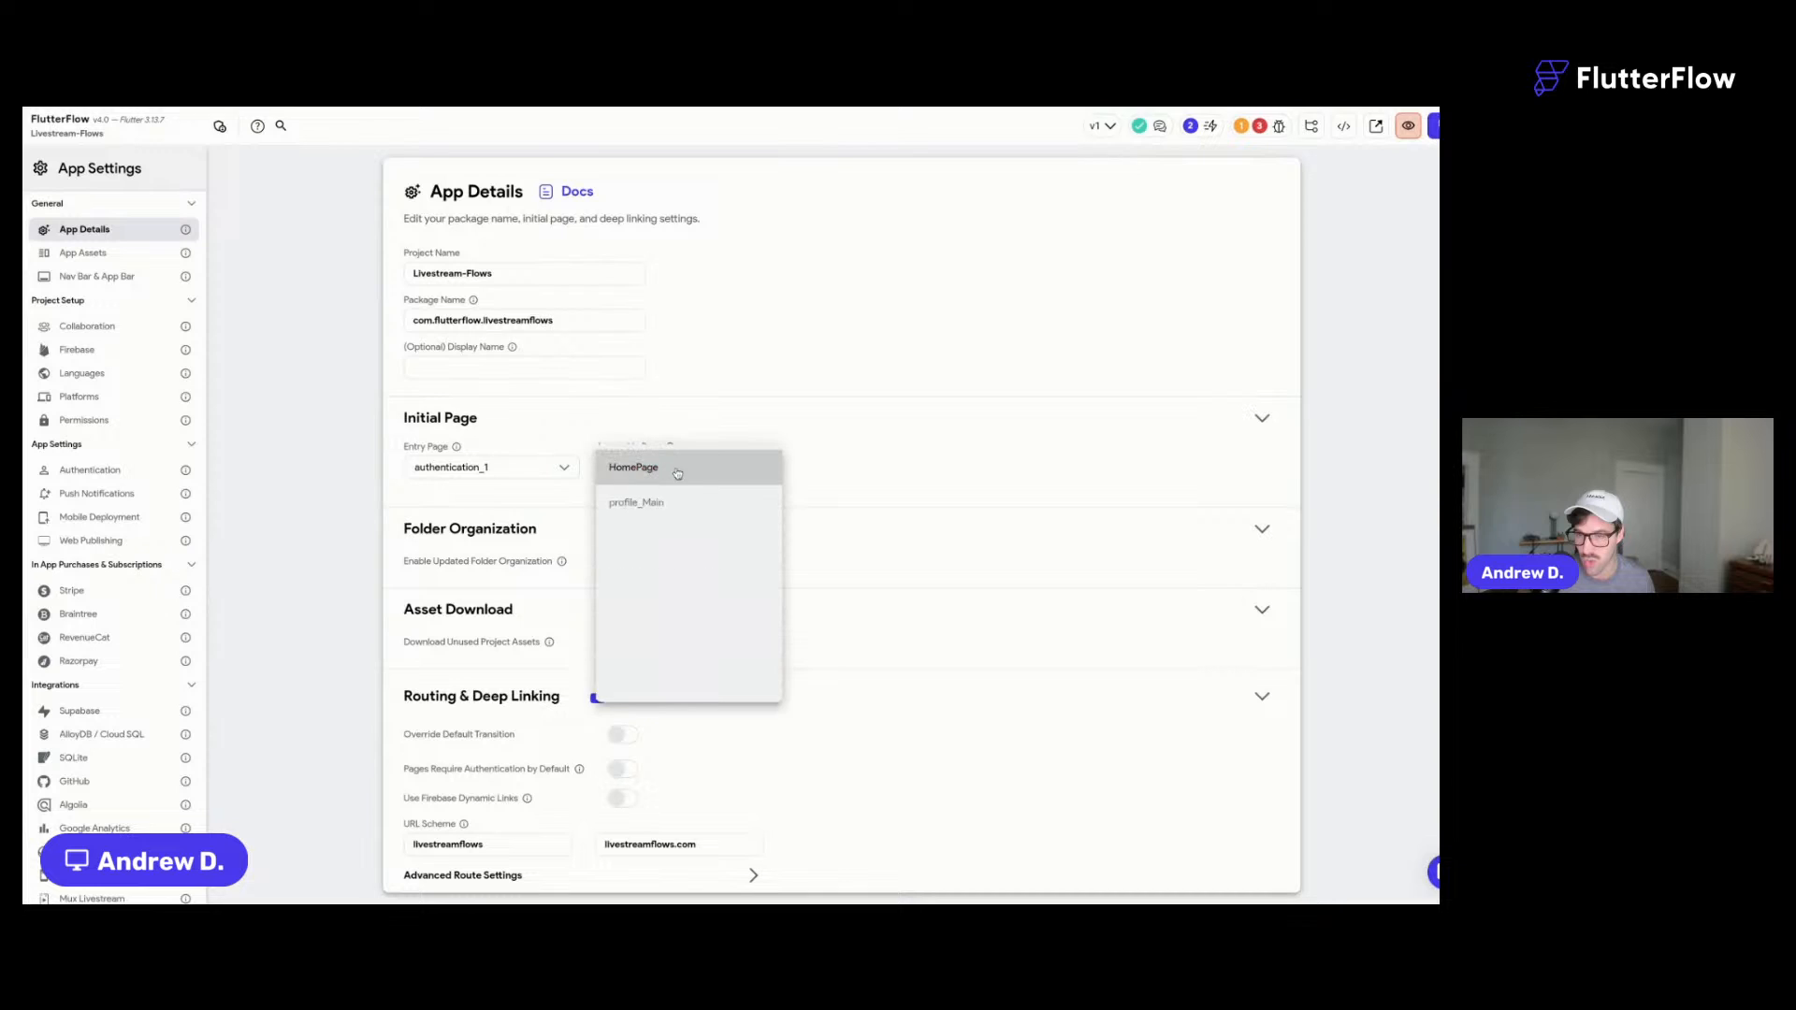
{"action": "left_click", "coordinate": [677, 477]}
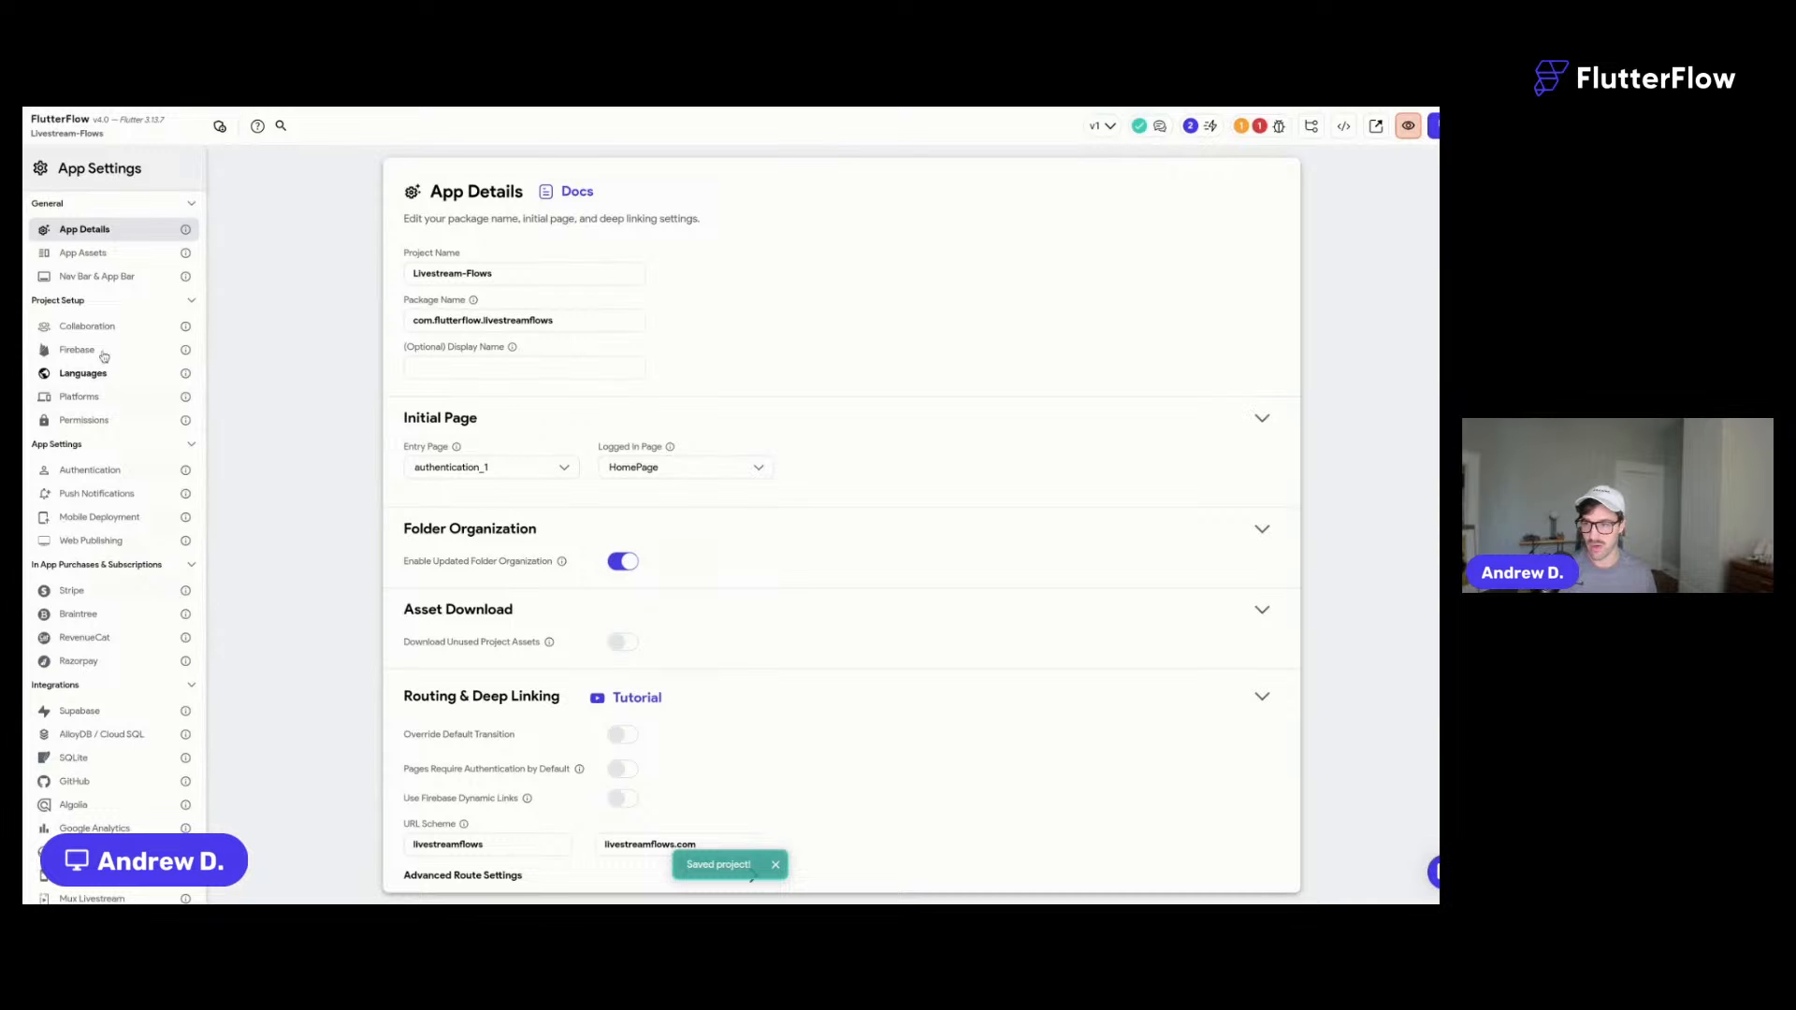
- Set Firebase Storage to be managed outside FlutterFlow in the Firebase settings
{"action": "left_click", "coordinate": [13, 327]}
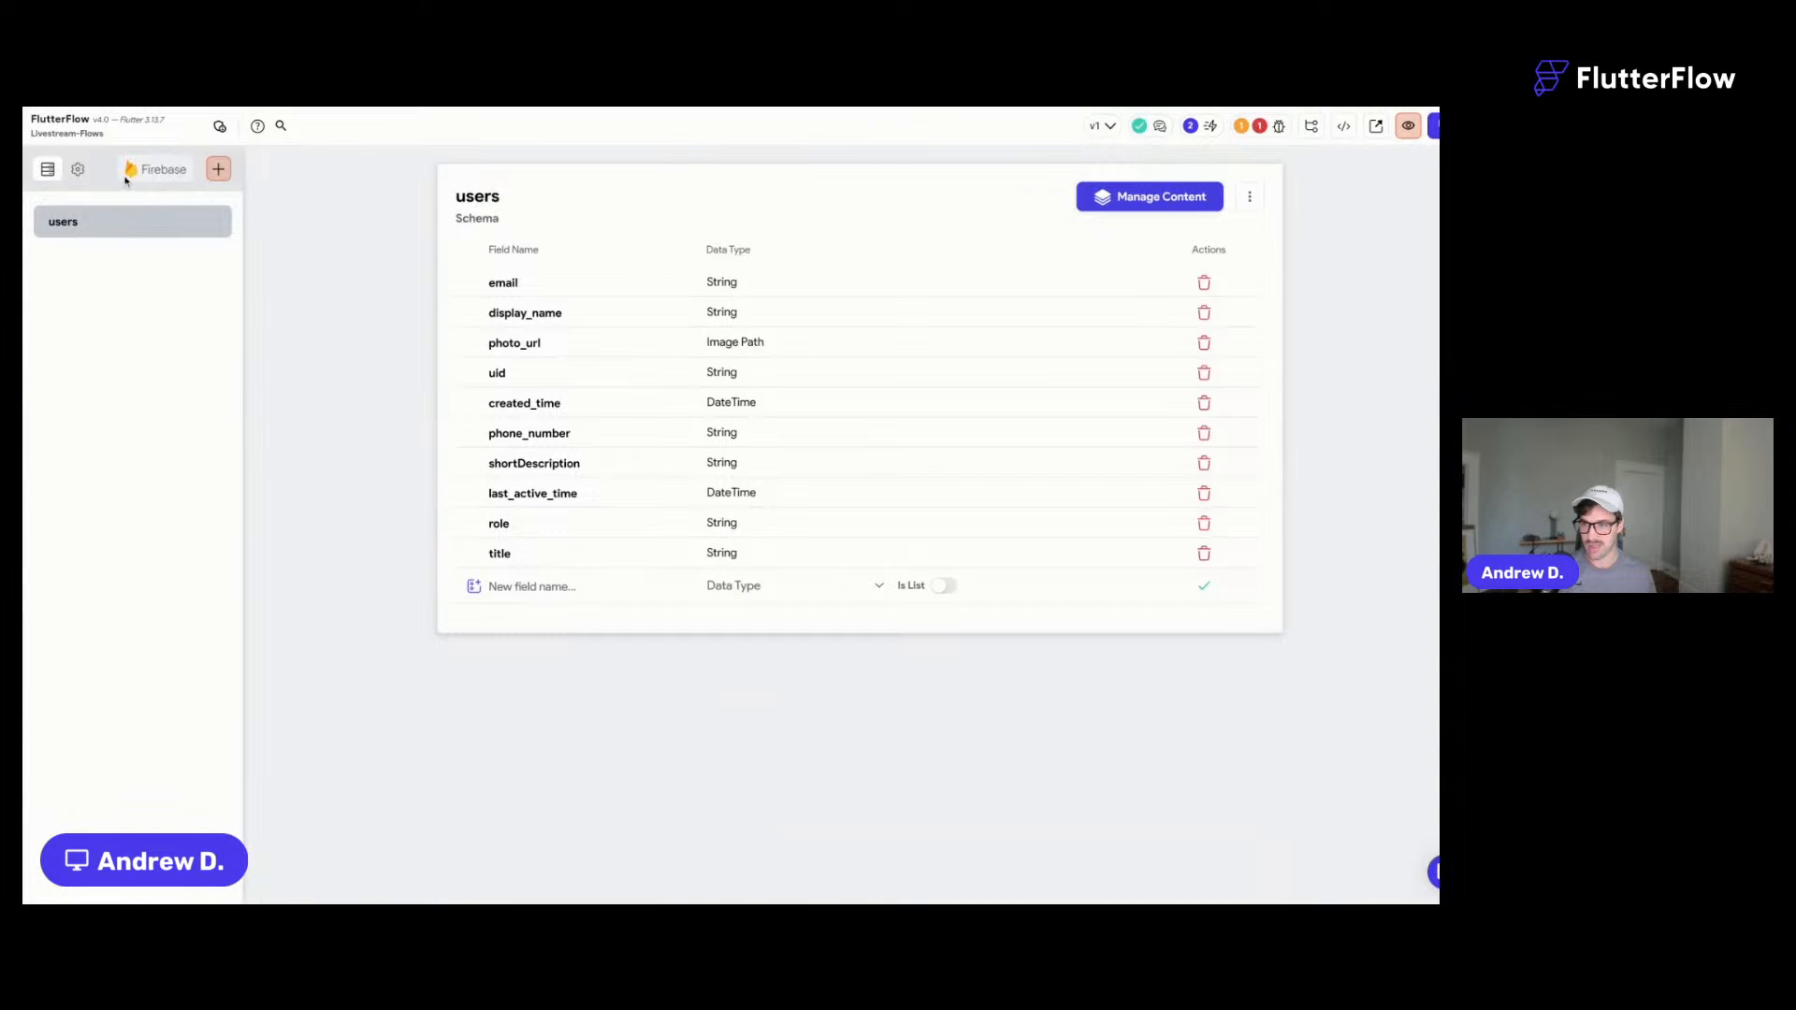
{"action": "left_click", "coordinate": [78, 169]}
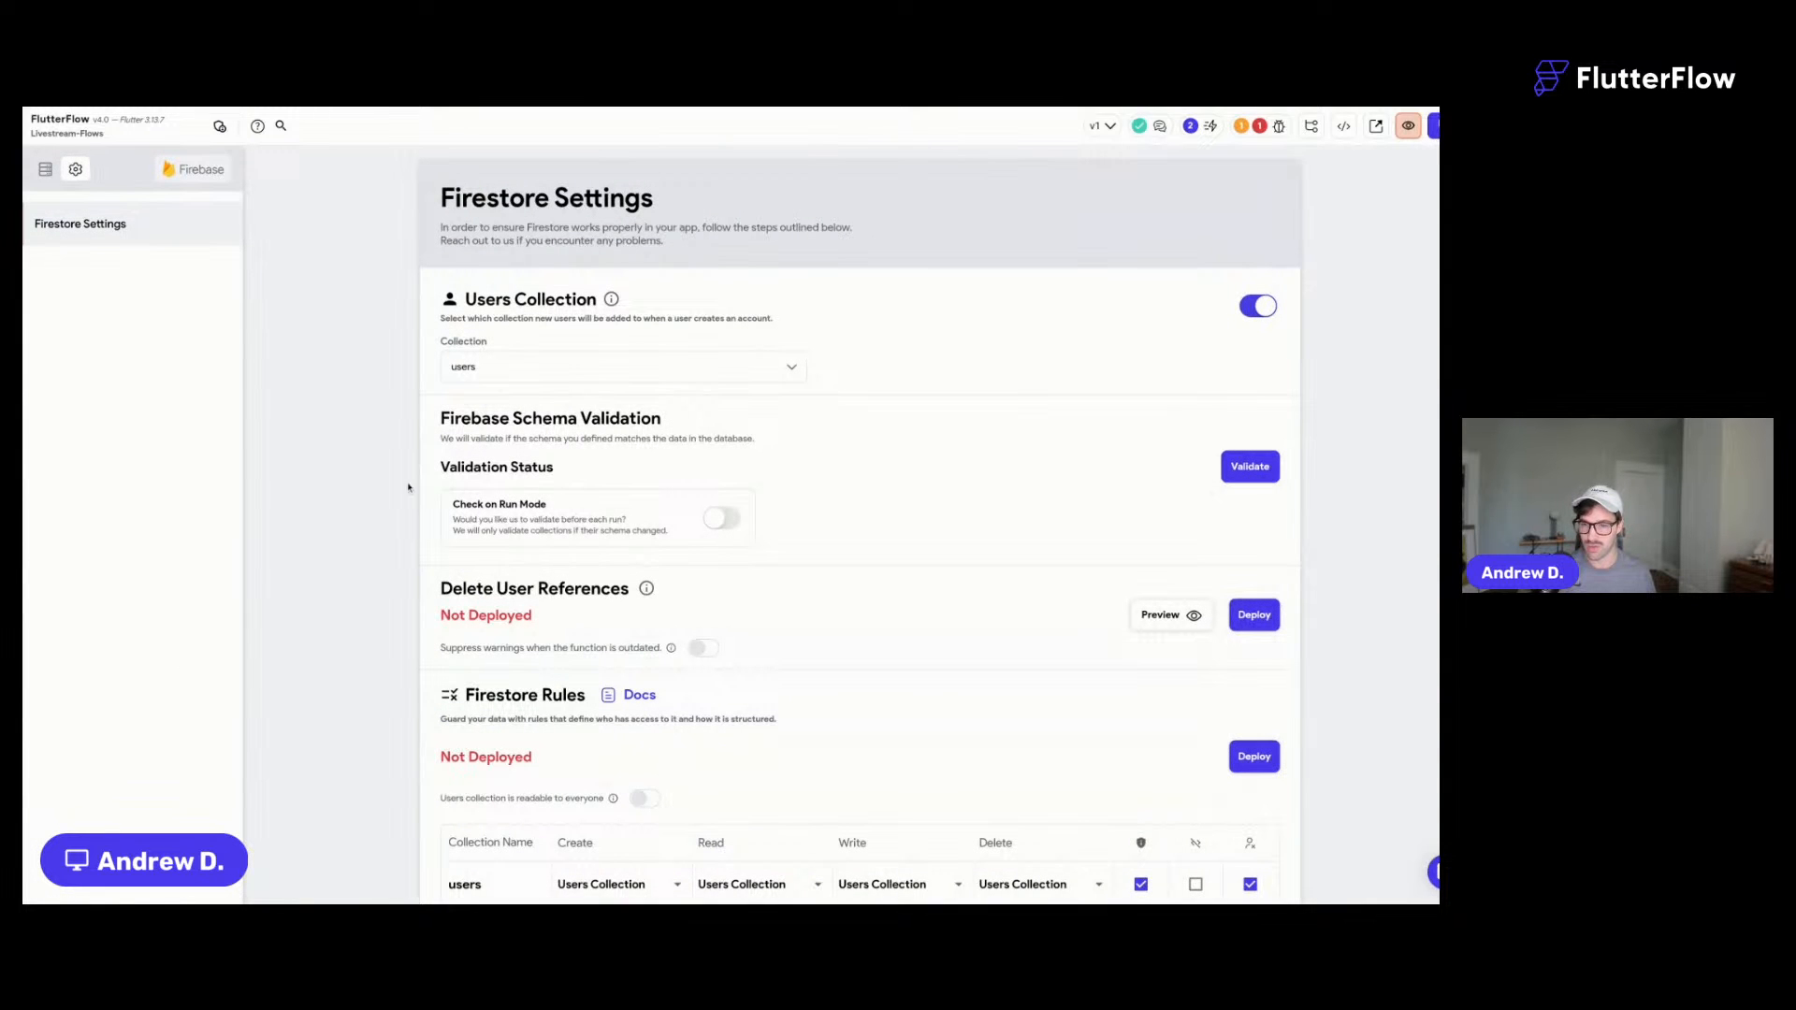
{"action": "left_click", "coordinate": [13, 524]}
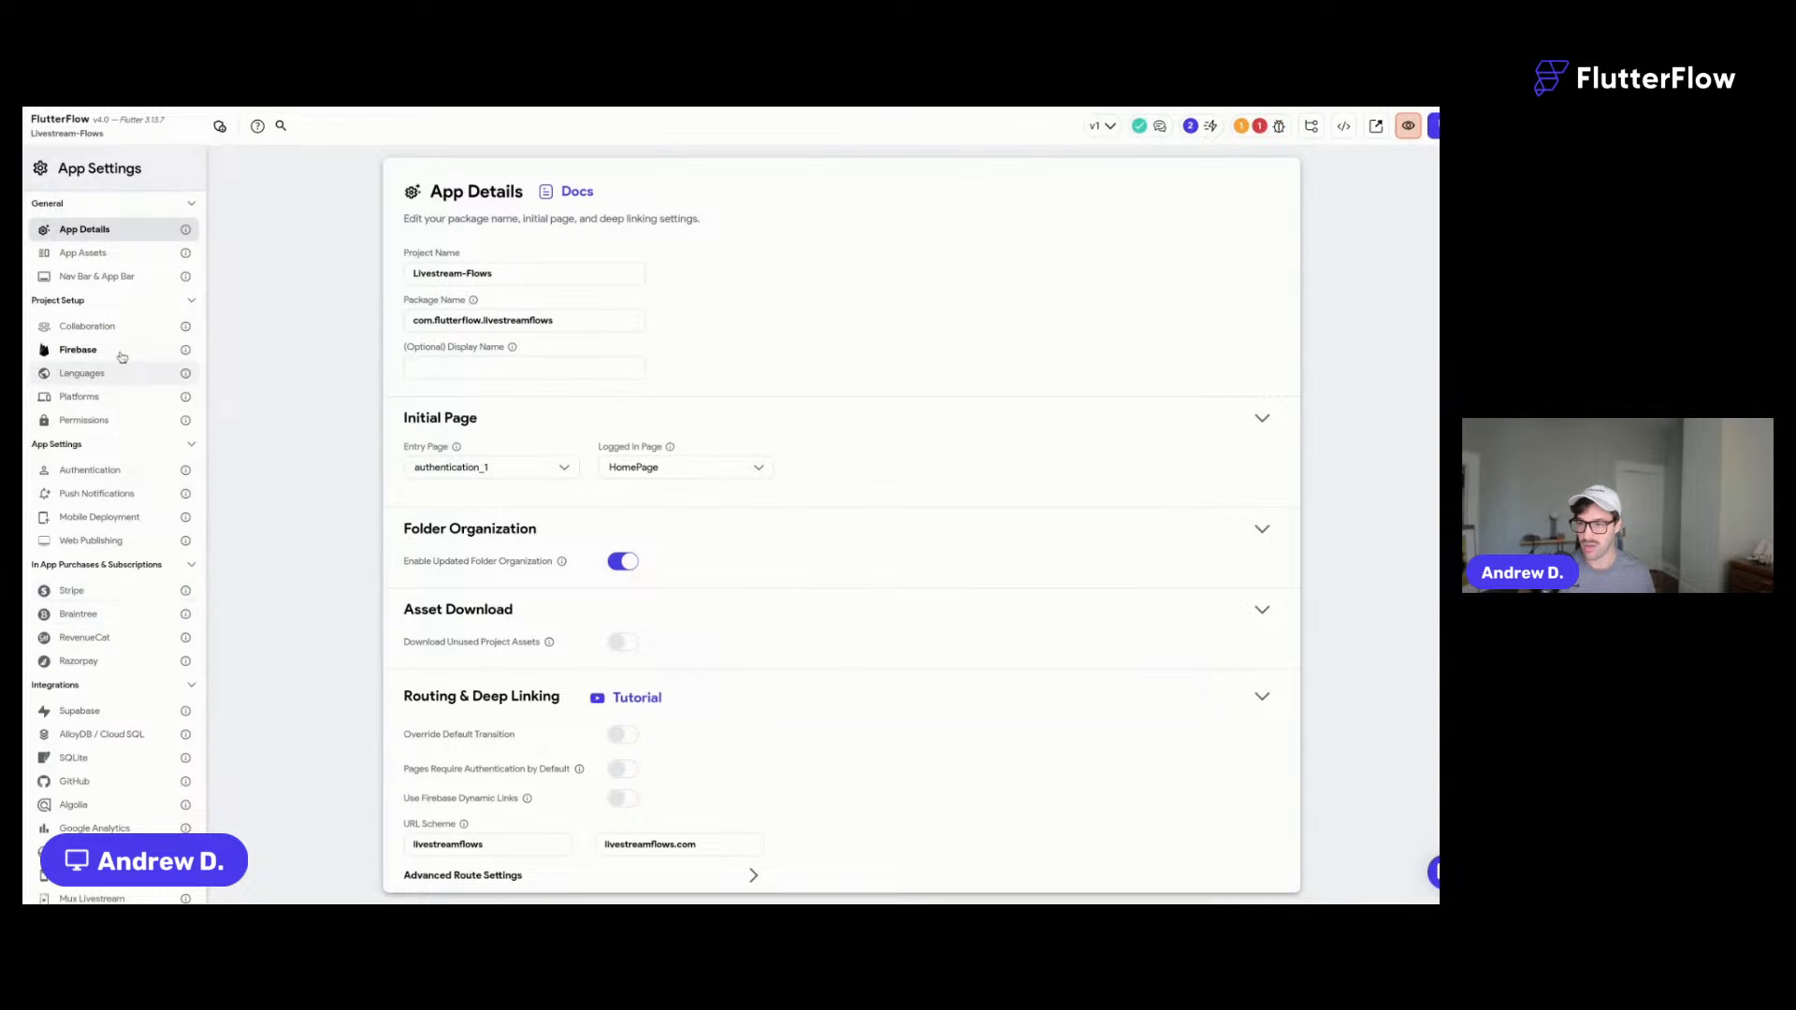
{"action": "left_click", "coordinate": [80, 349]}
{"action": "scroll", "coordinate": [1005, 628], "scroll_direction": "down", "scroll_amount": 3}
{"action": "left_click", "coordinate": [606, 532]}
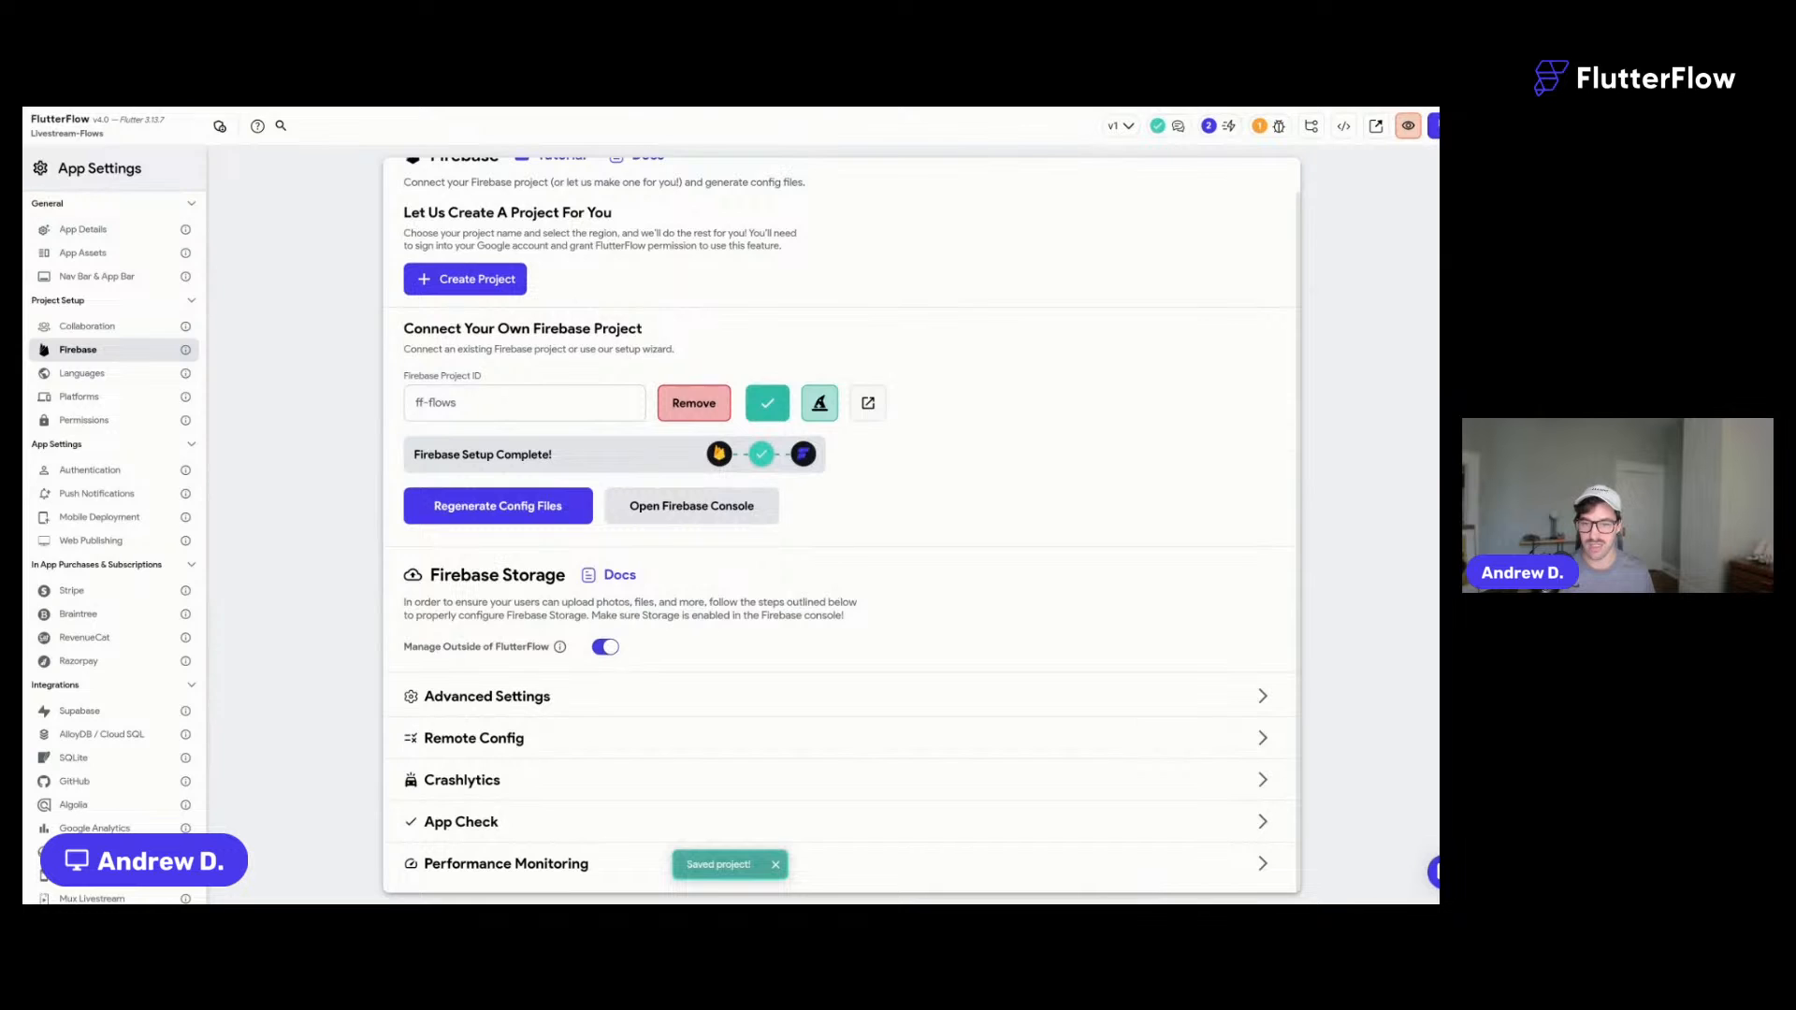
{"action": "left_click", "coordinate": [13, 204]}
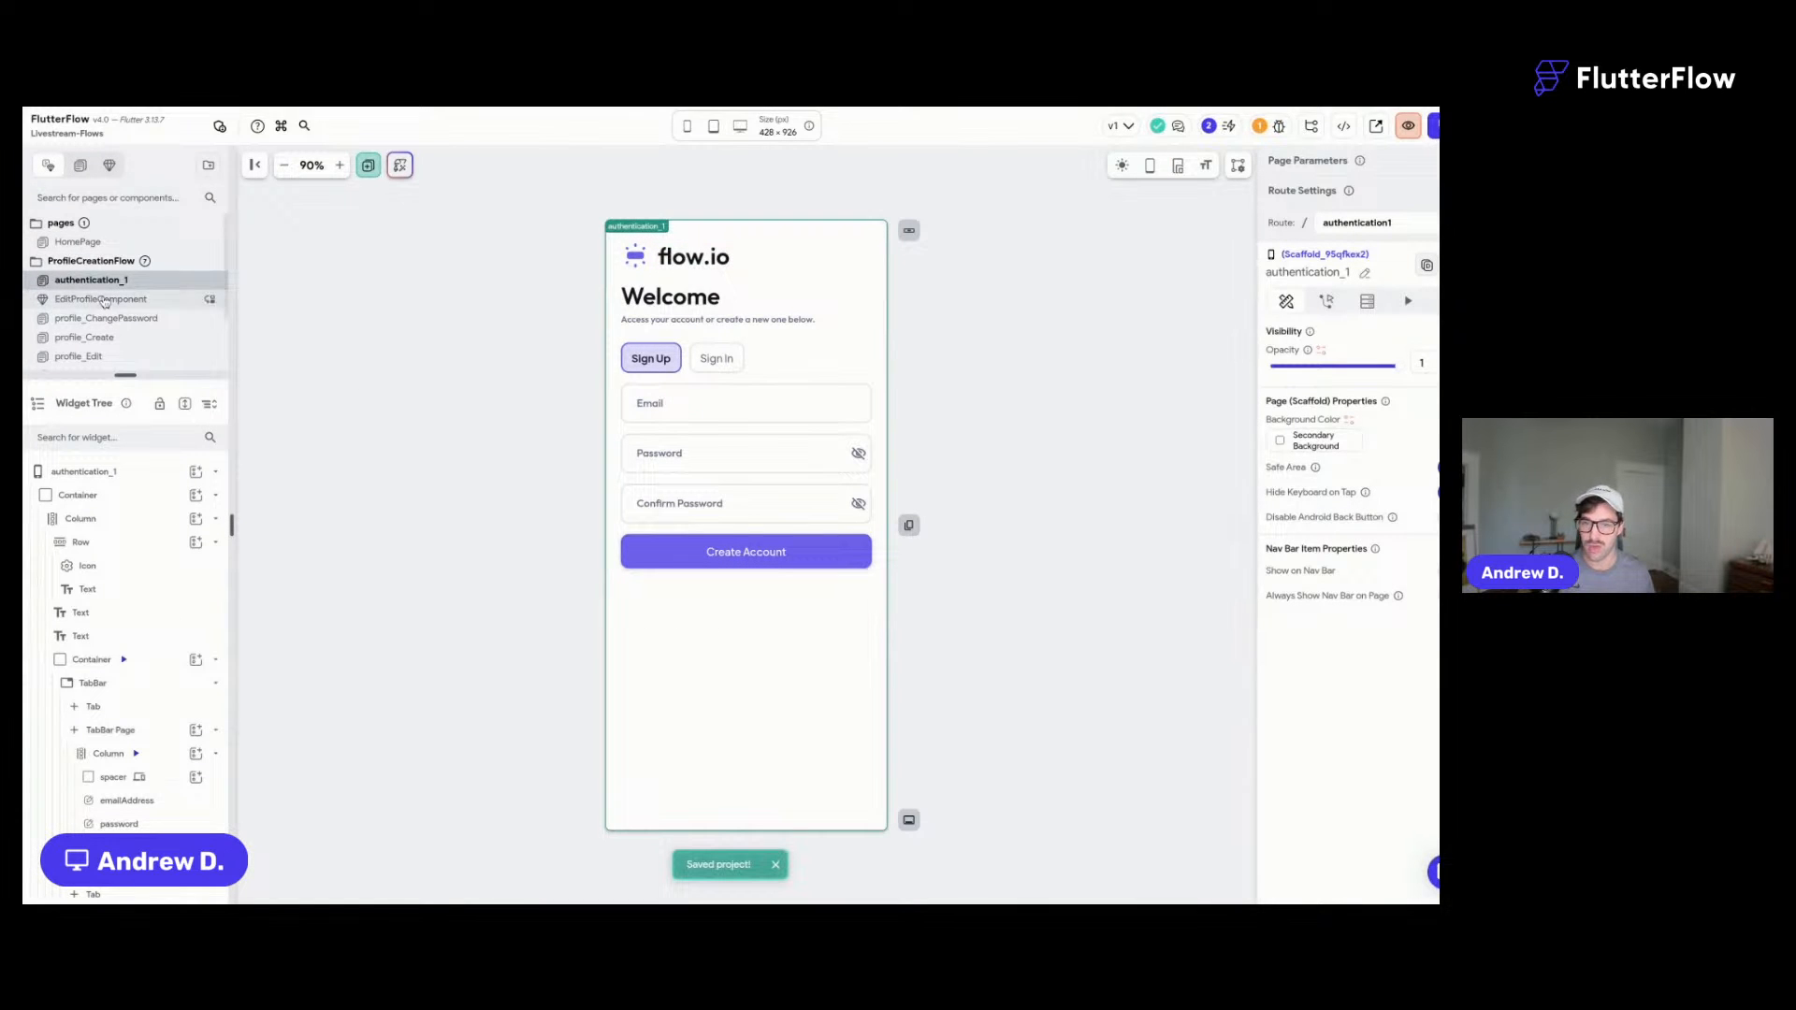
{"action": "left_click", "coordinate": [13, 237]}
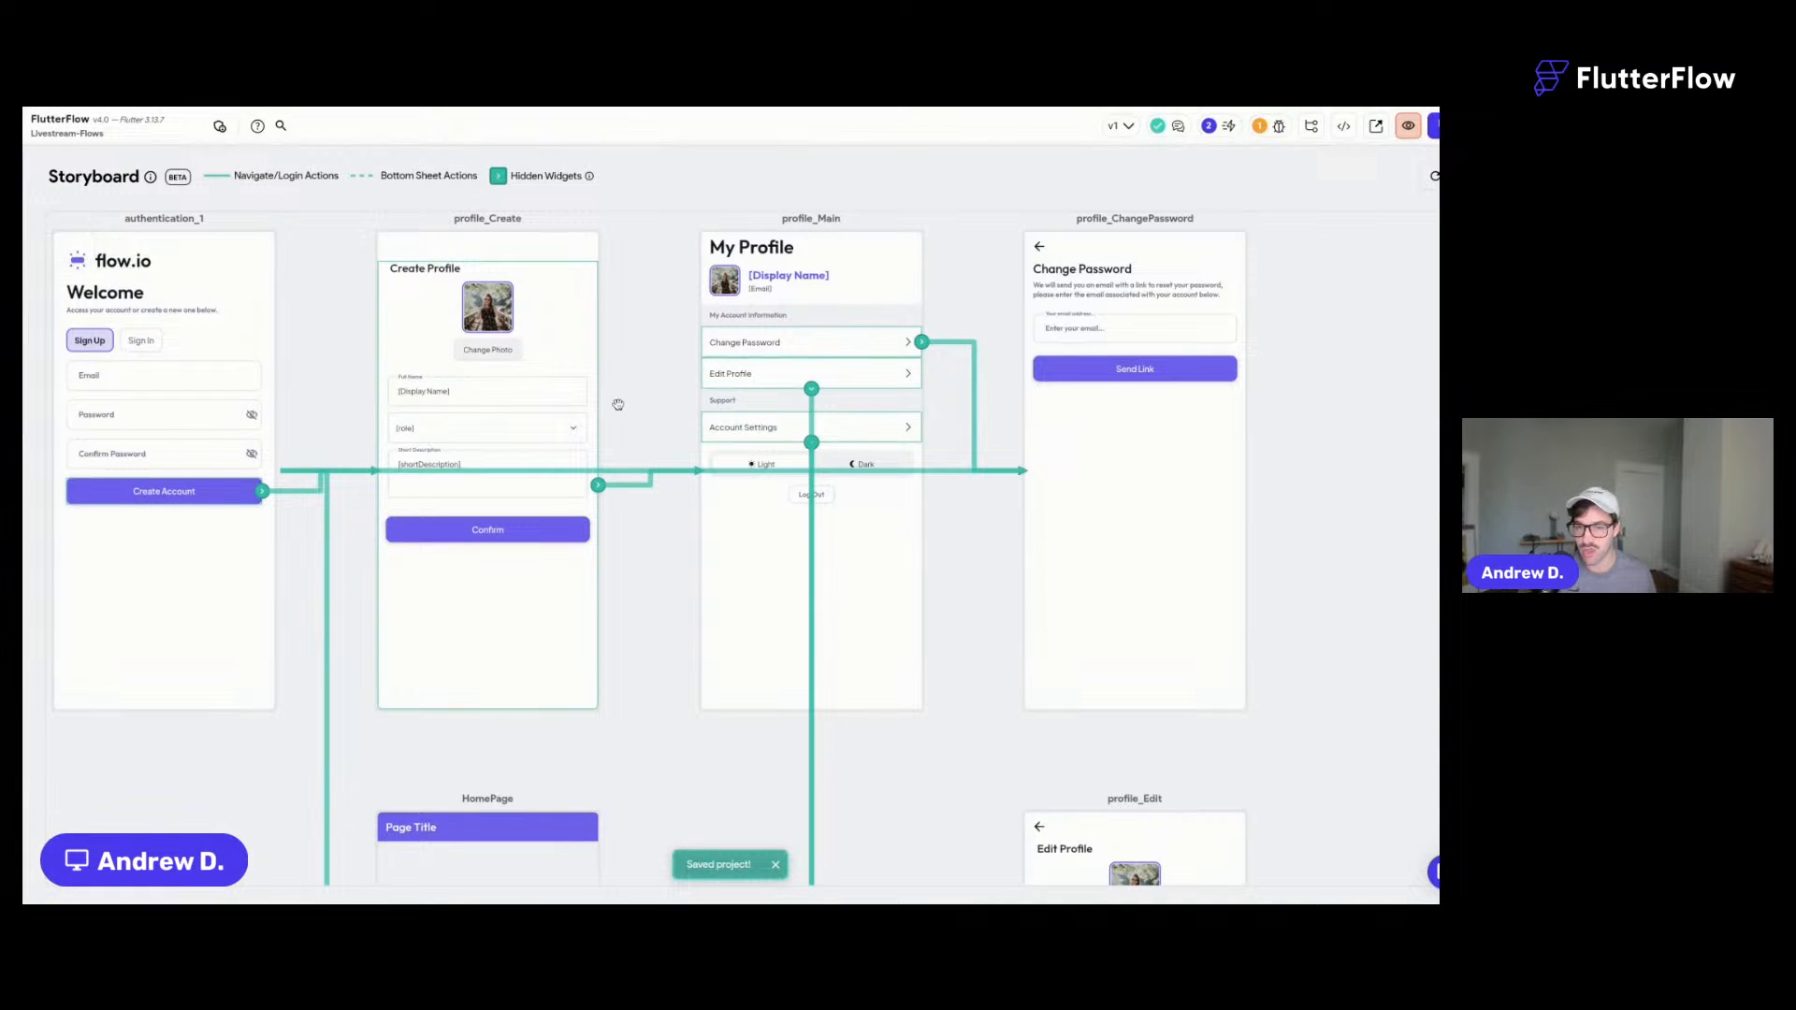
{"action": "left_click_drag", "start_coordinate": [618, 404], "coordinate": [732, 367]}
{"action": "scroll", "coordinate": [732, 367], "scroll_direction": "down", "scroll_amount": 3}
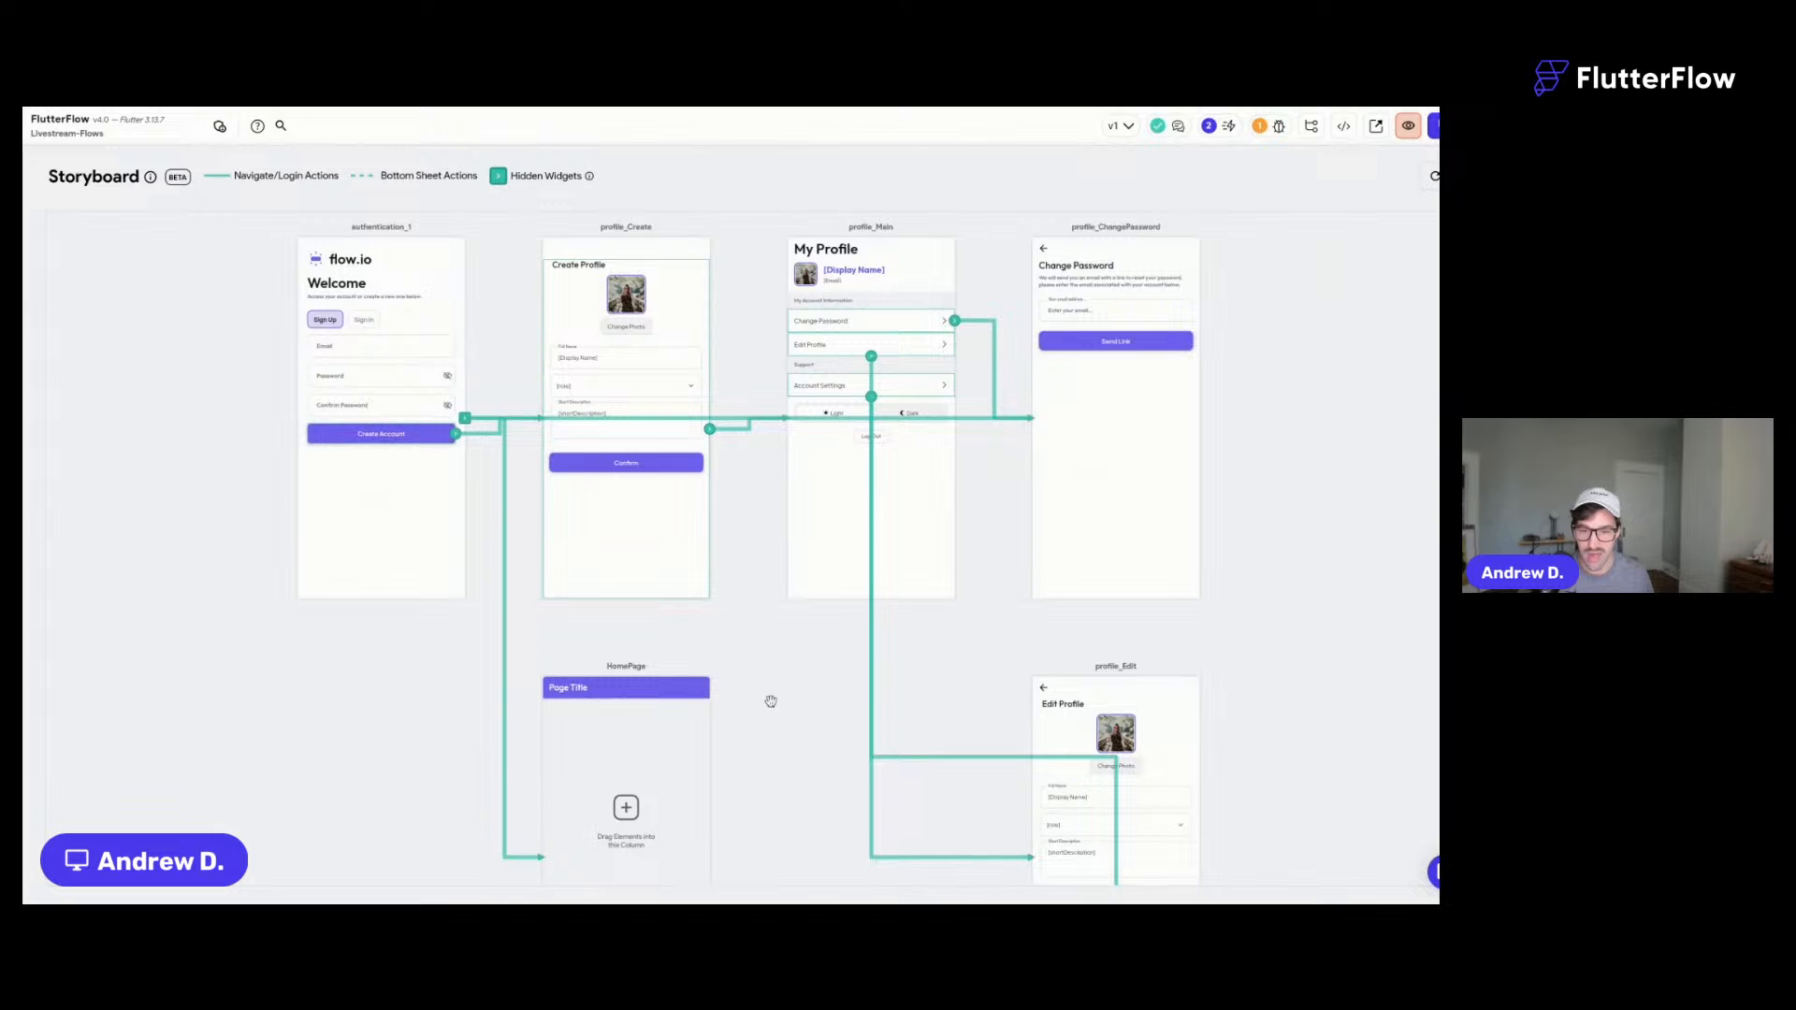
{"action": "scroll", "coordinate": [770, 689], "scroll_direction": "down", "scroll_amount": 3}
{"action": "scroll", "coordinate": [769, 705], "scroll_direction": "up", "scroll_amount": 4}
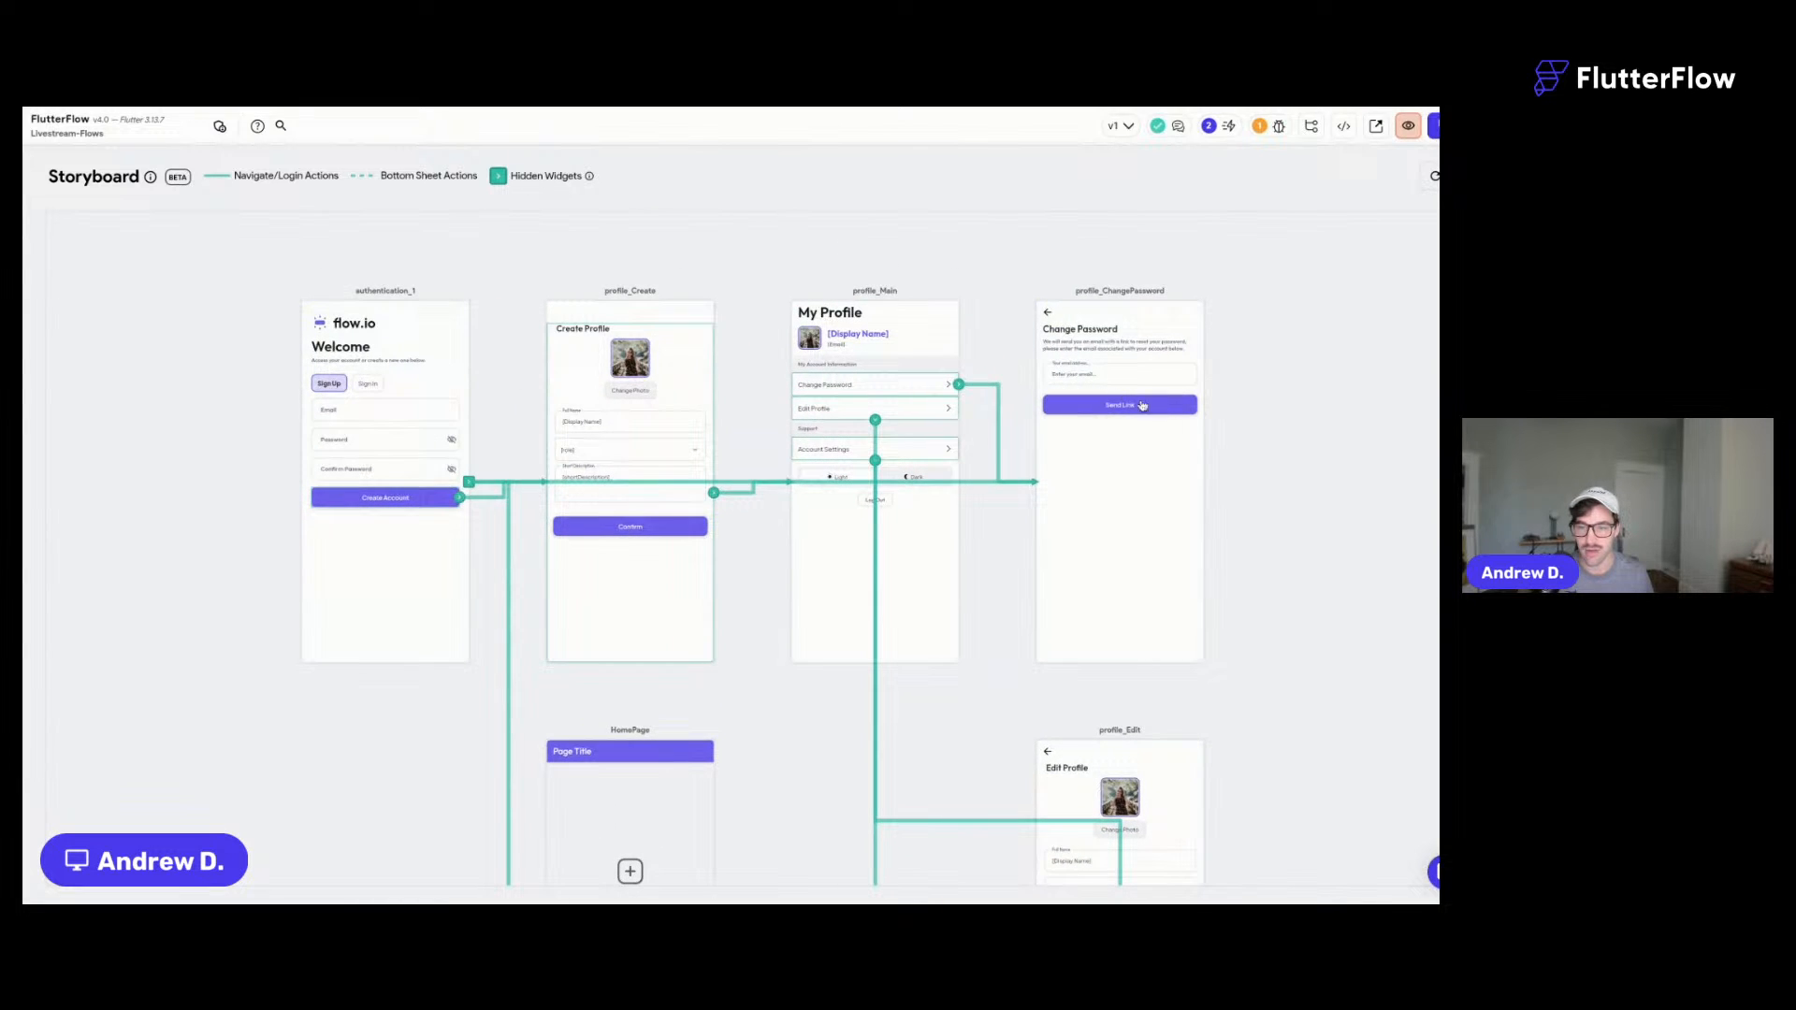
{"action": "left_click_drag", "start_coordinate": [1266, 666], "coordinate": [1201, 411]}
{"action": "scroll", "coordinate": [1246, 475], "scroll_direction": "up", "scroll_amount": 3}
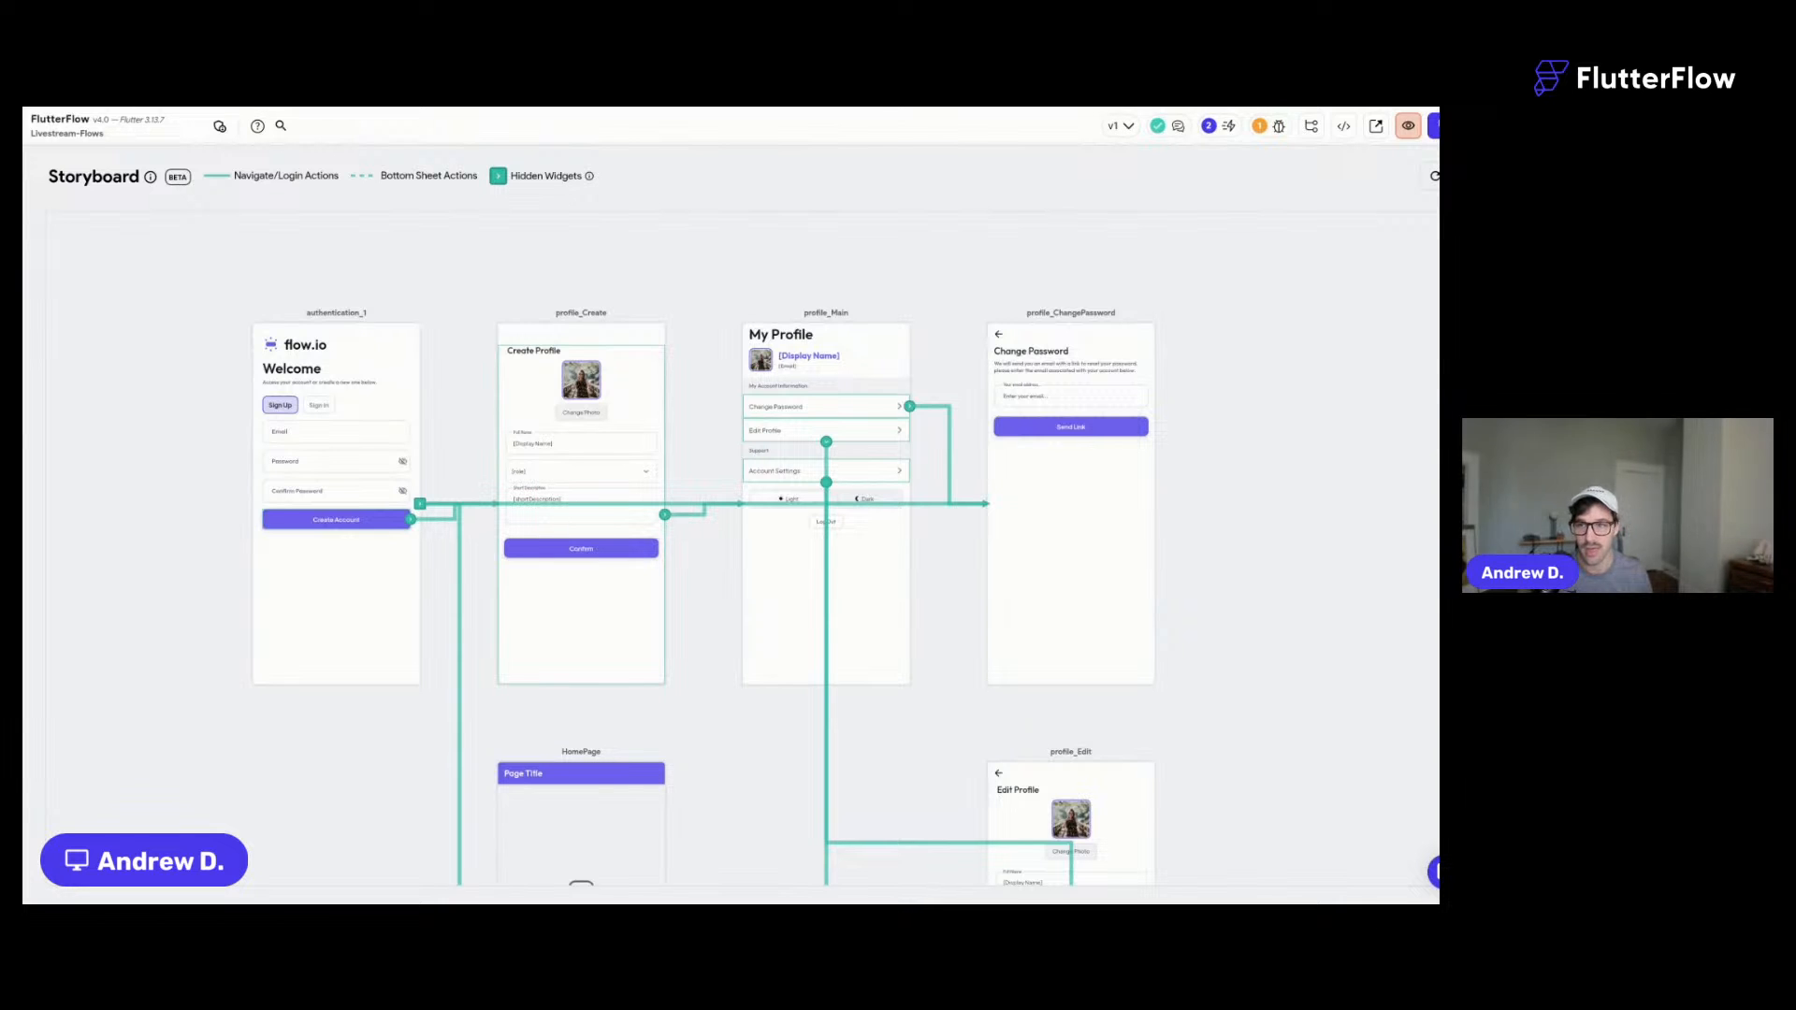
{"action": "left_click_drag", "start_coordinate": [464, 339], "coordinate": [478, 252]}
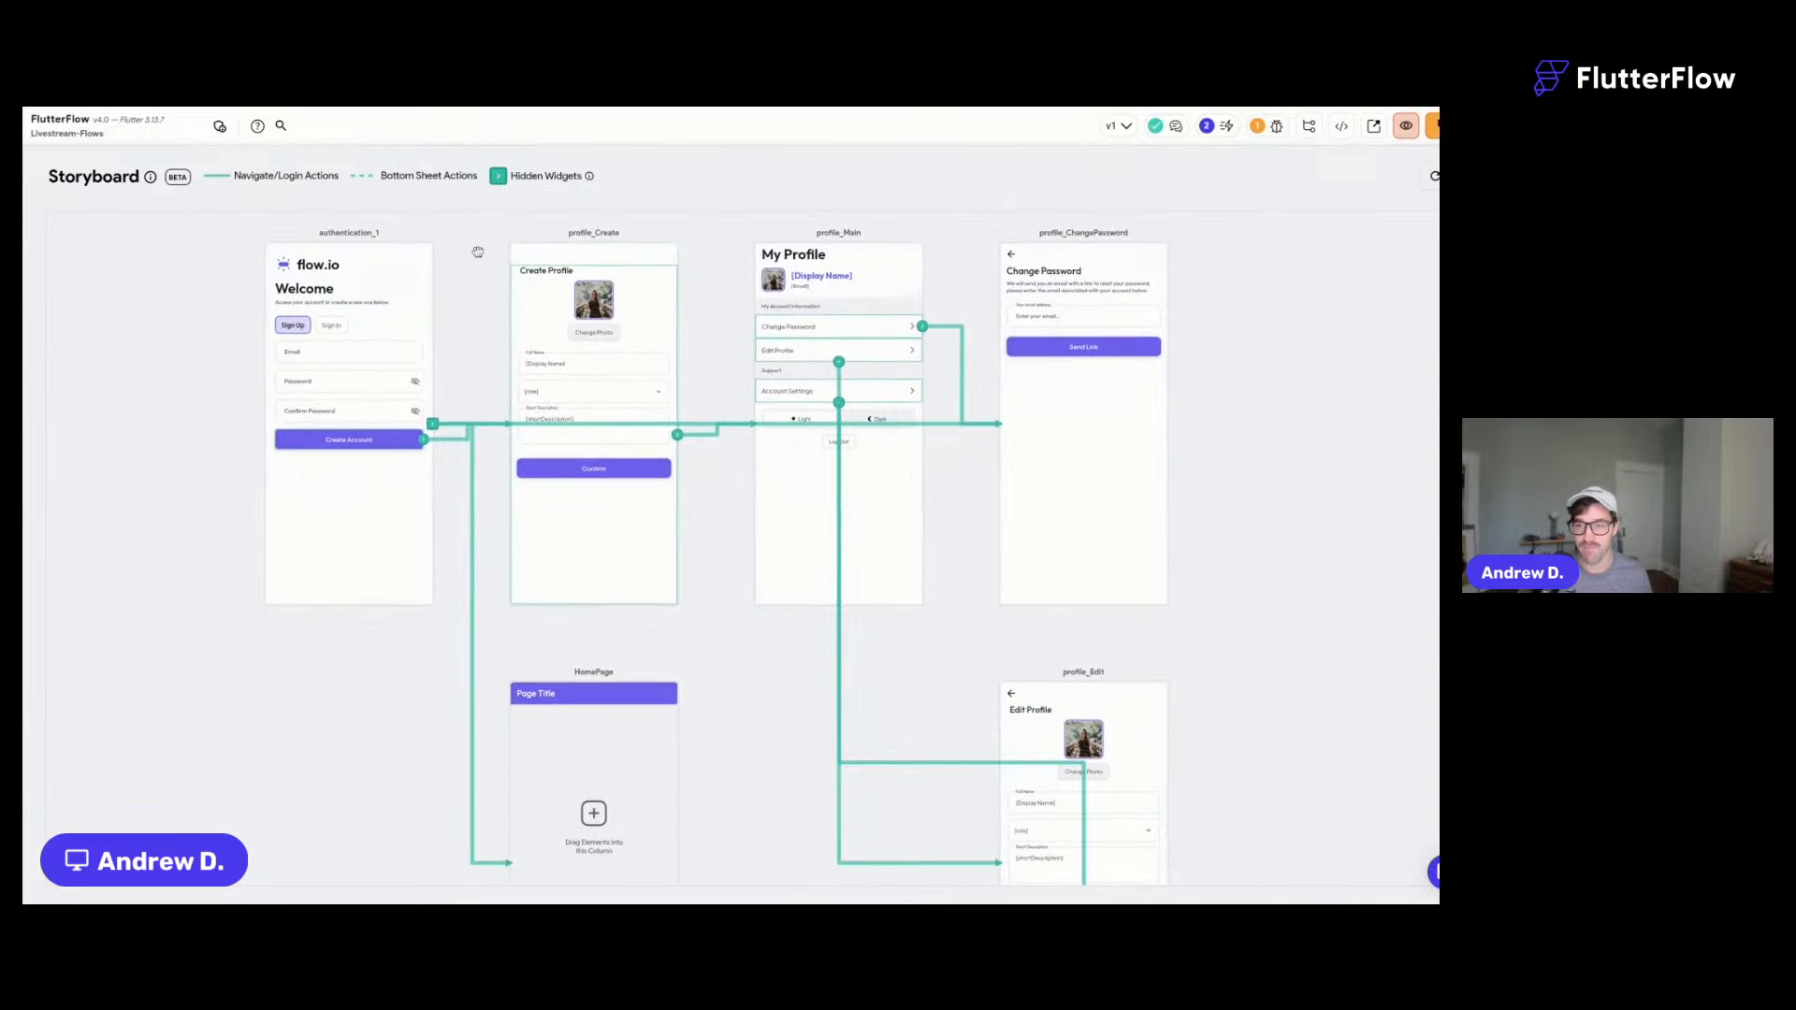
{"action": "scroll", "coordinate": [472, 429], "scroll_direction": "down", "scroll_amount": 2}
{"action": "scroll", "coordinate": [472, 432], "scroll_direction": "up", "scroll_amount": 2}
{"action": "scroll", "coordinate": [472, 431], "scroll_direction": "up", "scroll_amount": 1}
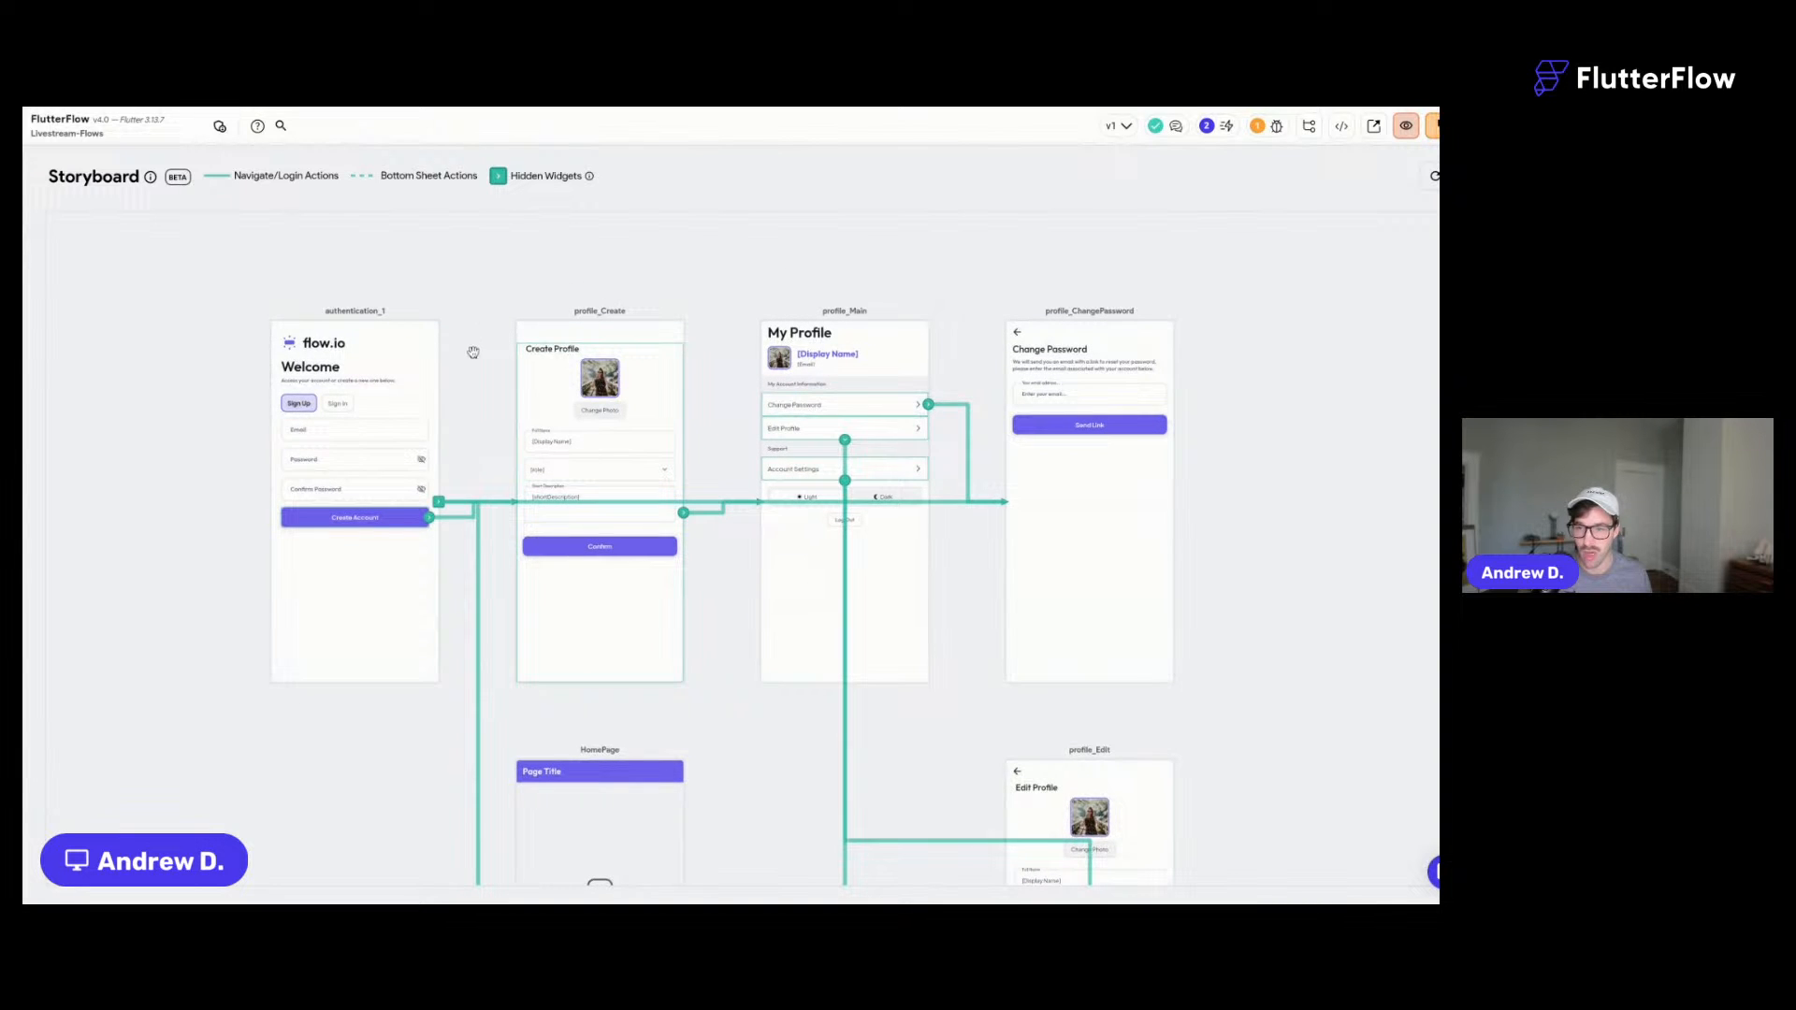
{"action": "scroll", "coordinate": [871, 692], "scroll_direction": "down", "scroll_amount": 1}
{"action": "left_click_drag", "start_coordinate": [871, 698], "coordinate": [830, 675]}
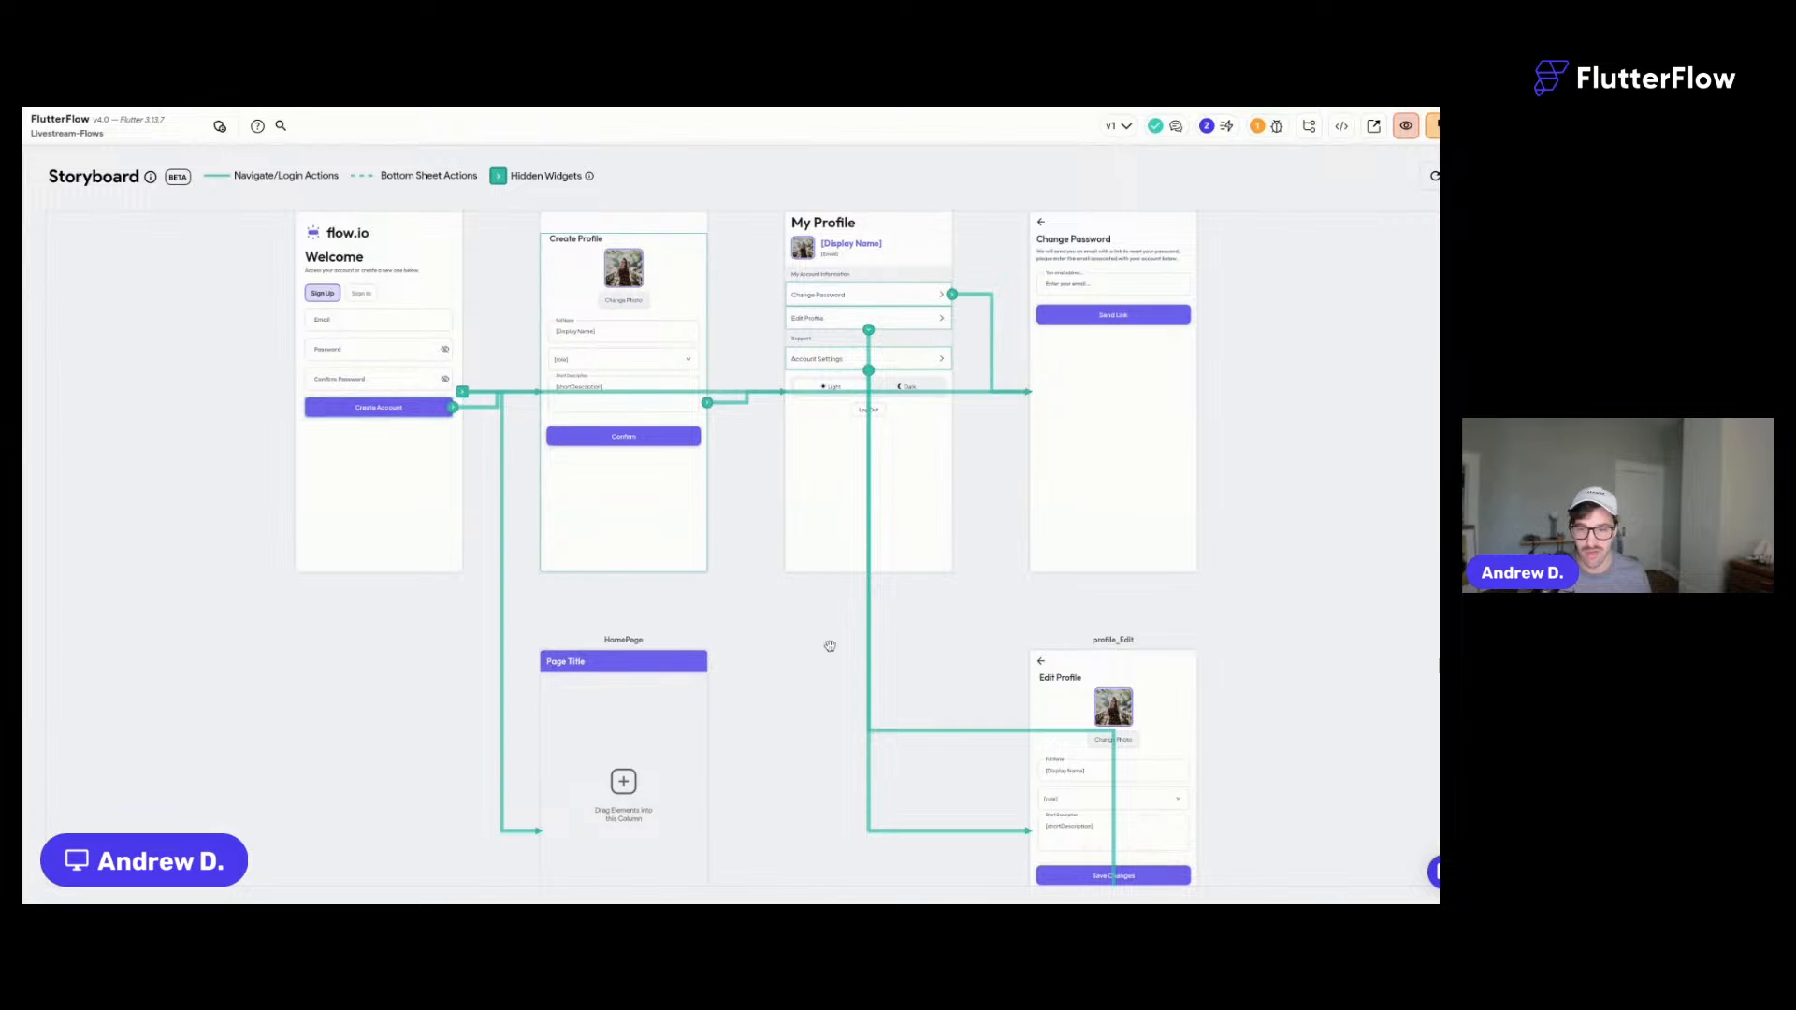
{"action": "scroll", "coordinate": [774, 657], "scroll_direction": "up", "scroll_amount": 1}
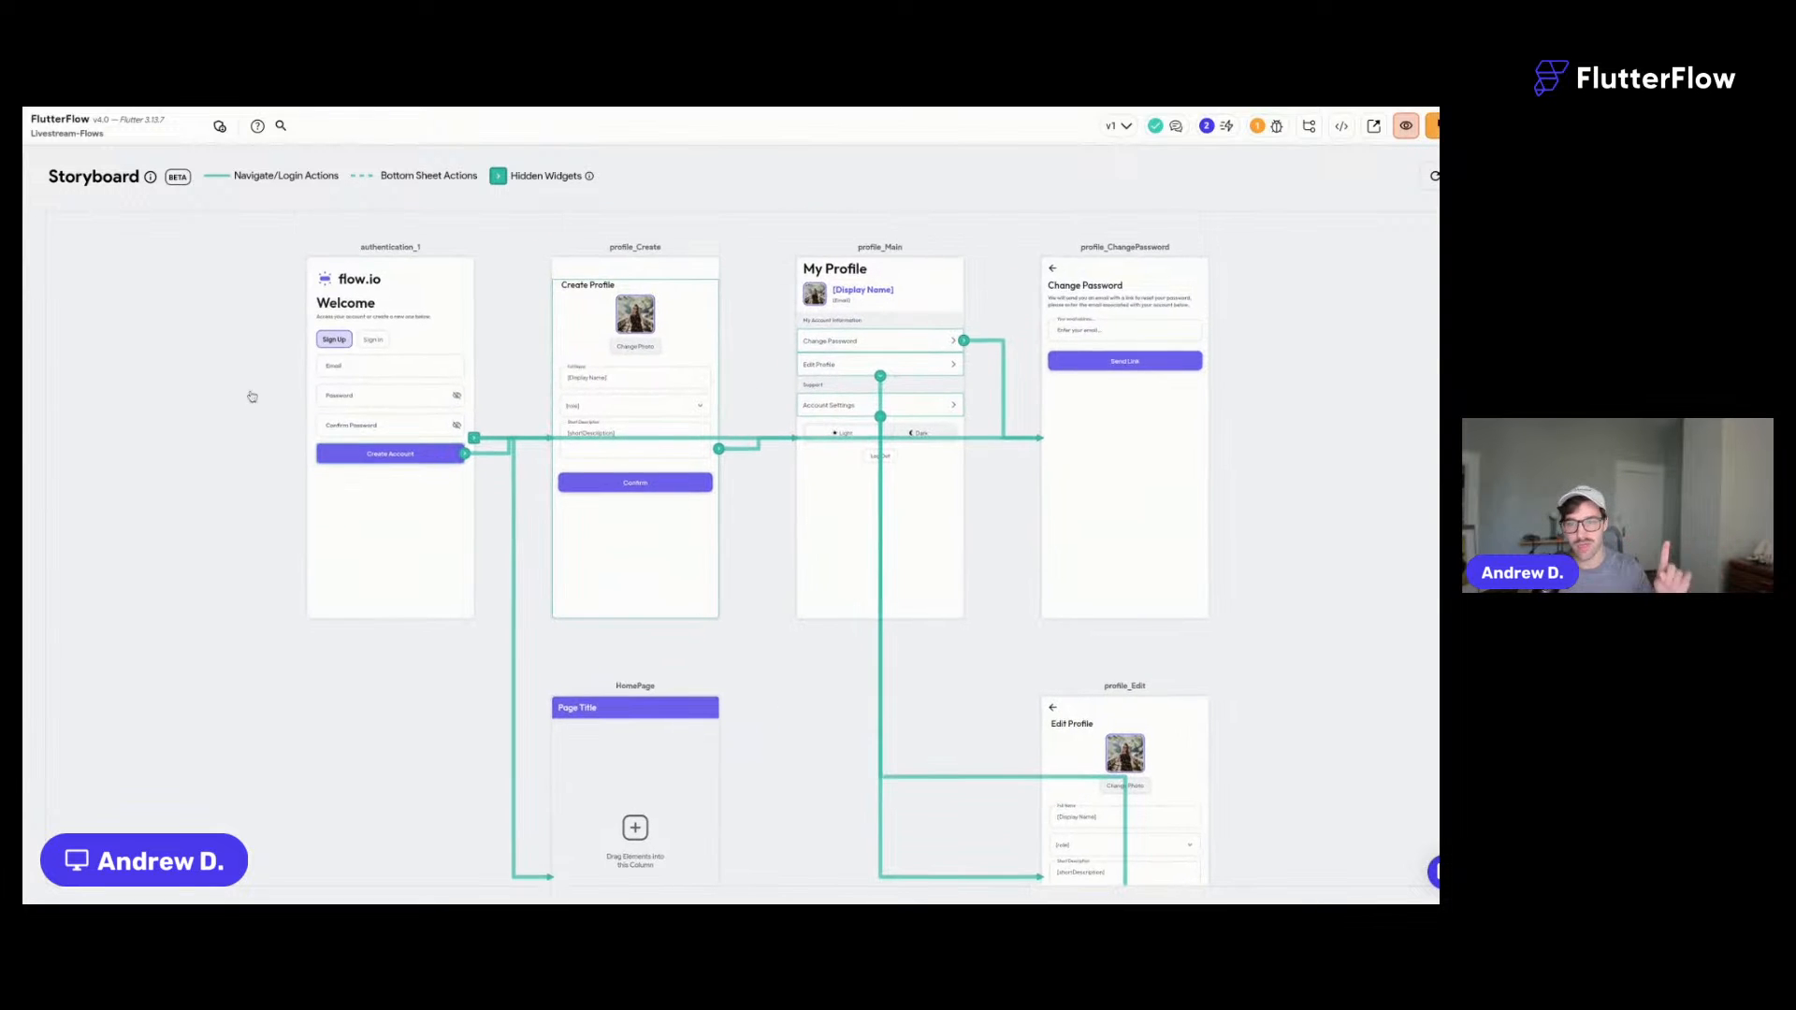
{"action": "key", "text": "ctrl+s"}
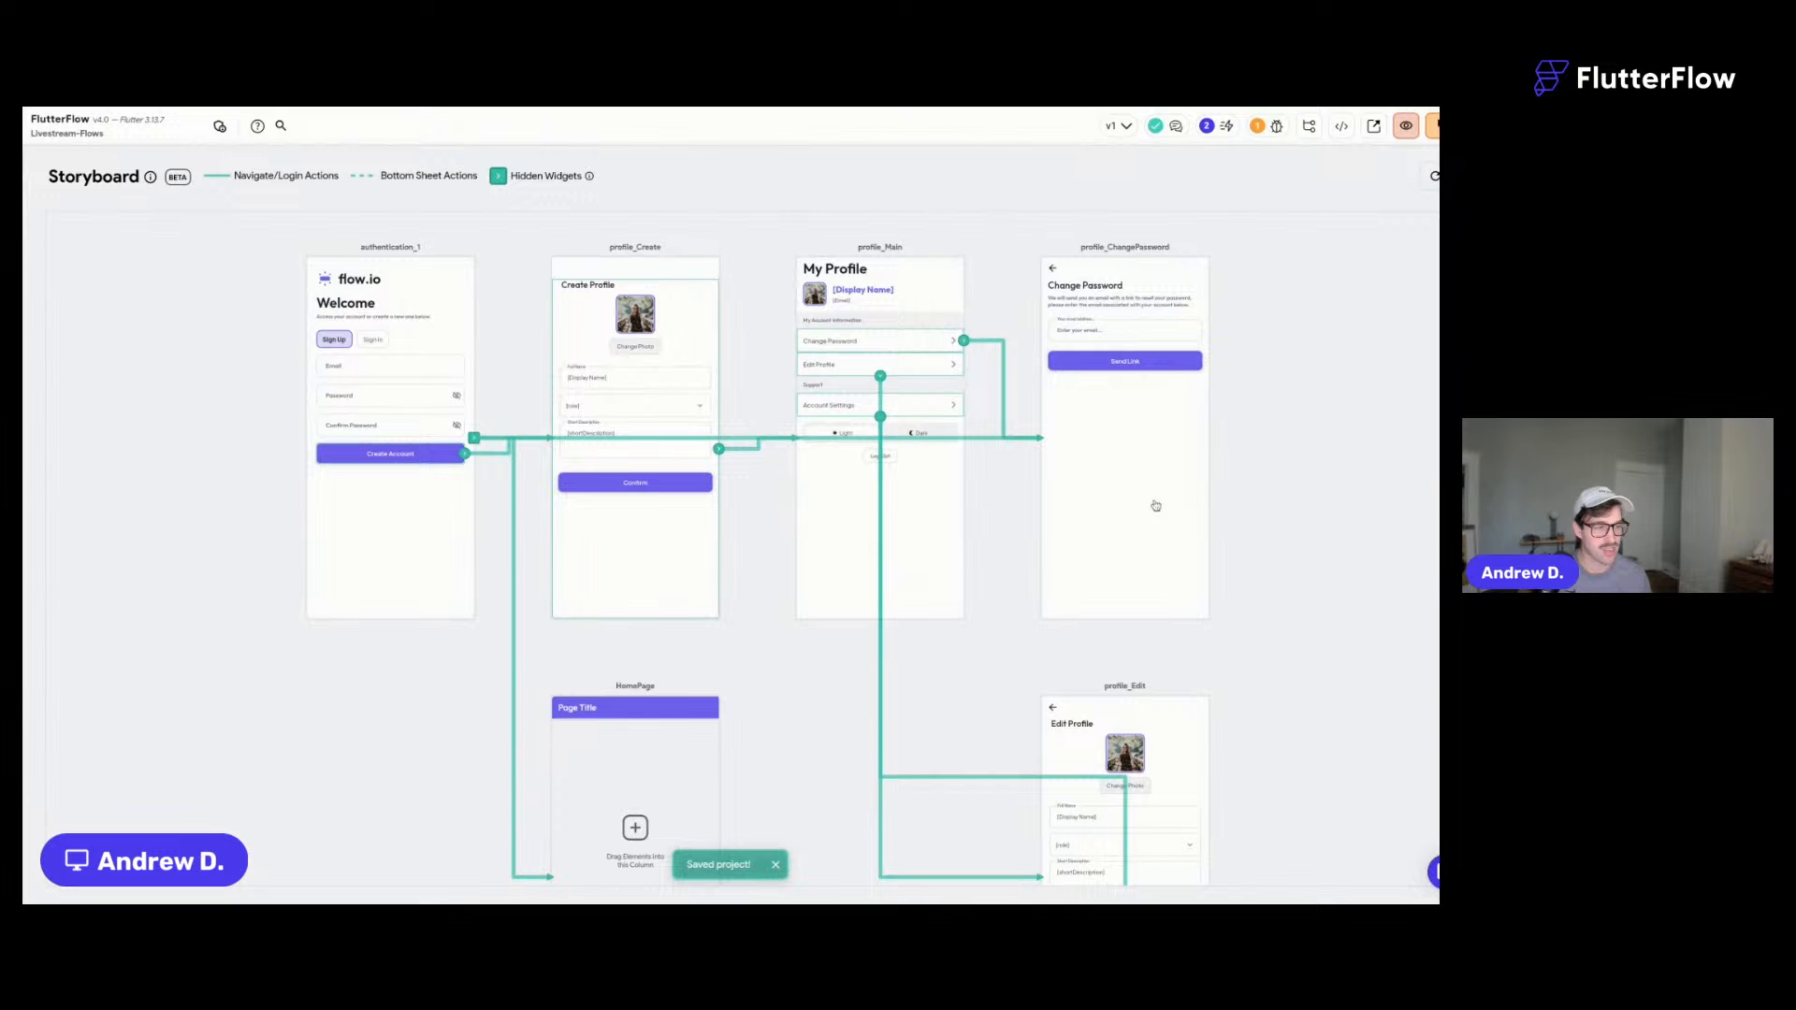
{"action": "scroll", "coordinate": [233, 421], "scroll_direction": "down", "scroll_amount": 1}
{"action": "left_click", "coordinate": [25, 202]}
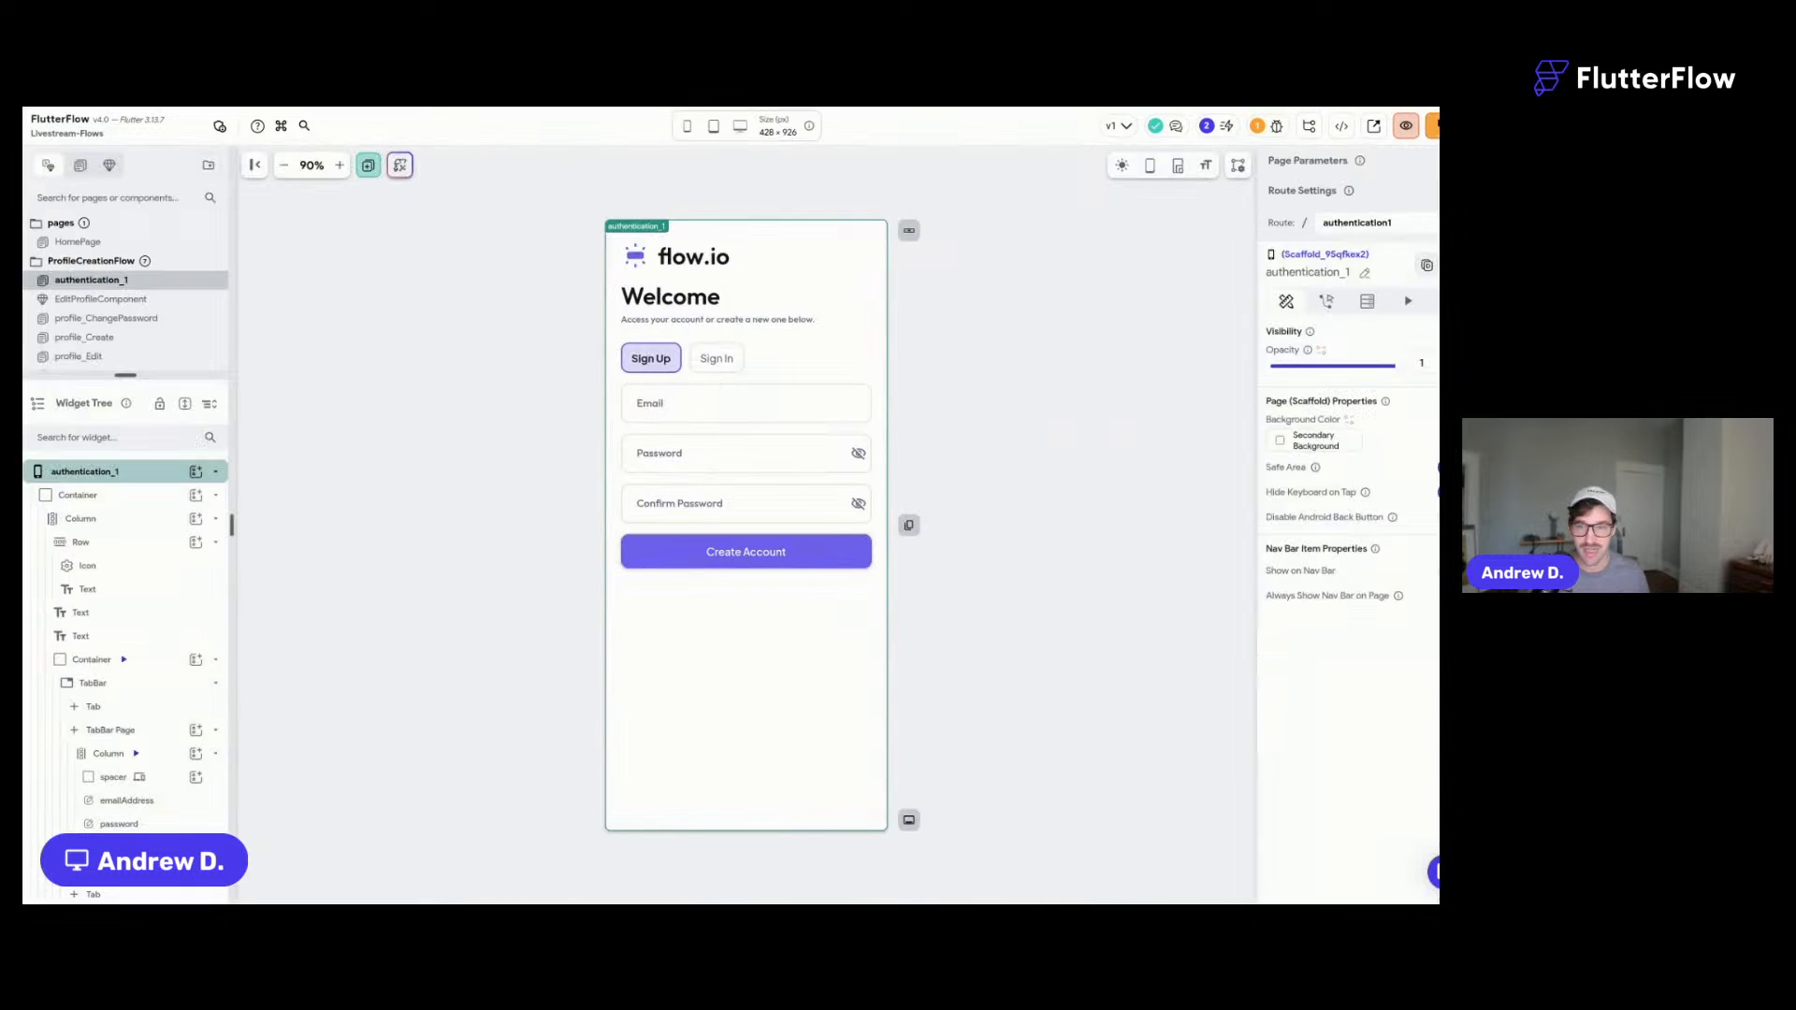
- Save the project and search the flow templates for 'chat'
{"action": "left_click", "coordinate": [1014, 361]}
{"action": "key", "text": "ctrl+s"}
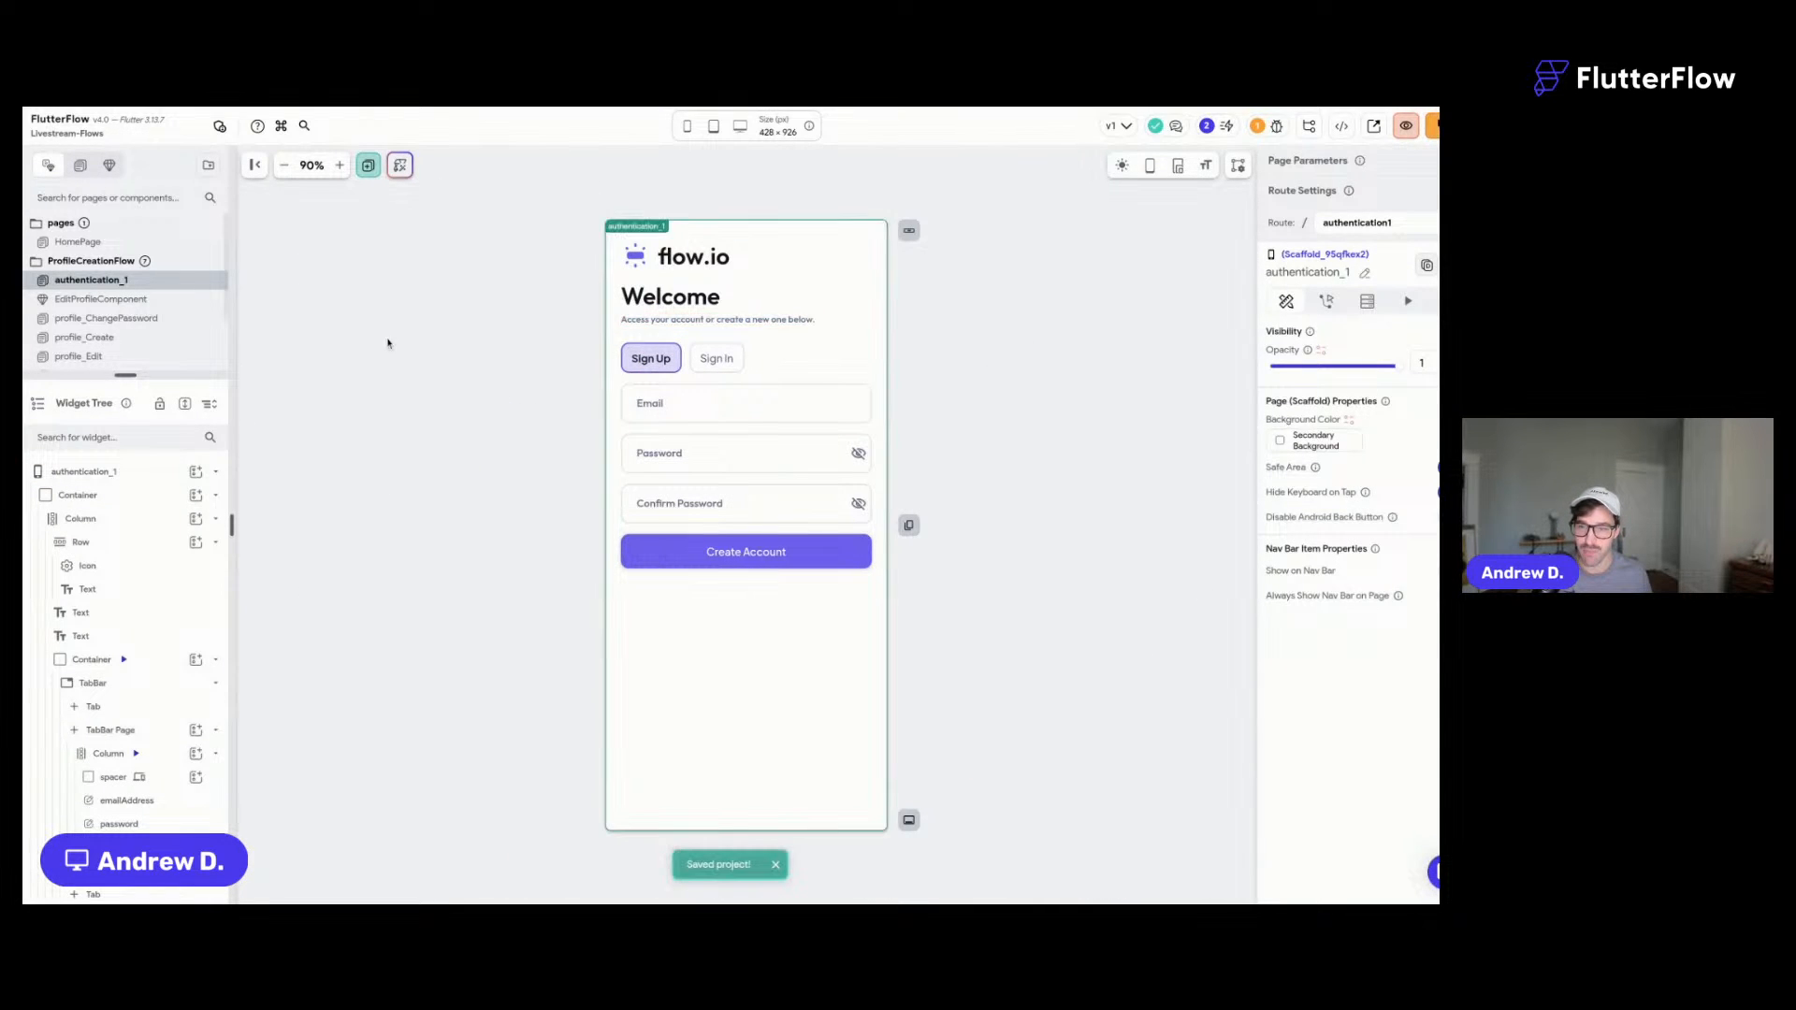
{"action": "key", "text": "ctrl+Return"}
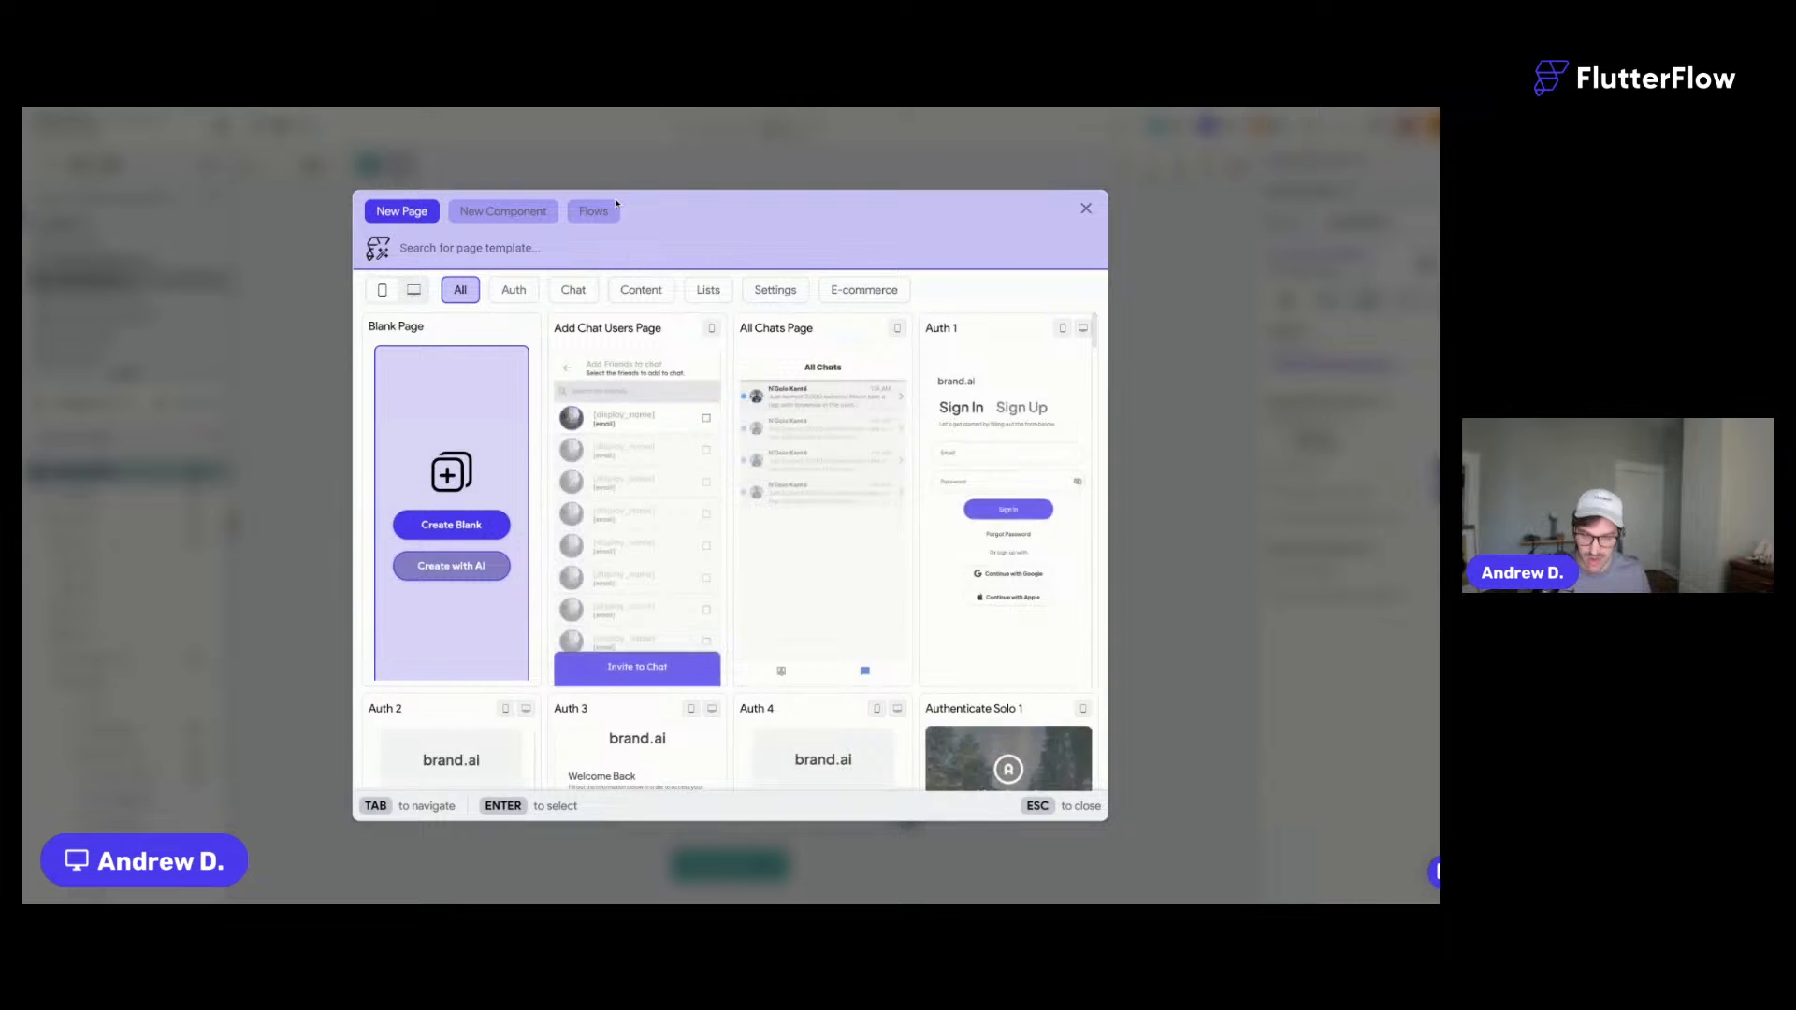
{"action": "left_click", "coordinate": [592, 213]}
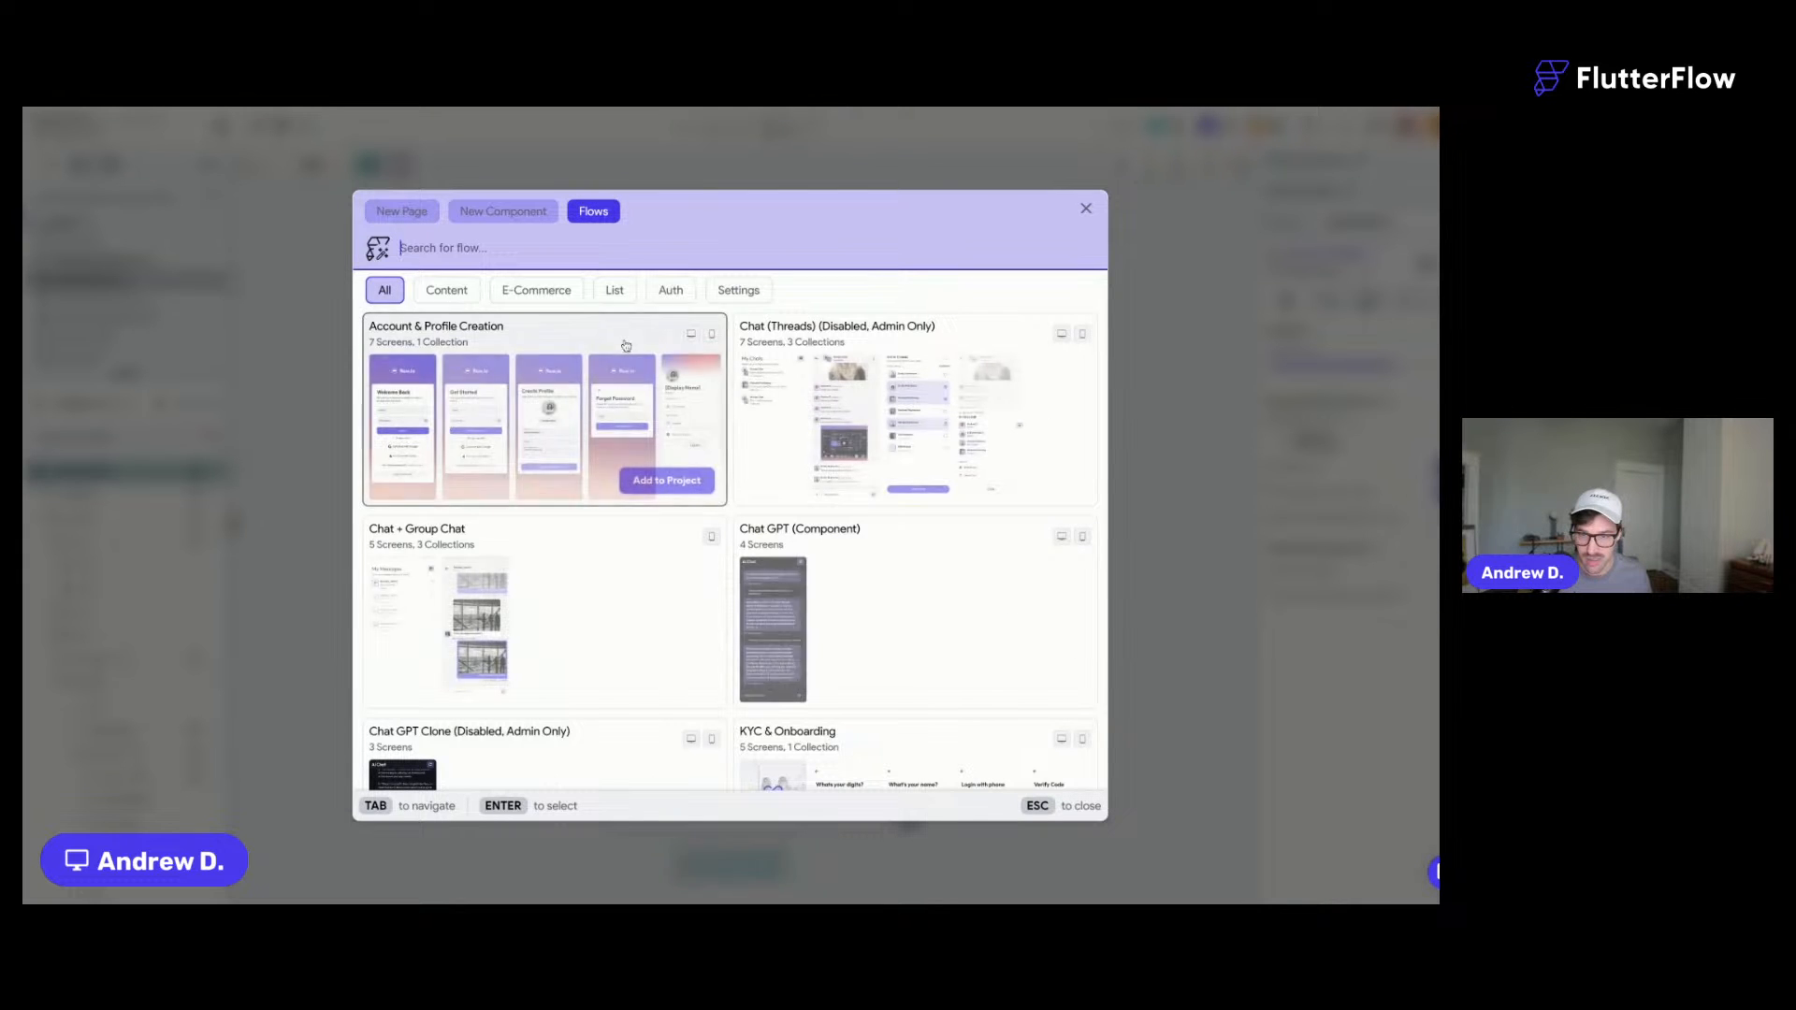
{"action": "scroll", "coordinate": [965, 429], "scroll_direction": "down", "scroll_amount": 1}
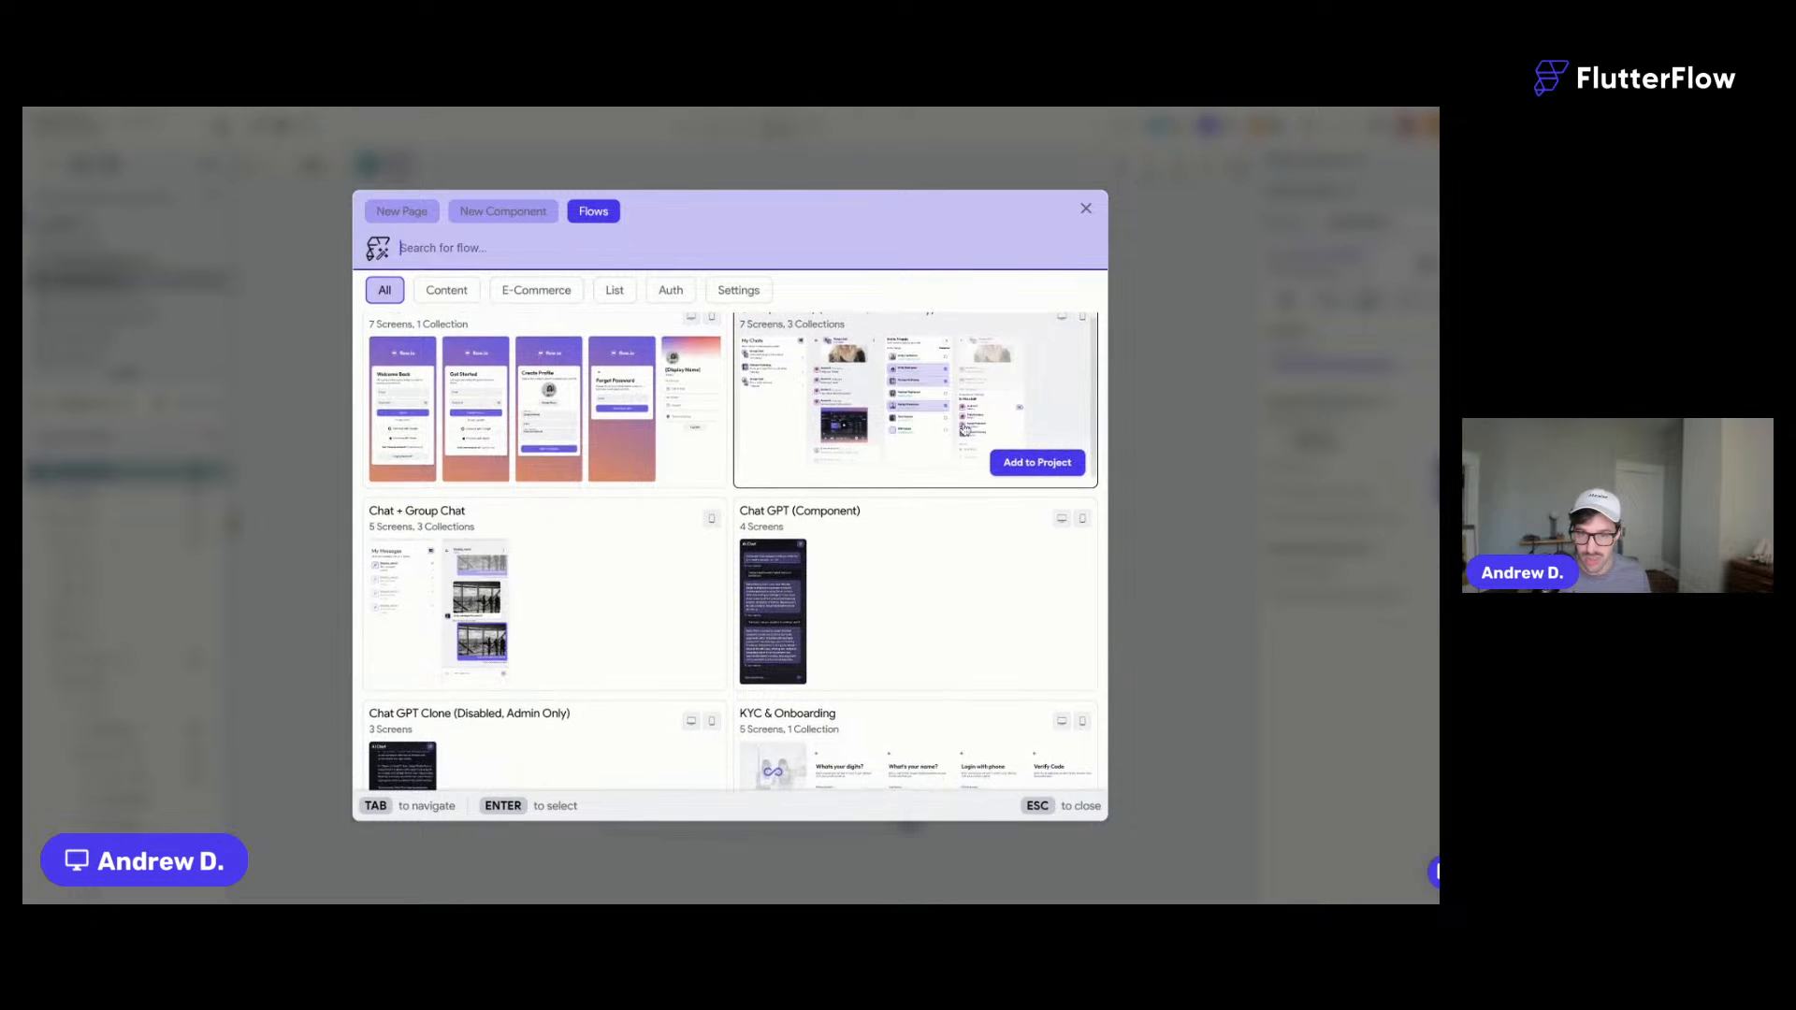
{"action": "scroll", "coordinate": [964, 430], "scroll_direction": "down", "scroll_amount": 10}
{"action": "scroll", "coordinate": [964, 429], "scroll_direction": "up", "scroll_amount": 4}
{"action": "scroll", "coordinate": [964, 429], "scroll_direction": "up", "scroll_amount": 6}
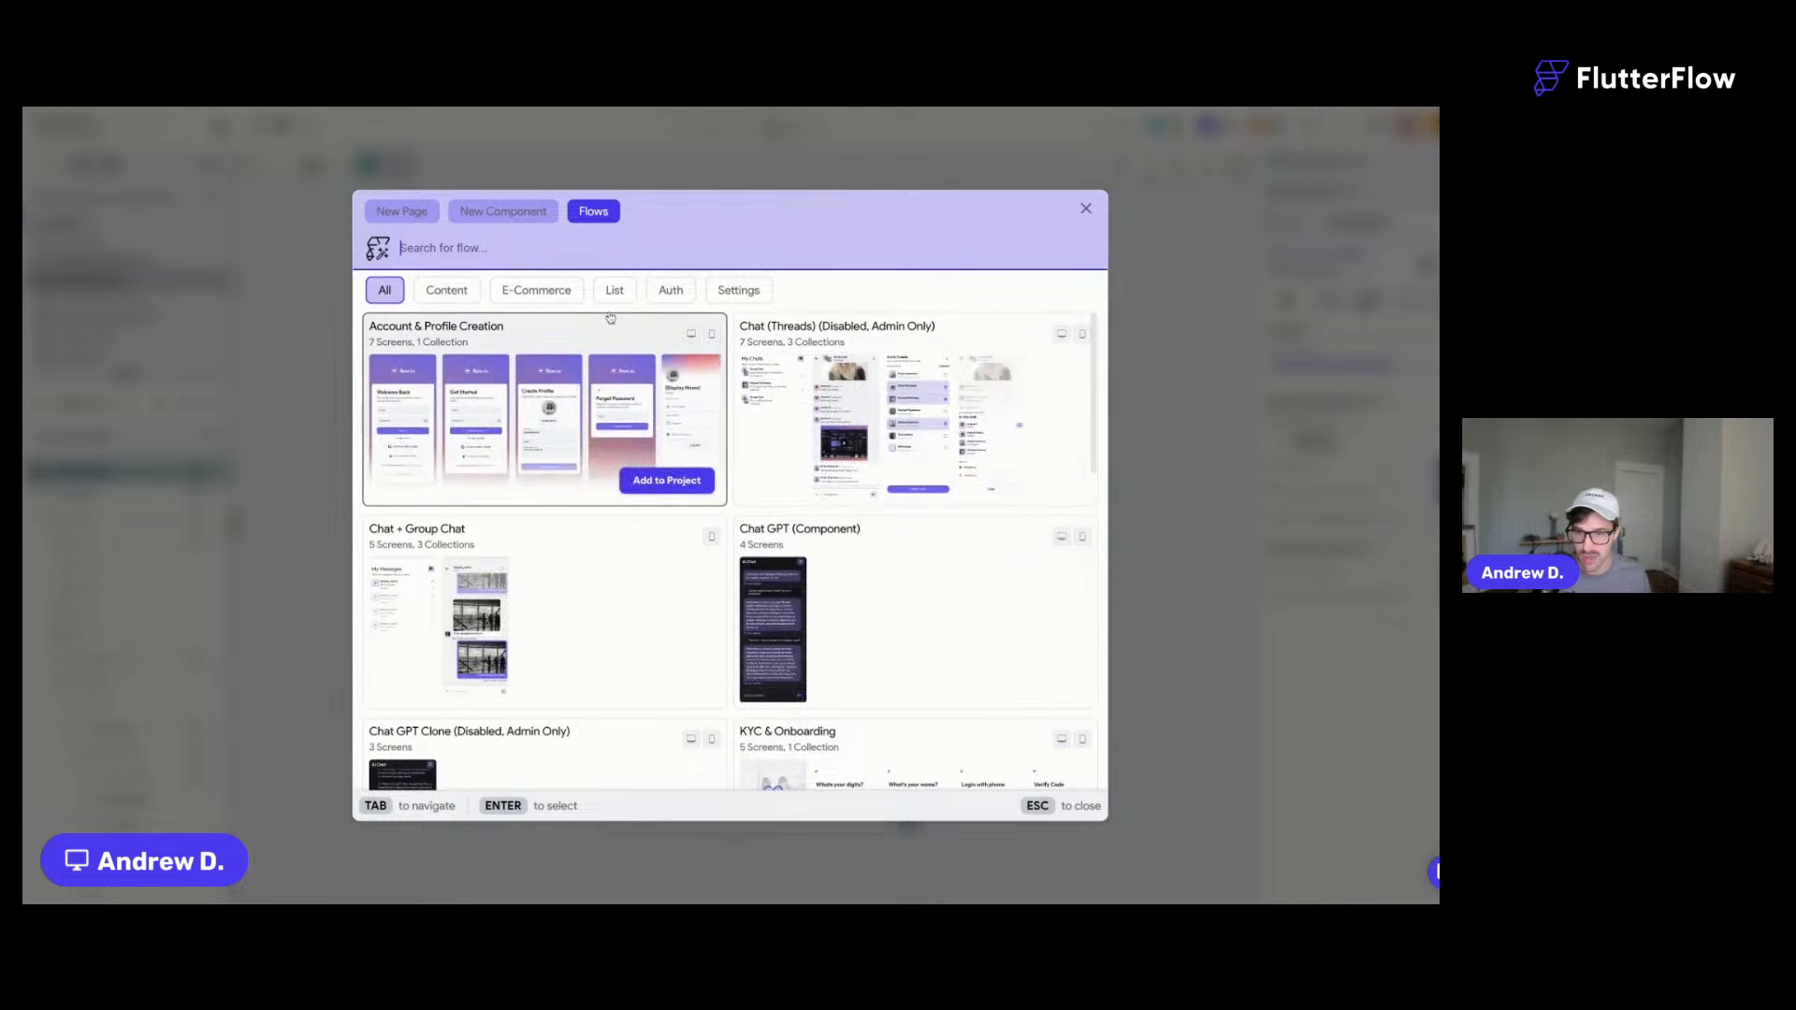
{"action": "type", "text": "chat"}
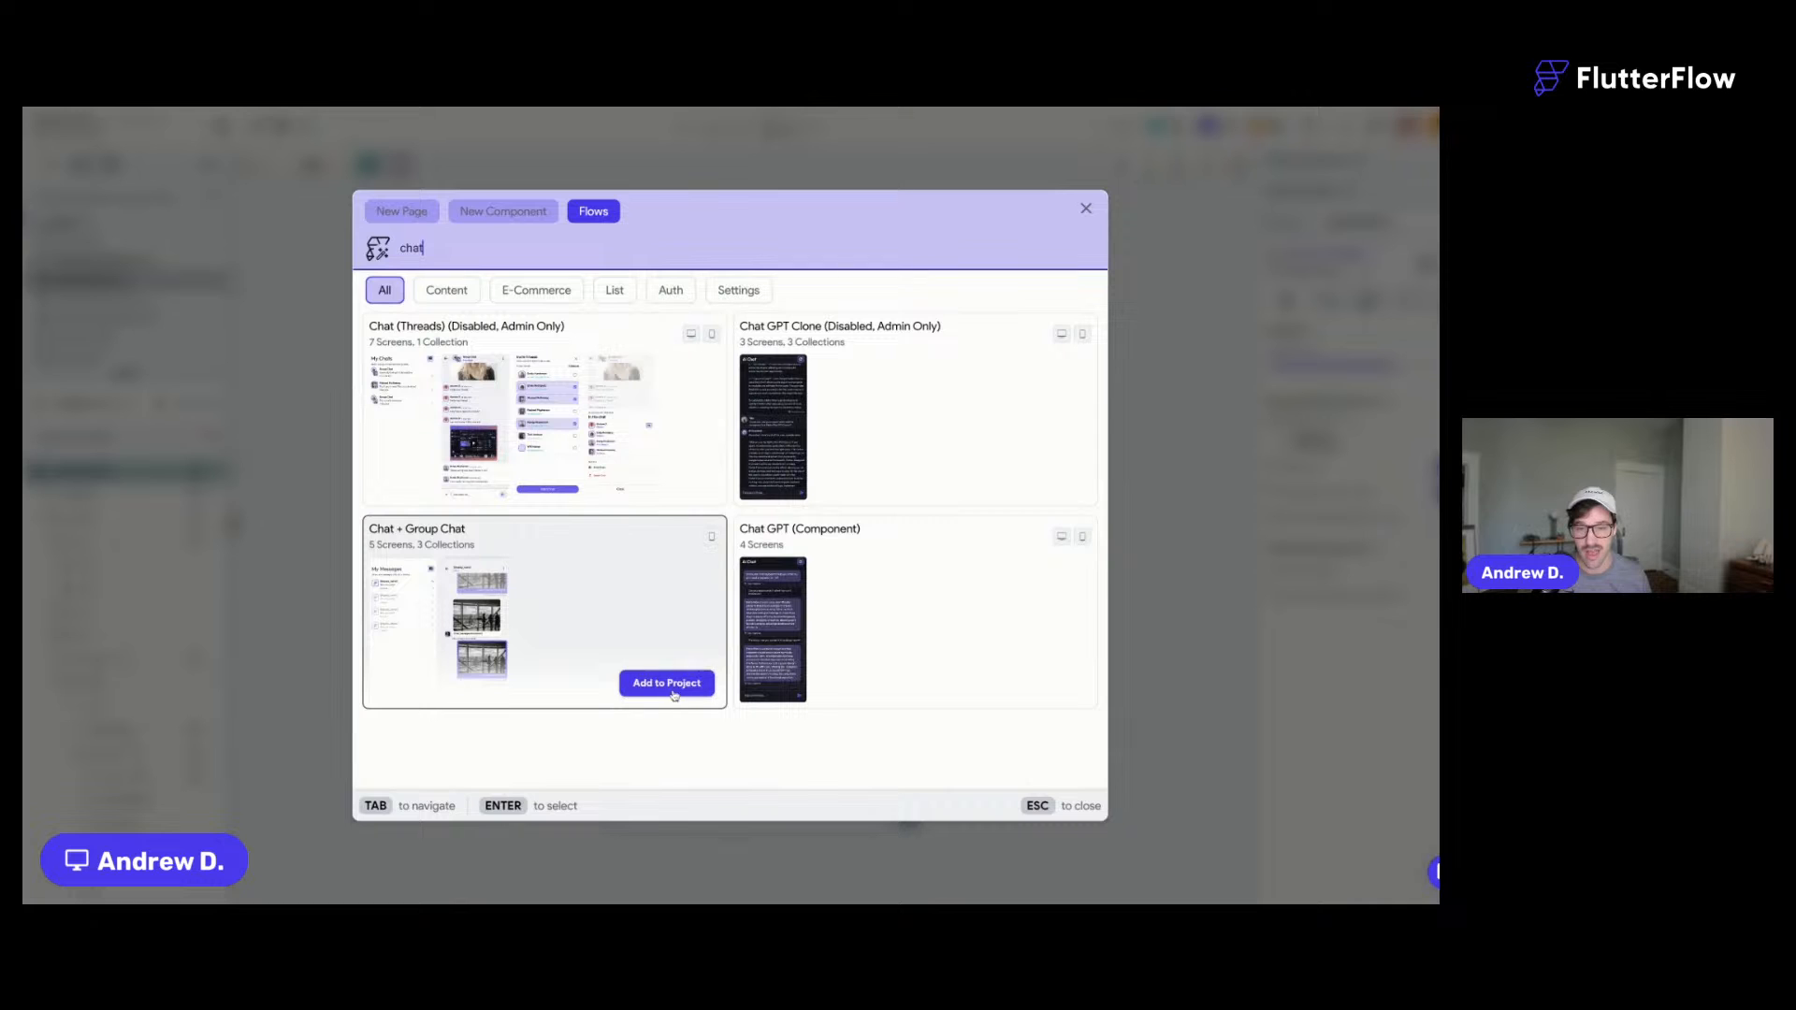
- Add the Chat + Group Chat flow, accepting conflicts, as a flow named chats
{"action": "left_click", "coordinate": [670, 683]}
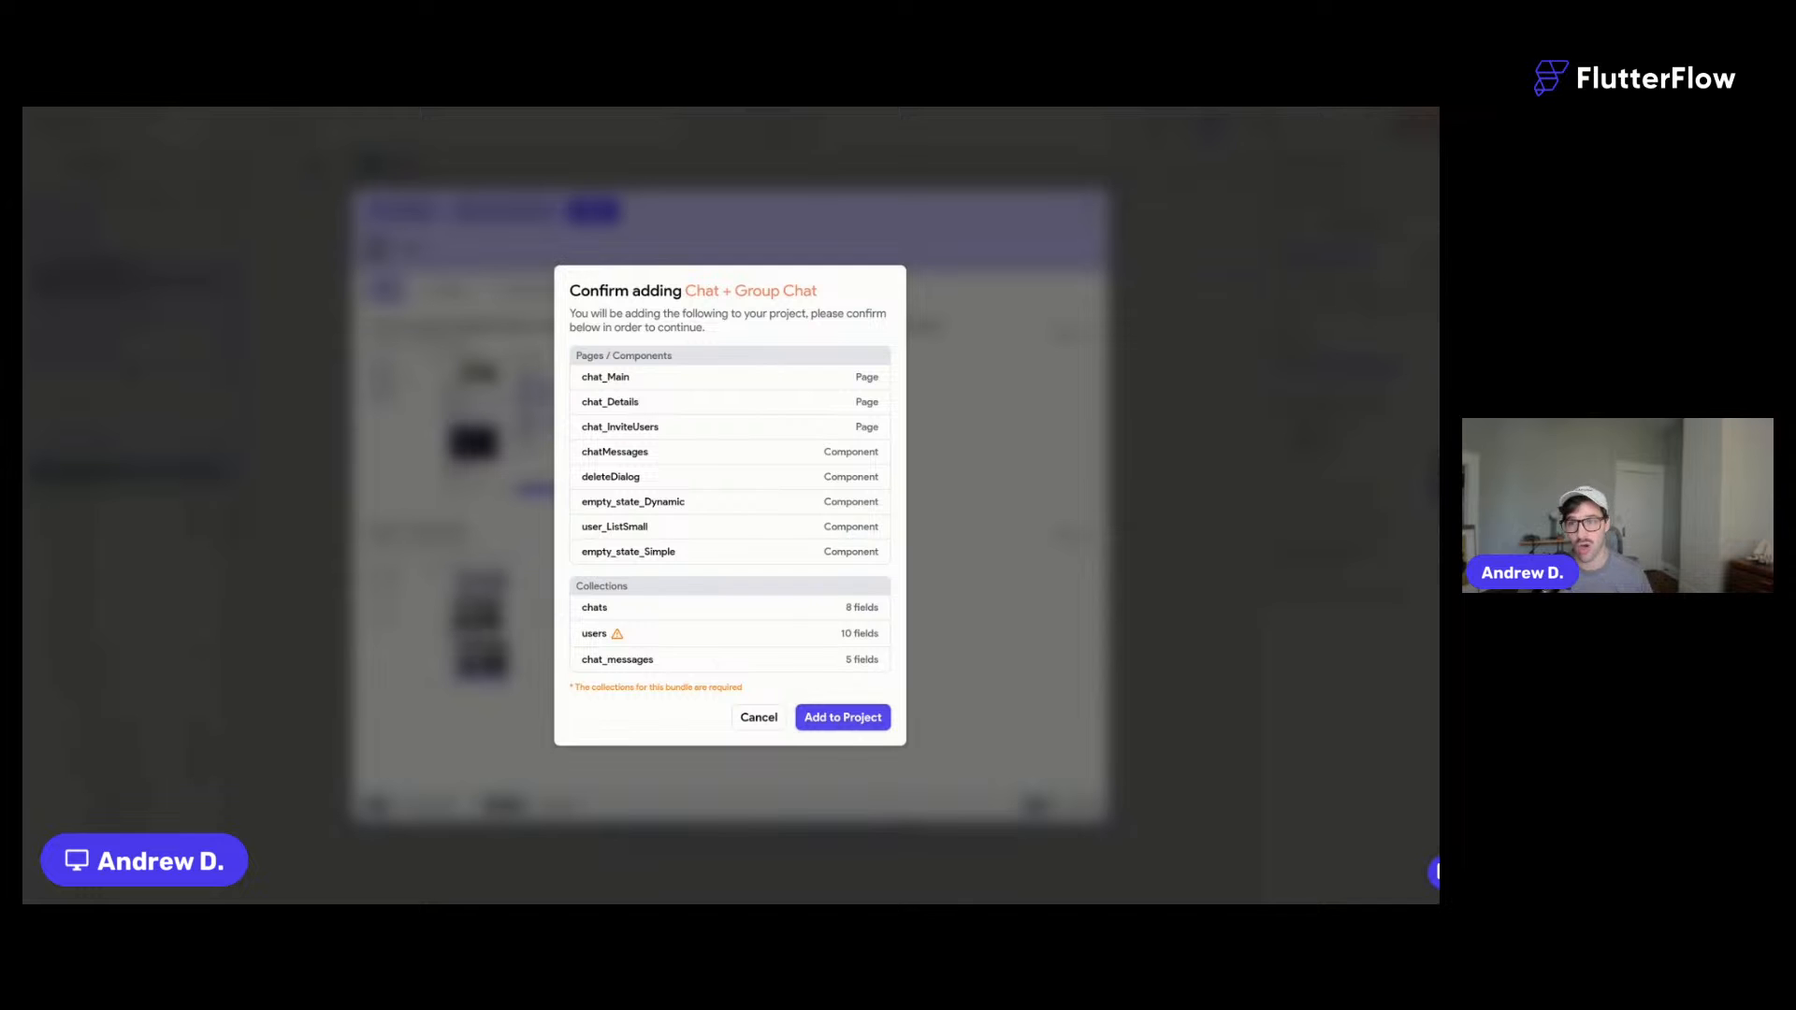
{"action": "left_click", "coordinate": [859, 718]}
{"action": "left_click", "coordinate": [859, 601]}
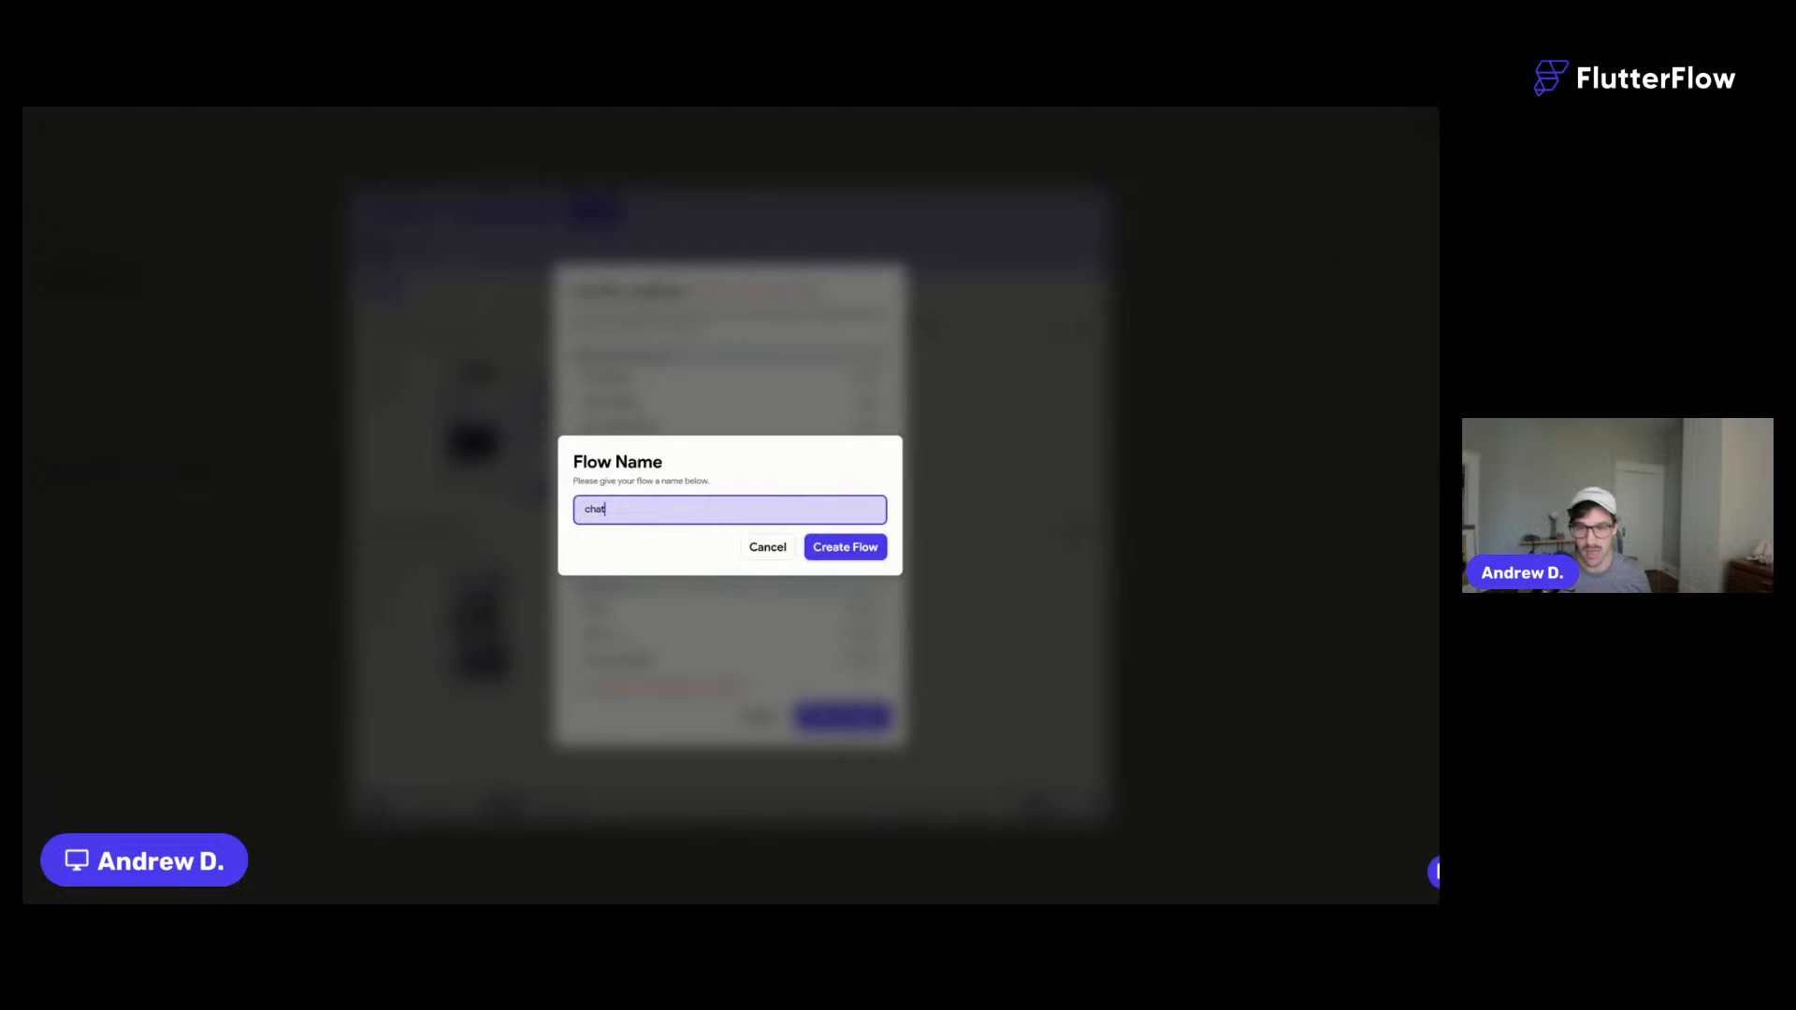
{"action": "type", "text": "s"}
{"action": "left_click", "coordinate": [846, 548]}
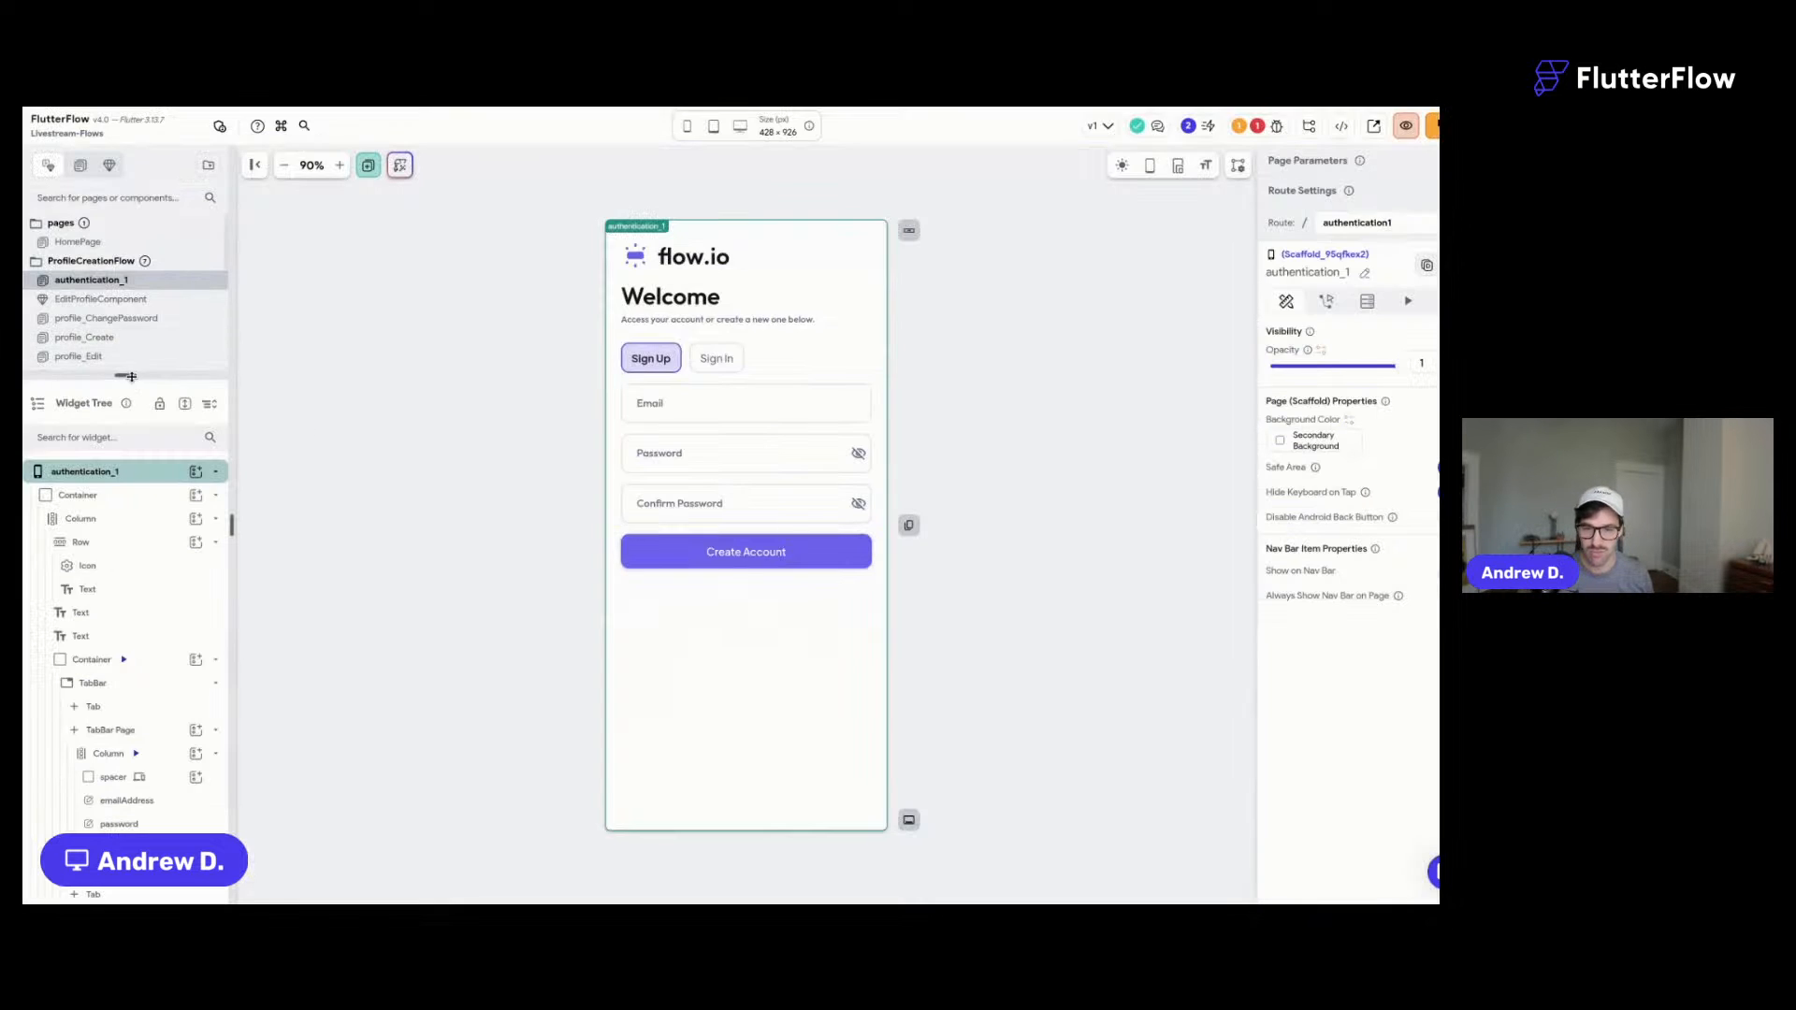
{"action": "left_click_drag", "start_coordinate": [131, 376], "coordinate": [131, 513]}
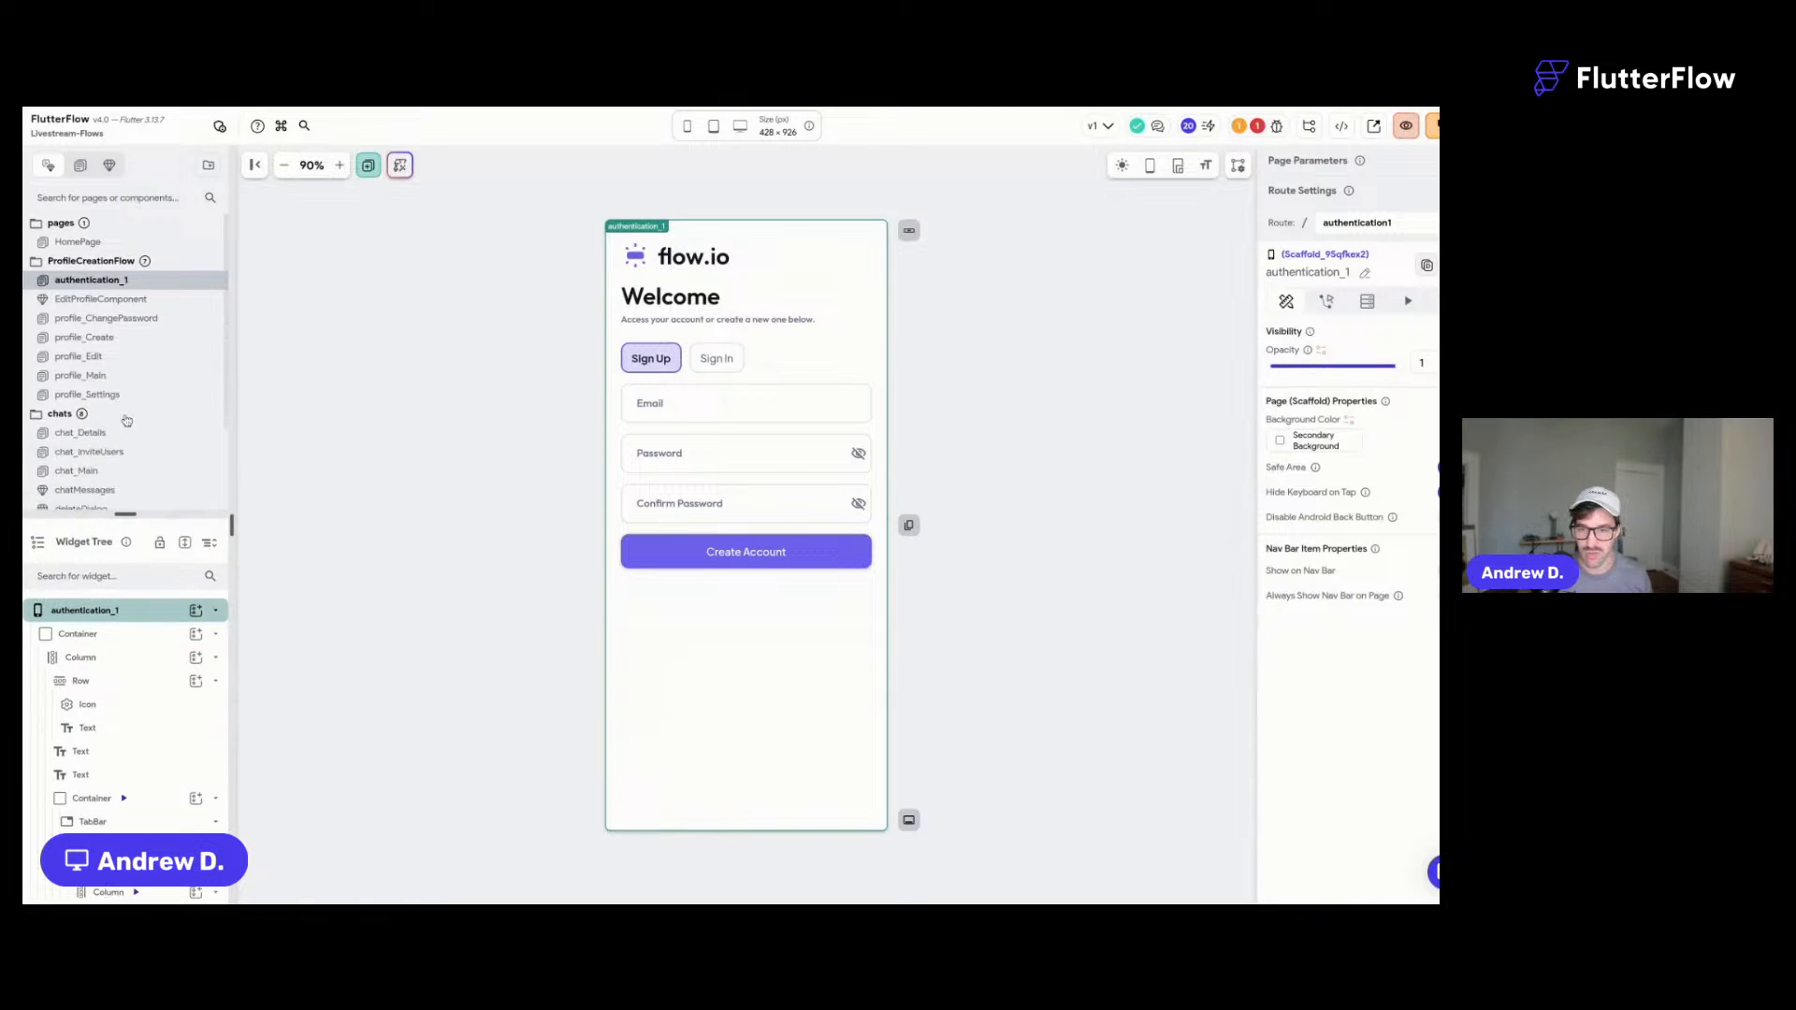
- Deploy the Firestore indexes from the Firestore Setup issue
{"action": "scroll", "coordinate": [132, 340], "scroll_direction": "down", "scroll_amount": 2}
{"action": "scroll", "coordinate": [132, 340], "scroll_direction": "down", "scroll_amount": 1}
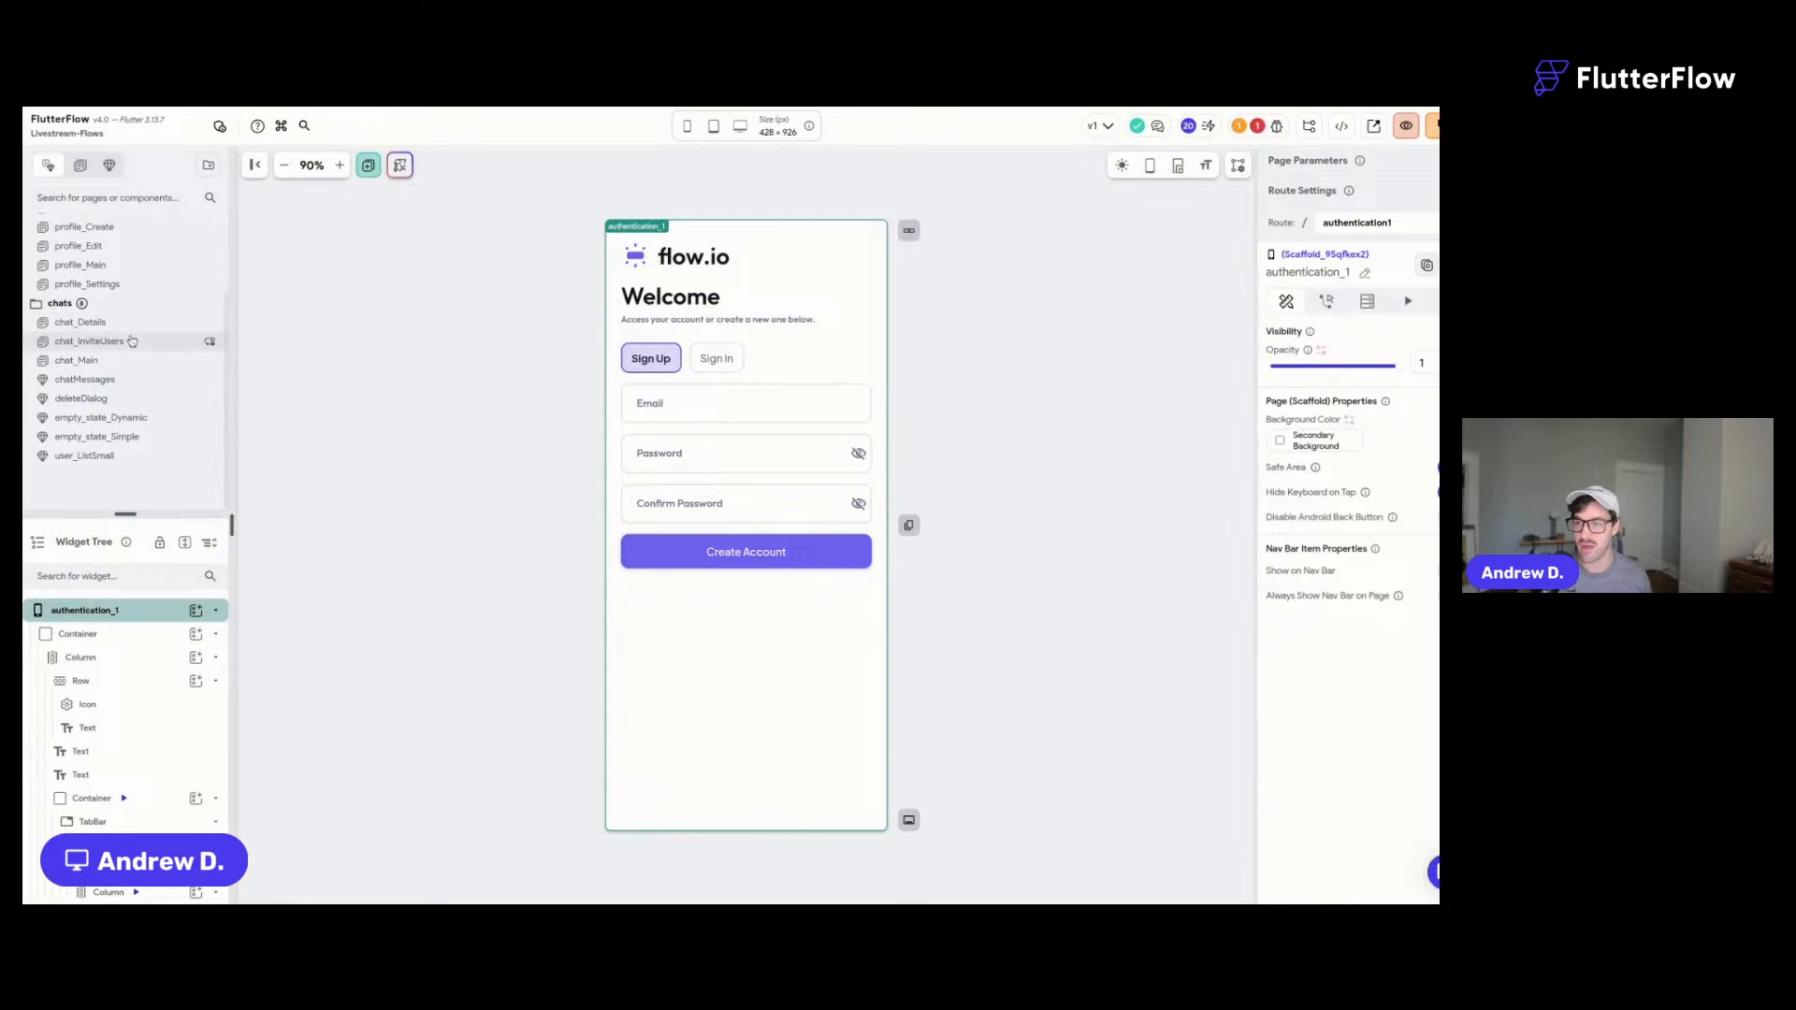
{"action": "left_click", "coordinate": [1257, 129]}
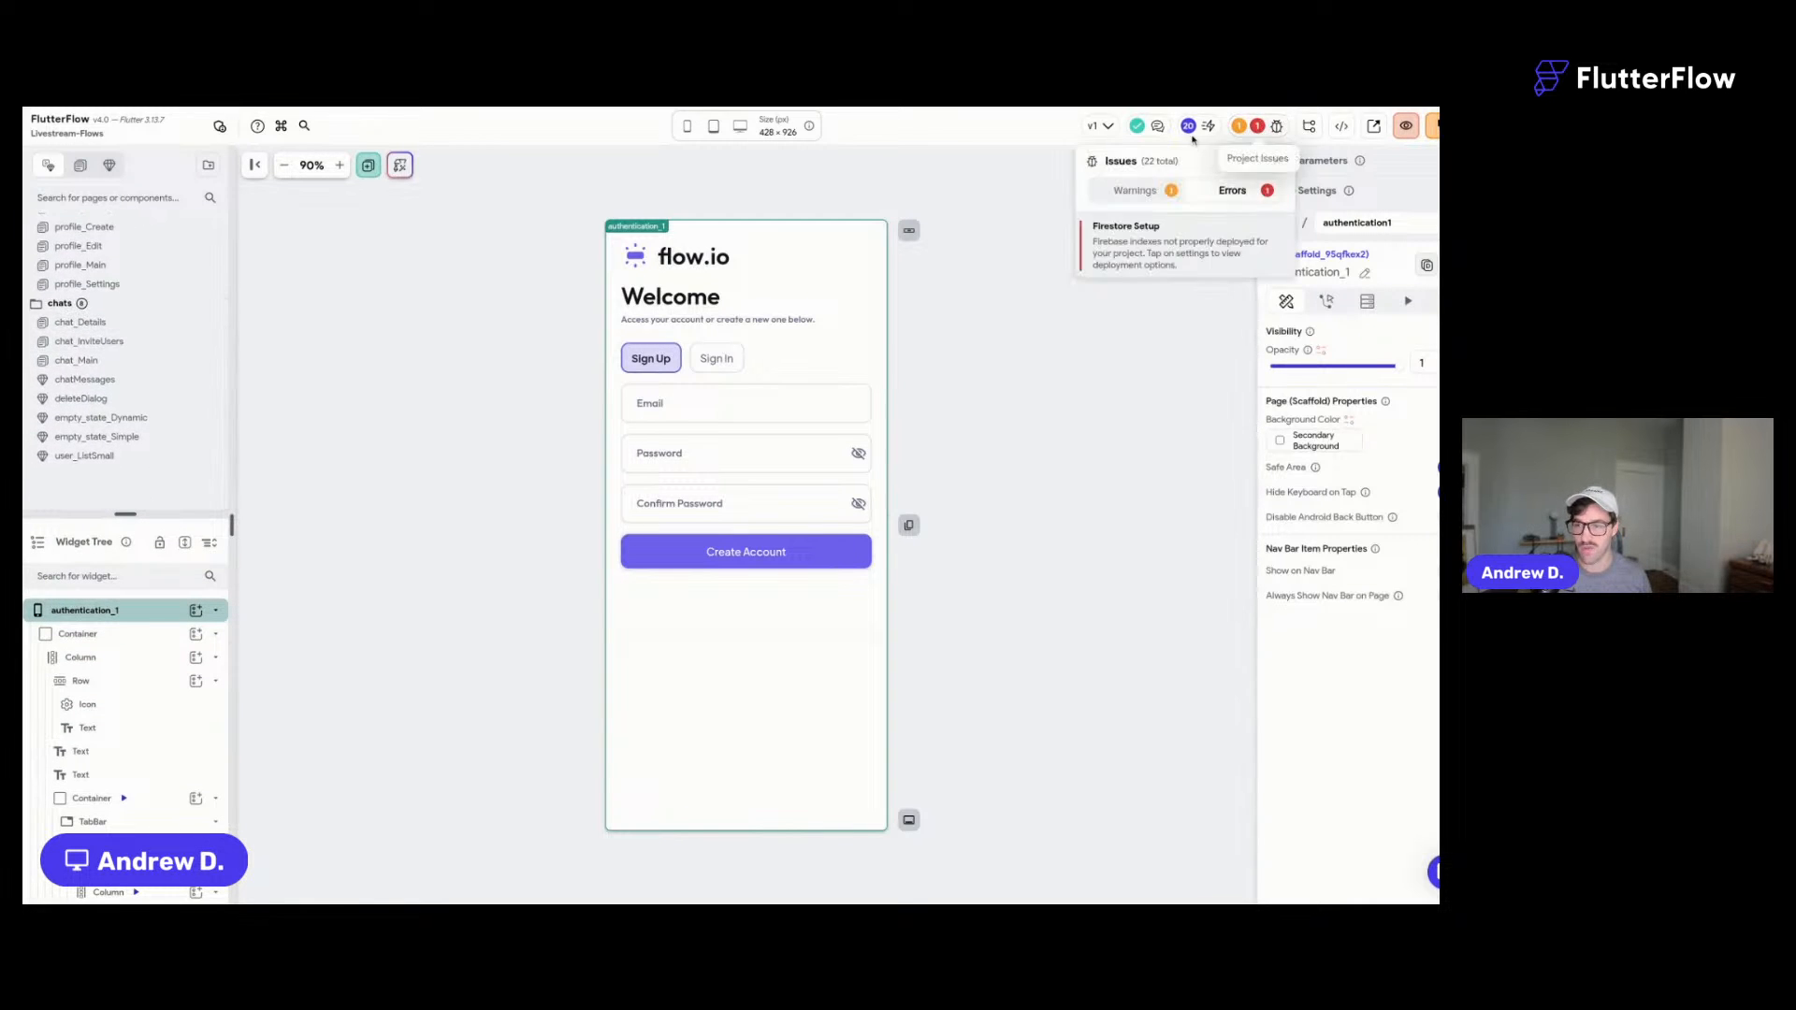
{"action": "left_click", "coordinate": [1160, 242]}
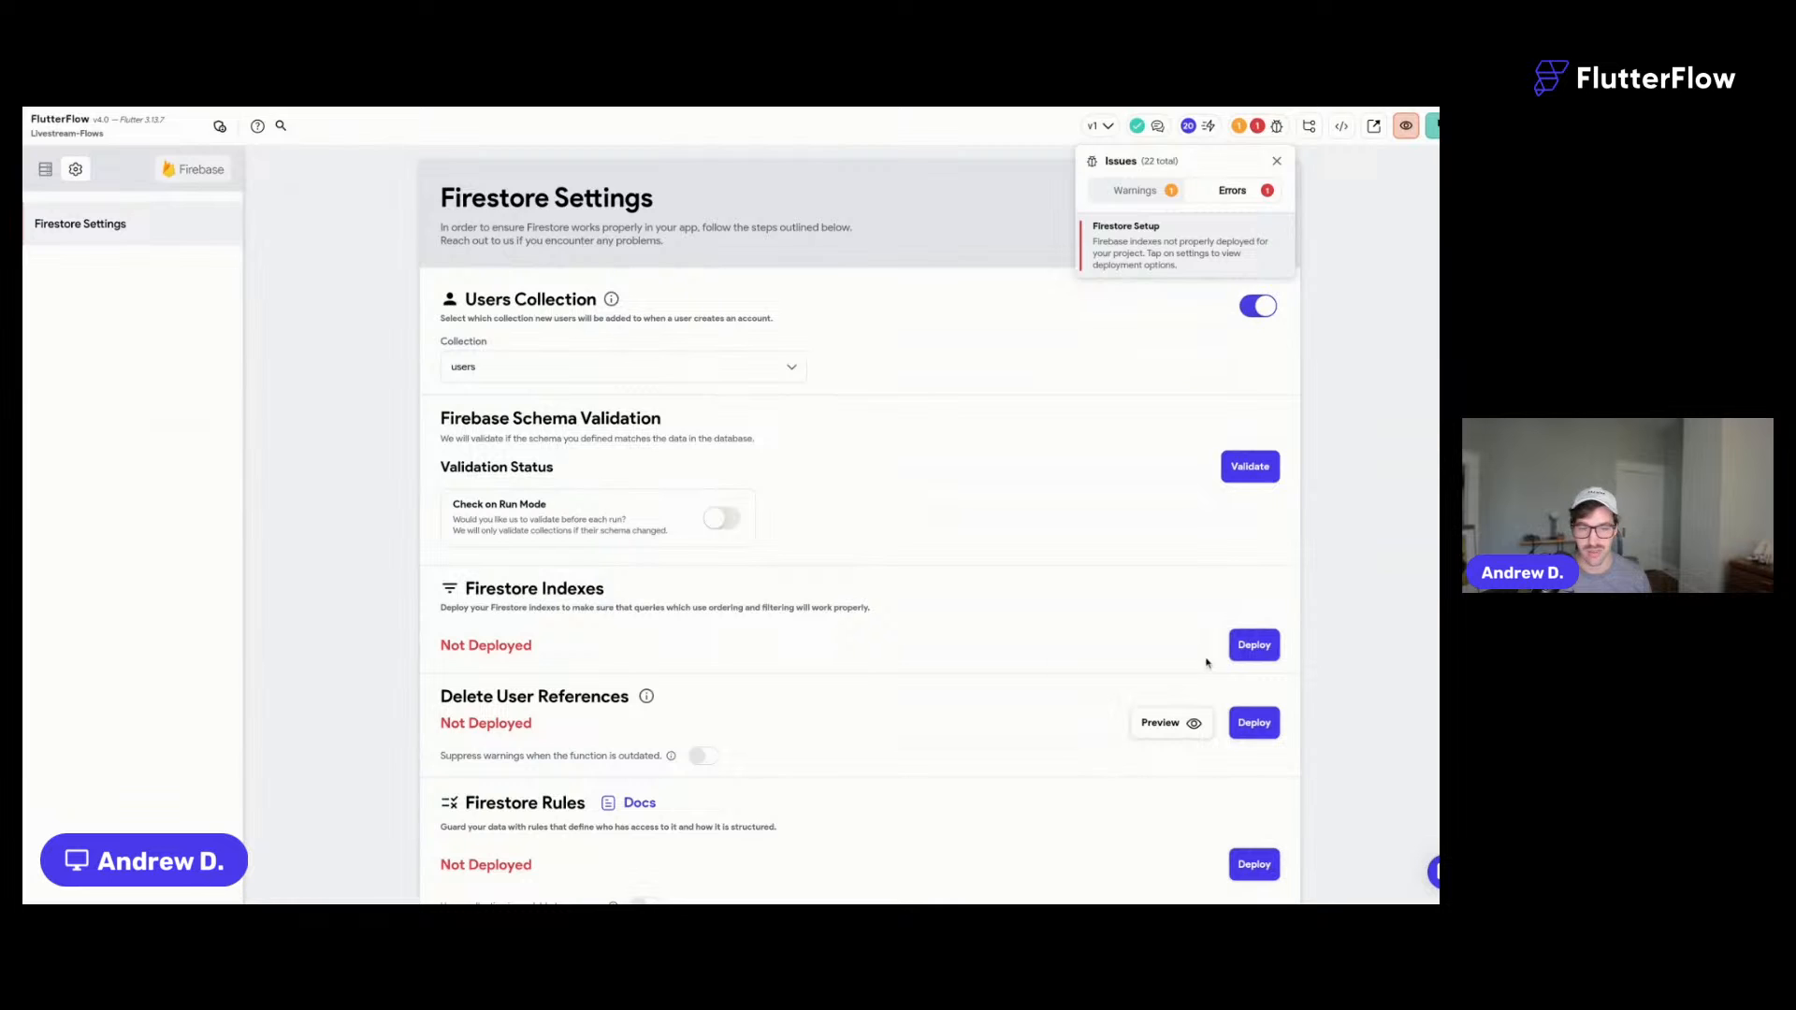
{"action": "left_click", "coordinate": [1253, 645]}
- Make the users collection readable to everyone and deploy the Firestore rules
{"action": "scroll", "coordinate": [851, 495], "scroll_direction": "down", "scroll_amount": 5}
{"action": "left_click", "coordinate": [1253, 450]}
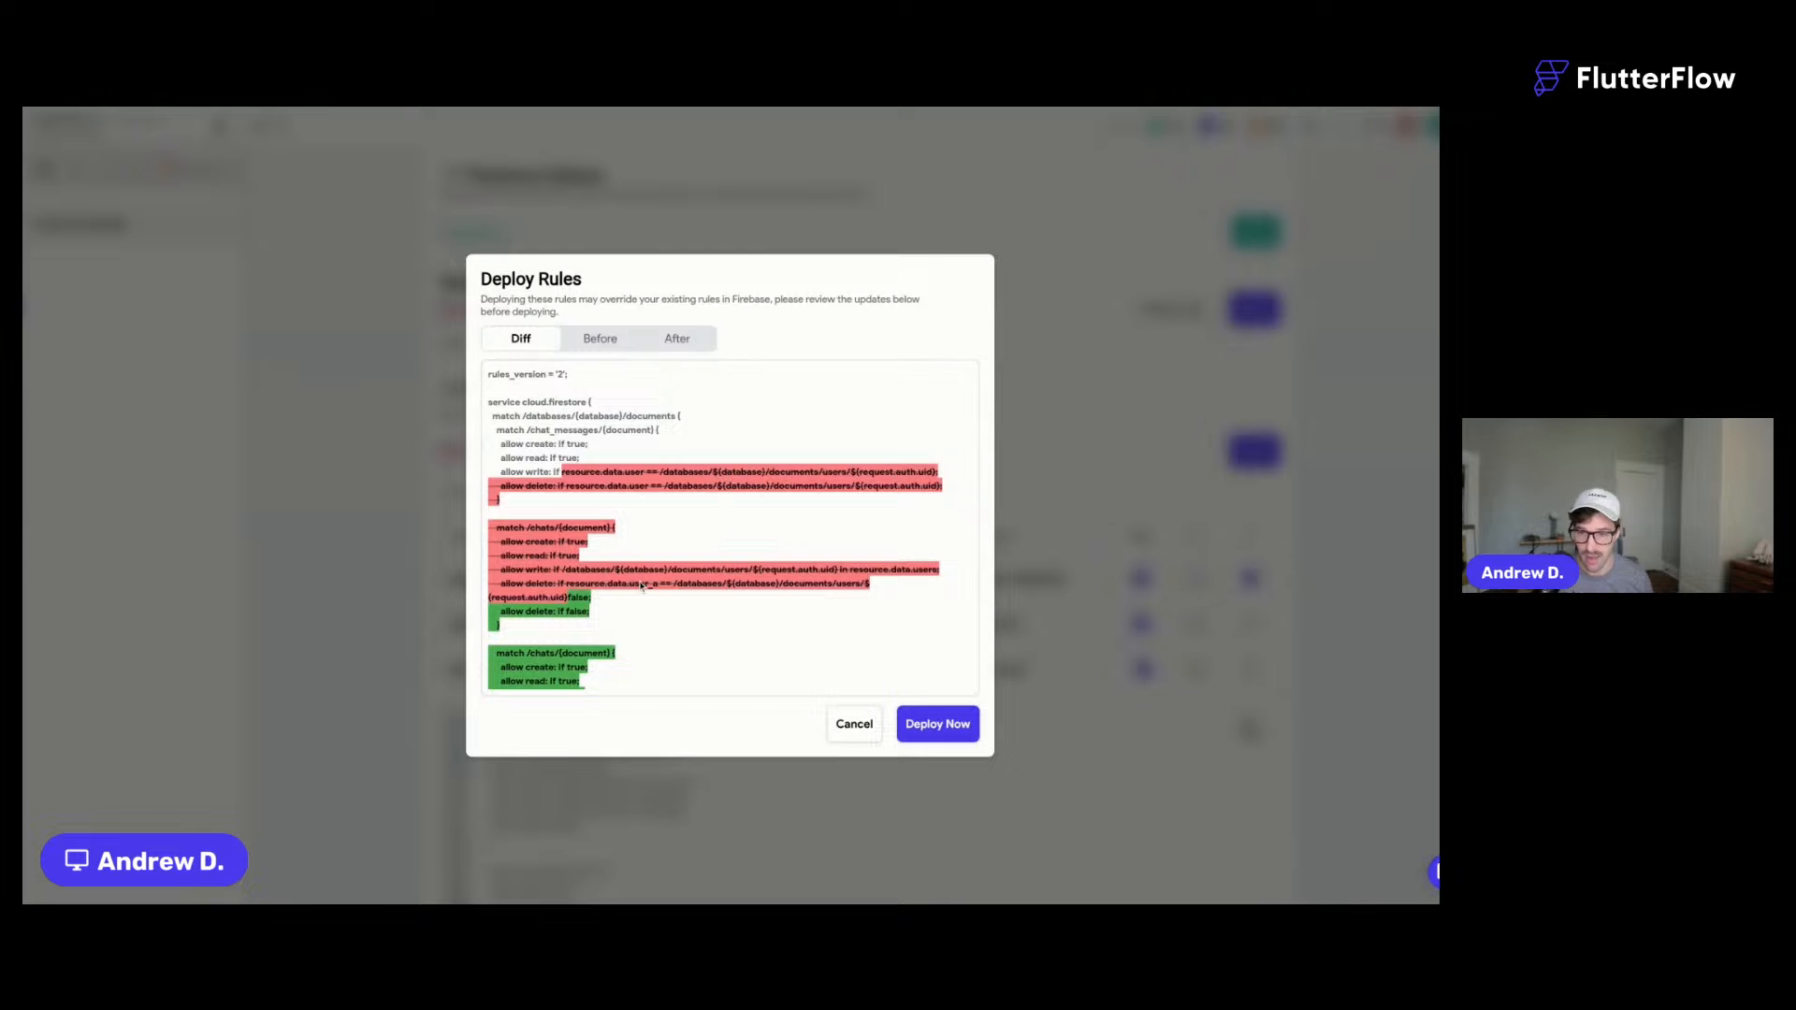
{"action": "scroll", "coordinate": [642, 586], "scroll_direction": "down", "scroll_amount": 1}
{"action": "left_click", "coordinate": [854, 725]}
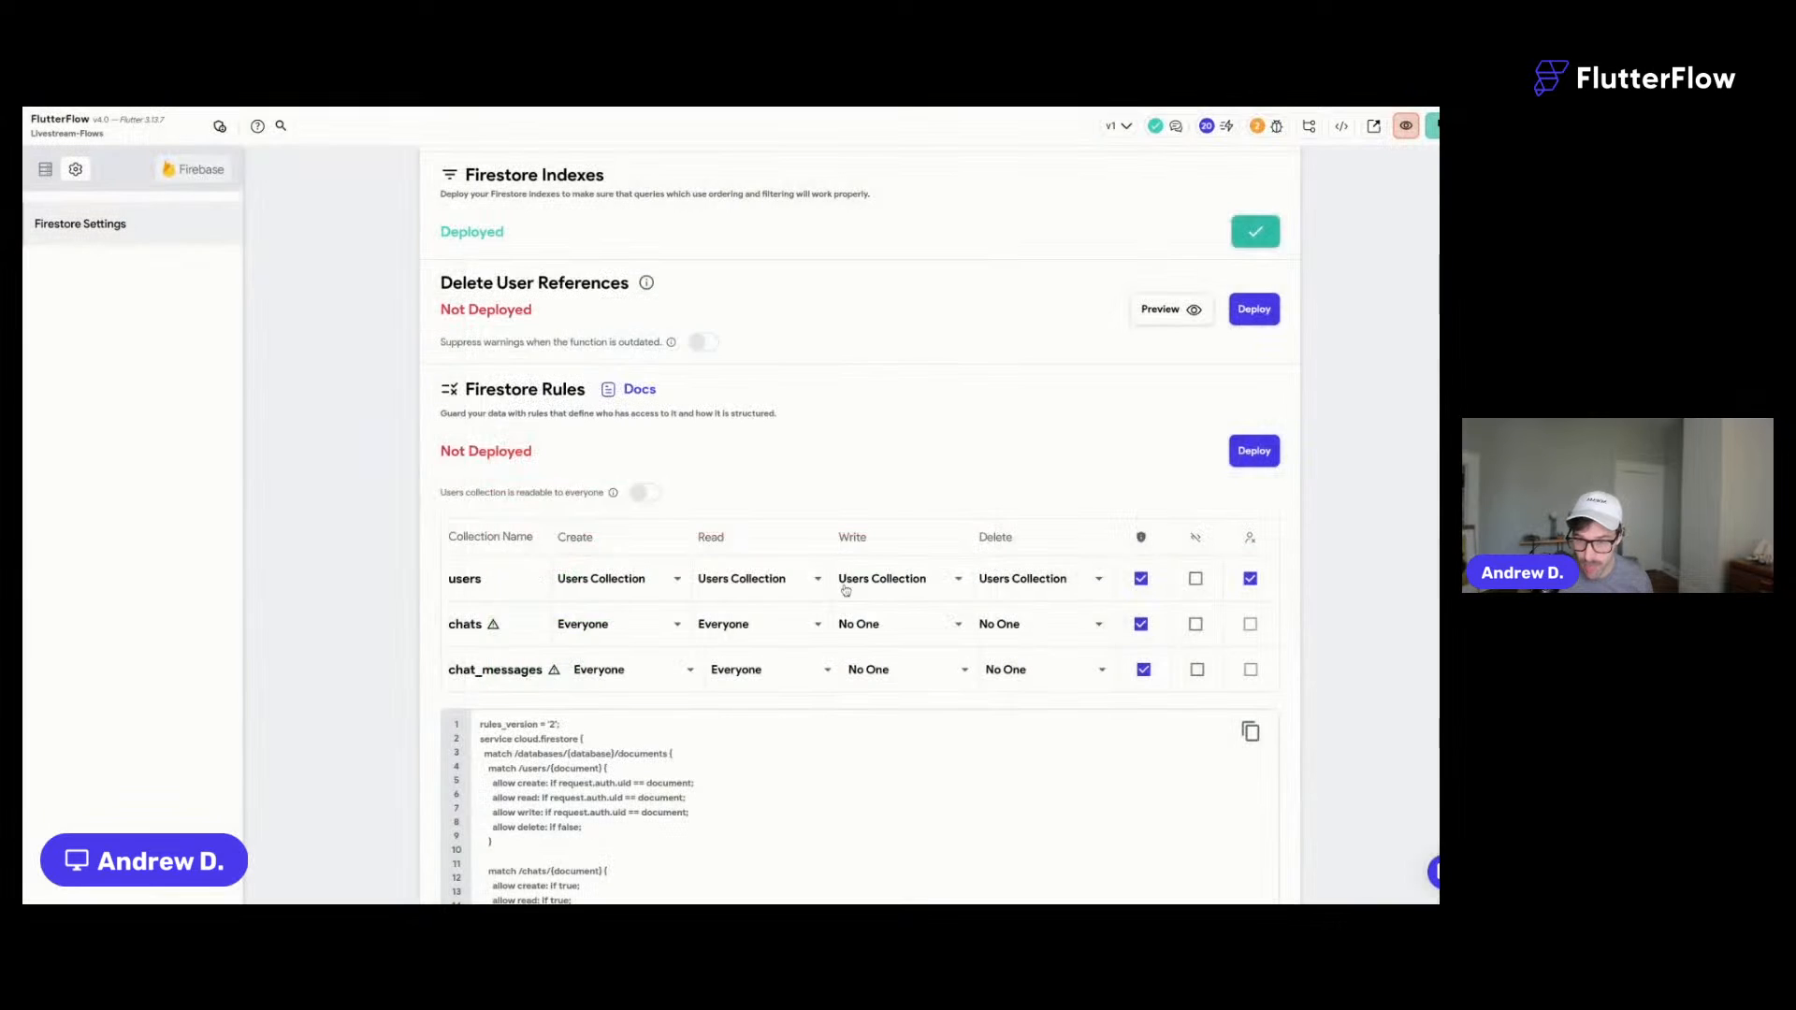
{"action": "scroll", "coordinate": [845, 590], "scroll_direction": "down", "scroll_amount": 3}
{"action": "left_click", "coordinate": [647, 251]}
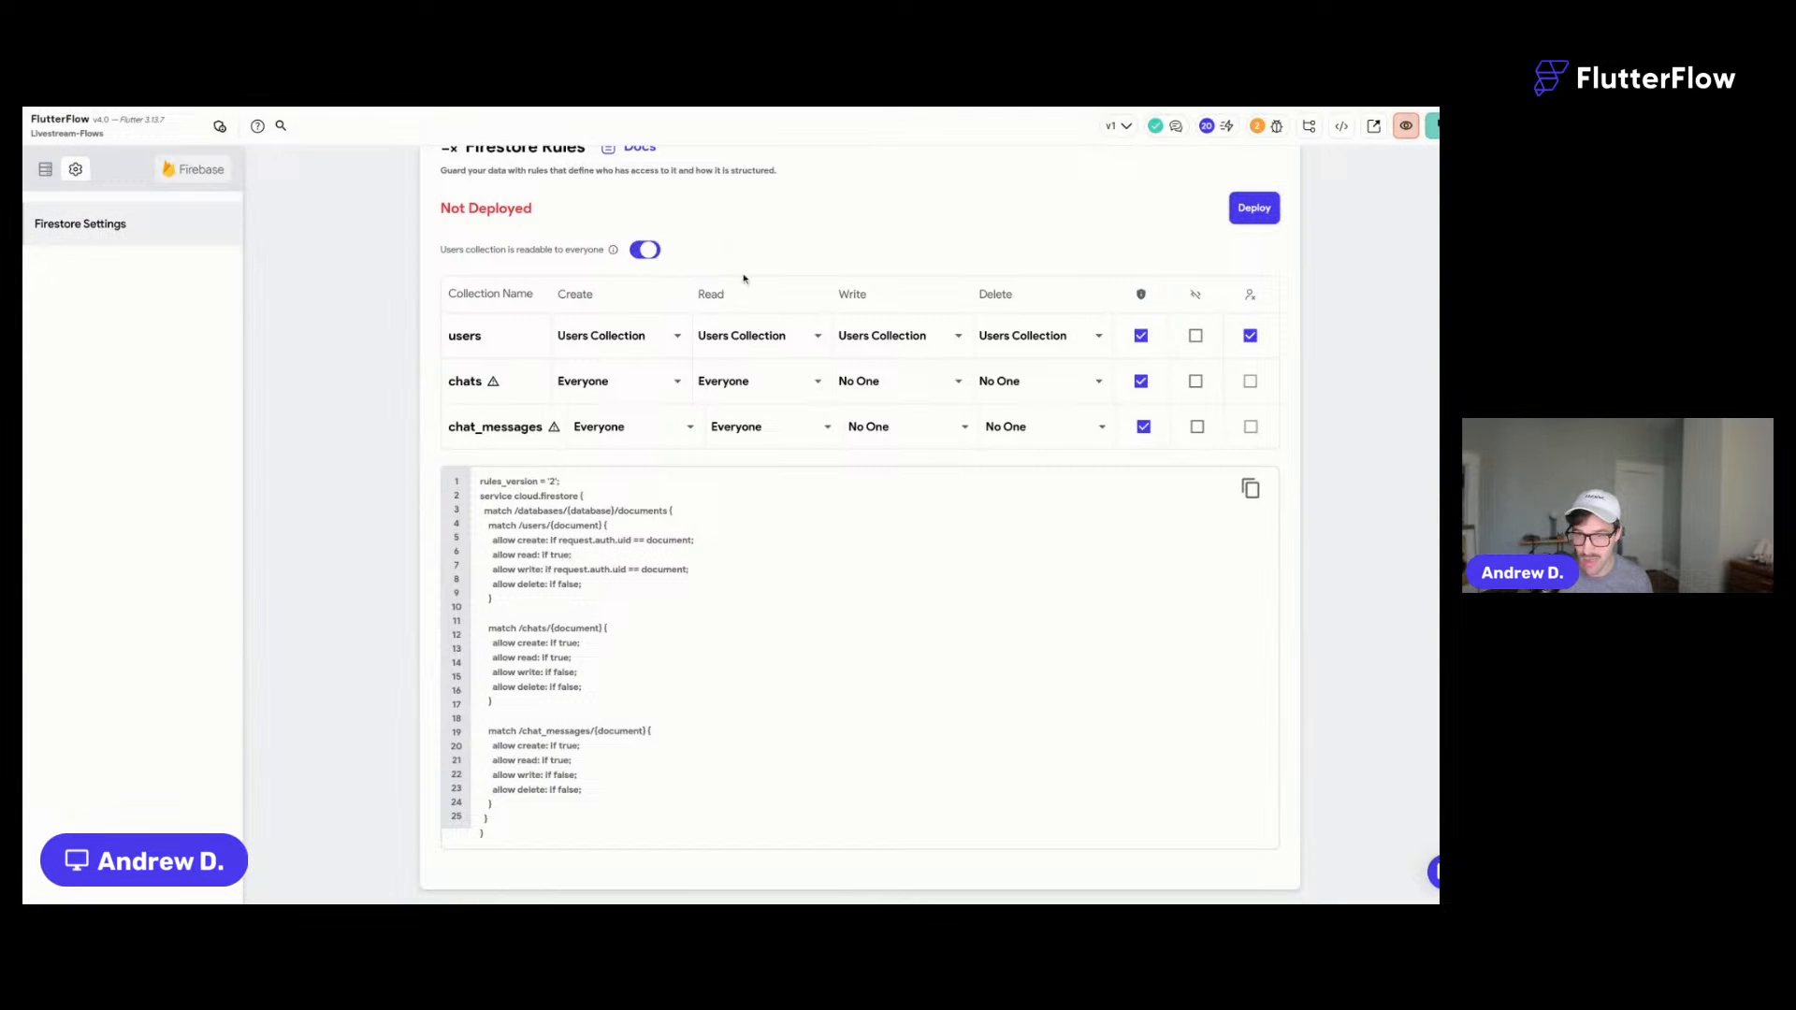
{"action": "scroll", "coordinate": [758, 484], "scroll_direction": "up", "scroll_amount": 2}
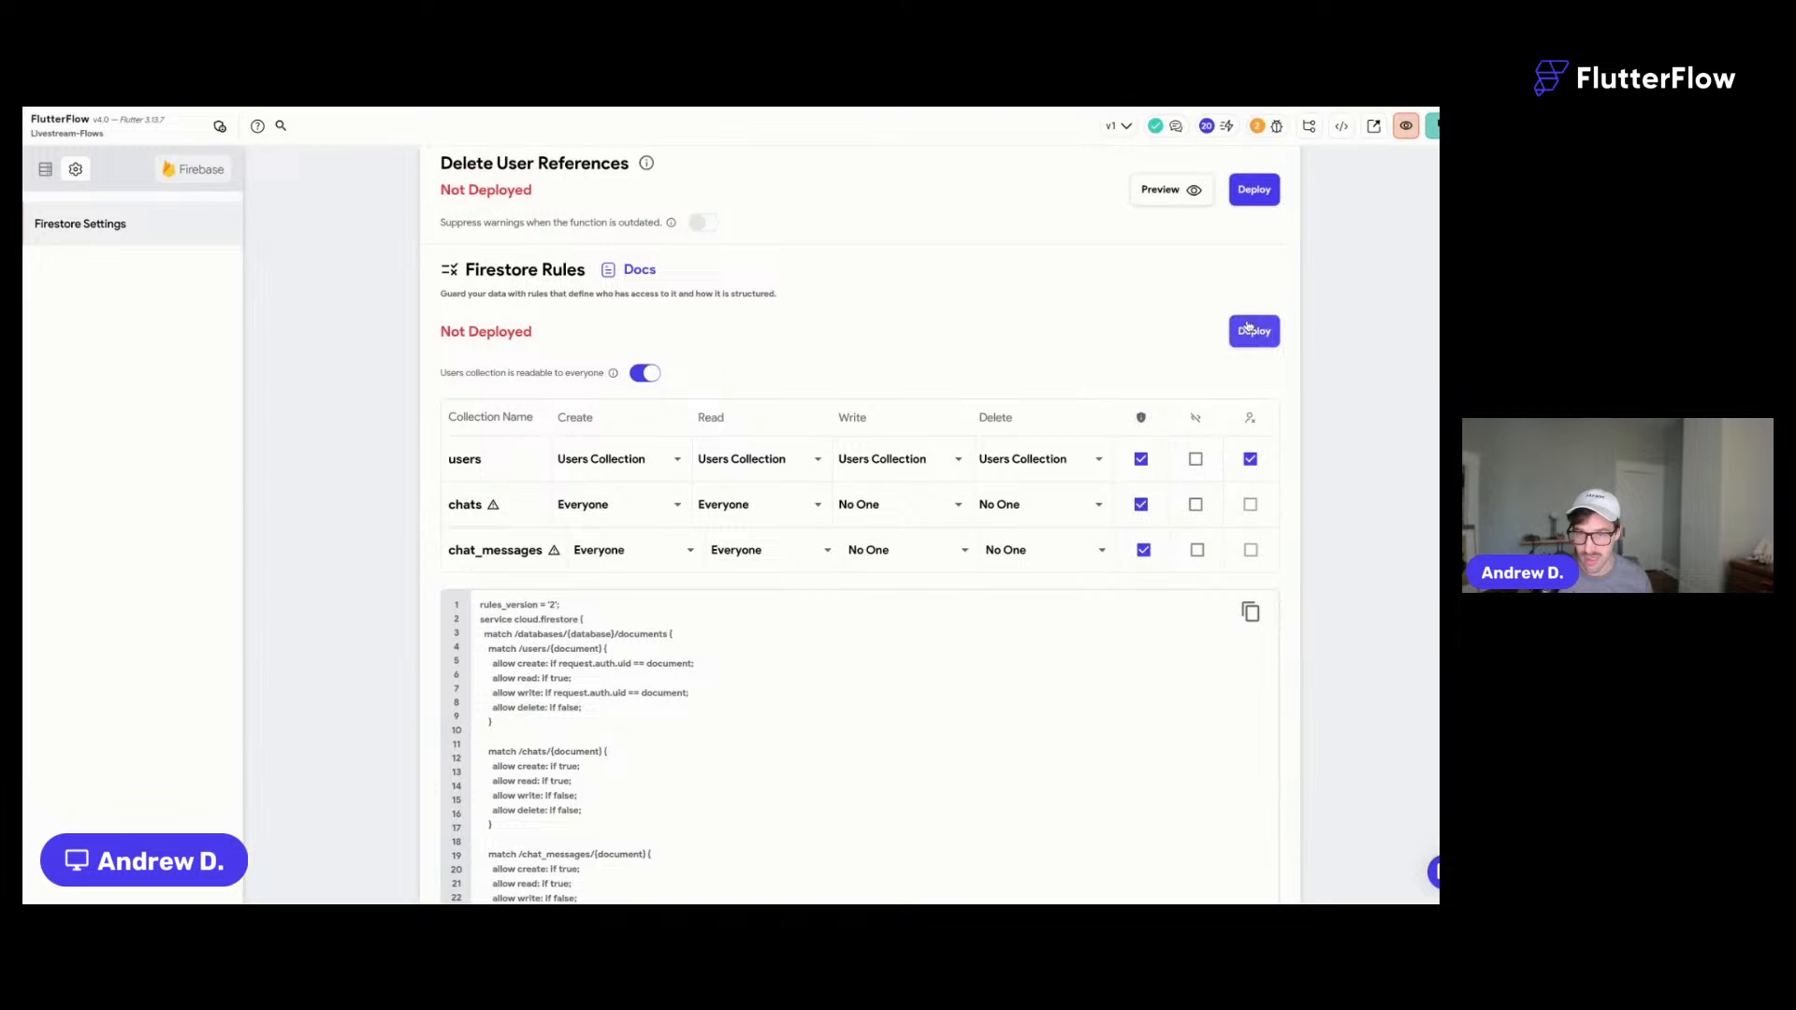
{"action": "left_click", "coordinate": [1257, 341]}
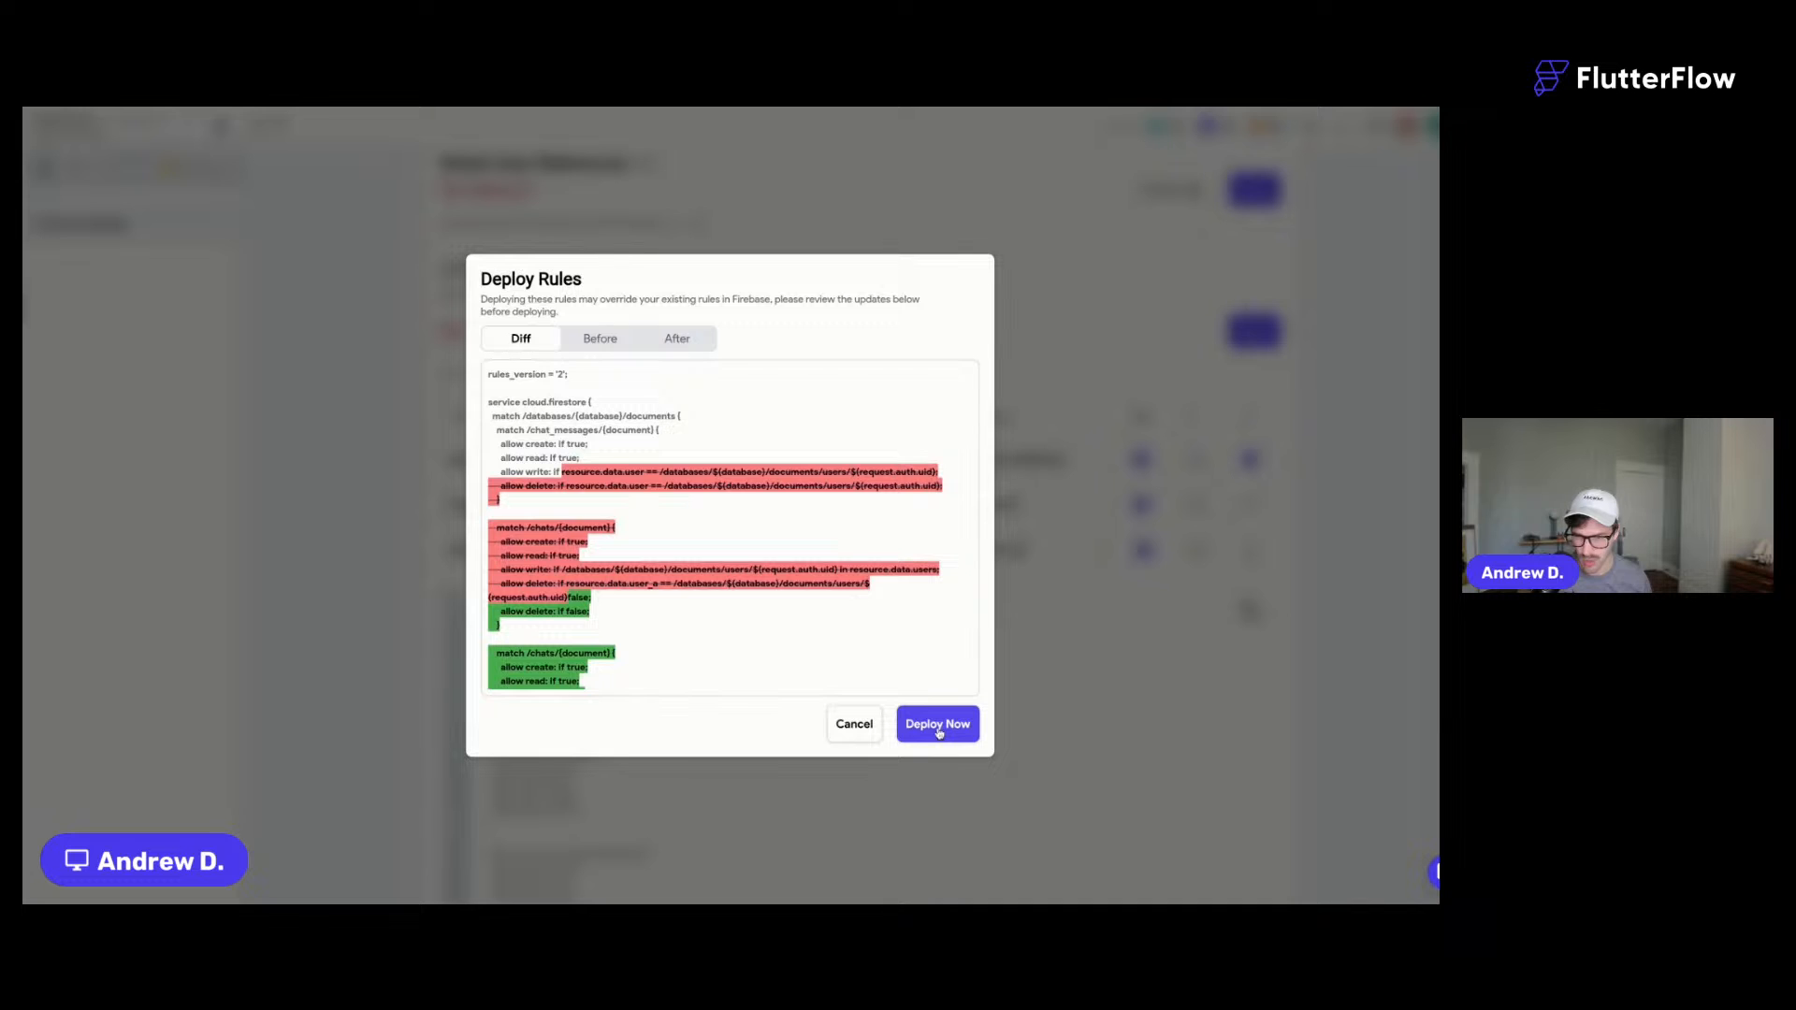
{"action": "left_click", "coordinate": [939, 734]}
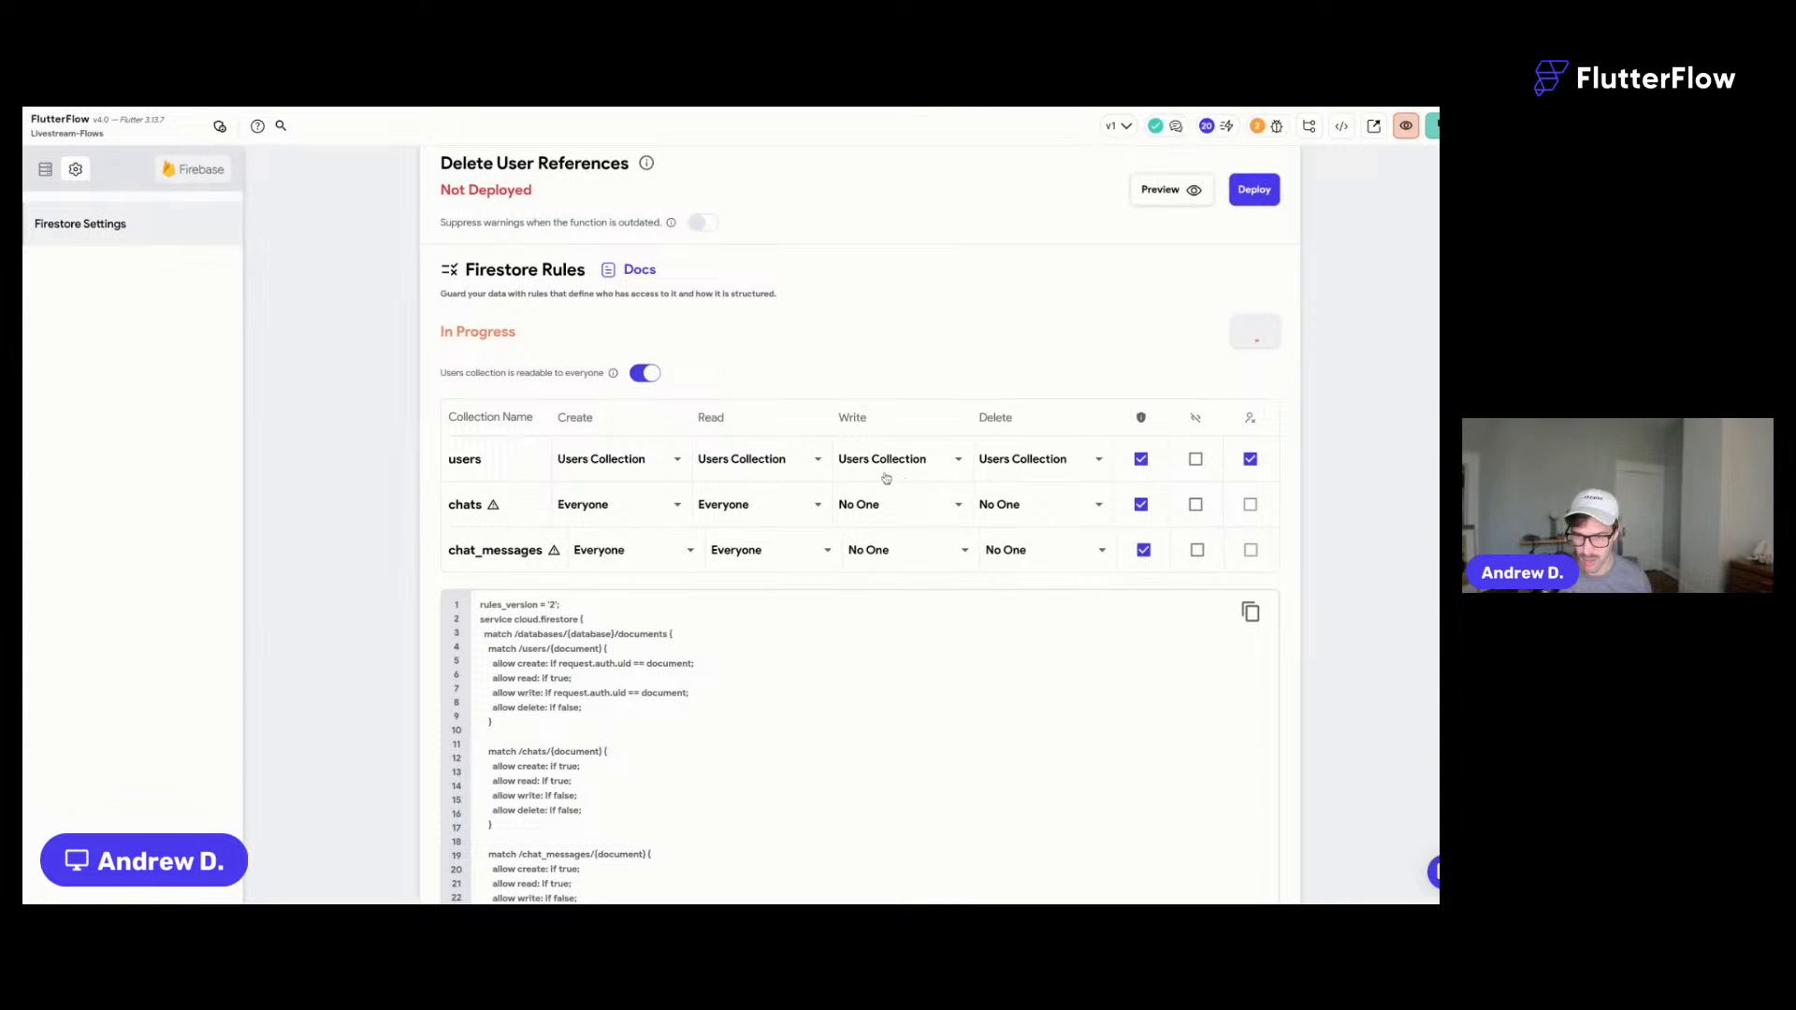
{"action": "scroll", "coordinate": [886, 478], "scroll_direction": "up", "scroll_amount": 6}
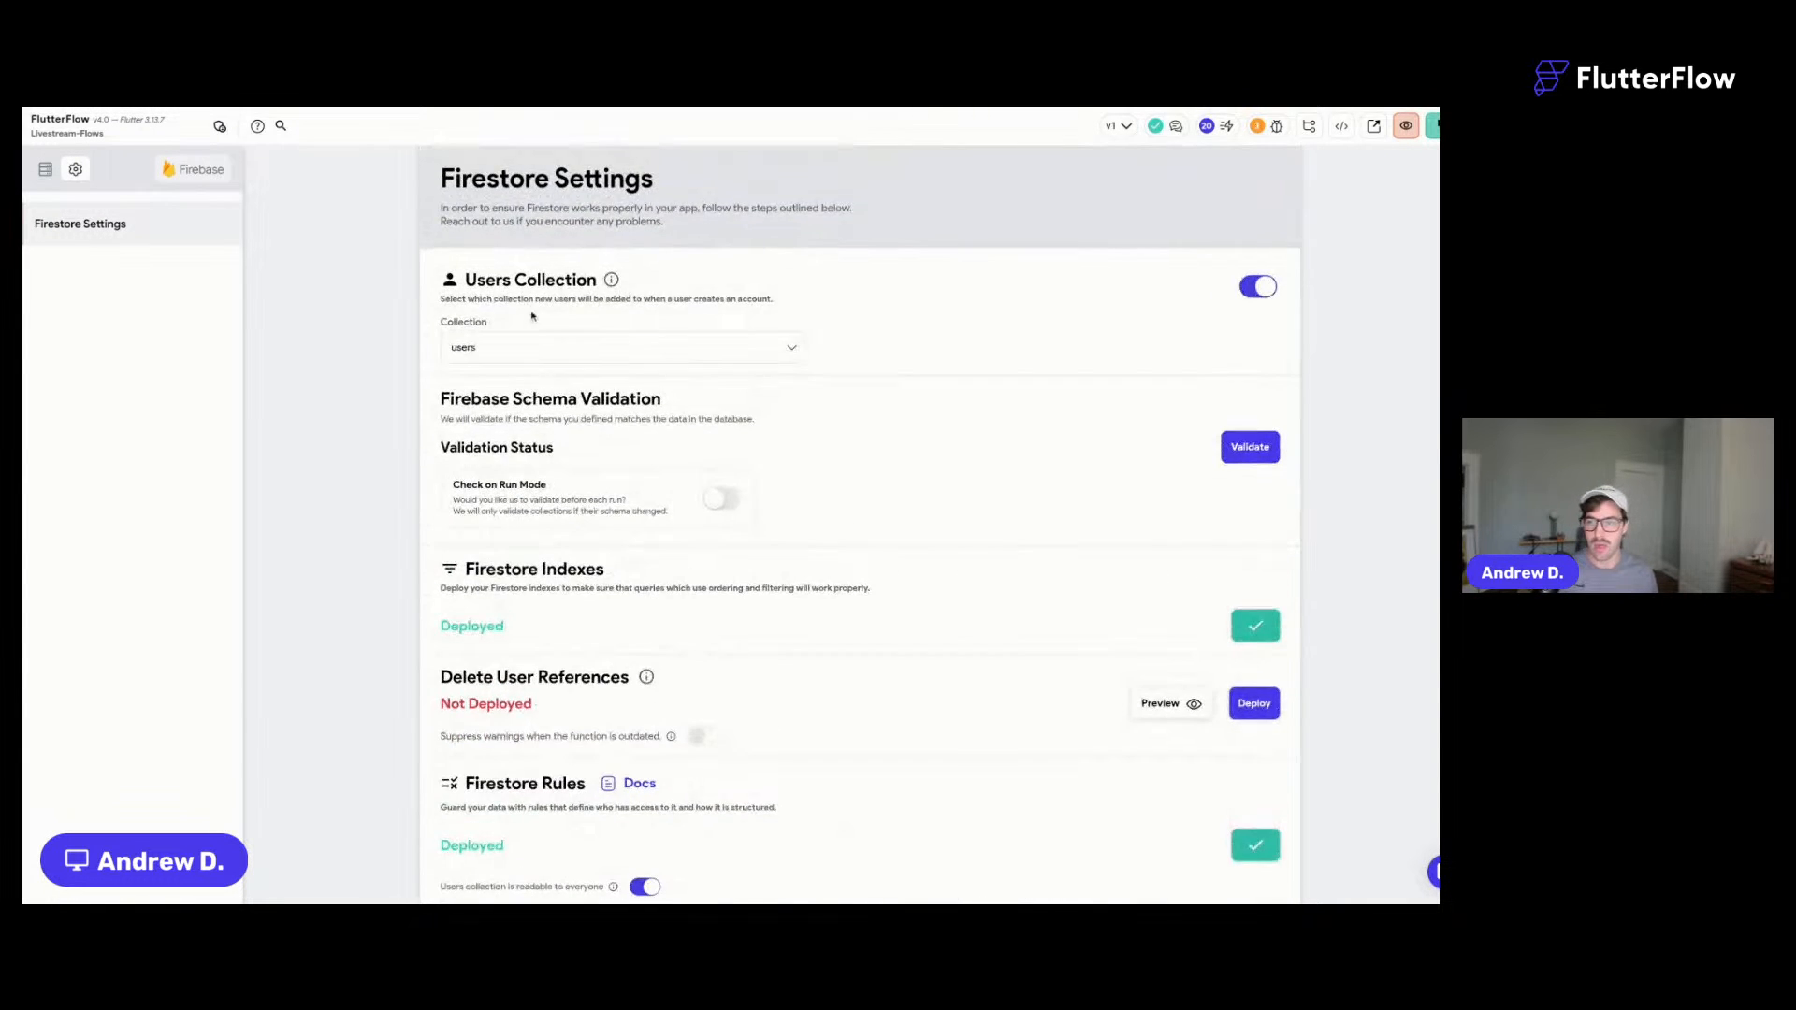
- Save the project and open the chat_Main page
{"action": "left_click", "coordinate": [24, 185]}
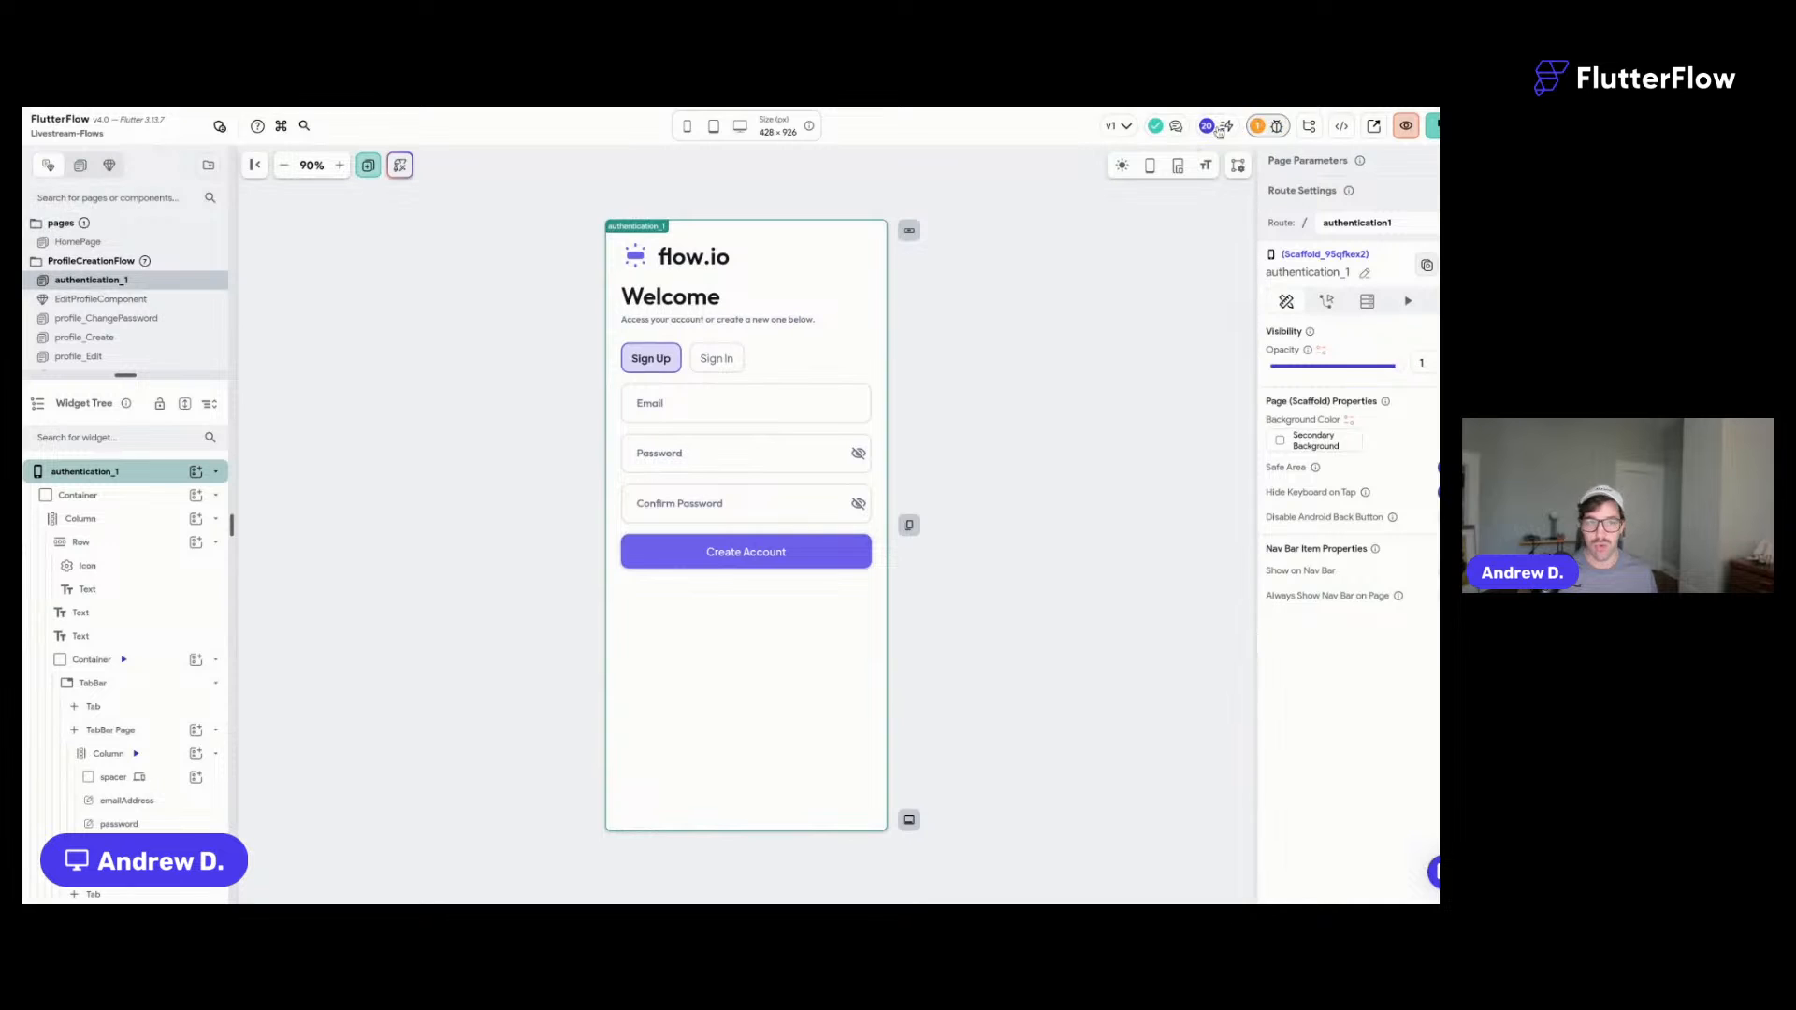
{"action": "key", "text": "super+s"}
{"action": "left_click", "coordinate": [1045, 499]}
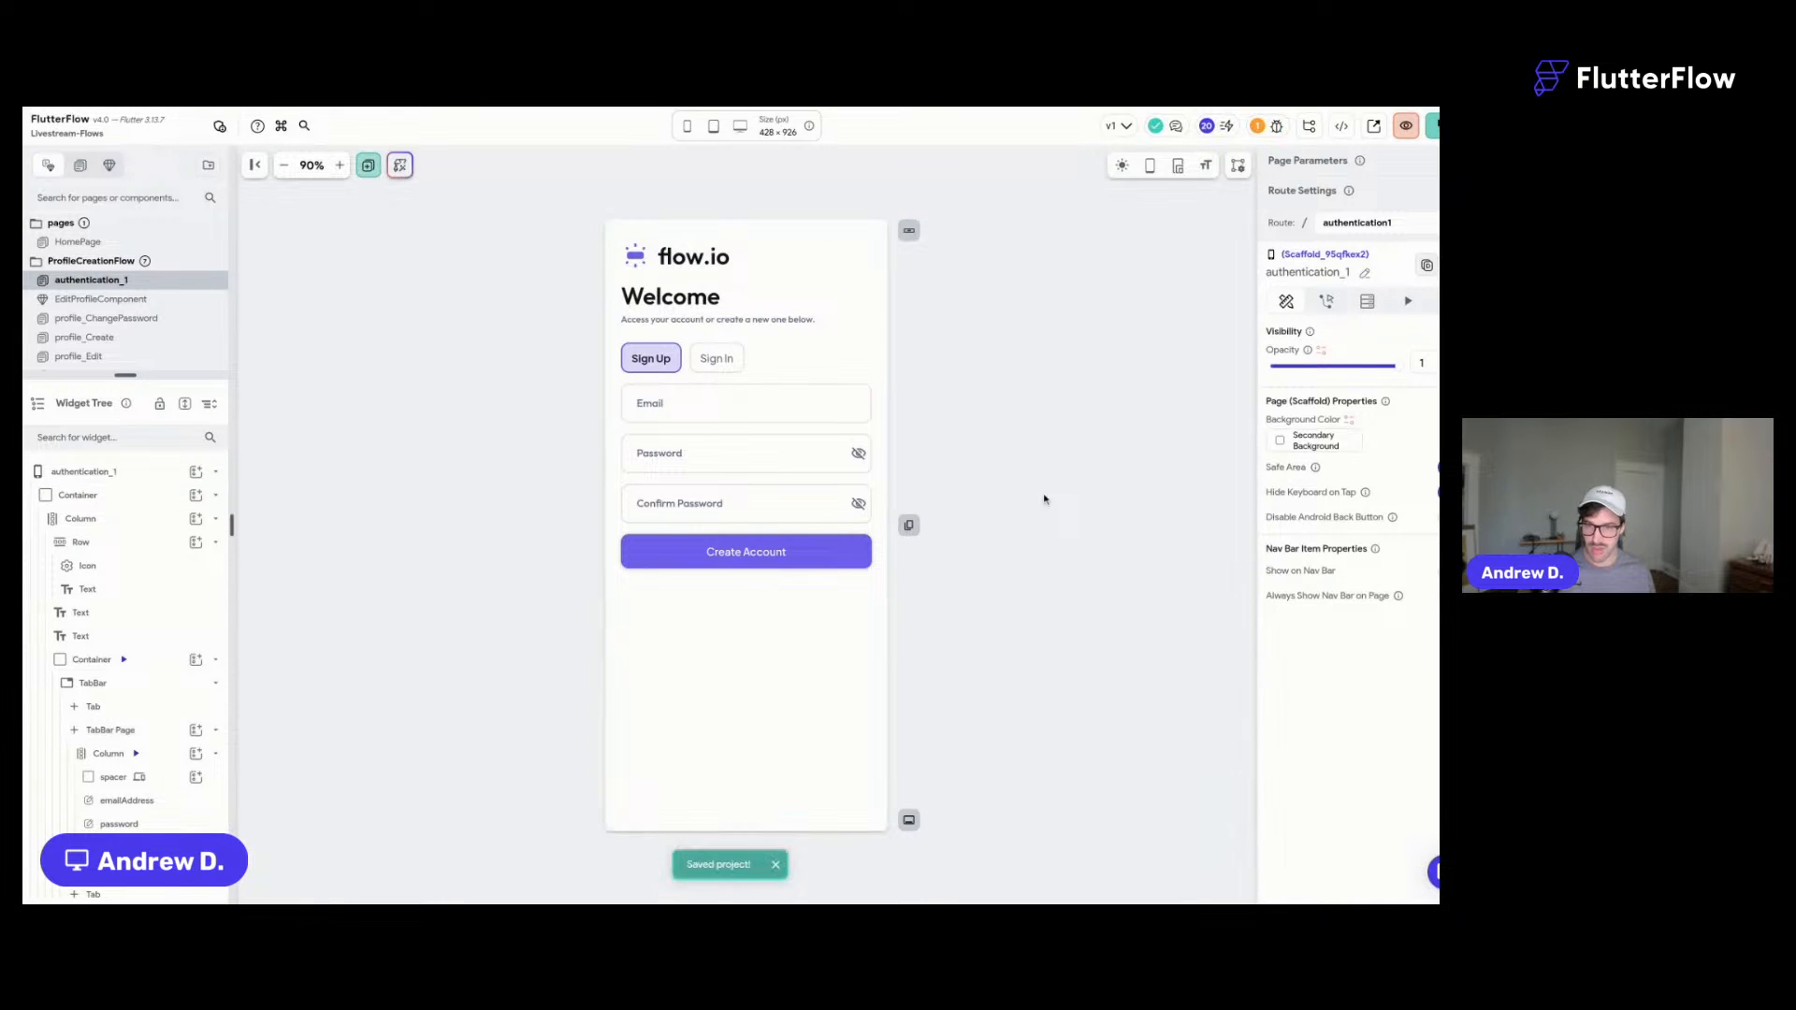
{"action": "left_click_drag", "start_coordinate": [126, 375], "coordinate": [125, 571]}
{"action": "scroll", "coordinate": [132, 412], "scroll_direction": "down", "scroll_amount": 1}
{"action": "scroll", "coordinate": [133, 412], "scroll_direction": "down", "scroll_amount": 1}
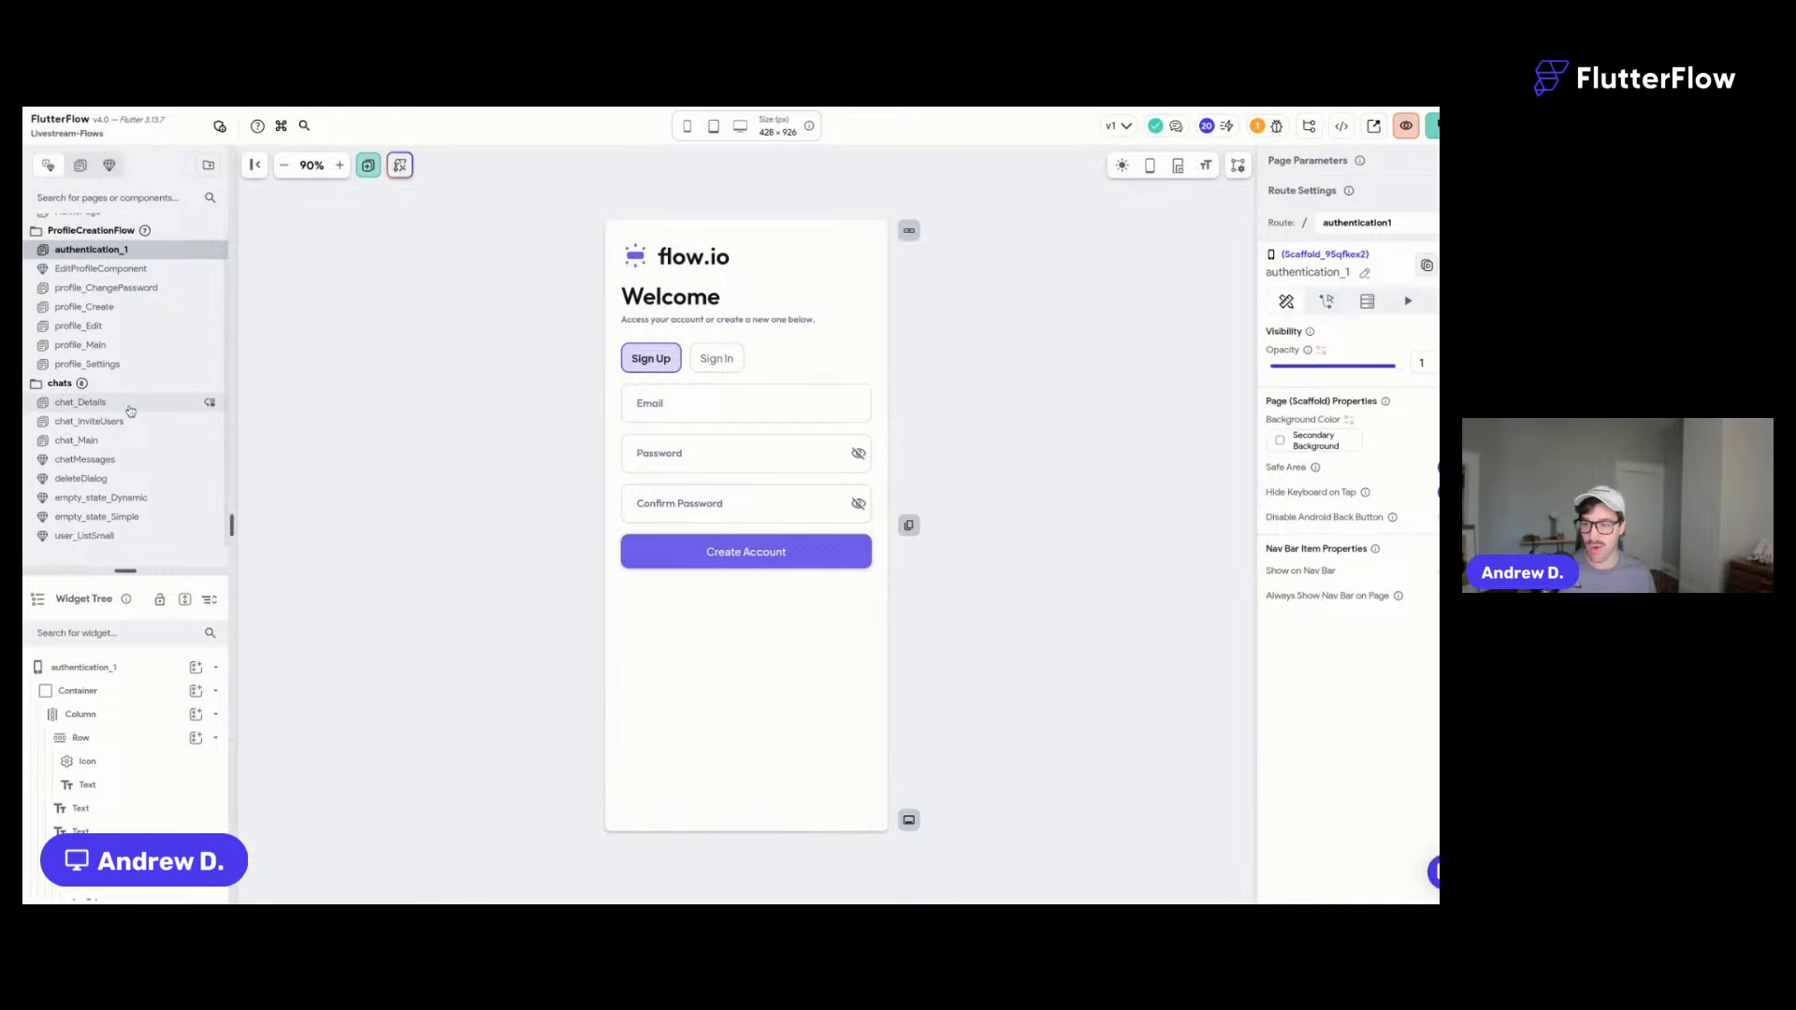
{"action": "left_click", "coordinate": [93, 440]}
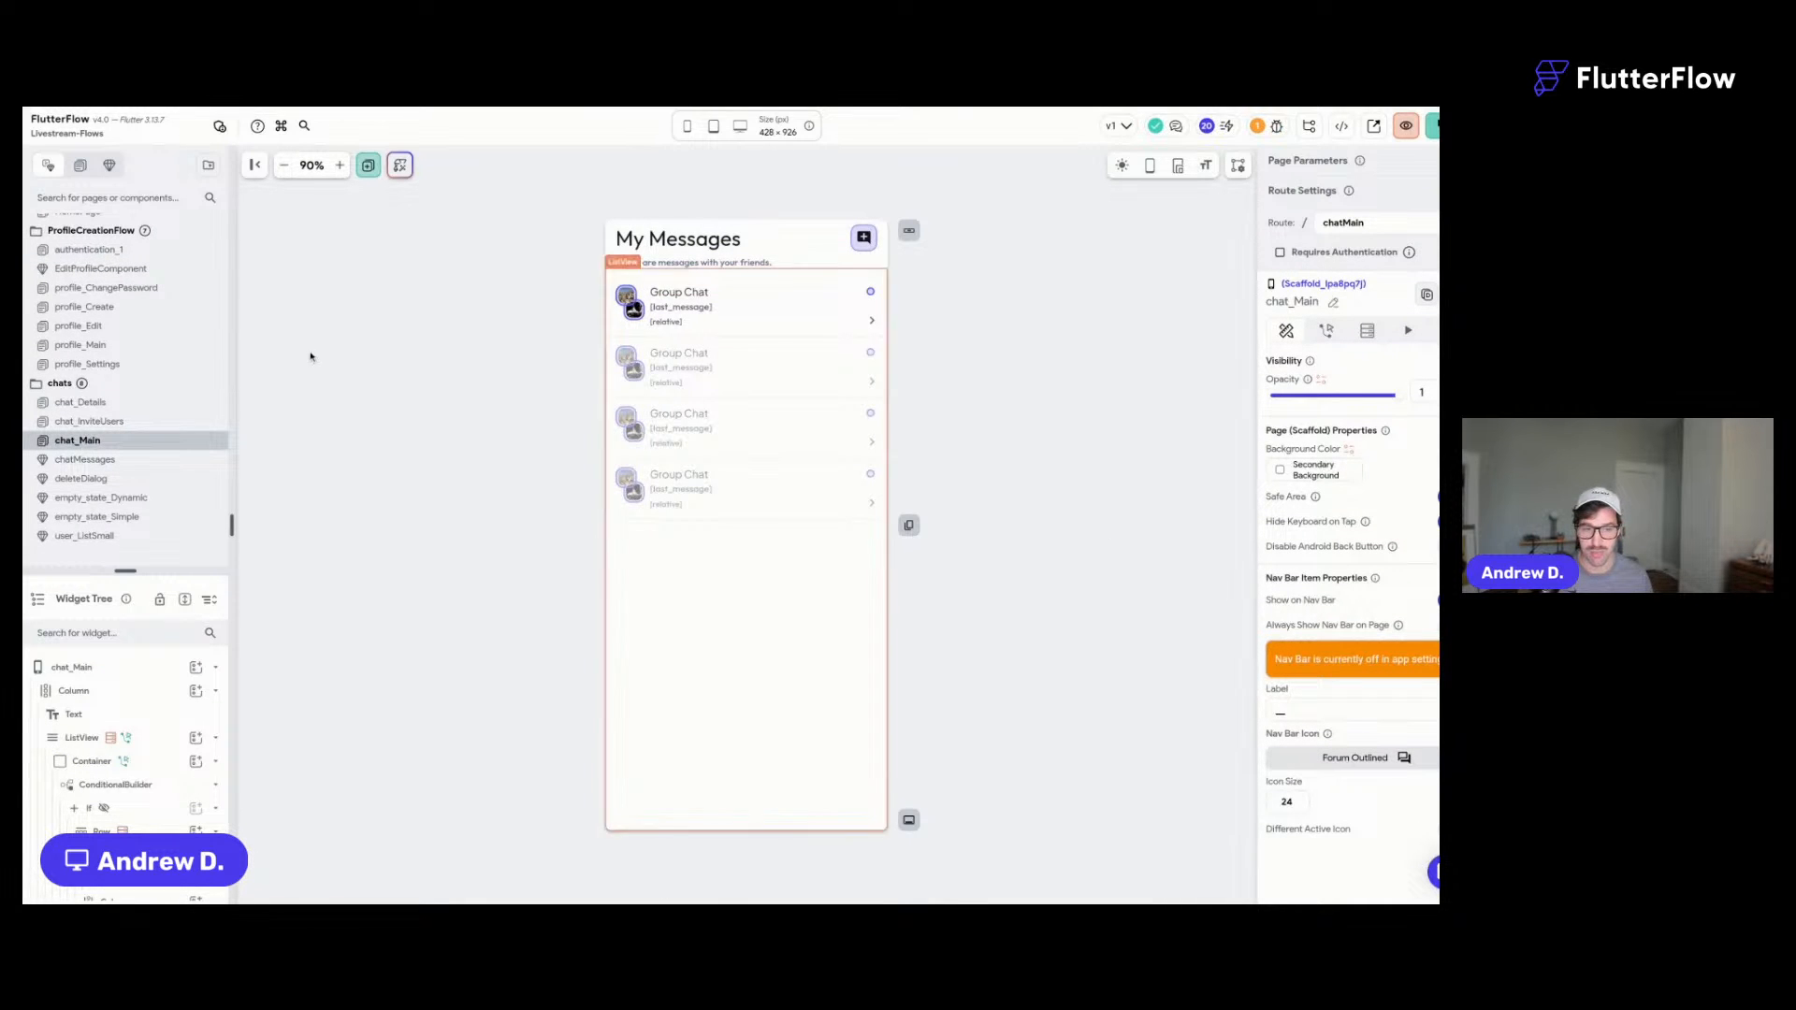
- Switch on Show Nav Bar in Nav Bar & App Bar settings, then view HomePage
{"action": "scroll", "coordinate": [127, 385], "scroll_direction": "up", "scroll_amount": 1}
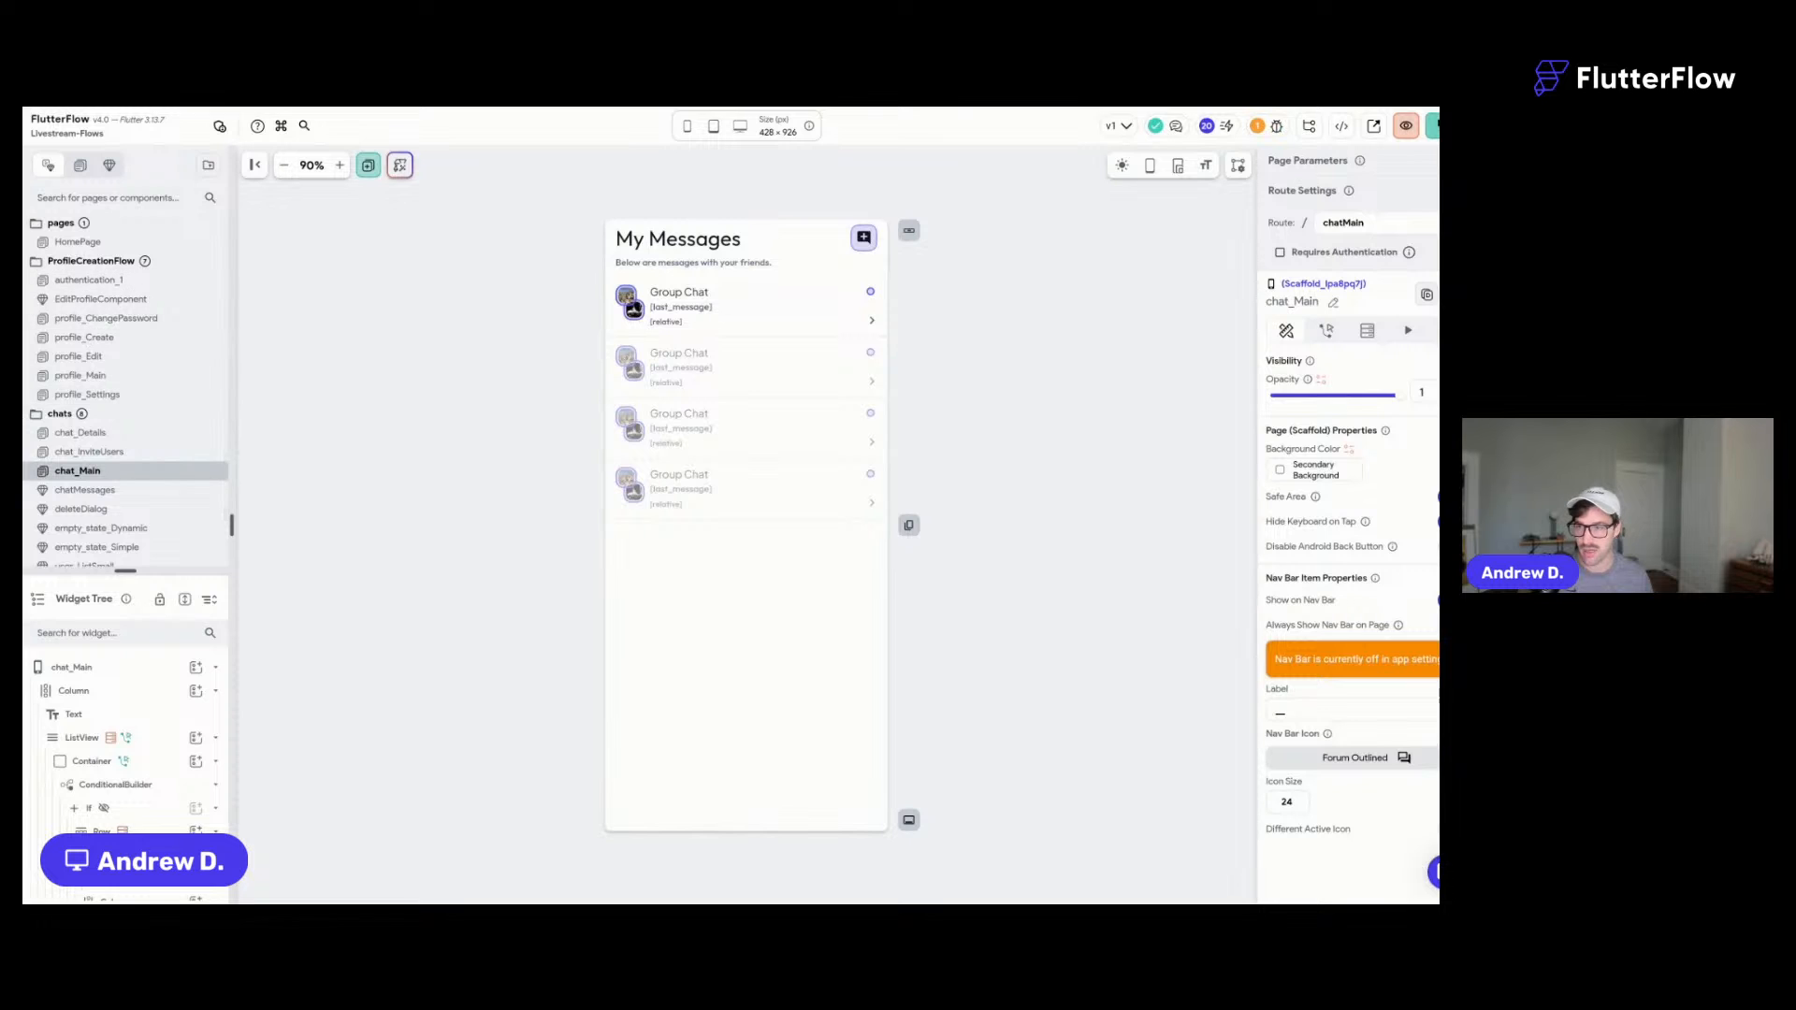
{"action": "left_click", "coordinate": [12, 617]}
{"action": "left_click", "coordinate": [132, 279]}
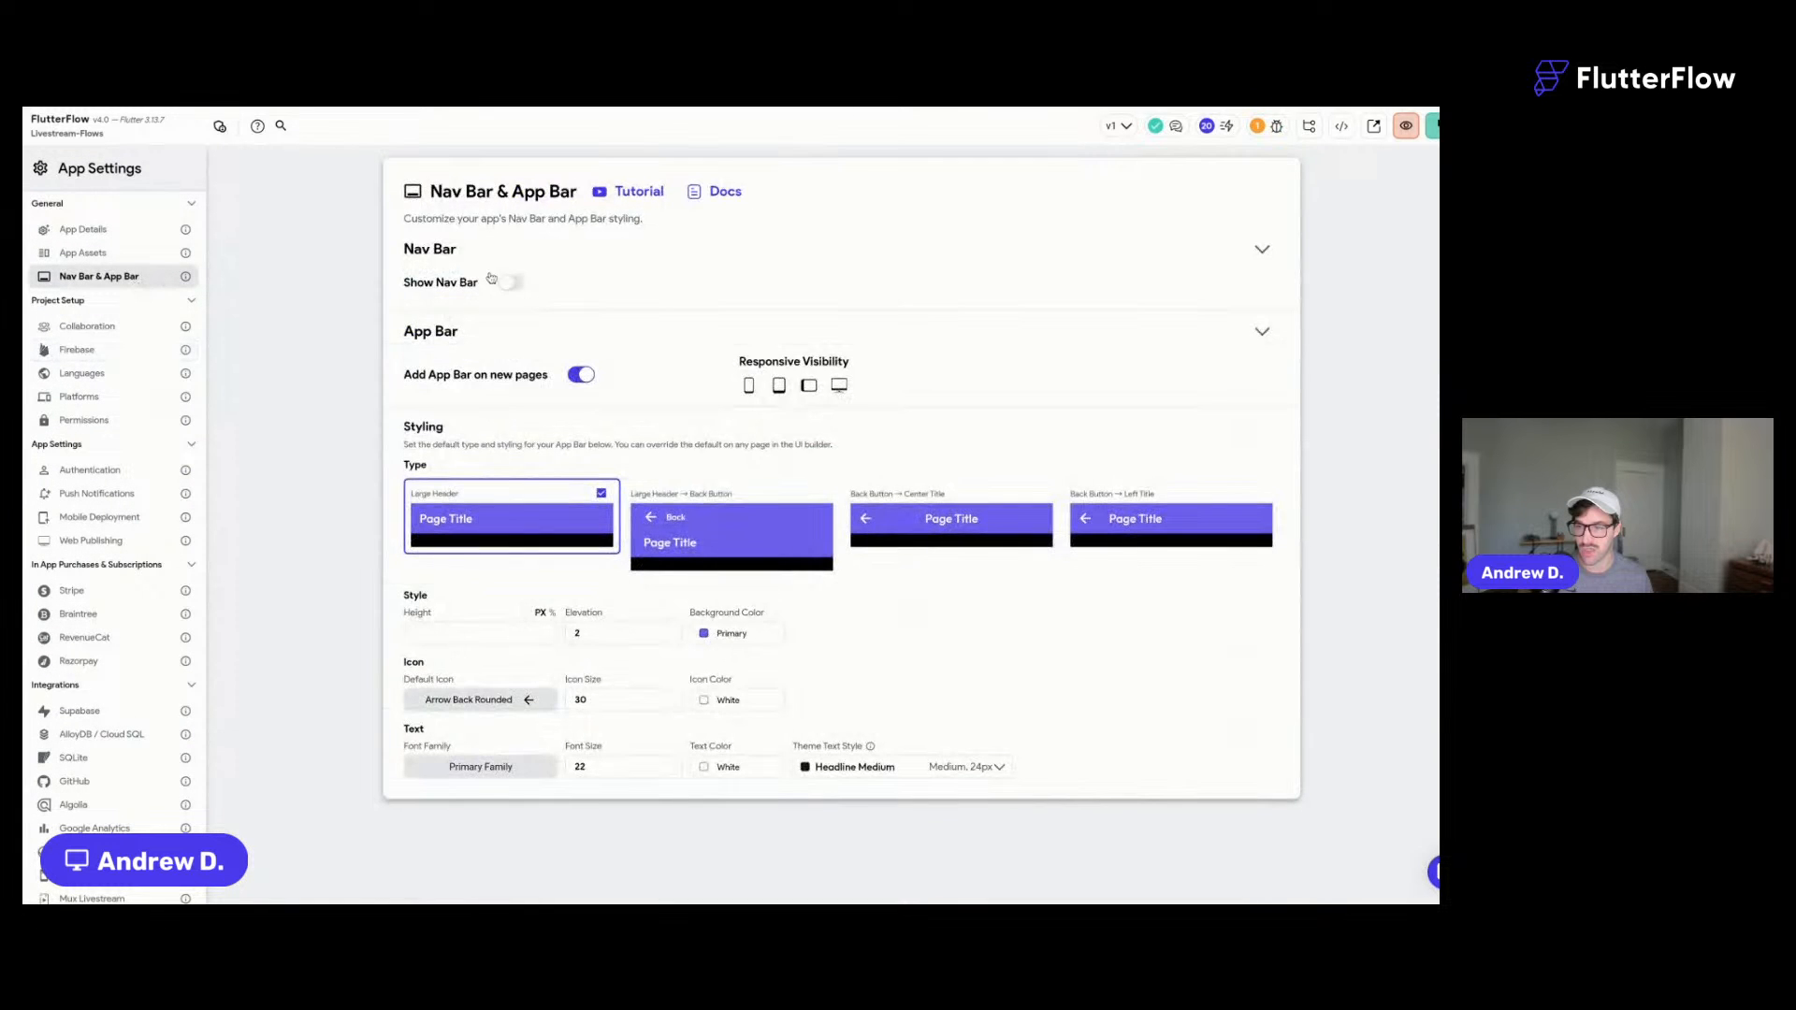
{"action": "left_click", "coordinate": [511, 285]}
{"action": "left_click", "coordinate": [11, 226]}
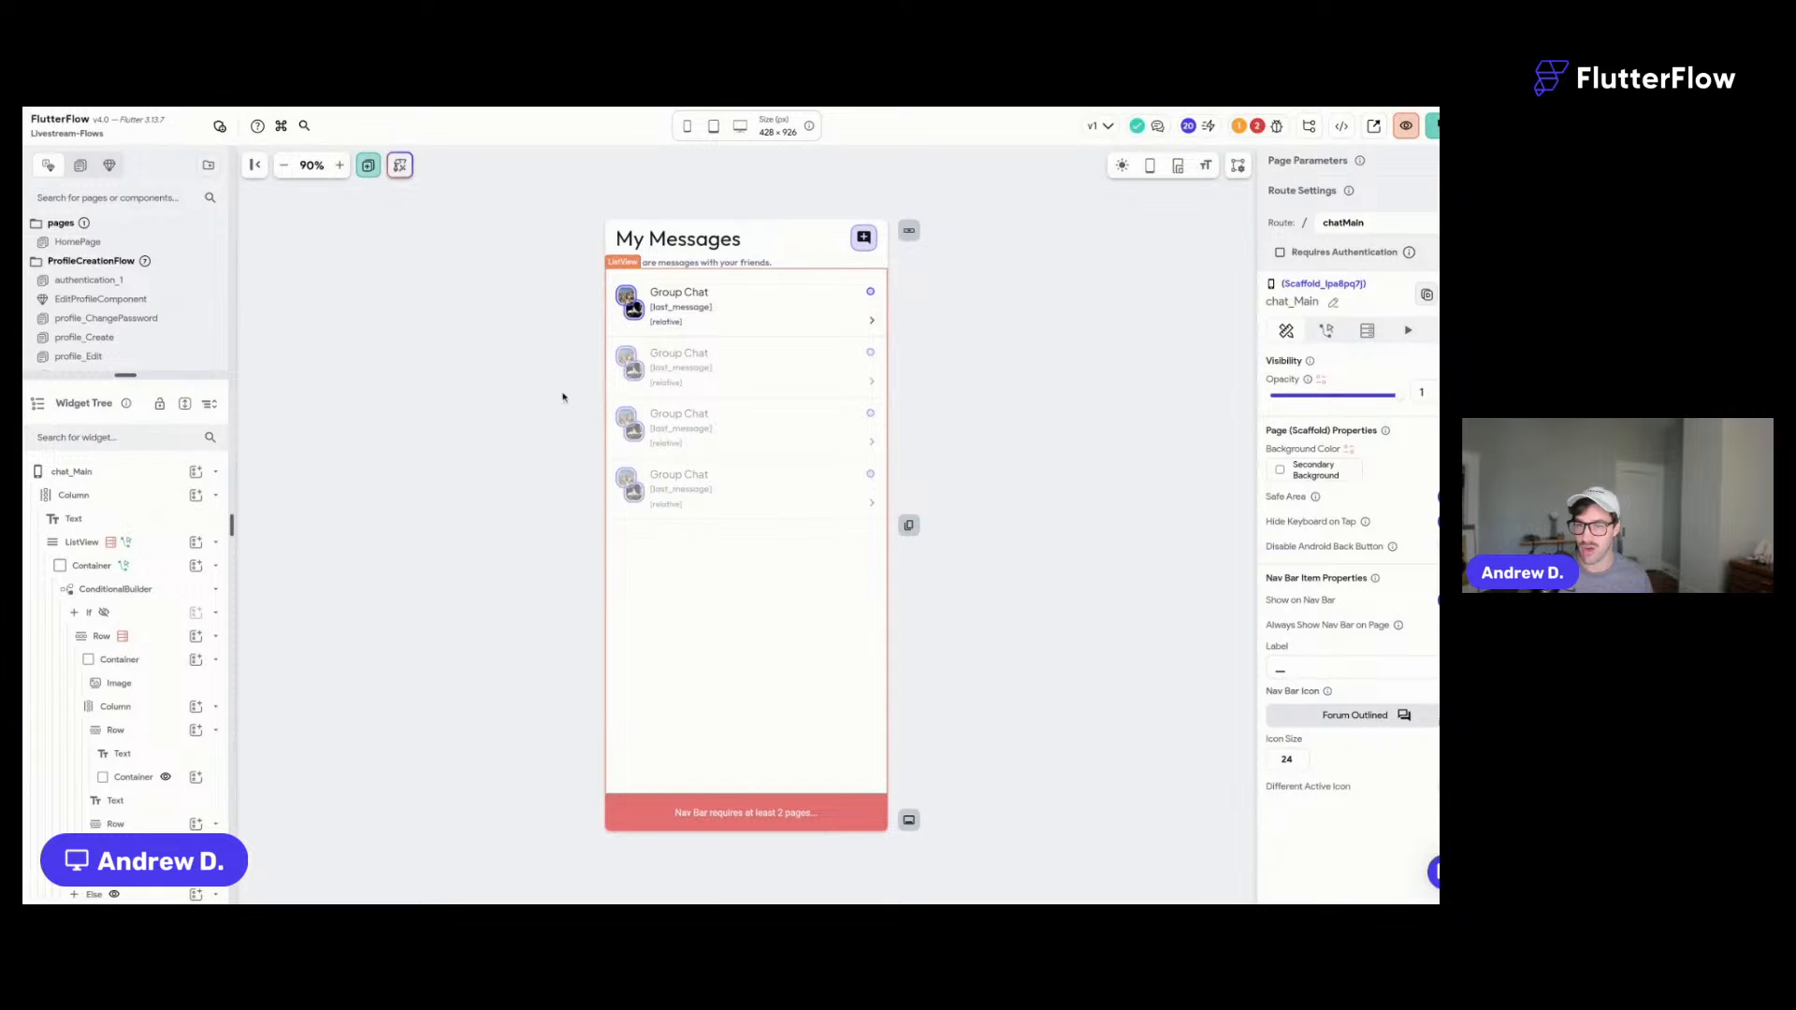
{"action": "left_click", "coordinate": [140, 242]}
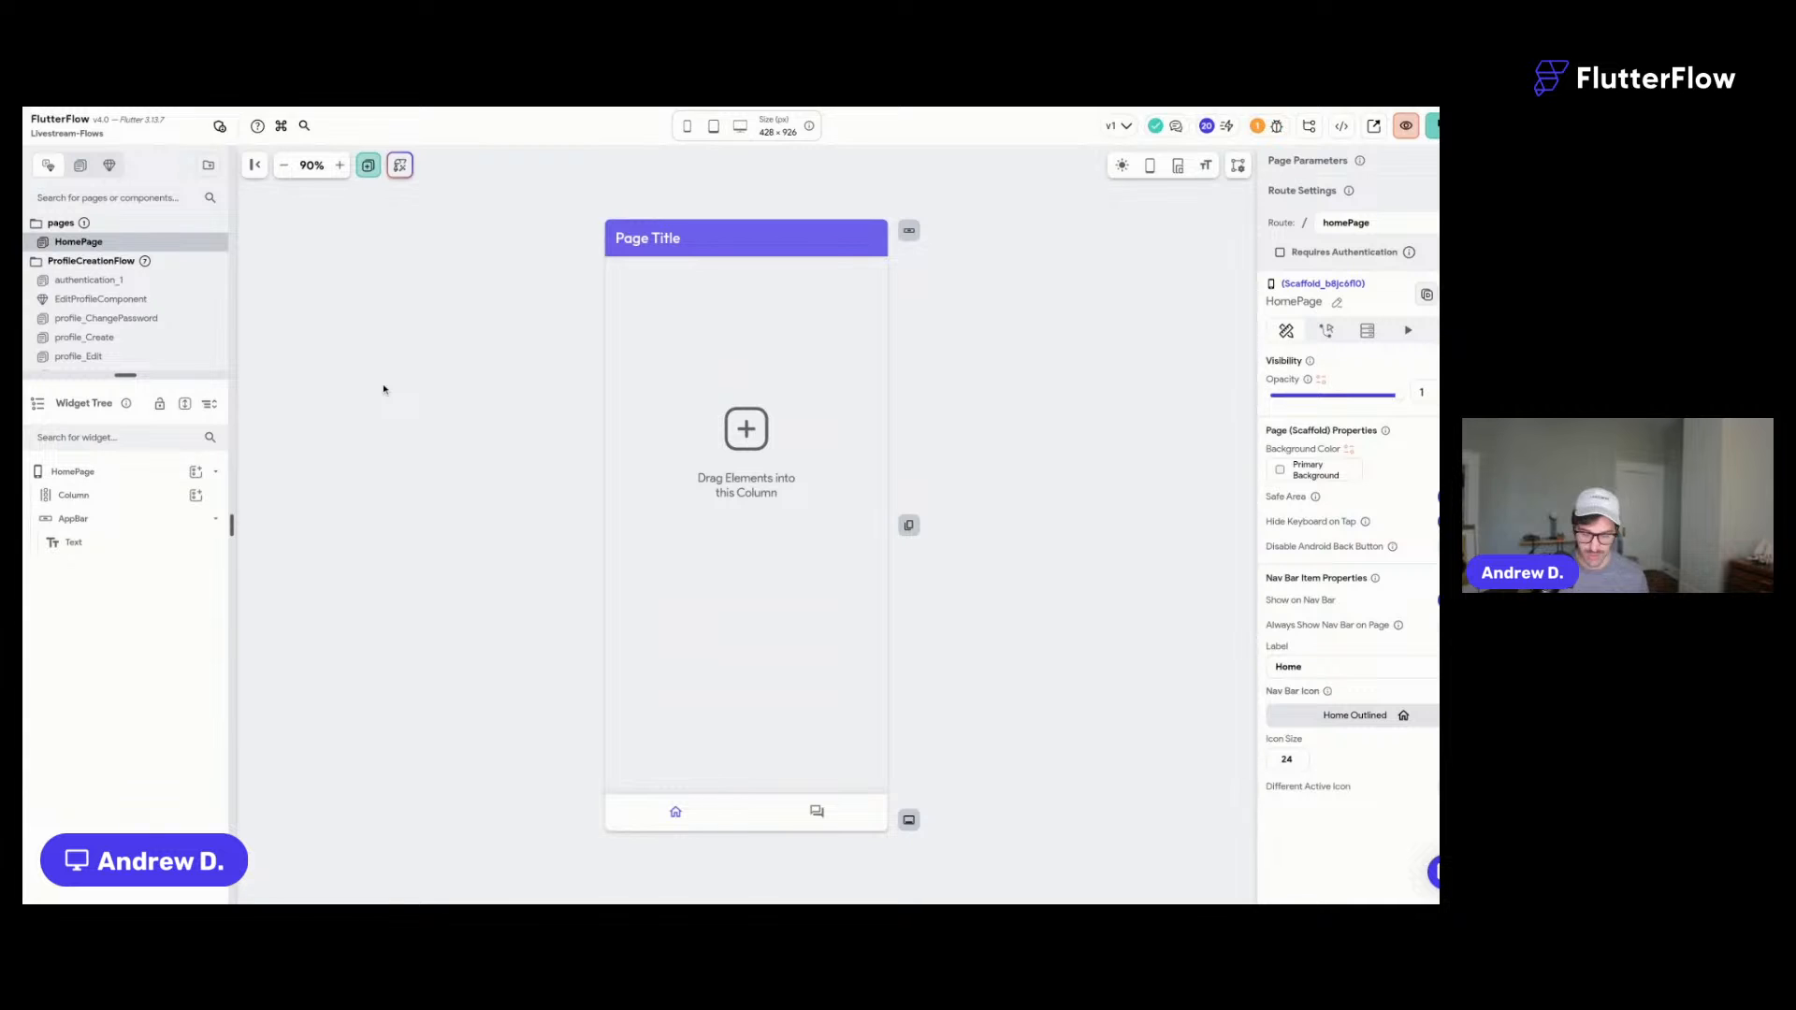
- Change the HomePage app bar title text to 'Welcome' and save
{"action": "left_click", "coordinate": [673, 240]}
{"action": "key", "text": "ctrl+a"}
{"action": "type", "text": "Wed"}
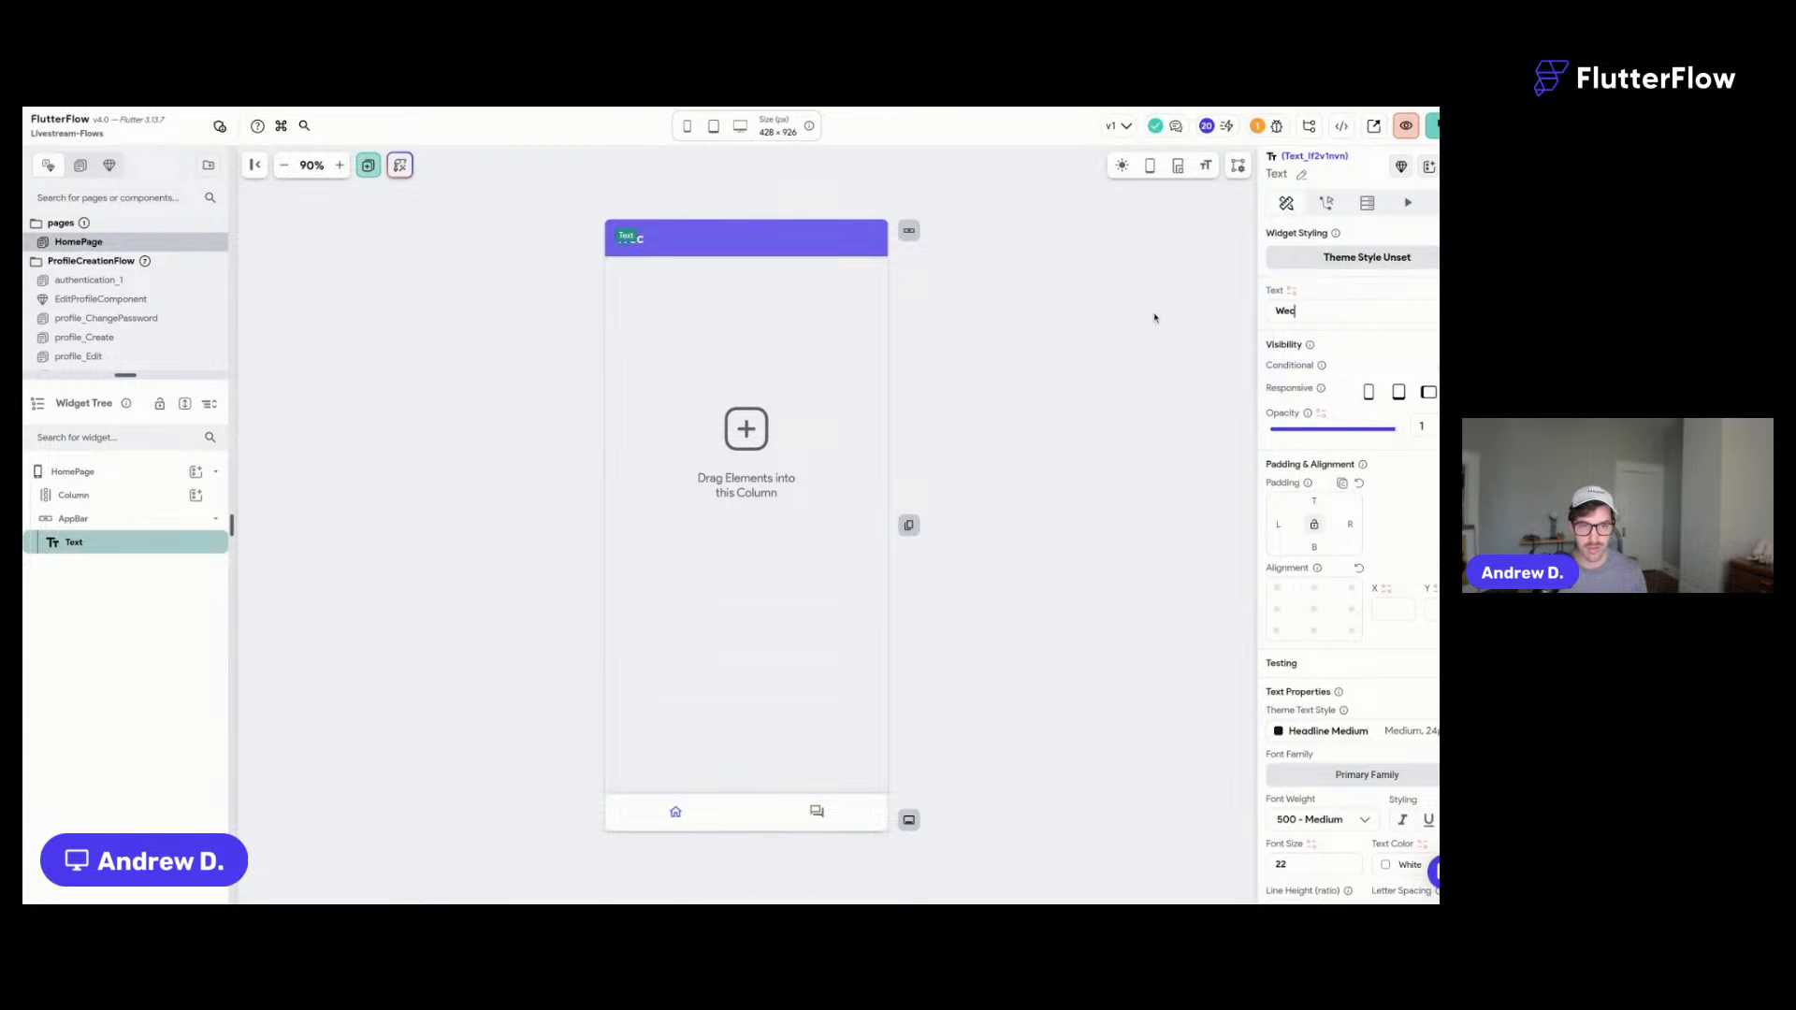
{"action": "type", "text": "come"}
{"action": "key", "text": "ctrl+s"}
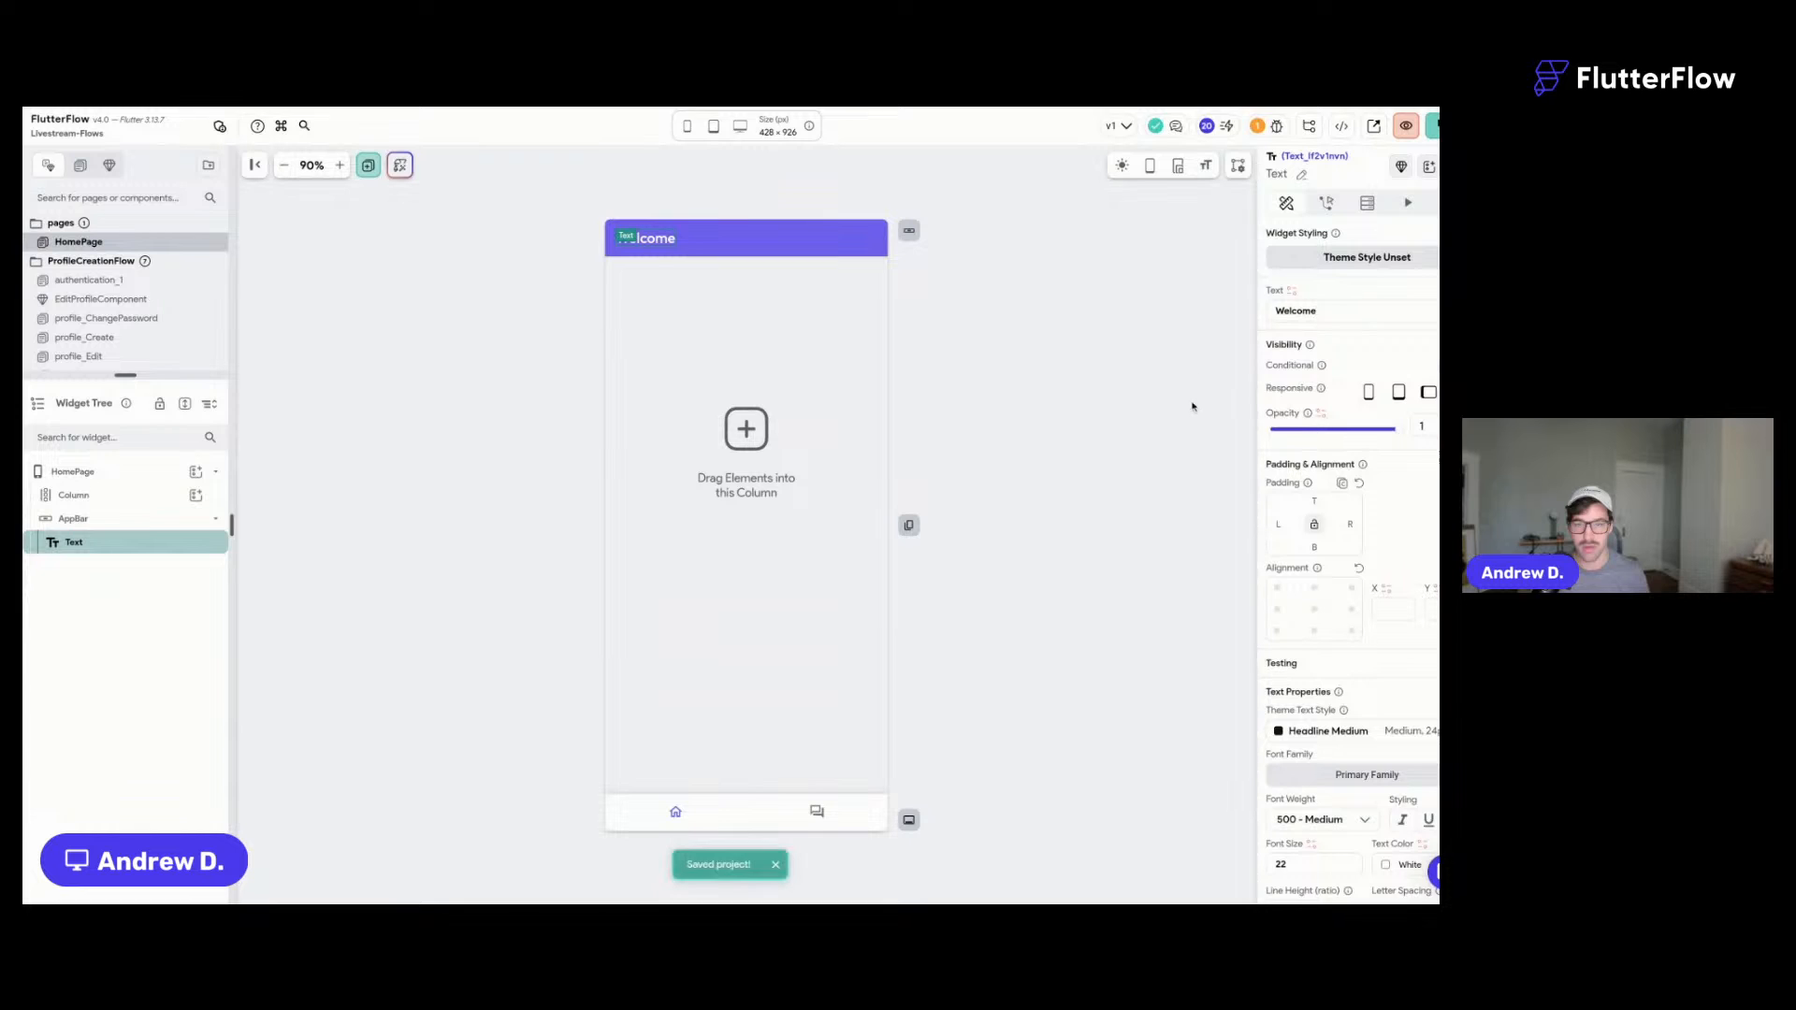
{"action": "left_click", "coordinate": [529, 314]}
- In profile_Main's nav bar settings, move chat_Main ahead of profile_Main and save the project
{"action": "scroll", "coordinate": [131, 280], "scroll_direction": "down", "scroll_amount": 3}
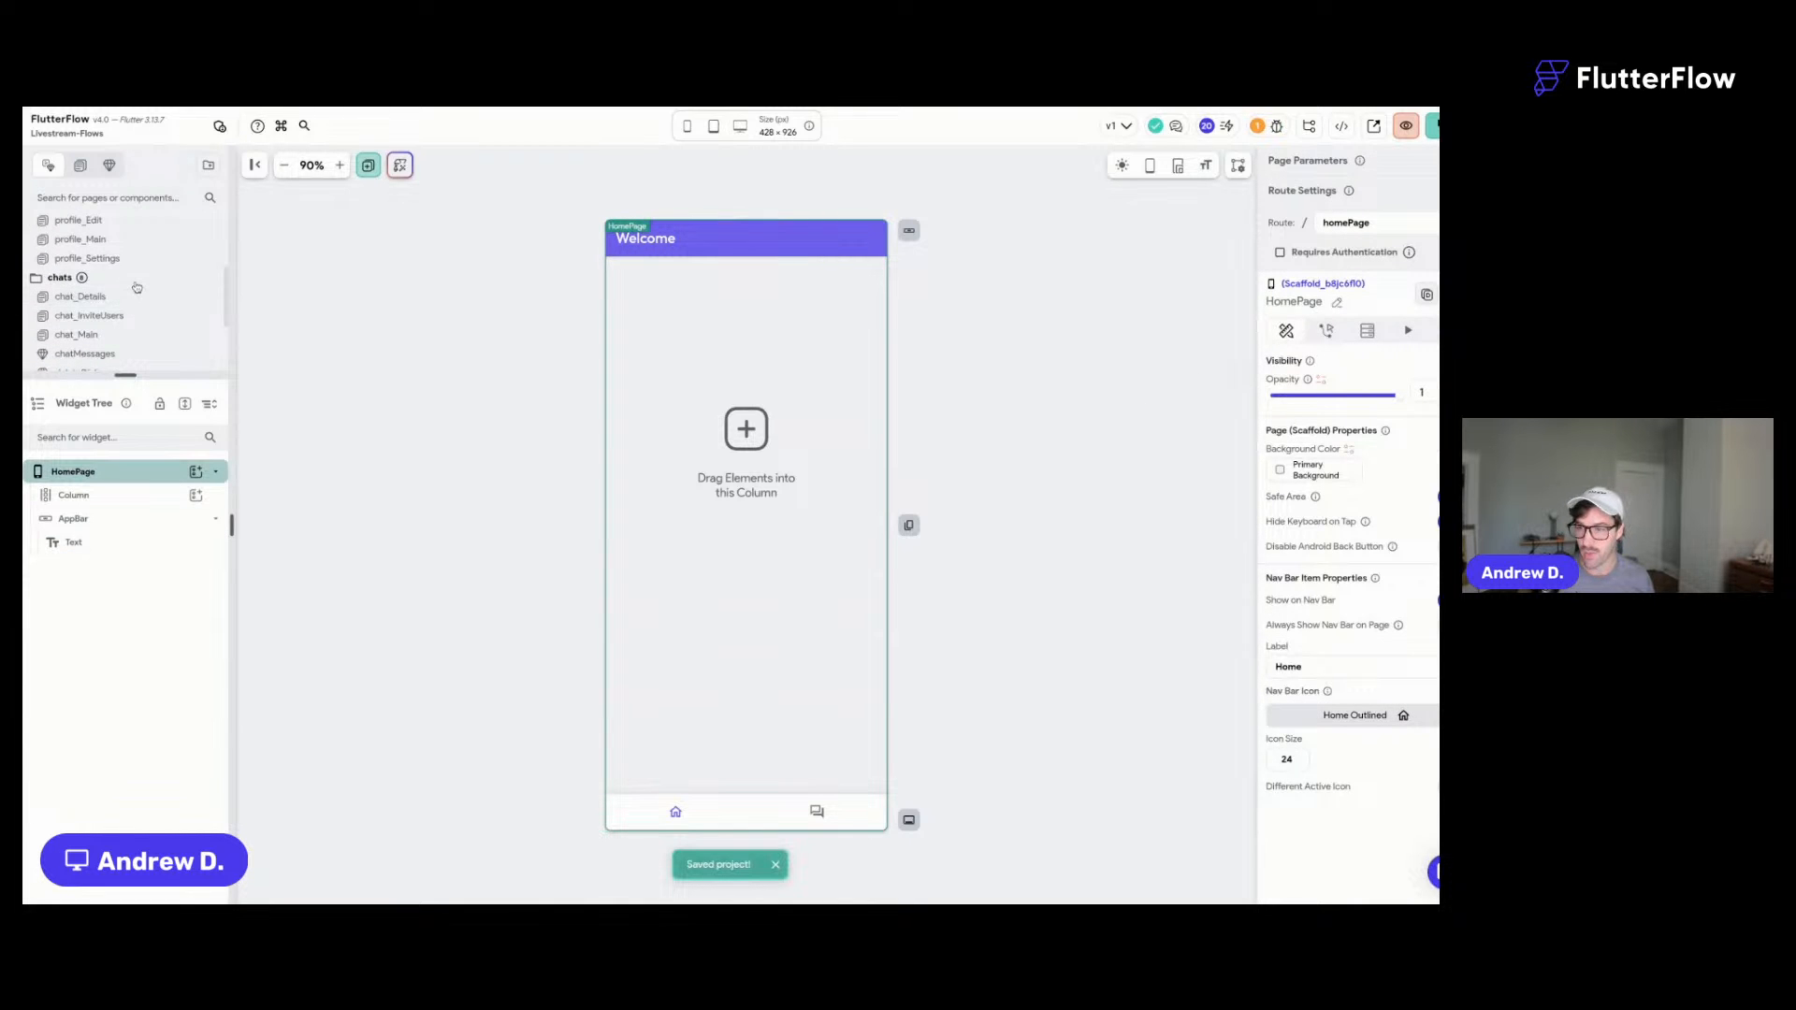
{"action": "left_click", "coordinate": [132, 240]}
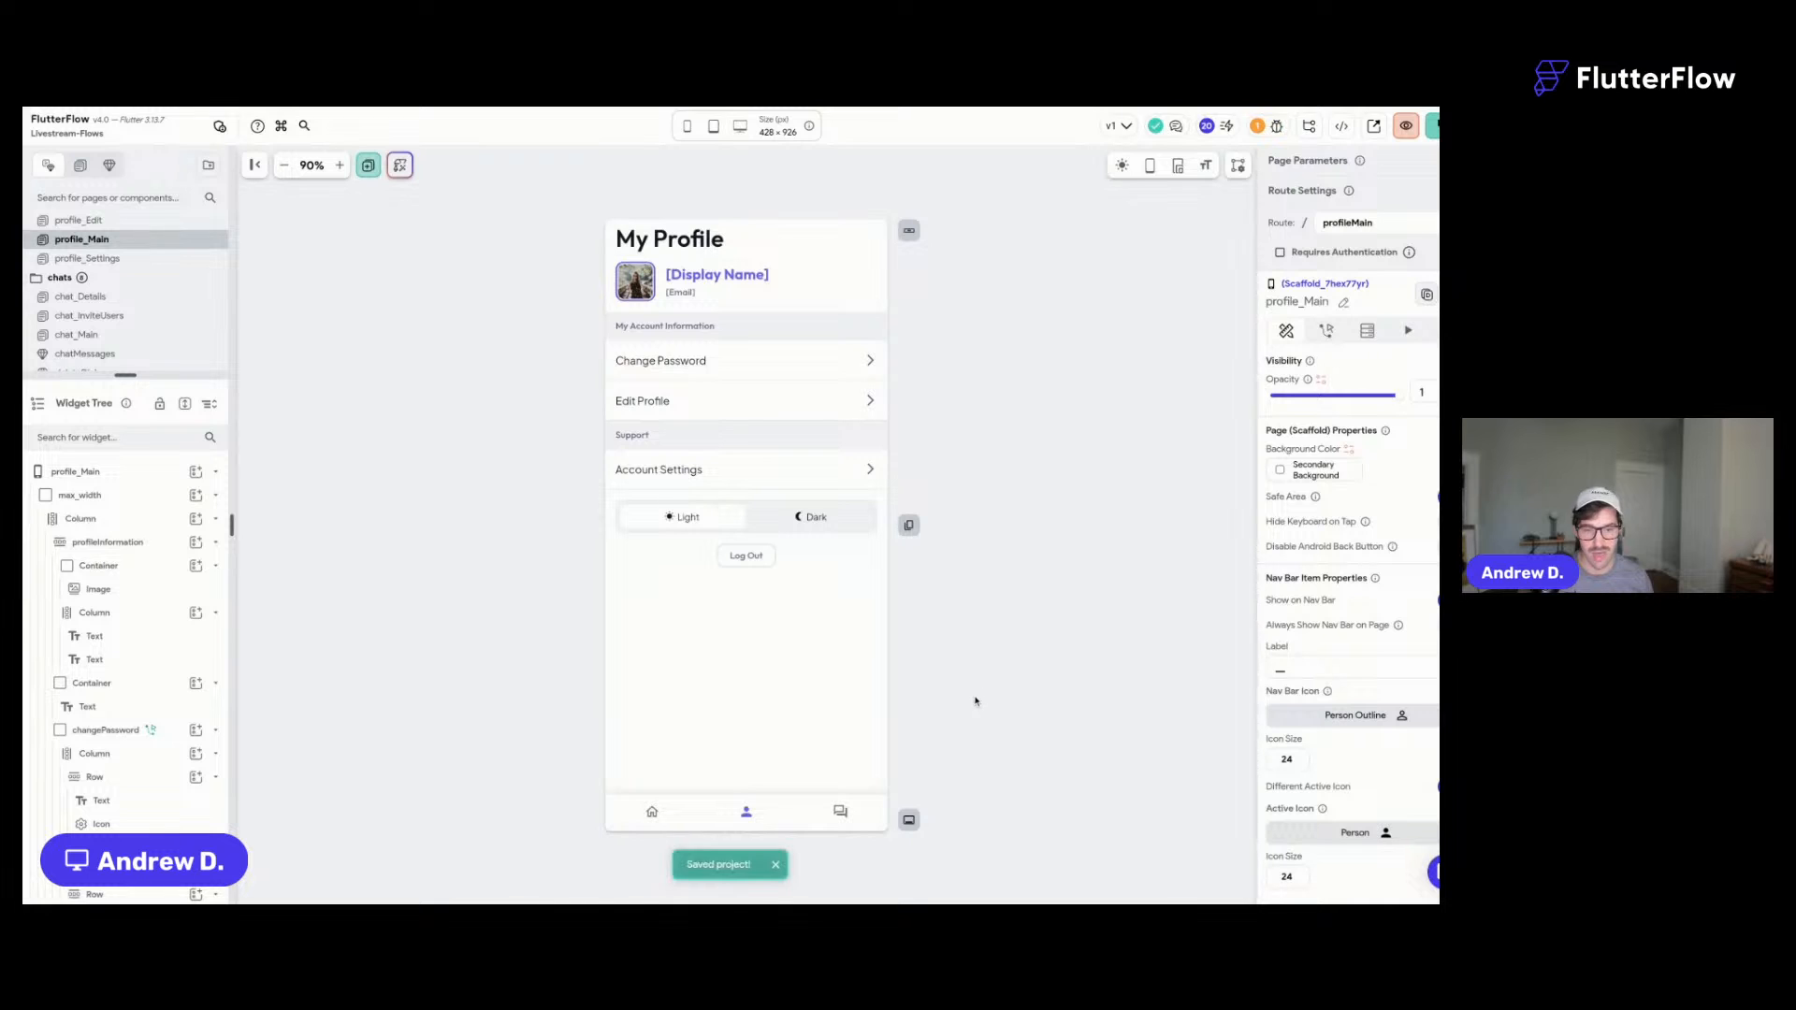
{"action": "left_click", "coordinate": [12, 403]}
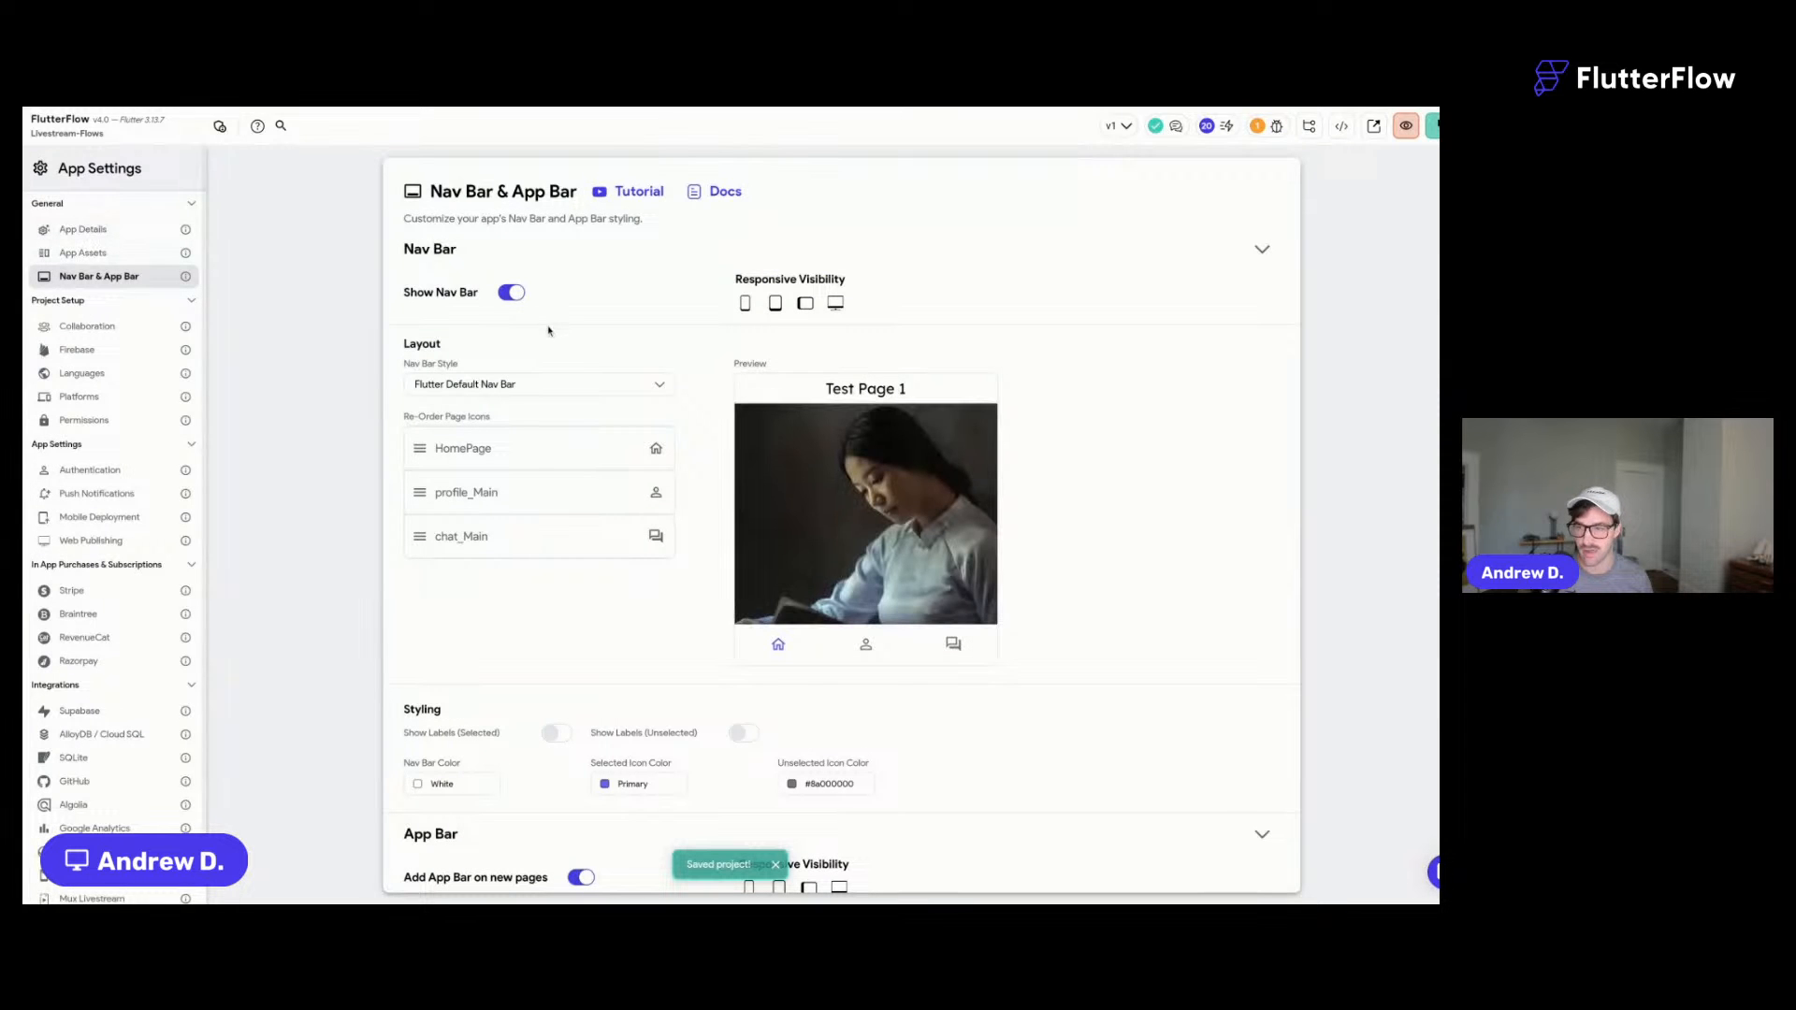
{"action": "left_click_drag", "start_coordinate": [461, 524], "coordinate": [474, 497]}
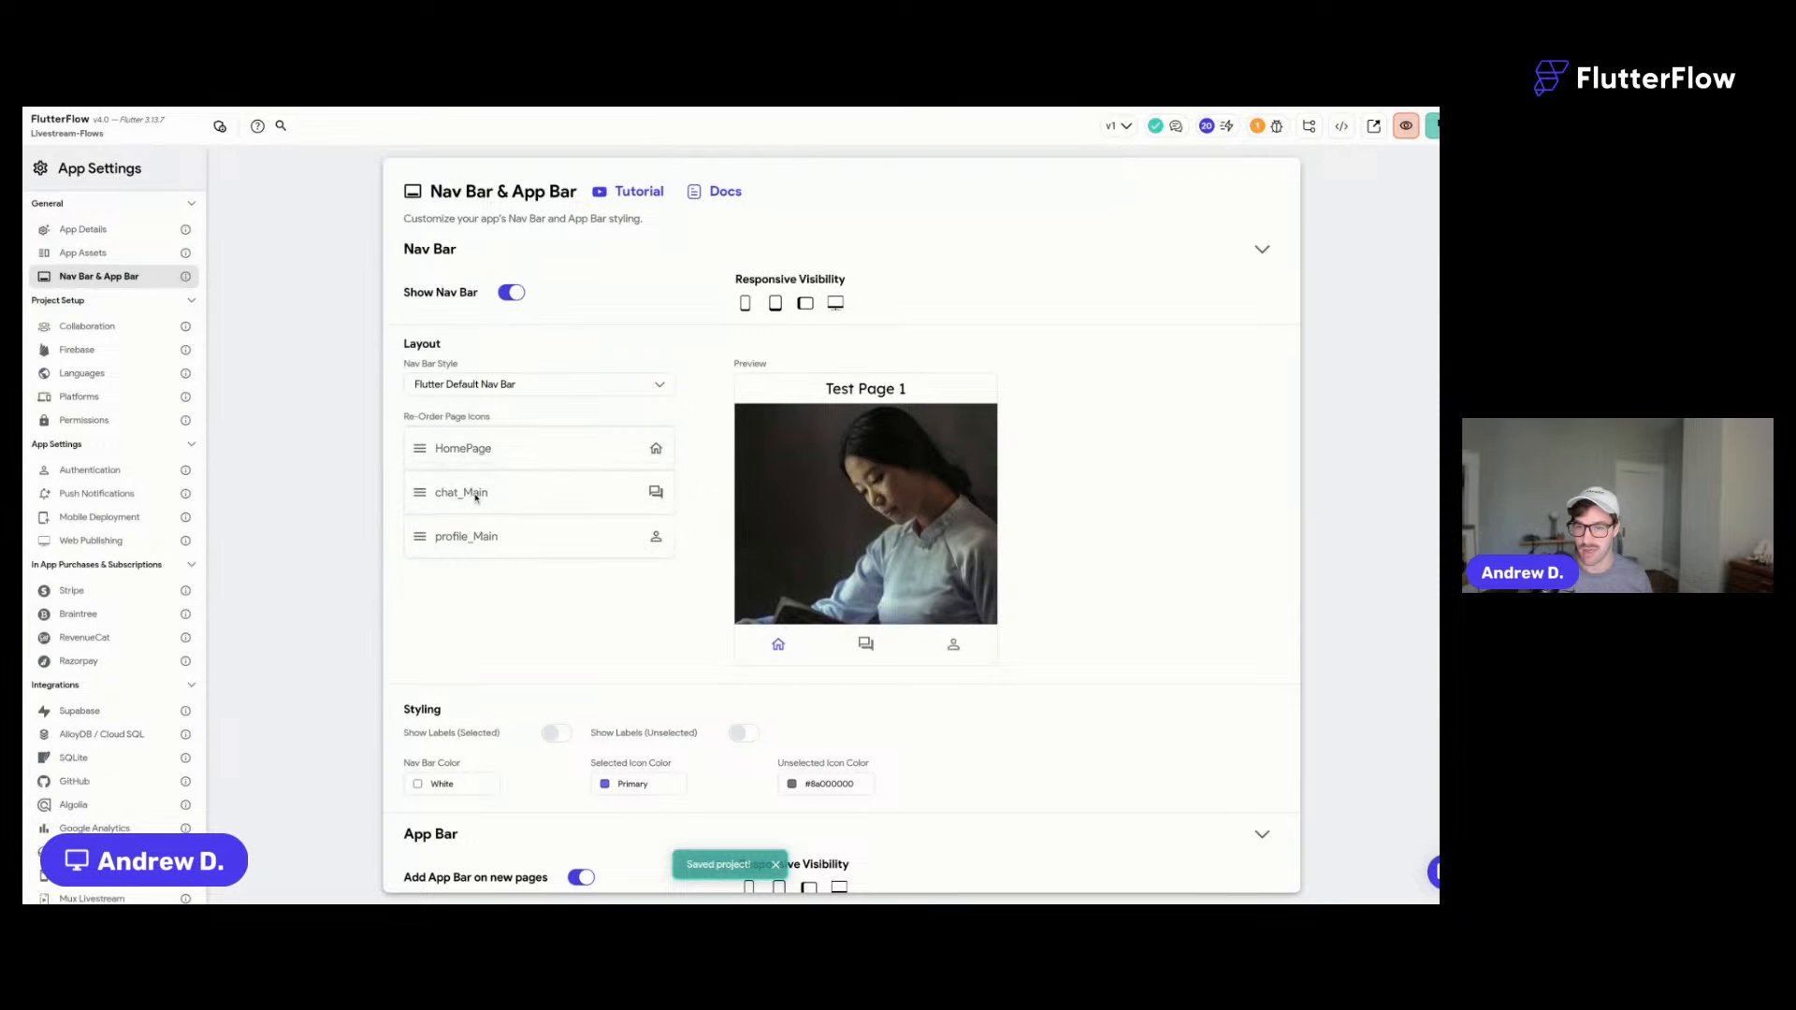
{"action": "left_click", "coordinate": [11, 199]}
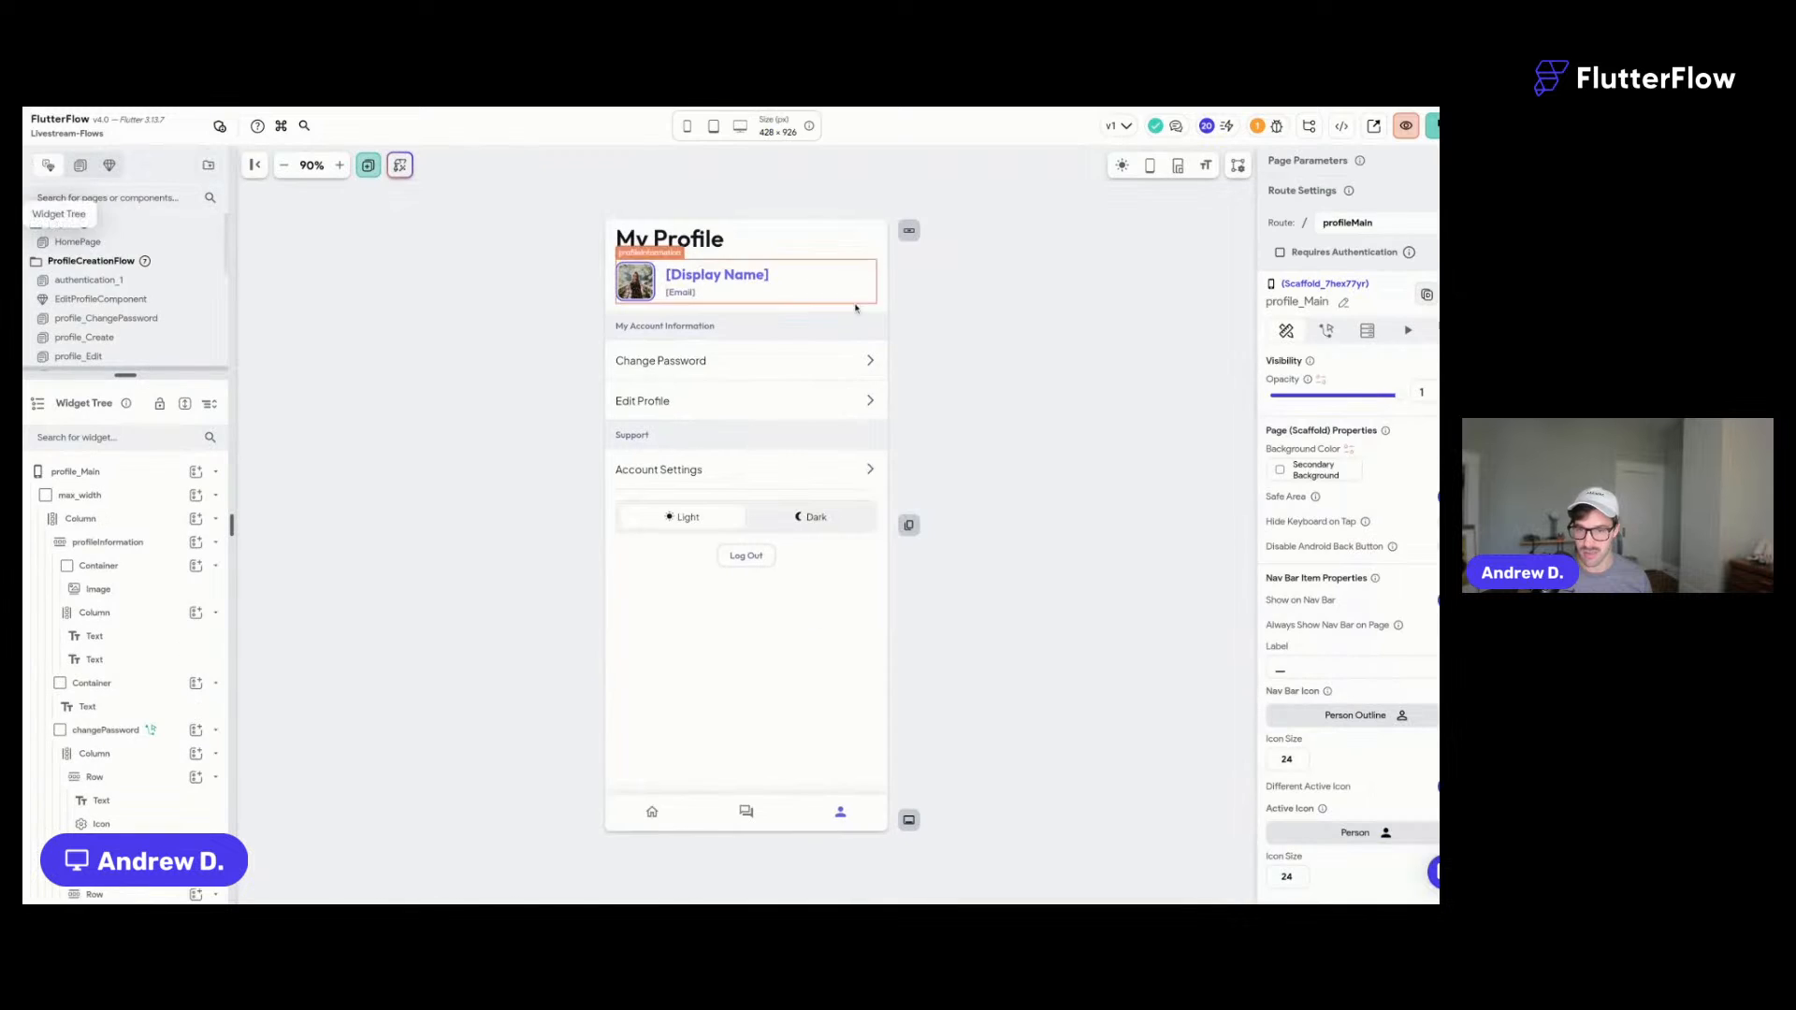
{"action": "key", "text": "ctrl+s"}
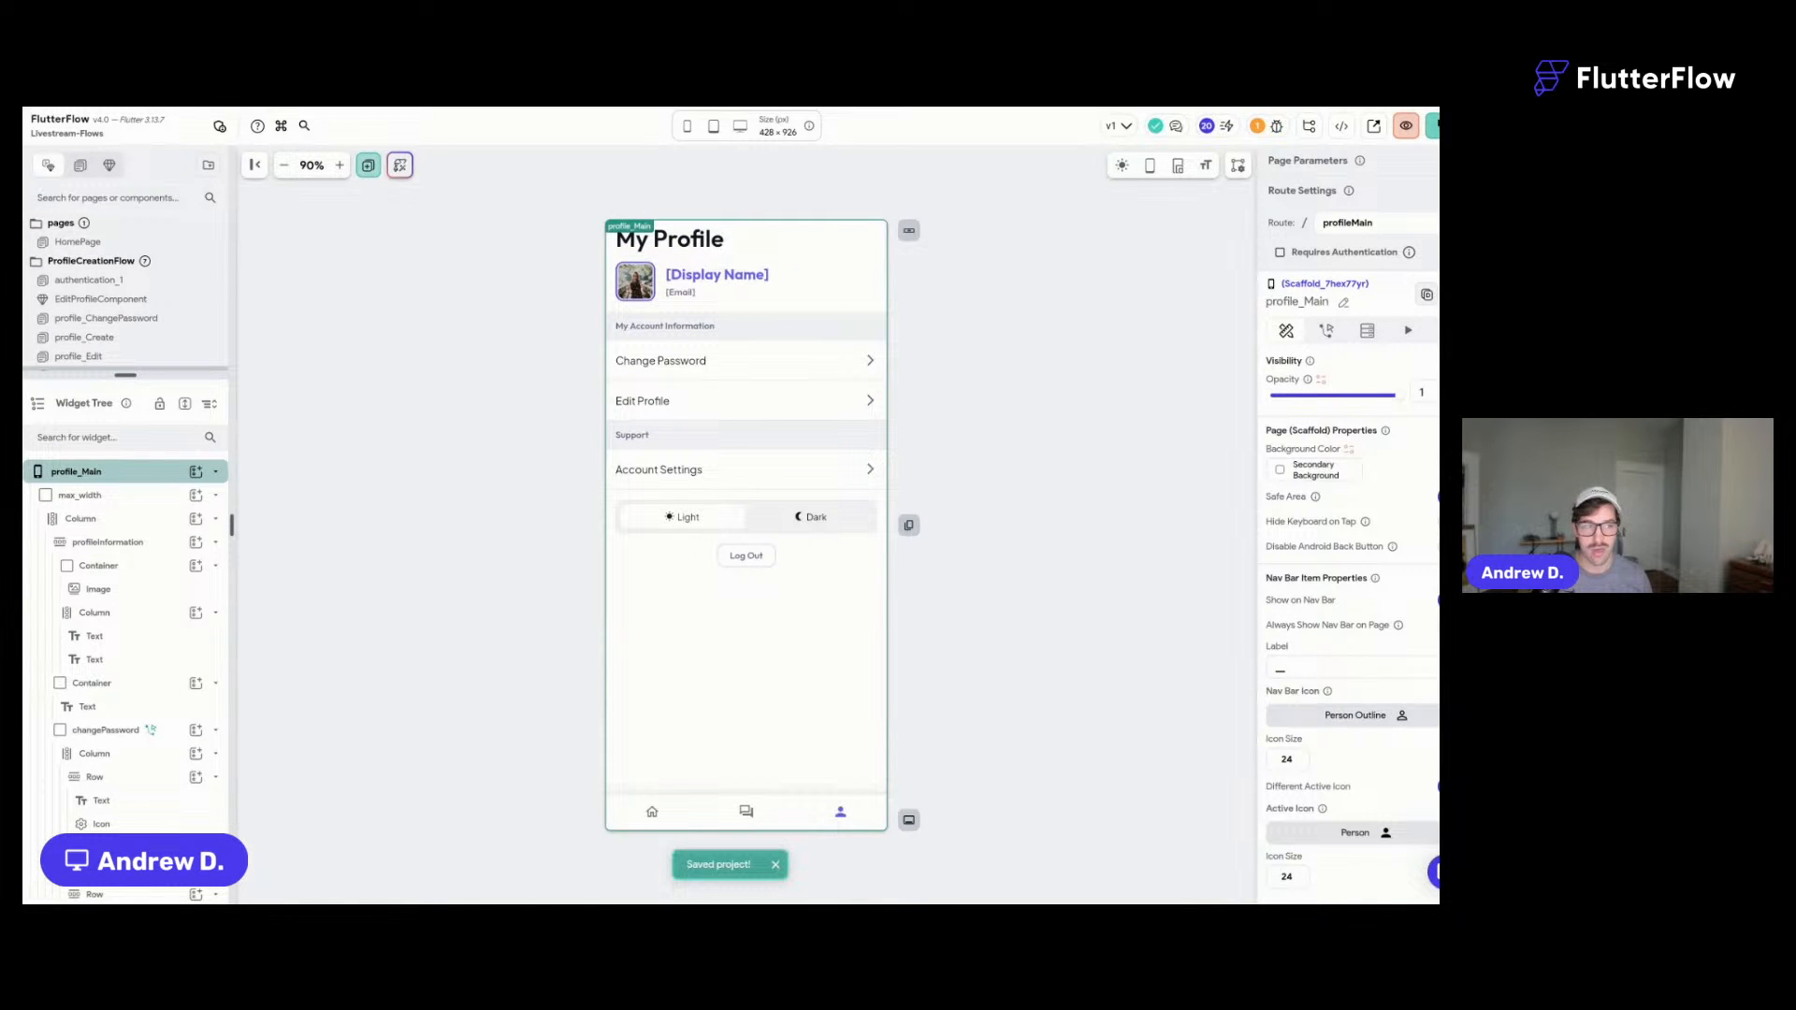
- Launch Livestream-Flows in Test Mode with the keyboard shortcut
{"action": "key", "text": "ctrl+Tab"}
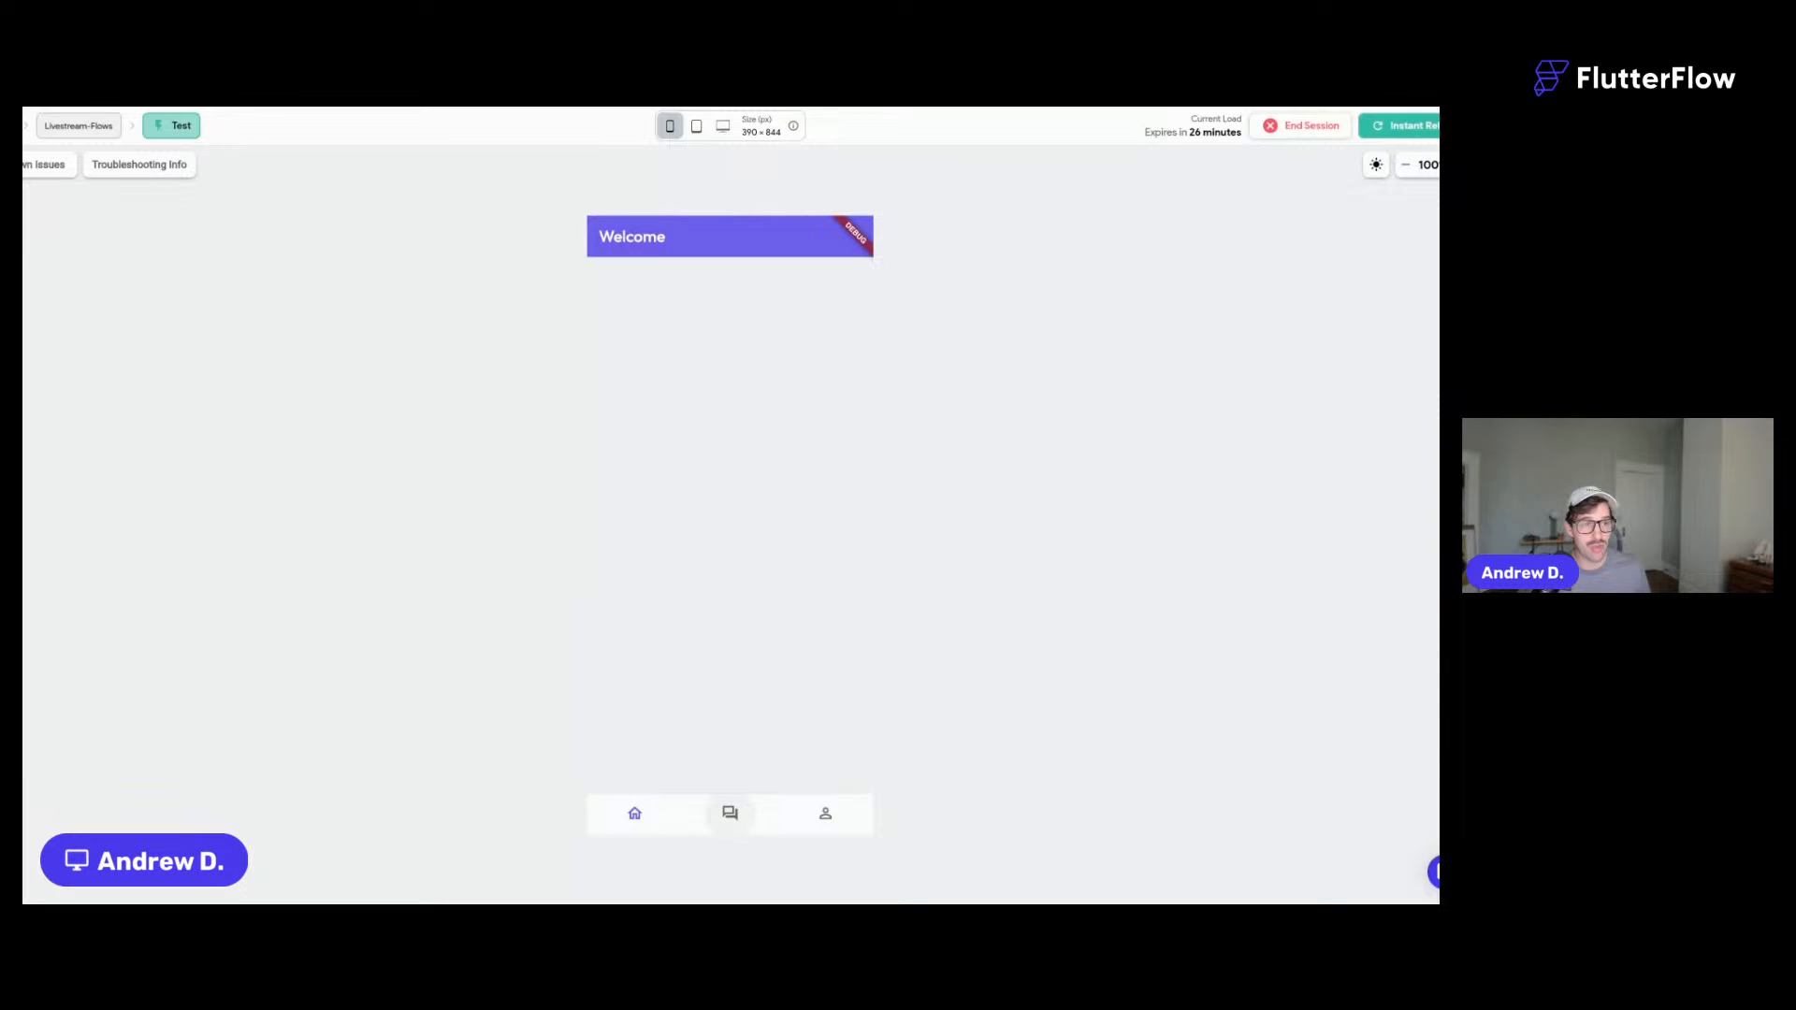
- In the test app, visit the chat tab, then the profile tab, and log out
{"action": "left_click", "coordinate": [732, 814]}
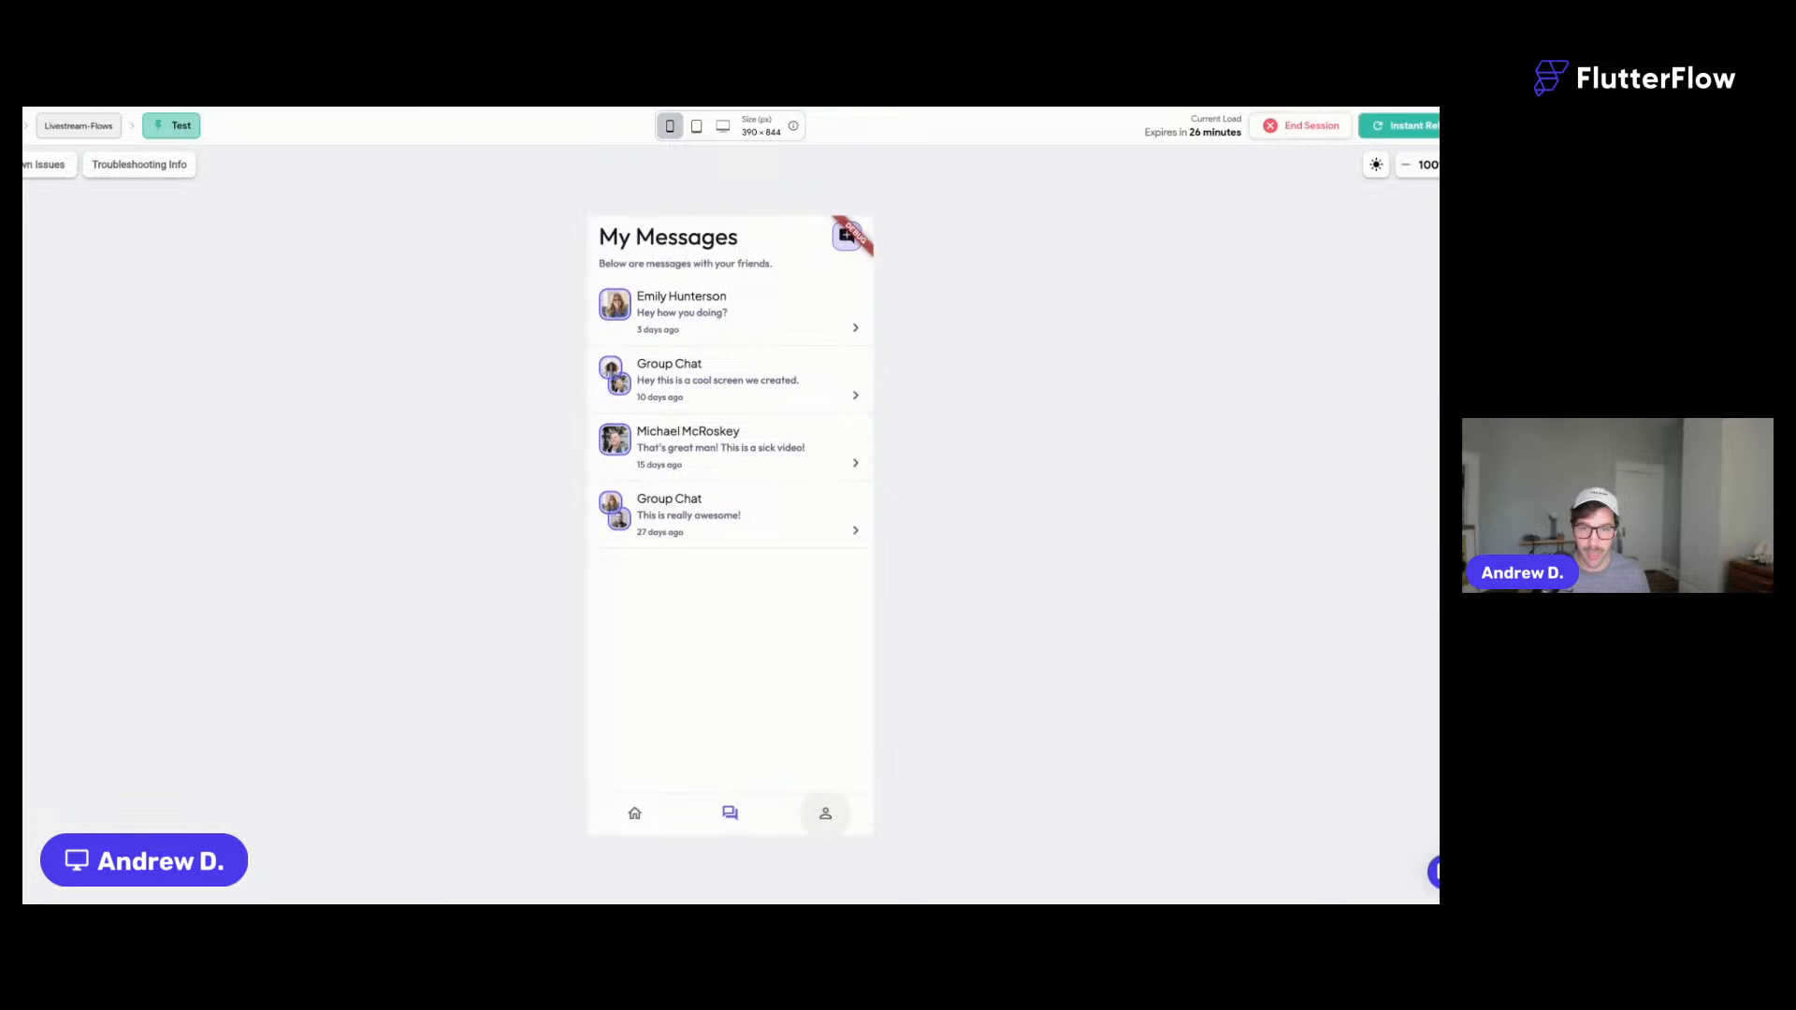
{"action": "left_click", "coordinate": [825, 812]}
{"action": "left_click", "coordinate": [739, 591]}
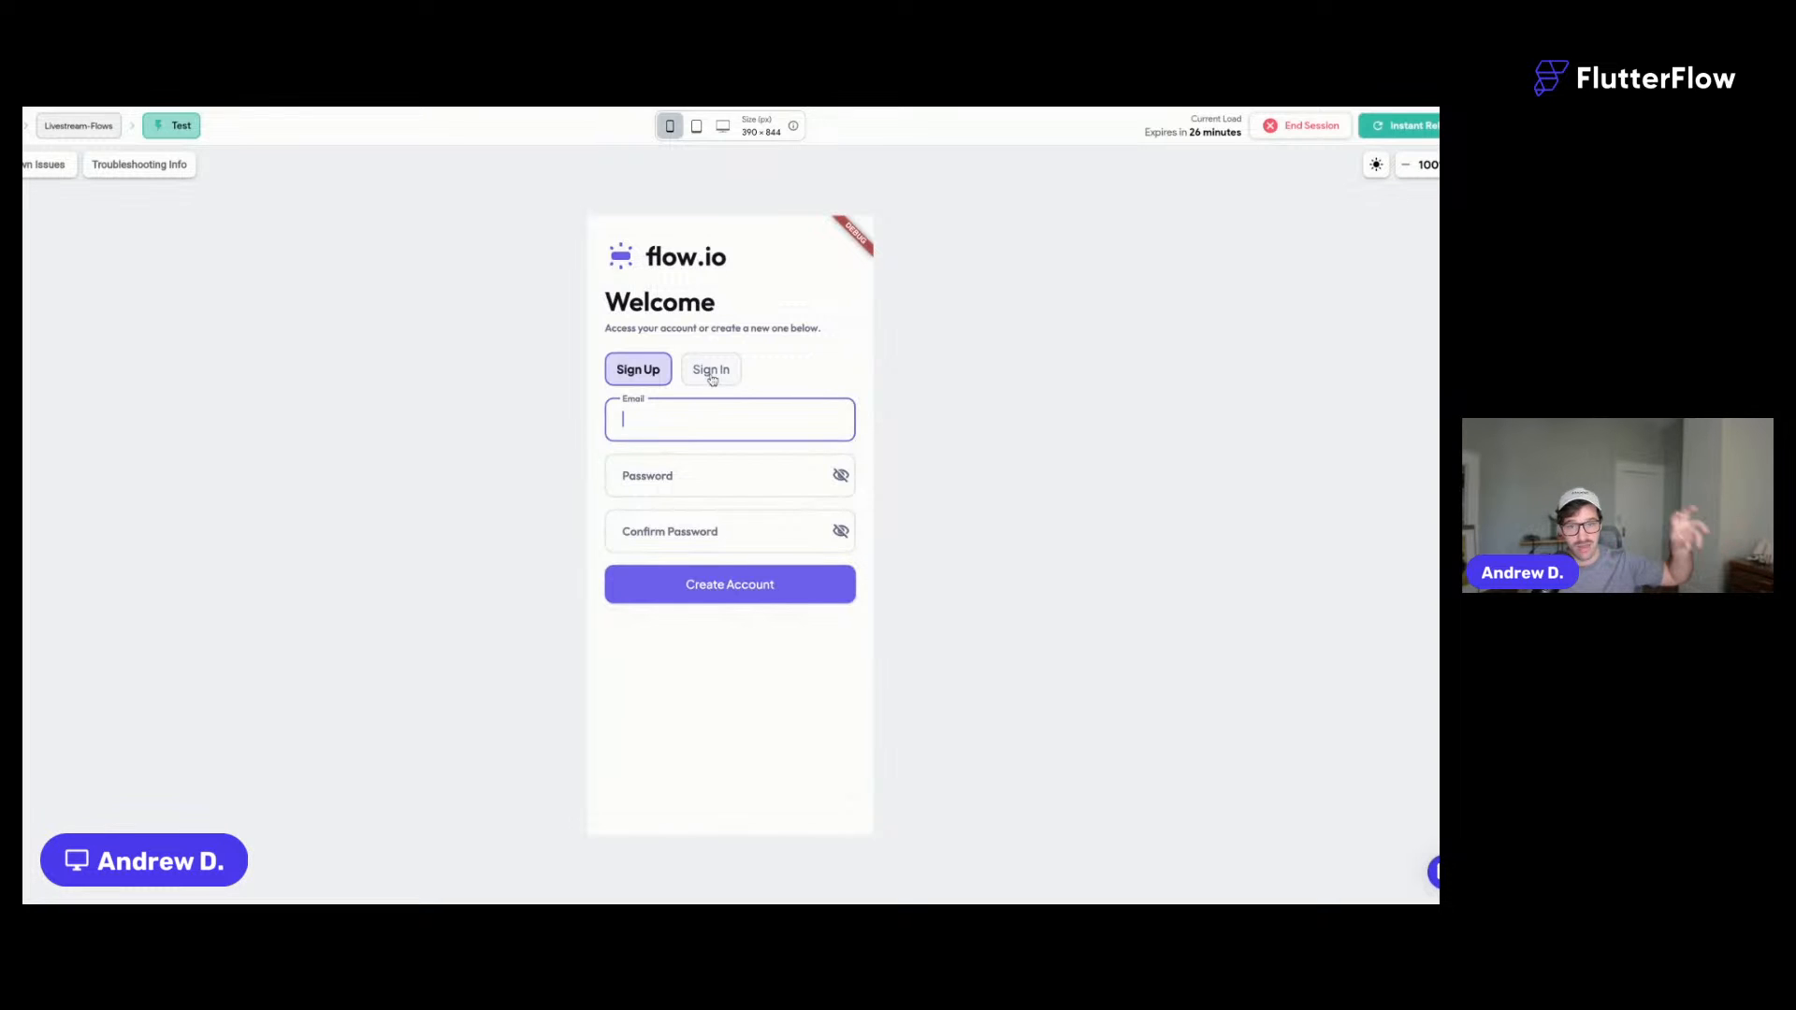
- Toggle between the Sign Up and Sign In forms, ending on Sign In
{"action": "key", "text": "ctrl+Tab"}
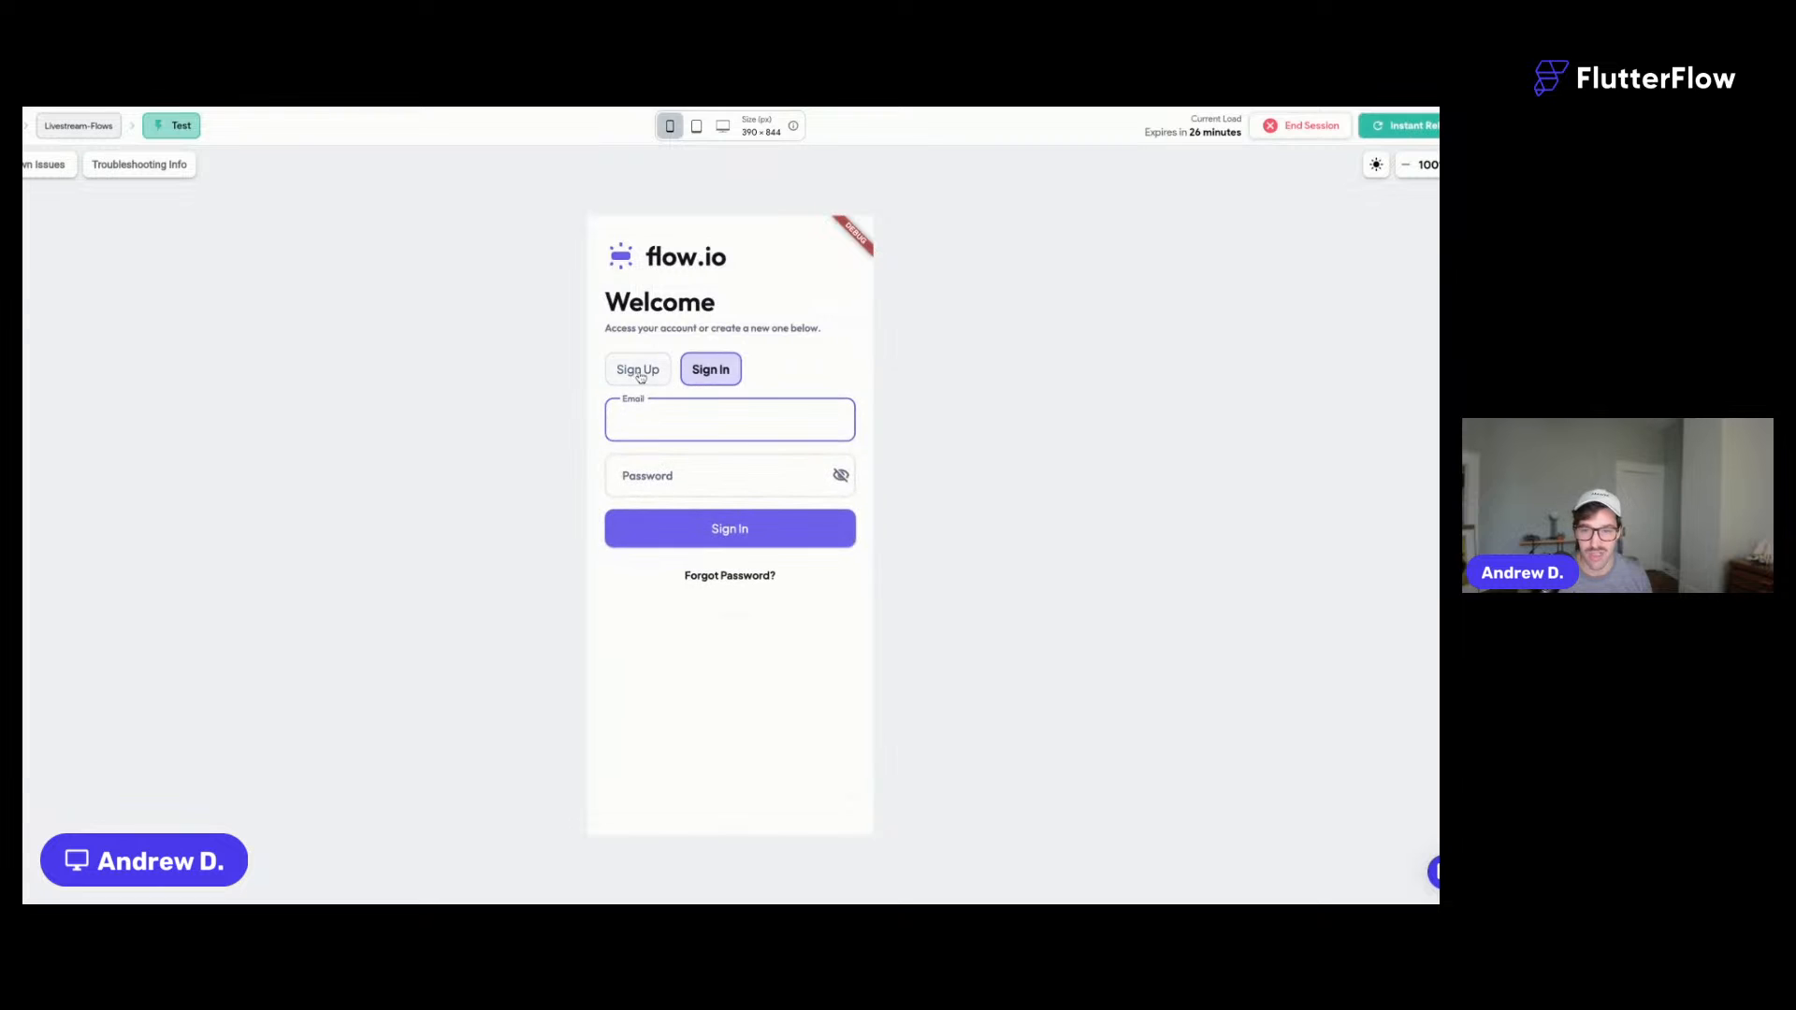
{"action": "left_click", "coordinate": [643, 374]}
{"action": "left_click", "coordinate": [644, 414]}
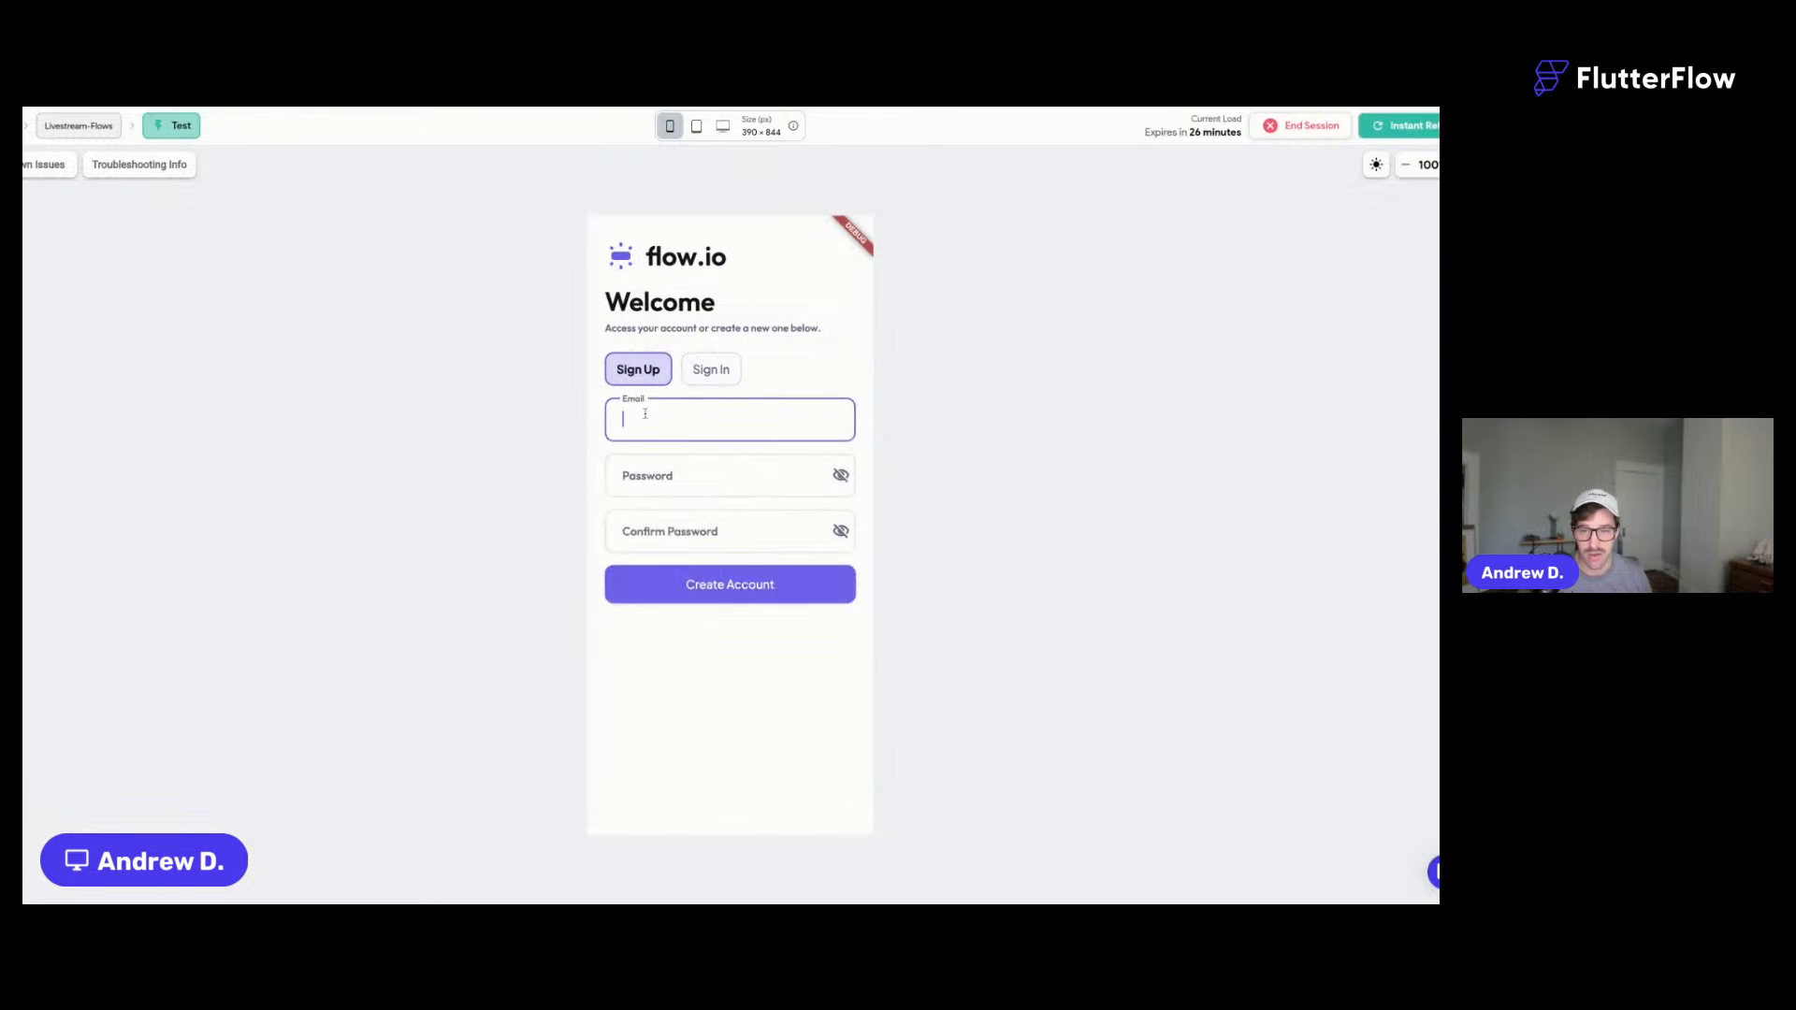
{"action": "left_click", "coordinate": [728, 370]}
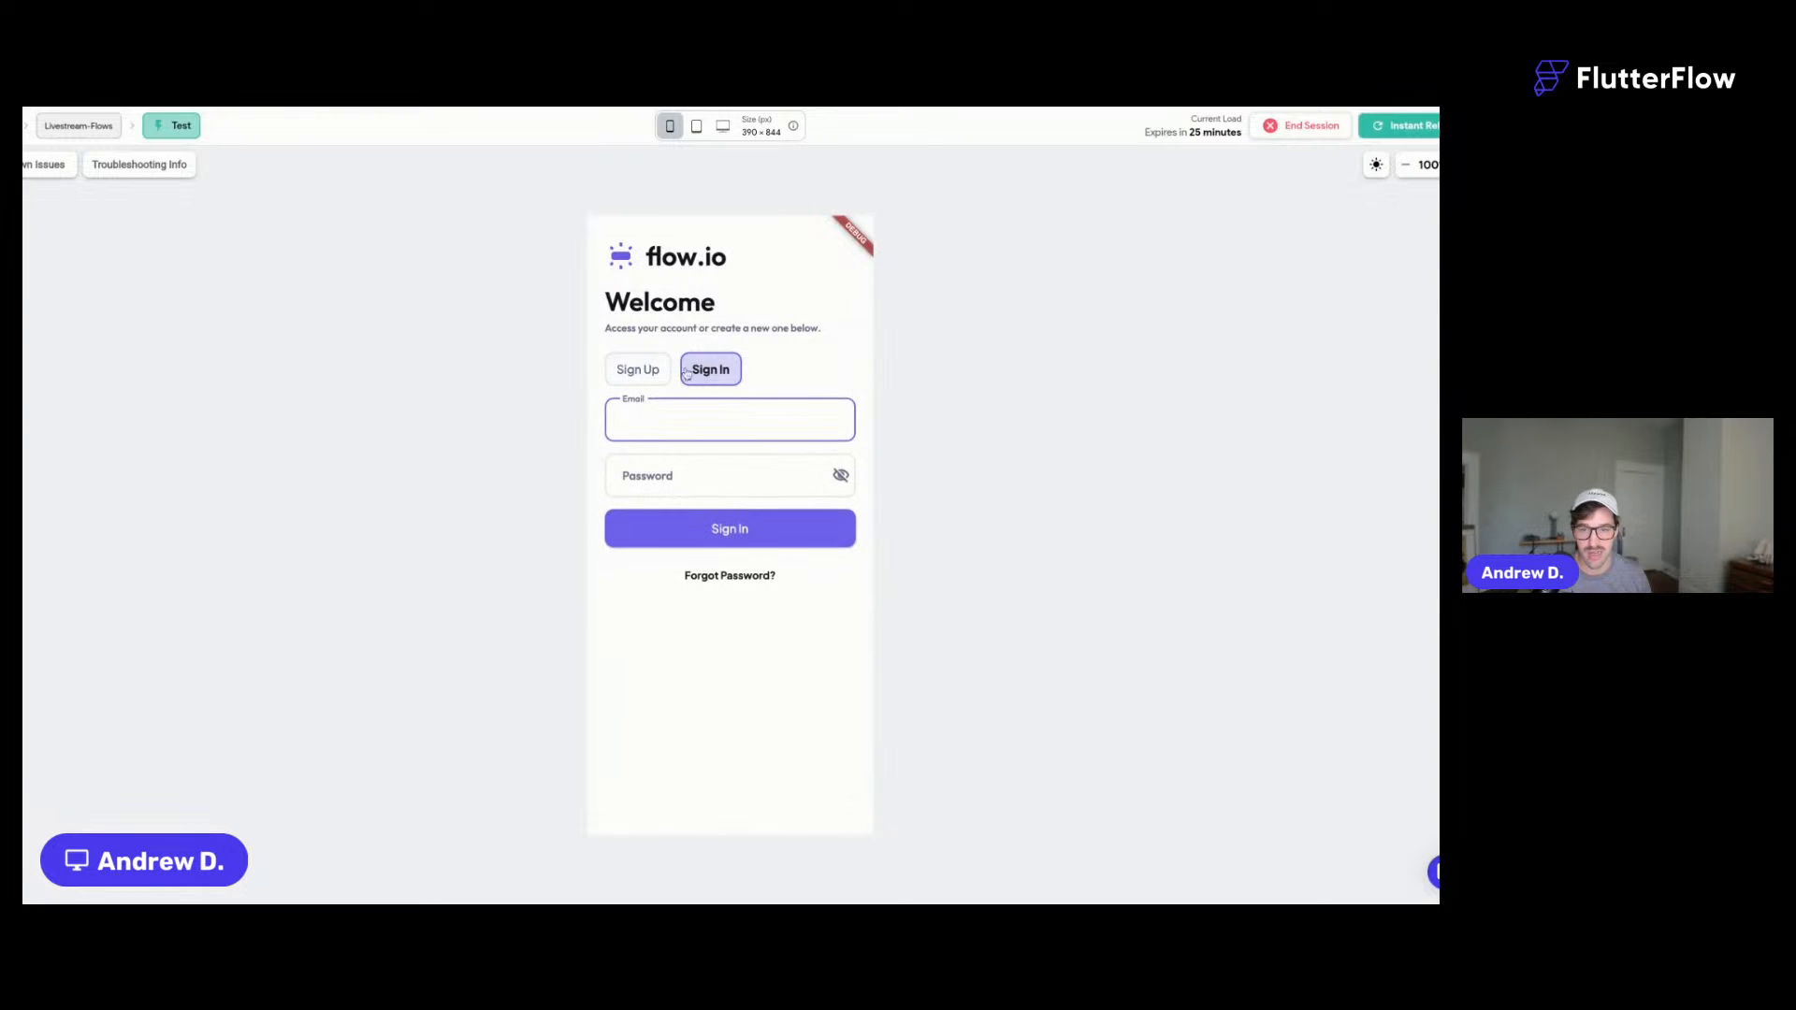
{"action": "left_click", "coordinate": [637, 372]}
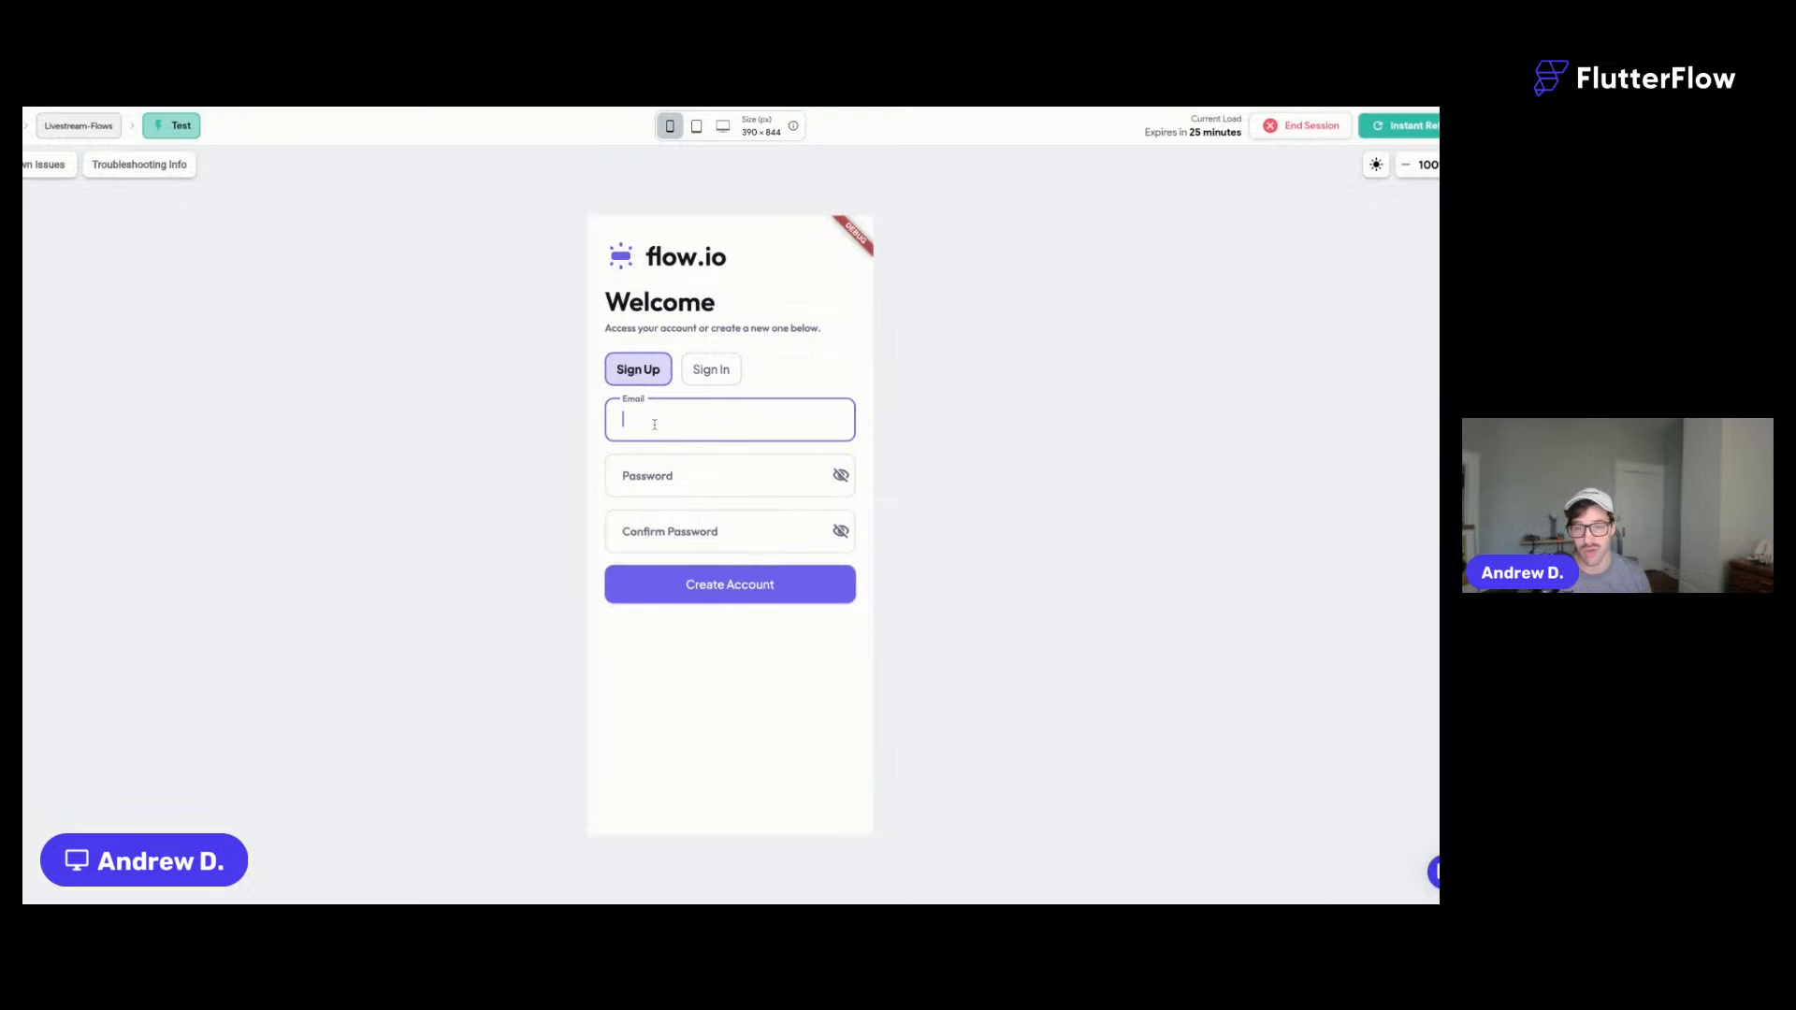
{"action": "left_click", "coordinate": [713, 371]}
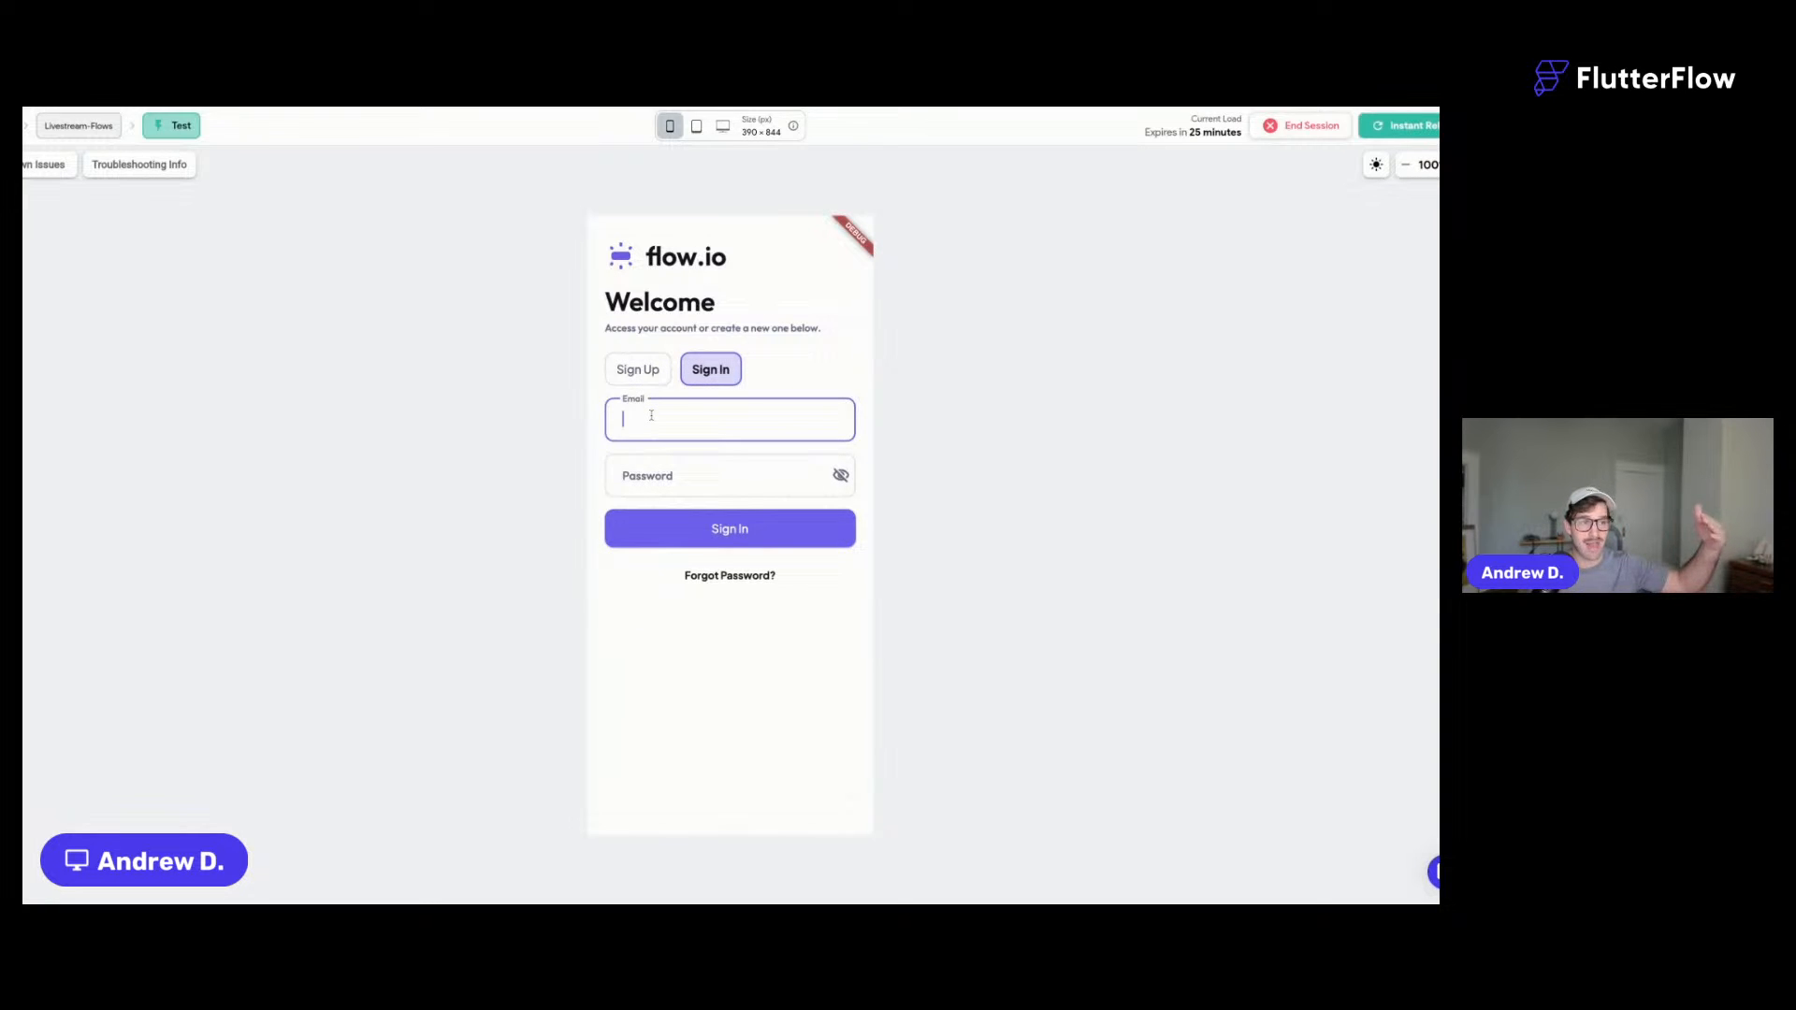
- Sign in with the saved email and the account password to reach the Welcome page
{"action": "key", "text": "ctrl+v"}
{"action": "key", "text": "Tab"}
{"action": "type", "text": "•••••••••"}
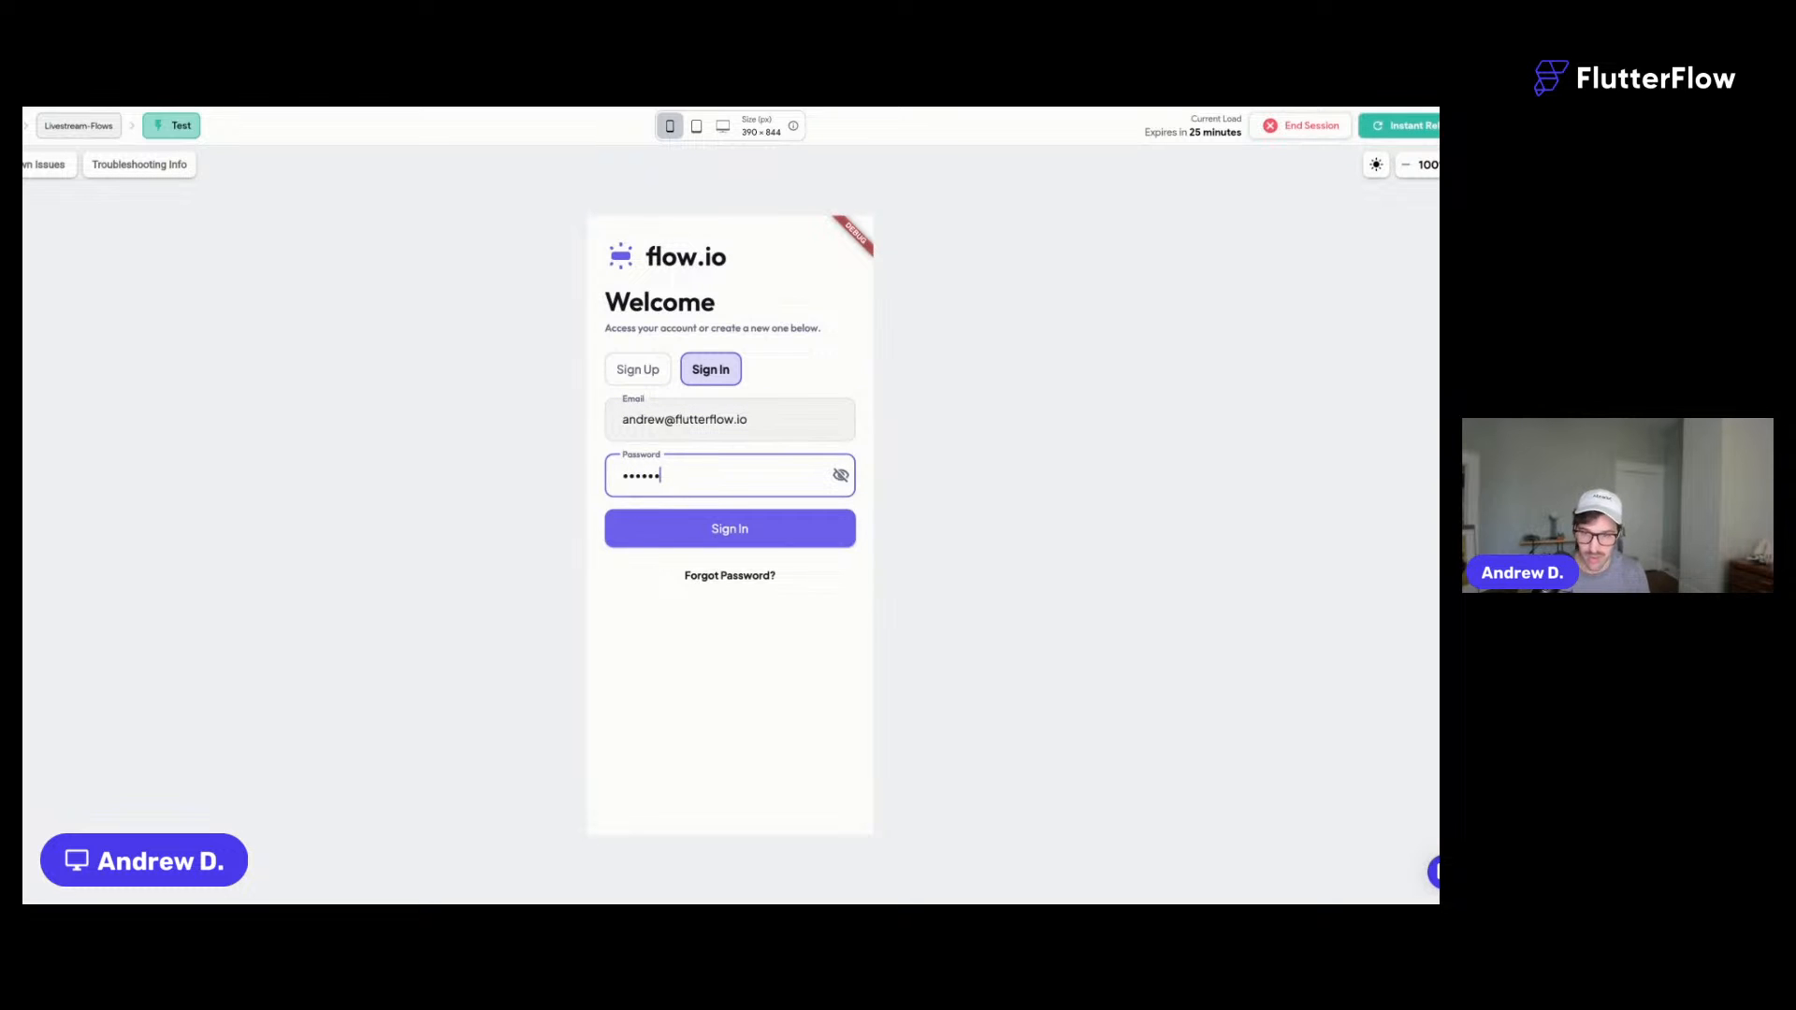
{"action": "left_click", "coordinate": [739, 531]}
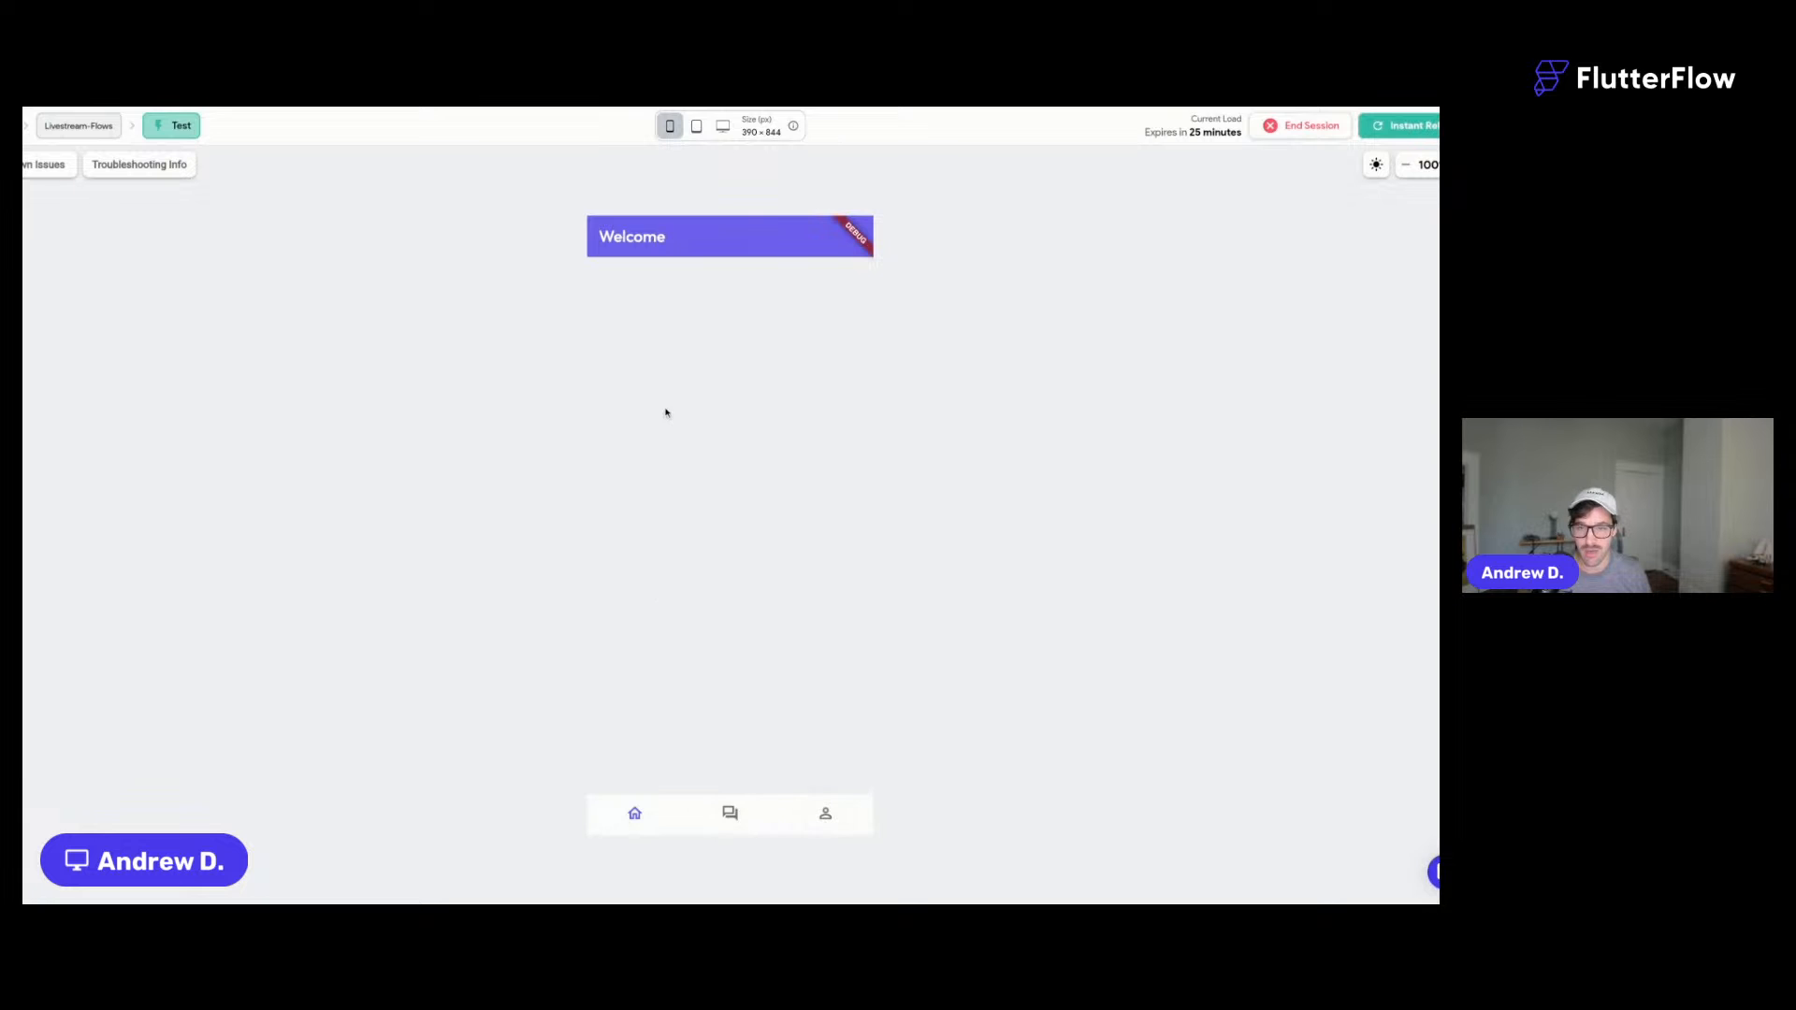
{"action": "left_click", "coordinate": [730, 815]}
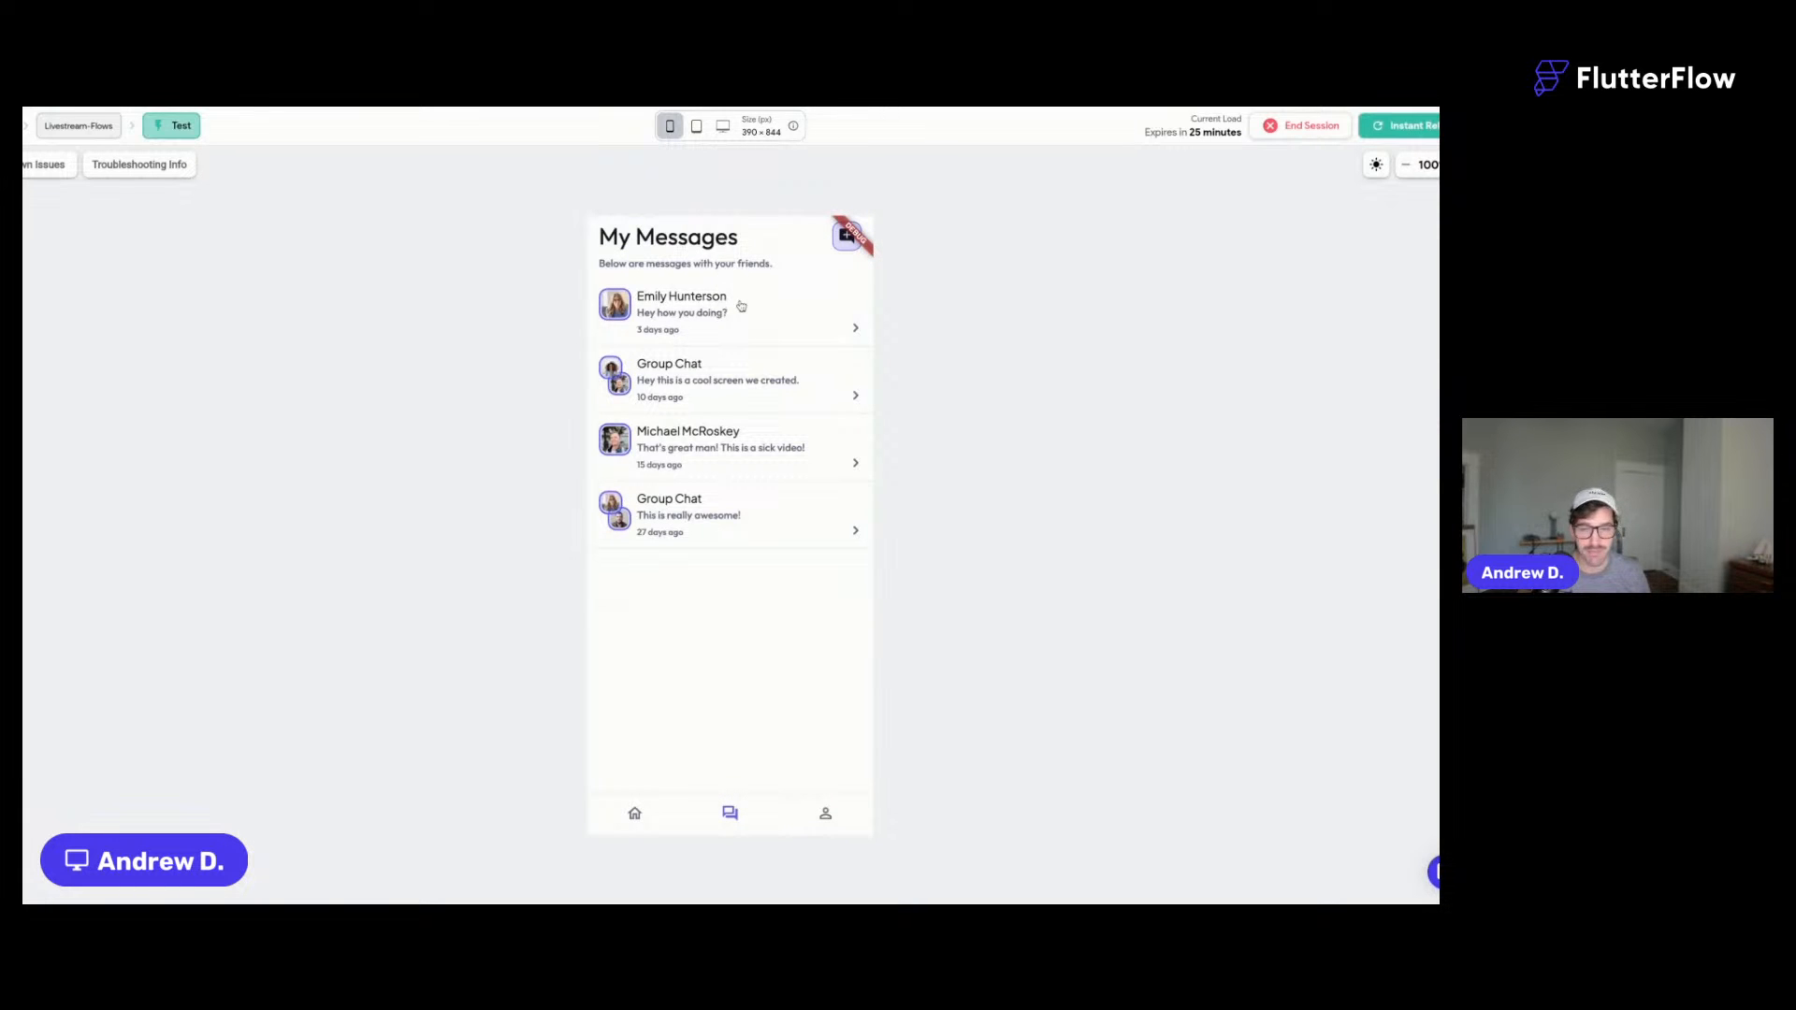
{"action": "left_click", "coordinate": [825, 813]}
{"action": "left_click", "coordinate": [729, 814]}
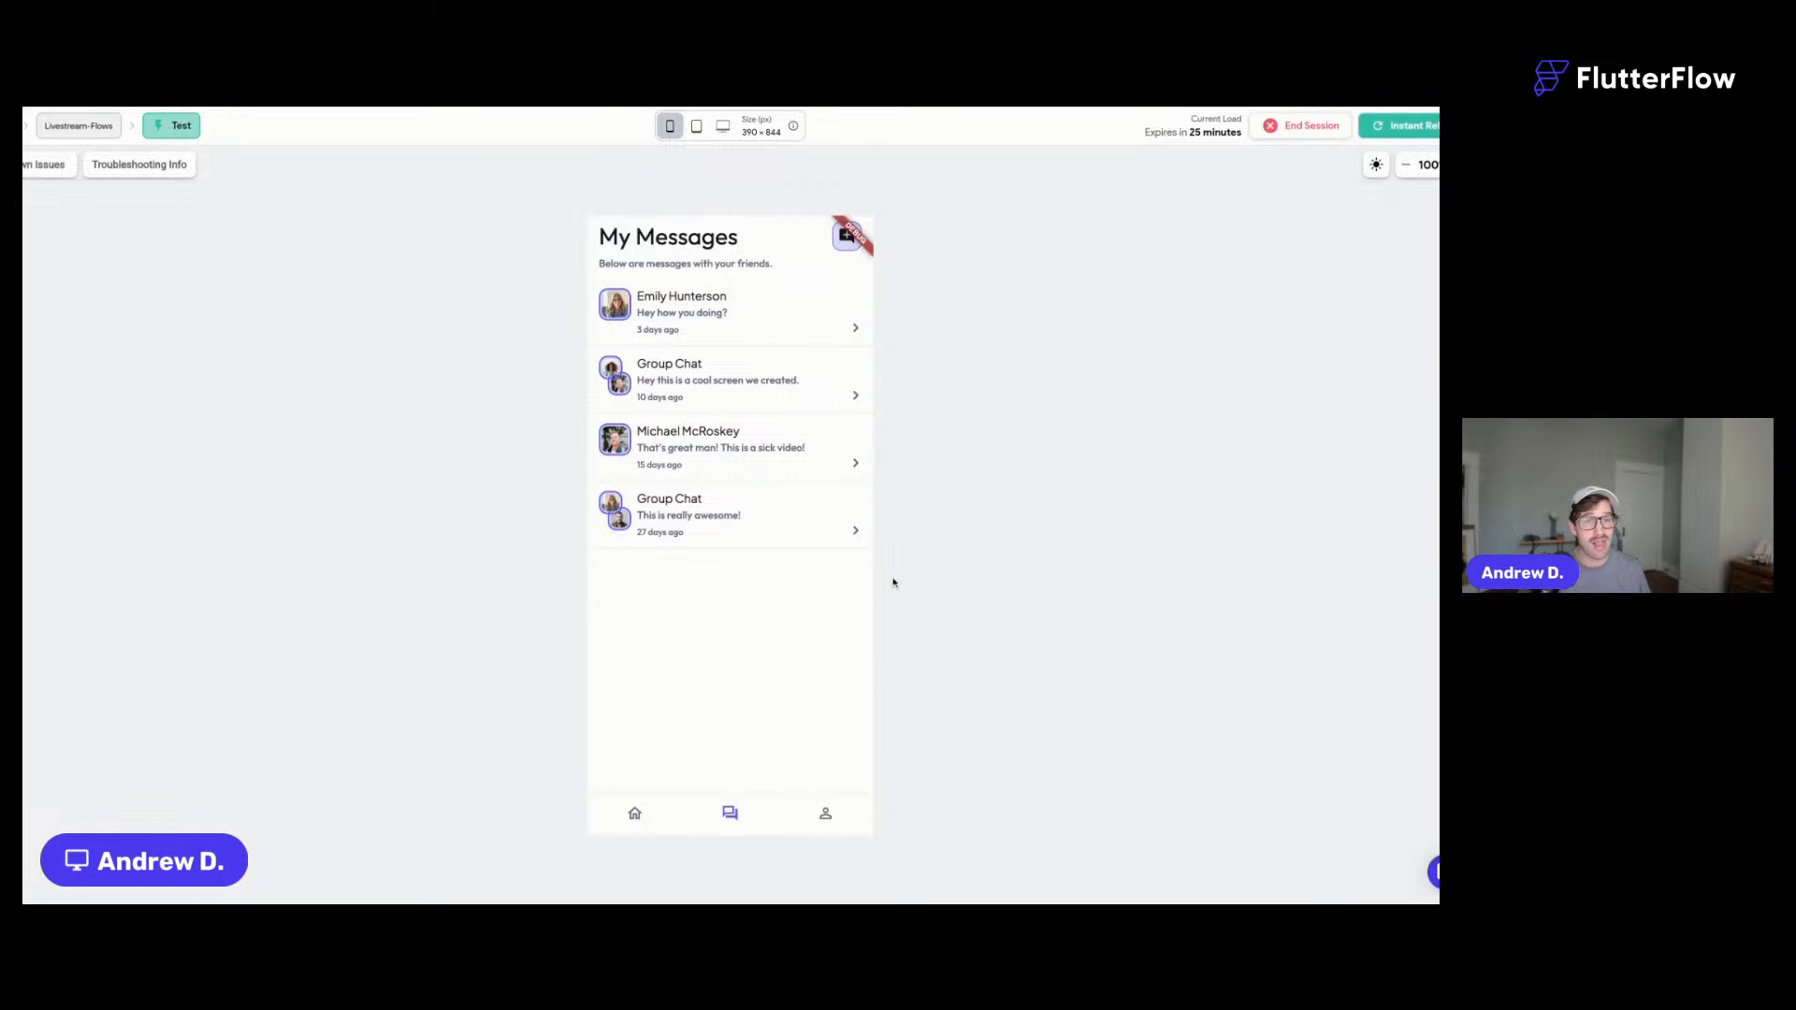
{"action": "left_click", "coordinate": [825, 813]}
{"action": "left_click", "coordinate": [822, 549]}
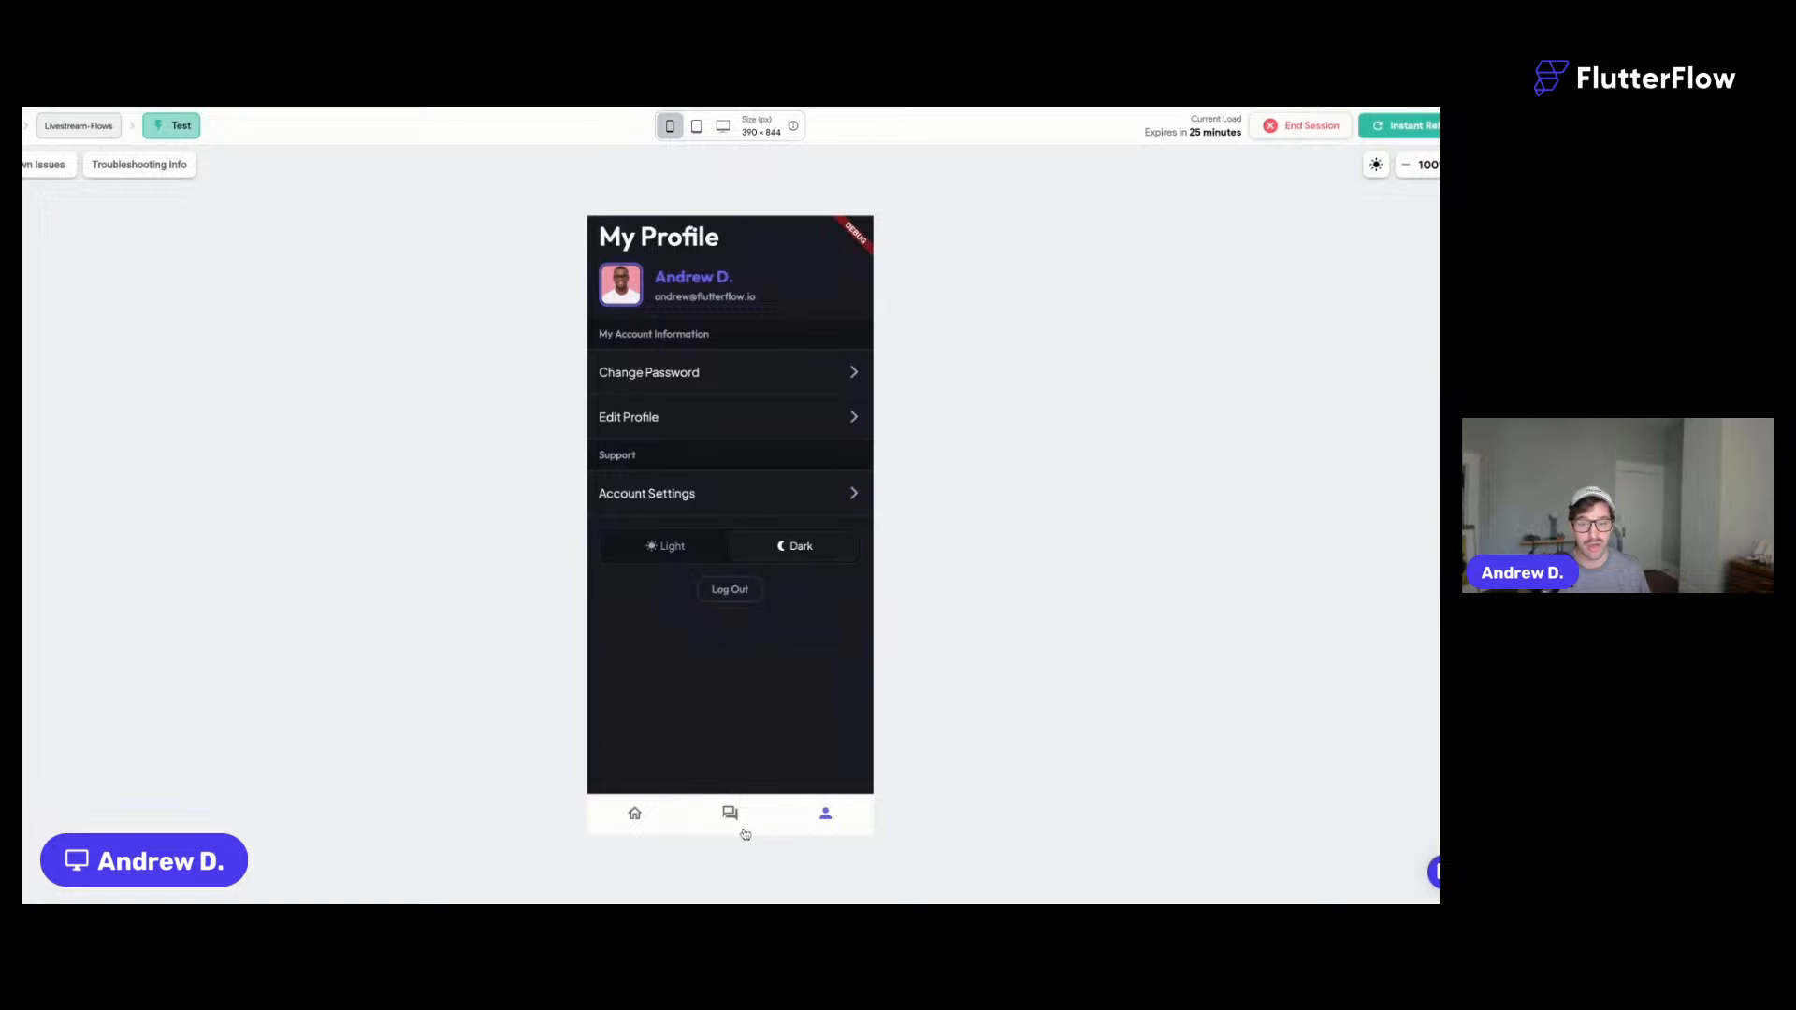
{"action": "left_click", "coordinate": [731, 814]}
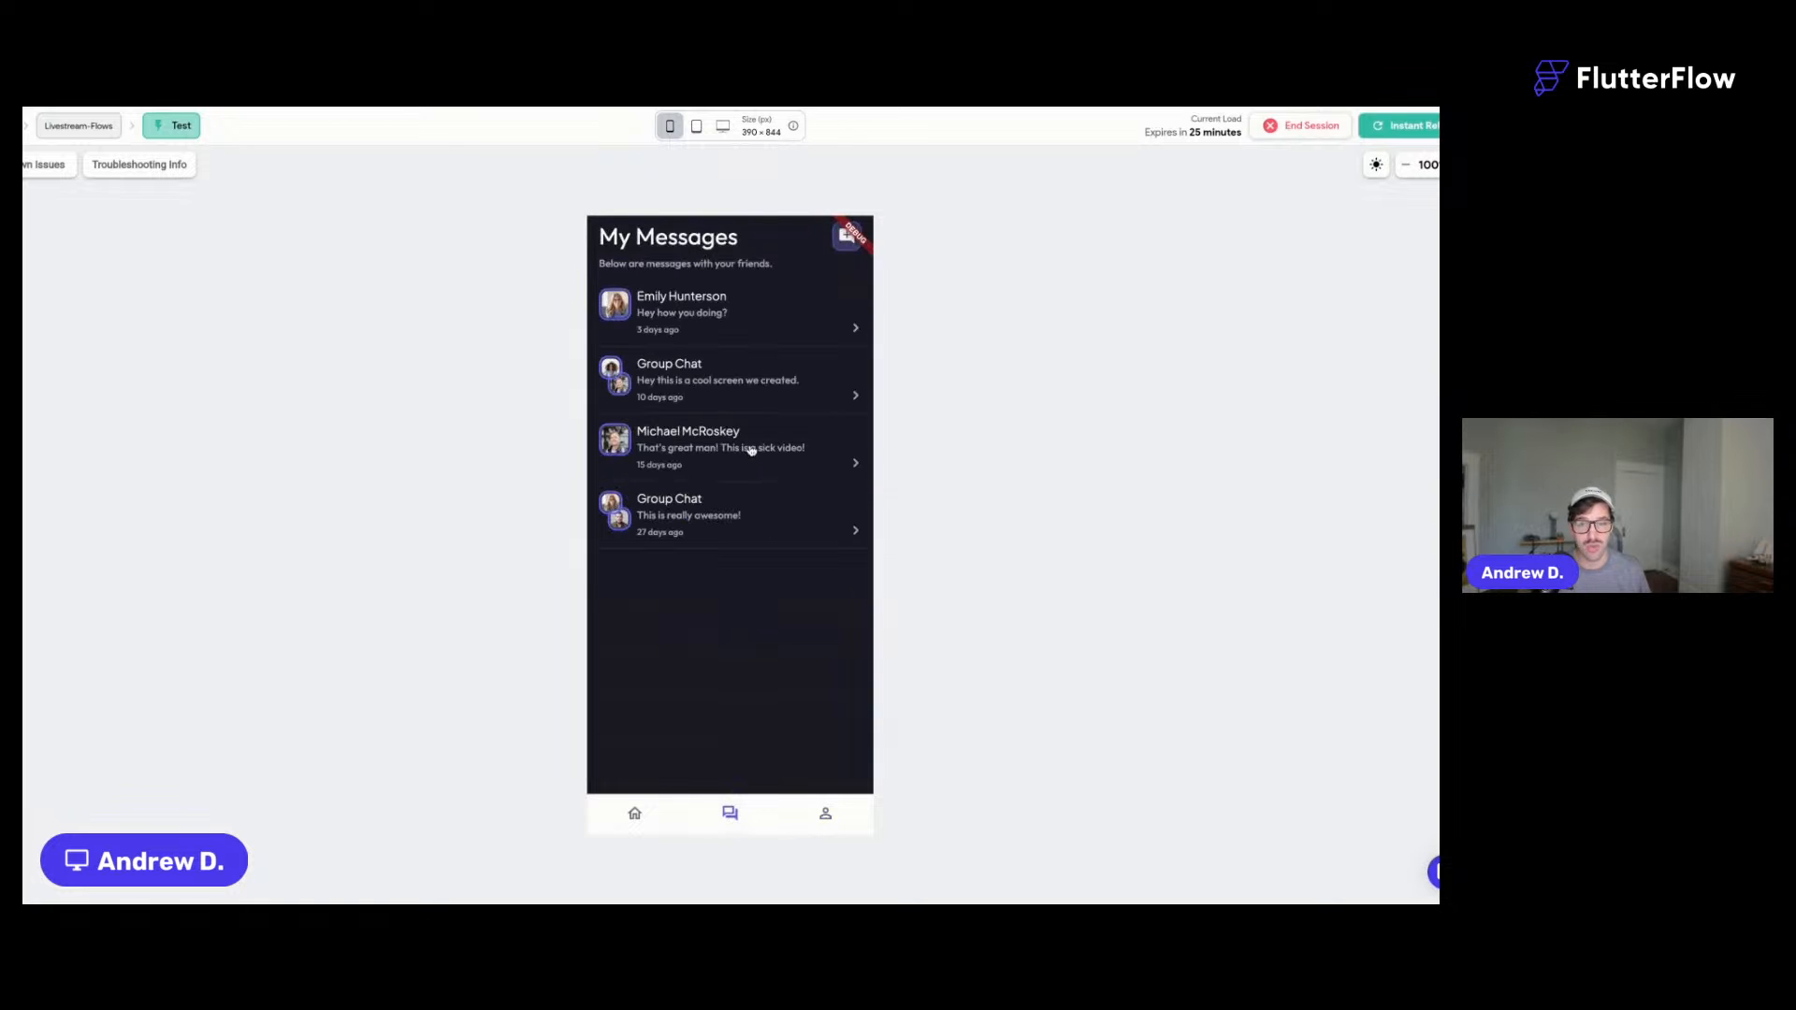
{"action": "left_click", "coordinate": [707, 324]}
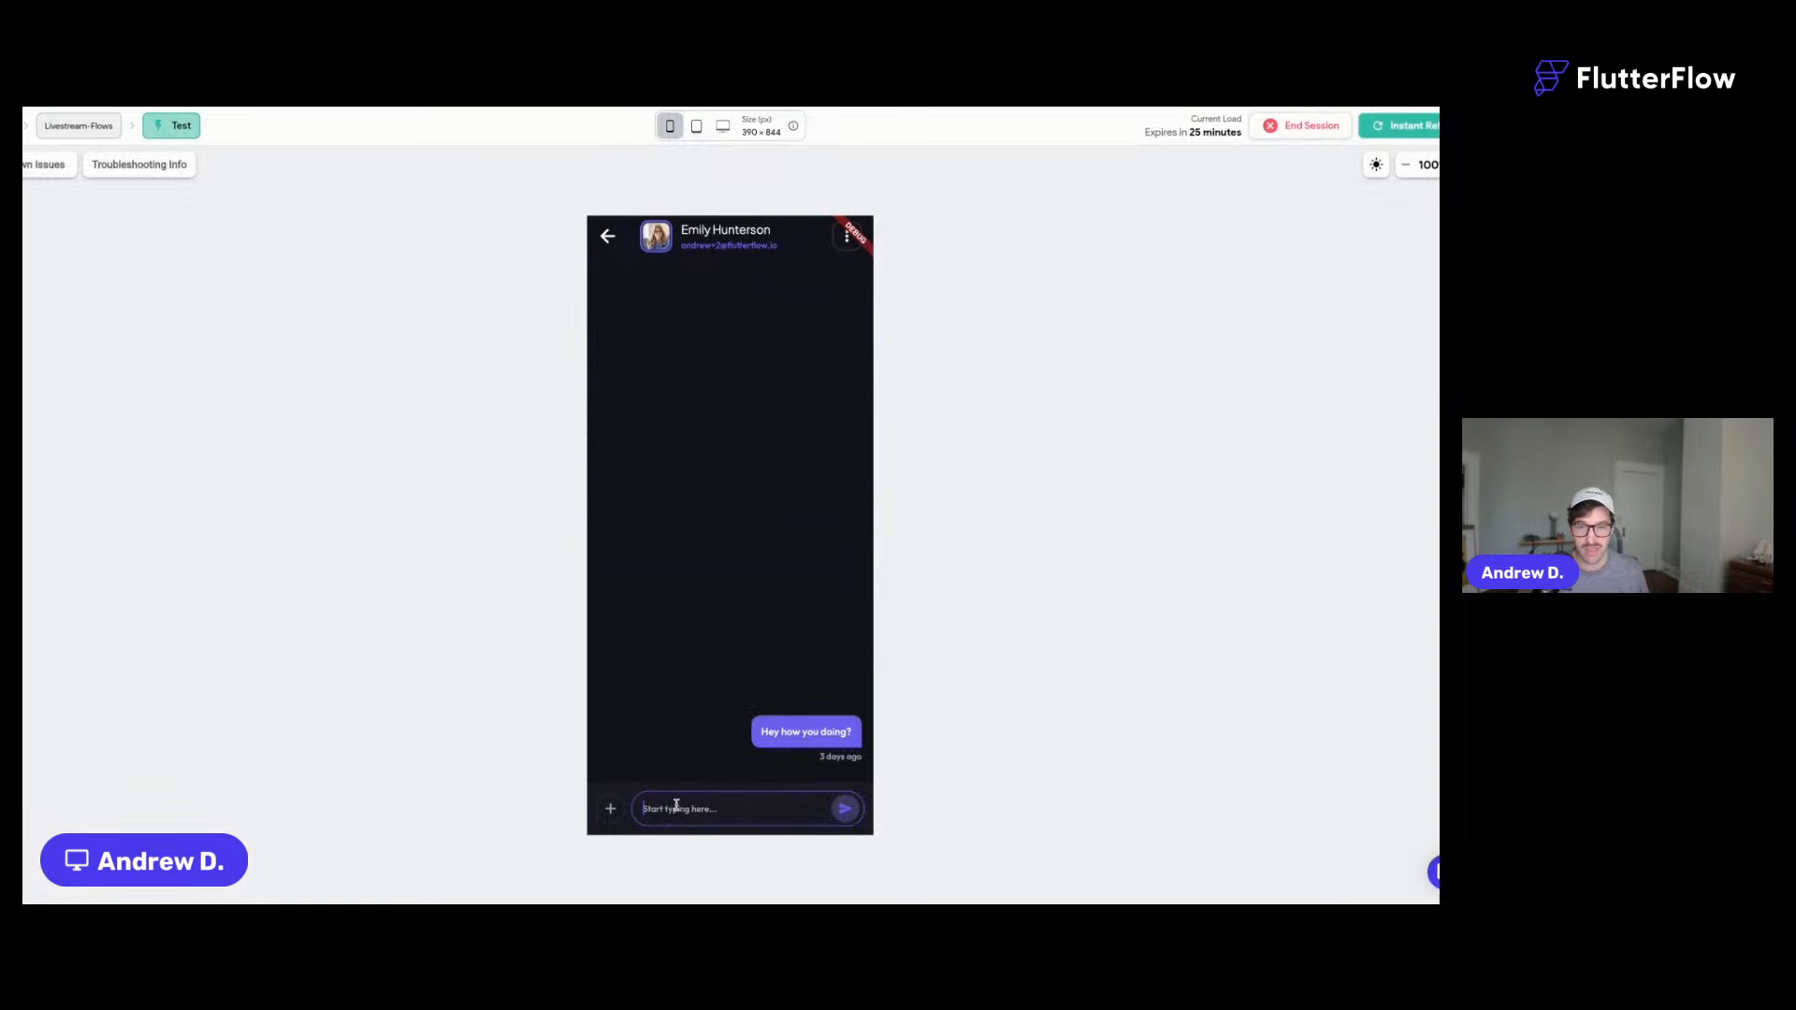
{"action": "type", "text": "Hey I"}
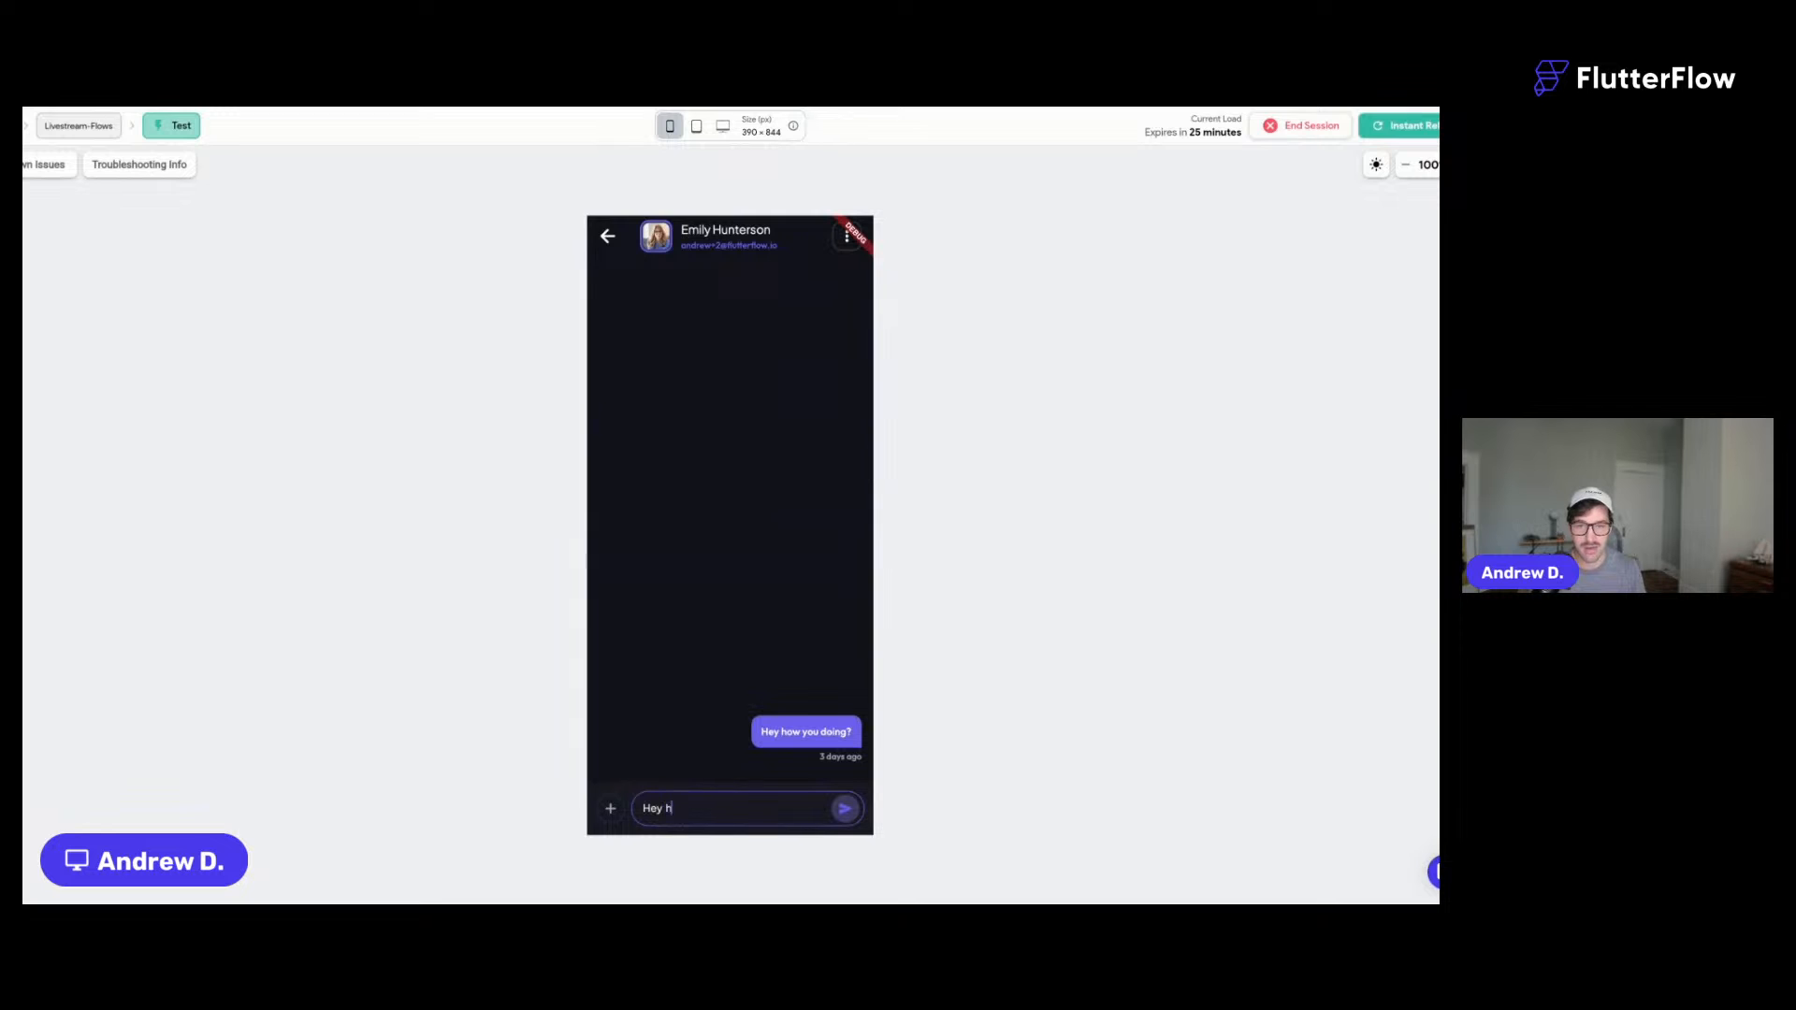
{"action": "type", "text": " love this!"}
{"action": "left_click", "coordinate": [845, 809]}
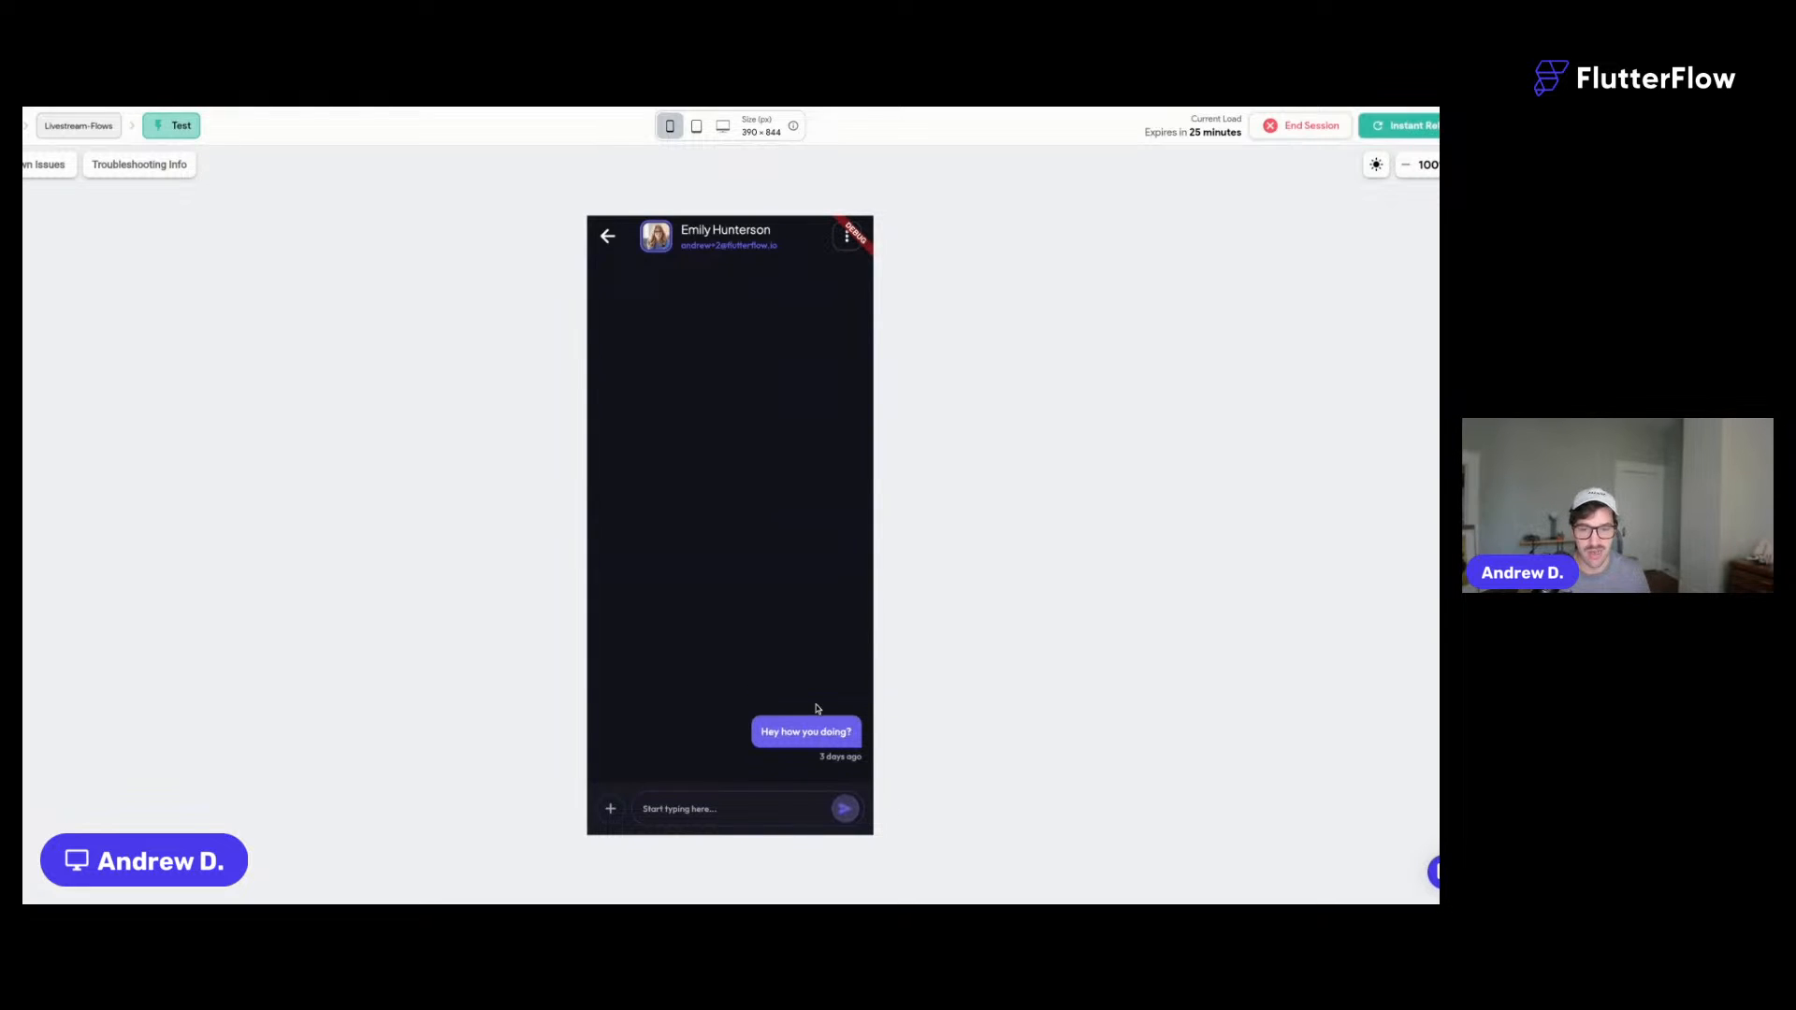
{"action": "left_click", "coordinate": [669, 810]}
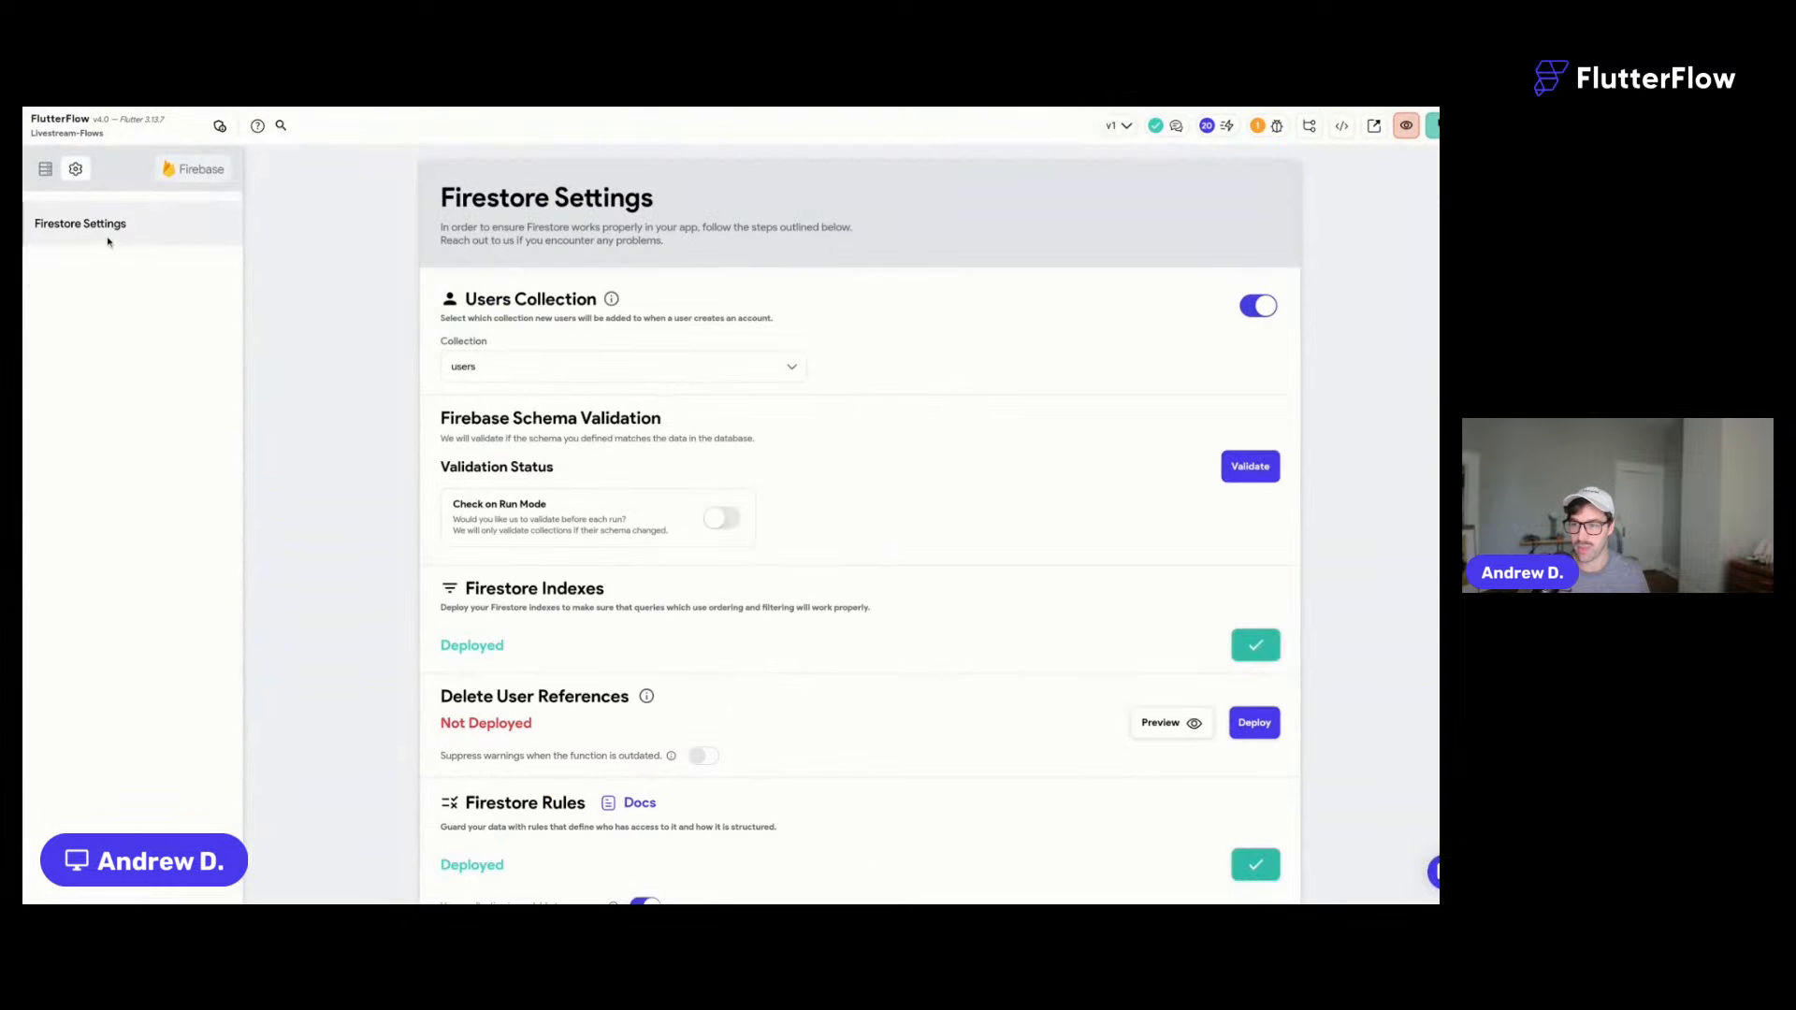
- Restrict writes on chats (users field) and chat_messages (user field) to tagged users
{"action": "scroll", "coordinate": [632, 403], "scroll_direction": "down", "scroll_amount": 7}
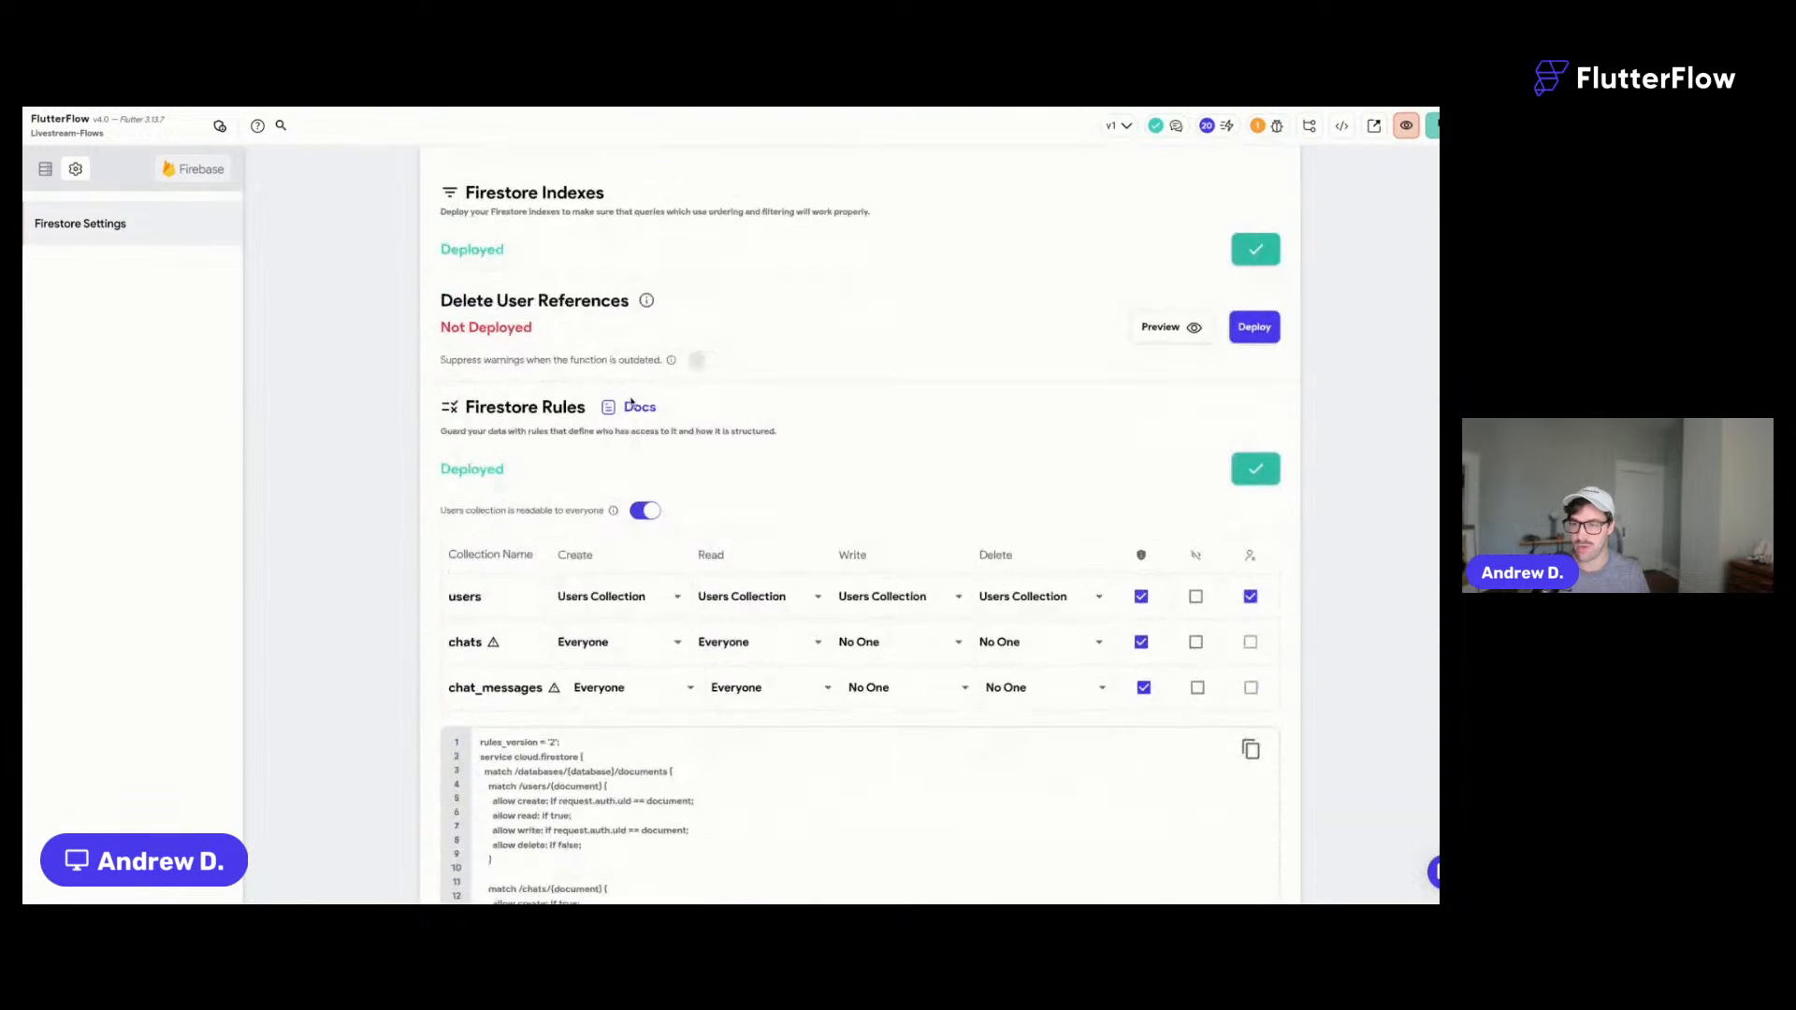
{"action": "scroll", "coordinate": [632, 402], "scroll_direction": "down", "scroll_amount": 2}
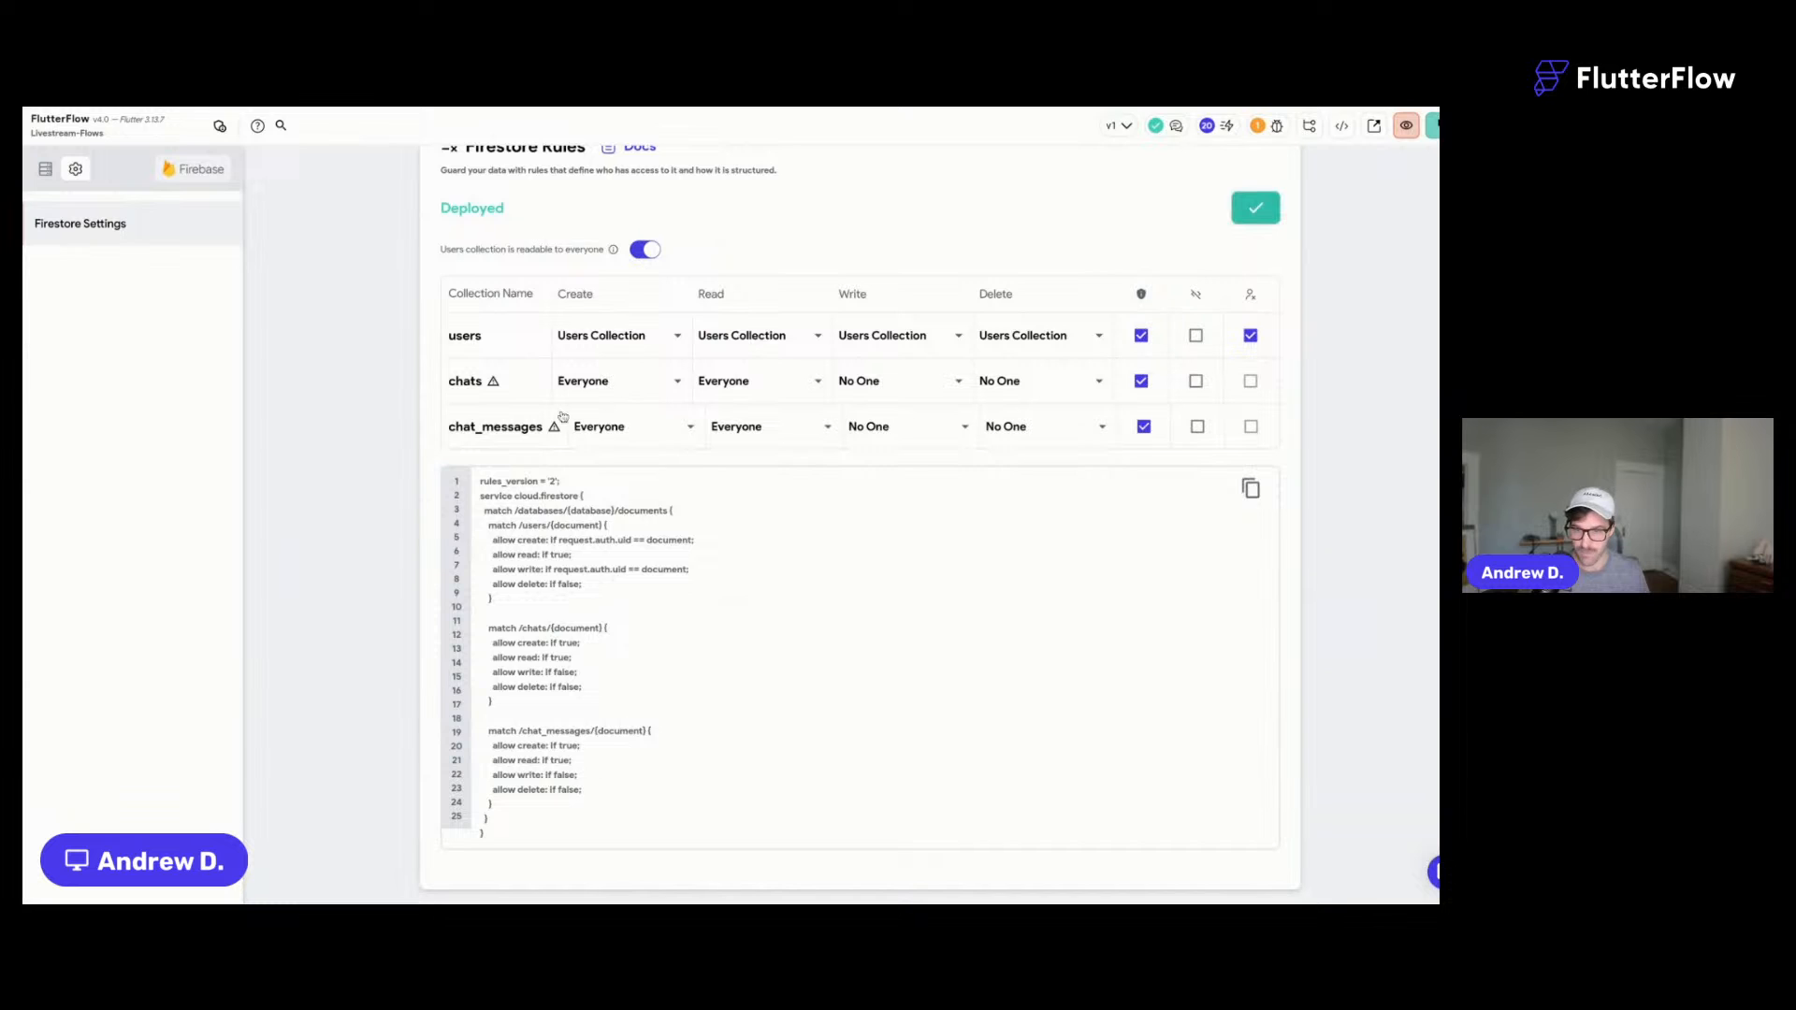
{"action": "left_click", "coordinate": [933, 388]}
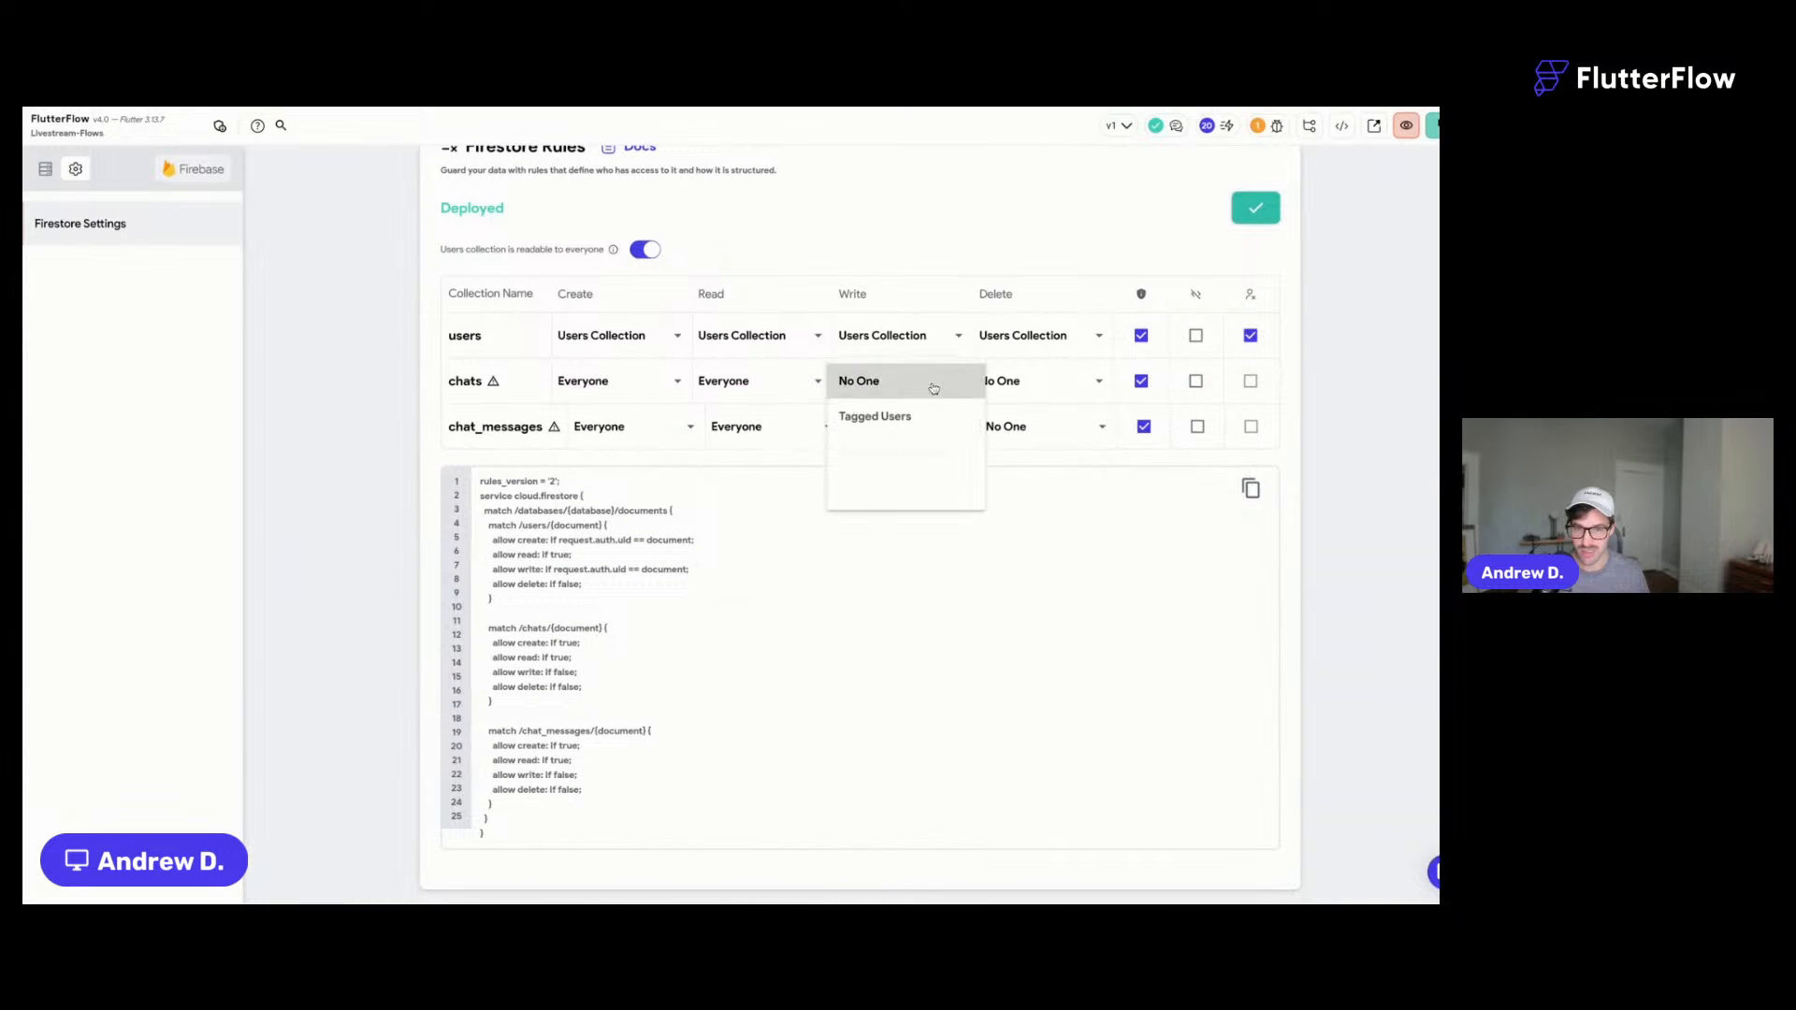
{"action": "left_click", "coordinate": [875, 418]}
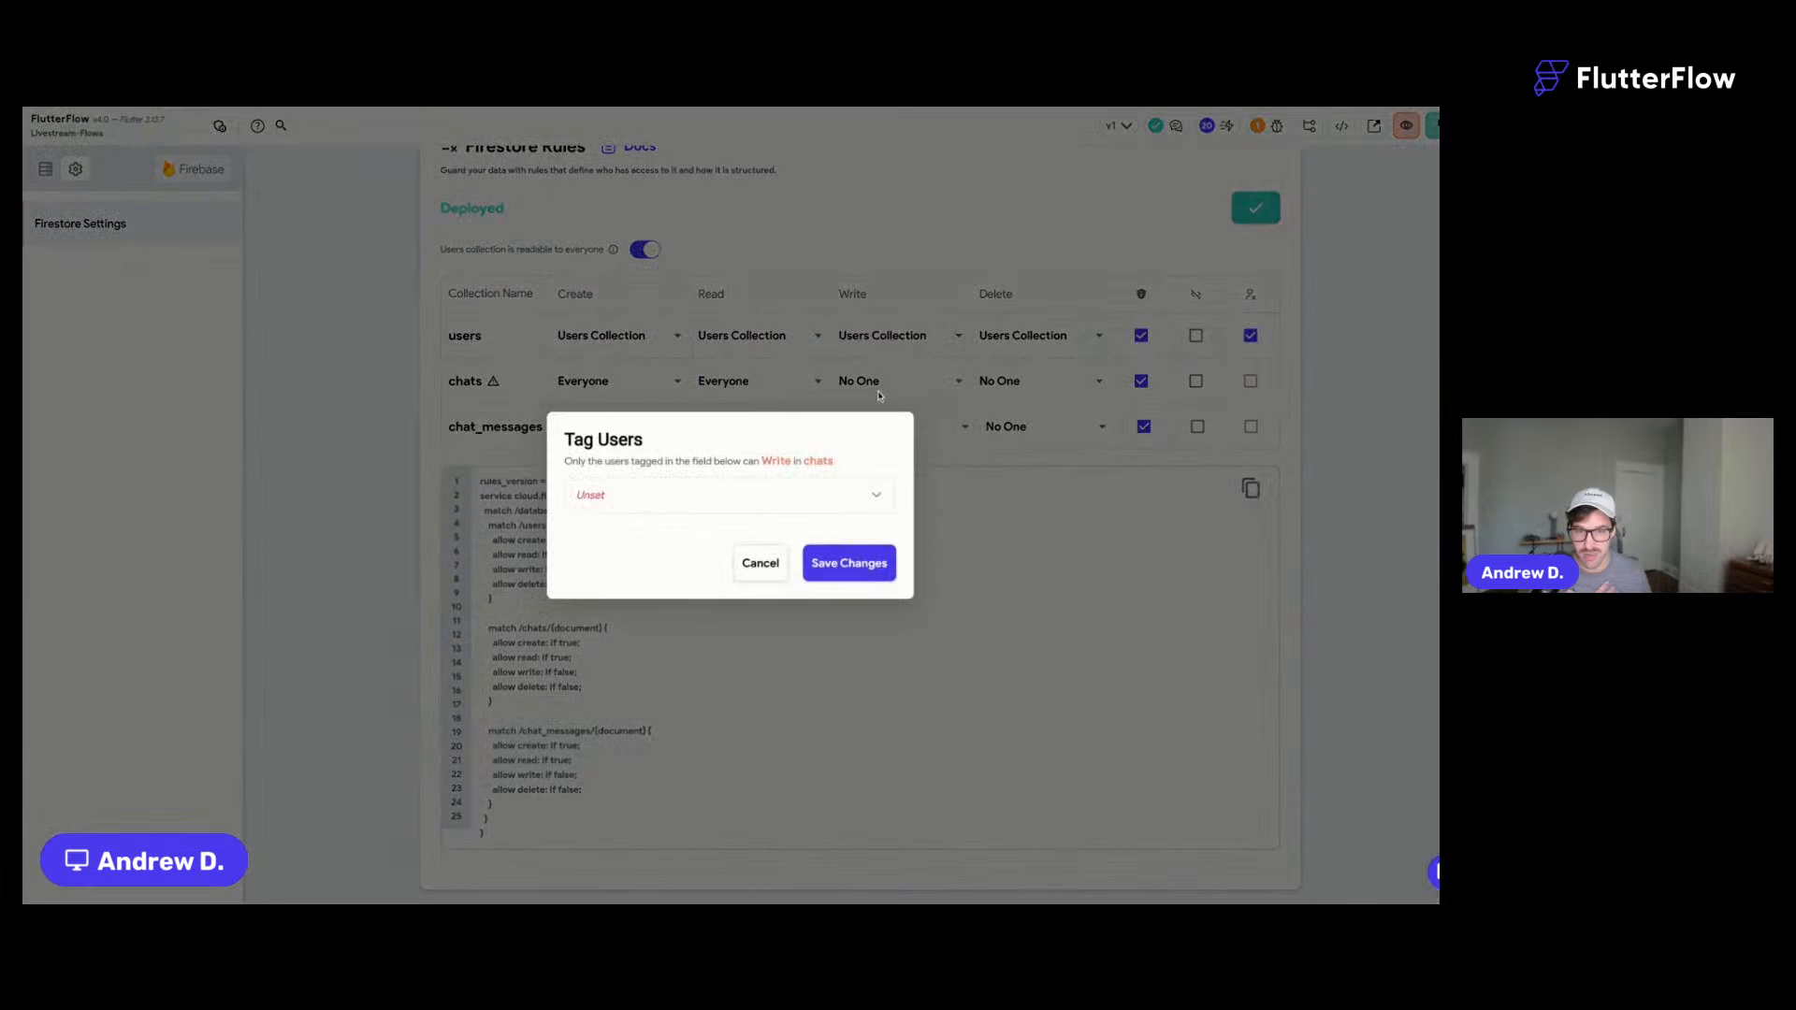
{"action": "left_click", "coordinate": [756, 497]}
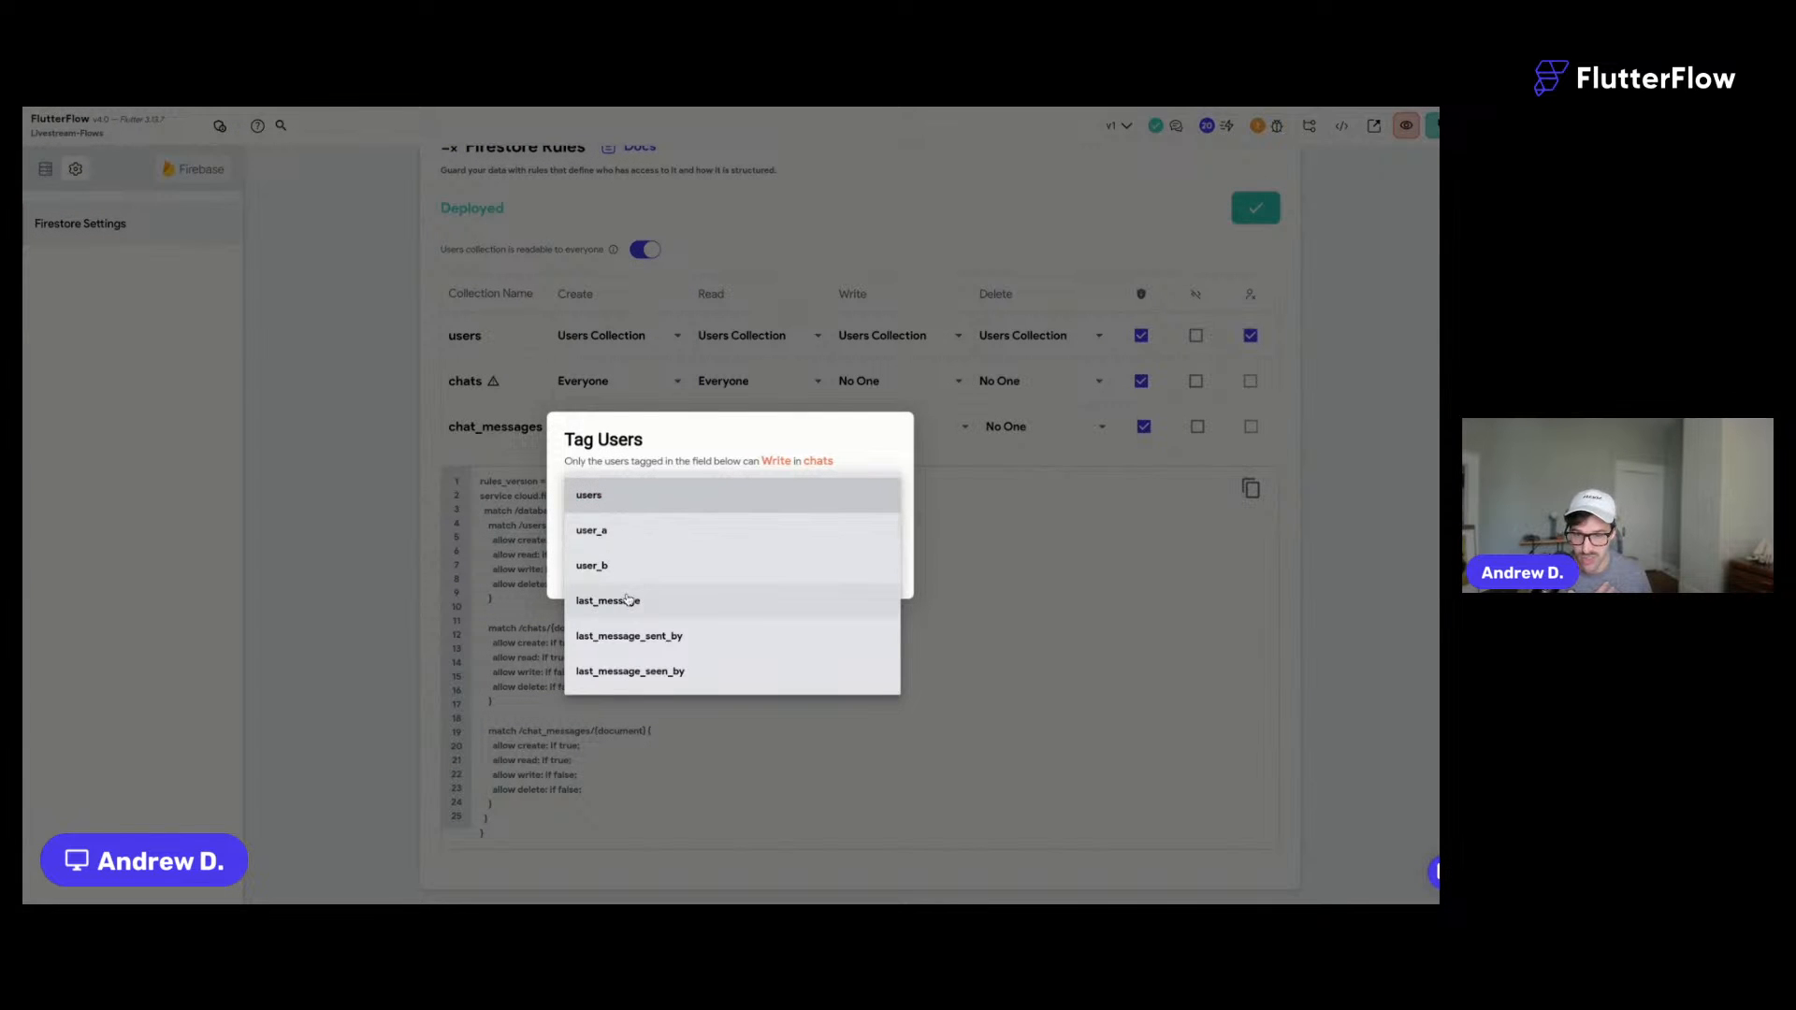
{"action": "left_click", "coordinate": [621, 505]}
{"action": "left_click", "coordinate": [850, 562]}
{"action": "left_click", "coordinate": [945, 420]}
{"action": "left_click", "coordinate": [873, 461]}
{"action": "left_click", "coordinate": [786, 505]}
{"action": "left_click", "coordinate": [611, 509]}
{"action": "left_click", "coordinate": [848, 563]}
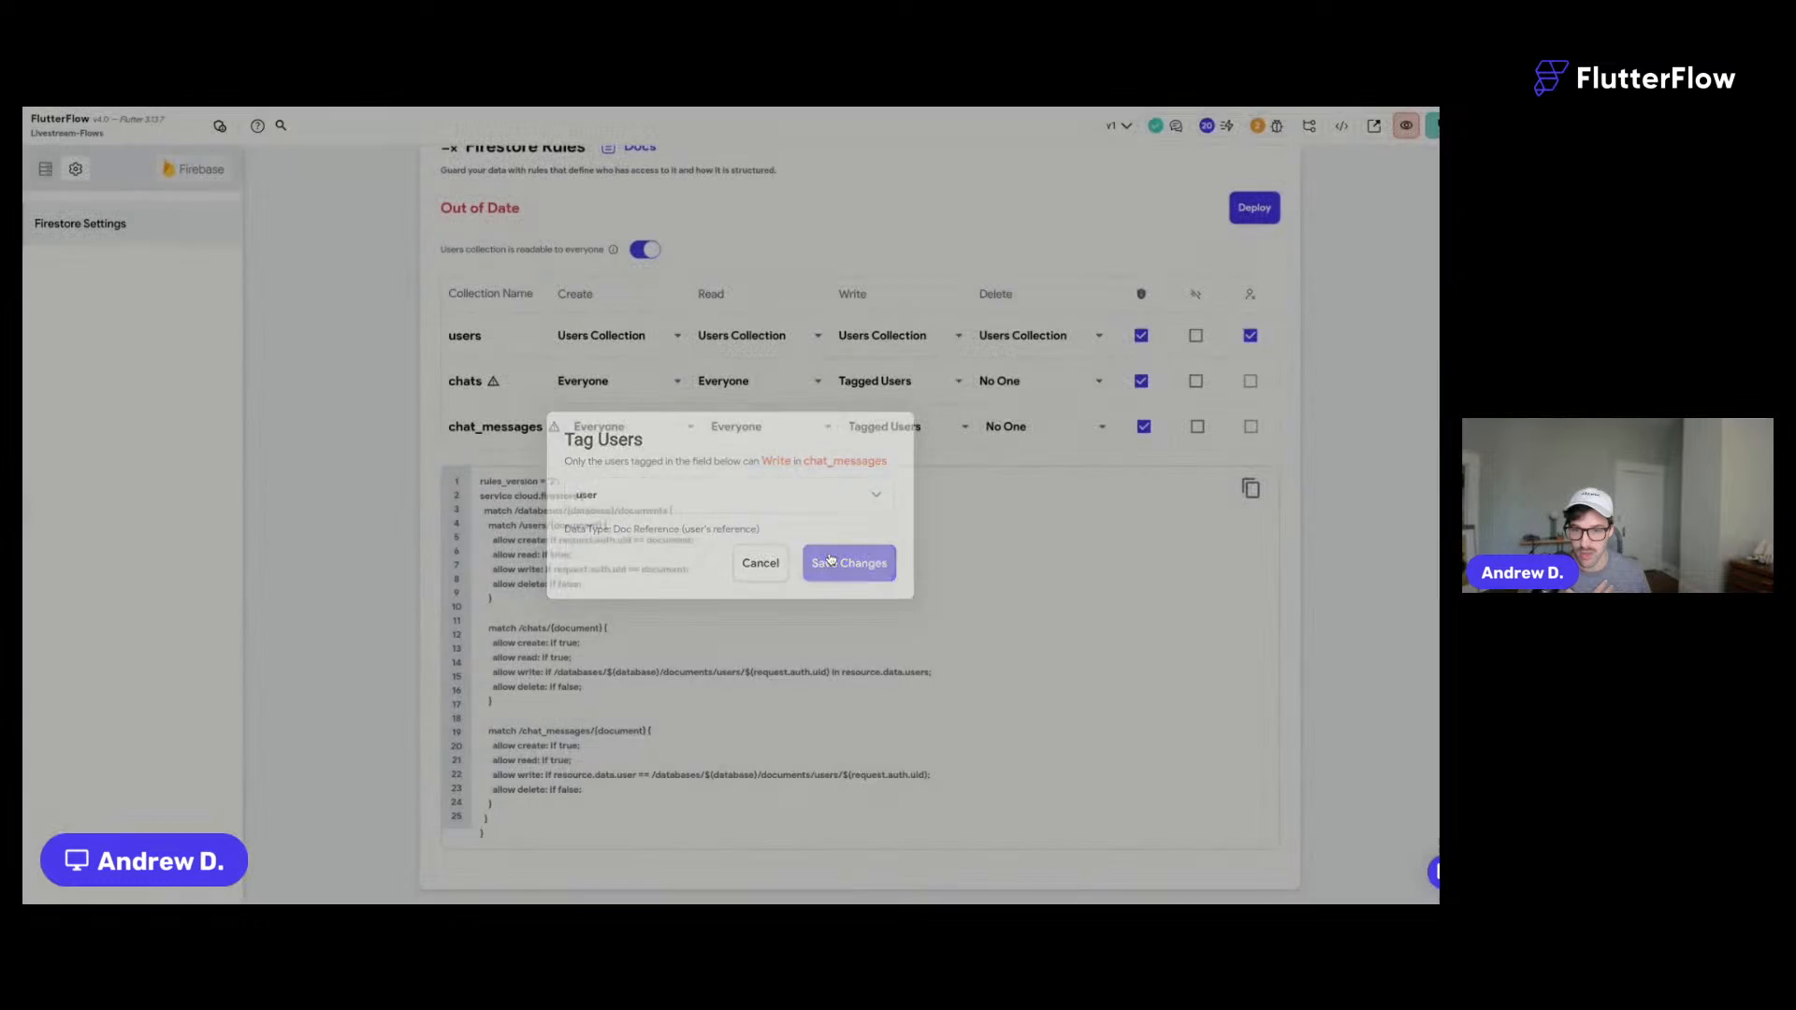
- Restrict deletes on chats (users field) and chat_messages (user field) to tagged users
{"action": "left_click", "coordinate": [1076, 393]}
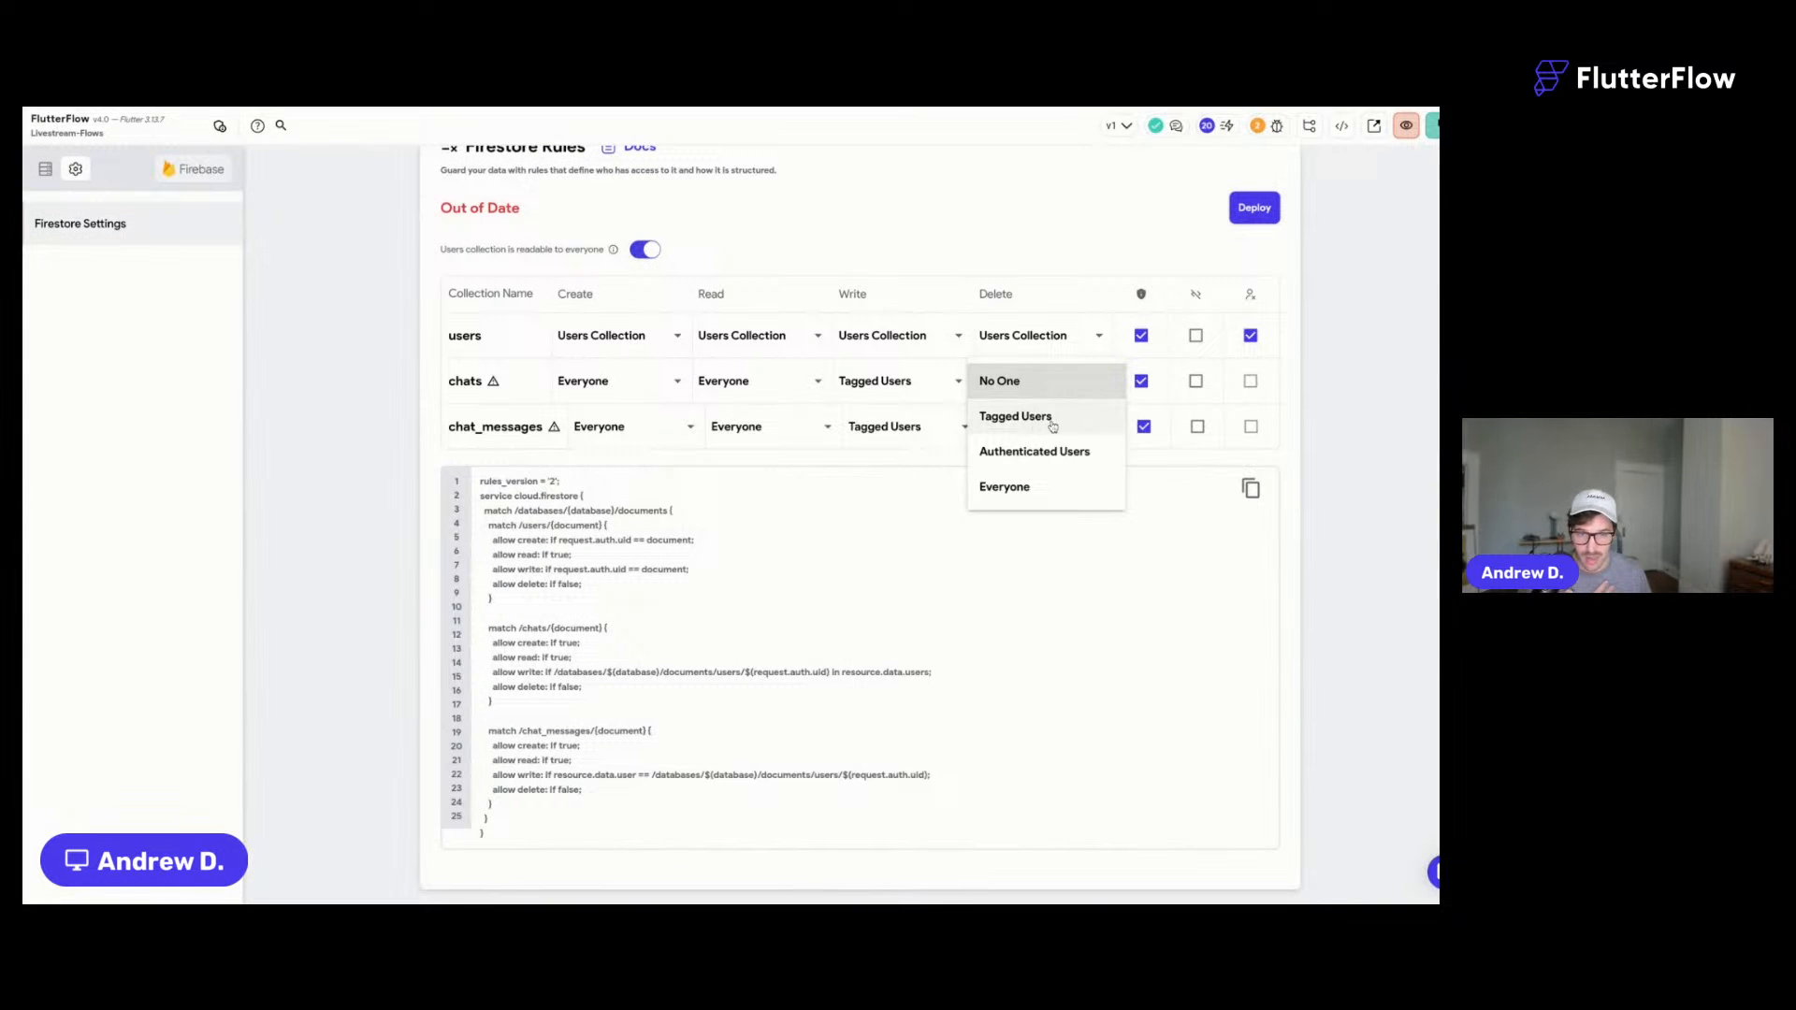
{"action": "left_click", "coordinate": [1051, 422]}
{"action": "left_click", "coordinate": [713, 494]}
{"action": "left_click", "coordinate": [646, 496]}
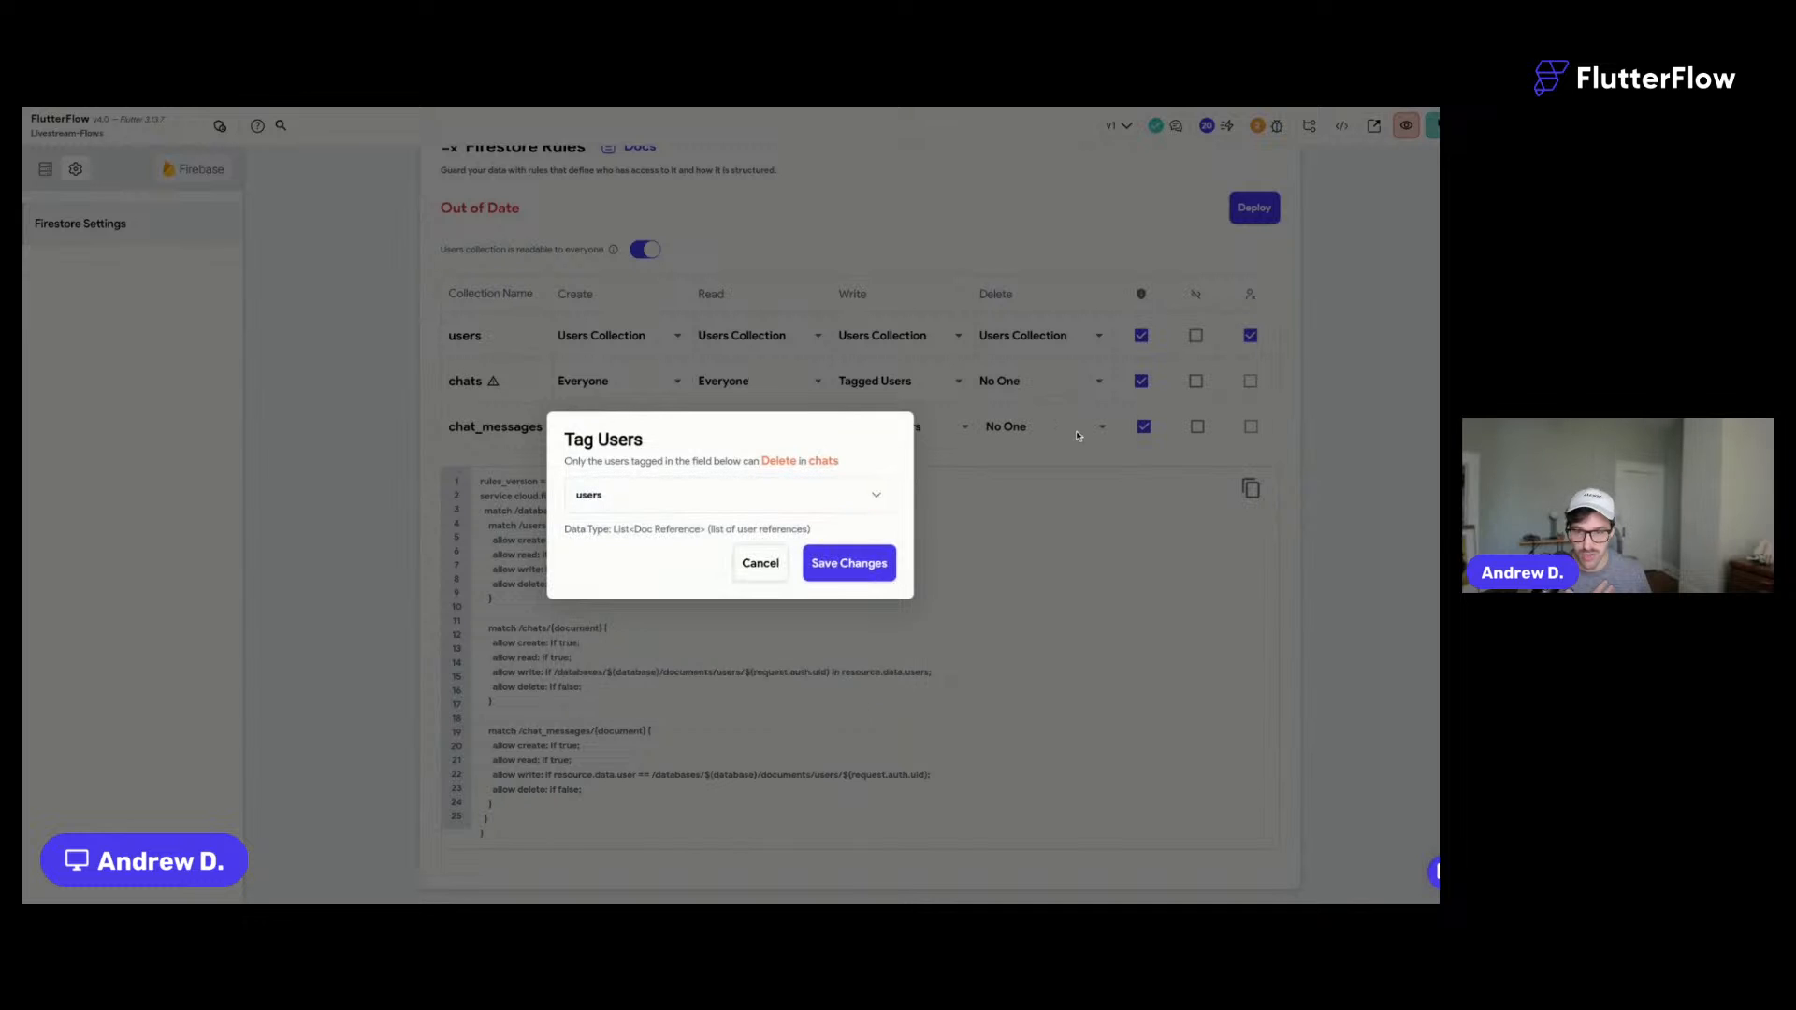
{"action": "left_click", "coordinate": [842, 559]}
{"action": "left_click", "coordinate": [1053, 427]}
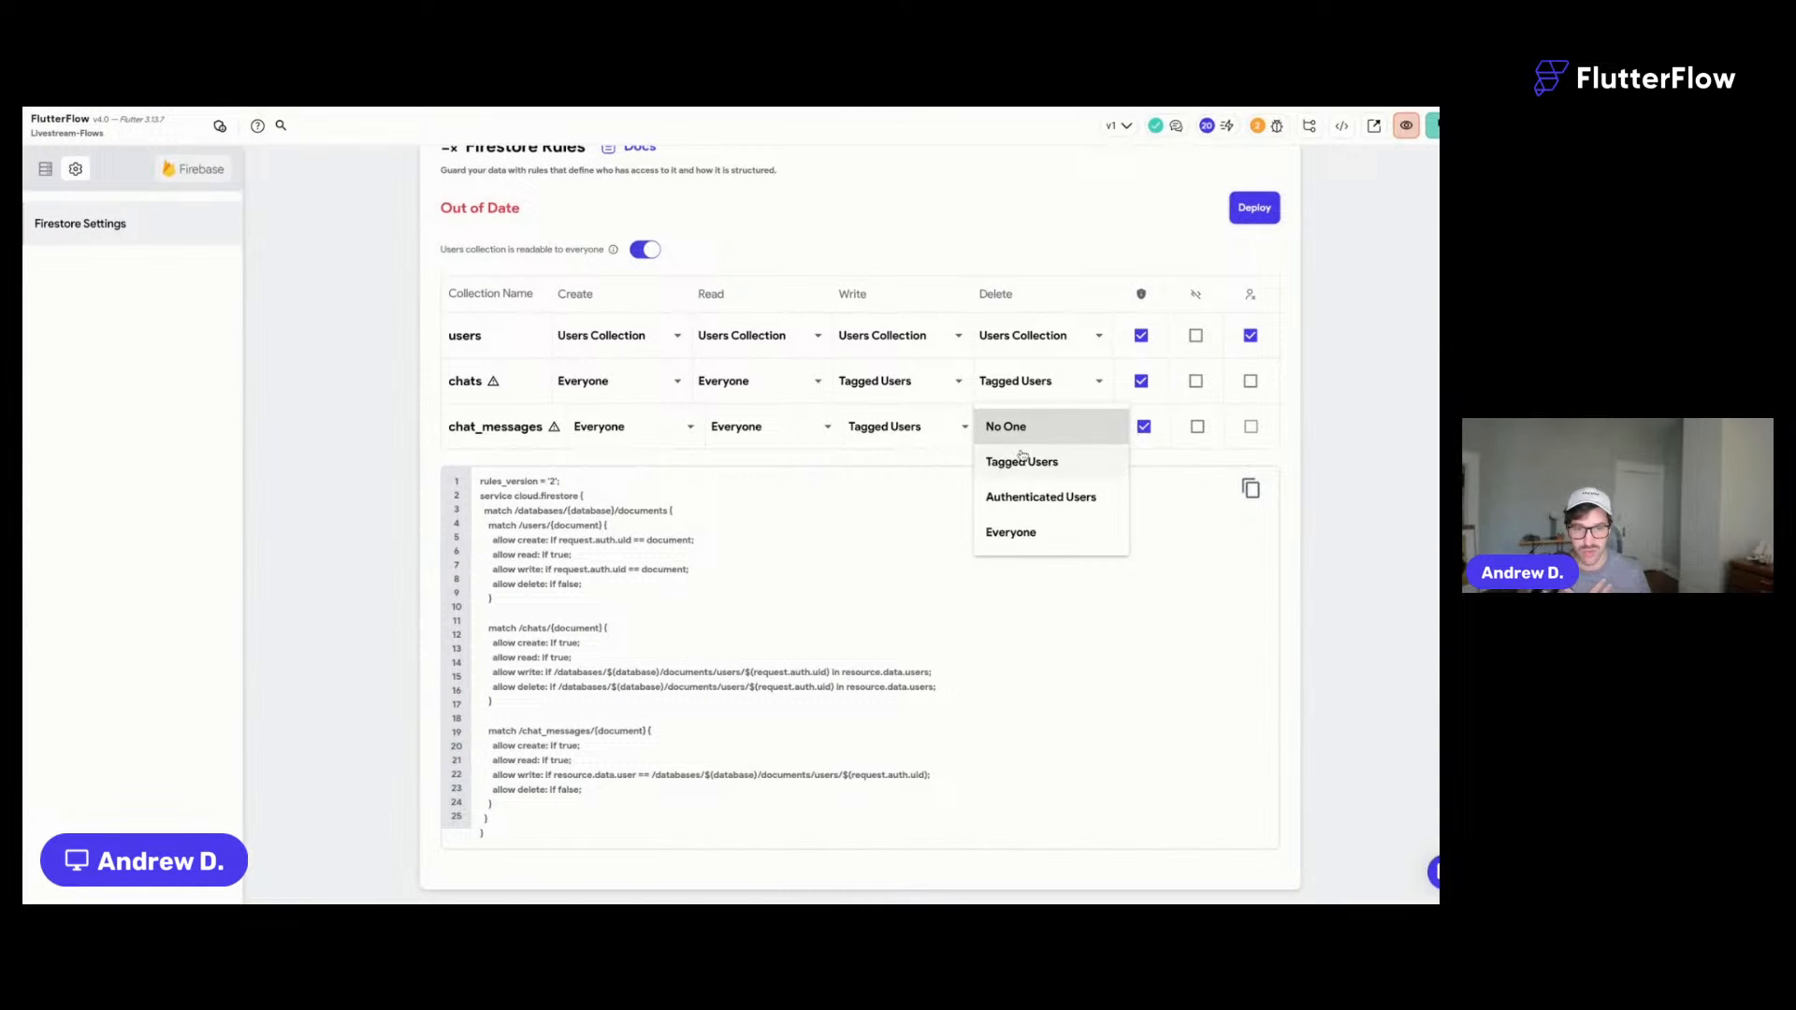
{"action": "left_click", "coordinate": [1019, 457]}
{"action": "left_click", "coordinate": [702, 494]}
{"action": "left_click", "coordinate": [608, 495]}
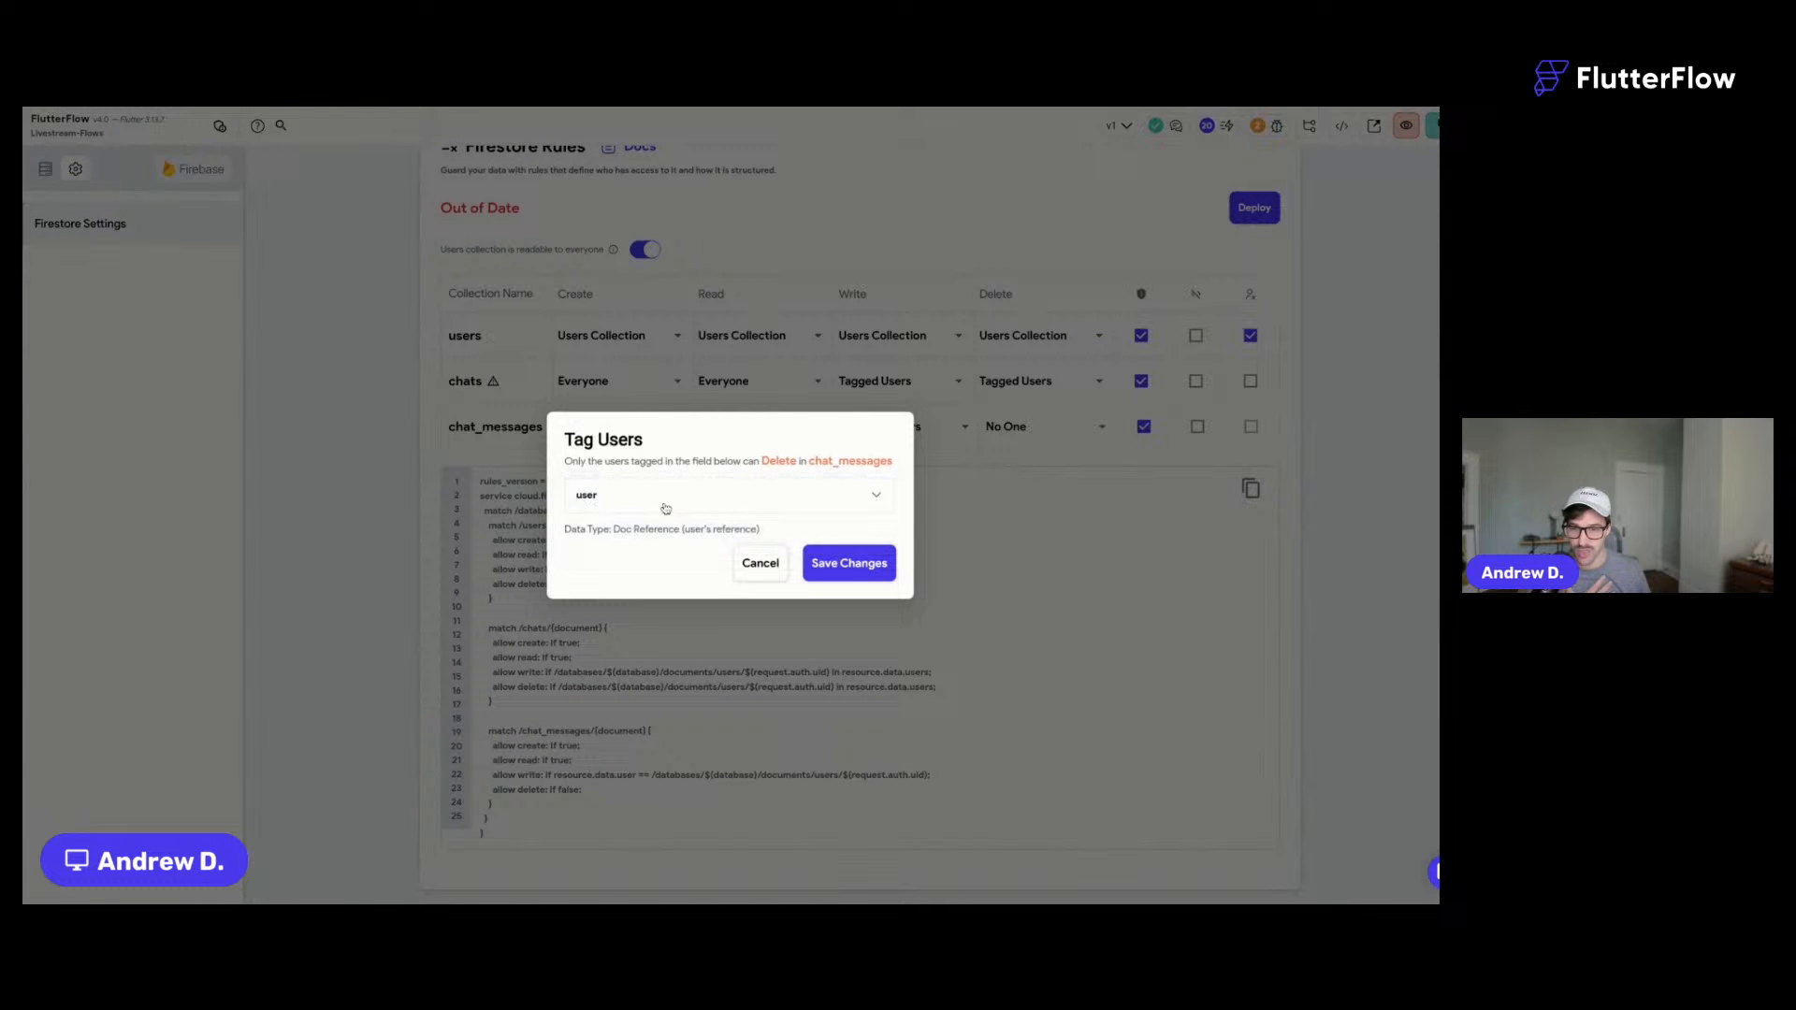
{"action": "left_click", "coordinate": [830, 565]}
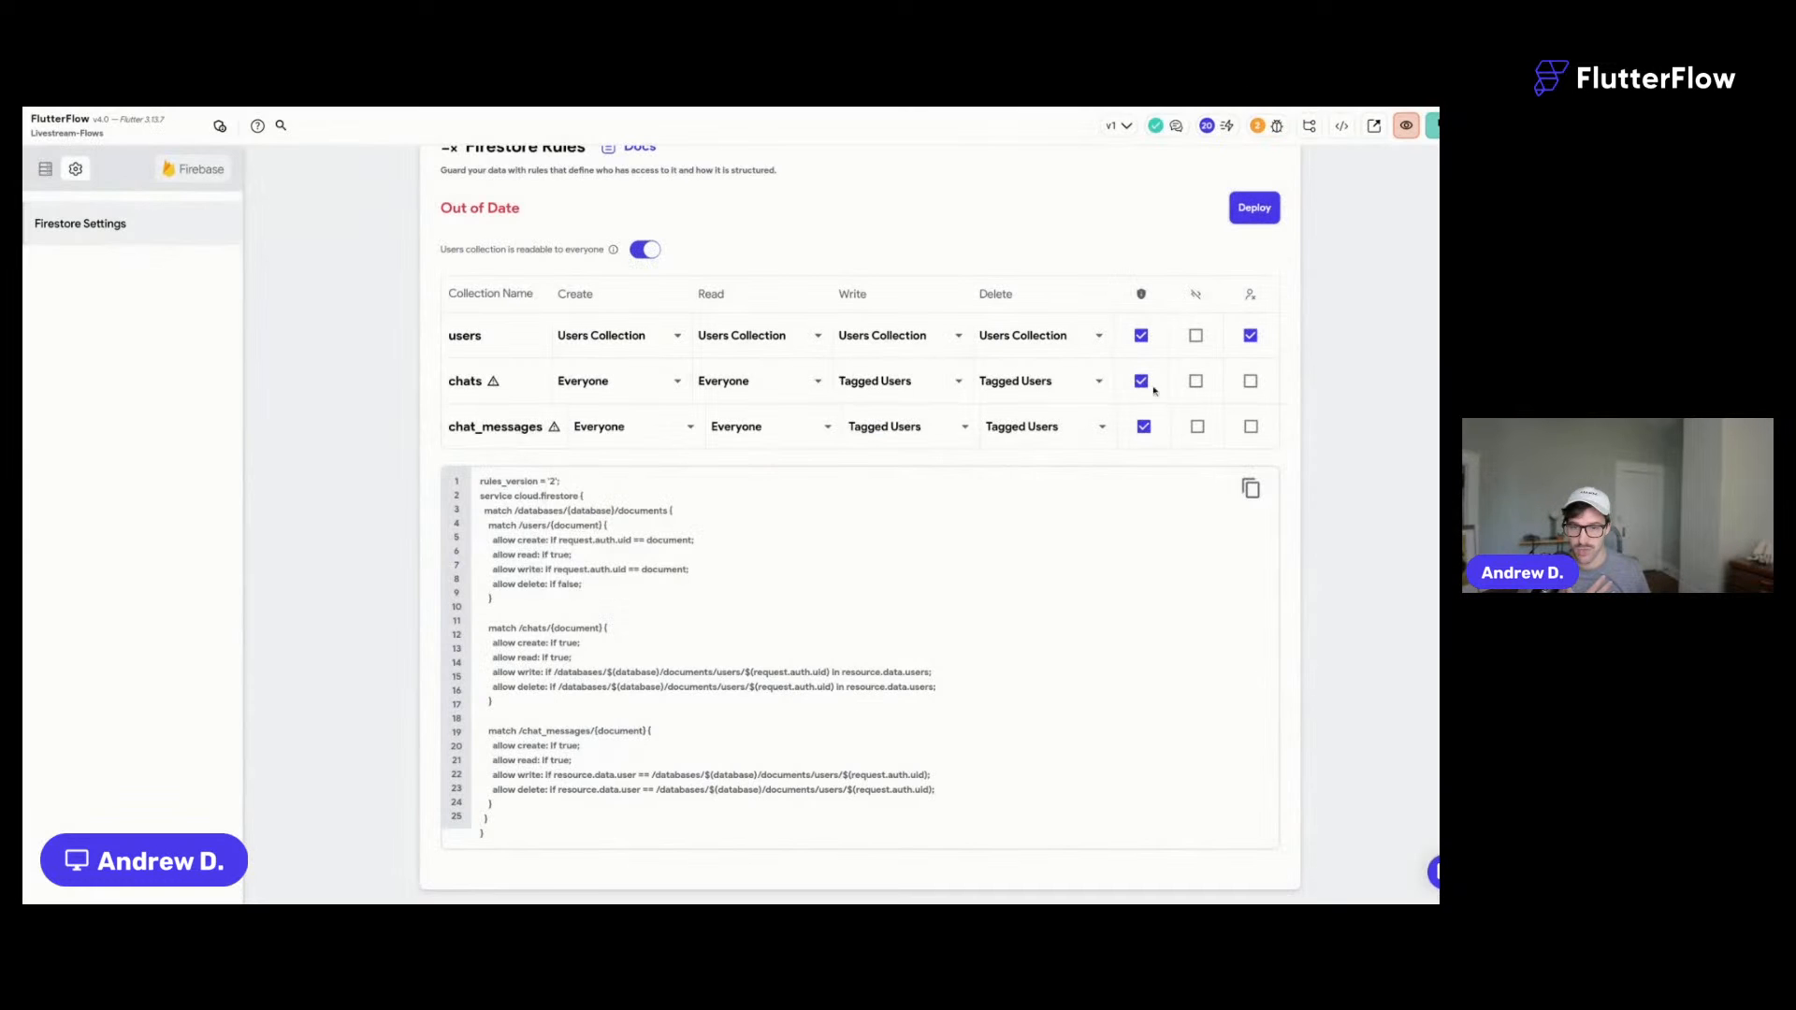
- Deploy the updated Firestore rules with Deploy Now
{"action": "left_click", "coordinate": [1258, 217]}
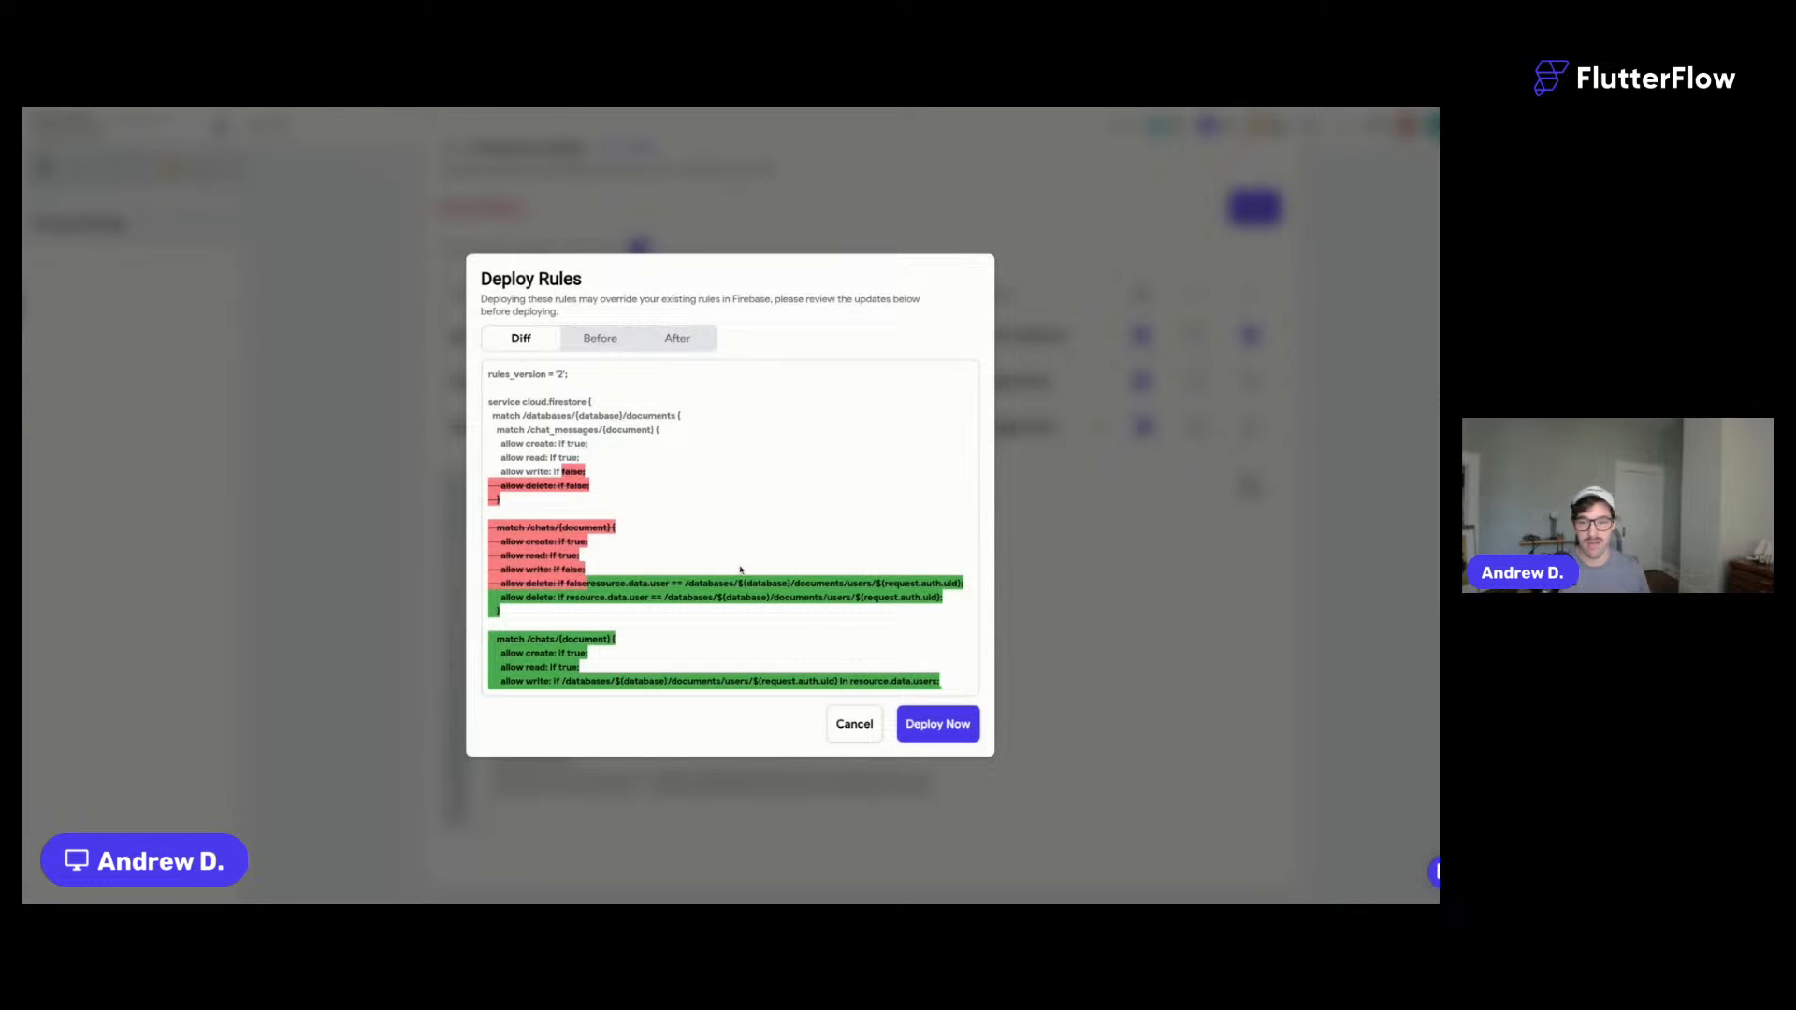
{"action": "left_click", "coordinate": [941, 726]}
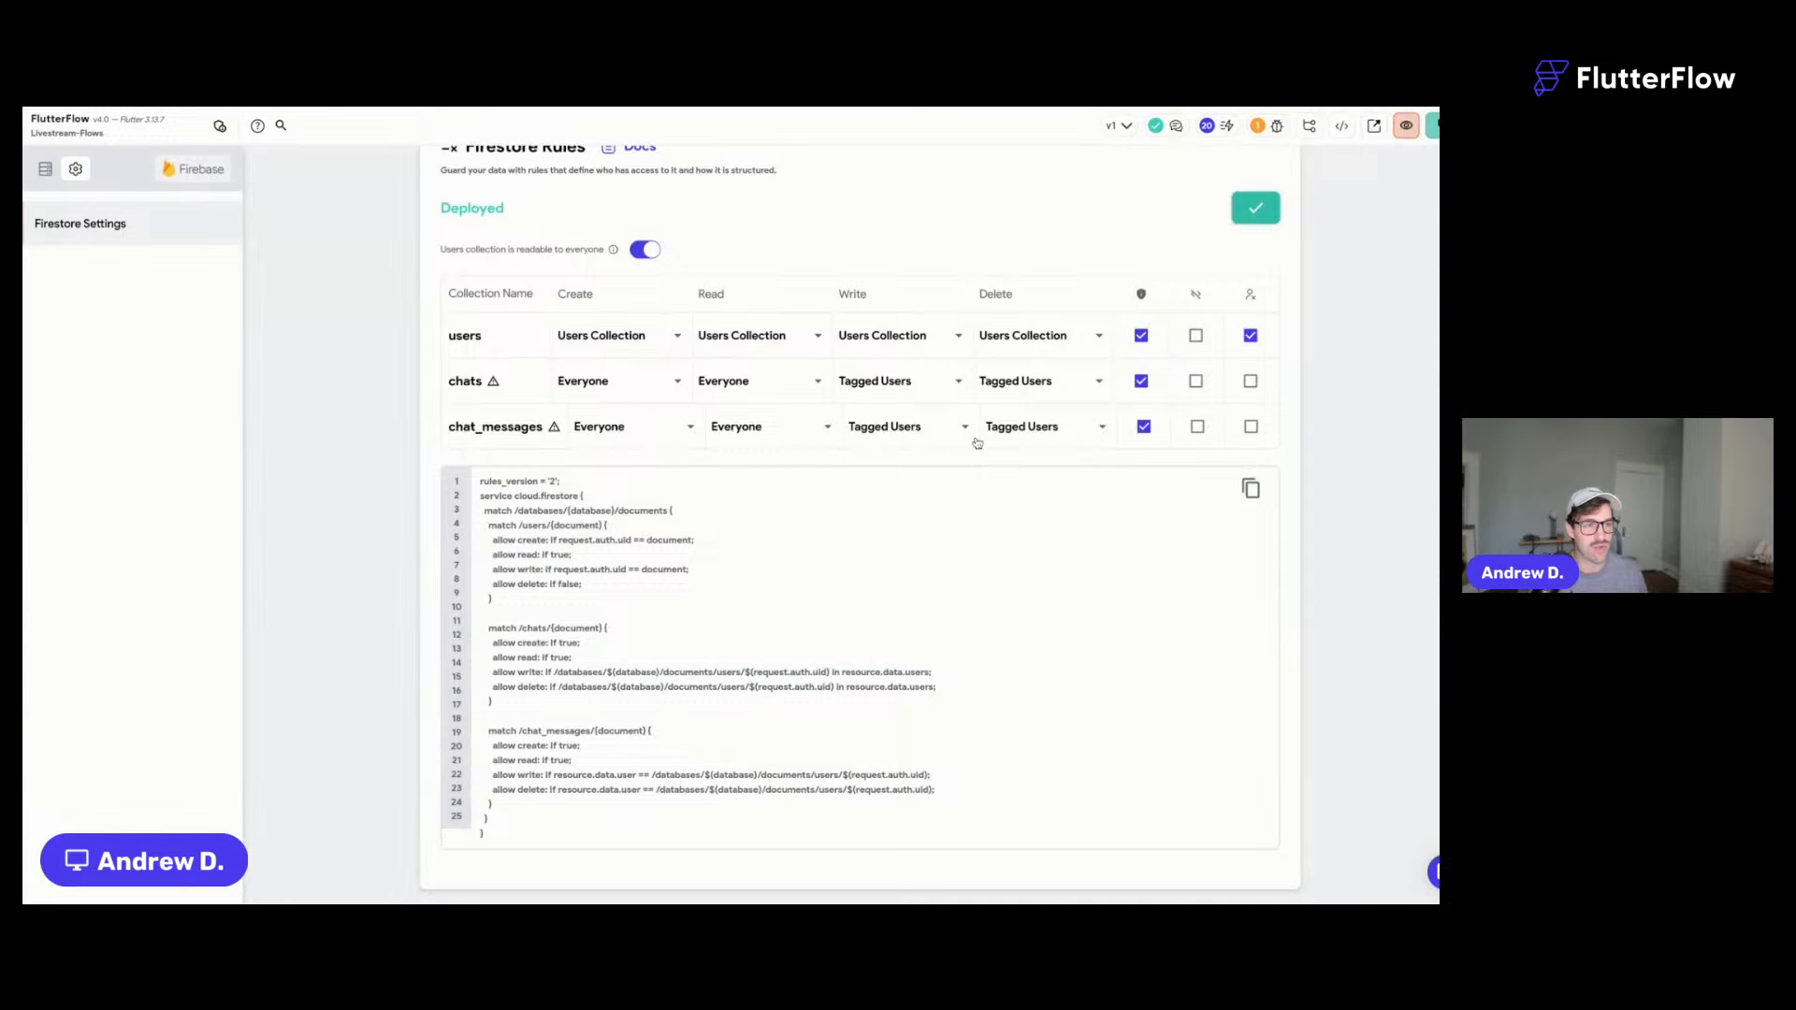
{"action": "scroll", "coordinate": [978, 442], "scroll_direction": "up", "scroll_amount": 10}
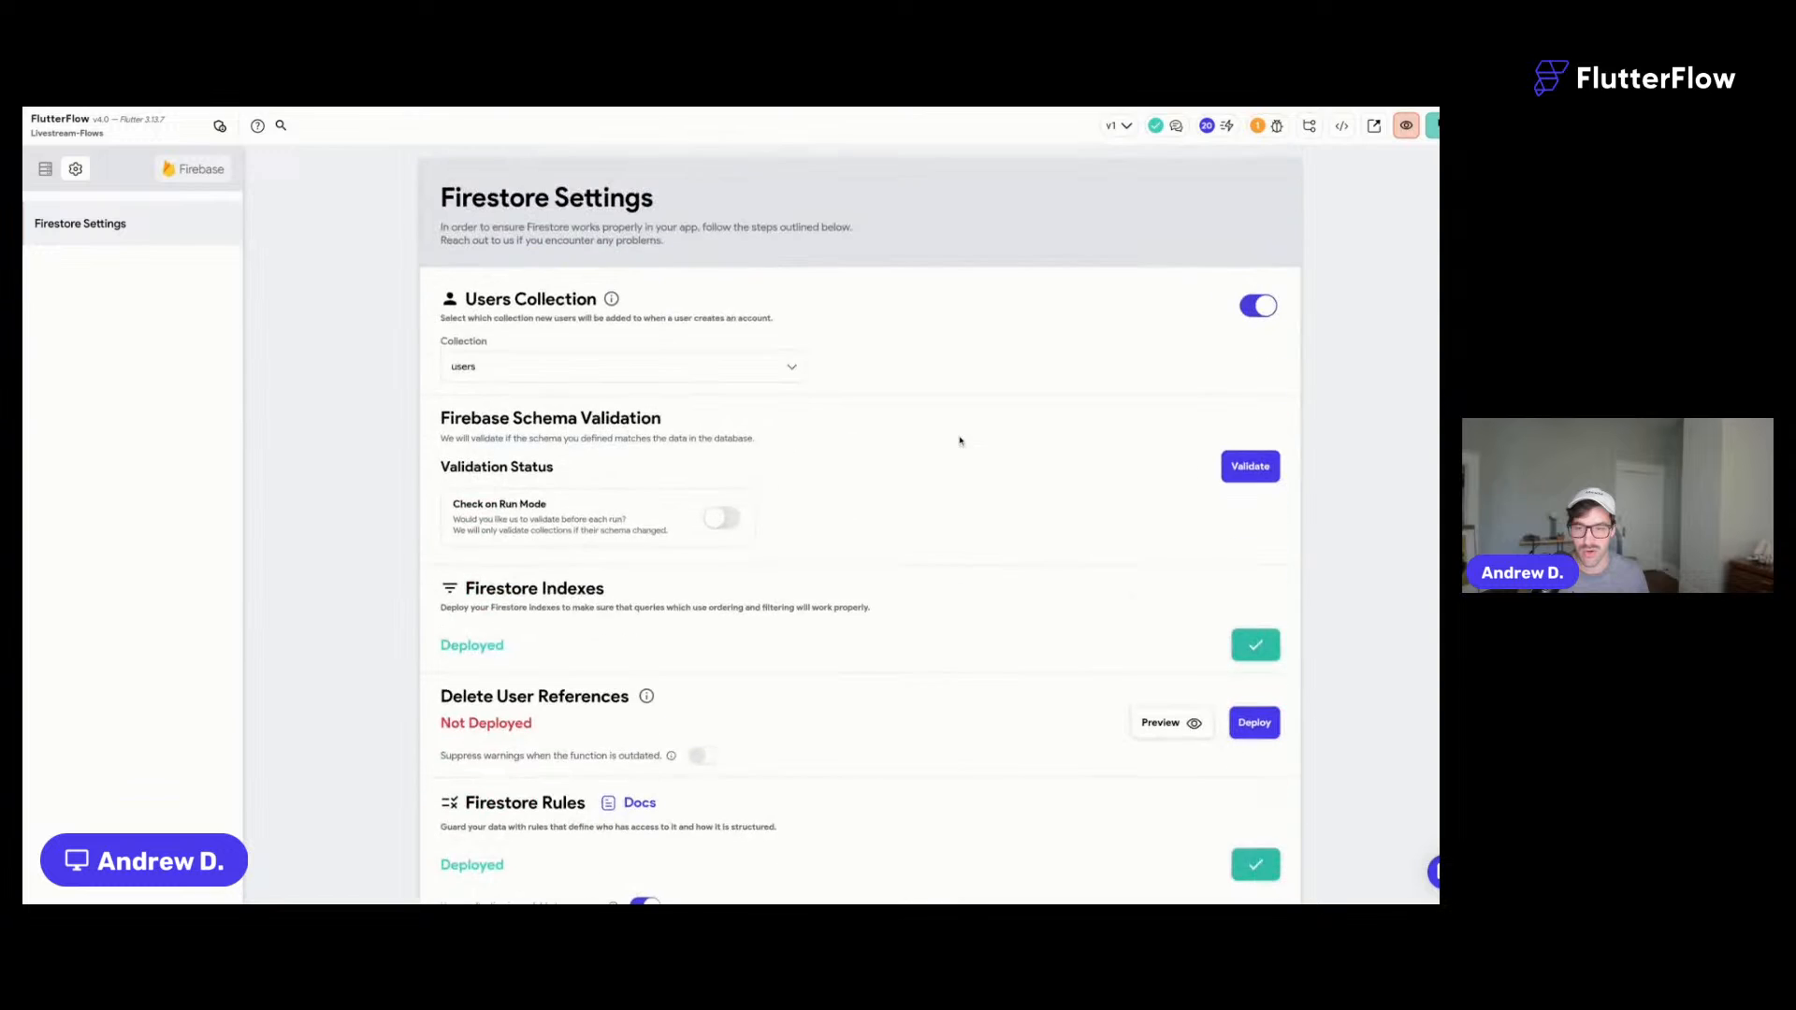
- Go back to the page builder, then switch to the running Test mode session
{"action": "left_click", "coordinate": [230, 107]}
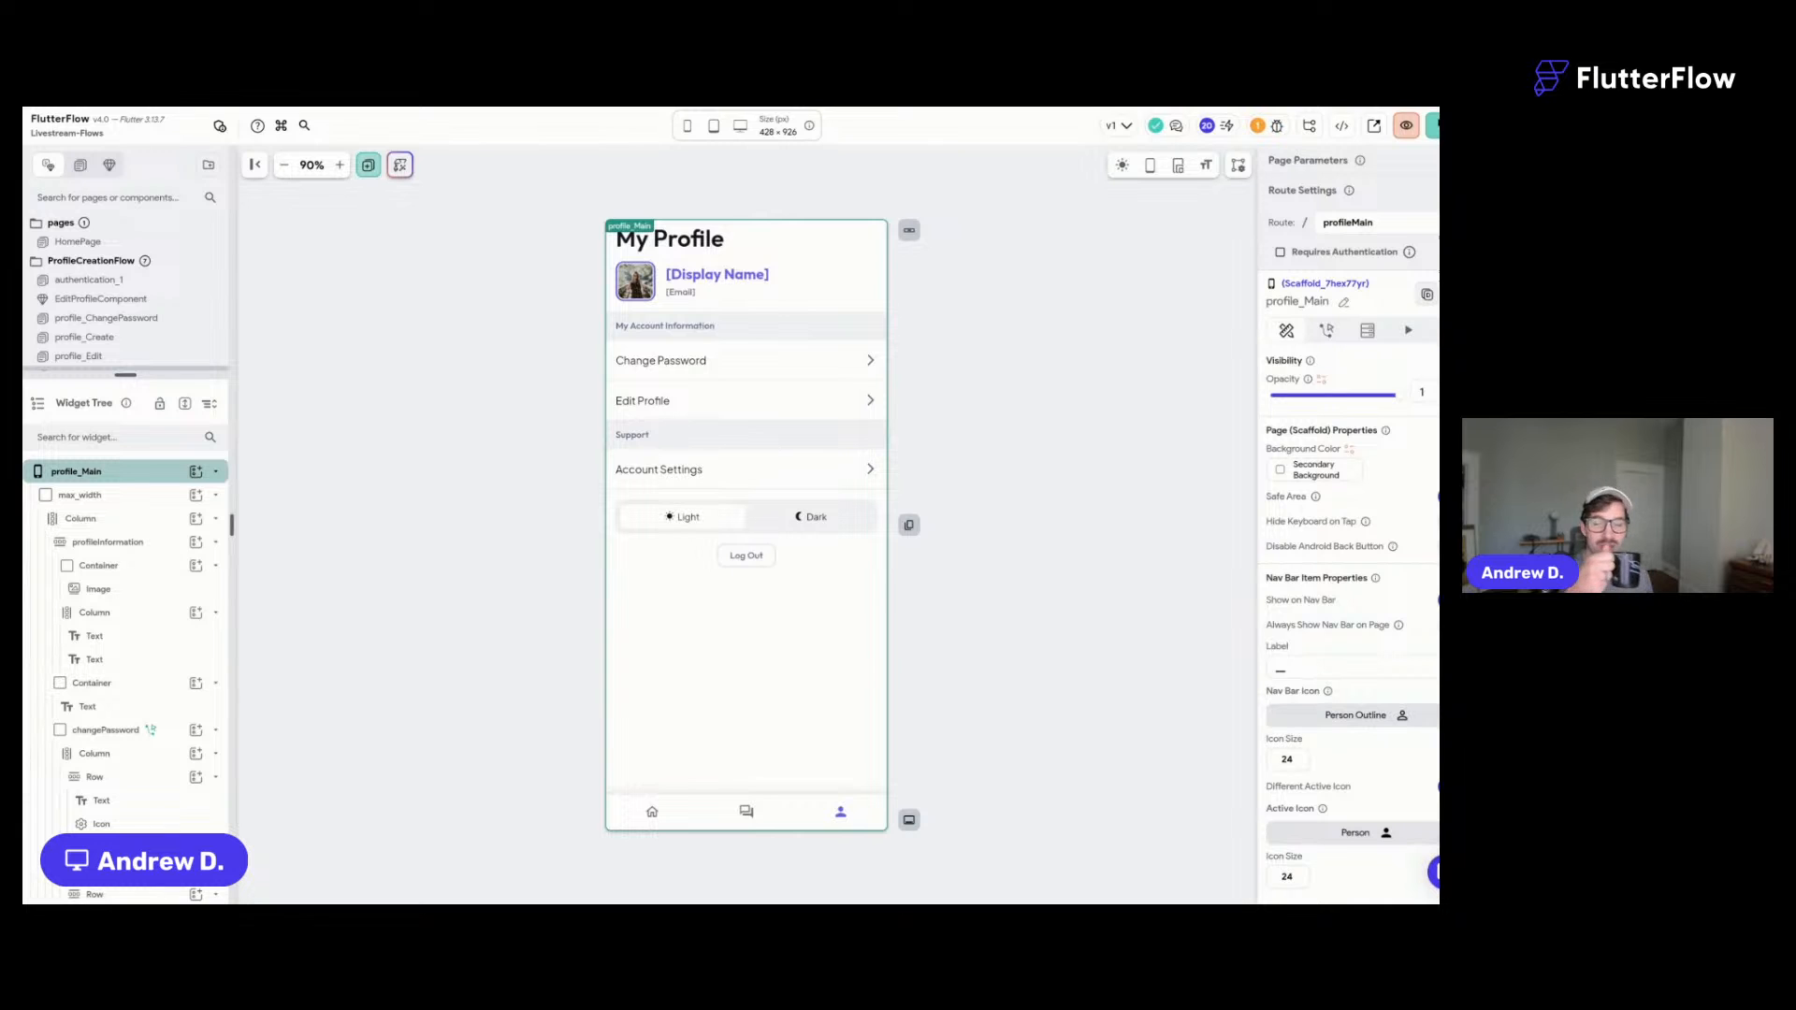
{"action": "key", "text": "ctrl+Tab"}
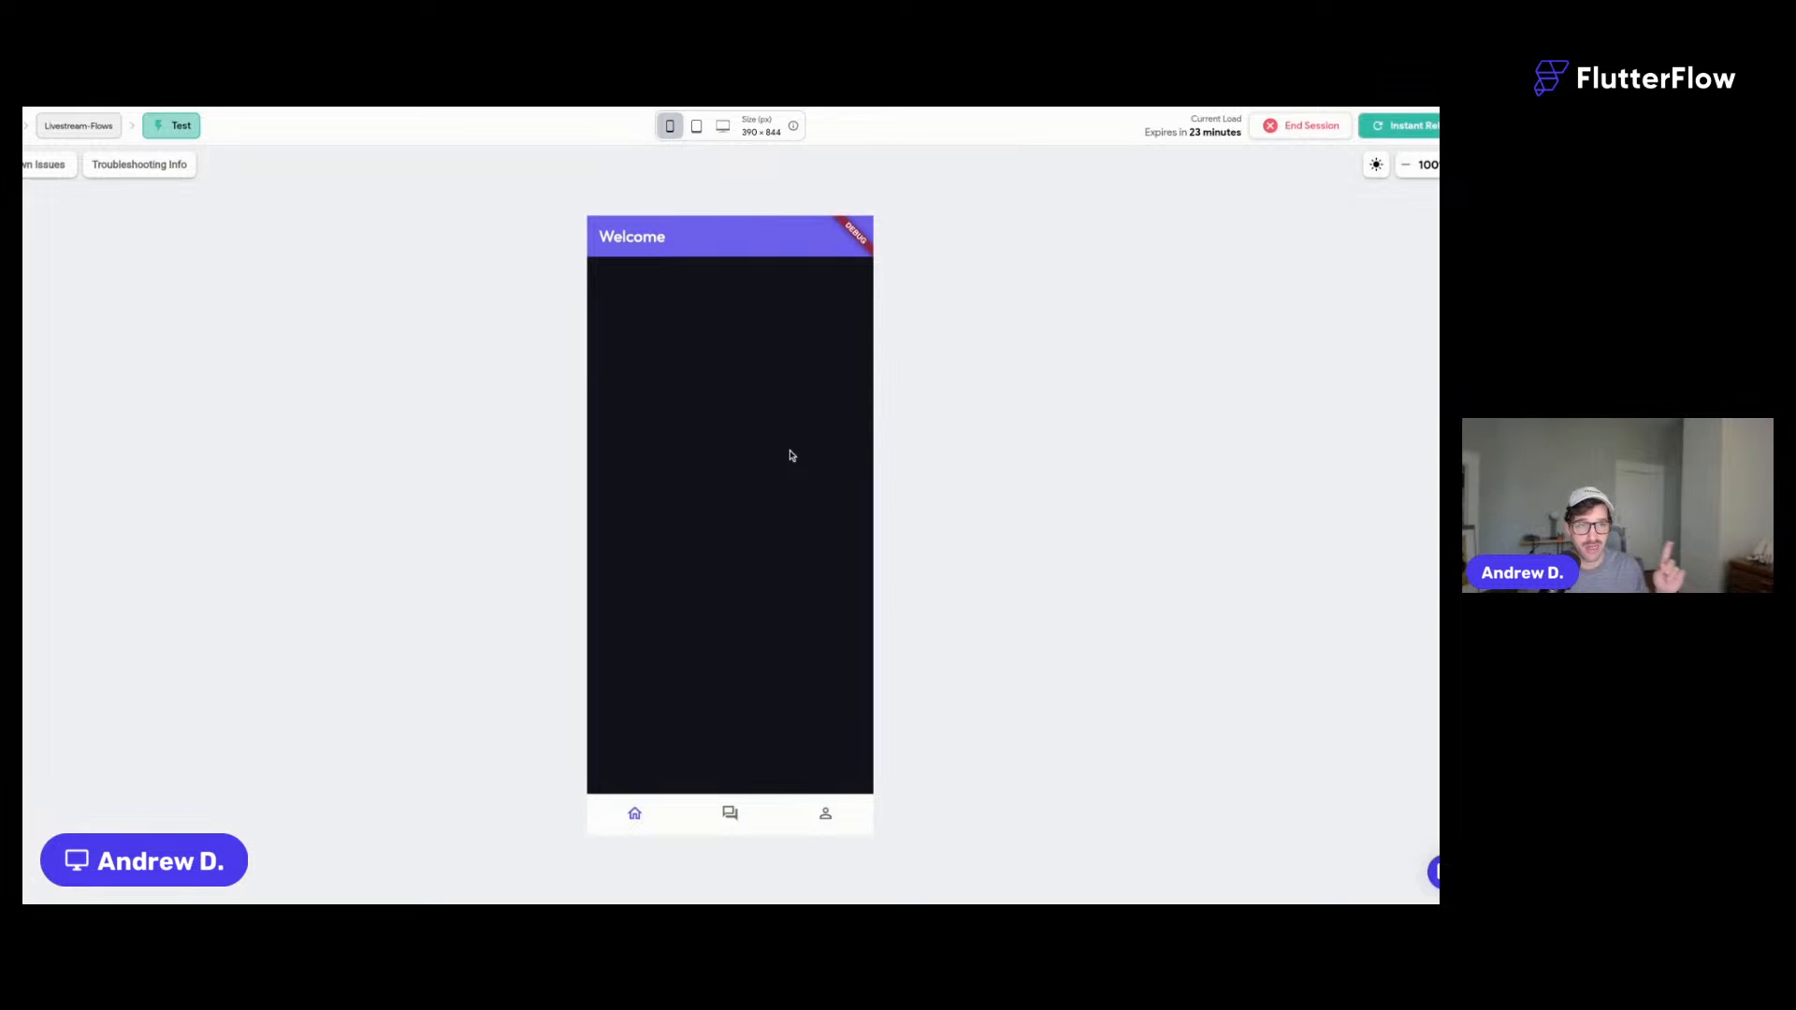
- Open the second group chat from Messages and send 'hey i hope this works!'
{"action": "left_click", "coordinate": [731, 814]}
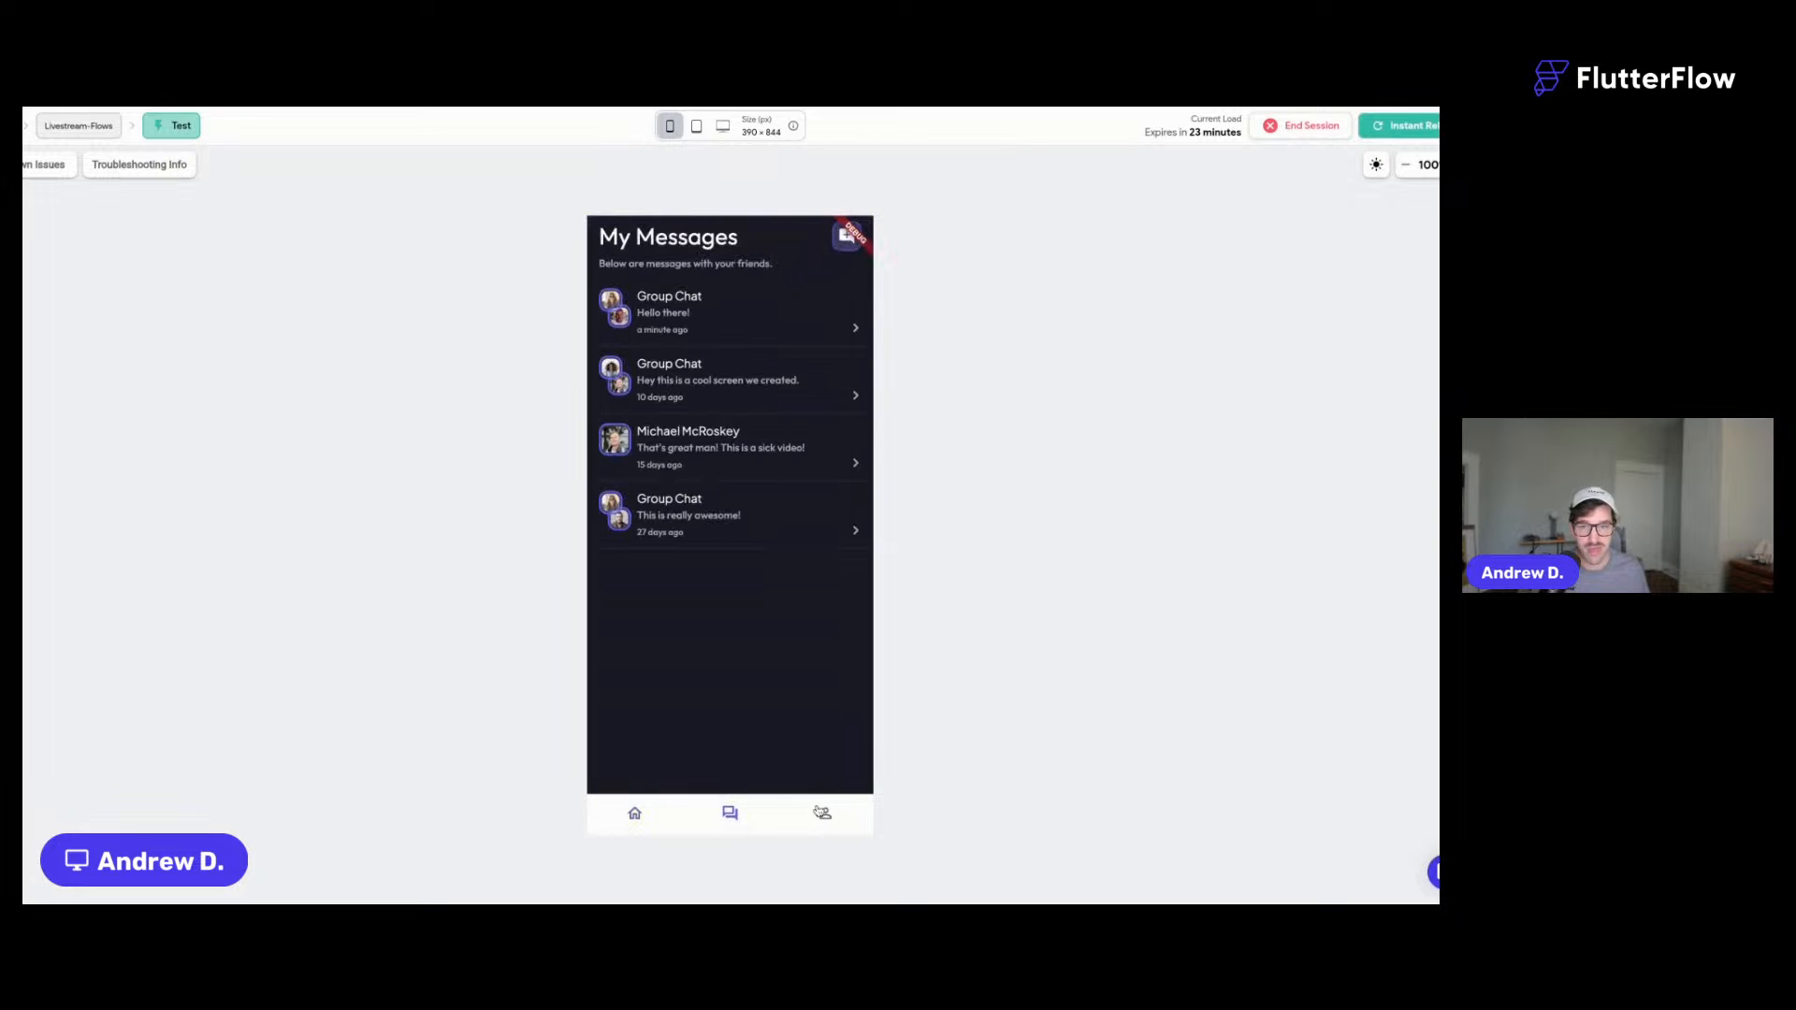
{"action": "left_click", "coordinate": [732, 328]}
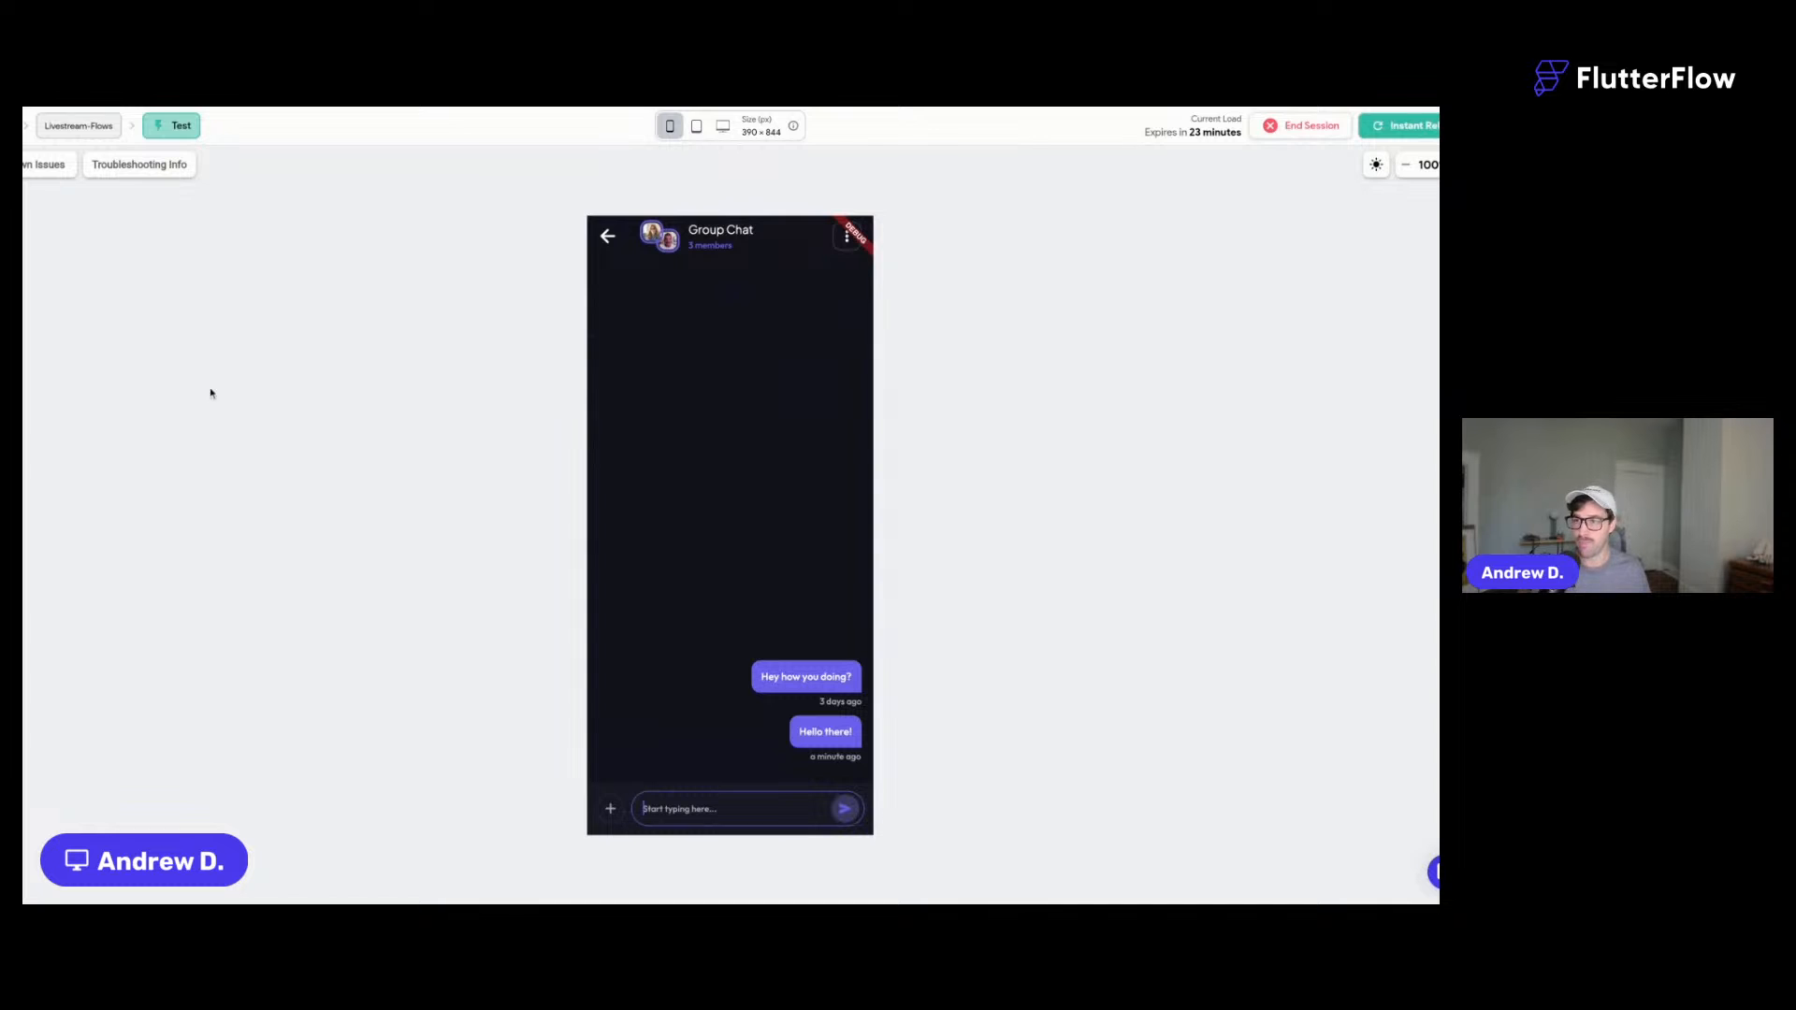
{"action": "left_click", "coordinate": [607, 235]}
{"action": "left_click", "coordinate": [709, 387]}
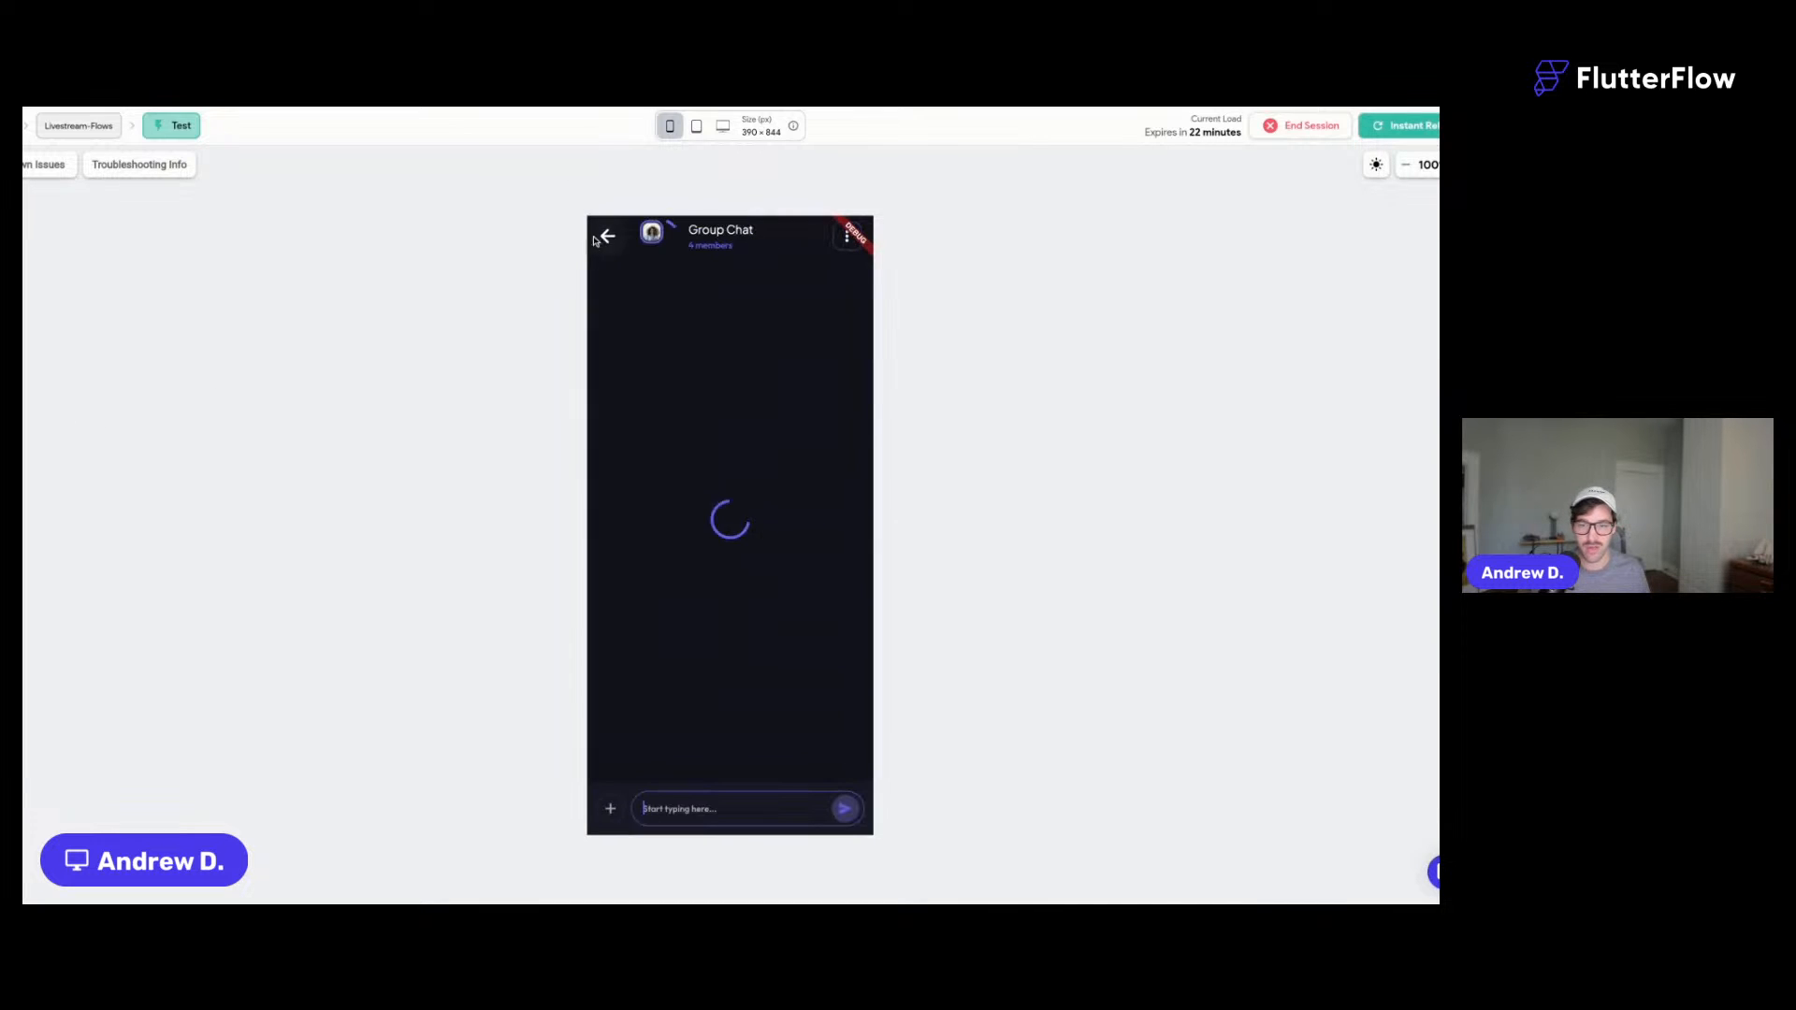
{"action": "scroll", "coordinate": [737, 603], "scroll_direction": "up", "scroll_amount": 2}
{"action": "scroll", "coordinate": [746, 696], "scroll_direction": "down", "scroll_amount": 2}
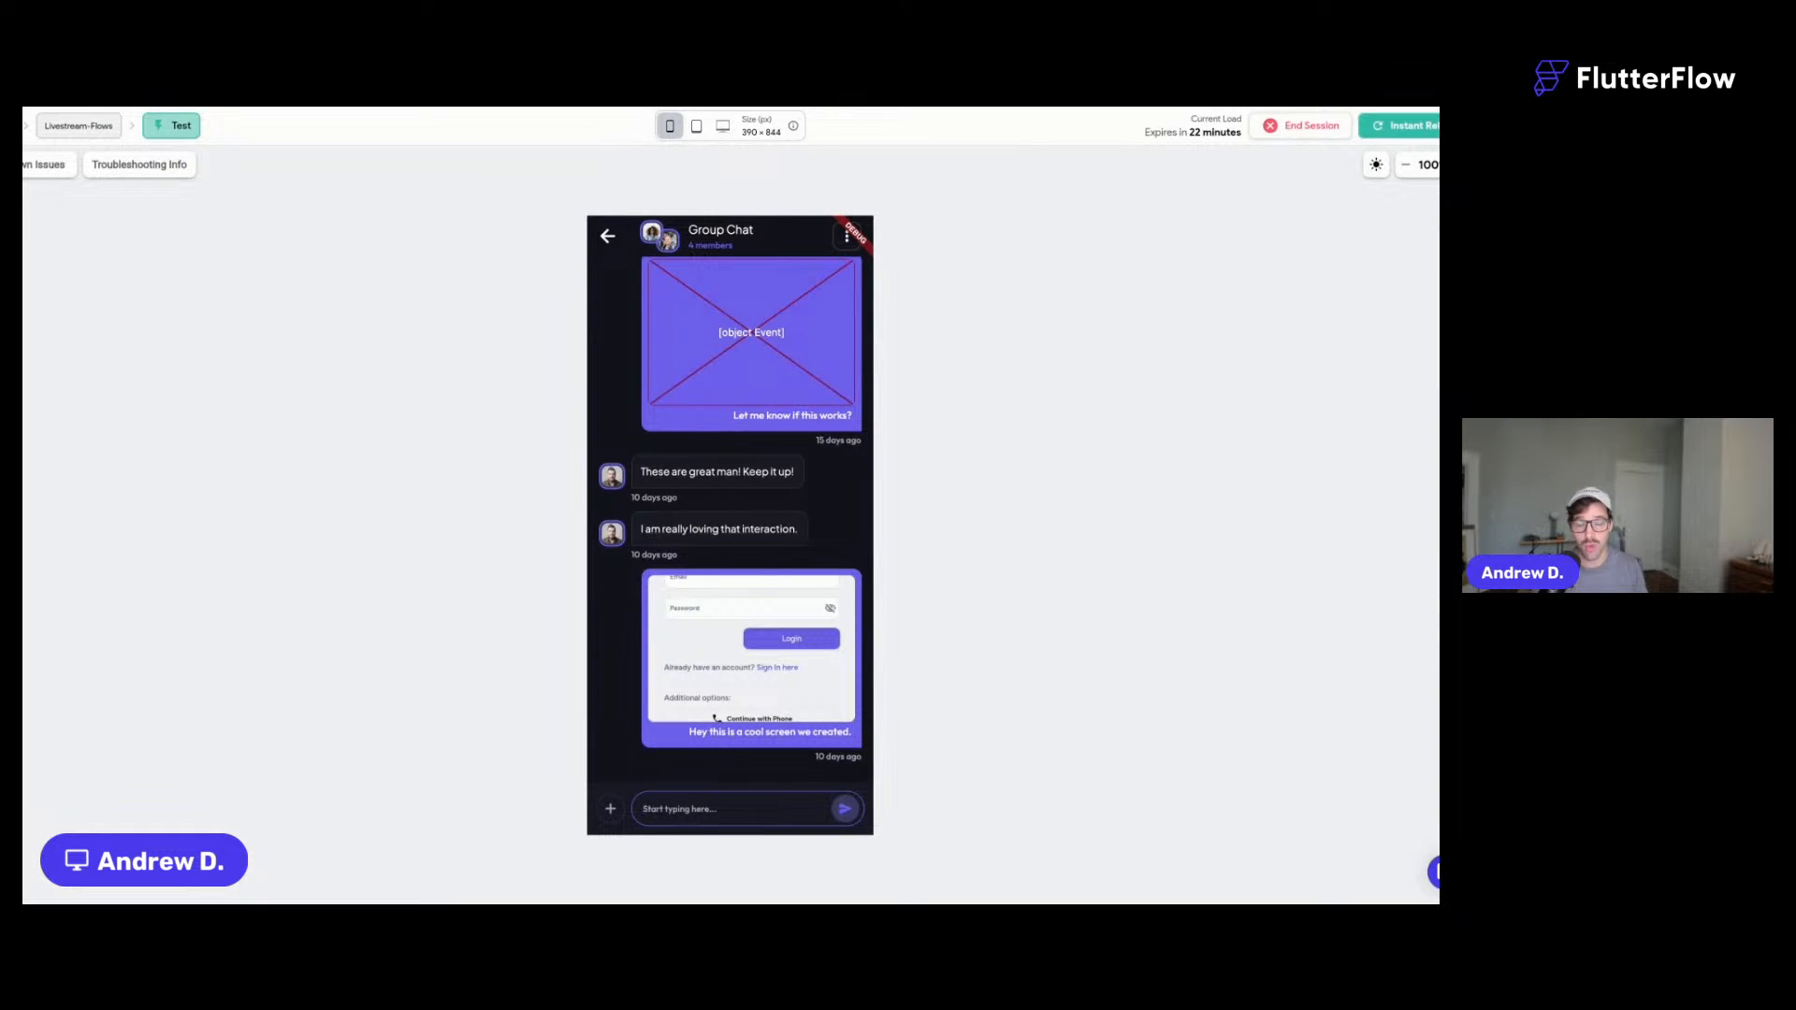
{"action": "type", "text": "hey"}
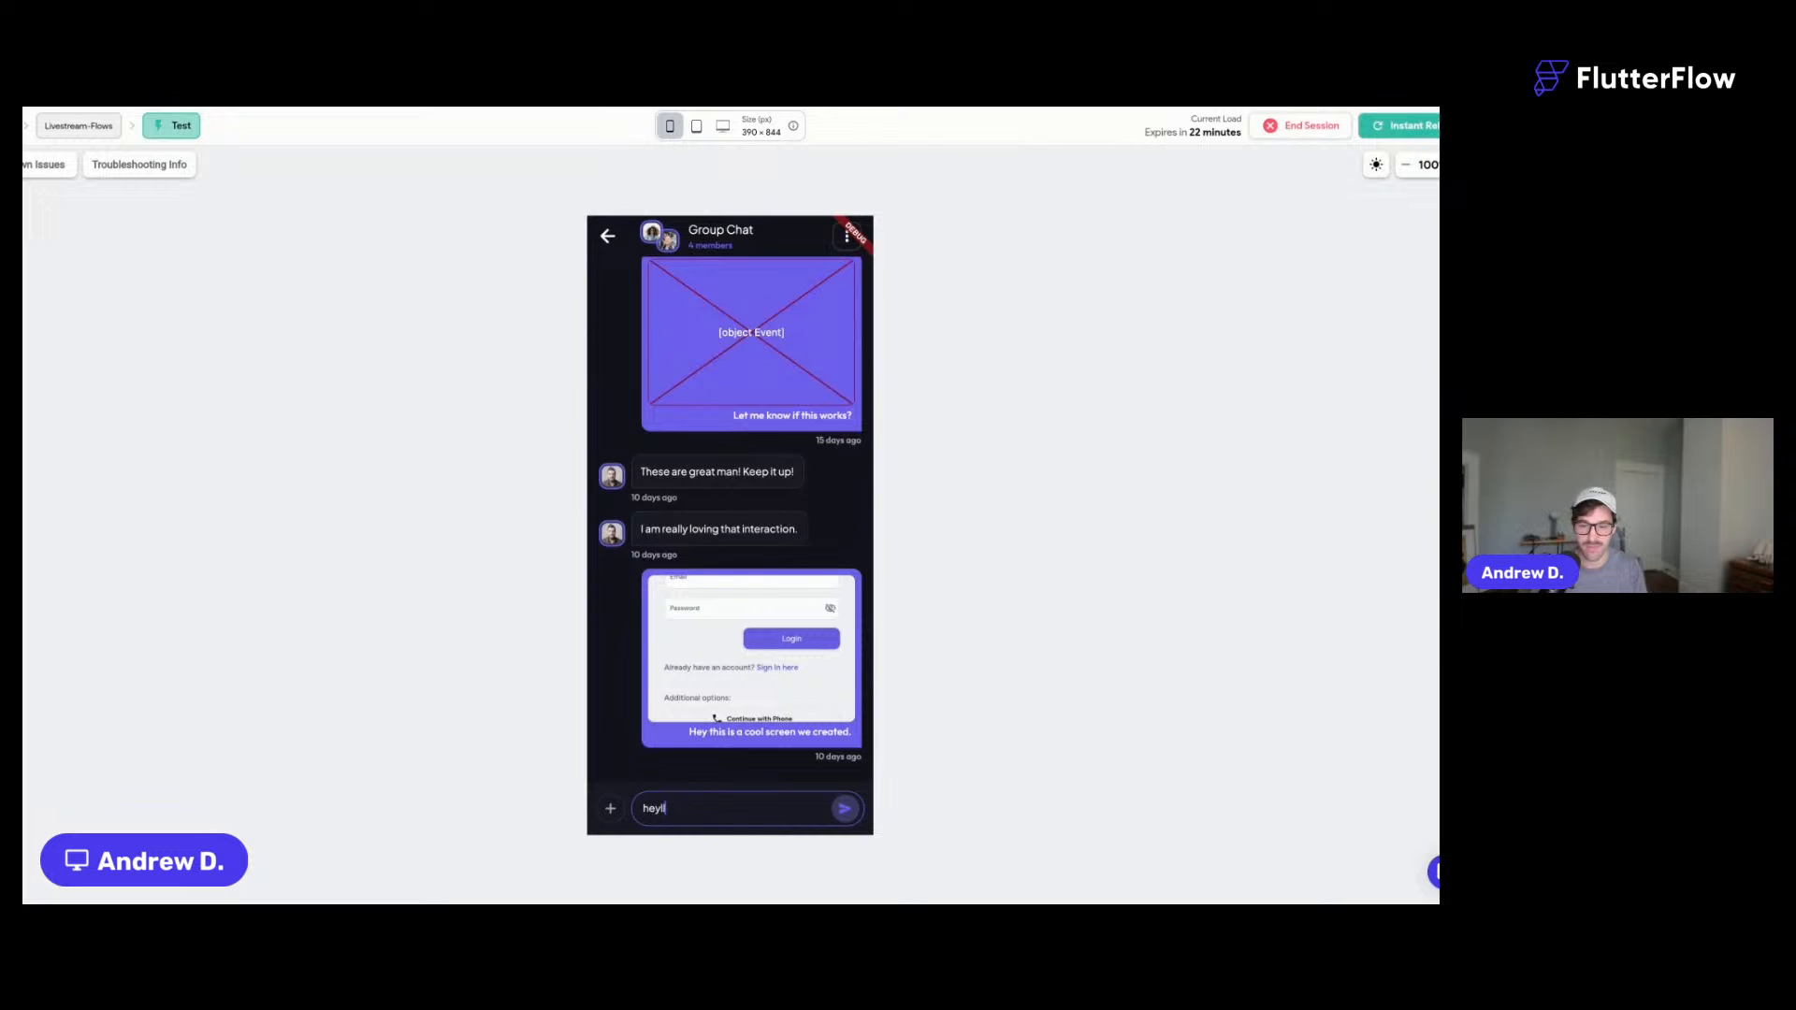
{"action": "type", "text": " i hopwe this works!"}
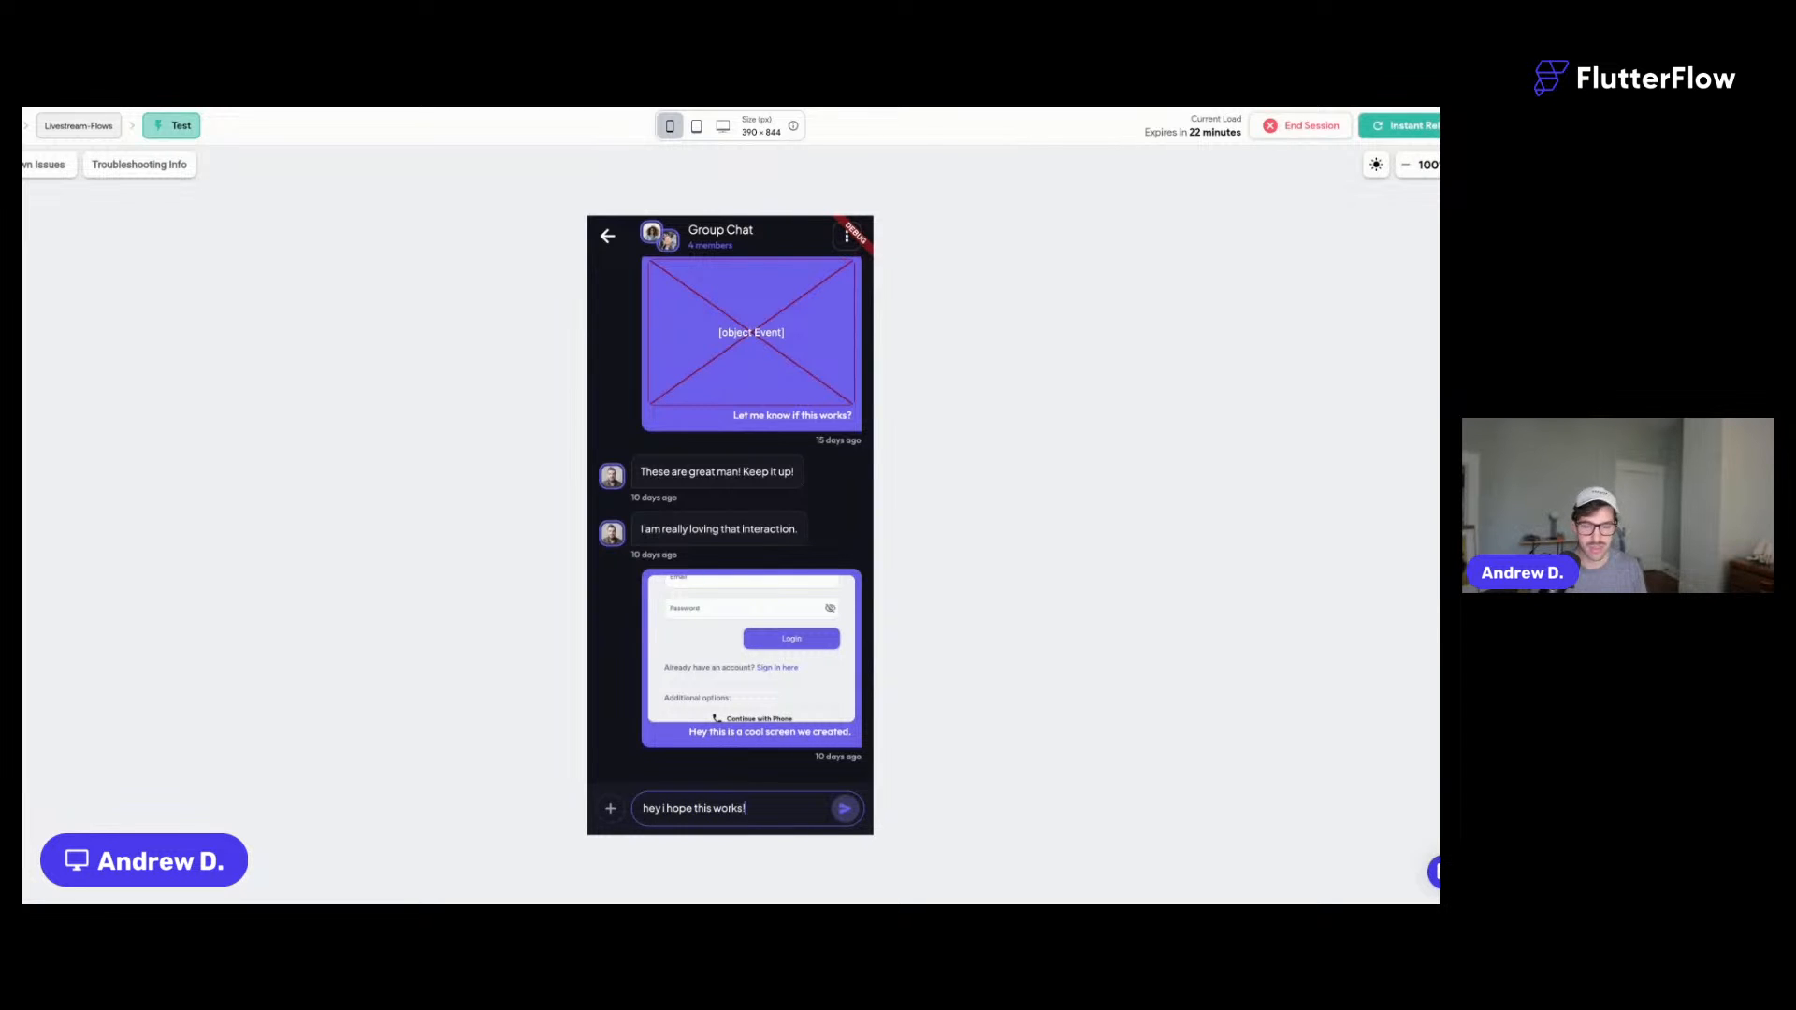
{"action": "left_click", "coordinate": [843, 808]}
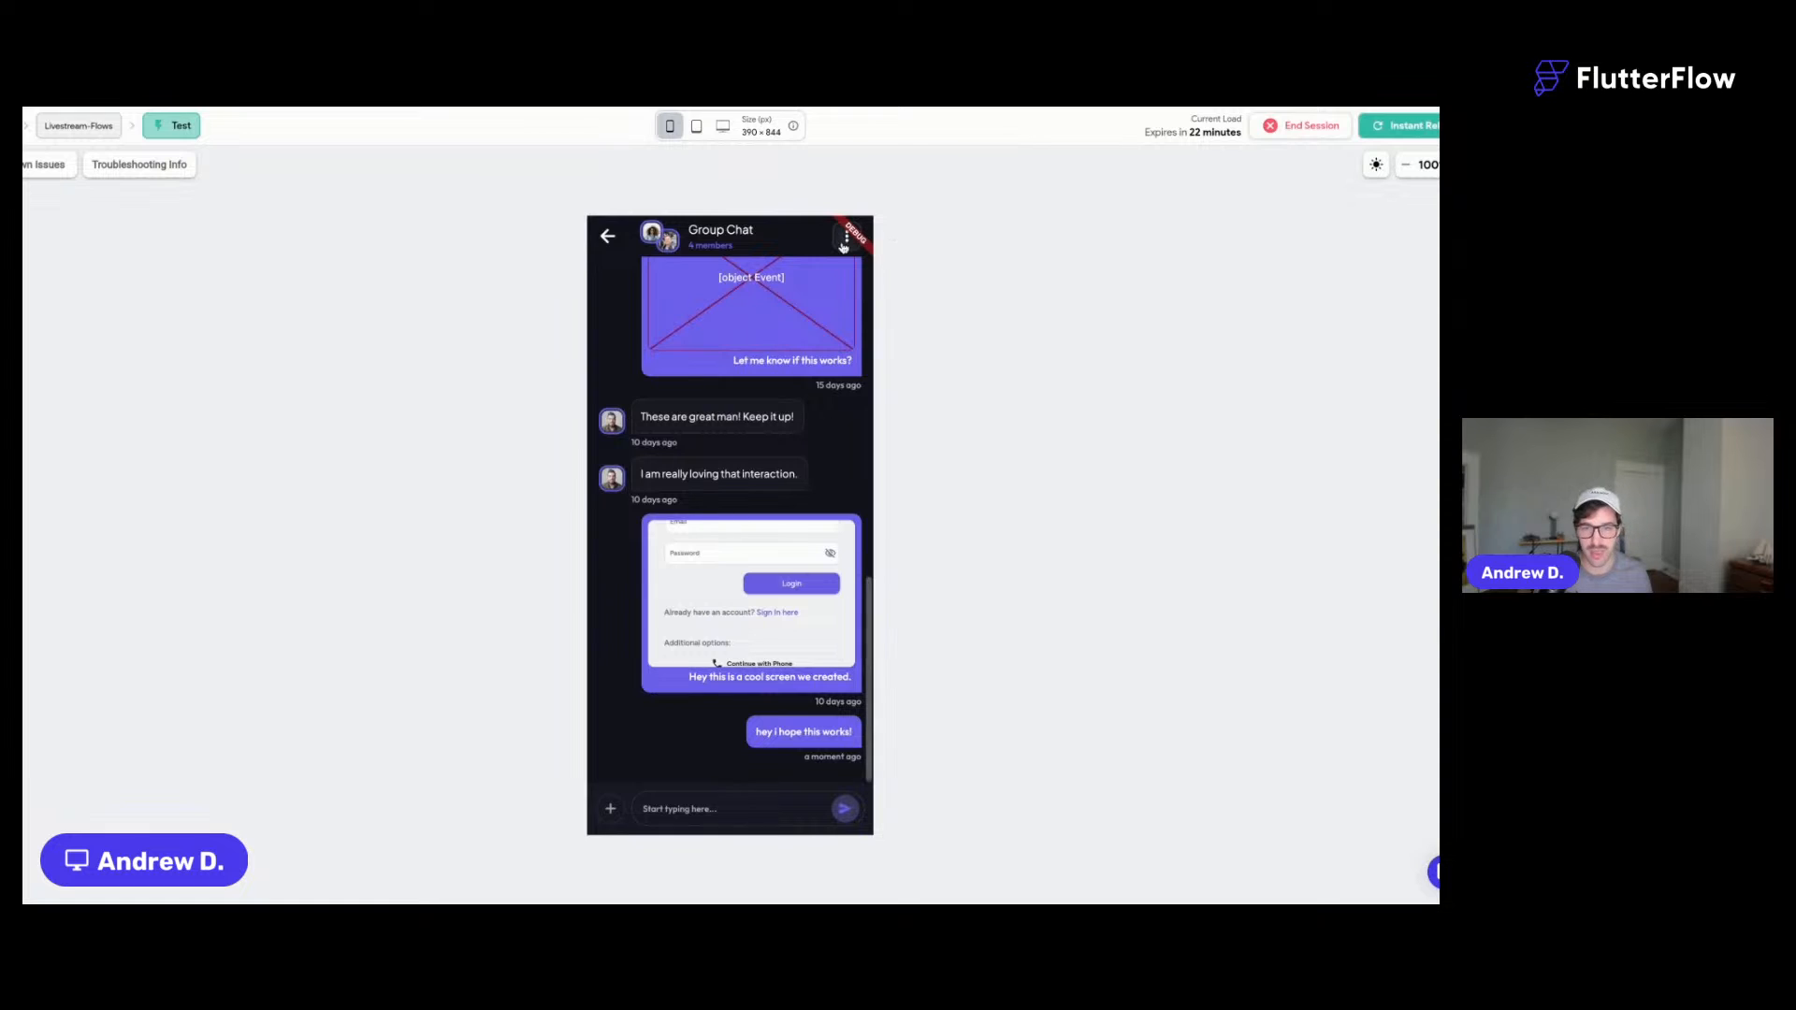
- Uncheck one invitee in Invite Users and add to chat, leaving 3 members, then return to Messages
{"action": "left_click", "coordinate": [844, 242]}
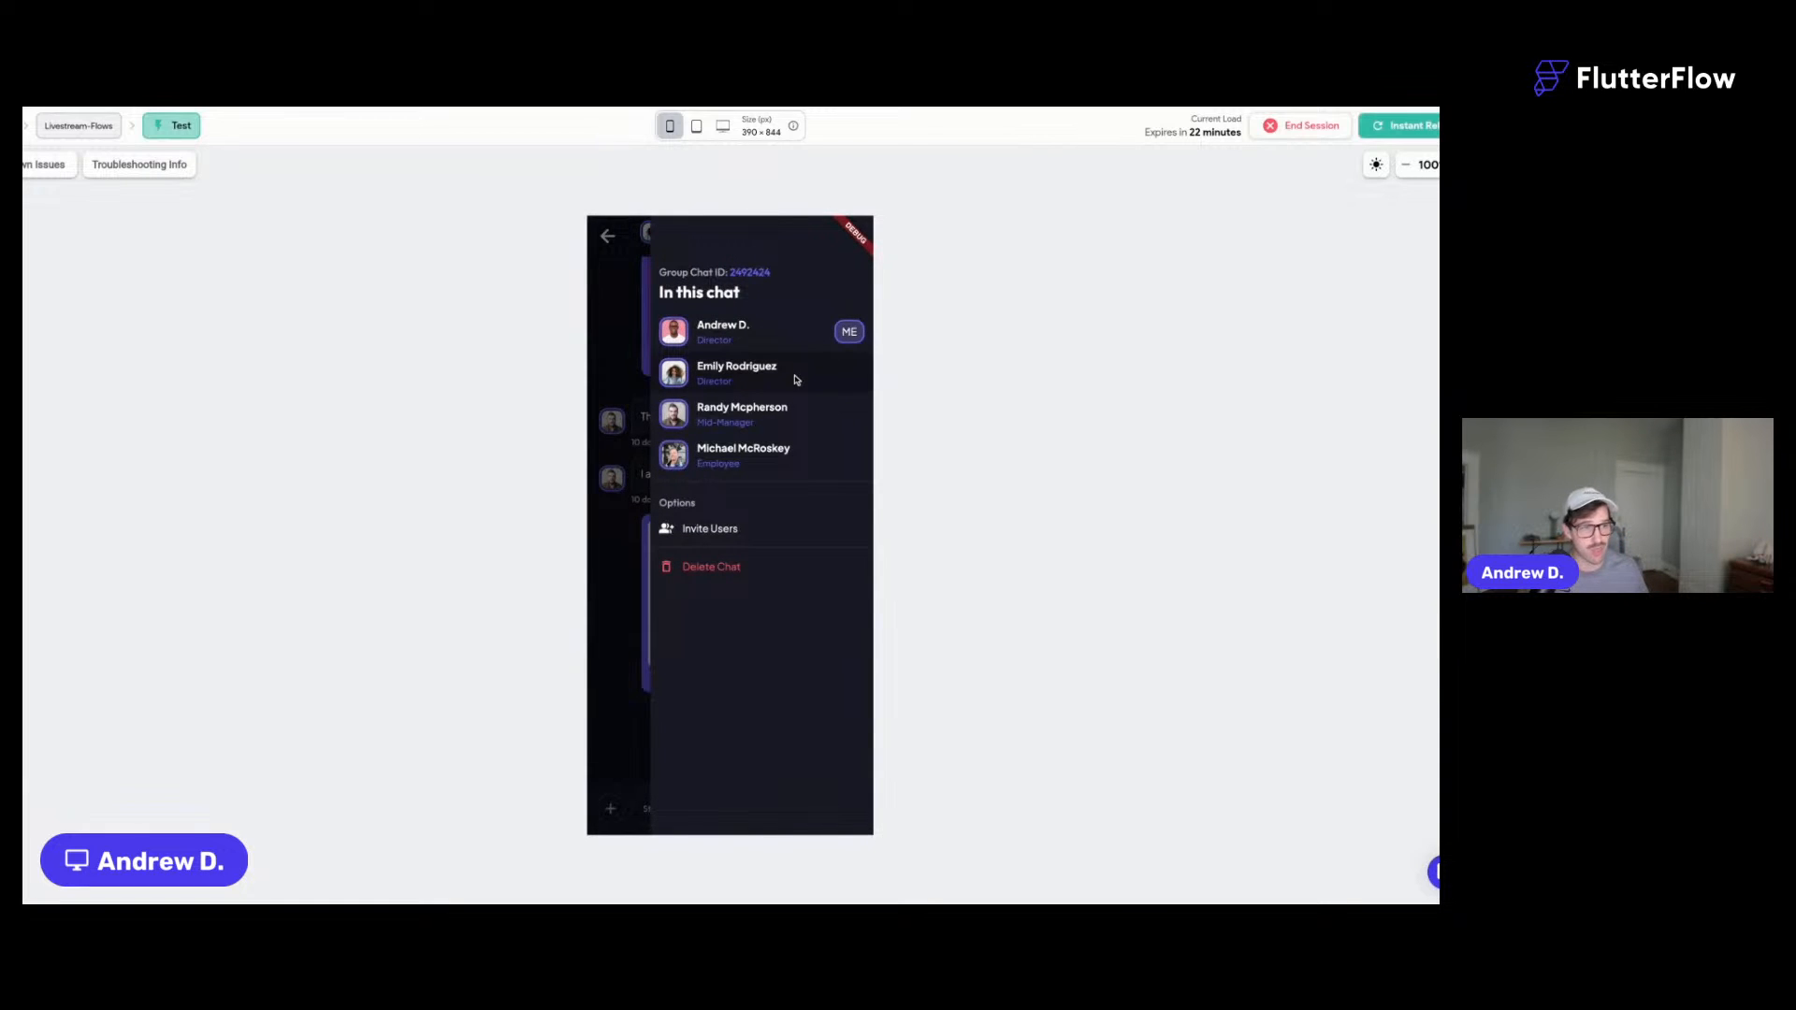
{"action": "left_click", "coordinate": [730, 529]}
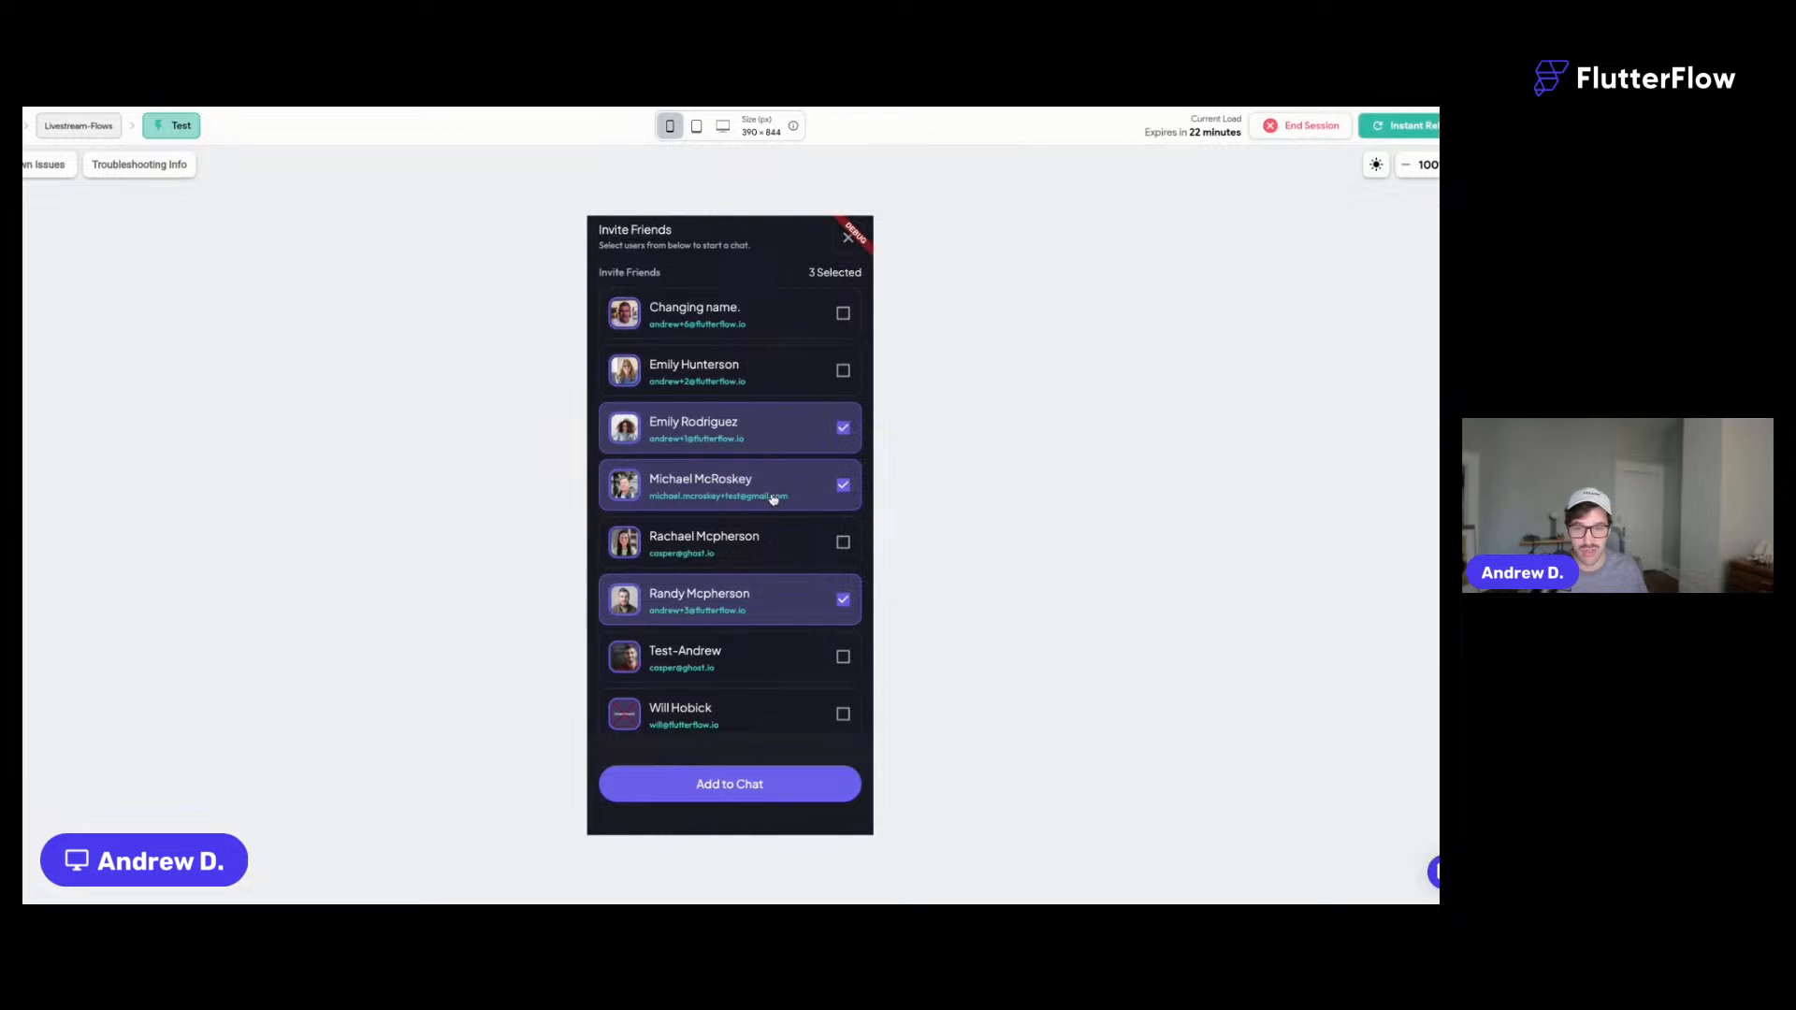
{"action": "scroll", "coordinate": [772, 500], "scroll_direction": "down", "scroll_amount": 1}
{"action": "left_click", "coordinate": [737, 578]}
{"action": "scroll", "coordinate": [795, 370], "scroll_direction": "up", "scroll_amount": 1}
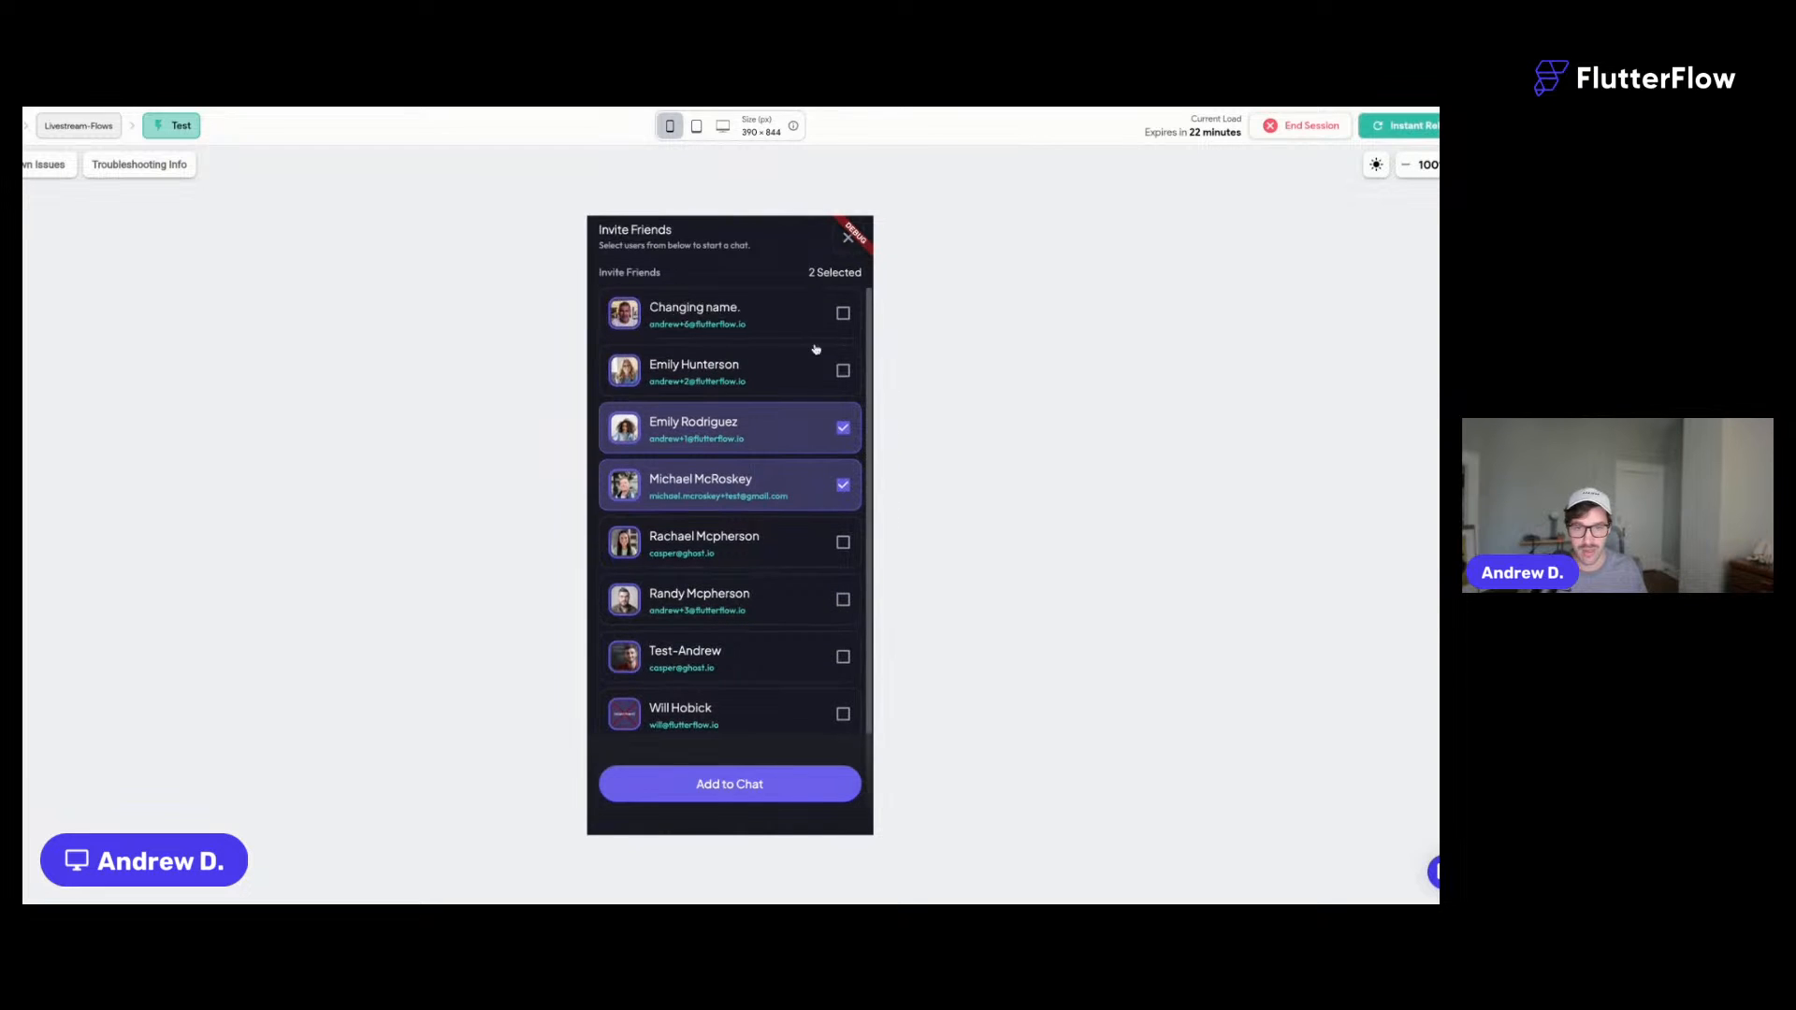
{"action": "left_click", "coordinate": [729, 790]}
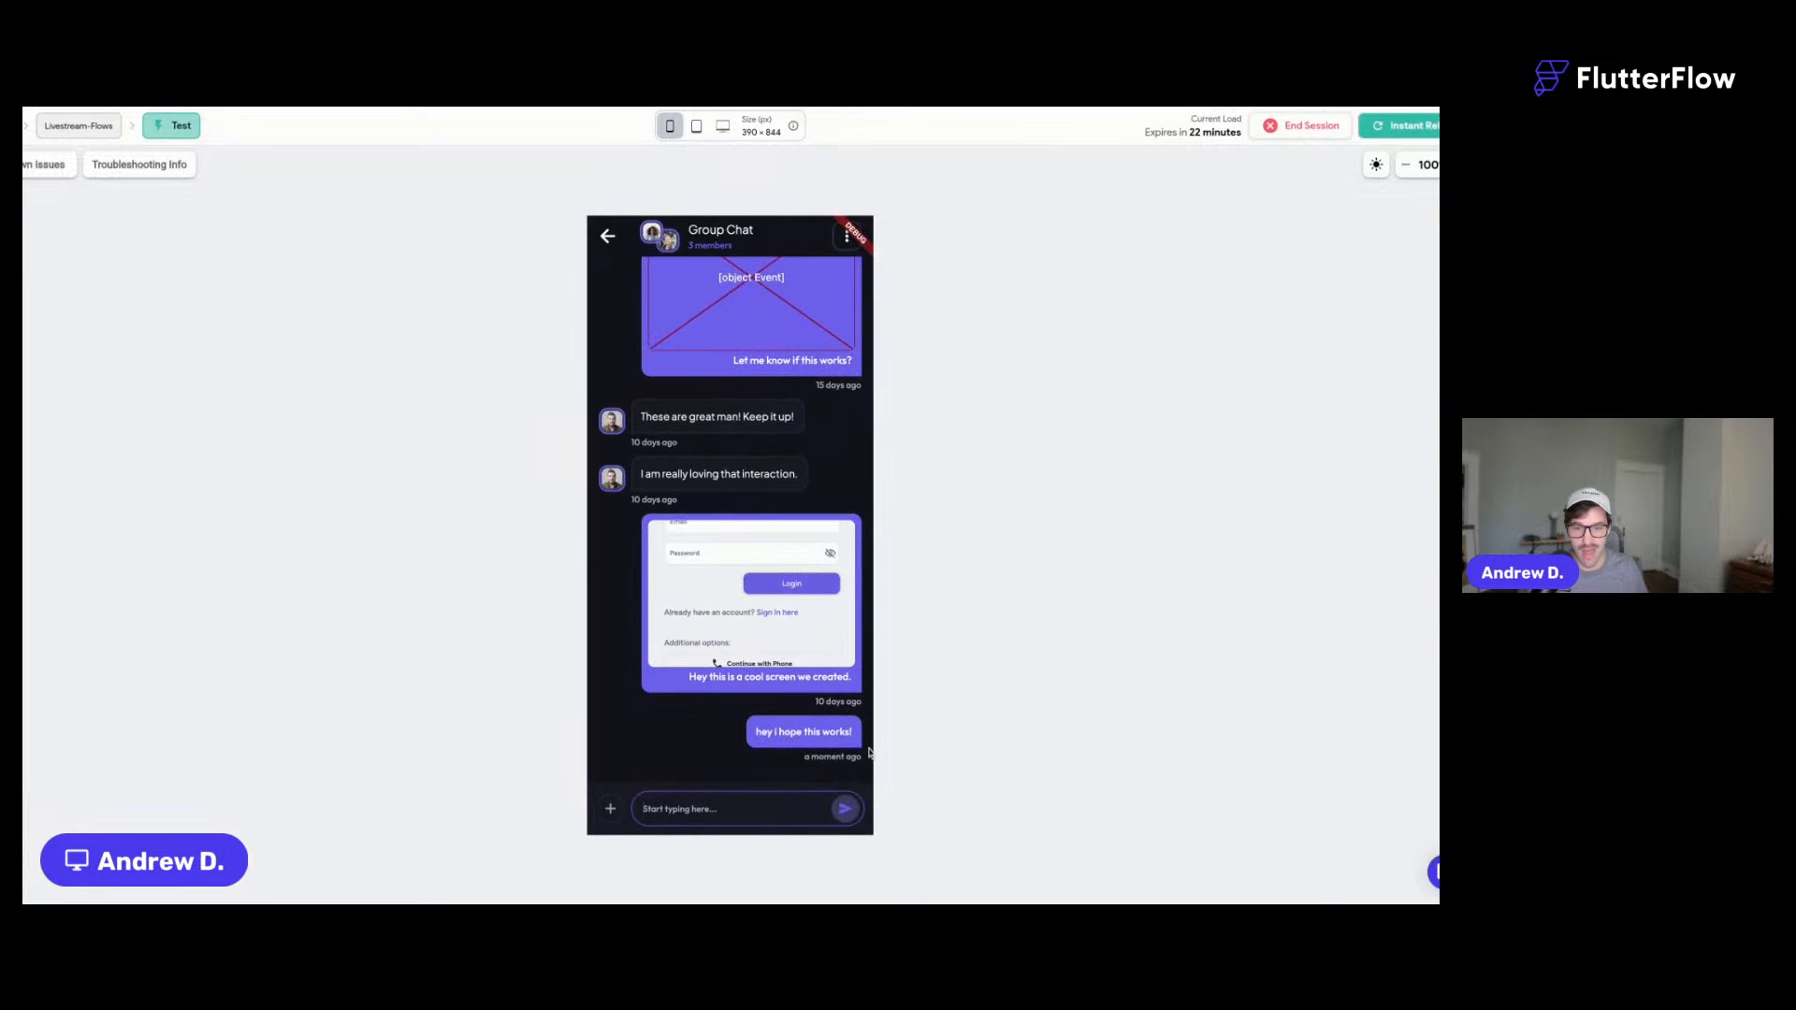
{"action": "left_click", "coordinate": [844, 240]}
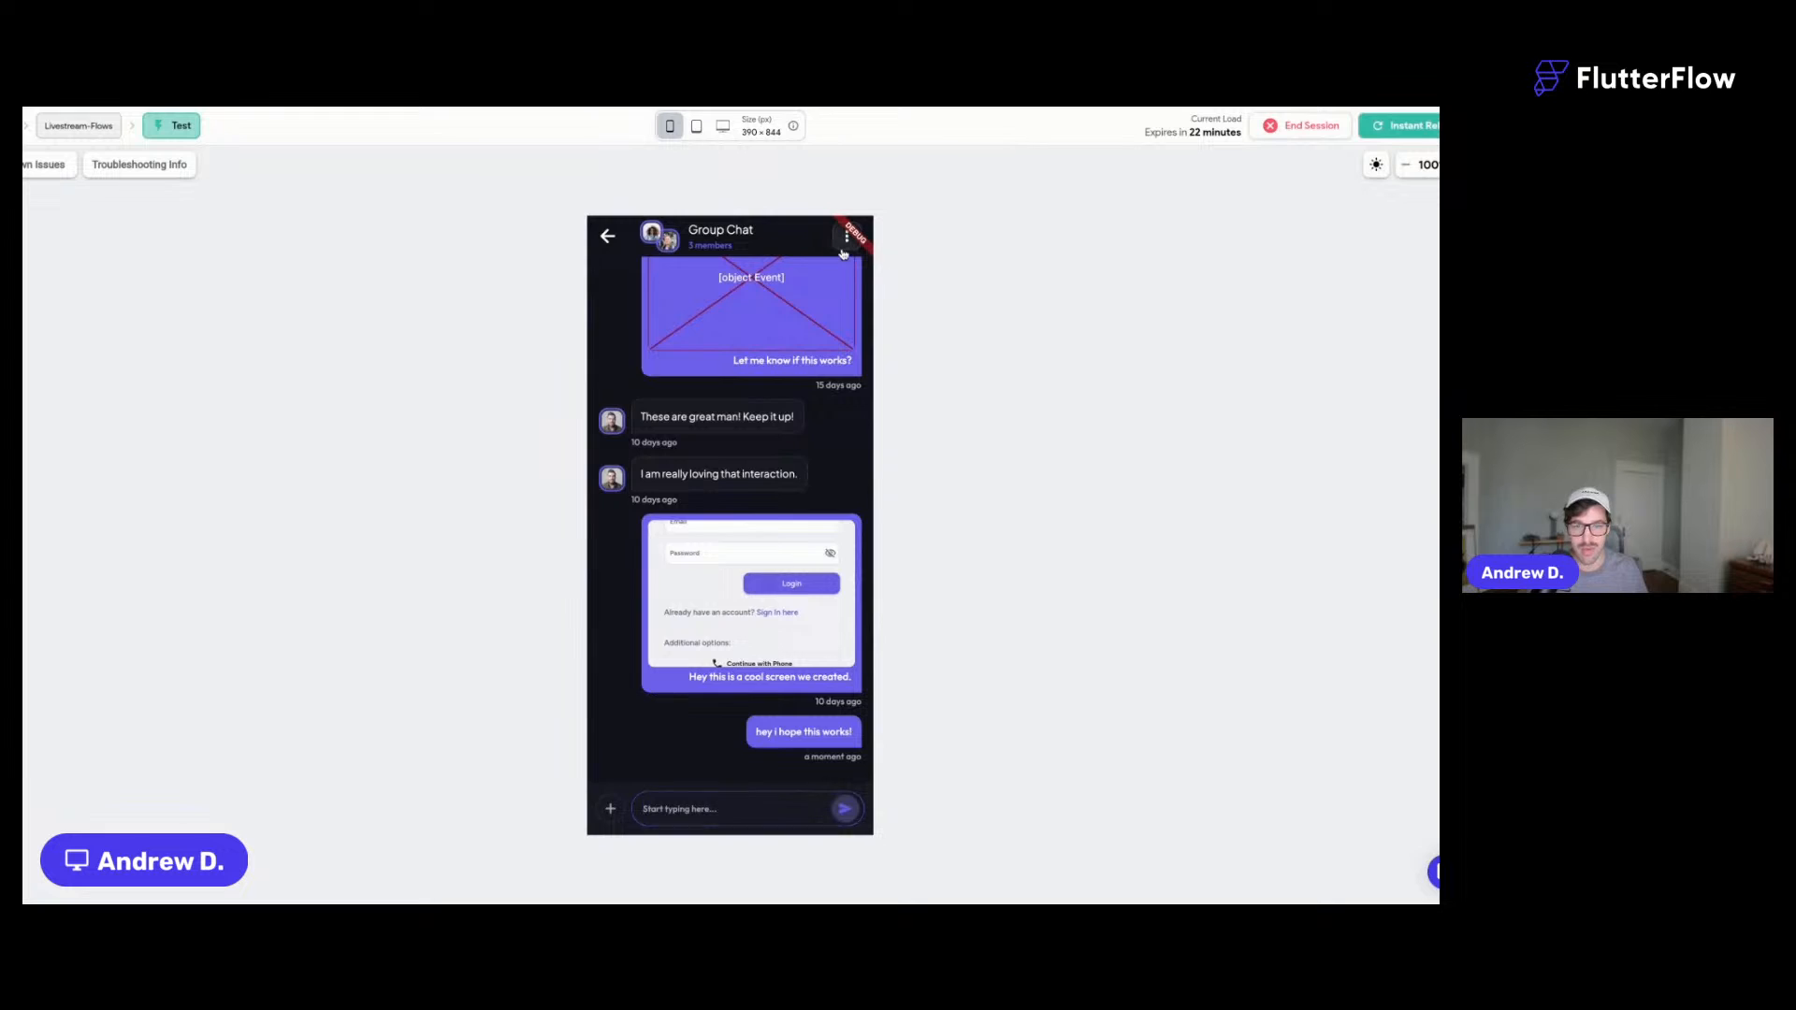
{"action": "left_click", "coordinate": [618, 254]}
{"action": "left_click", "coordinate": [609, 239]}
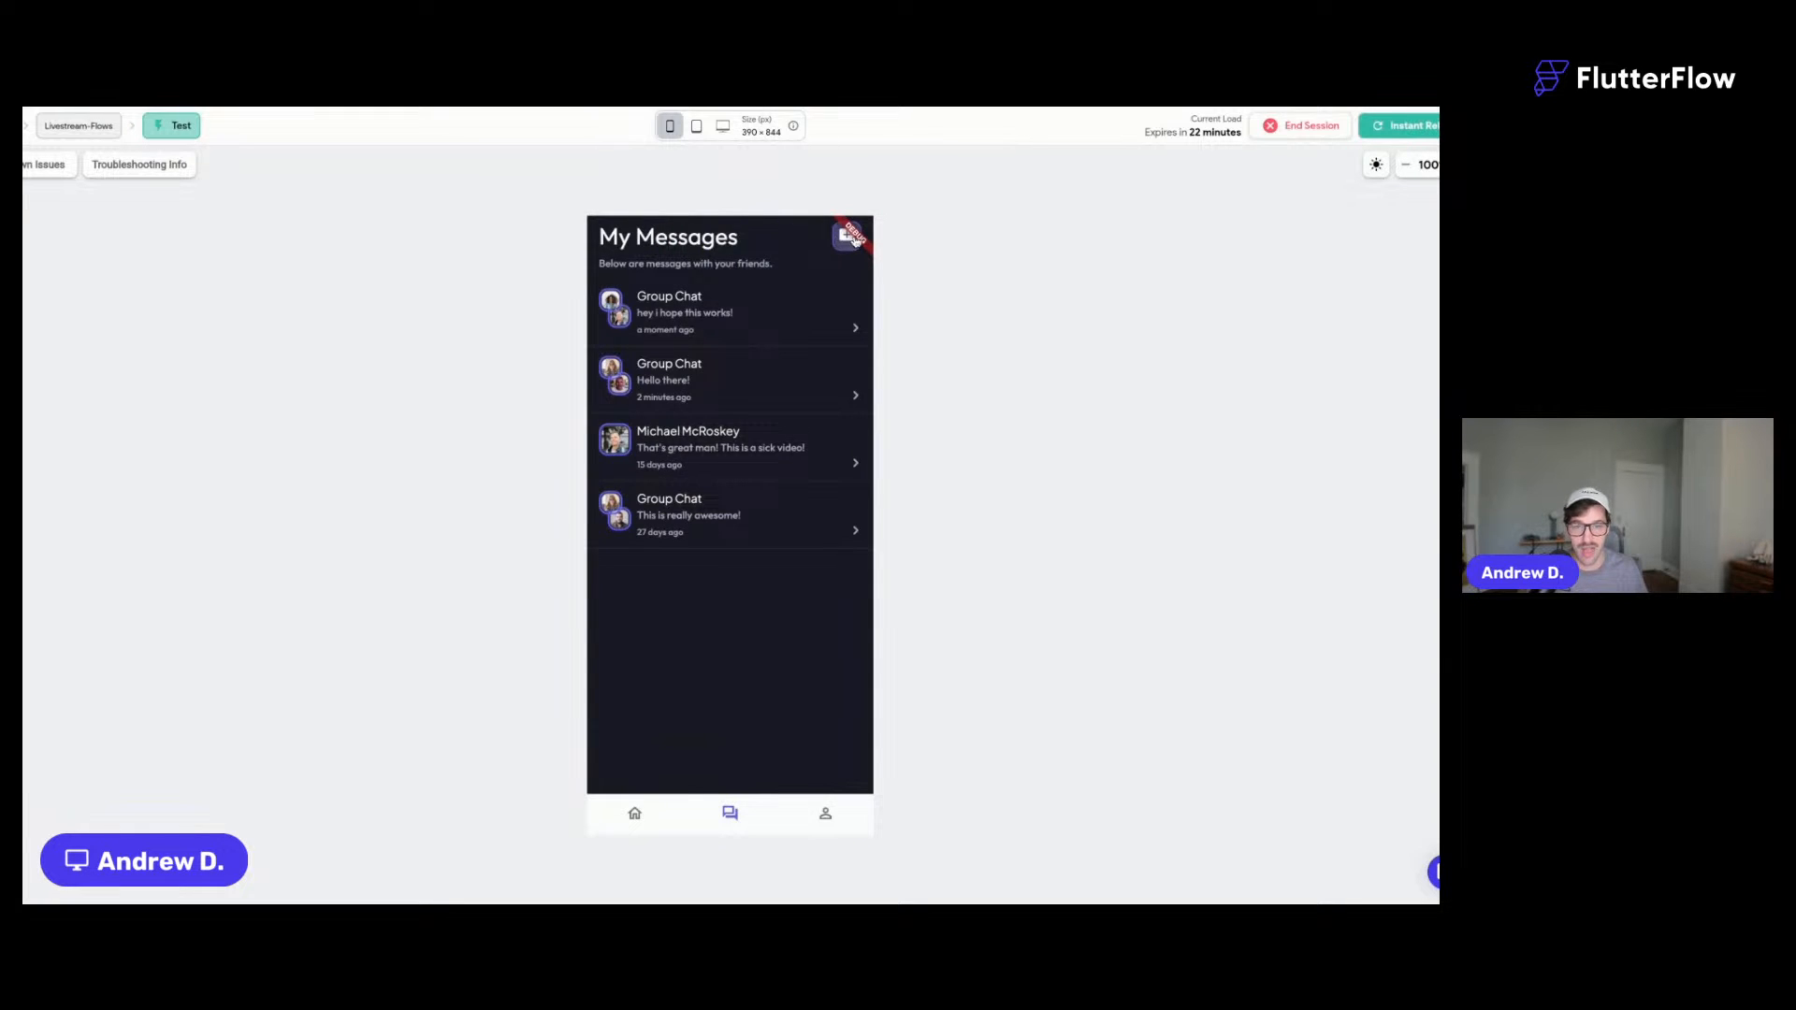
{"action": "left_click", "coordinate": [832, 233]}
{"action": "left_click", "coordinate": [755, 311]}
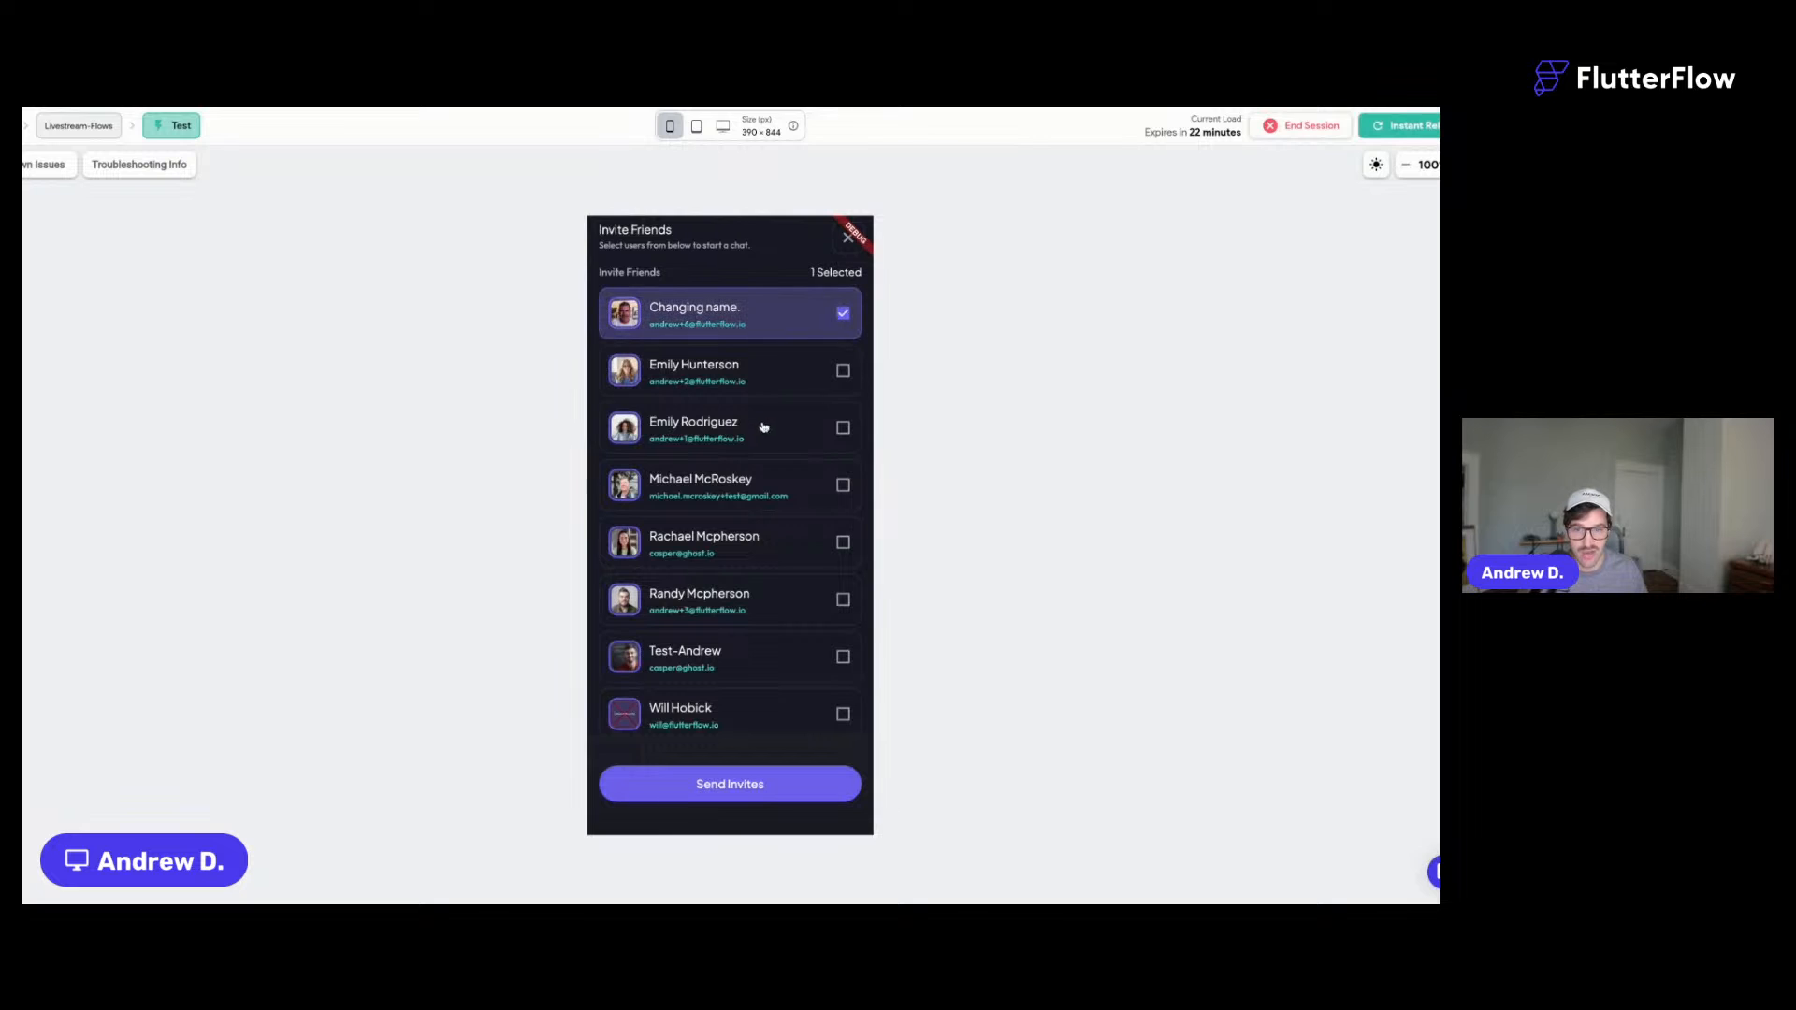
{"action": "left_click", "coordinate": [763, 426]}
{"action": "left_click", "coordinate": [777, 506]}
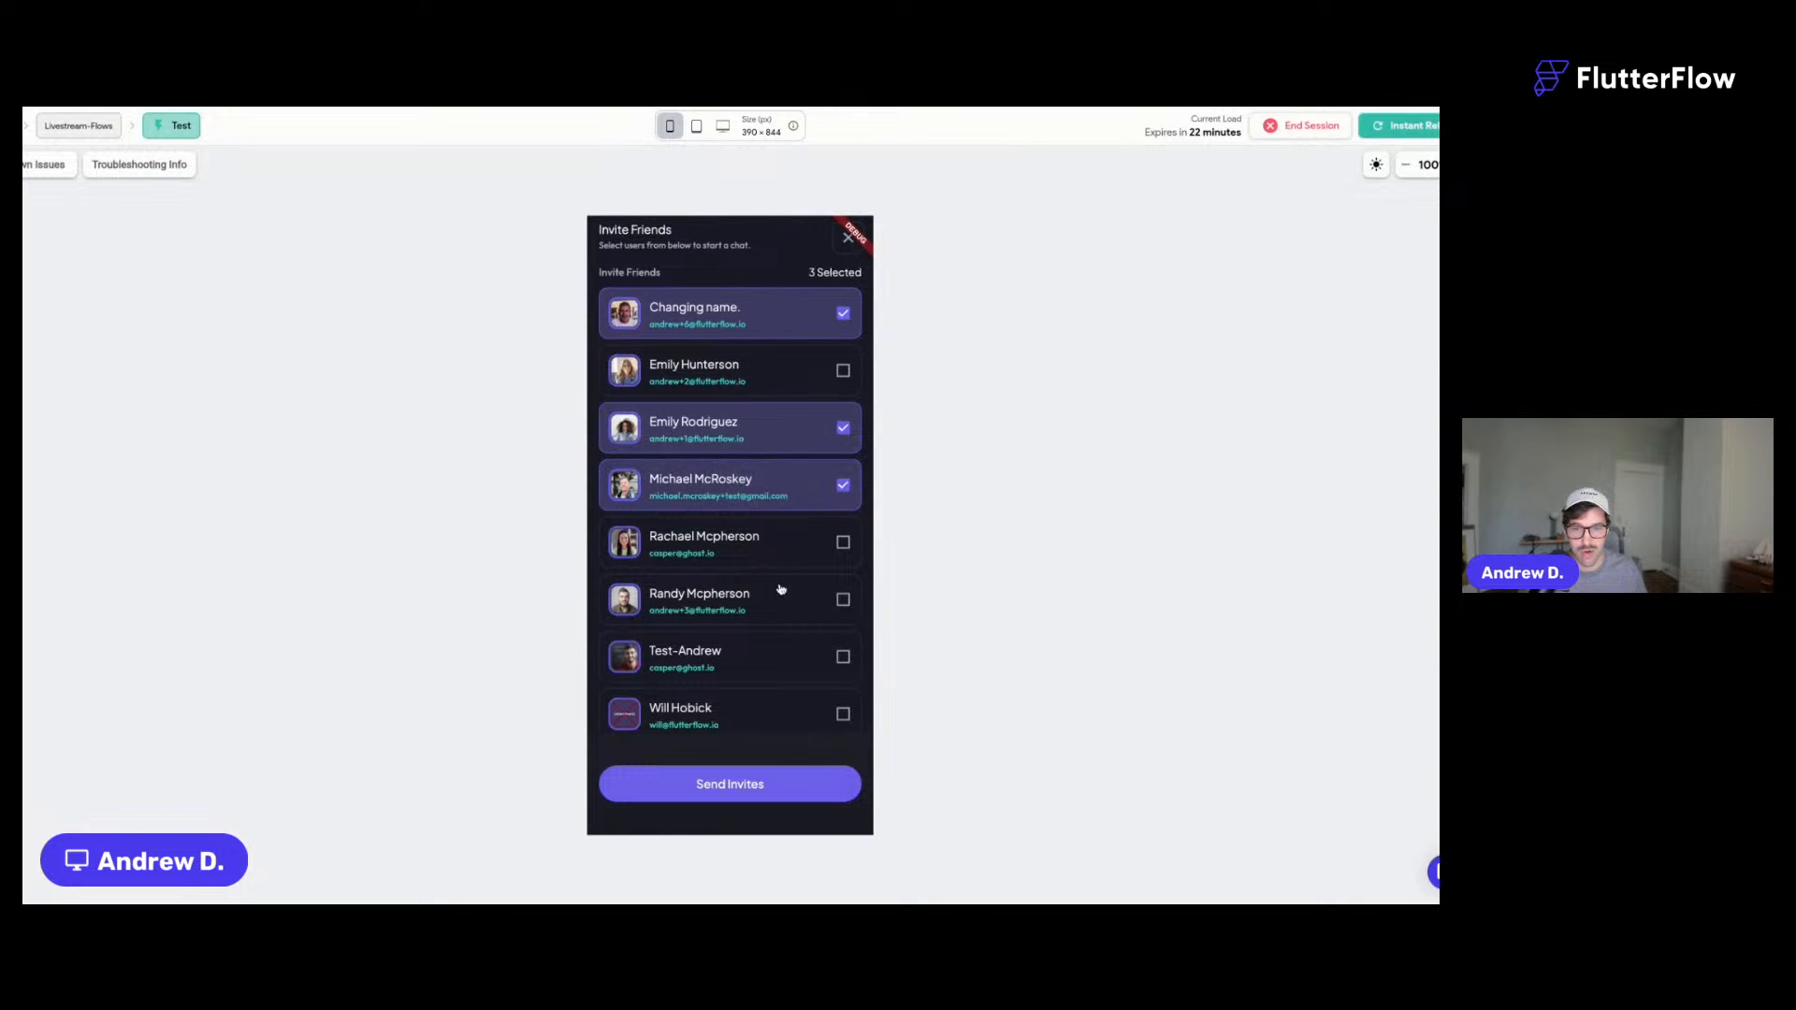
{"action": "left_click", "coordinate": [779, 598]}
{"action": "left_click", "coordinate": [786, 557]}
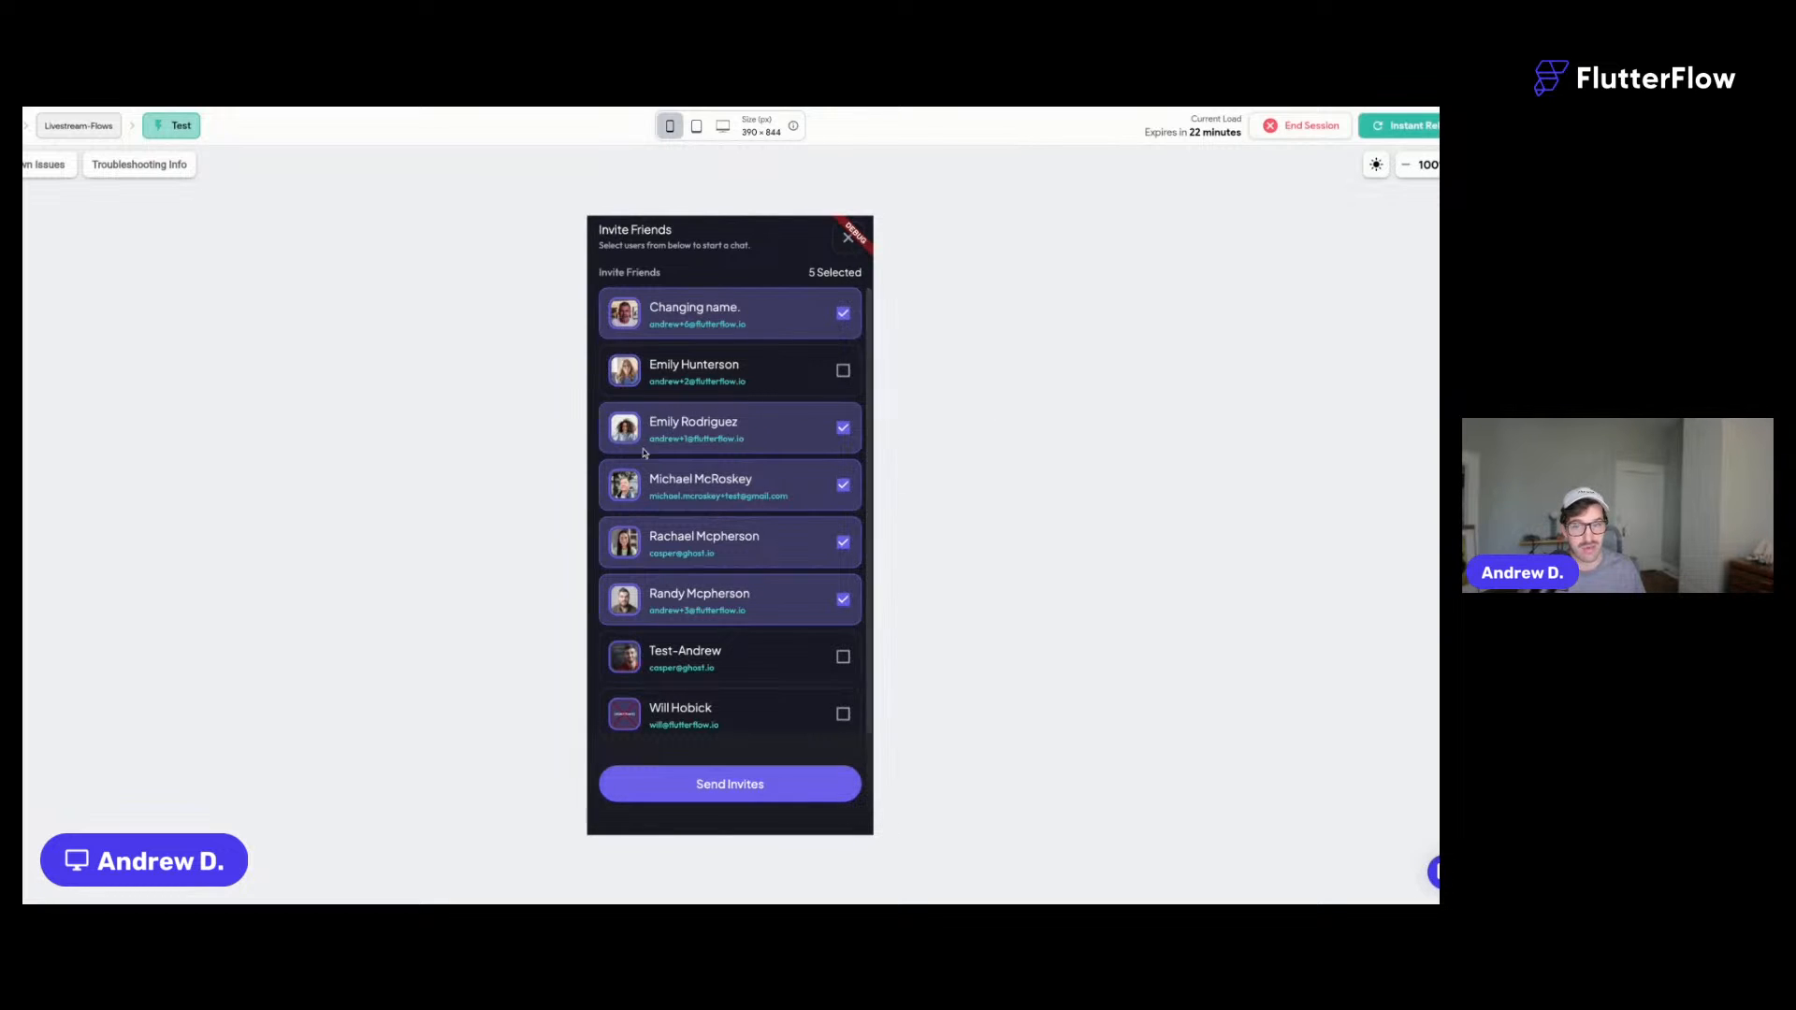
{"action": "left_click", "coordinate": [697, 539]}
{"action": "left_click", "coordinate": [699, 603]}
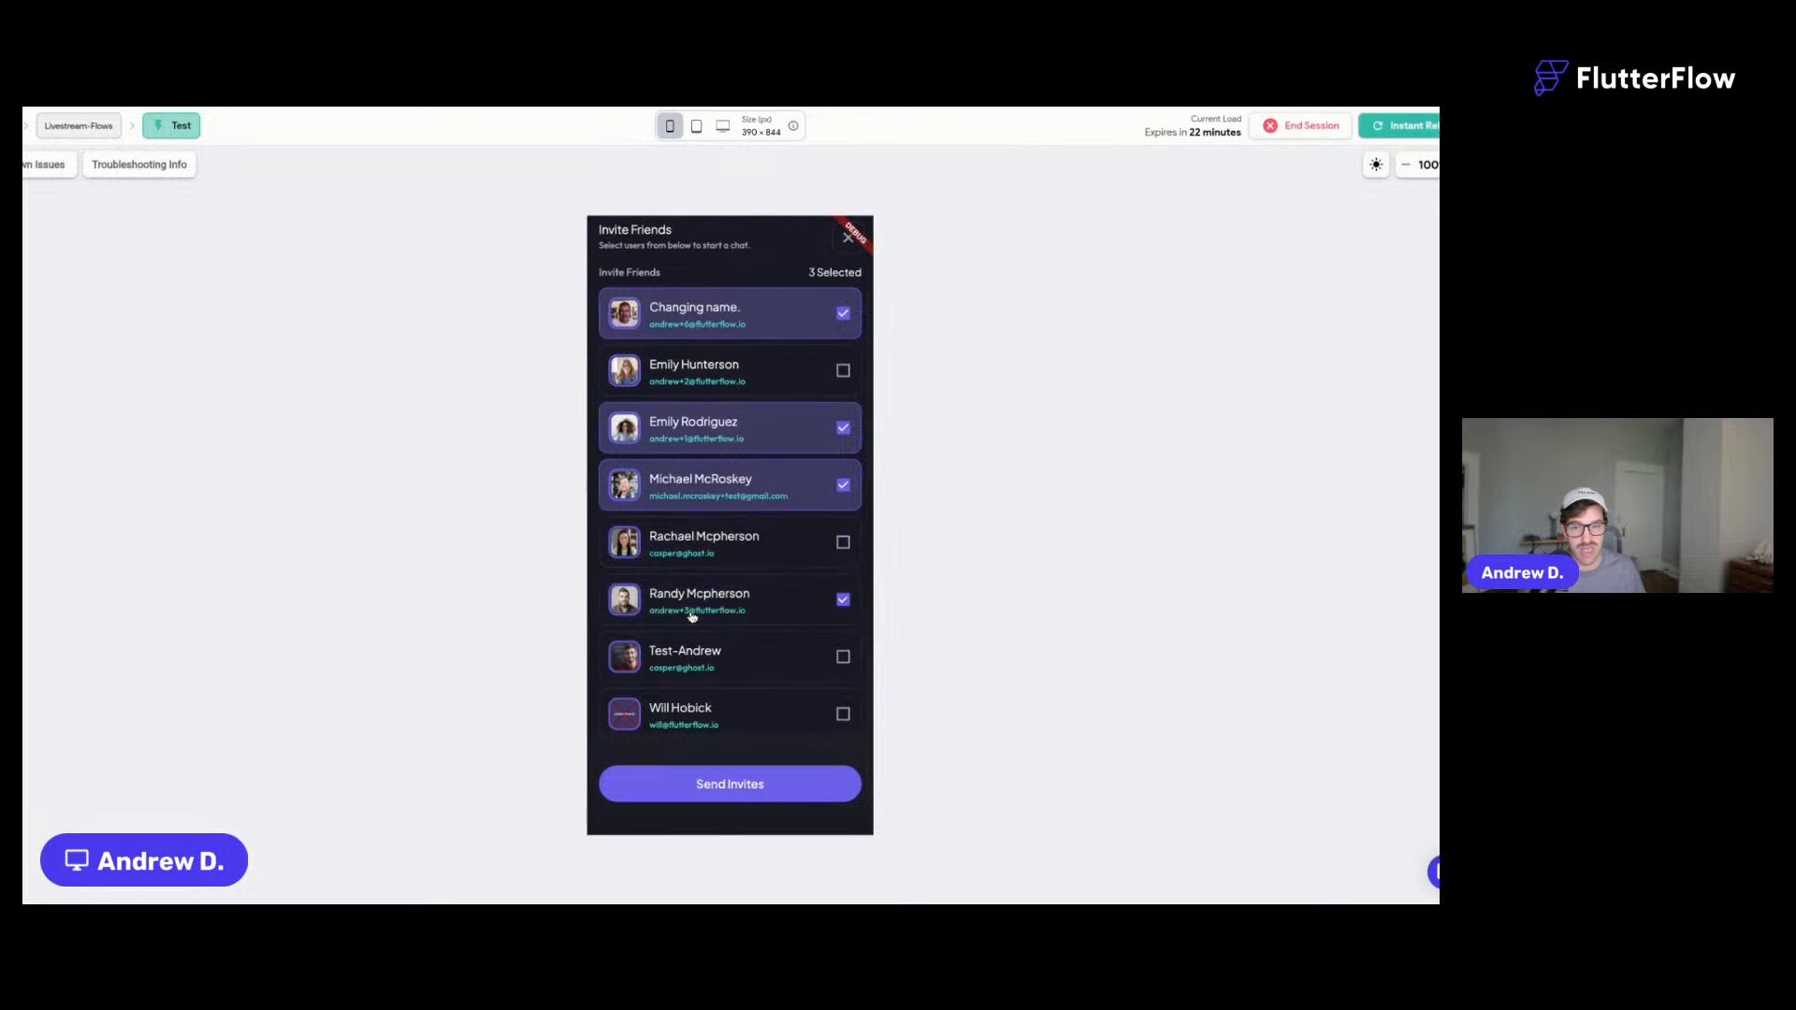
{"action": "left_click", "coordinate": [711, 496]}
{"action": "left_click", "coordinate": [711, 422]}
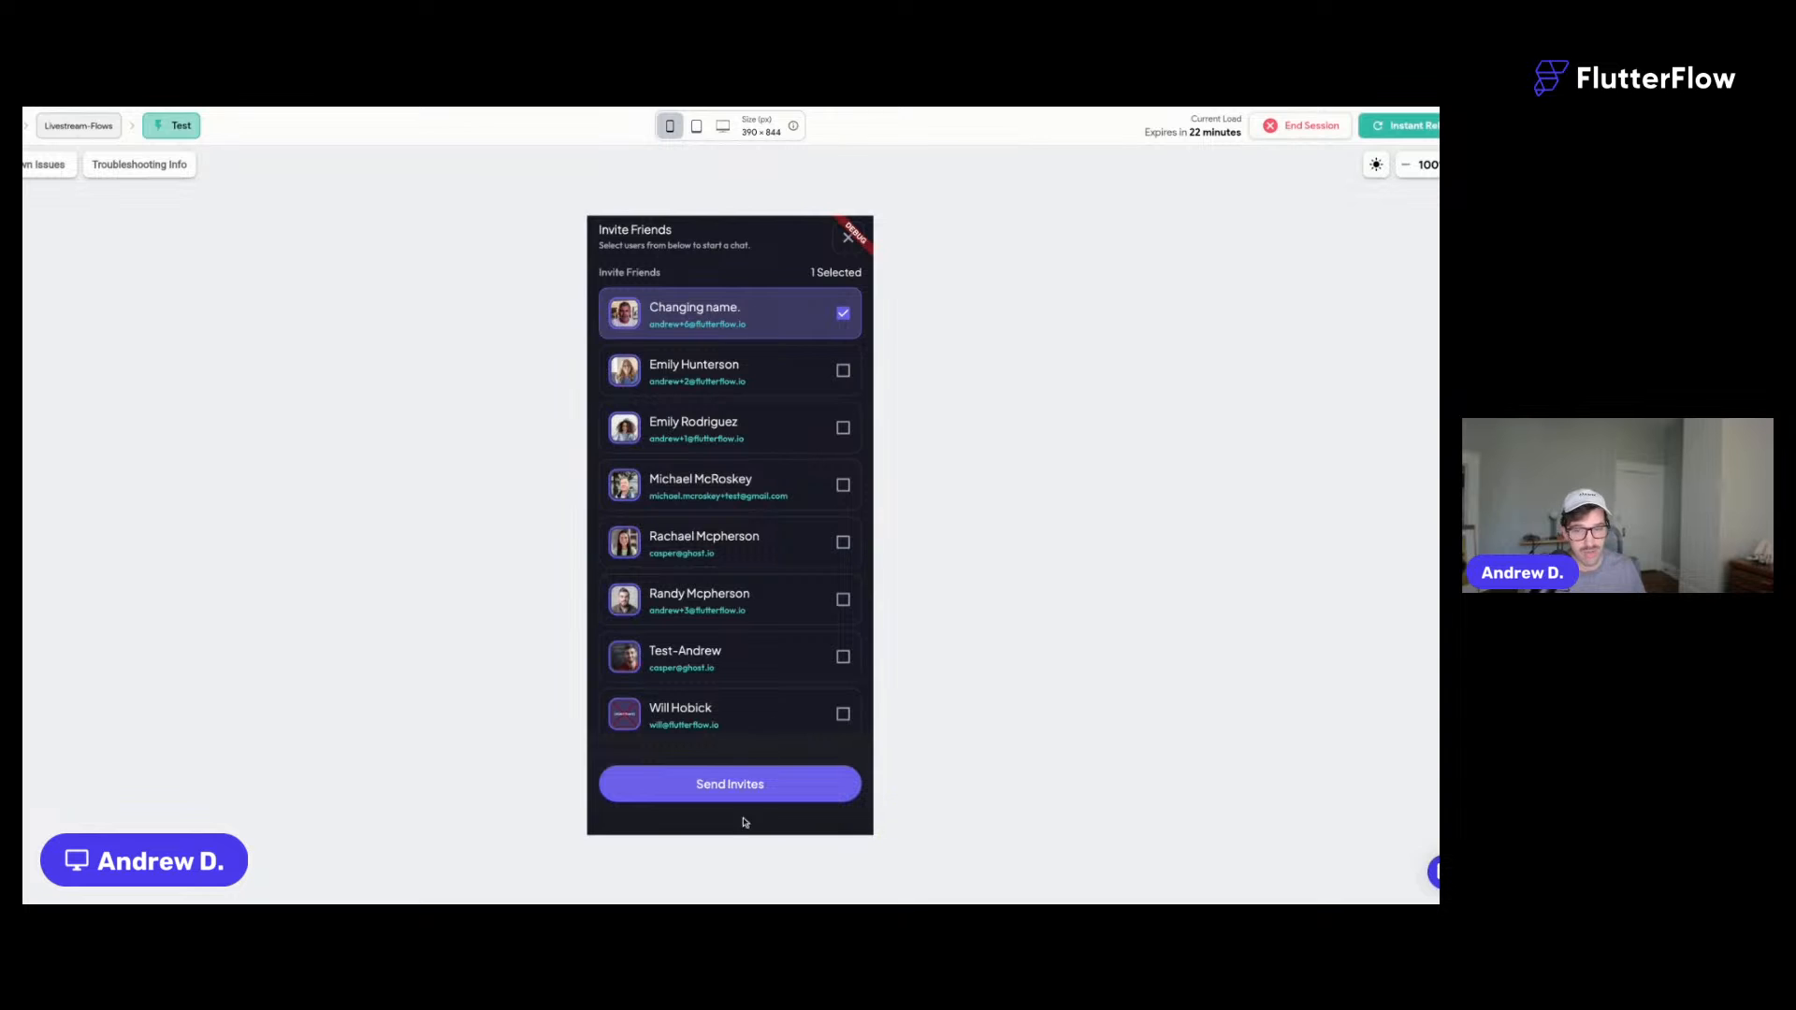
{"action": "left_click", "coordinate": [846, 245]}
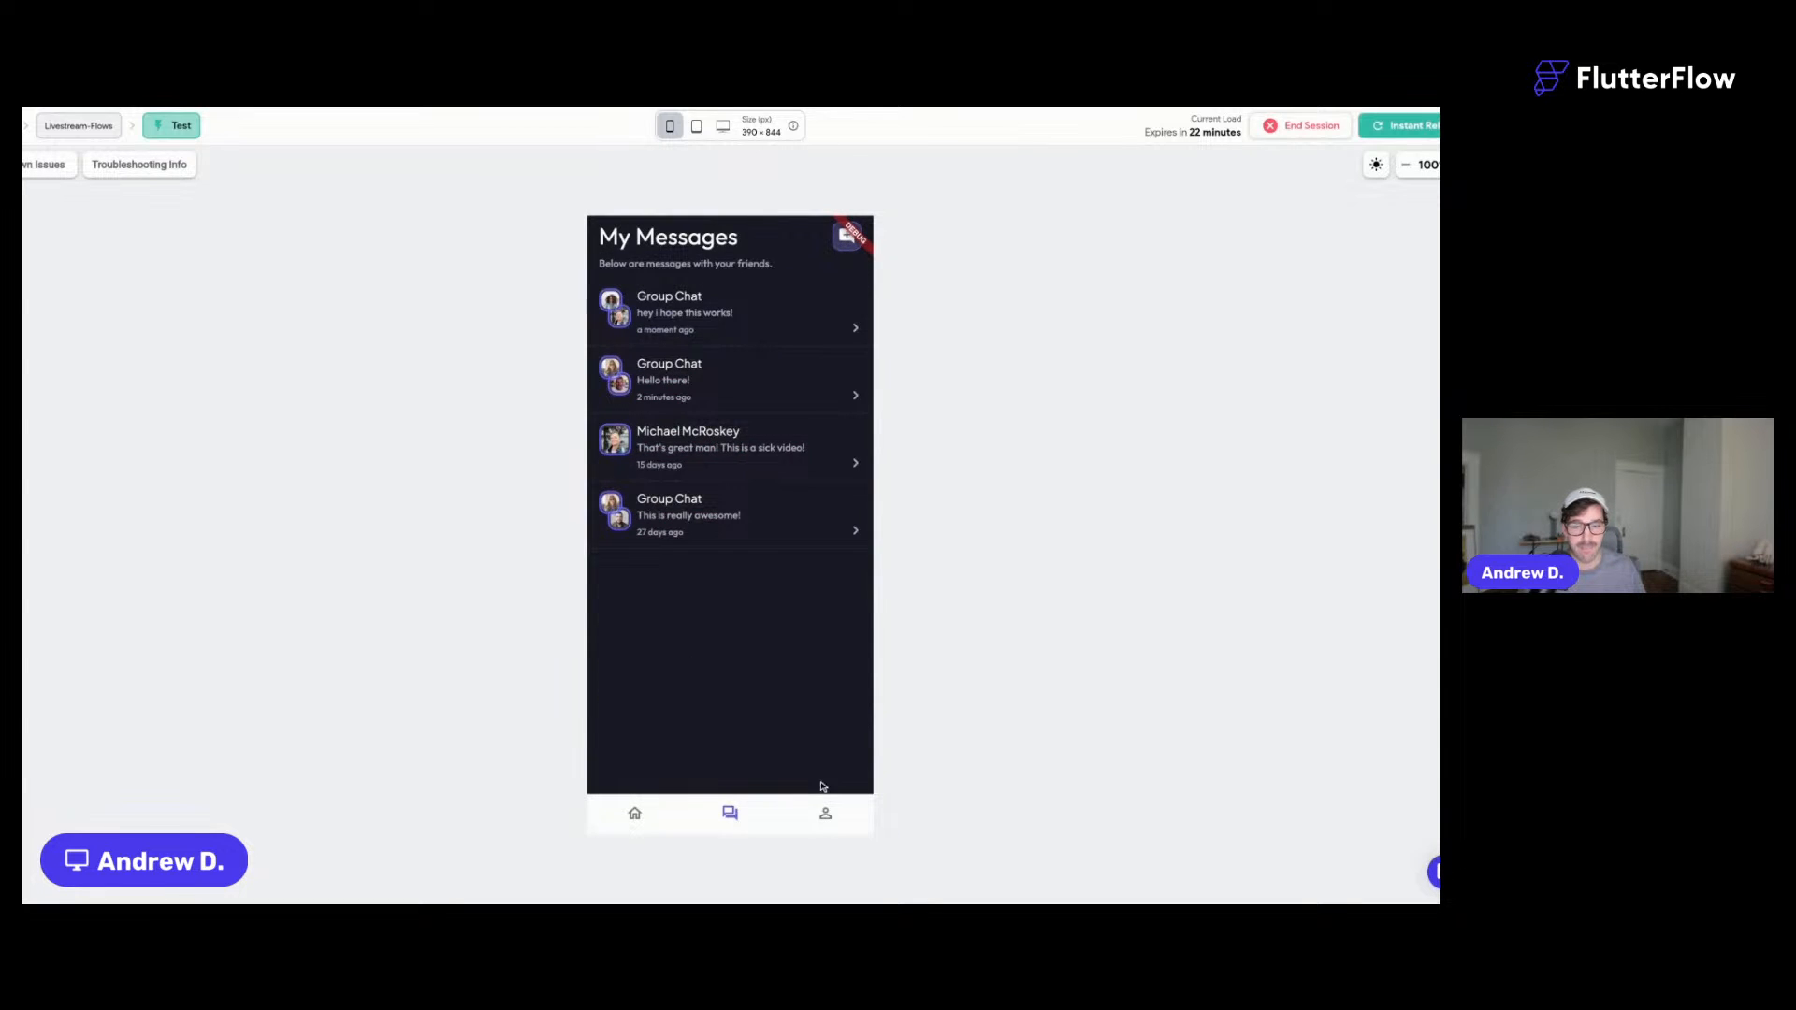
{"action": "left_click", "coordinate": [836, 815]}
{"action": "left_click", "coordinate": [736, 812]}
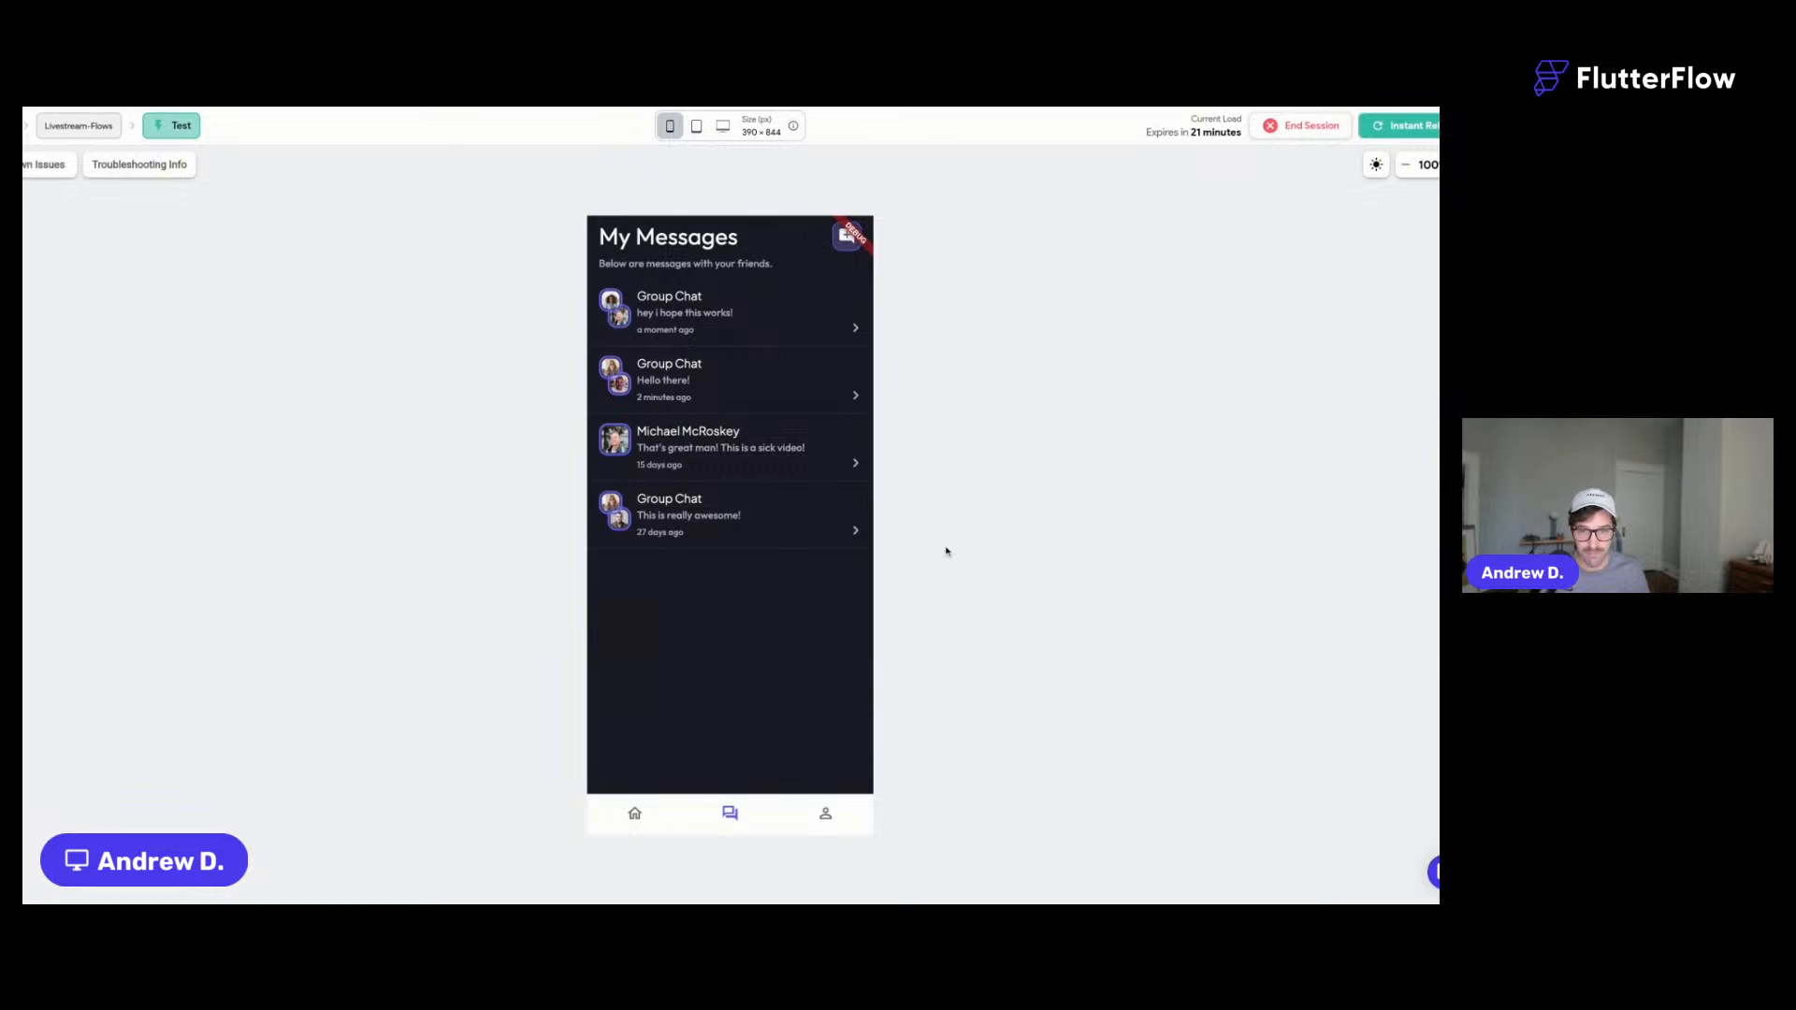
- Cycle through the Profile, Home and Messages tabs in the test app
{"action": "left_click", "coordinate": [816, 820]}
{"action": "left_click", "coordinate": [641, 817]}
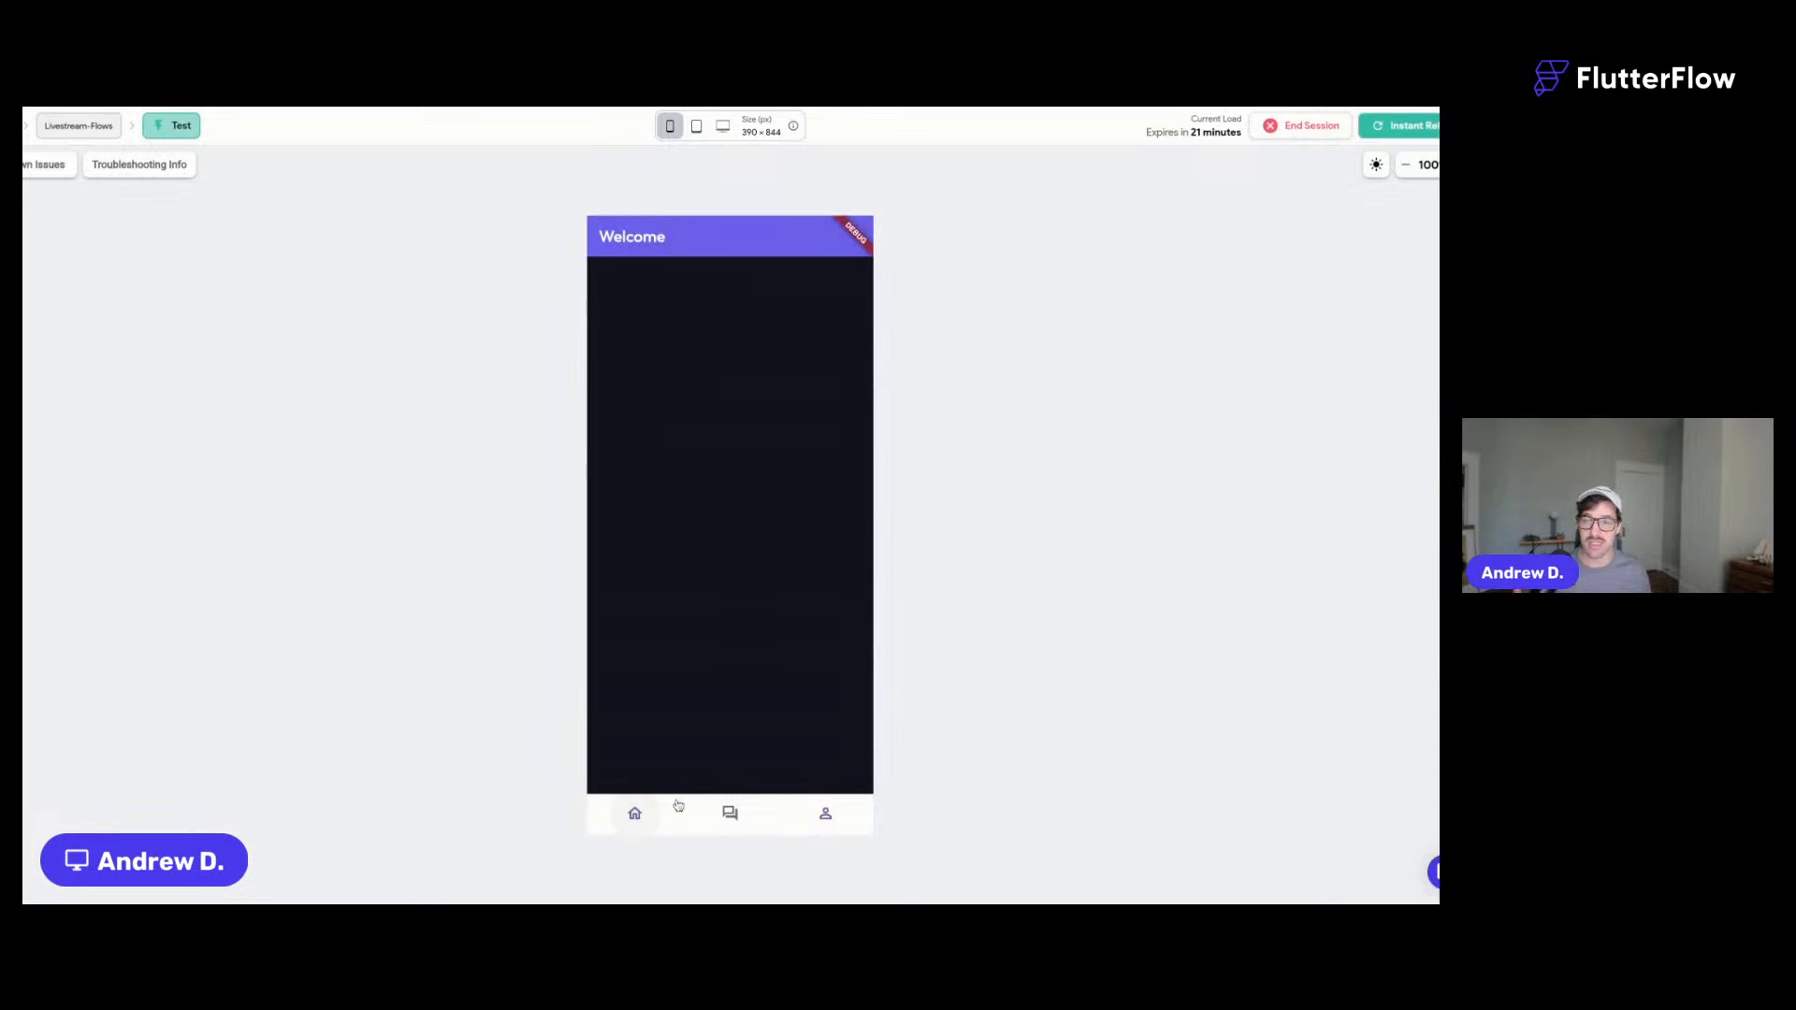
{"action": "left_click", "coordinate": [726, 817]}
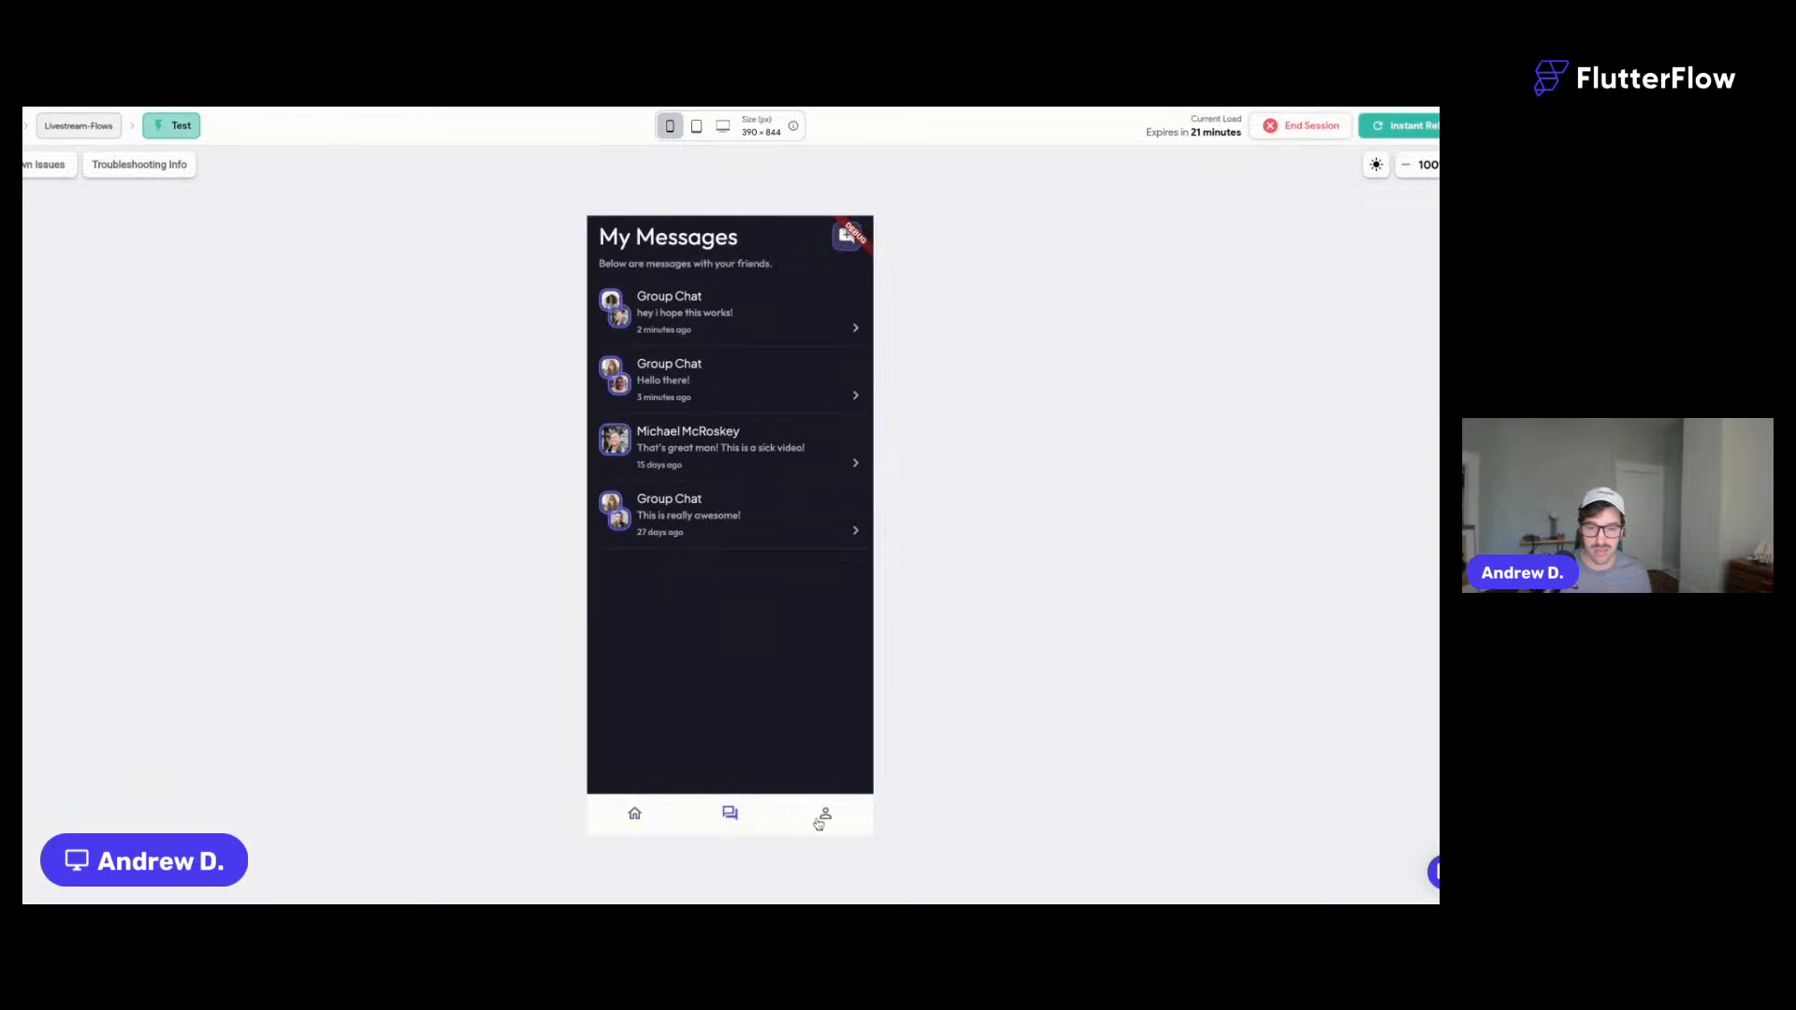
{"action": "left_click", "coordinate": [824, 814]}
{"action": "left_click", "coordinate": [734, 813]}
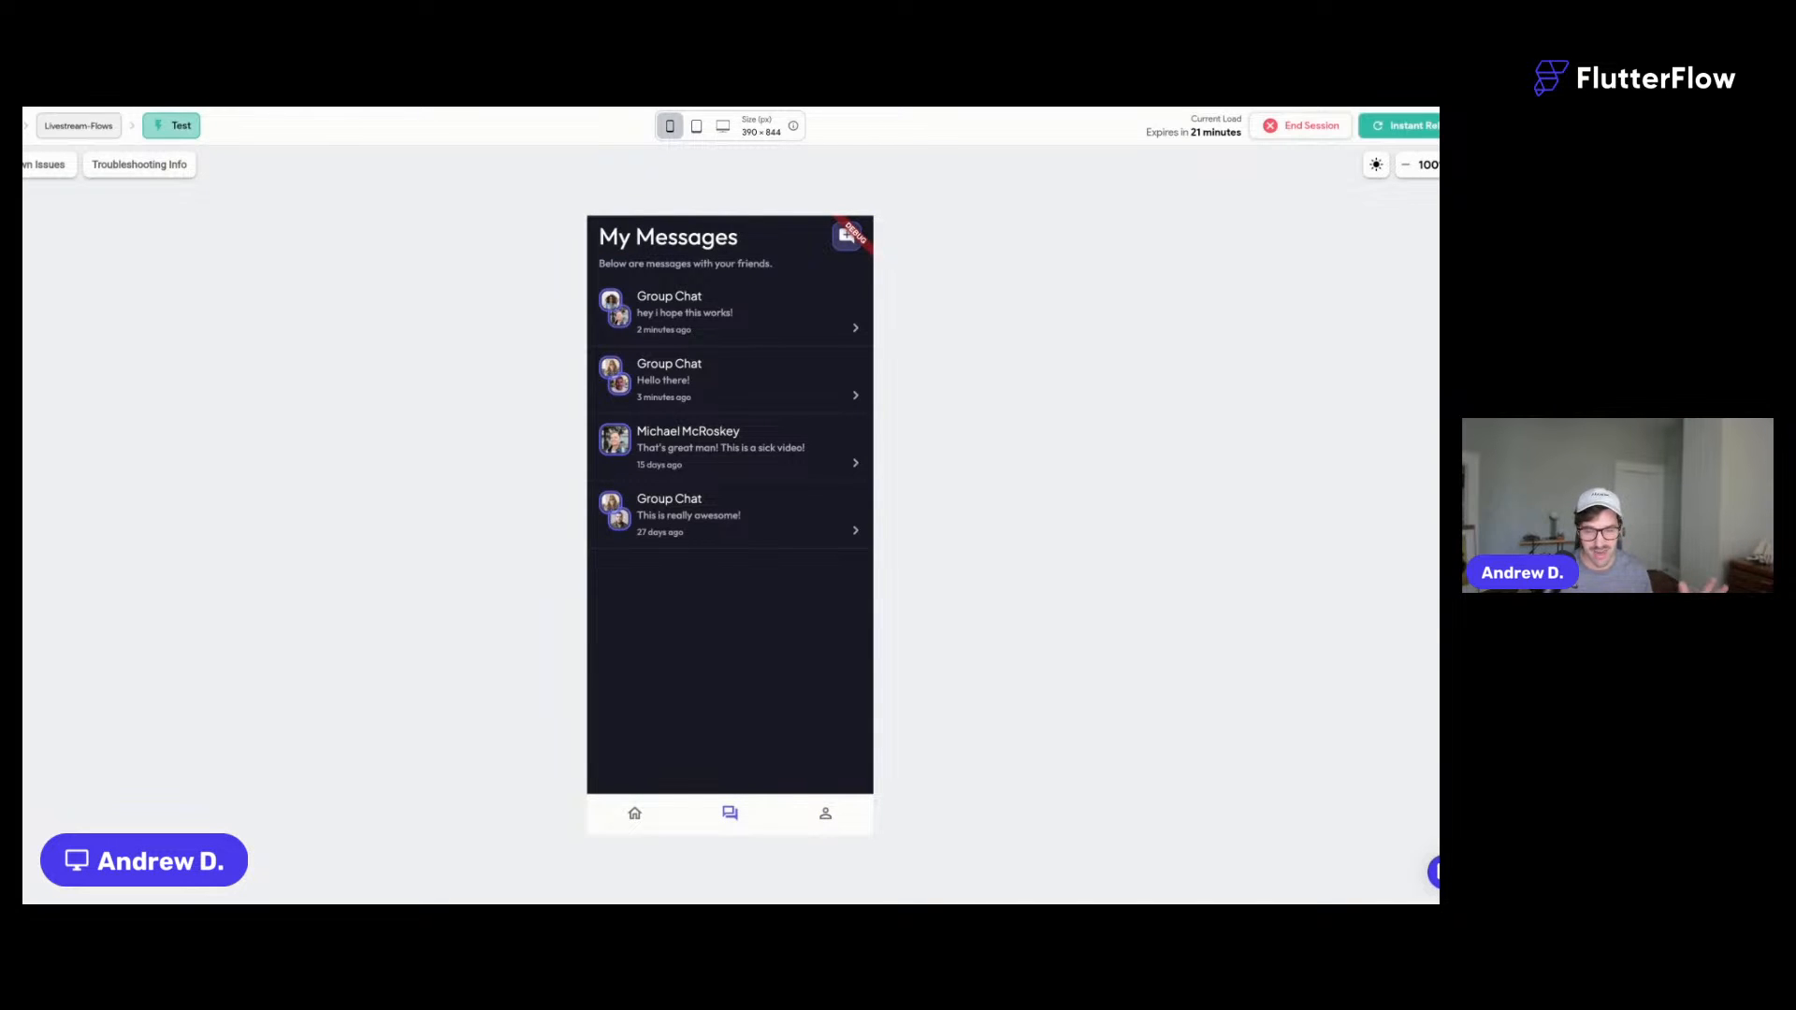
- Open and close the first Group Chat, then return to the builder
{"action": "left_click", "coordinate": [706, 322]}
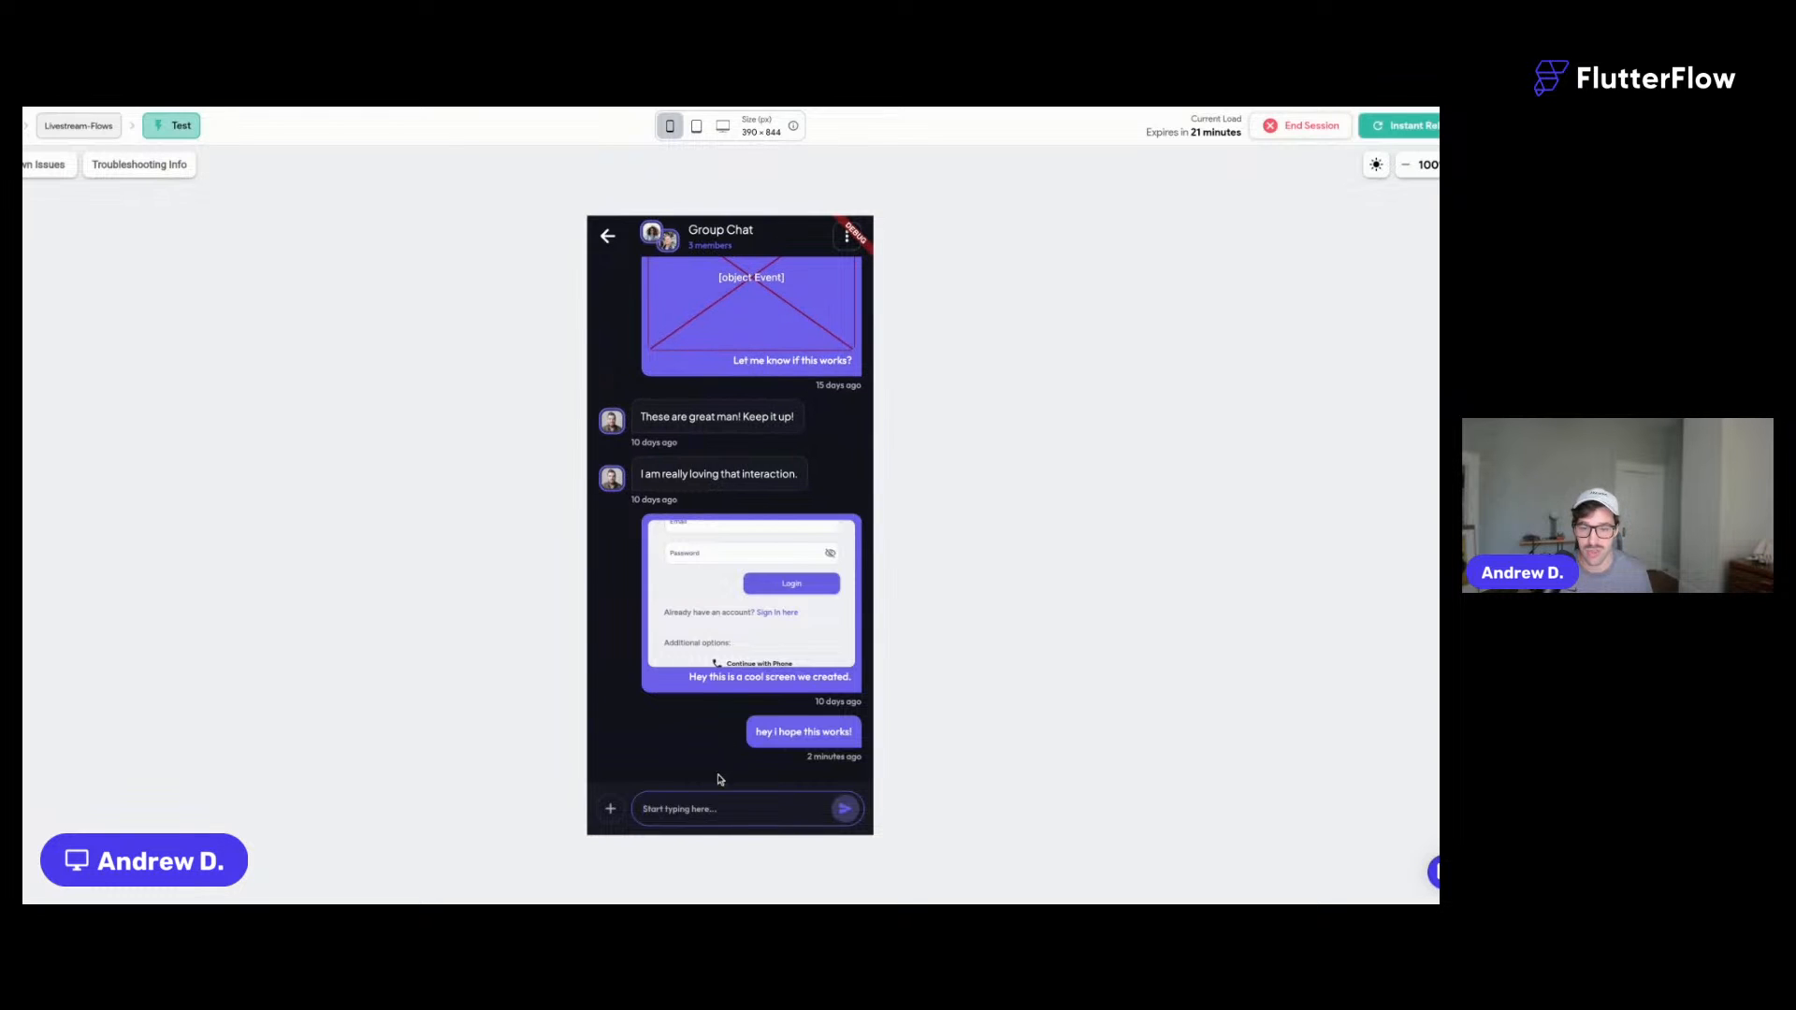
{"action": "left_click", "coordinate": [608, 236]}
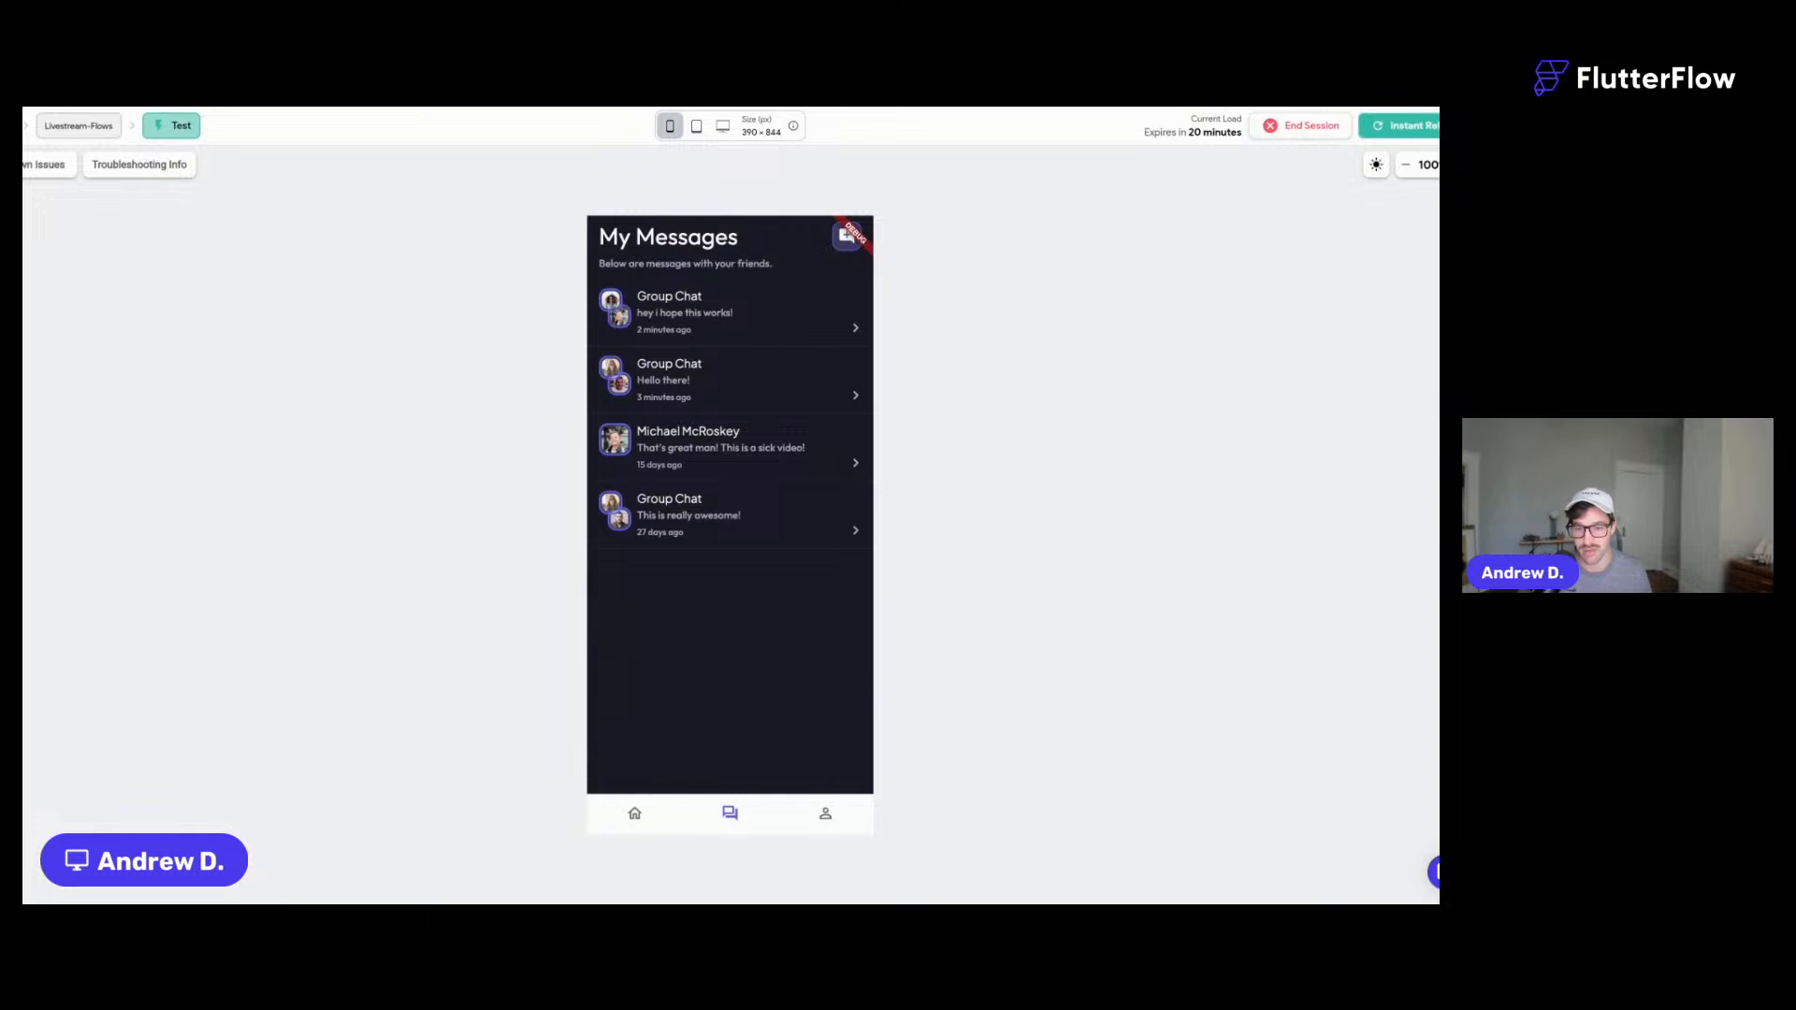
{"action": "key", "text": "ctrl+shift+Tab"}
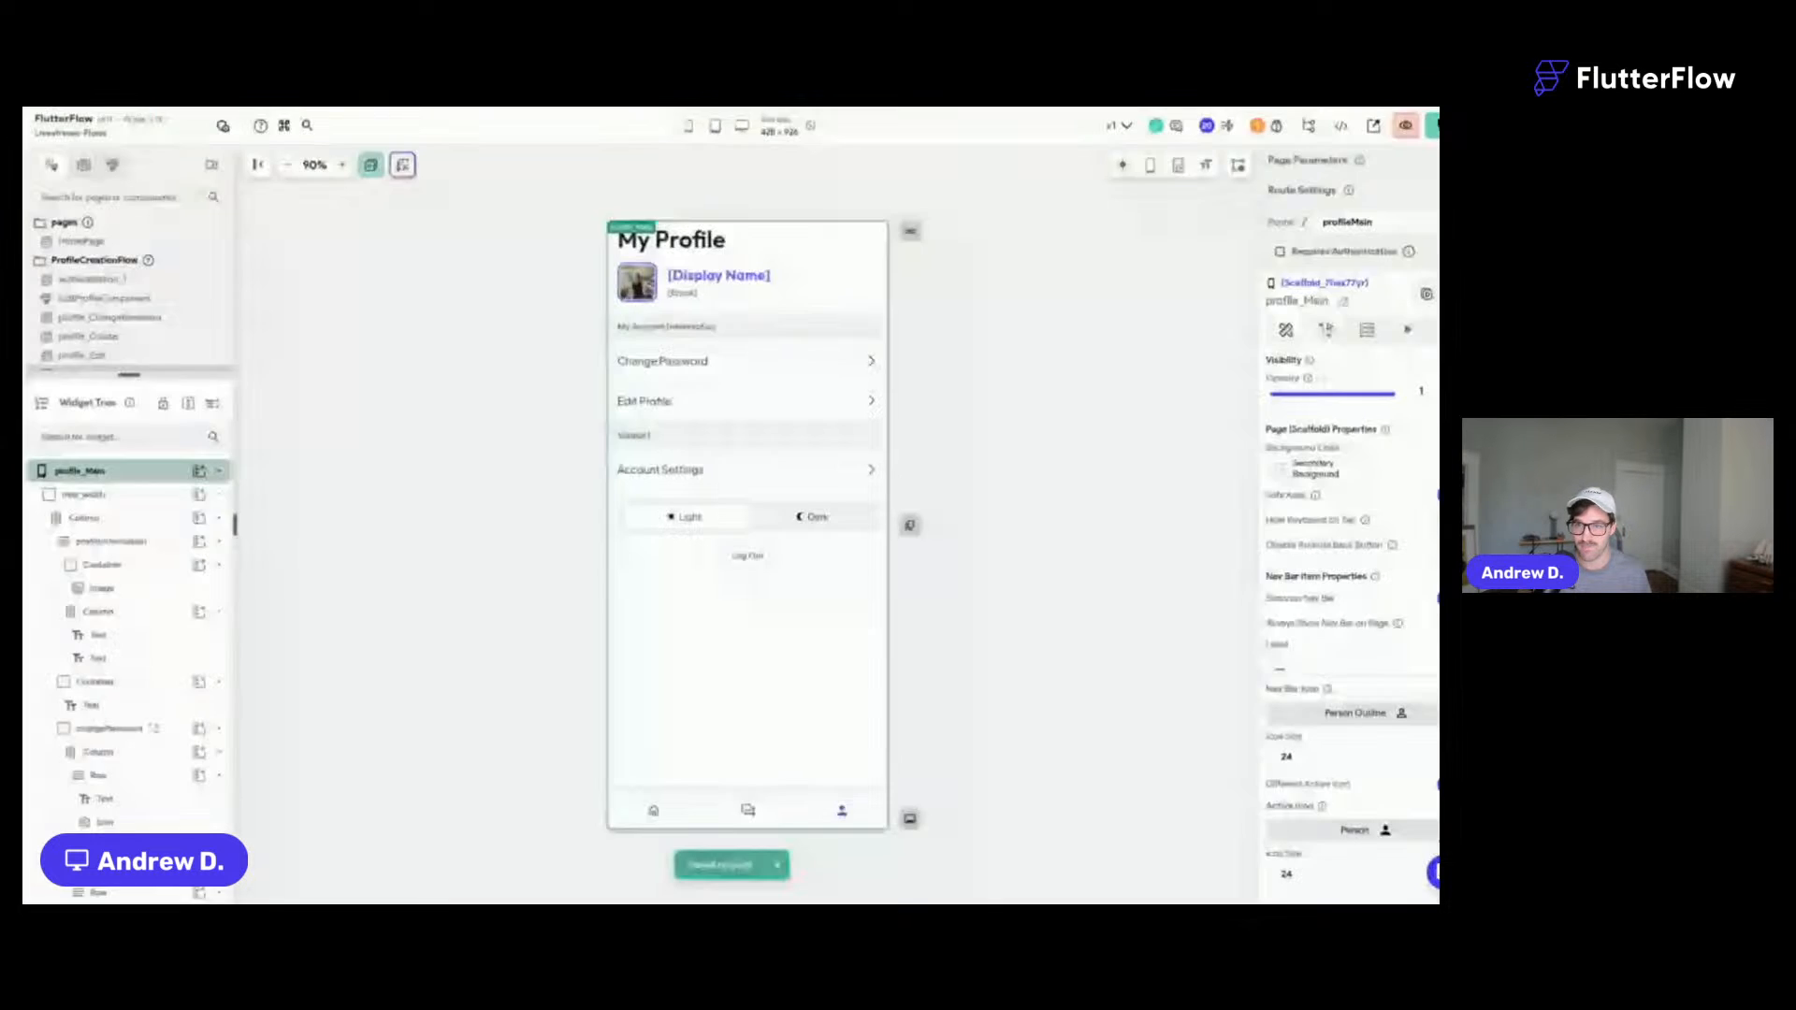
- Open the chat_InviteUsers page, zoom the canvas to 110%, and save
{"action": "left_click_drag", "start_coordinate": [130, 374], "coordinate": [127, 631]}
{"action": "left_click", "coordinate": [138, 394]}
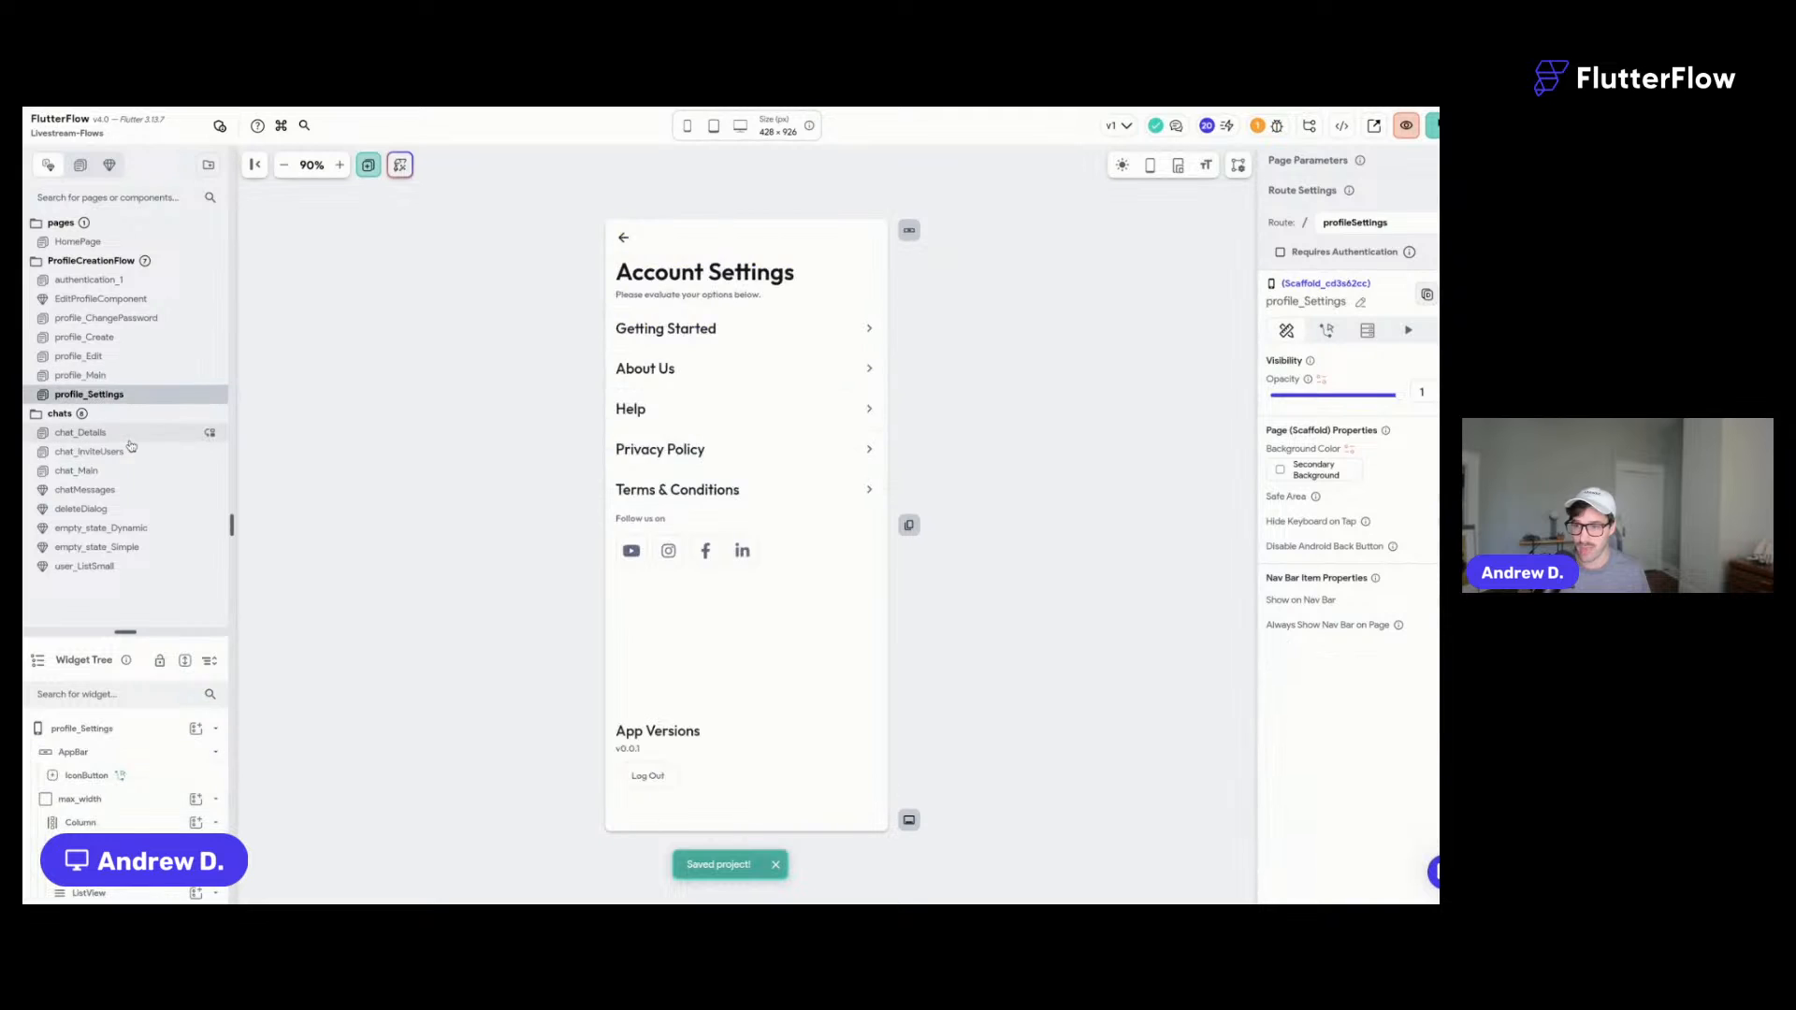
{"action": "left_click", "coordinate": [129, 436]}
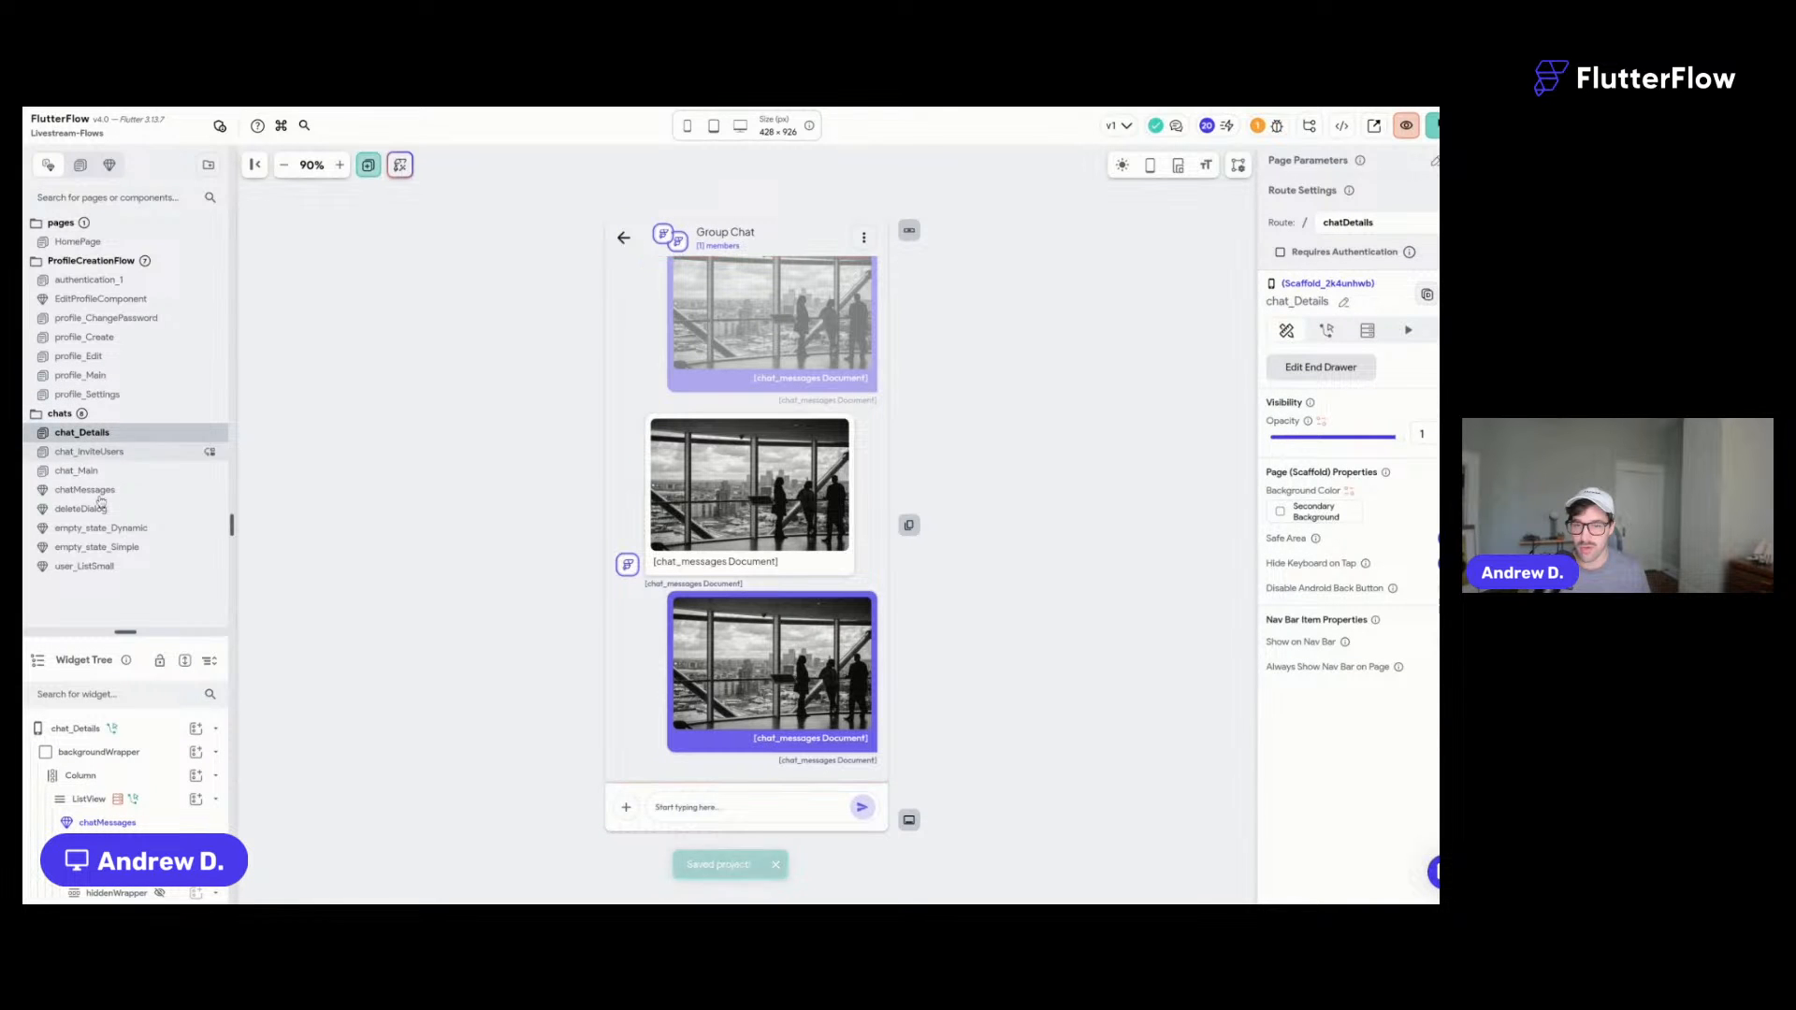
{"action": "left_click", "coordinate": [139, 456]}
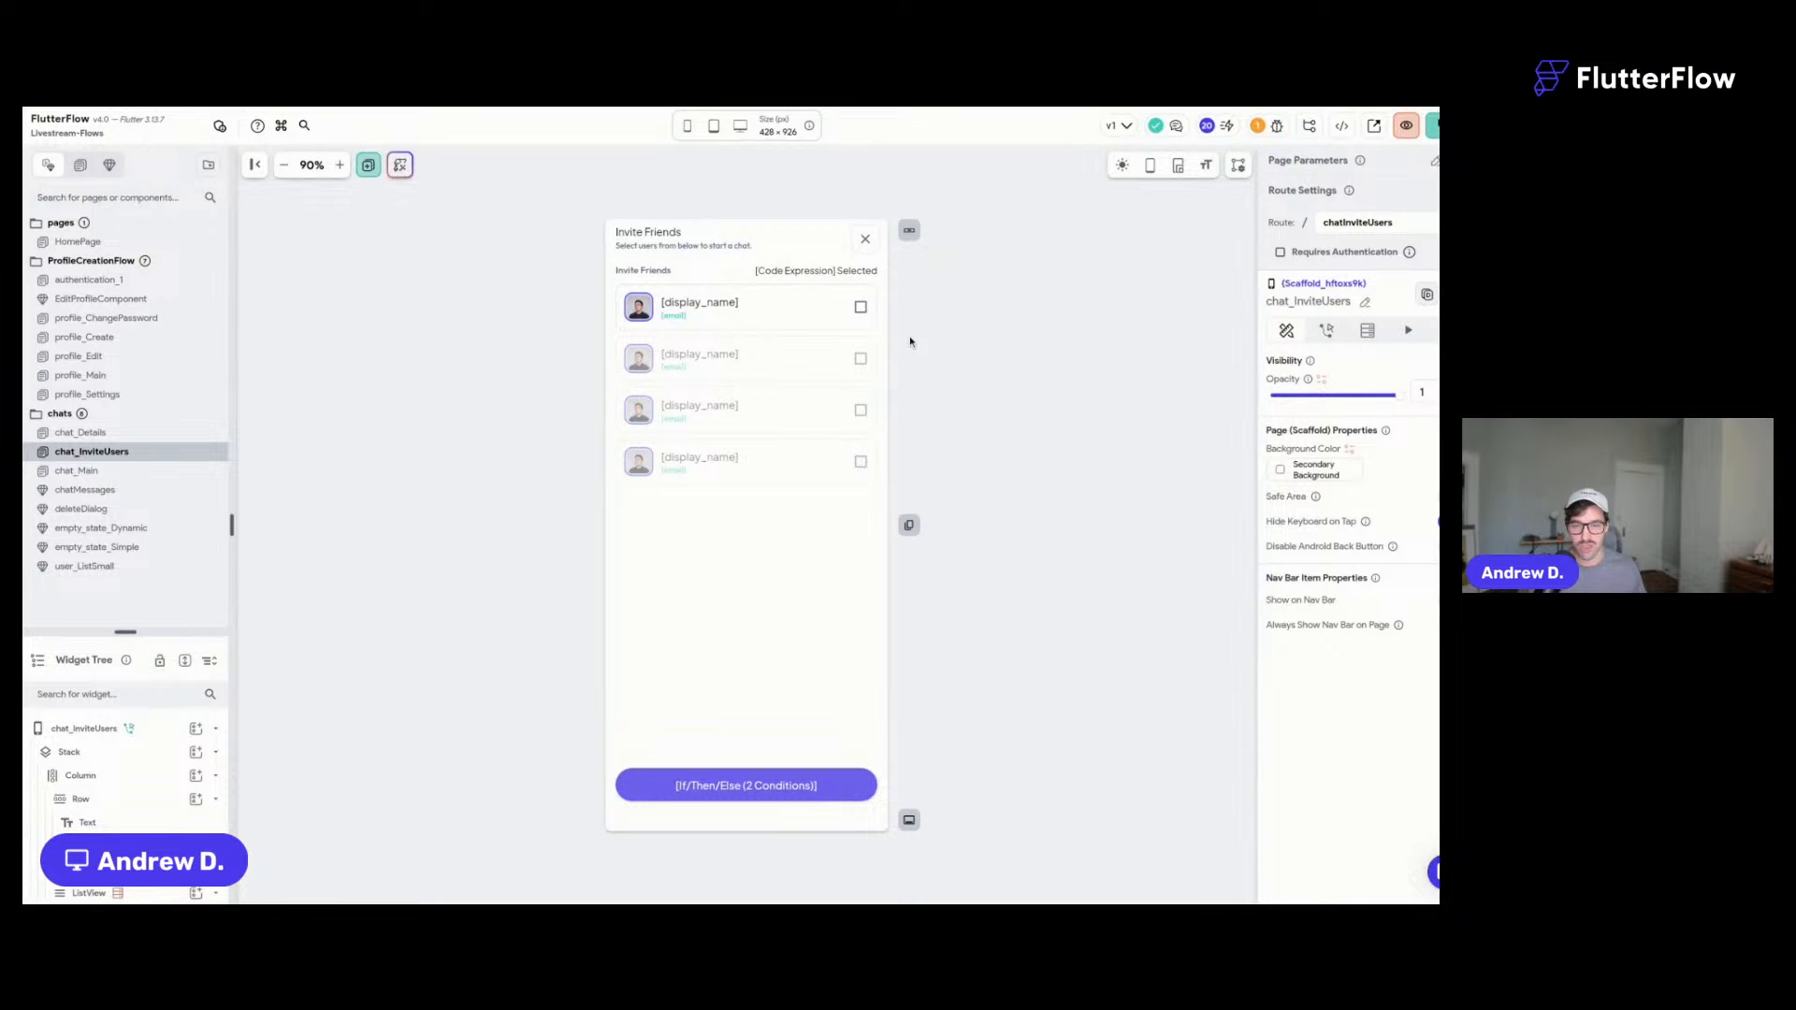
{"action": "left_click", "coordinate": [340, 165]}
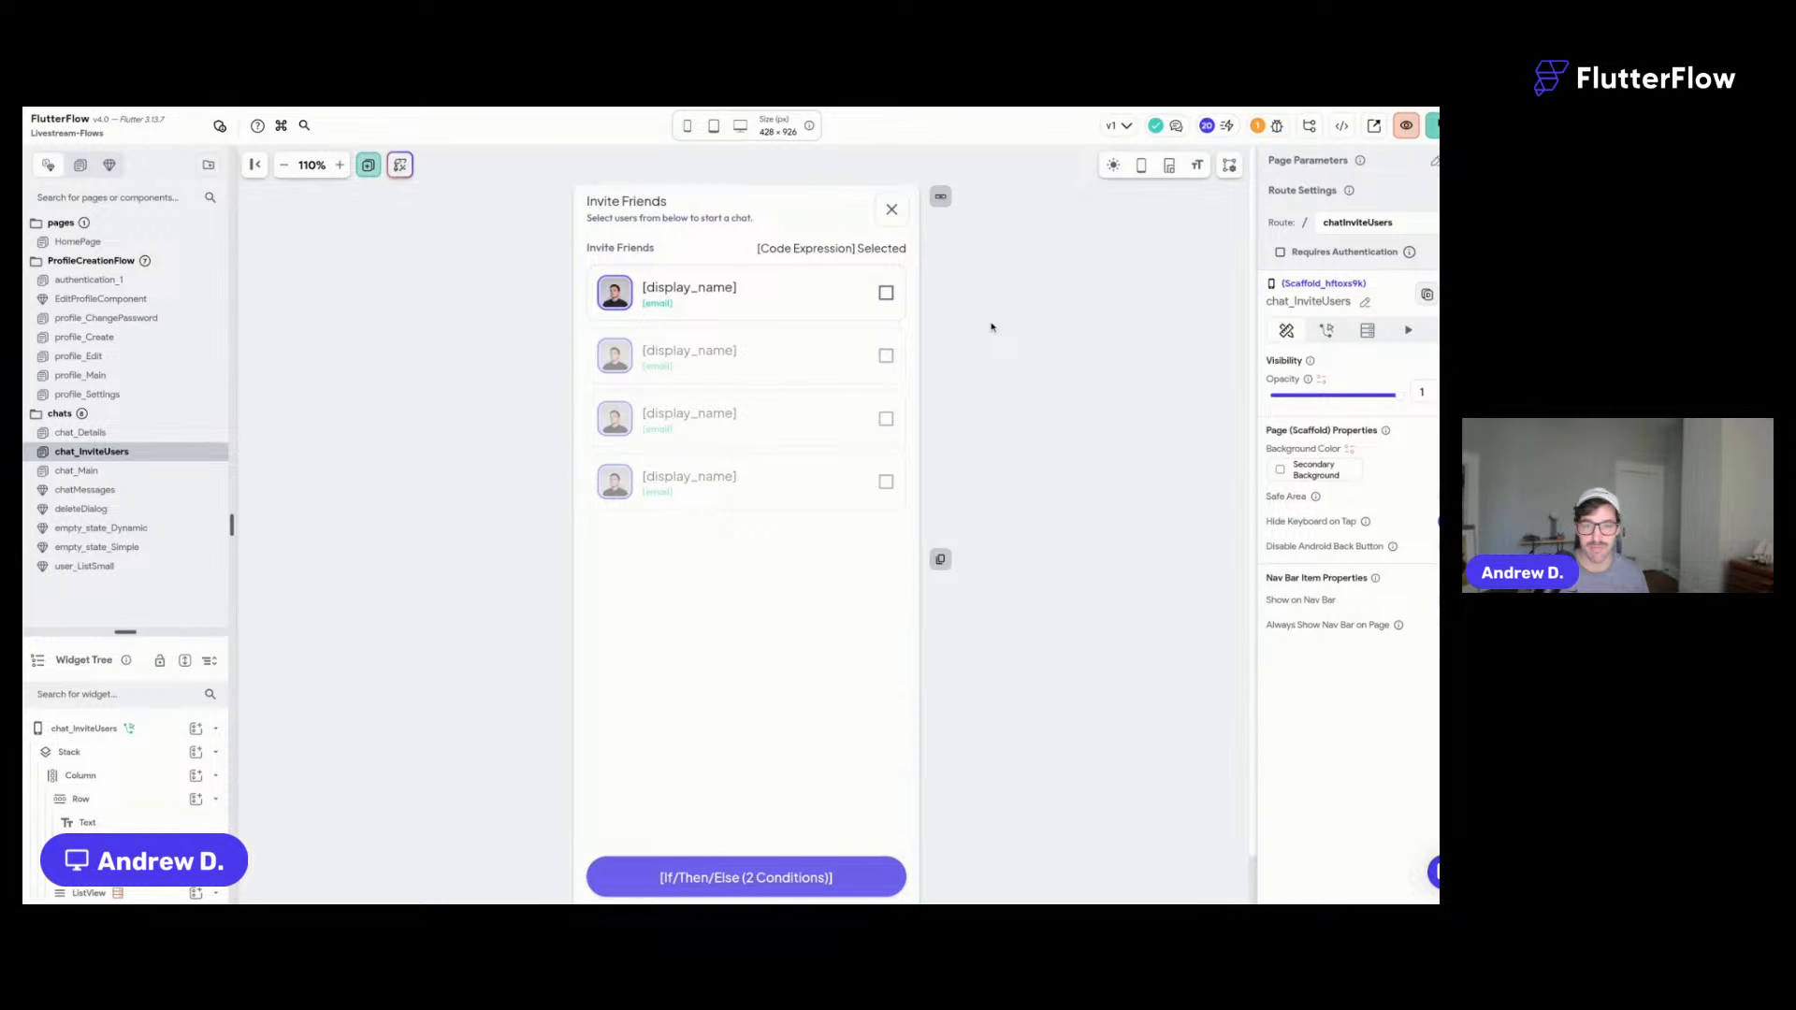
{"action": "key", "text": "ctrl+s"}
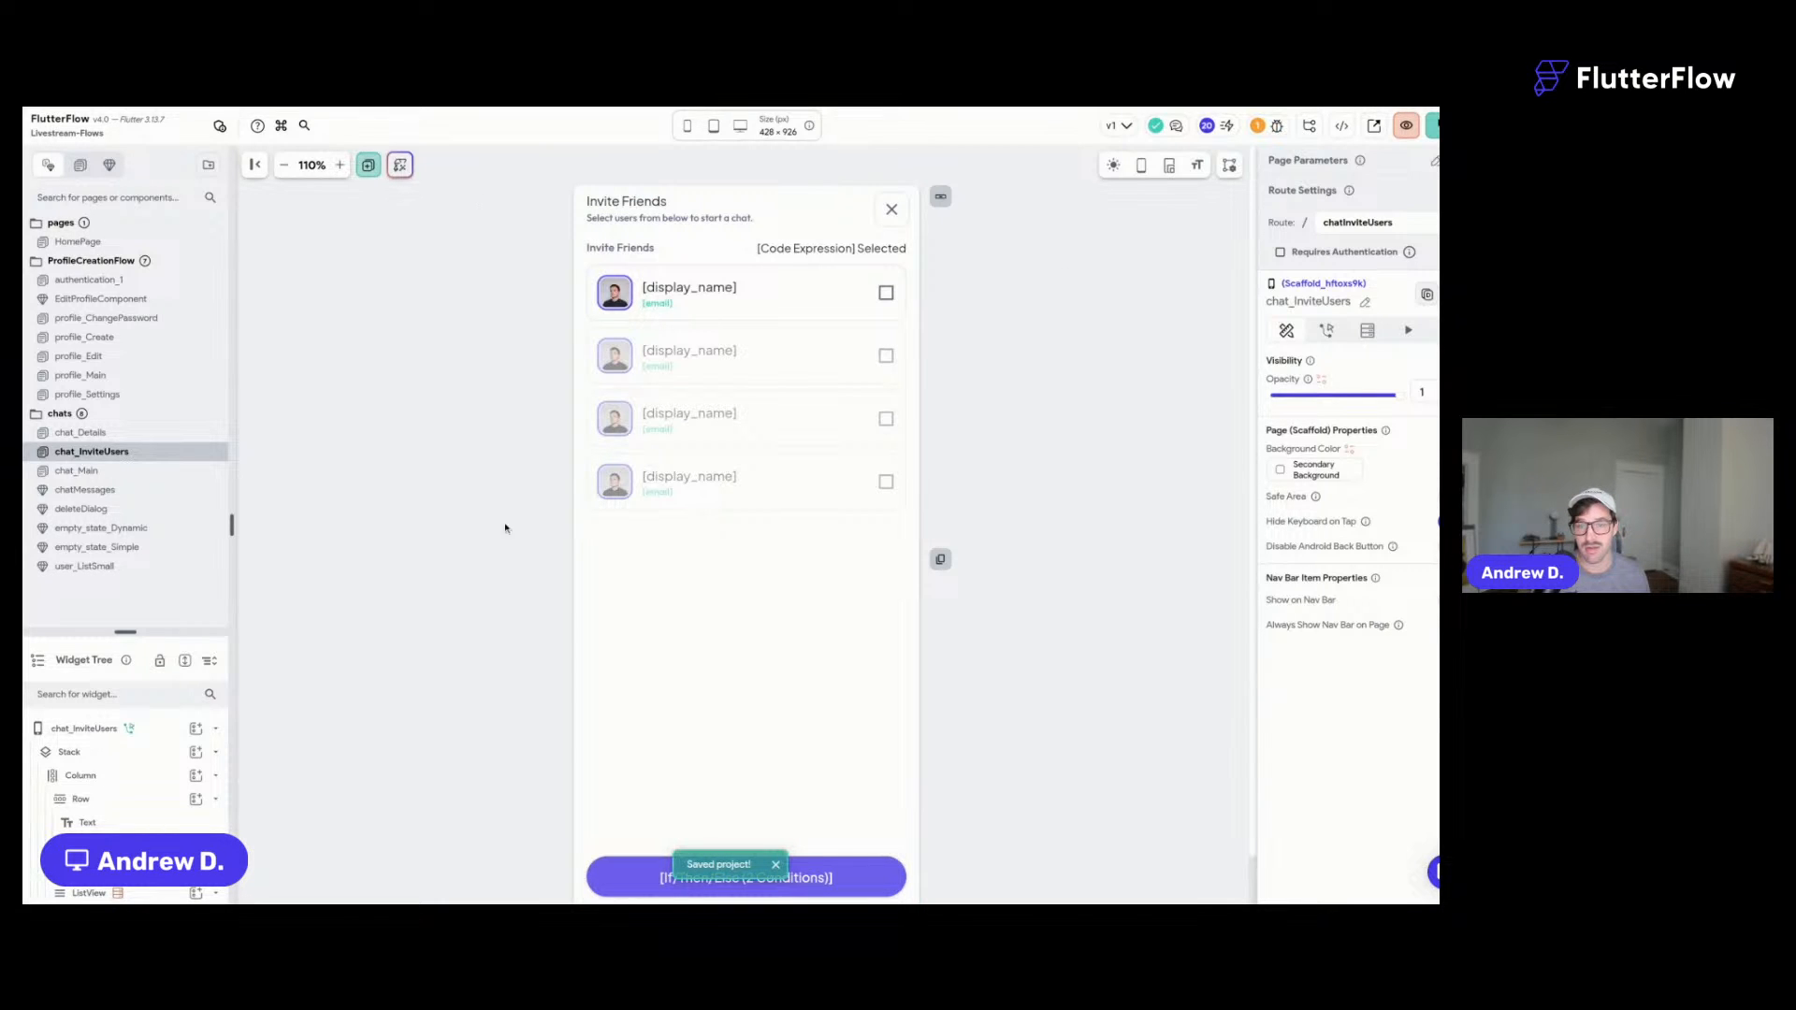
{"action": "scroll", "coordinate": [721, 281], "scroll_direction": "down", "scroll_amount": 1}
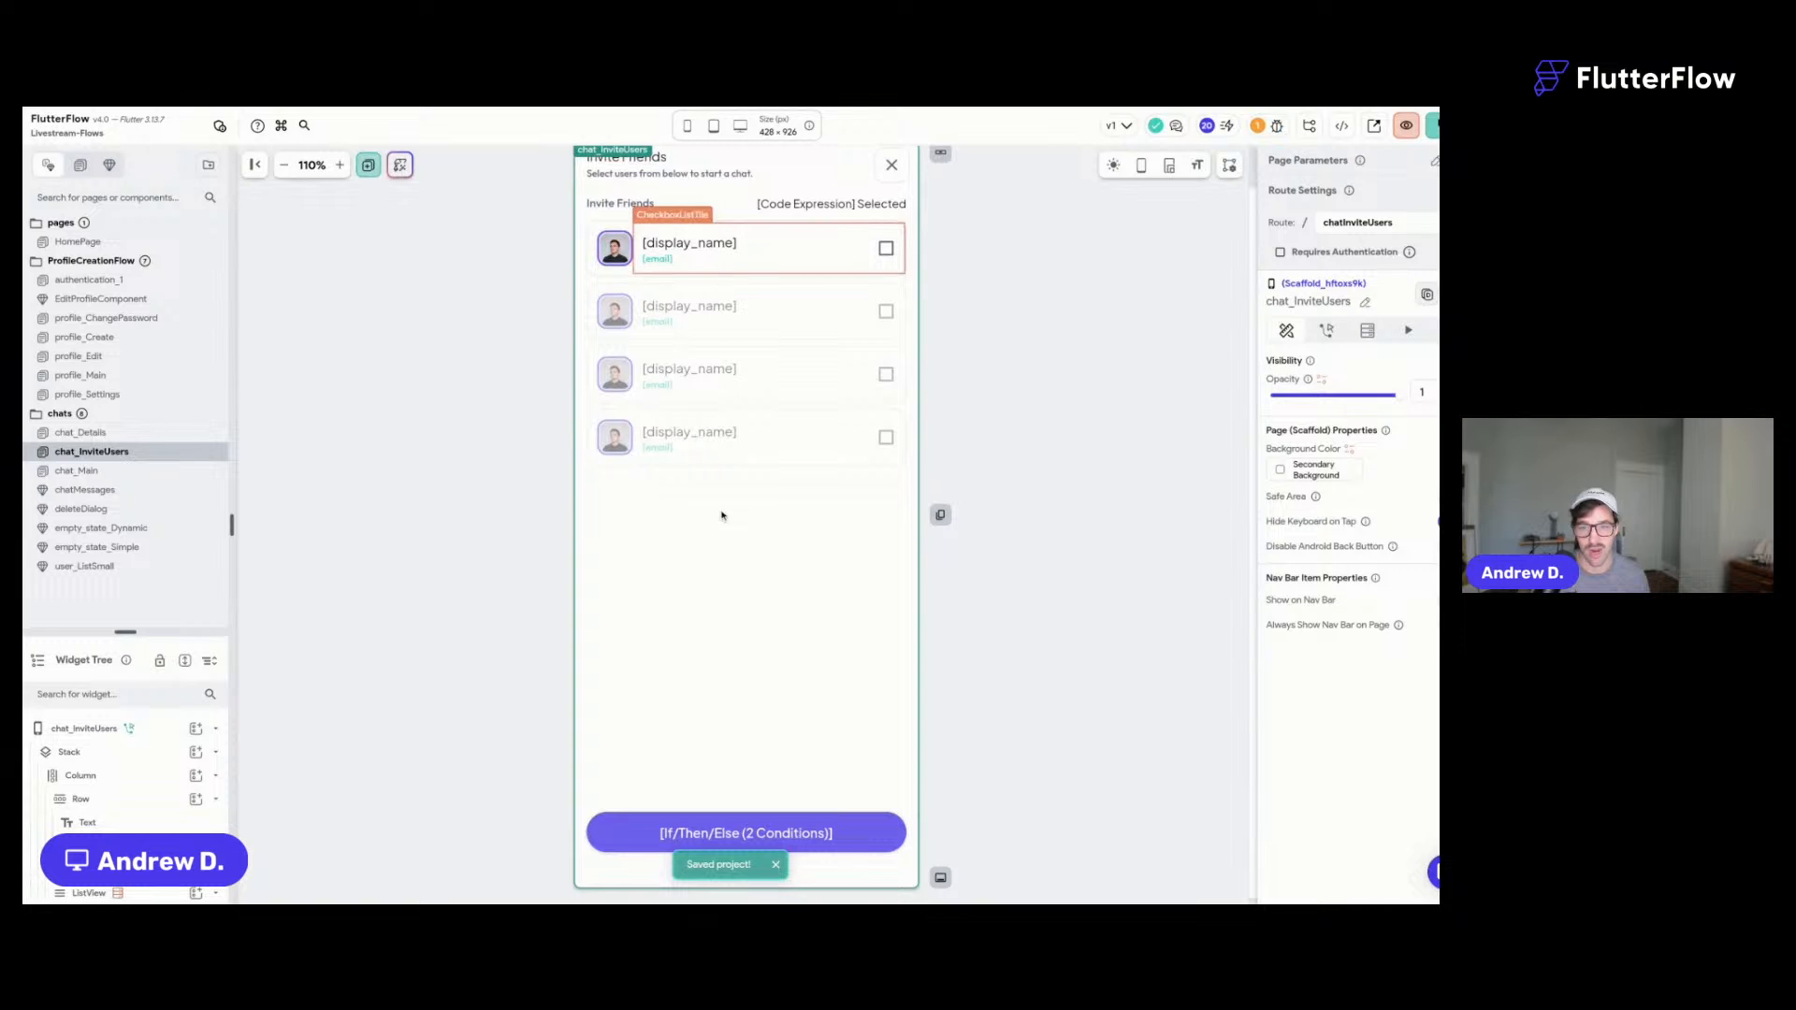
{"action": "scroll", "coordinate": [561, 318], "scroll_direction": "up", "scroll_amount": 1}
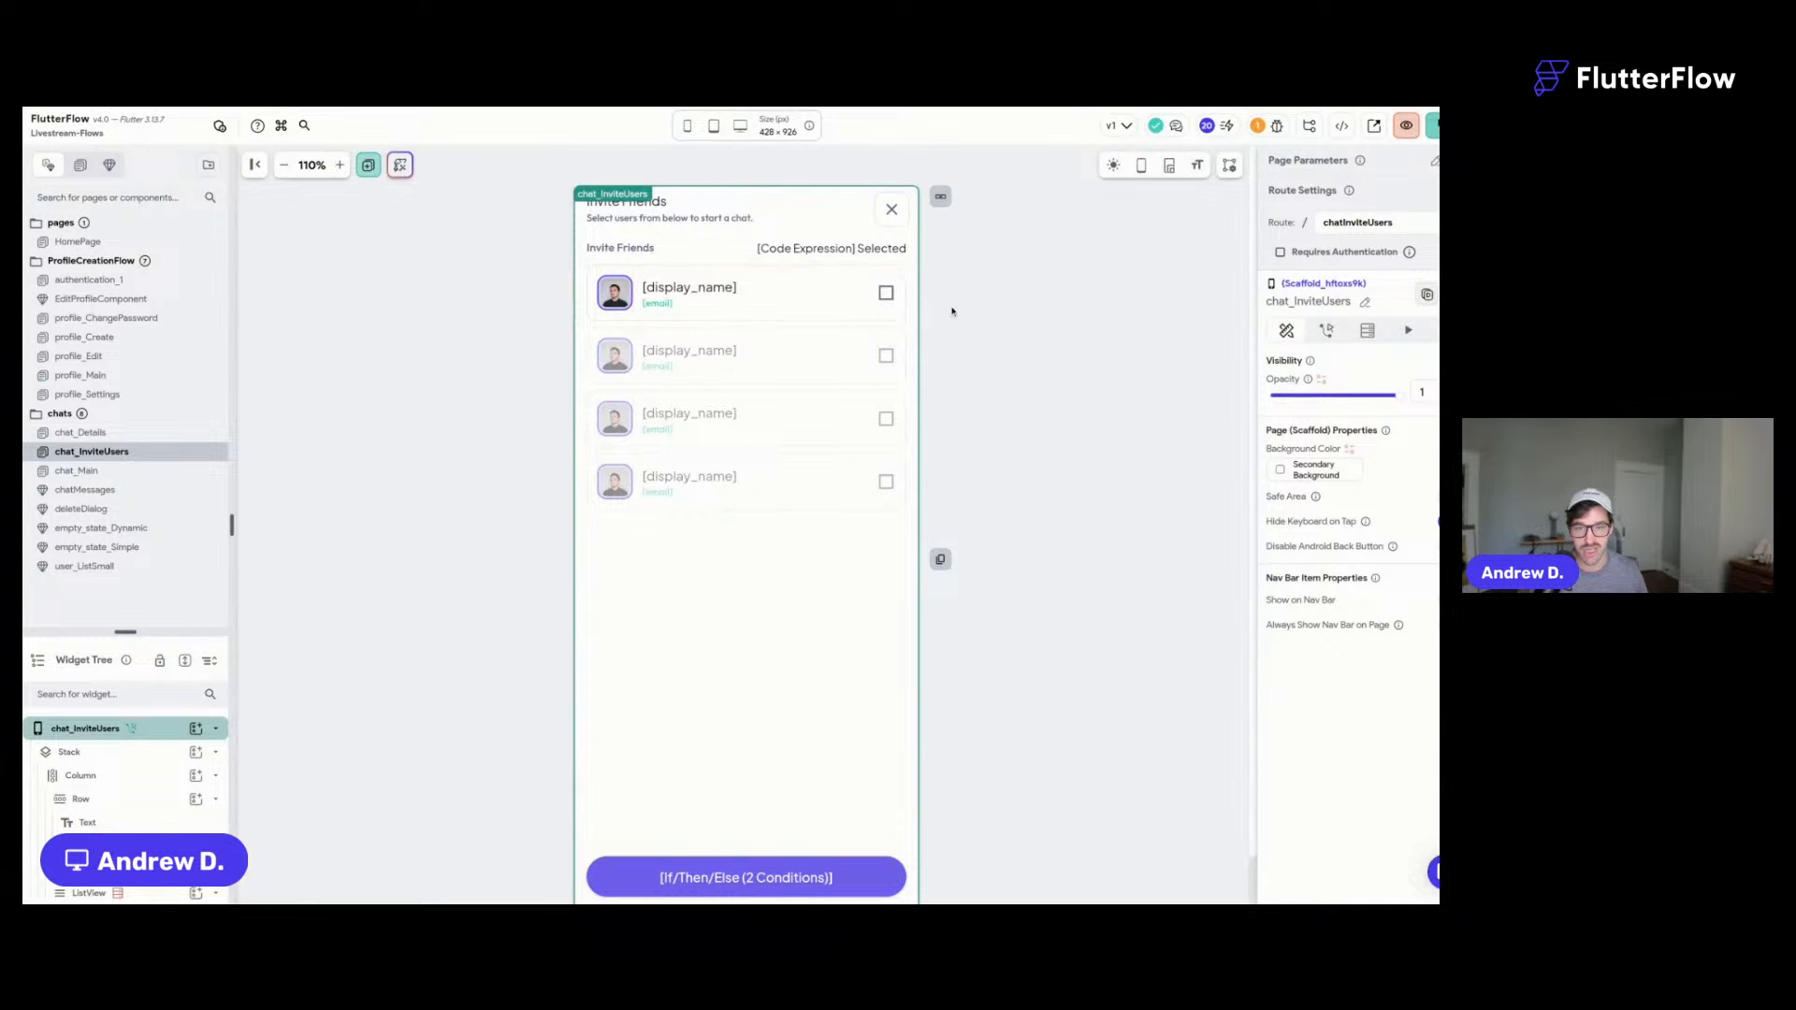
- Select the first user's CheckboxListTile, its Row, then the page scaffold
{"action": "left_click", "coordinate": [767, 307]}
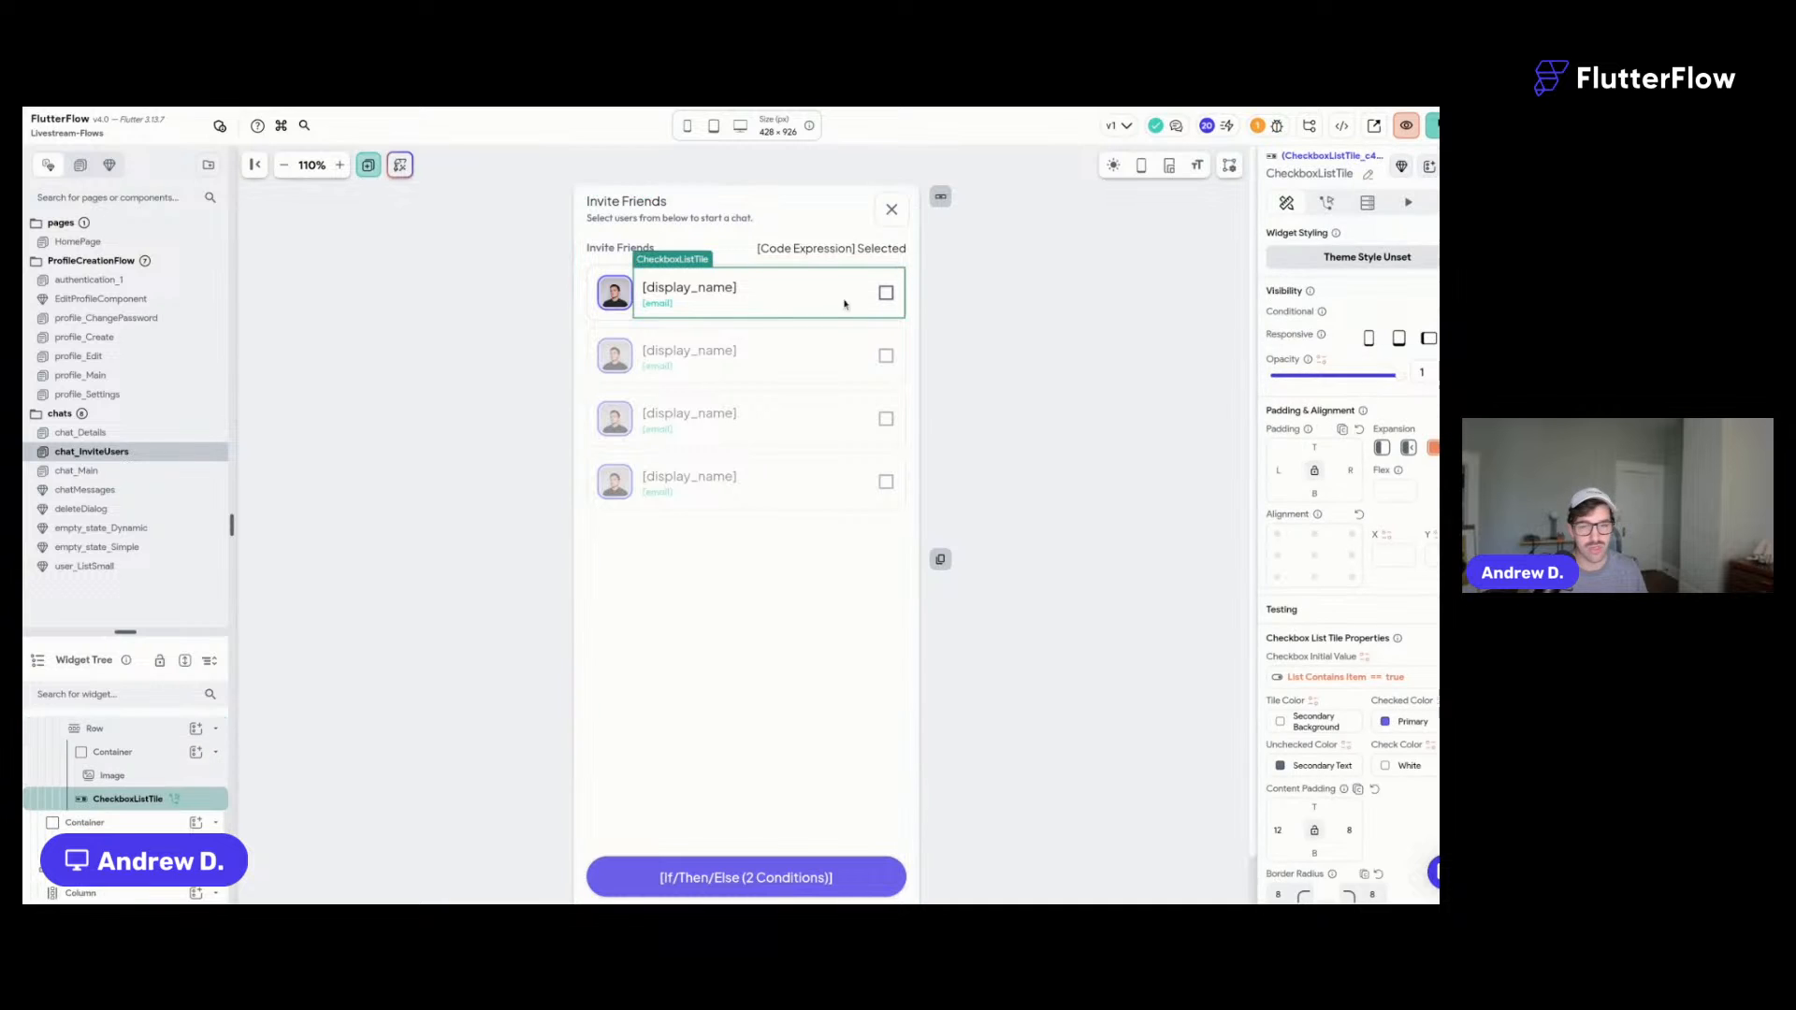
{"action": "left_click", "coordinate": [588, 320]}
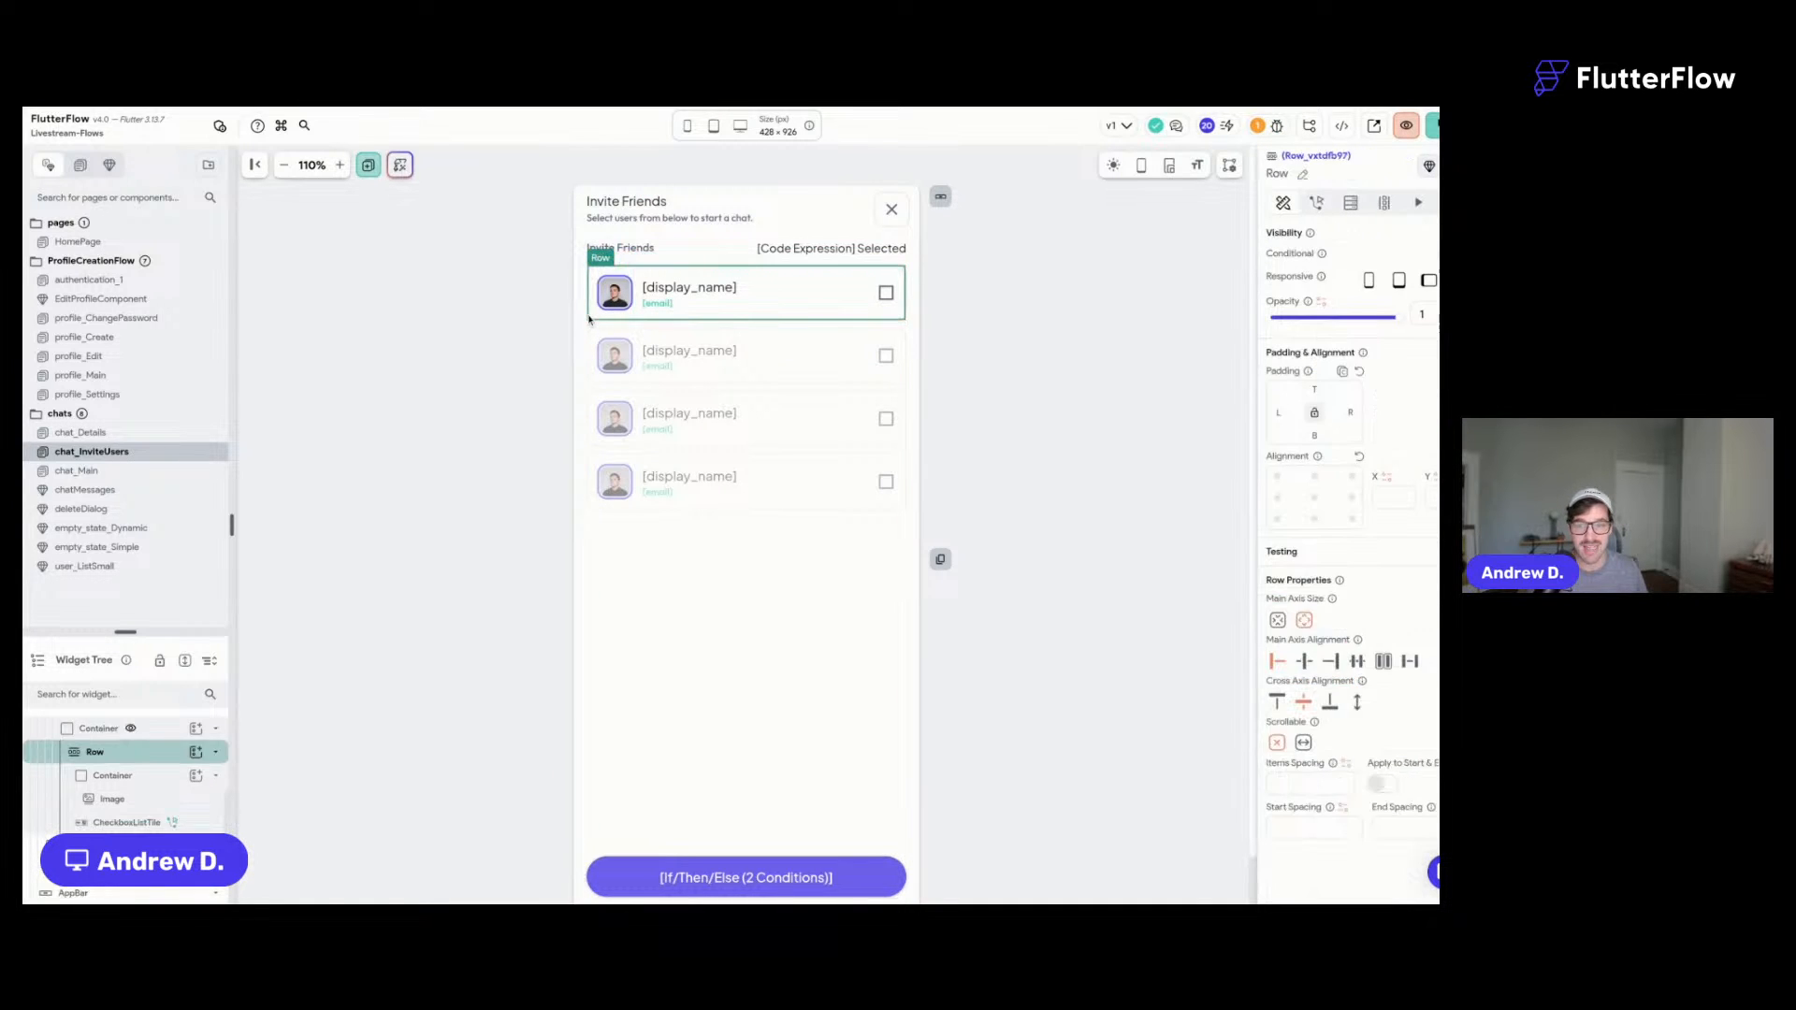
{"action": "left_click", "coordinate": [501, 332]}
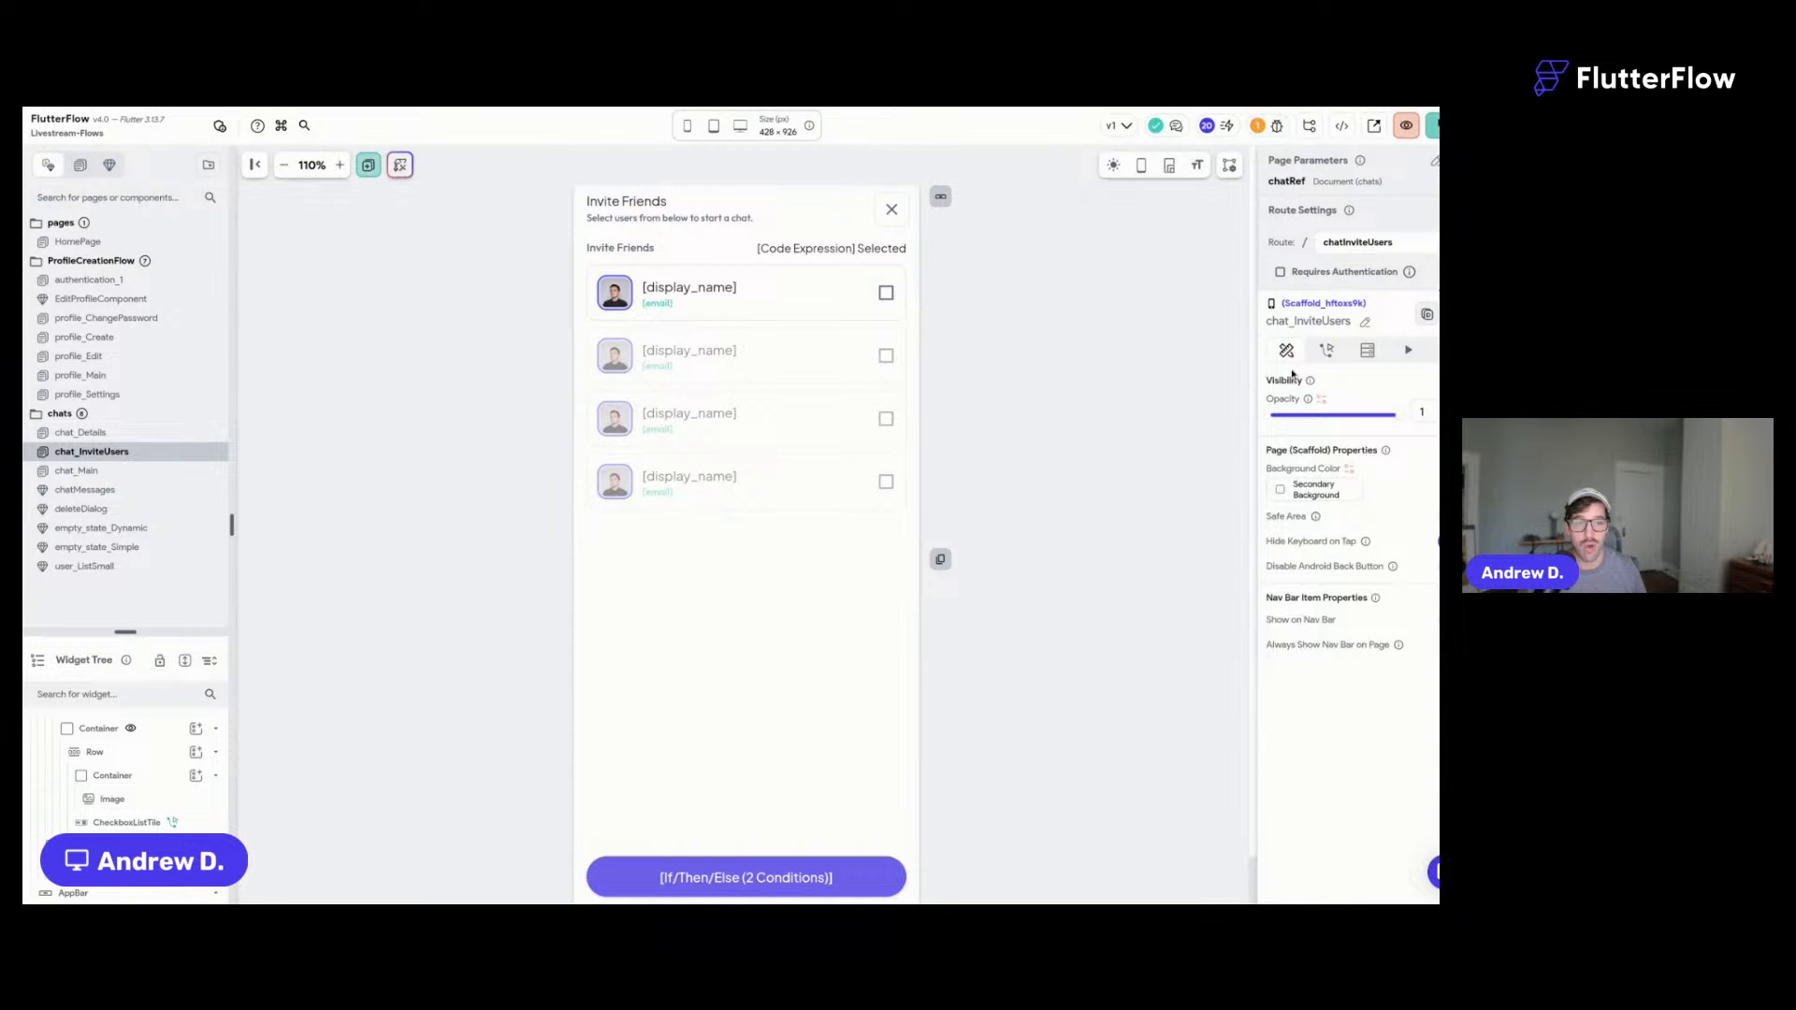
- Expand the friendsList page state (list of users document references), then select the first checkbox tile
{"action": "left_click", "coordinate": [1367, 350]}
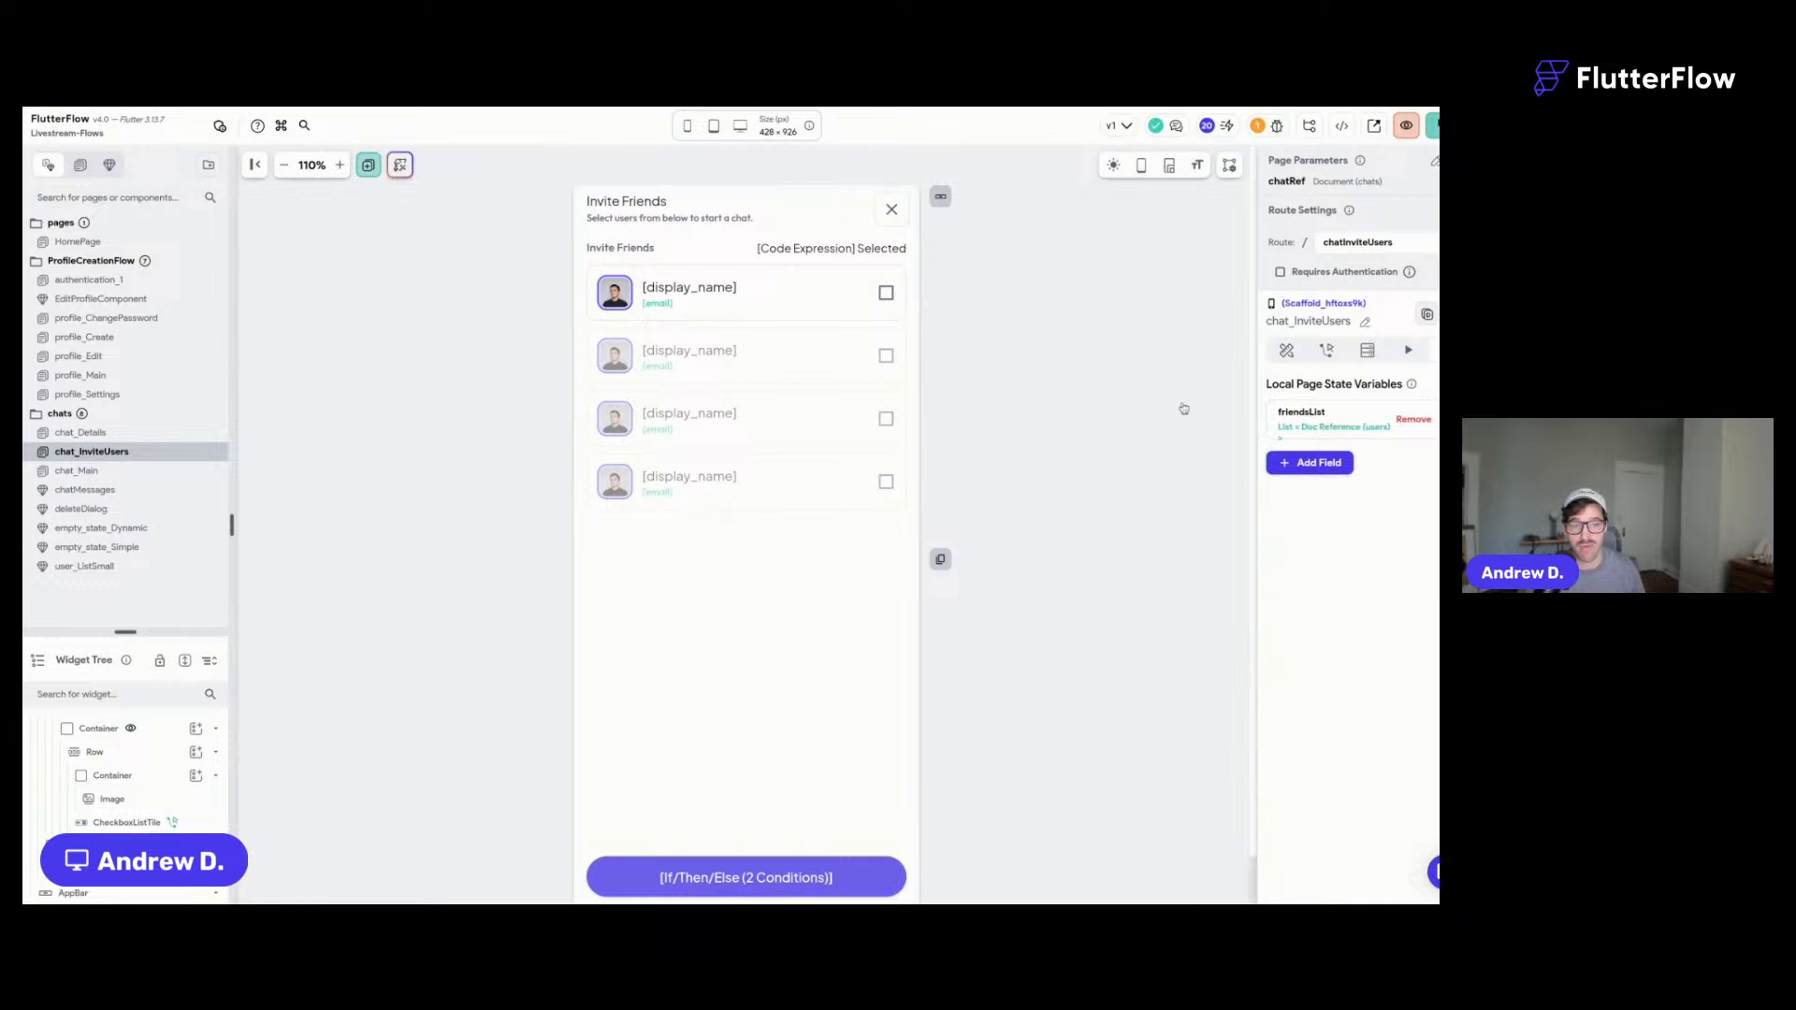
{"action": "scroll", "coordinate": [1094, 402], "scroll_direction": "down", "scroll_amount": 2}
{"action": "scroll", "coordinate": [1094, 402], "scroll_direction": "down", "scroll_amount": 1}
{"action": "scroll", "coordinate": [1093, 402], "scroll_direction": "up", "scroll_amount": 2}
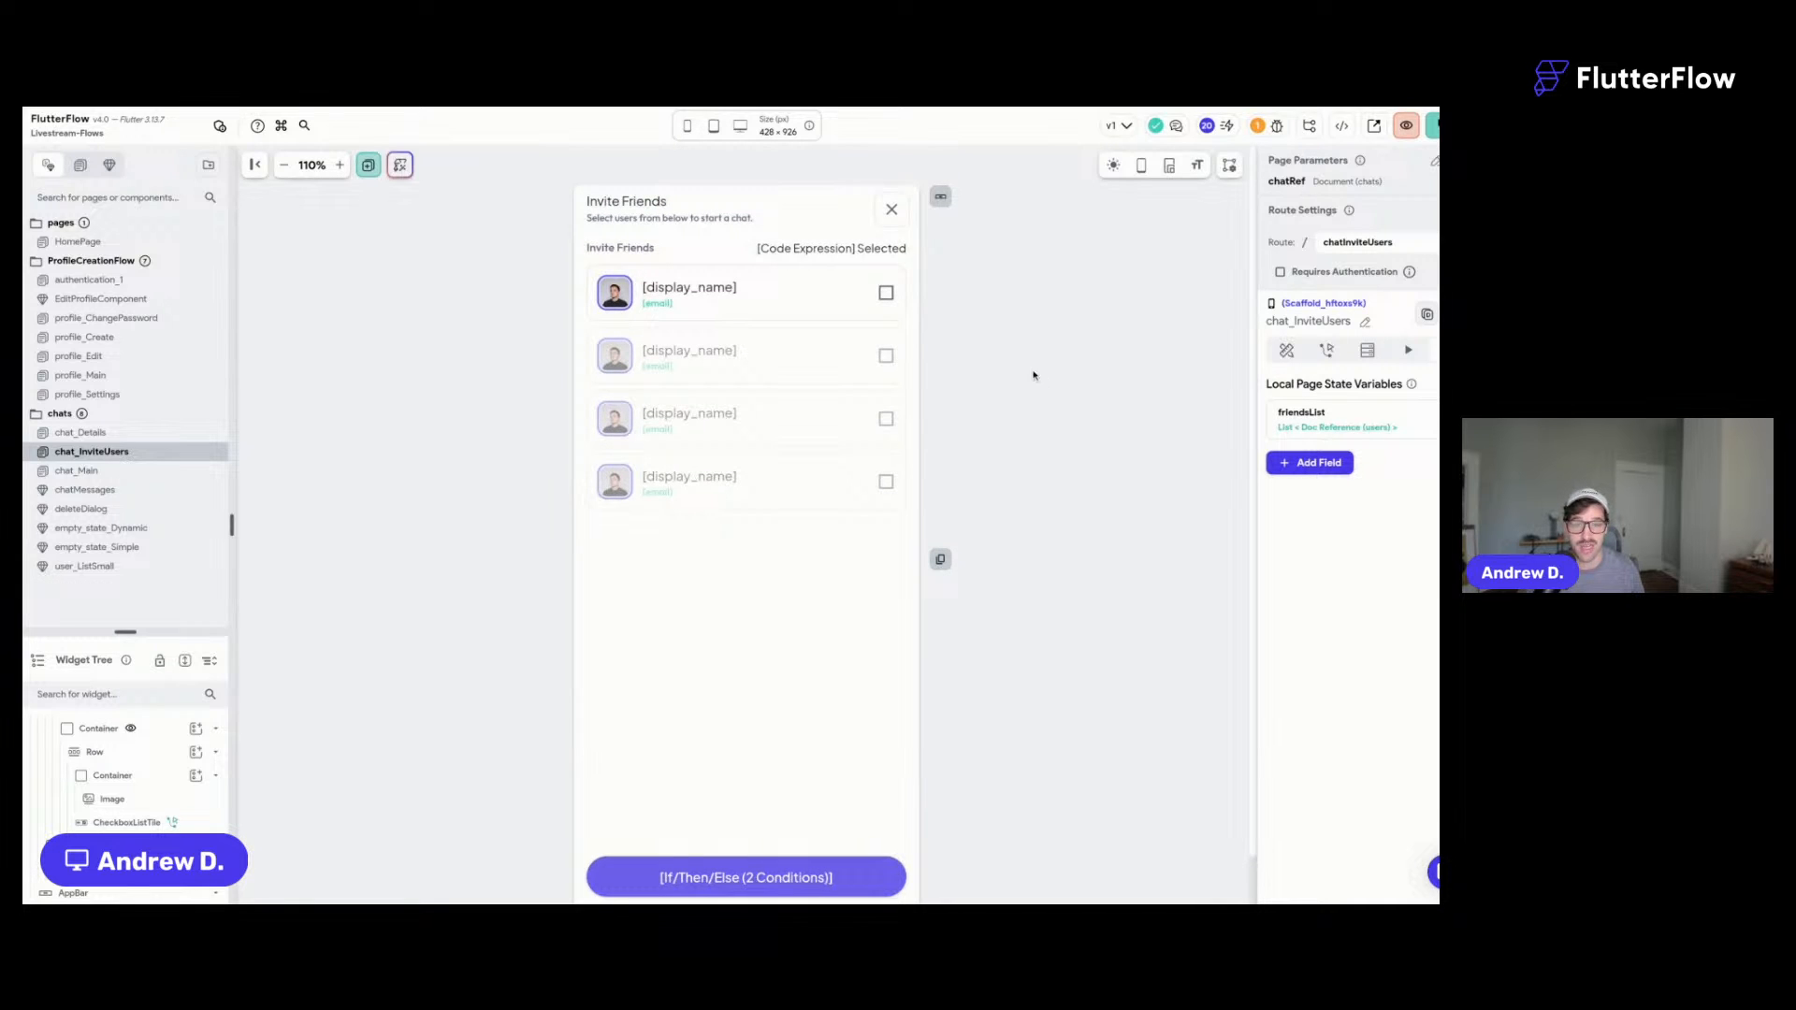
{"action": "scroll", "coordinate": [1014, 473], "scroll_direction": "down", "scroll_amount": 2}
{"action": "left_click", "coordinate": [739, 793]}
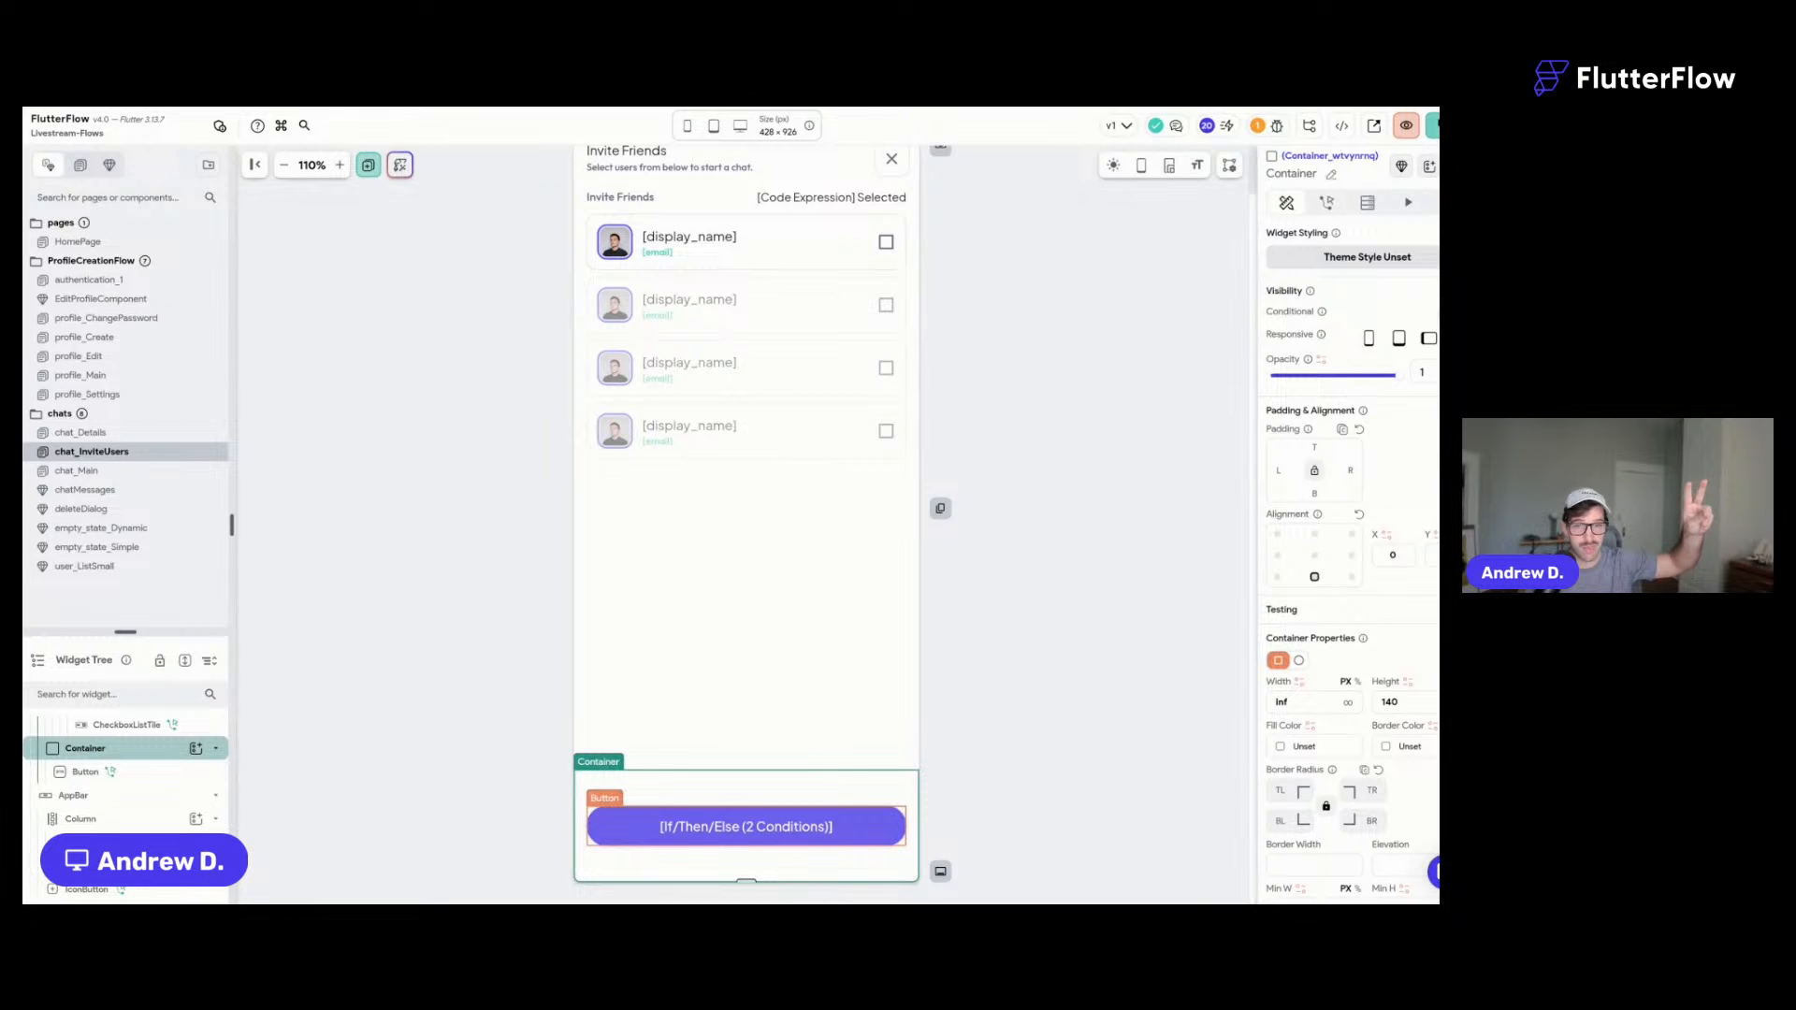
{"action": "left_click", "coordinate": [1016, 677]}
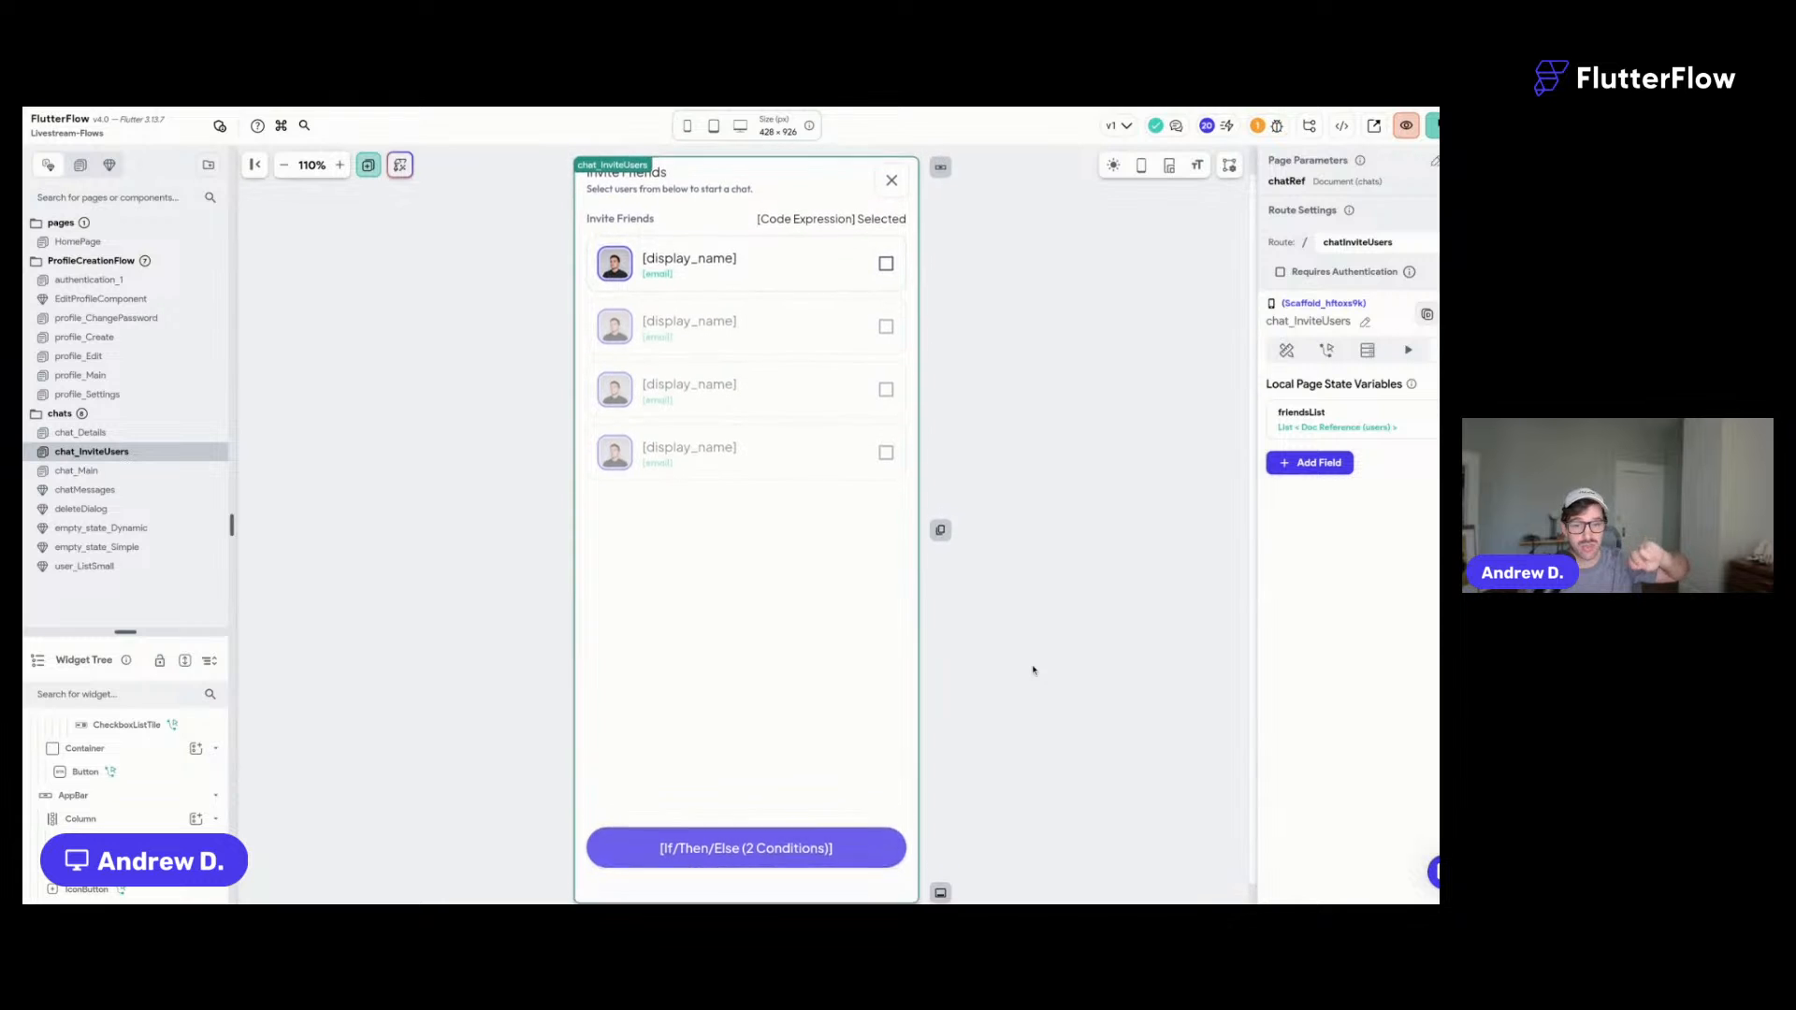
{"action": "left_click", "coordinate": [1344, 436]}
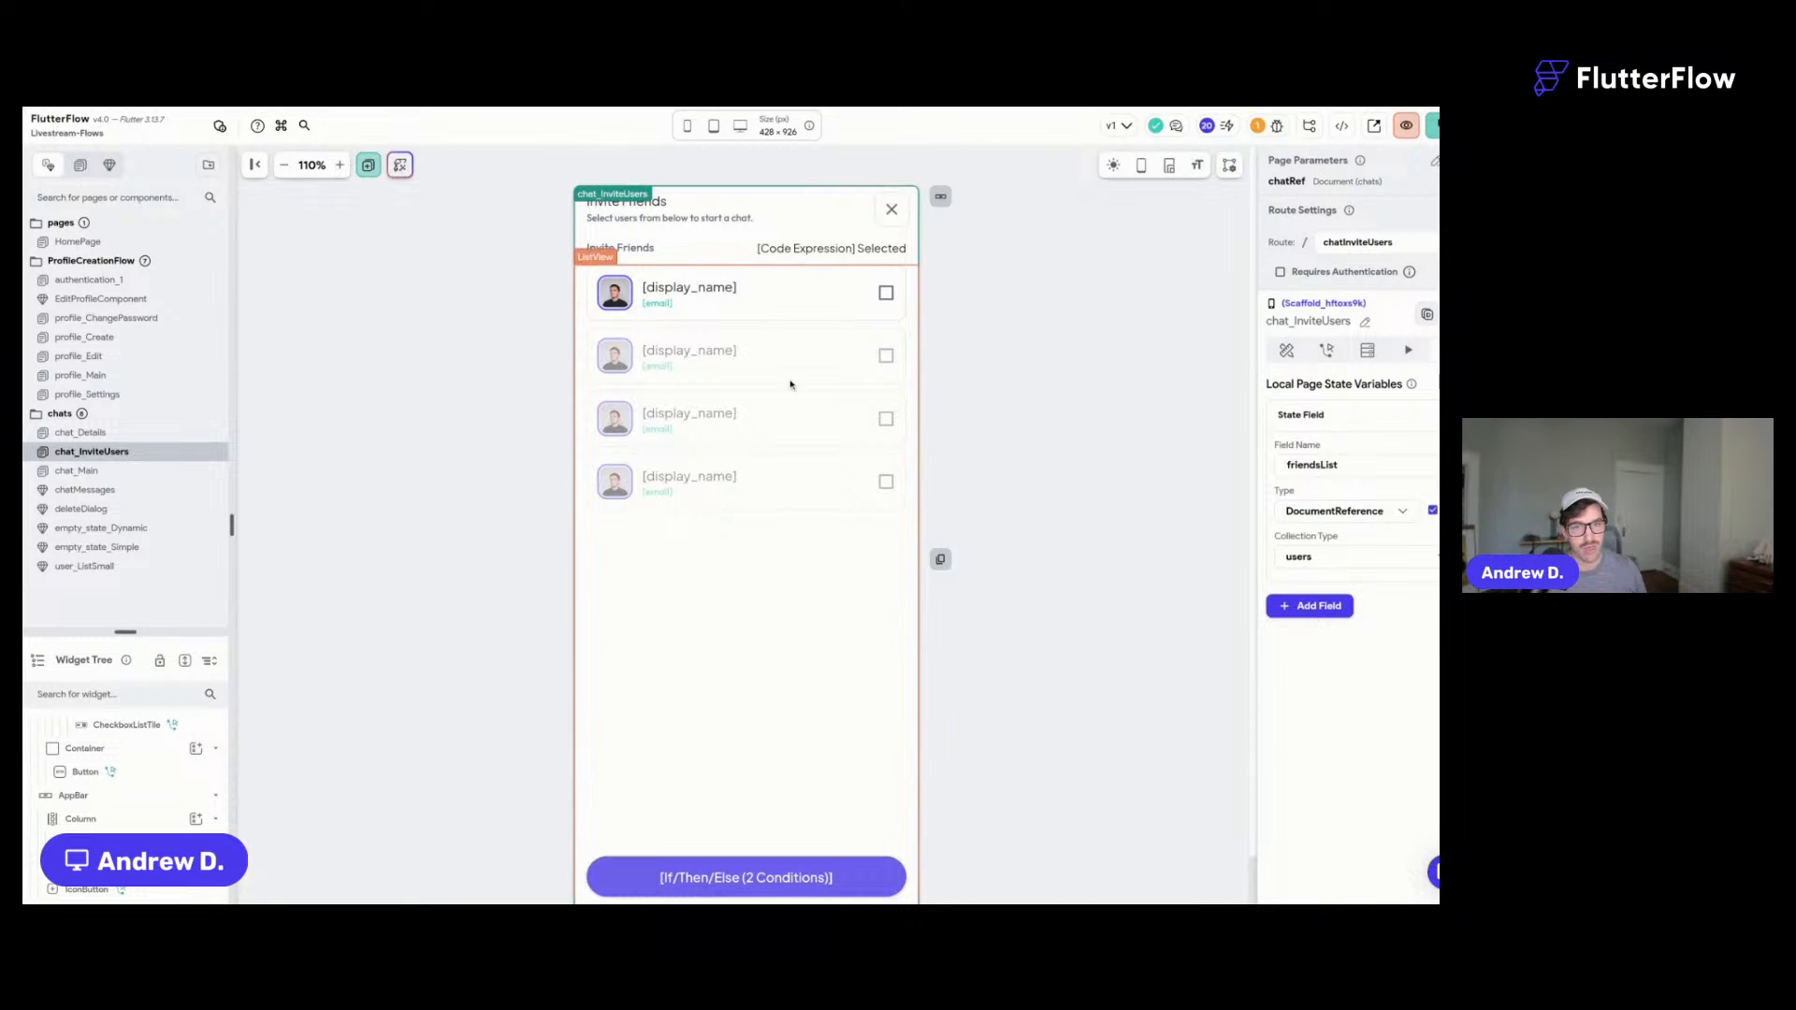
{"action": "left_click", "coordinate": [793, 316]}
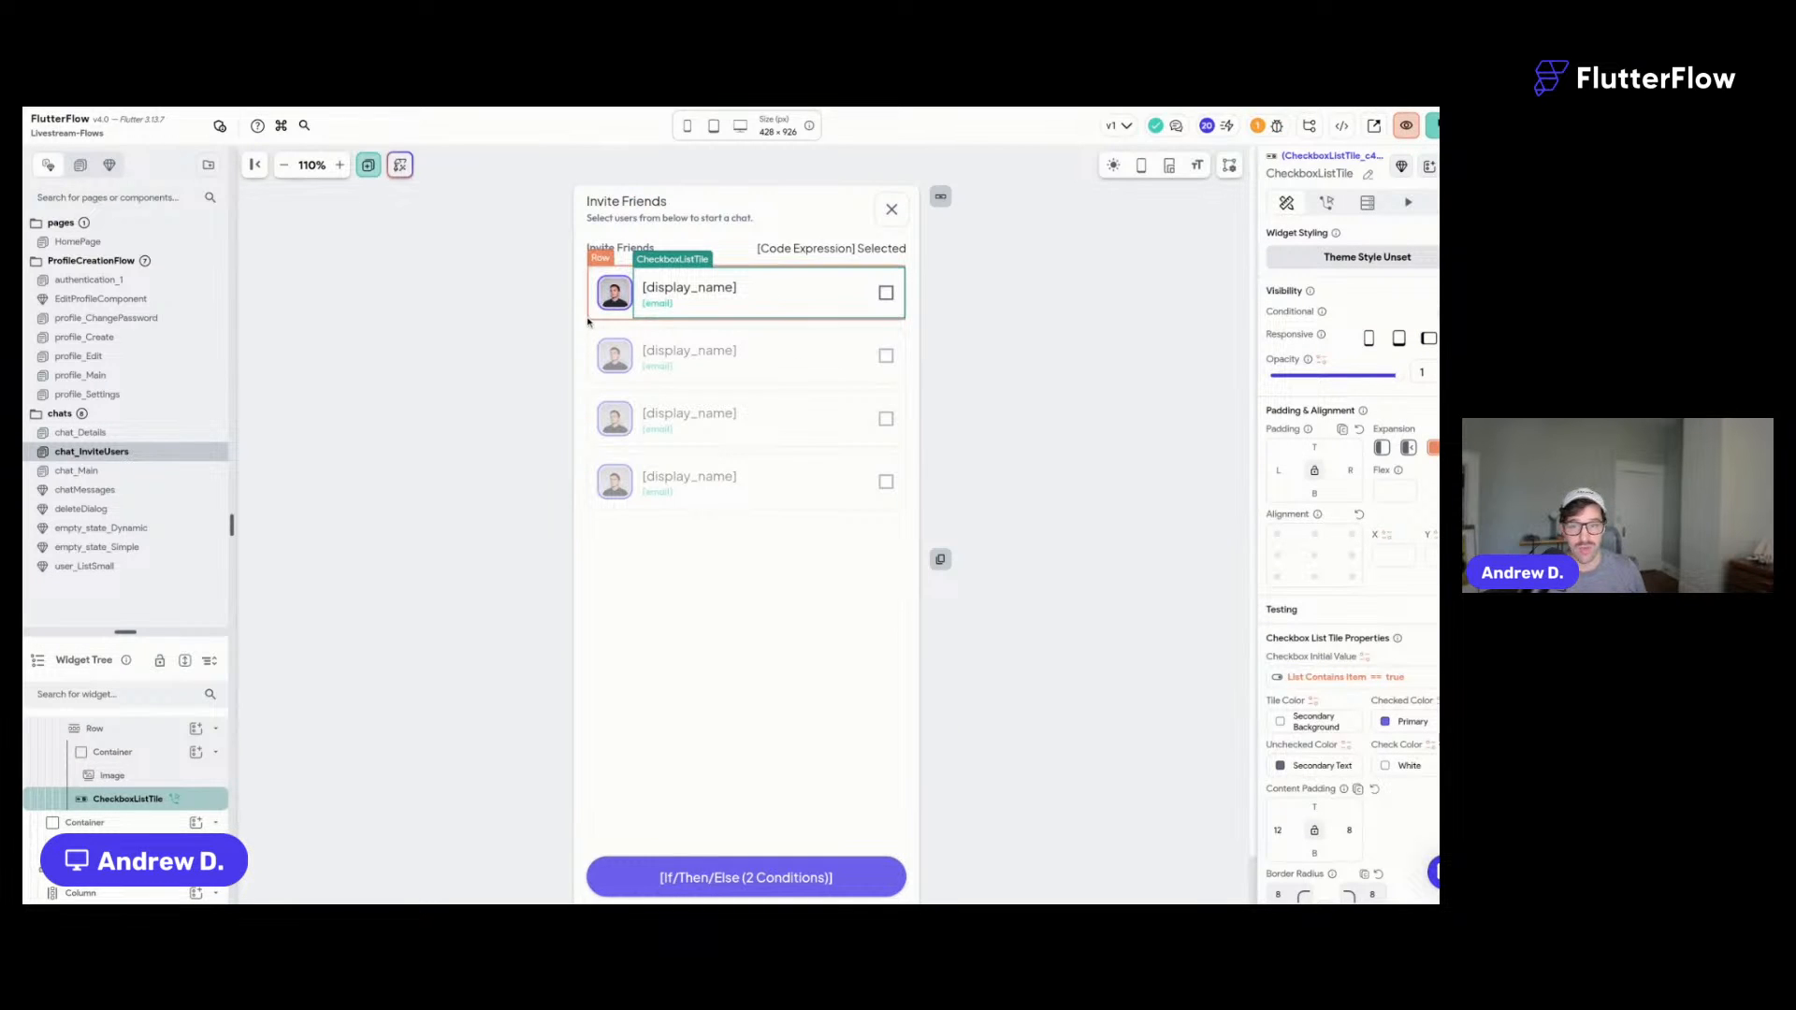
- Inspect the checkbox tile's toggled-on add-to-friendsList action and toggled-off removeUser Remove from List action, then close the editor
{"action": "left_click", "coordinate": [1326, 202]}
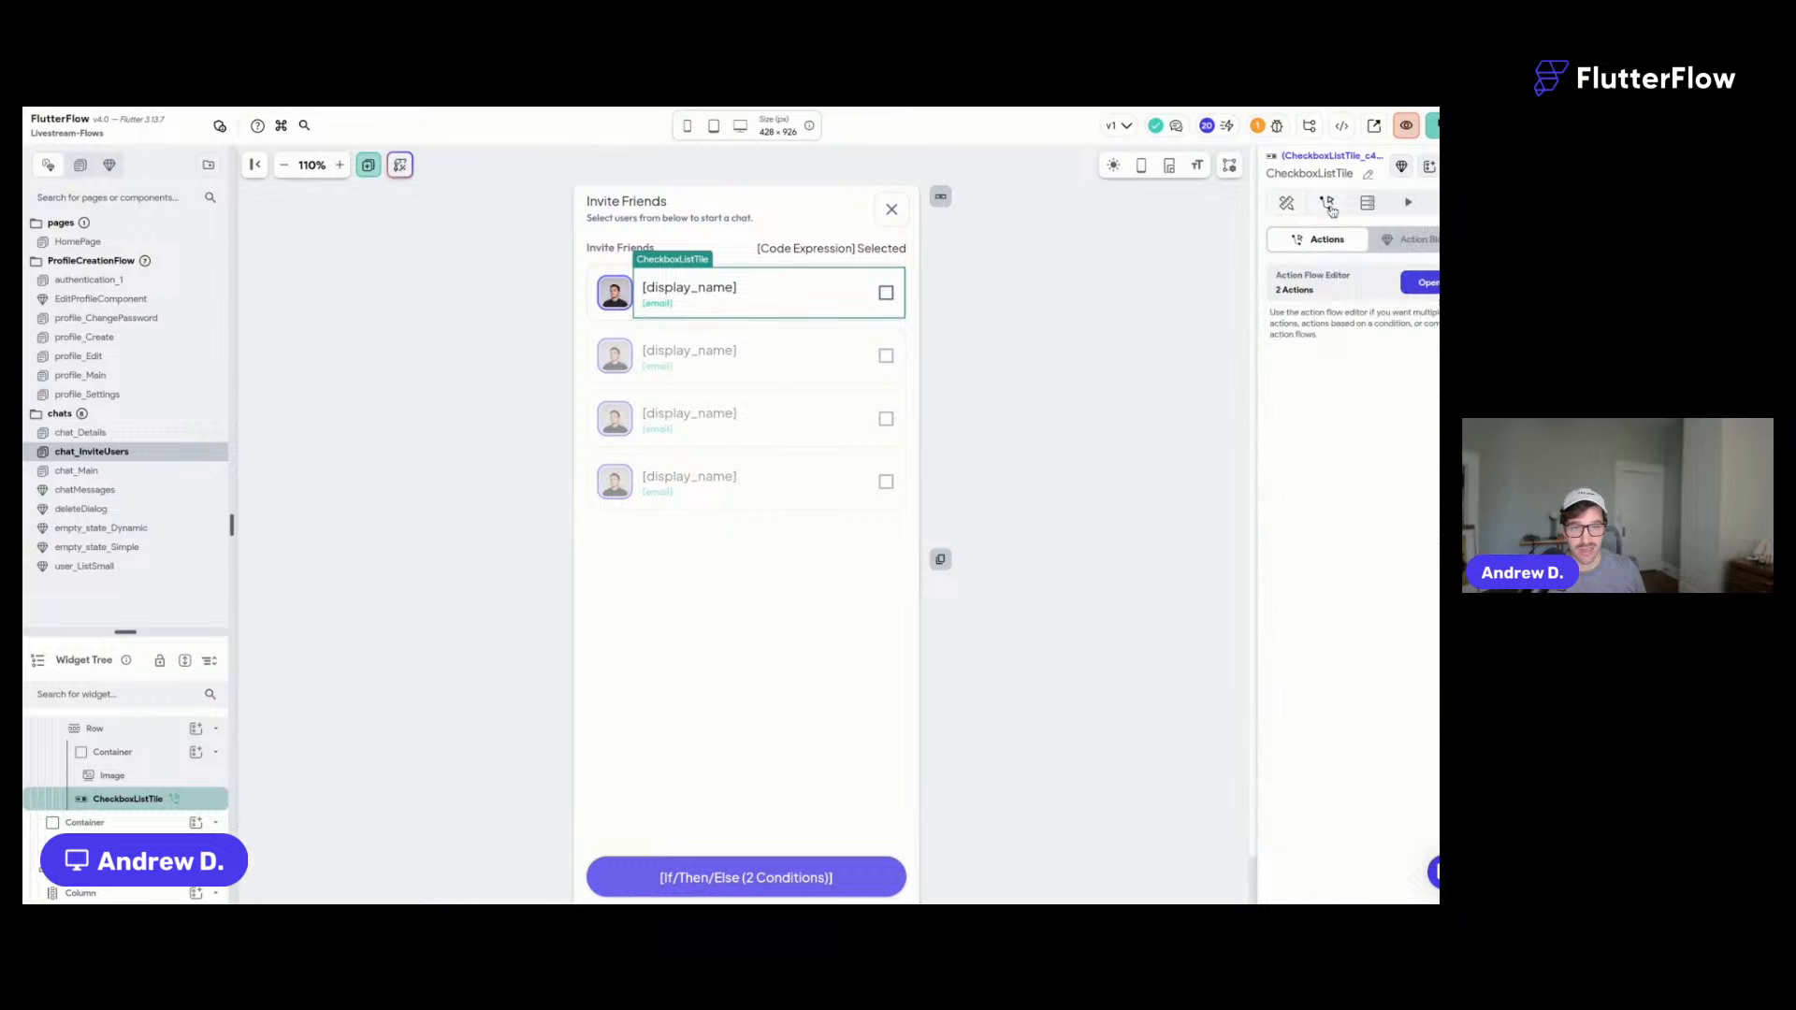
{"action": "left_click", "coordinate": [1425, 283]}
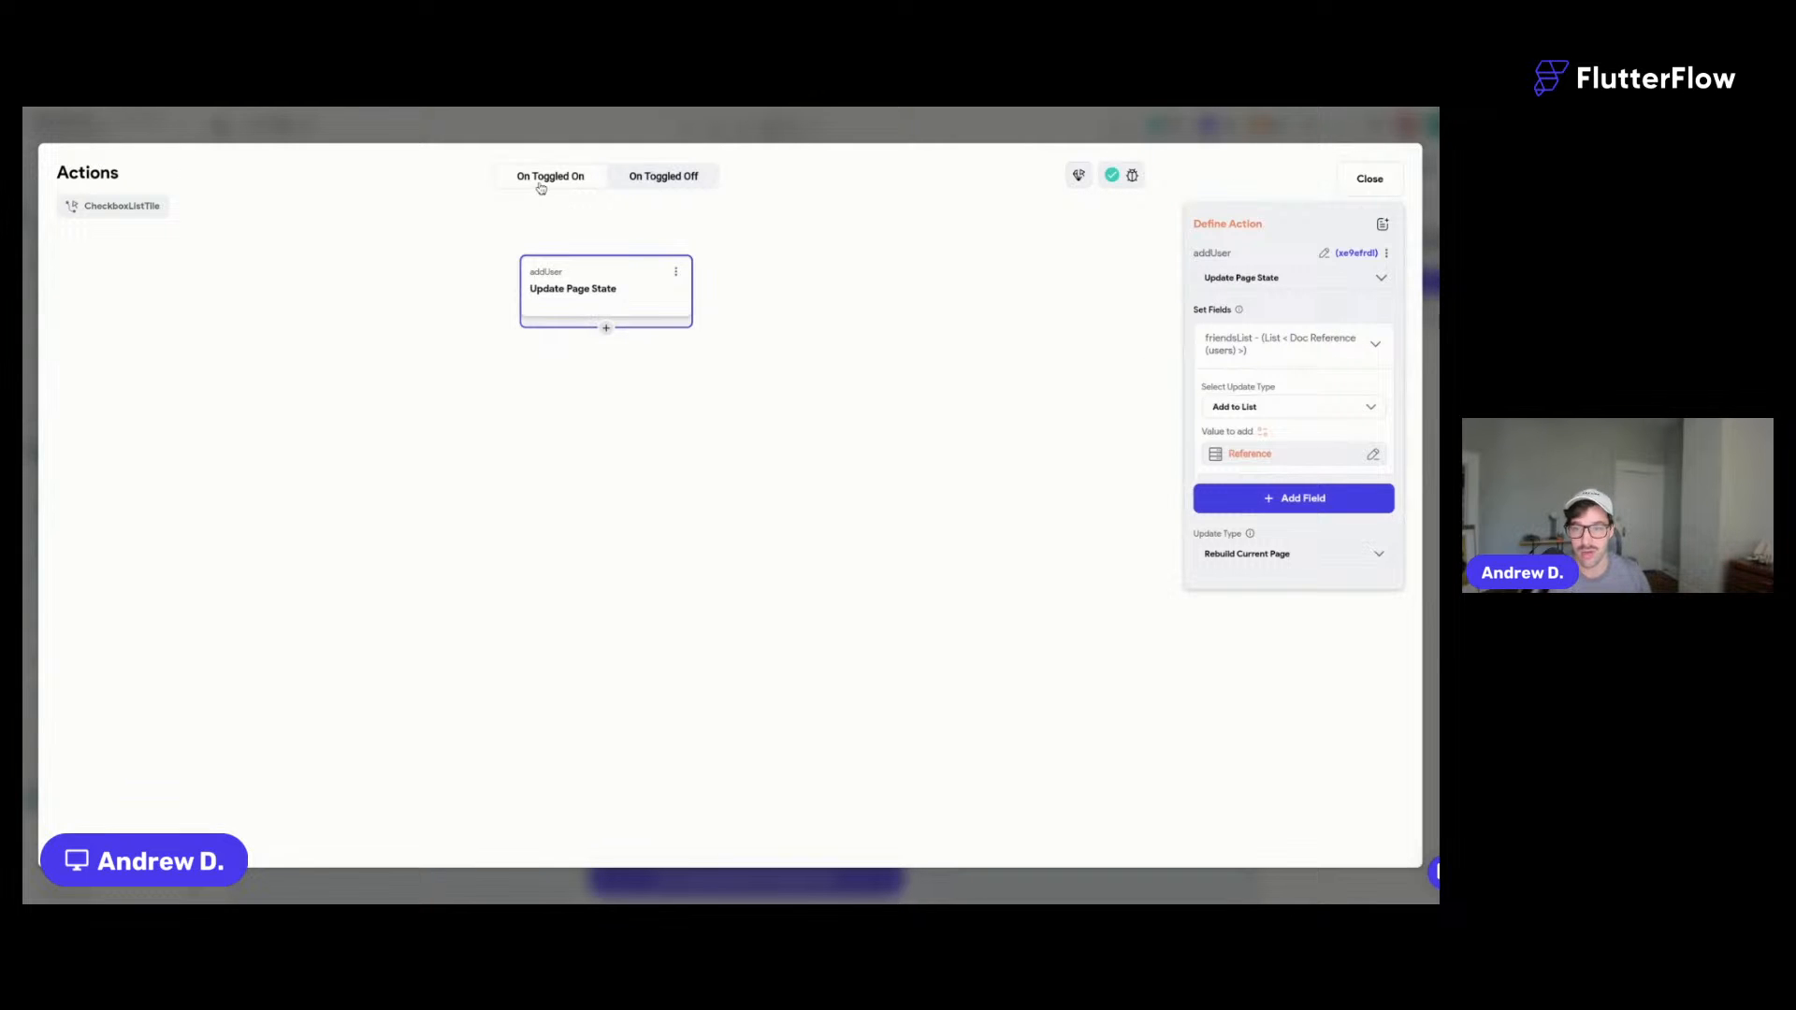
{"action": "mouse_move", "coordinate": [1250, 355]}
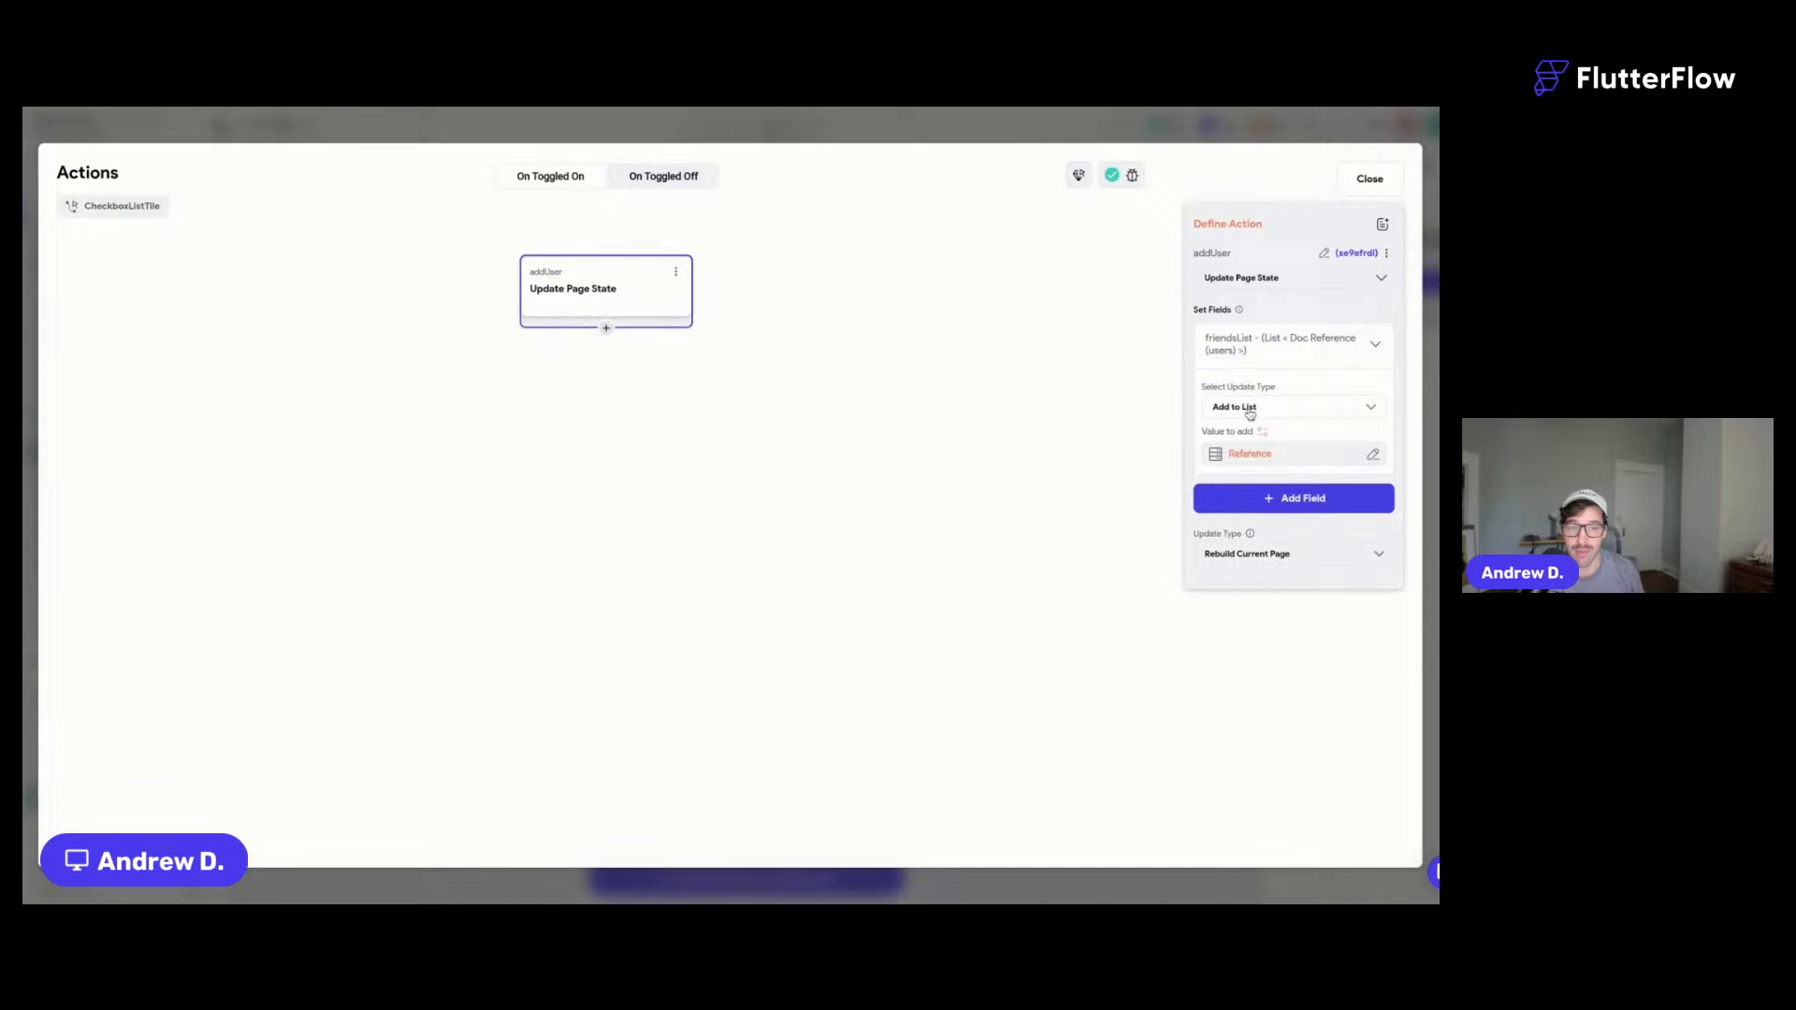
{"action": "left_click", "coordinate": [550, 176]}
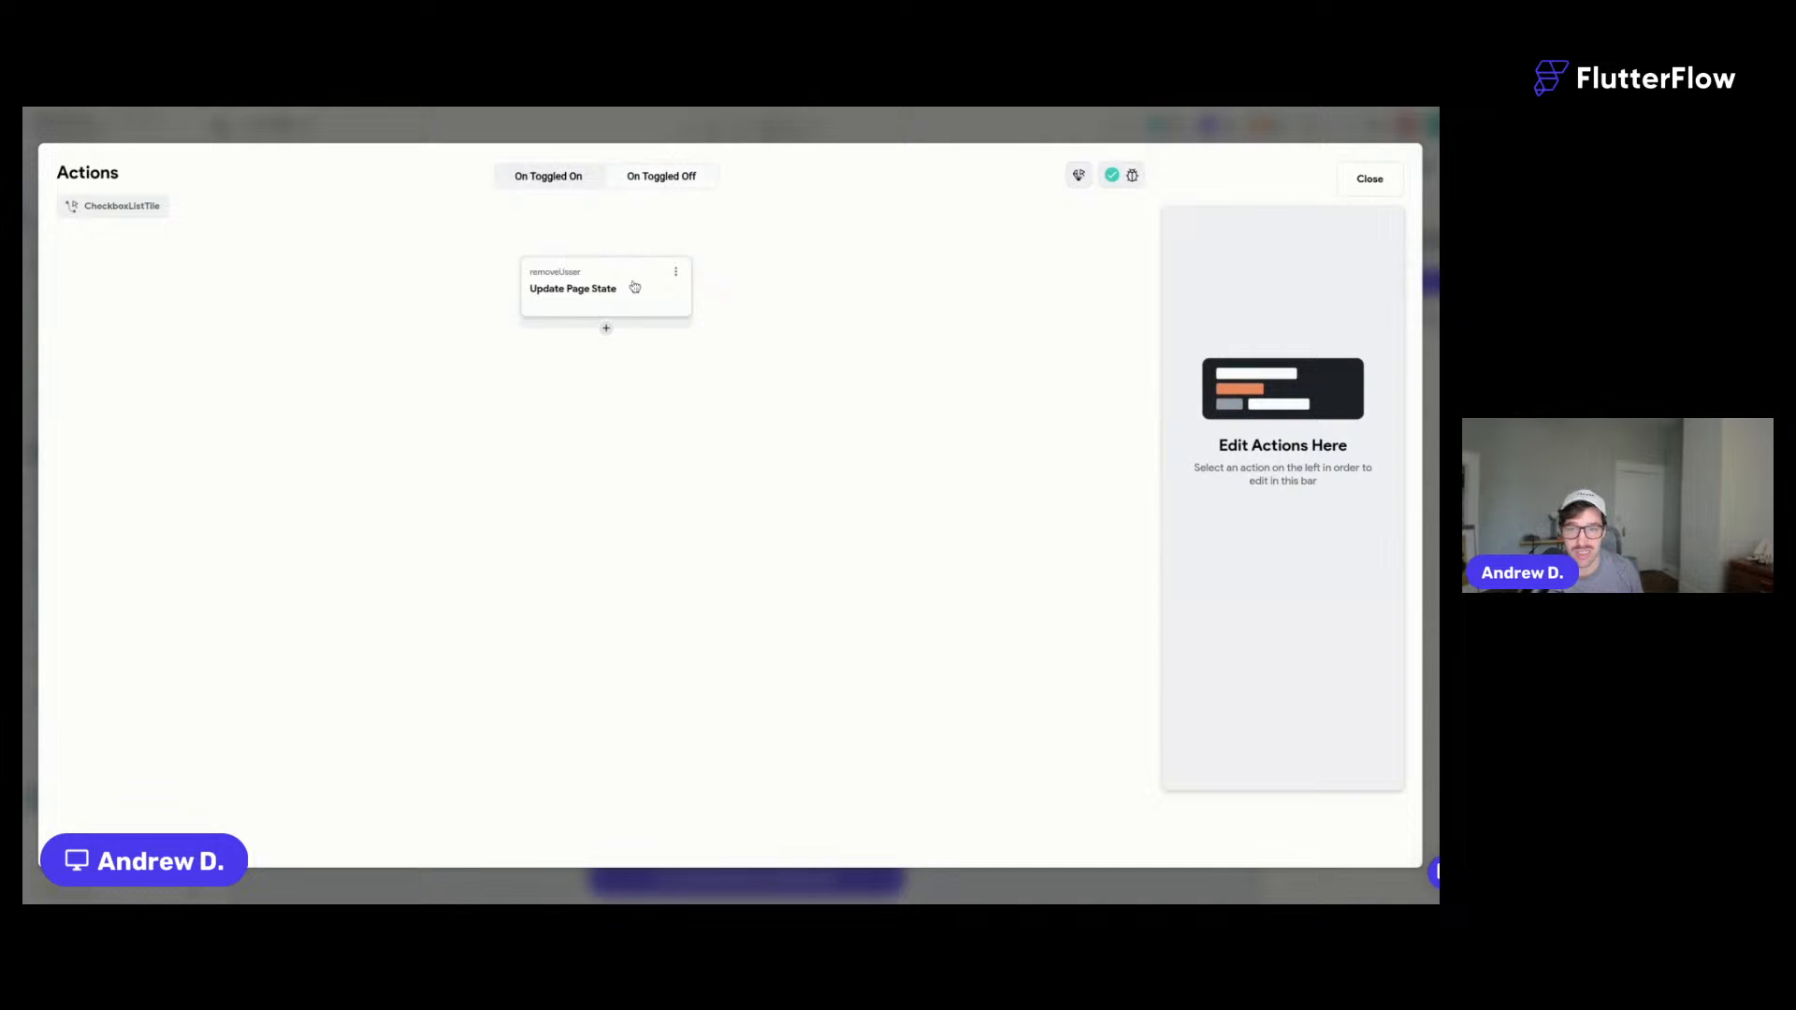
{"action": "left_click", "coordinate": [604, 288]}
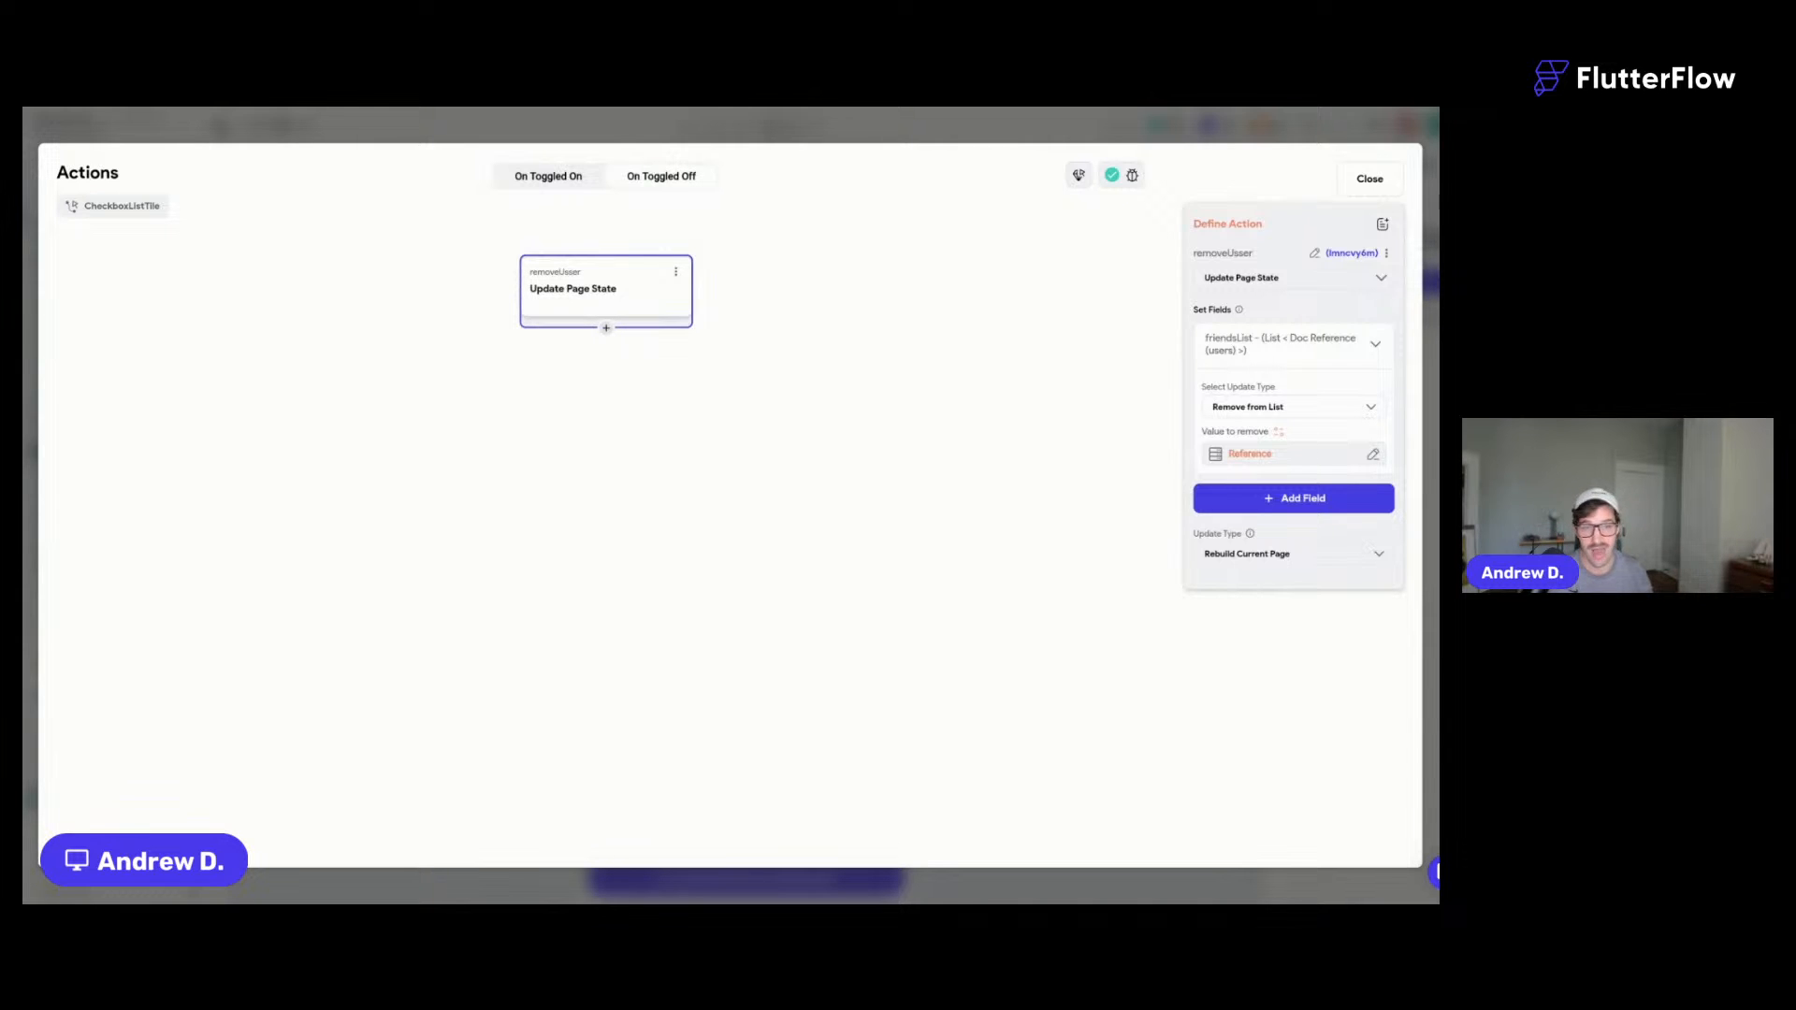
{"action": "left_click", "coordinate": [1370, 179]}
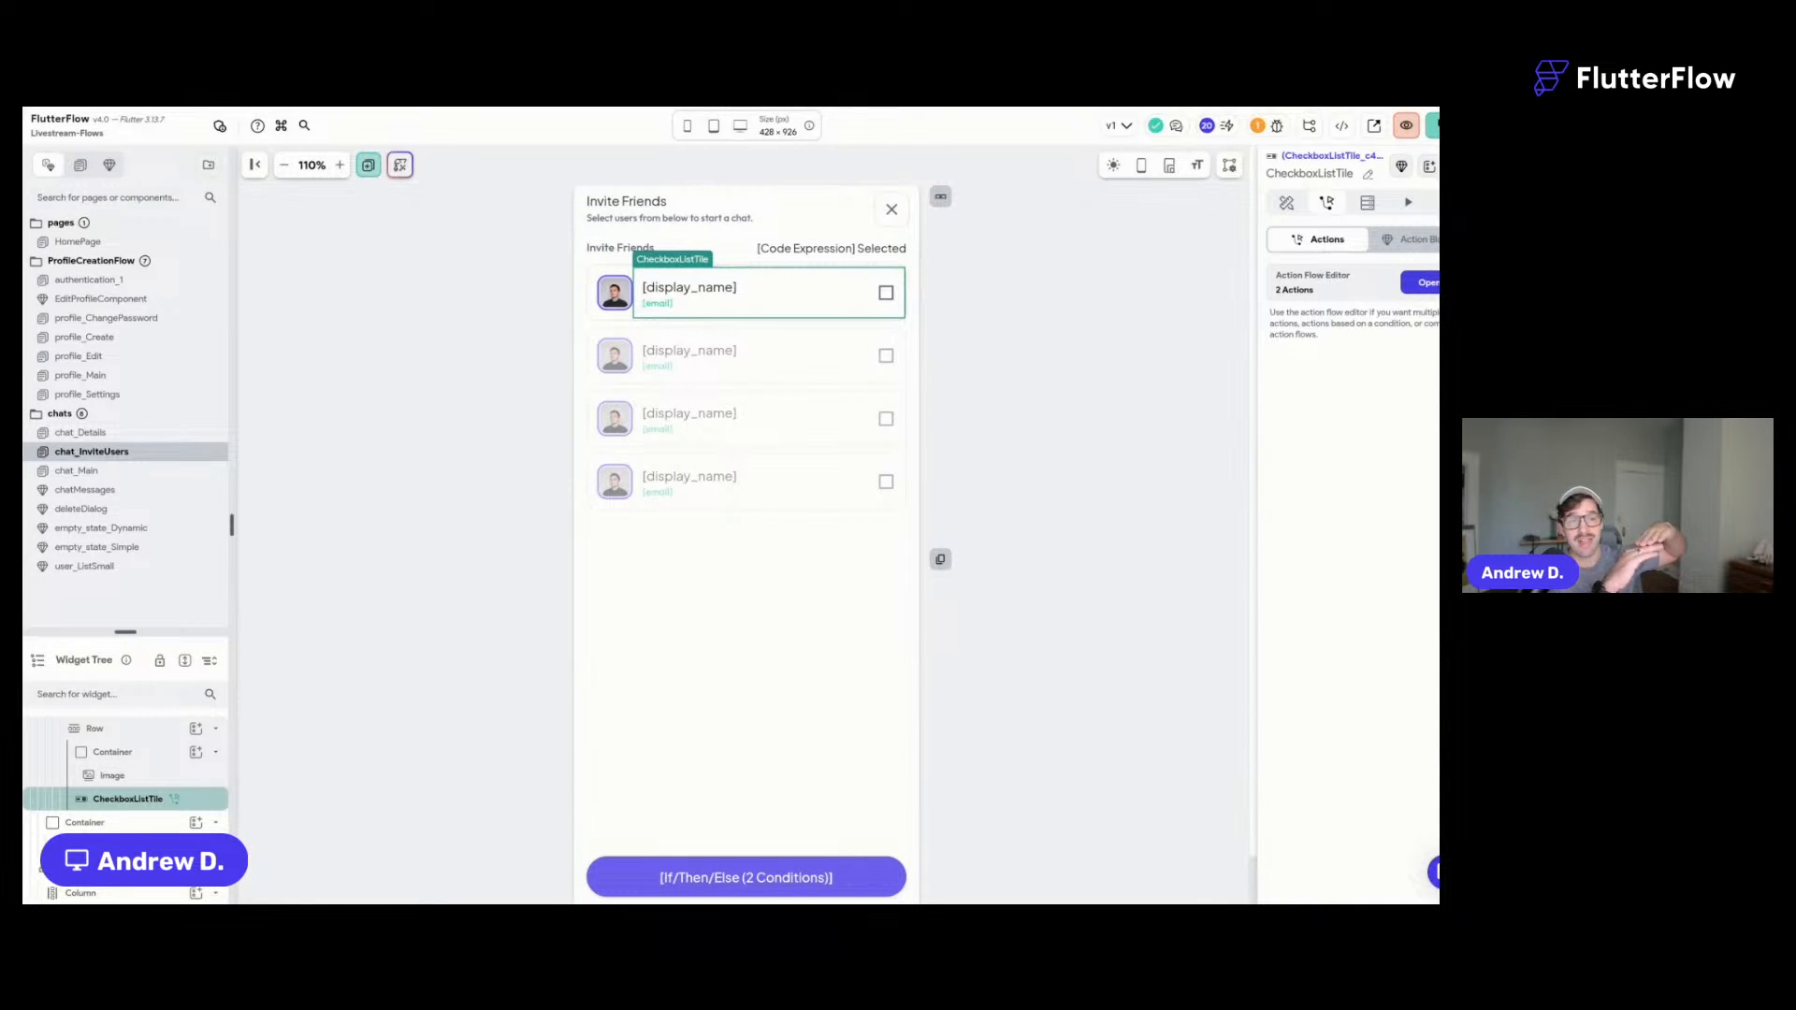
- Save the project and select the selected-count Text expression on the chat_InviteUsers page
{"action": "left_click", "coordinate": [1286, 203]}
{"action": "key", "text": "ctrl+s"}
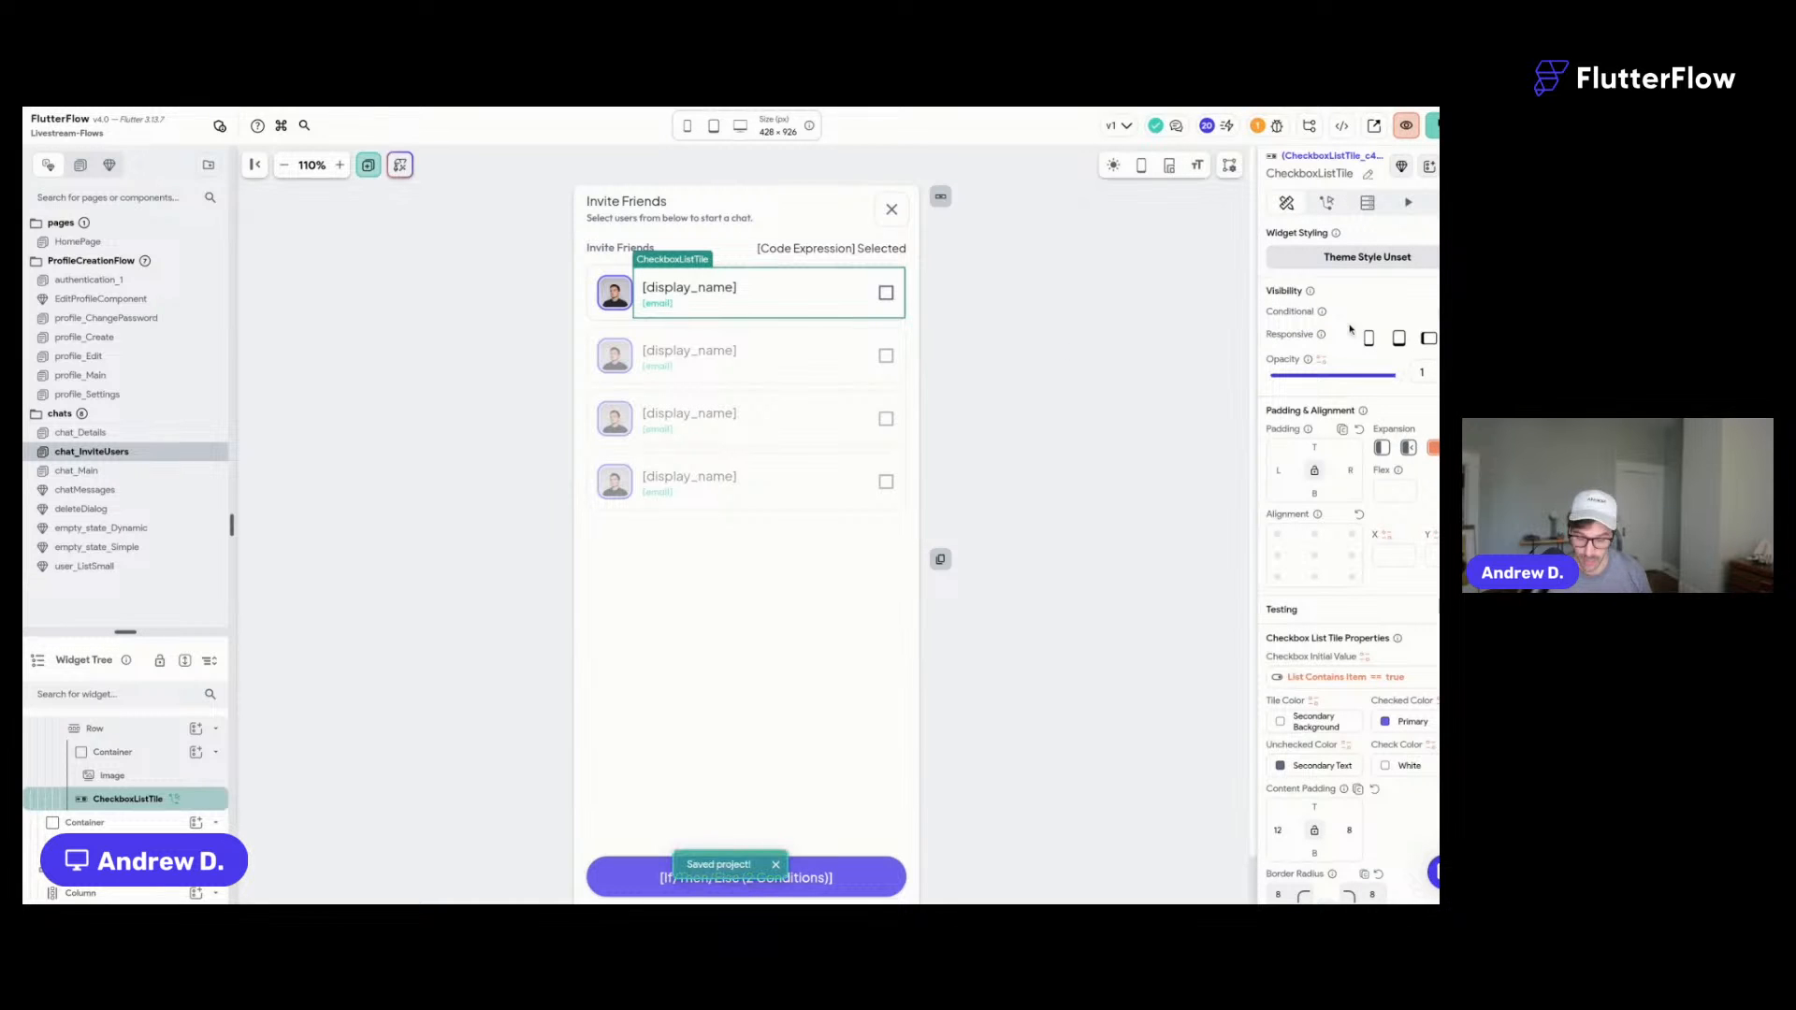
{"action": "left_click", "coordinate": [993, 401]}
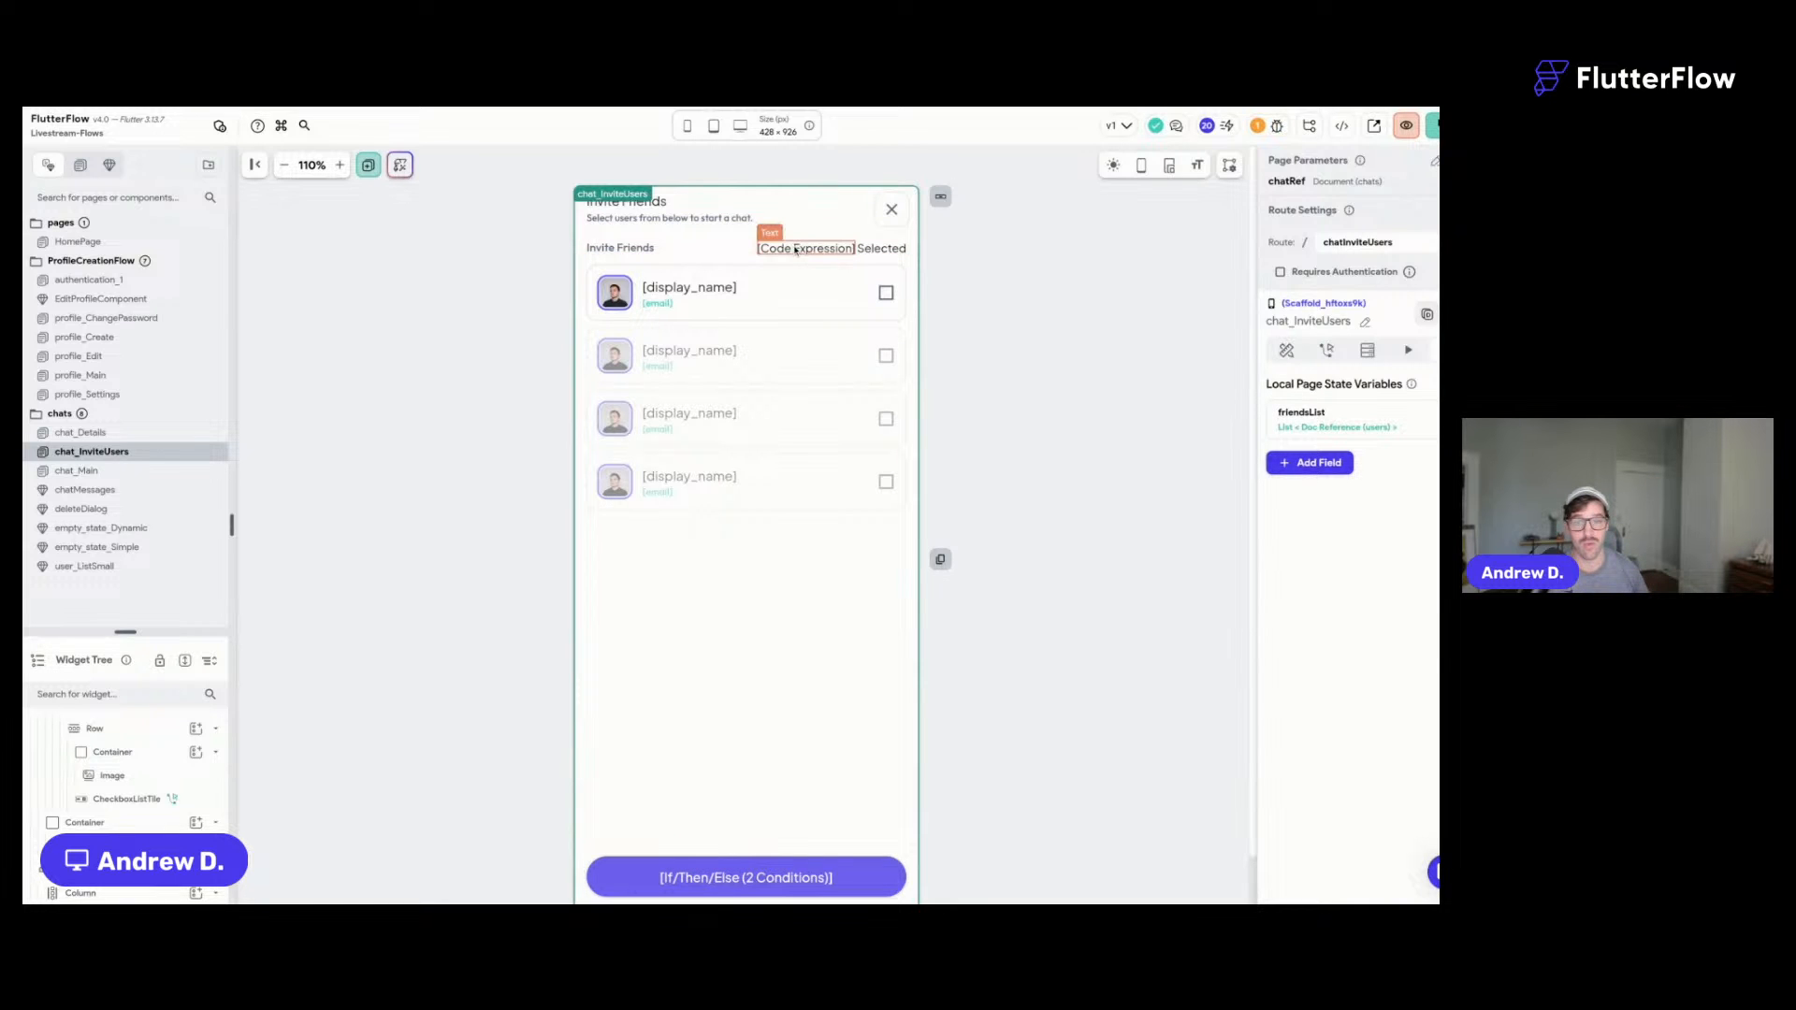
{"action": "left_click", "coordinate": [795, 249]}
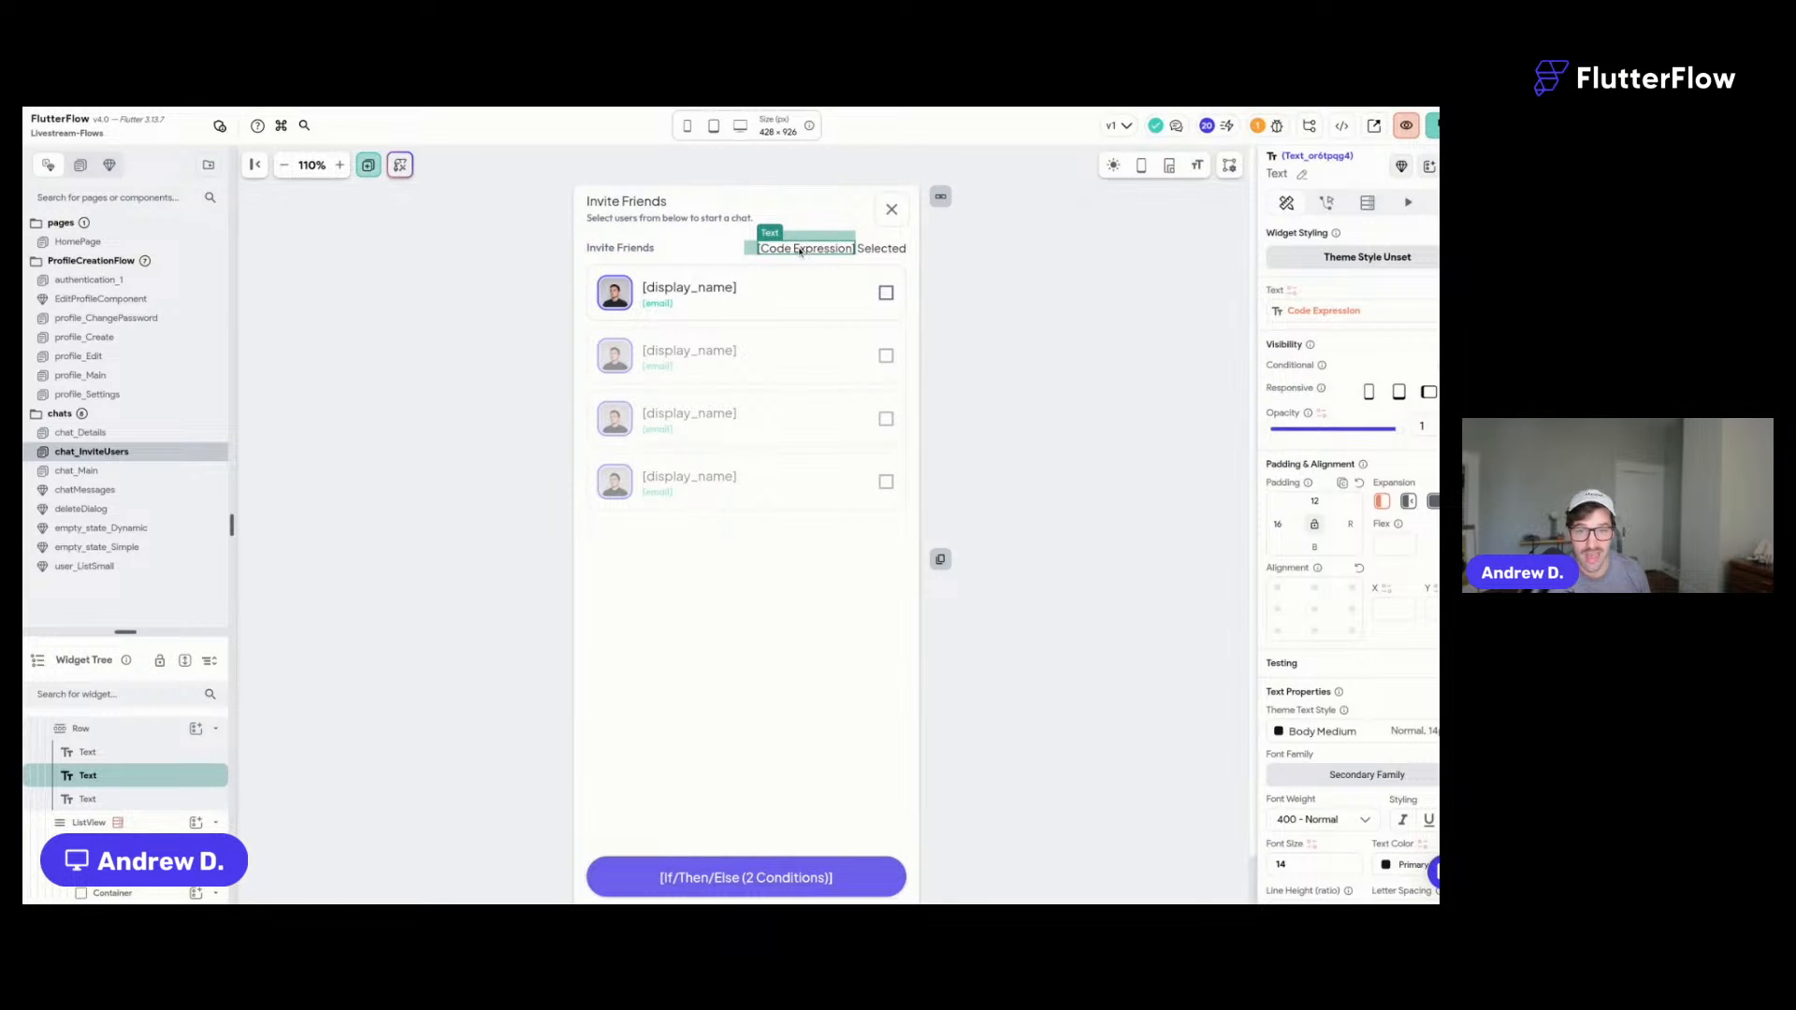
- In test mode, tick two friends for 2 Selected, untick one, then close Invite Friends and return to the editor
{"action": "left_click", "coordinate": [573, 108]}
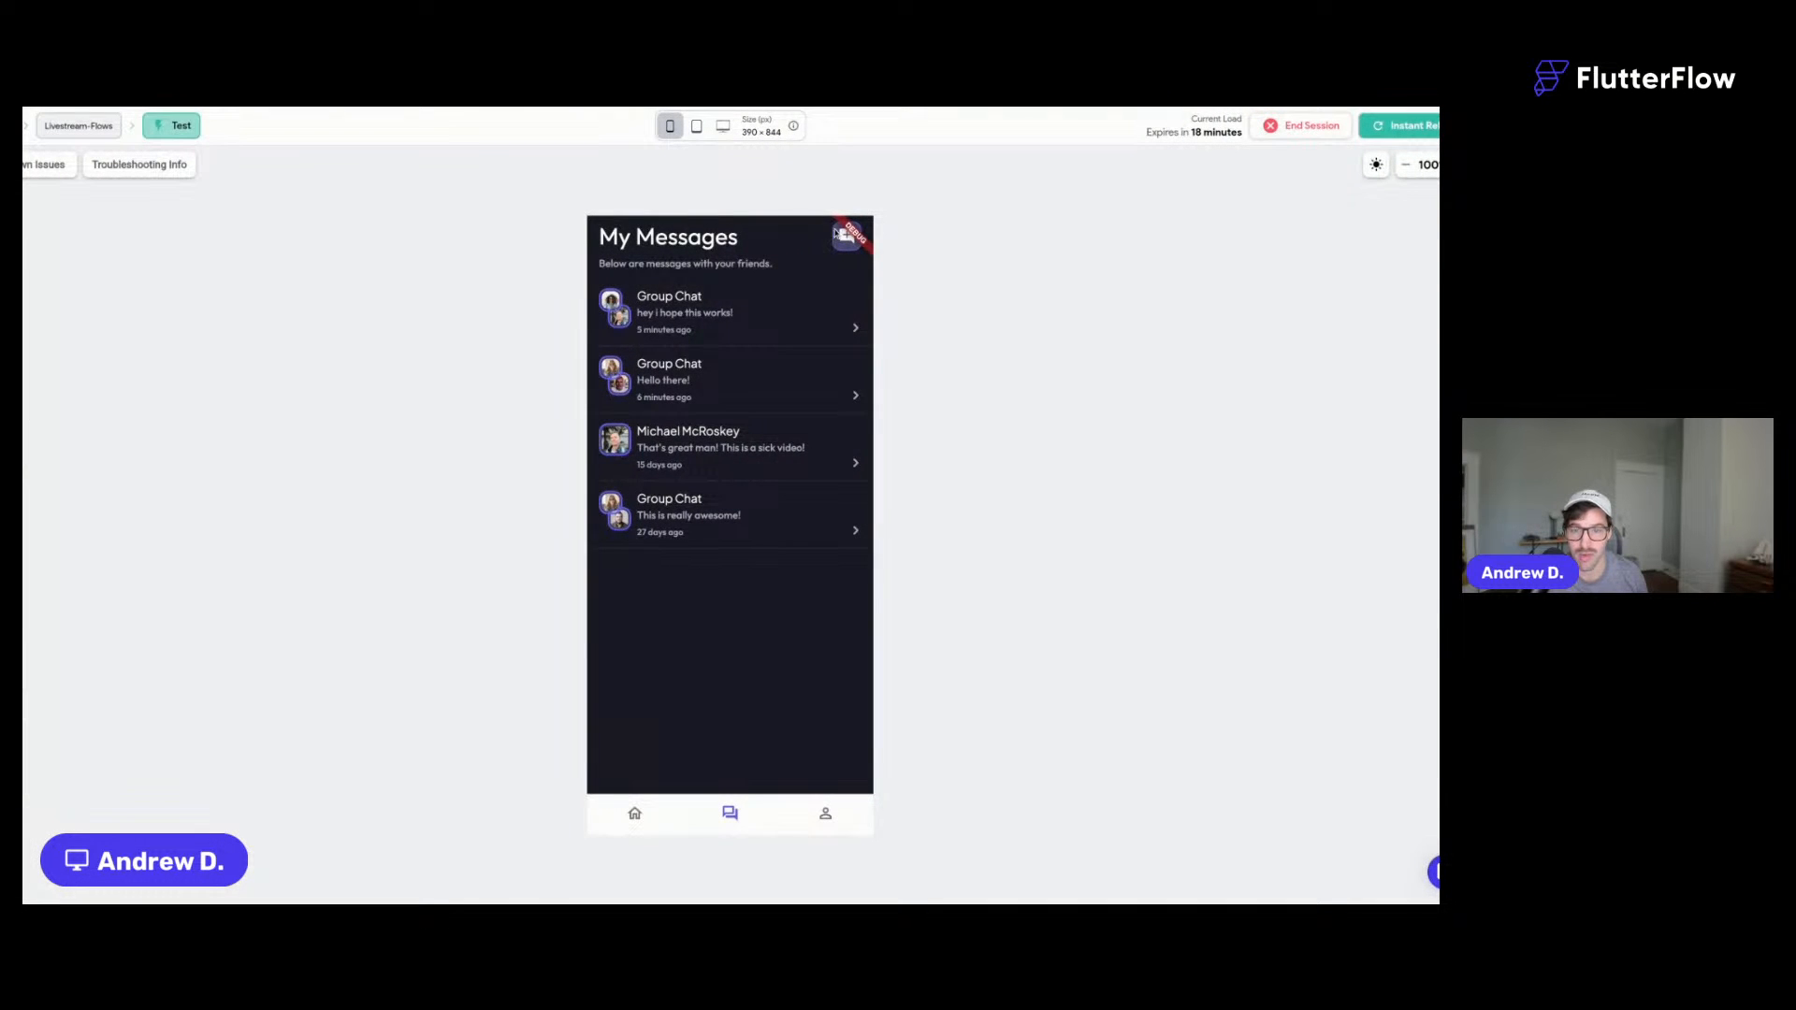
{"action": "left_click", "coordinate": [838, 234]}
{"action": "left_click", "coordinate": [707, 320]}
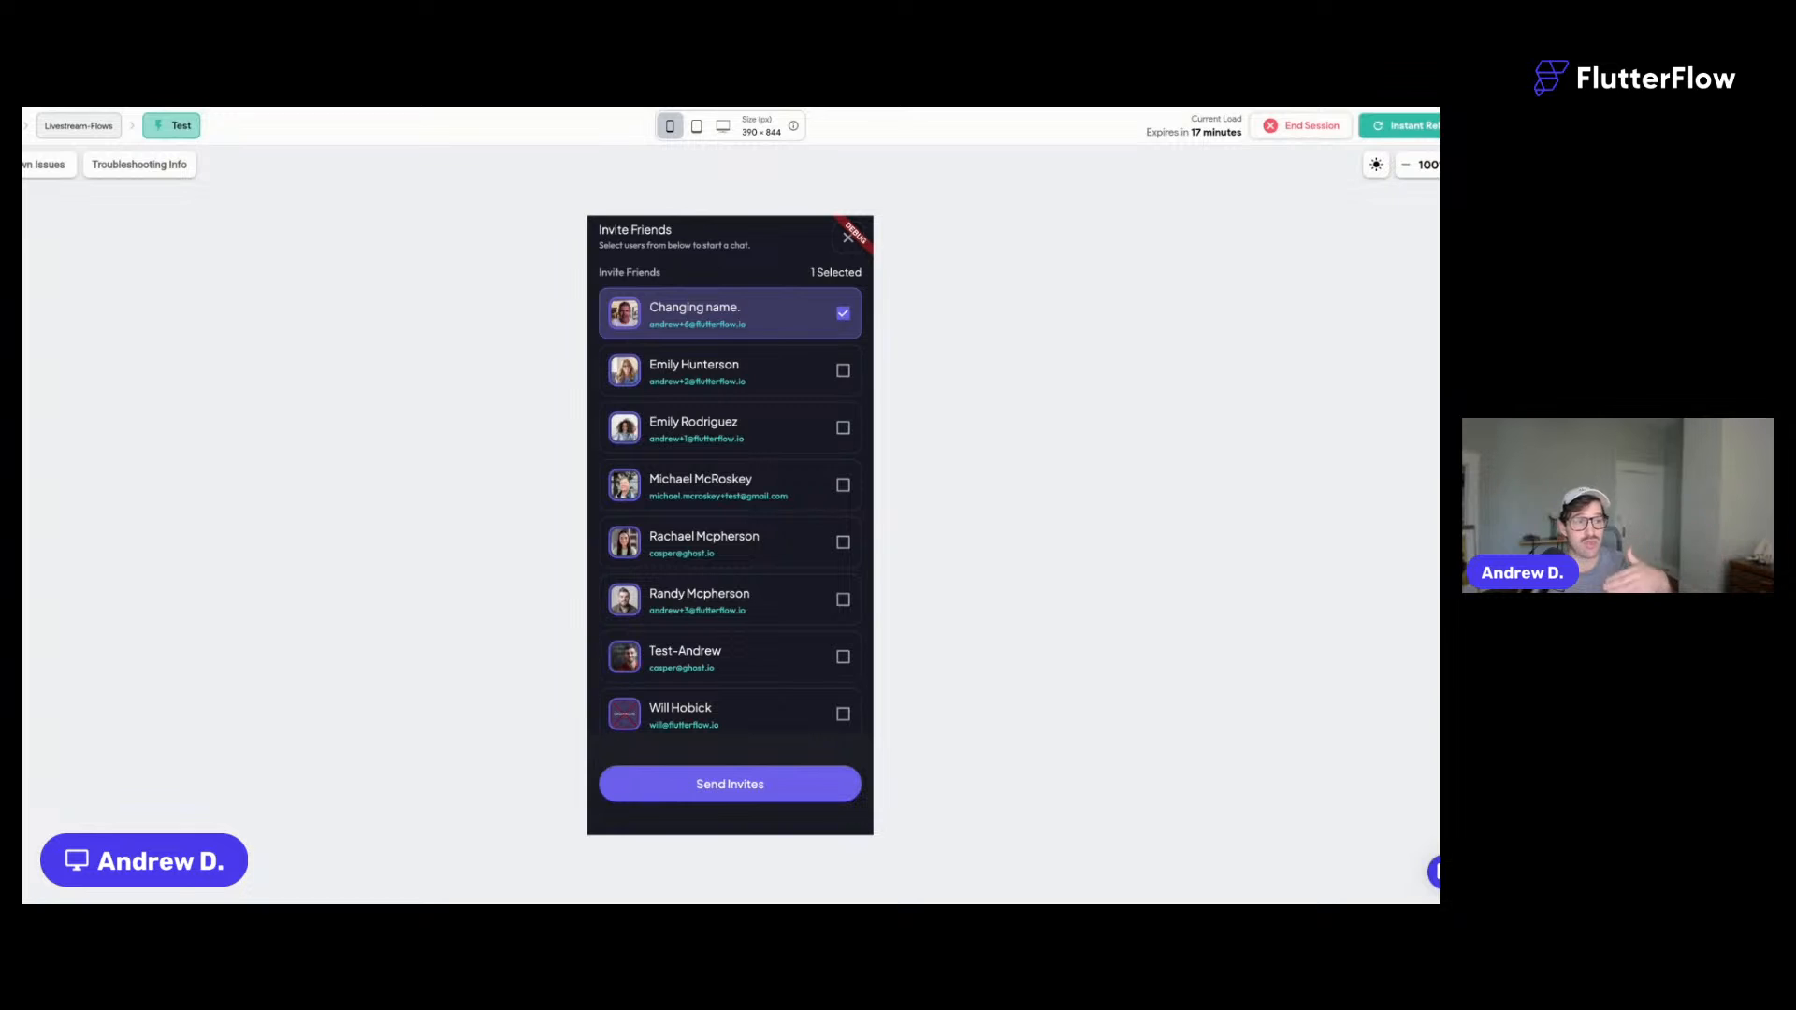
{"action": "left_click", "coordinate": [735, 491]}
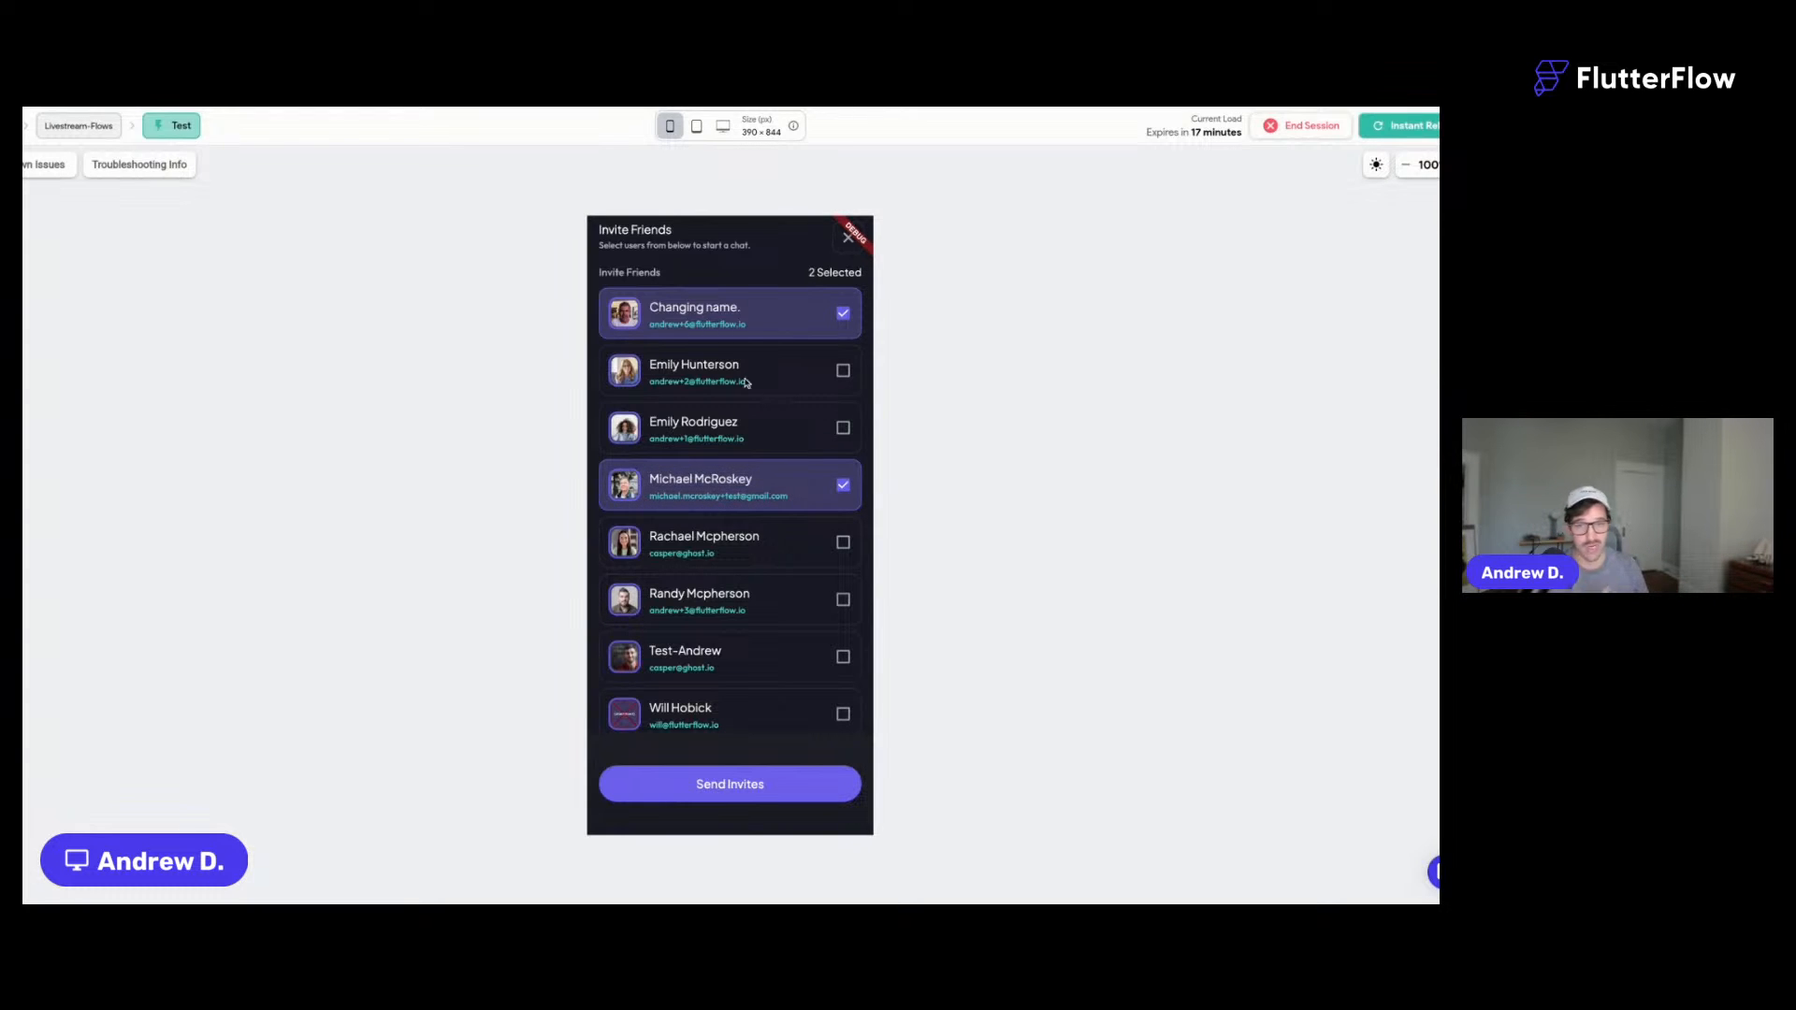
{"action": "left_click", "coordinate": [735, 488]}
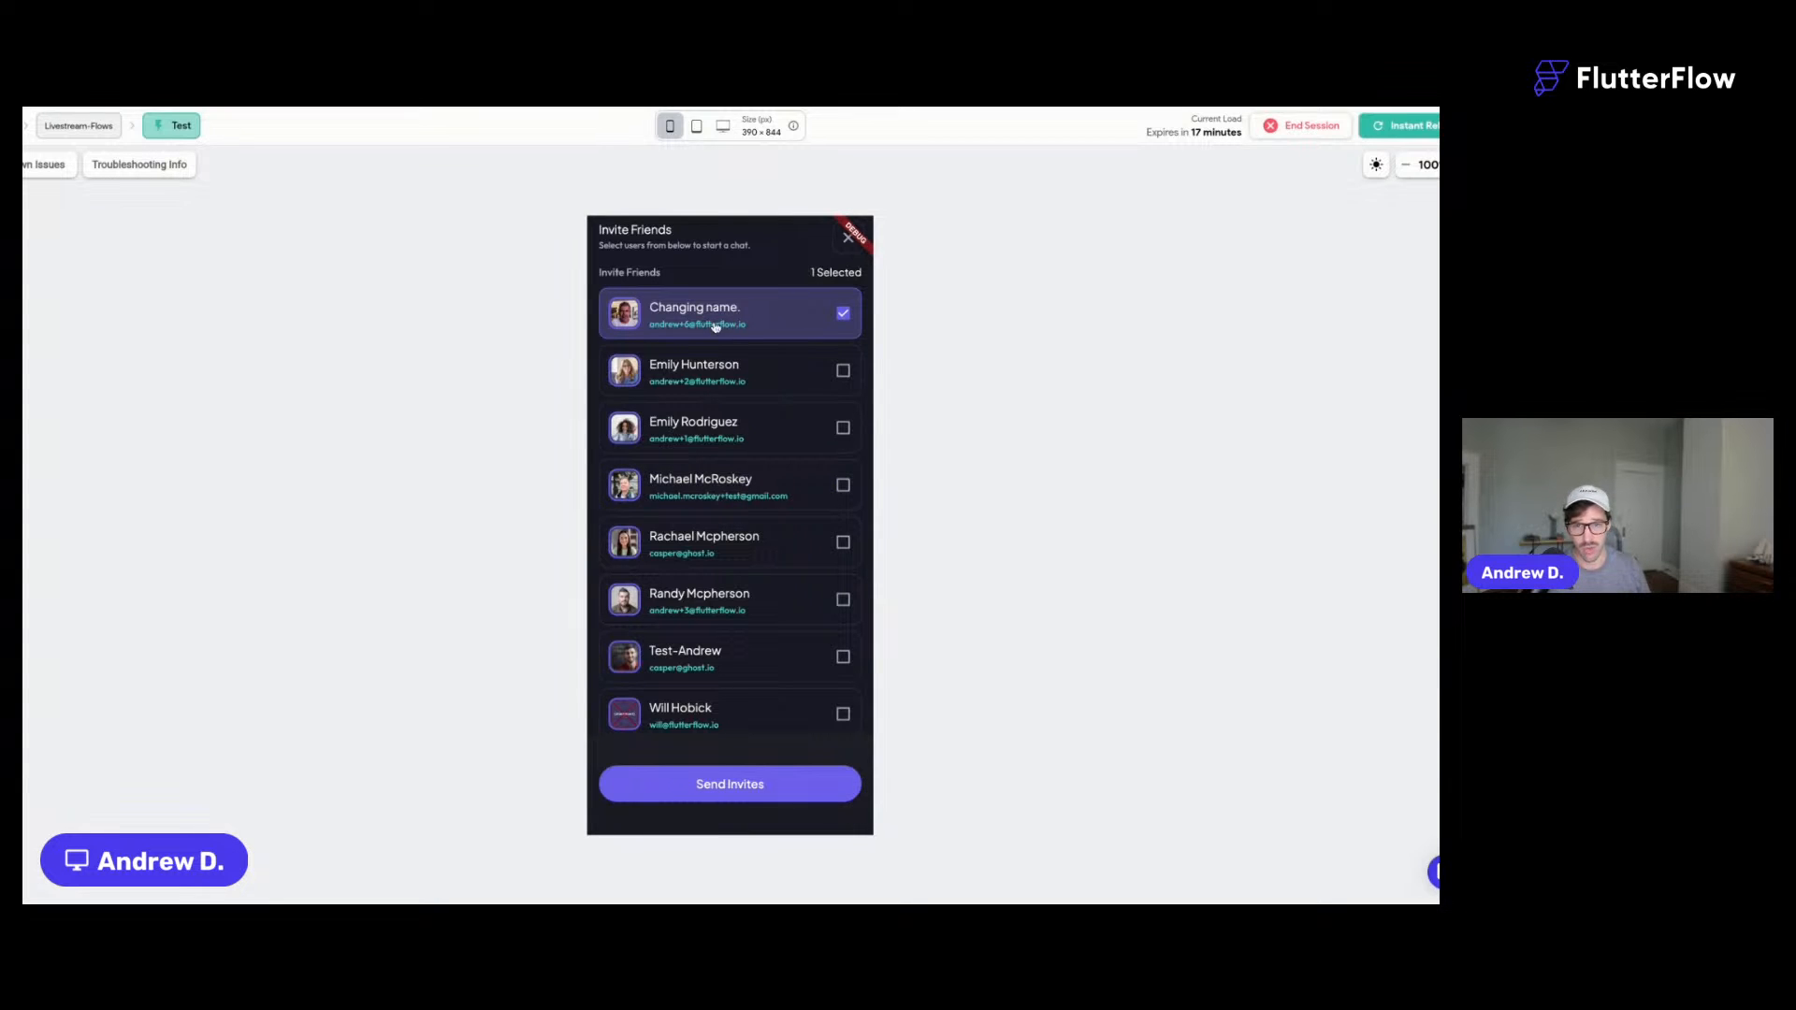
{"action": "left_click", "coordinate": [847, 237]}
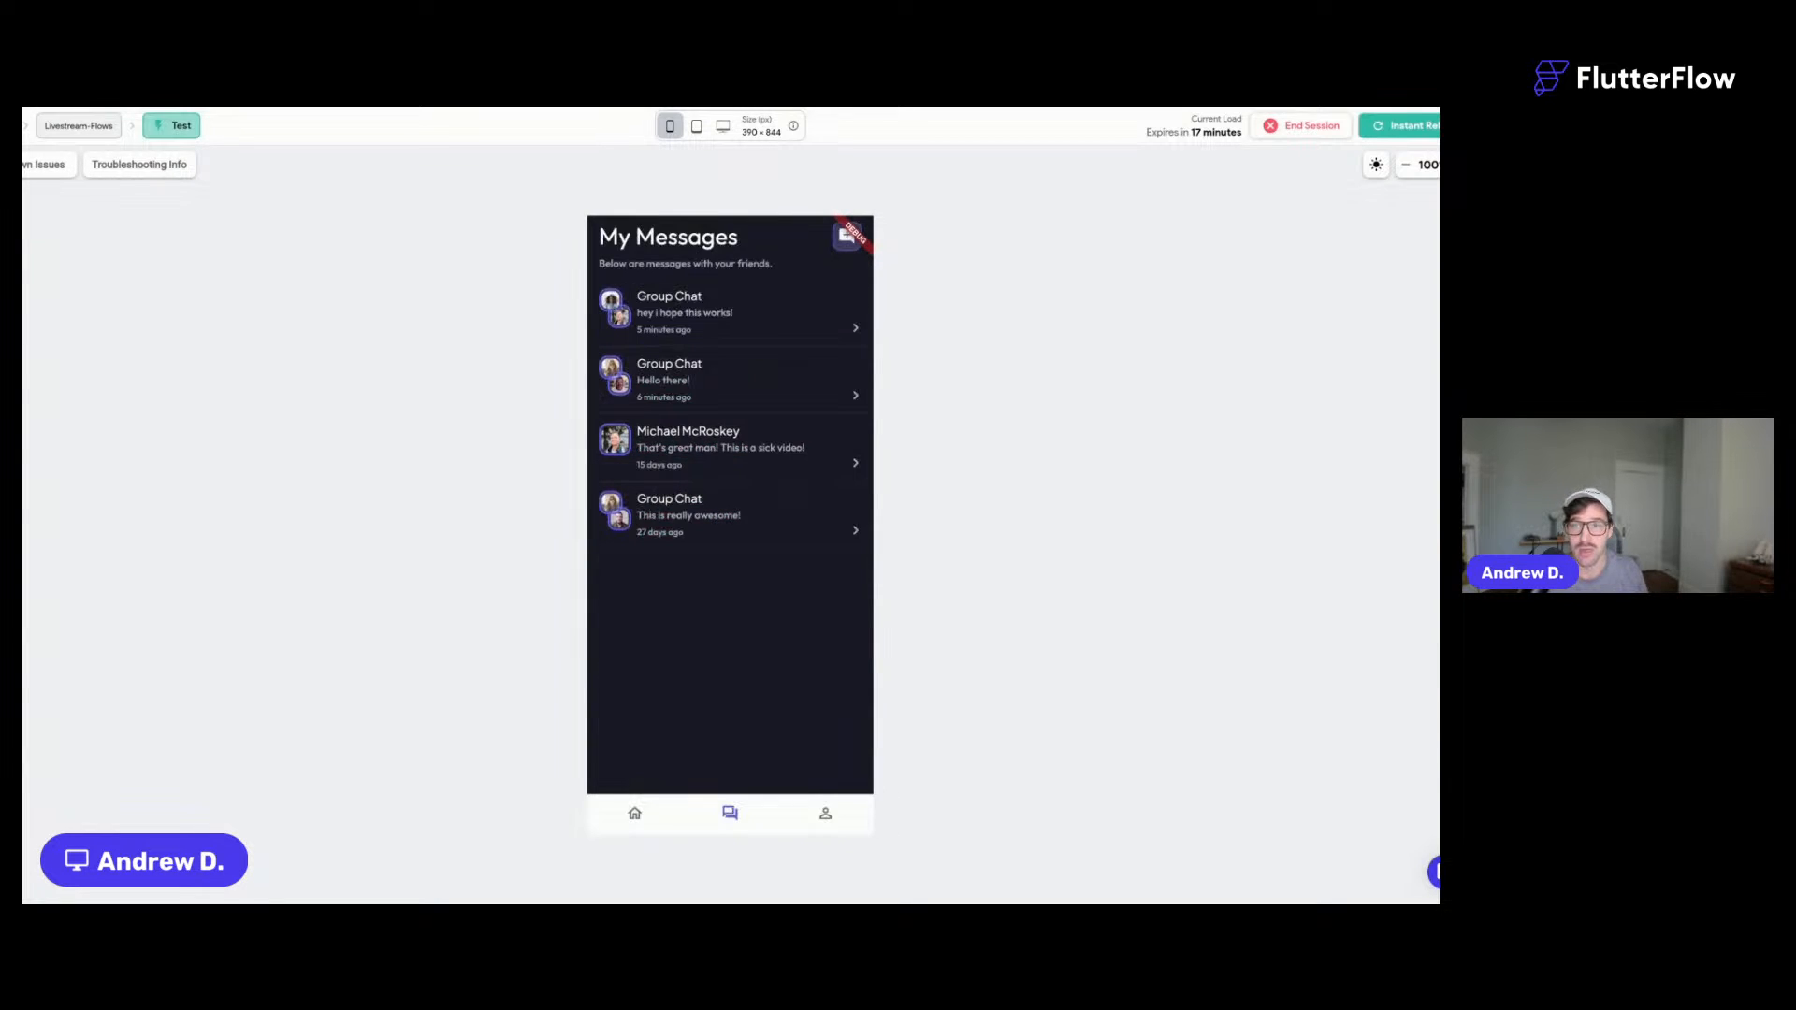
{"action": "key", "text": "ctrl+shift+Tab"}
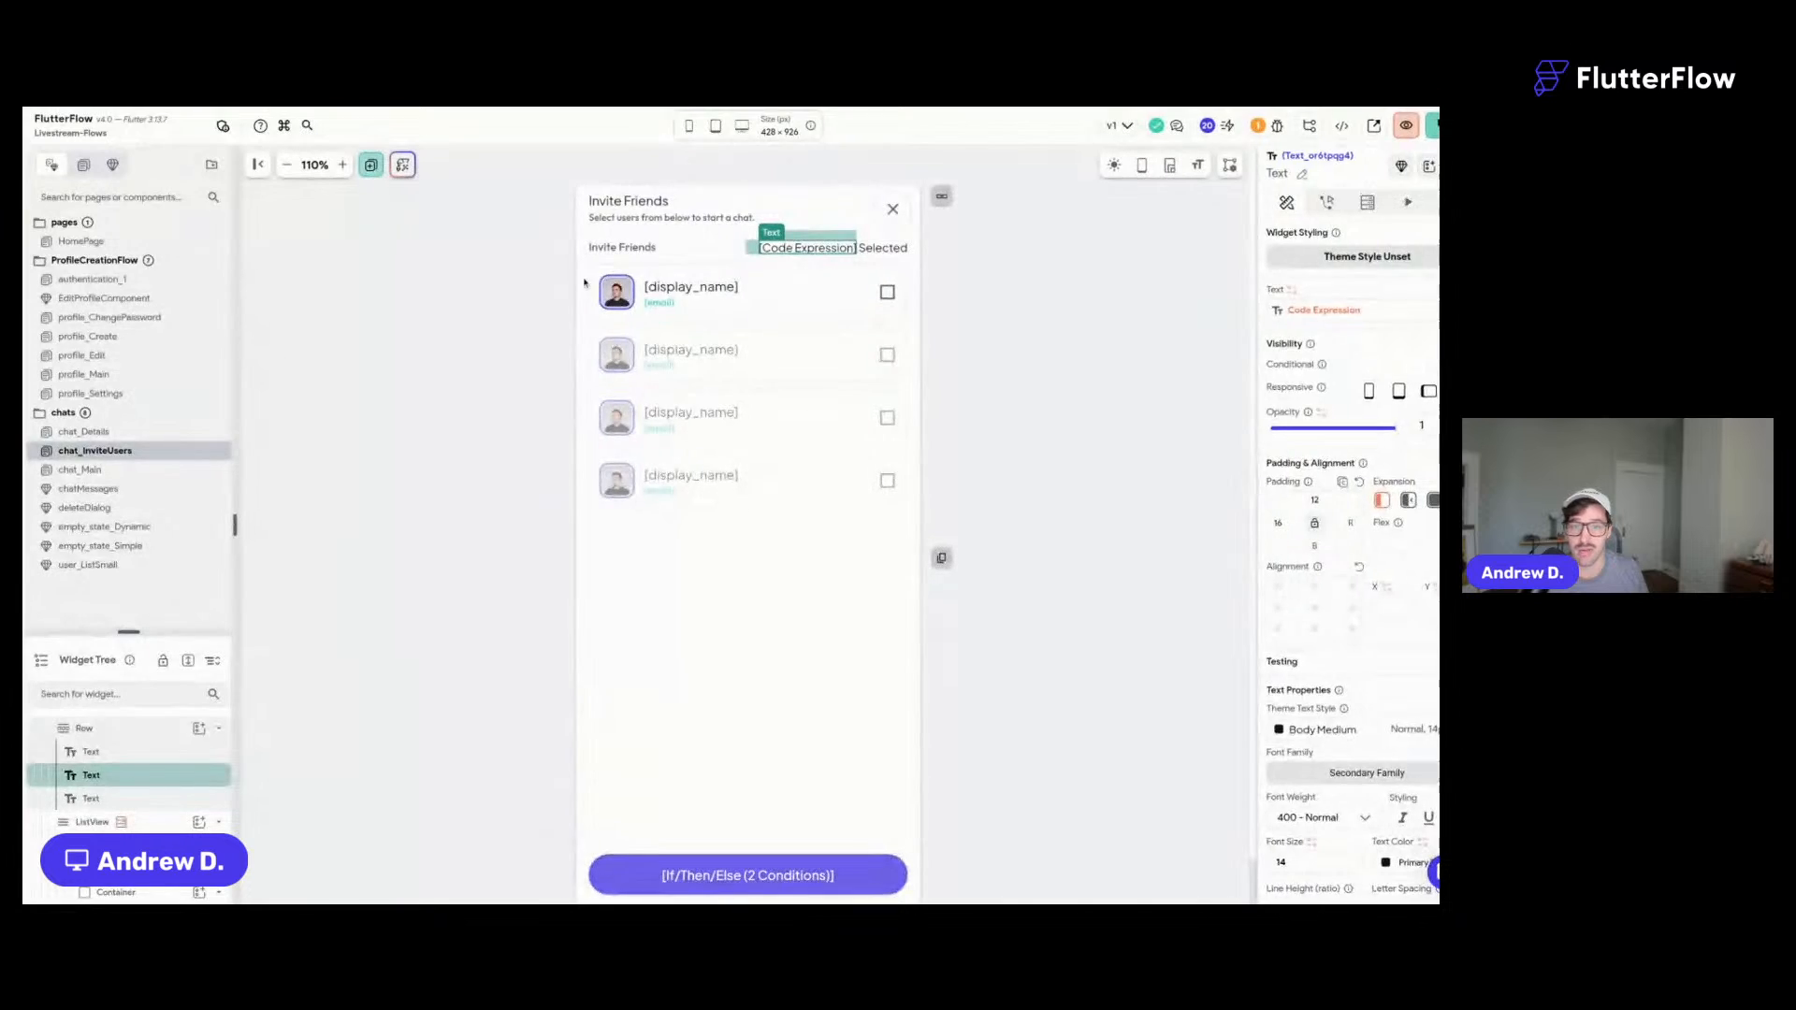
{"action": "left_click", "coordinate": [1120, 372]}
{"action": "left_click", "coordinate": [1328, 352]}
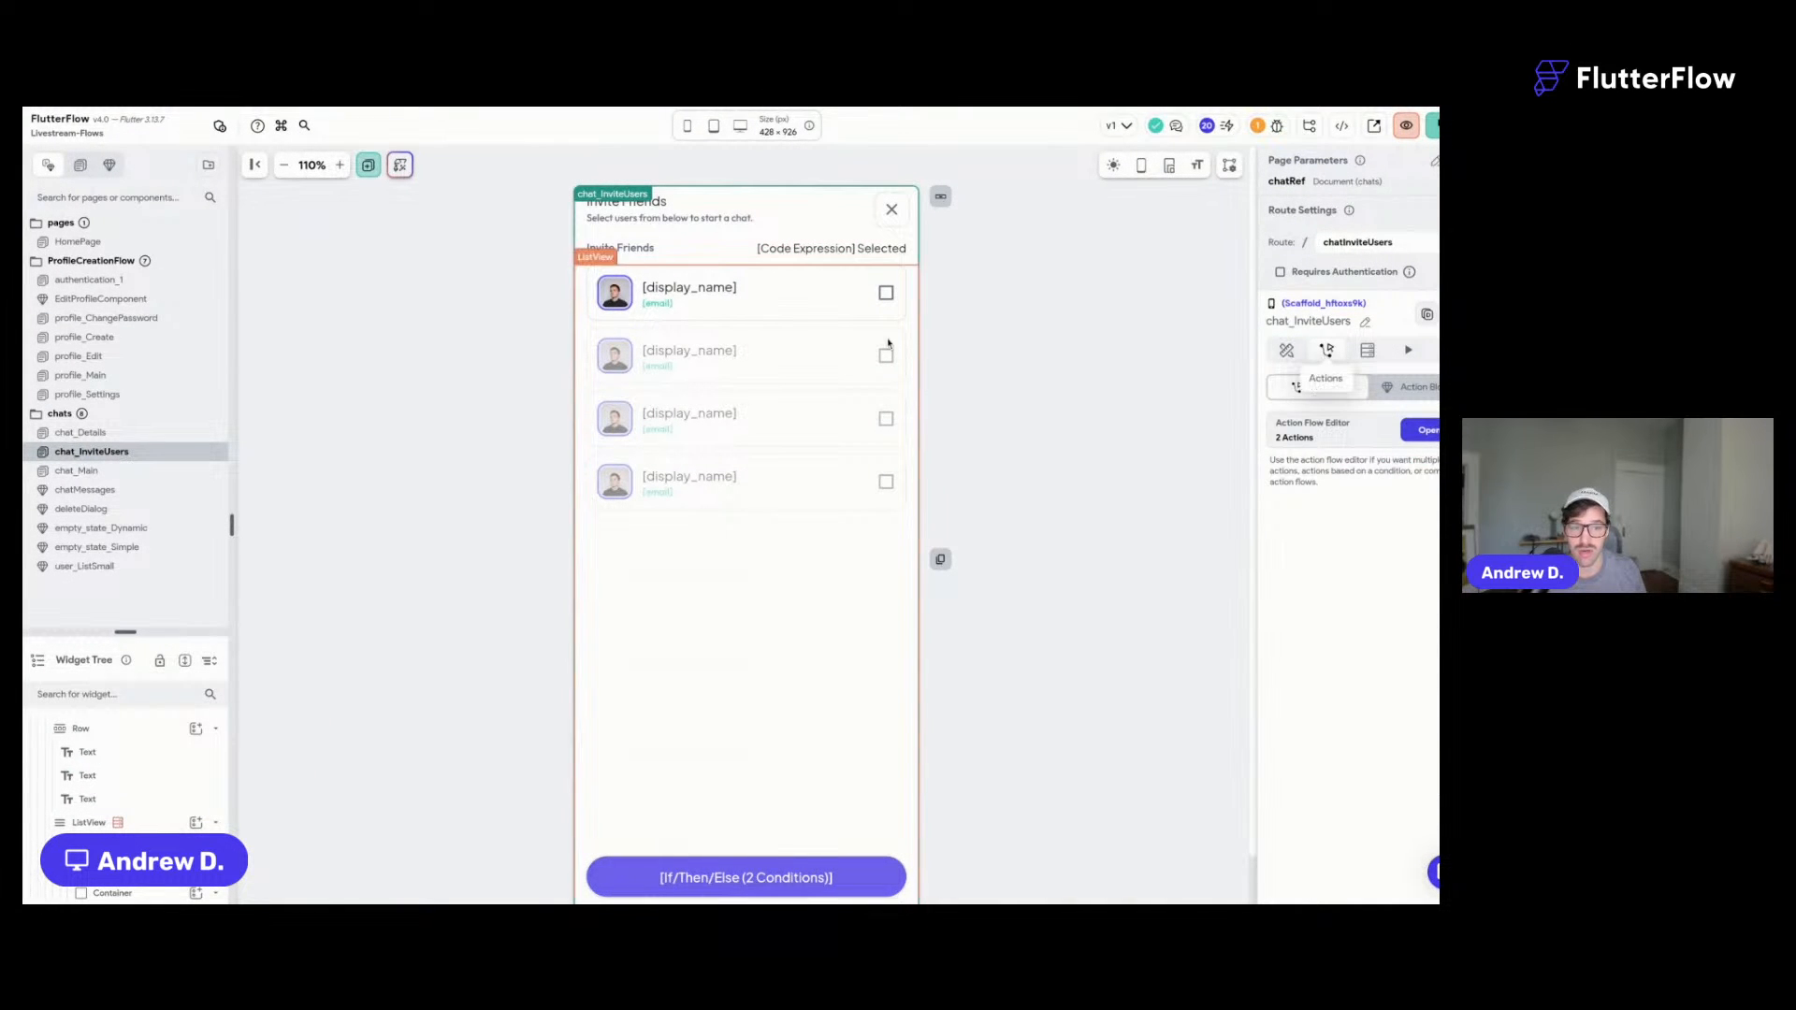
{"action": "left_click", "coordinate": [1421, 430]}
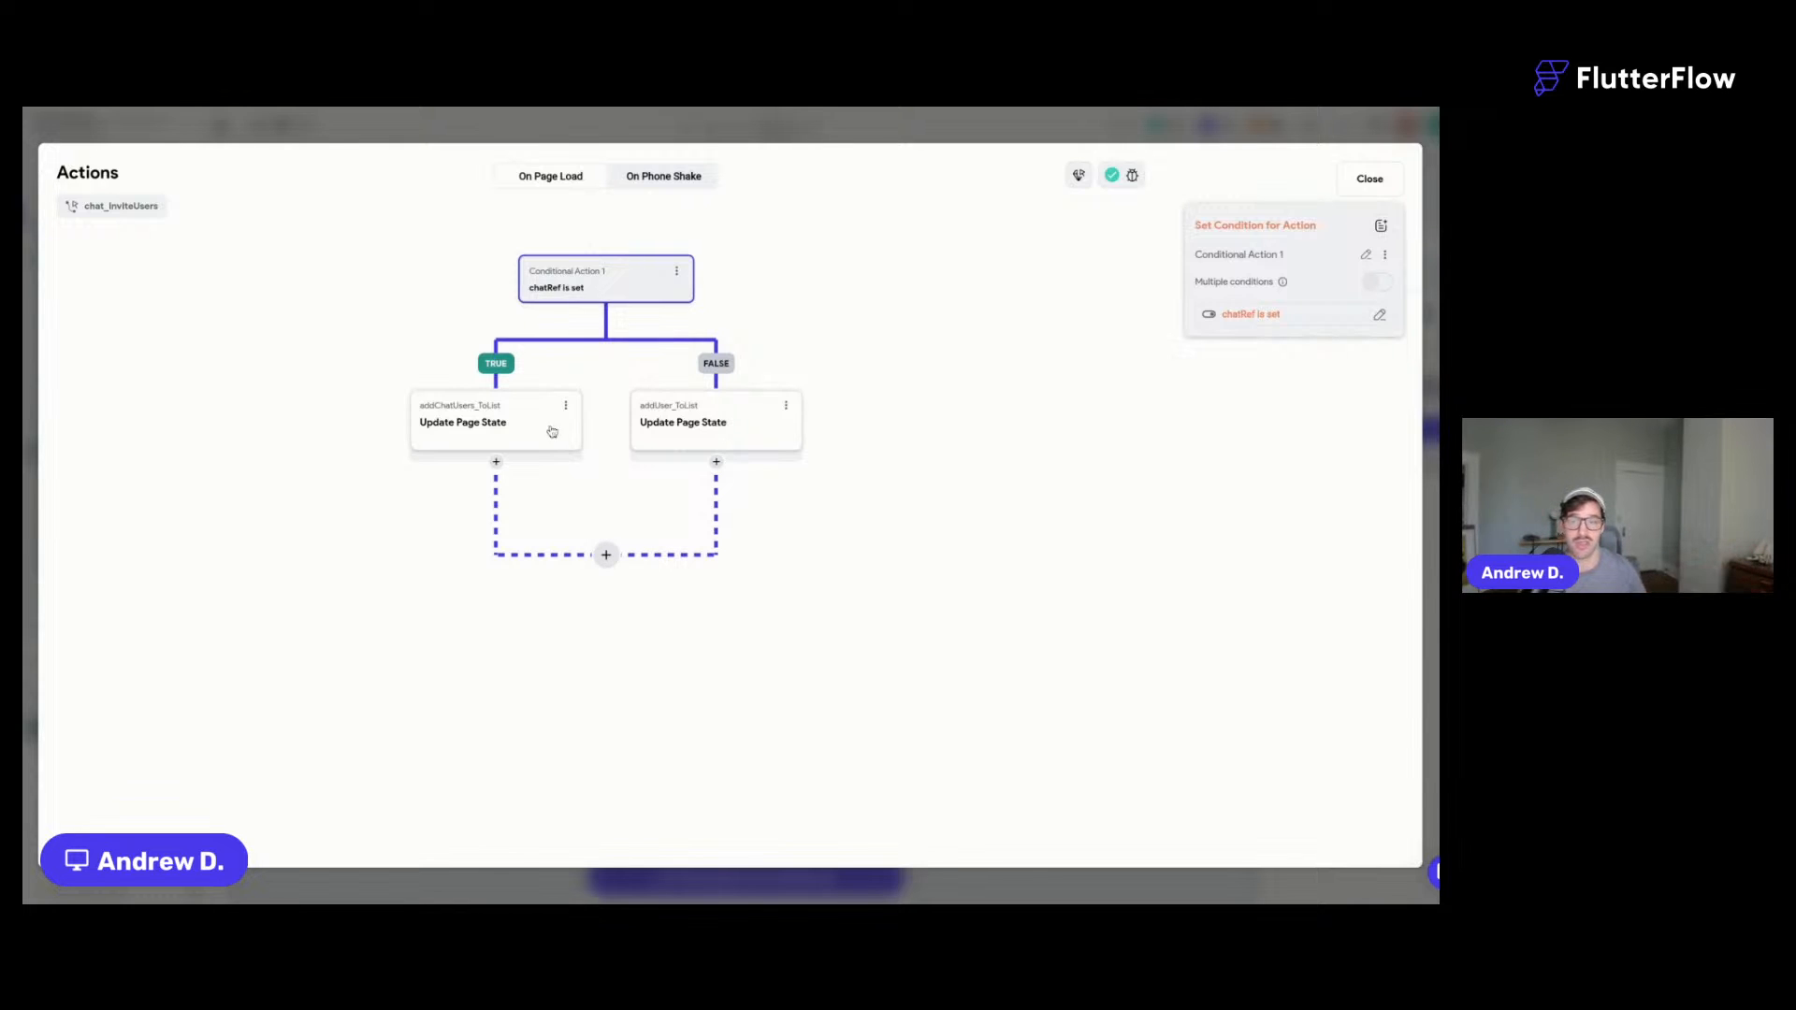
{"action": "left_click", "coordinate": [514, 443]}
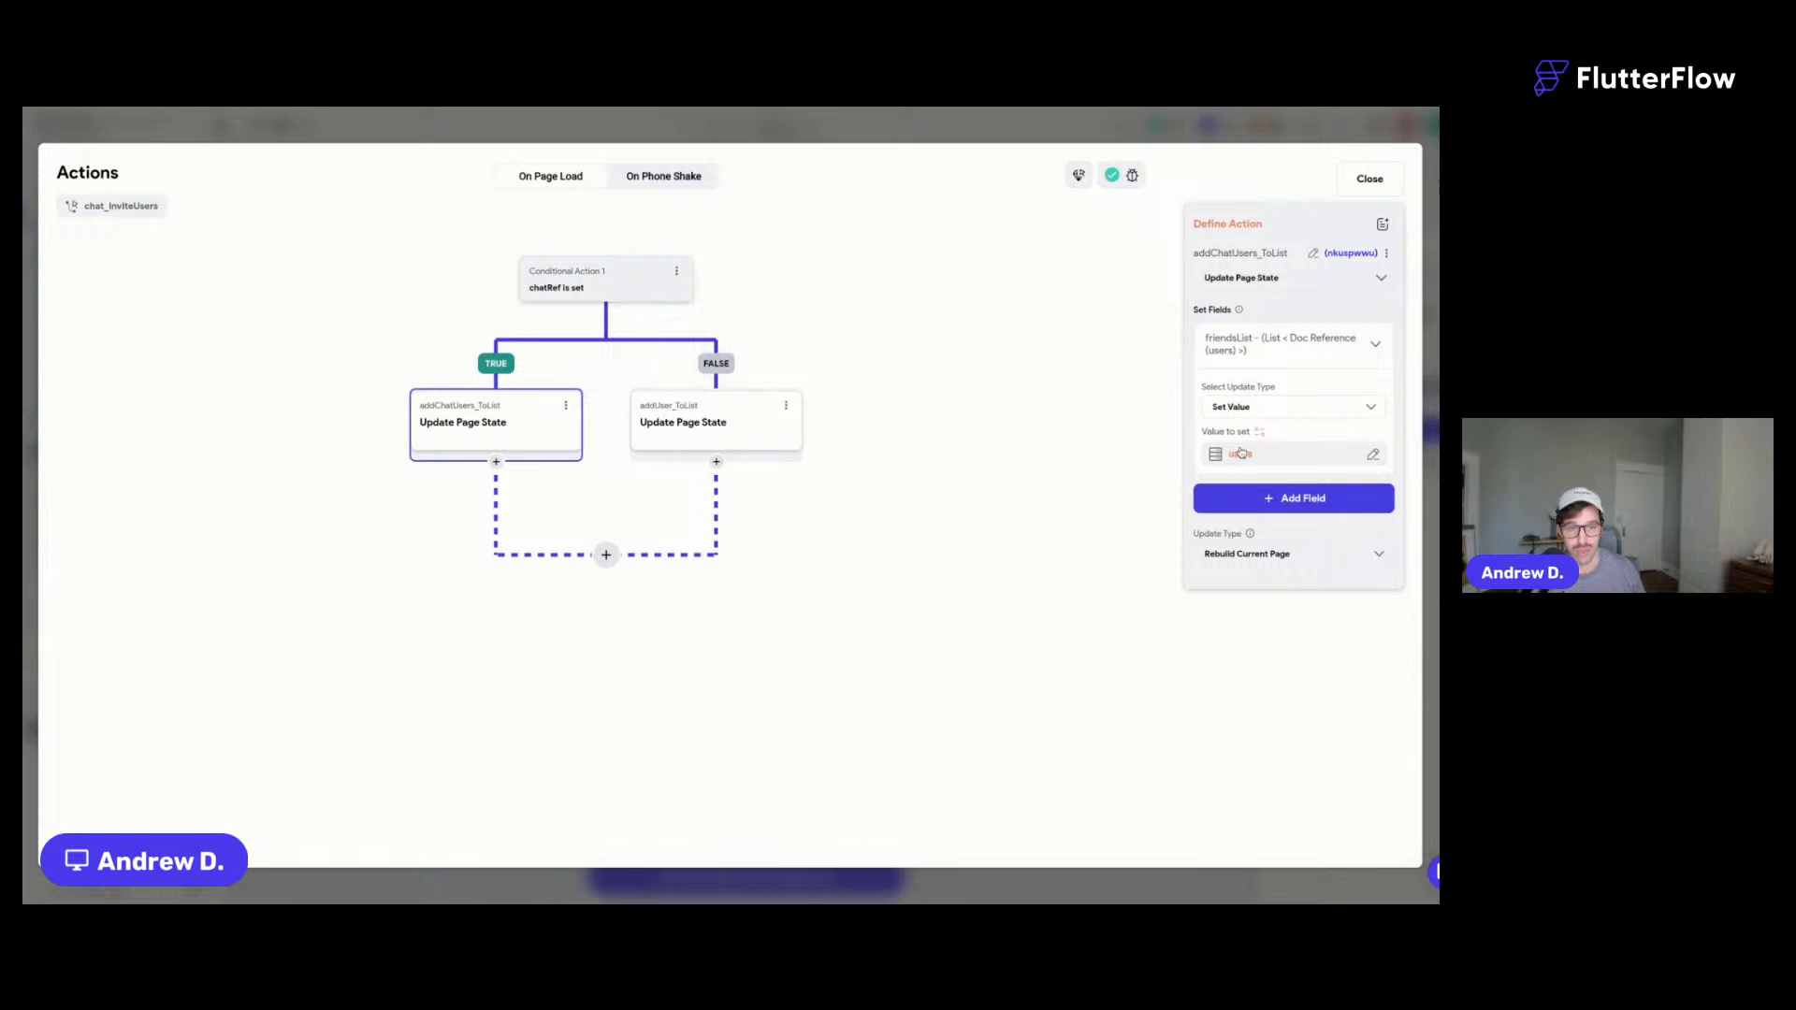
{"action": "left_click", "coordinate": [672, 447]}
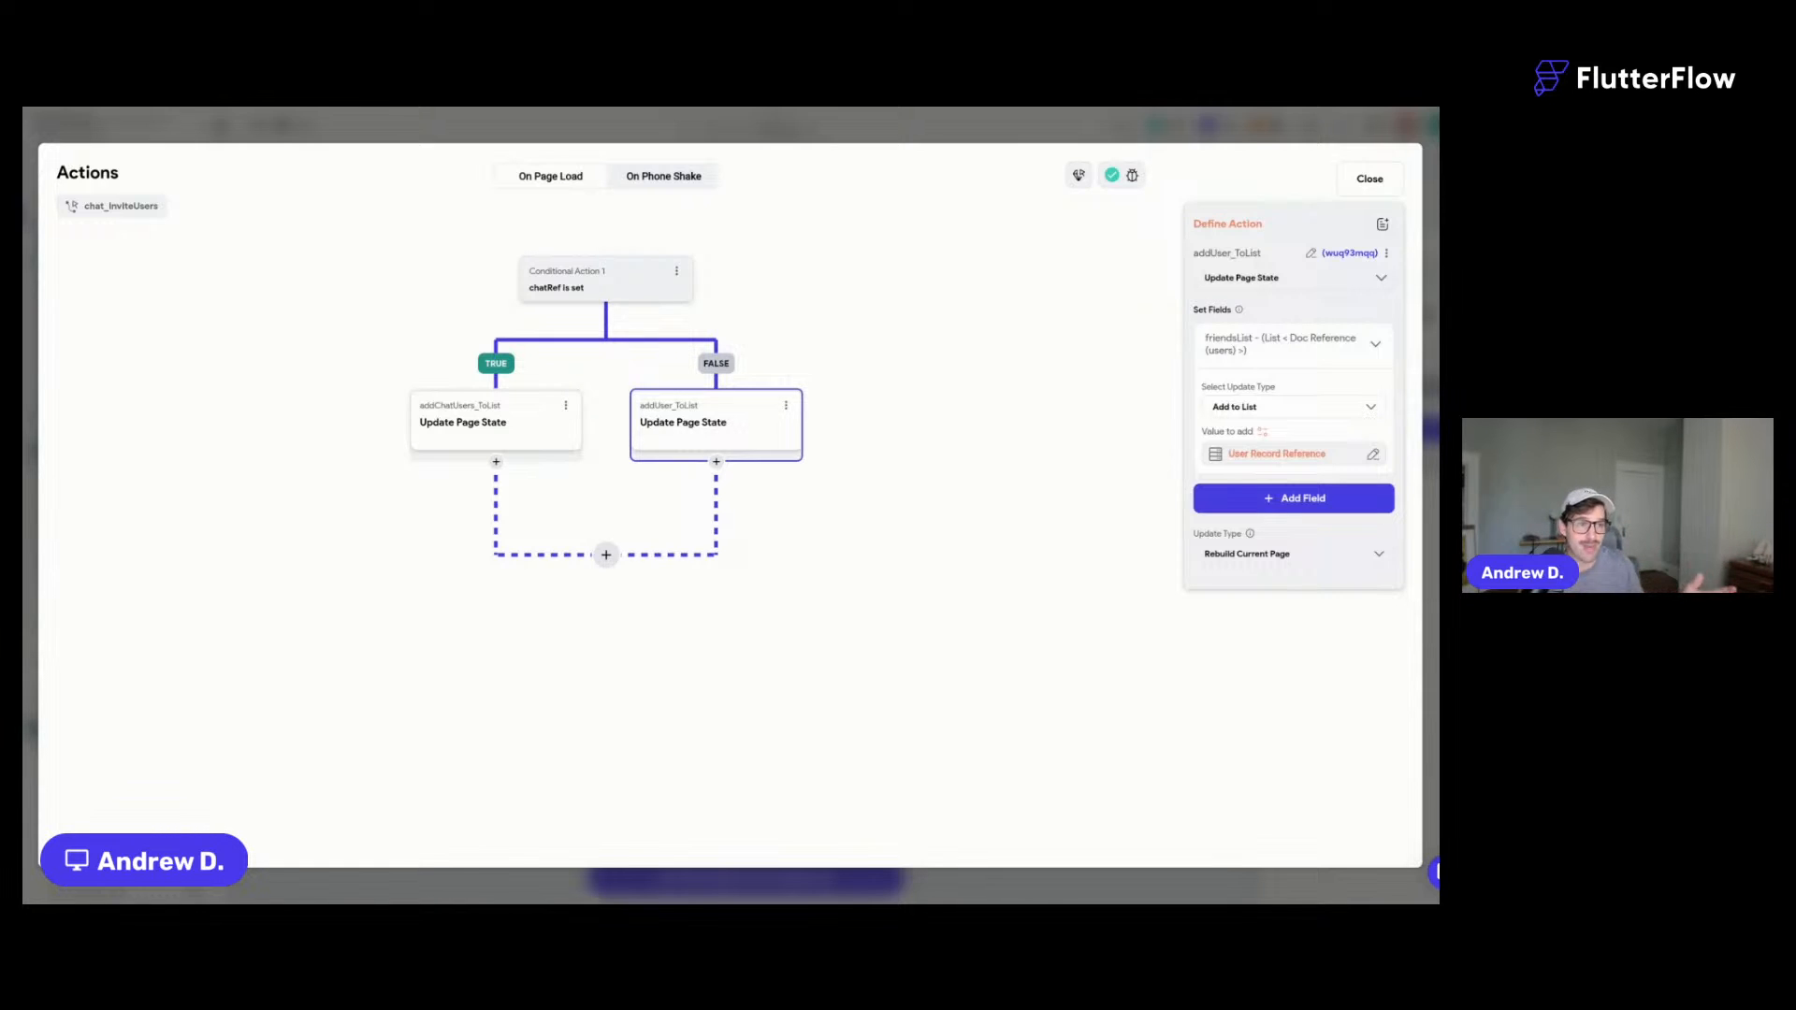
{"action": "left_click", "coordinate": [475, 451]}
{"action": "left_click", "coordinate": [718, 446]}
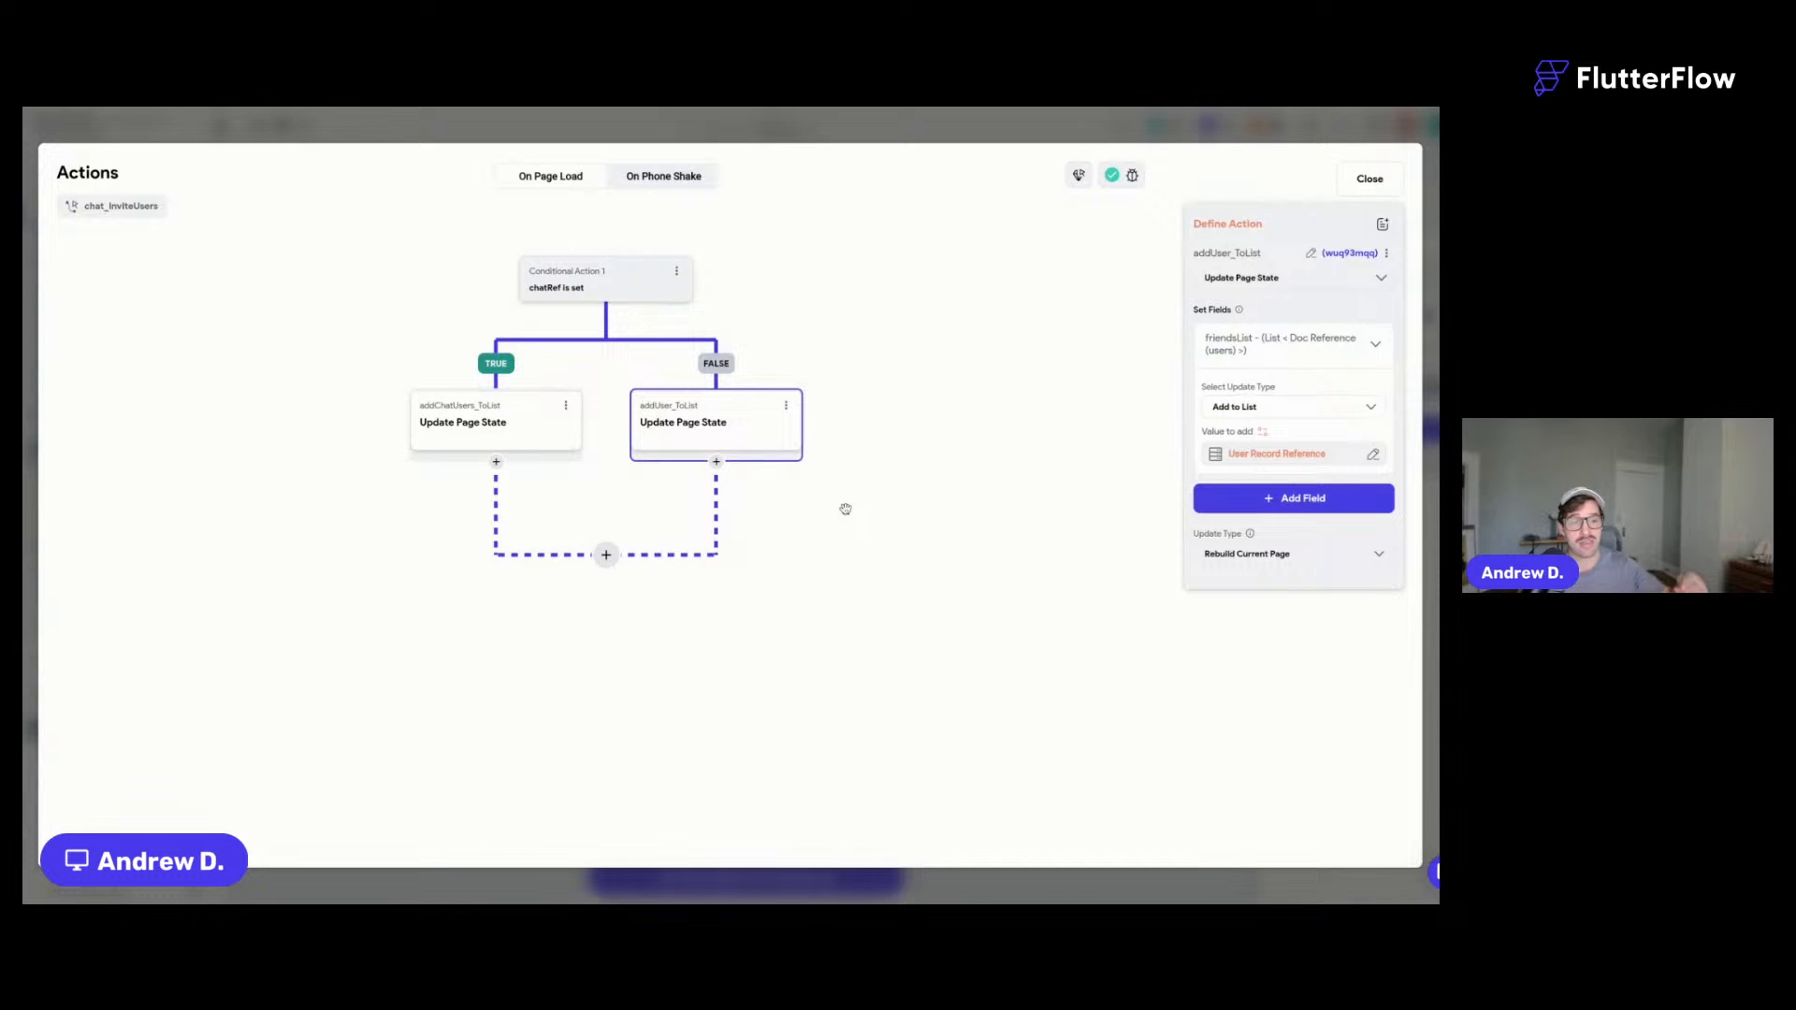
{"action": "left_click", "coordinate": [943, 134]}
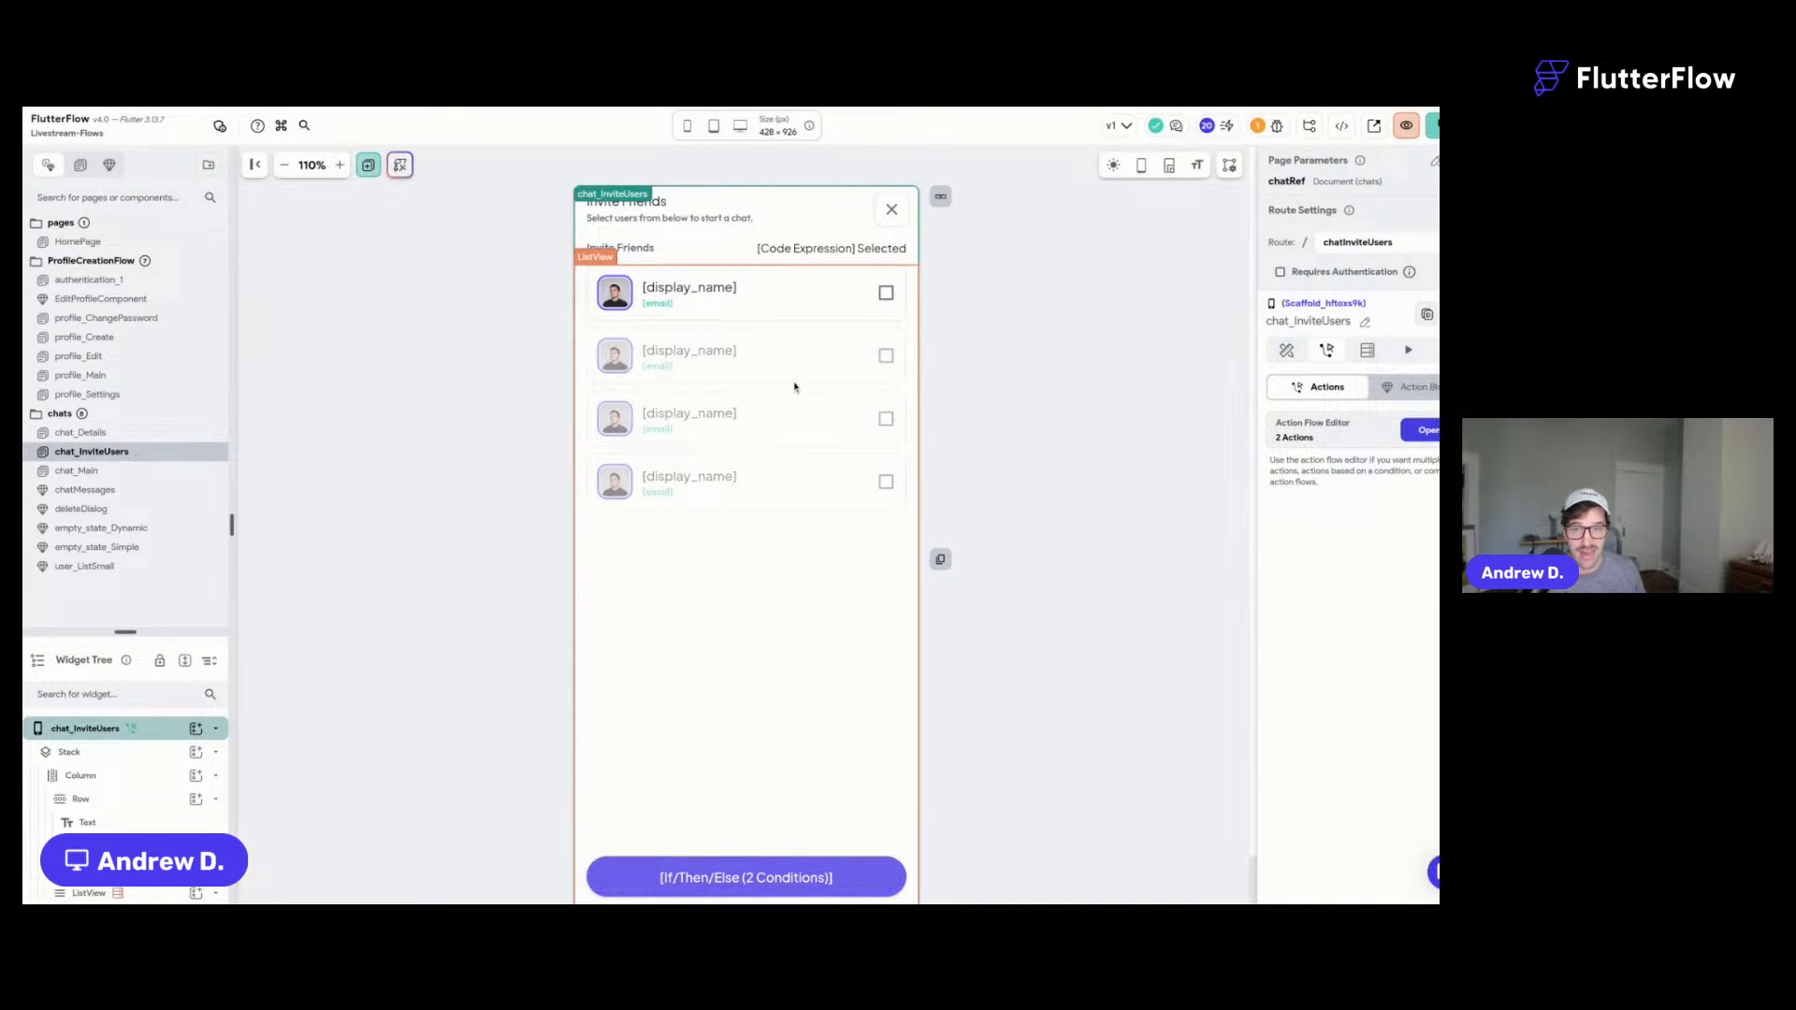
{"action": "scroll", "coordinate": [832, 655], "scroll_direction": "down", "scroll_amount": 2}
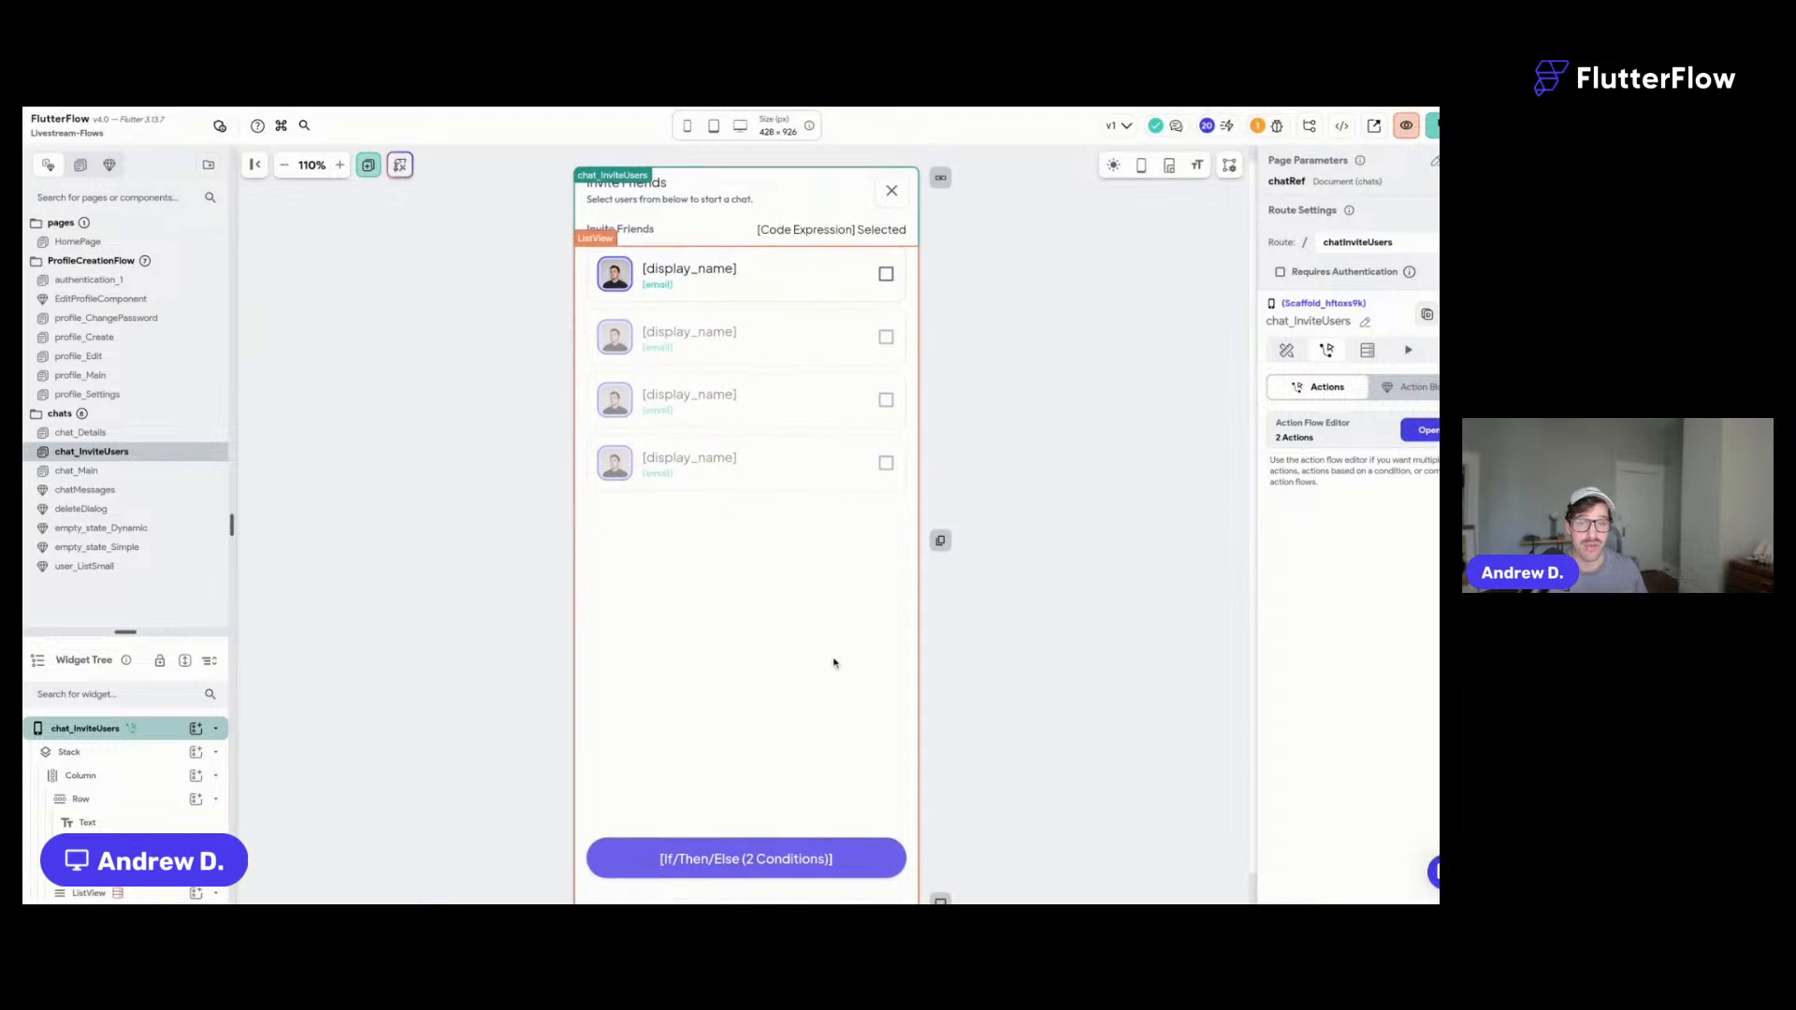
{"action": "left_click", "coordinate": [728, 829]}
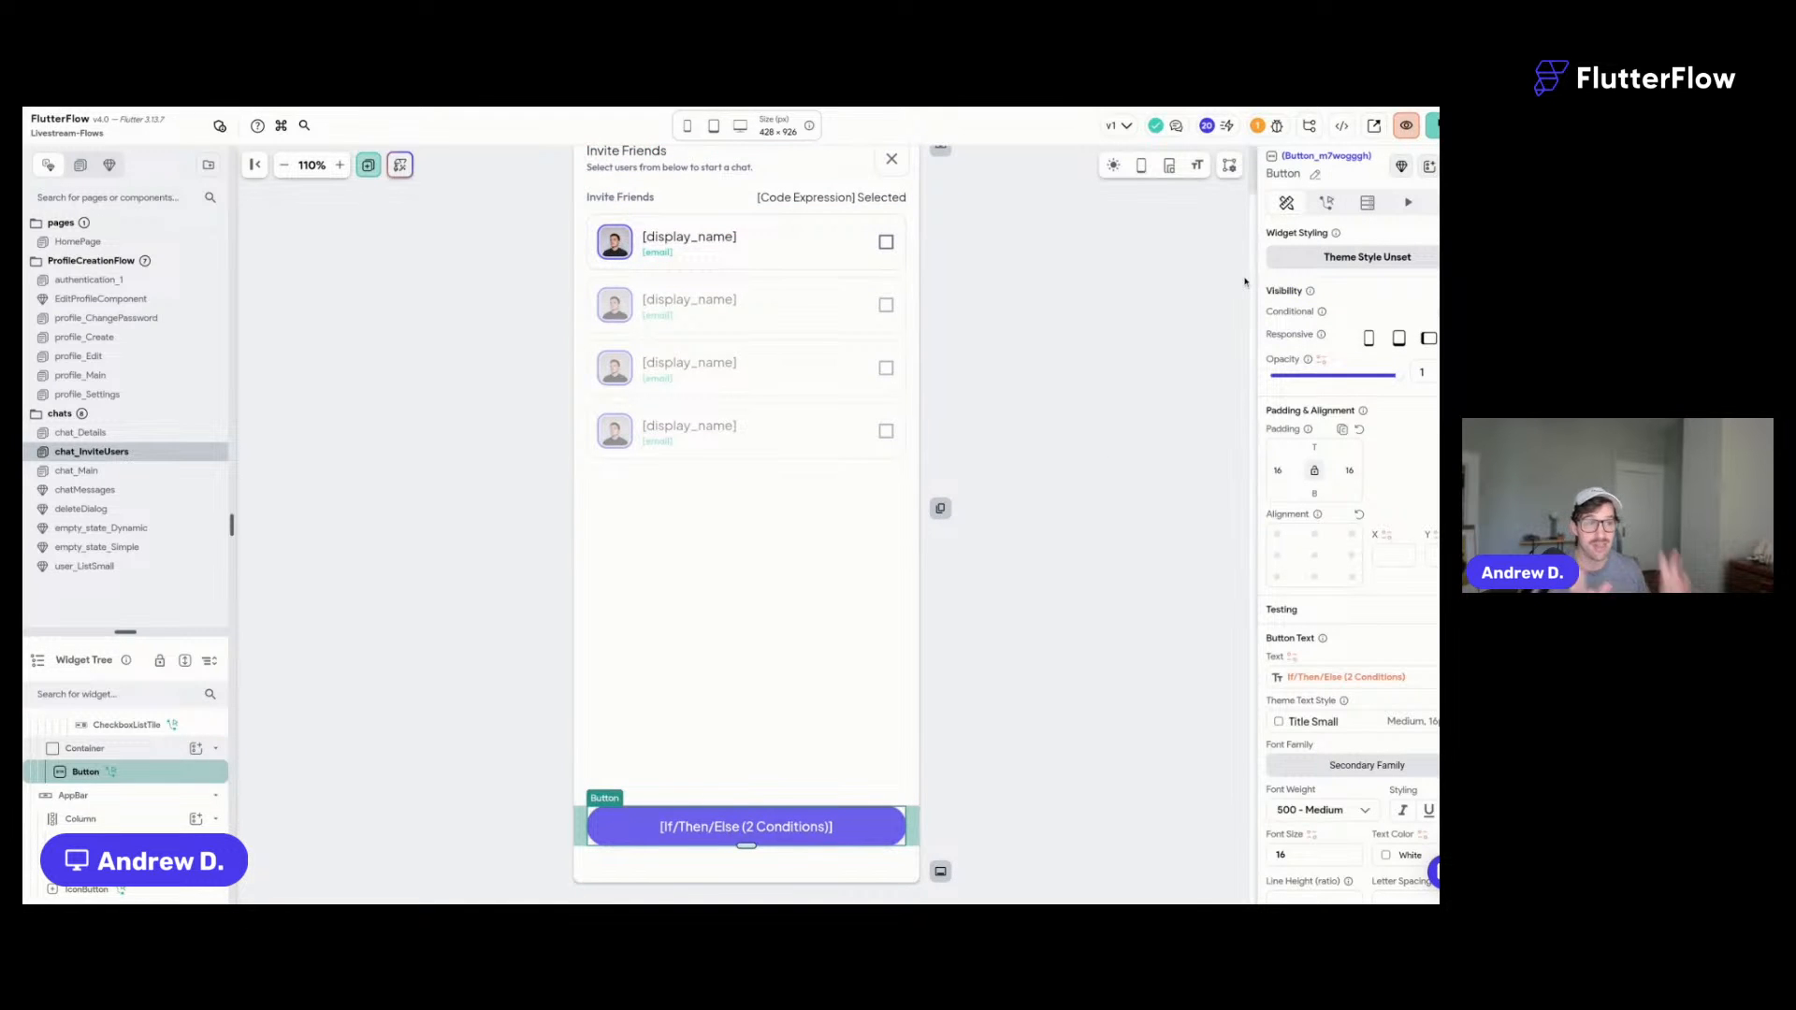
{"action": "left_click", "coordinate": [1328, 205]}
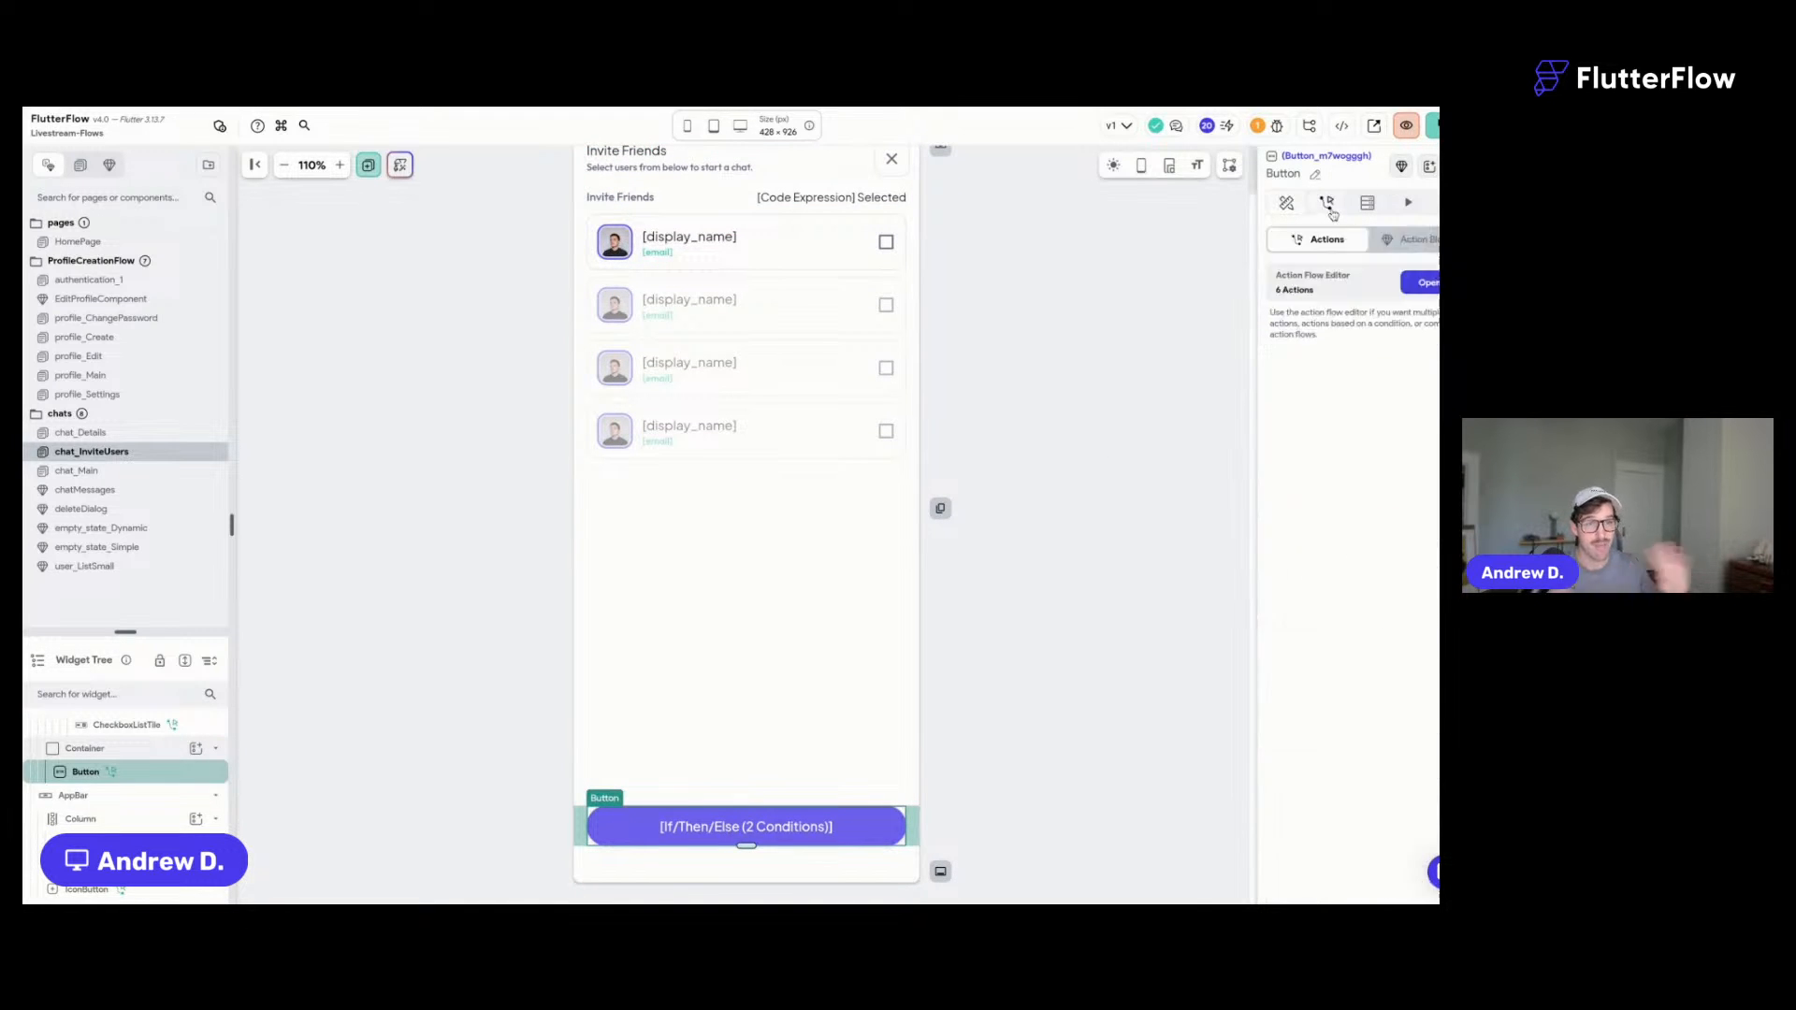
{"action": "left_click", "coordinate": [1422, 282]}
{"action": "left_click_drag", "start_coordinate": [1034, 643], "coordinate": [1042, 514]}
{"action": "left_click_drag", "start_coordinate": [748, 435], "coordinate": [802, 554]}
{"action": "left_click_drag", "start_coordinate": [851, 273], "coordinate": [799, 273]}
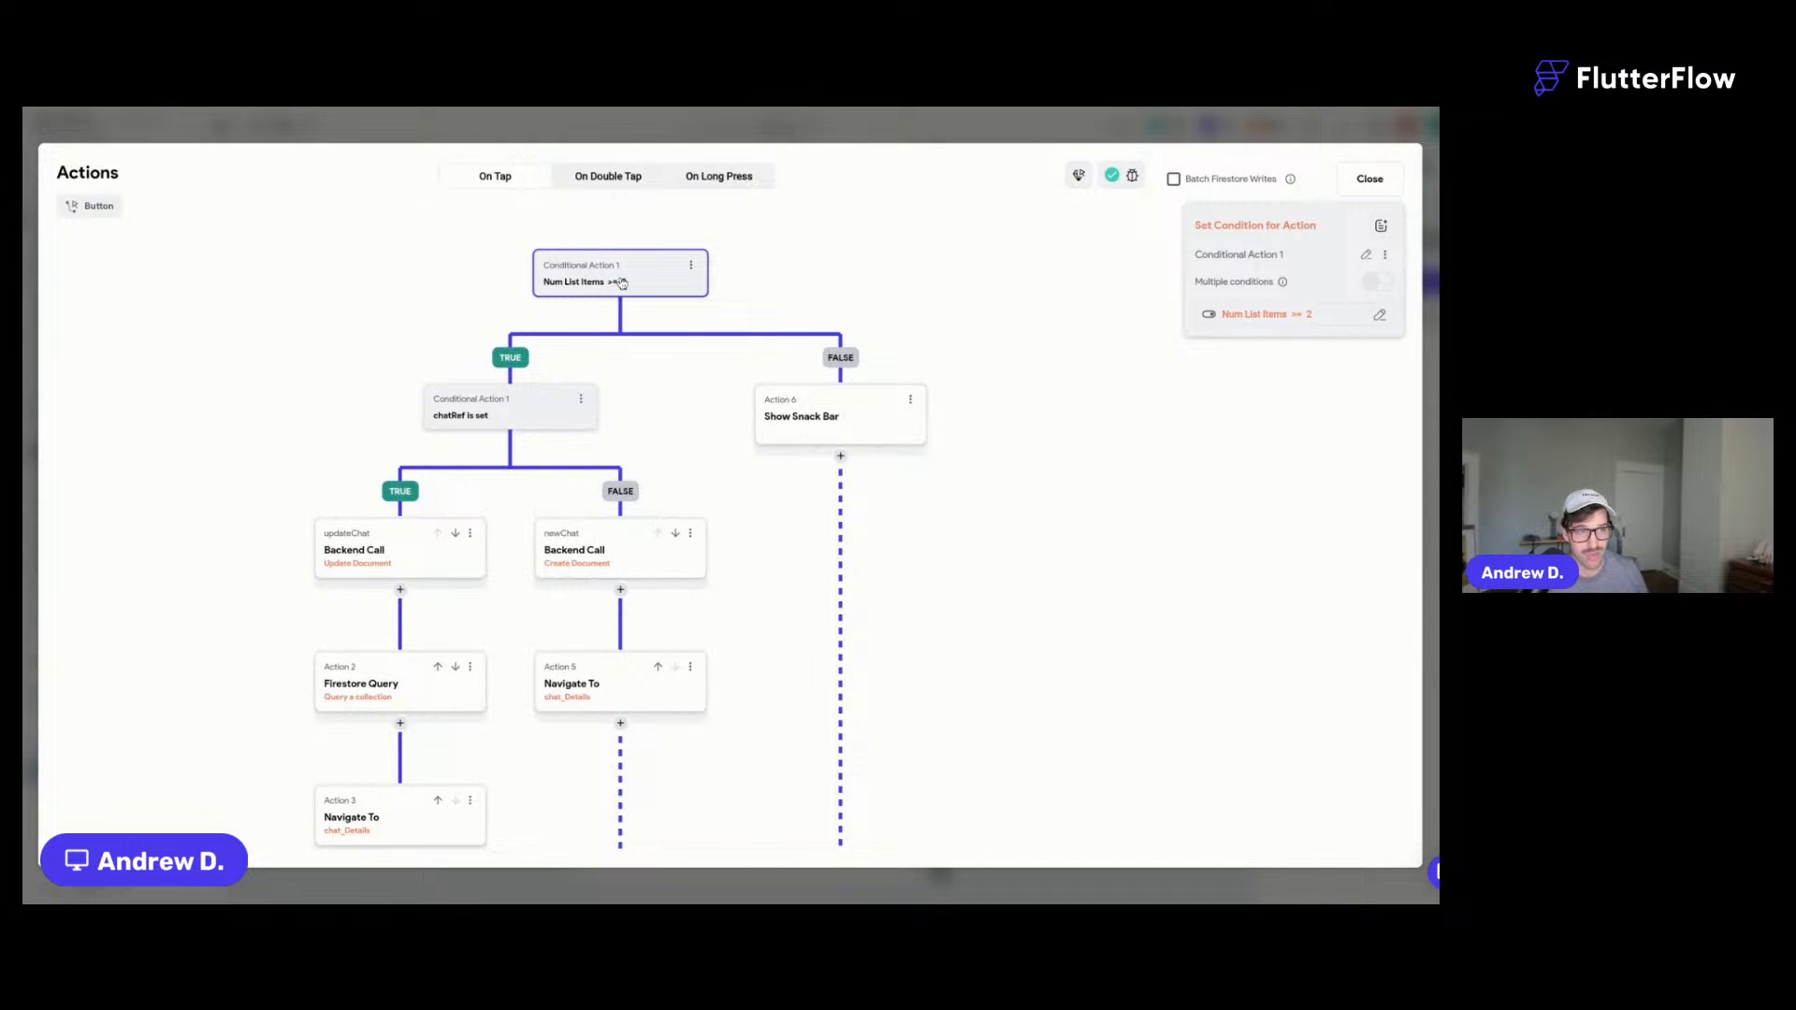
{"action": "left_click", "coordinate": [795, 436]}
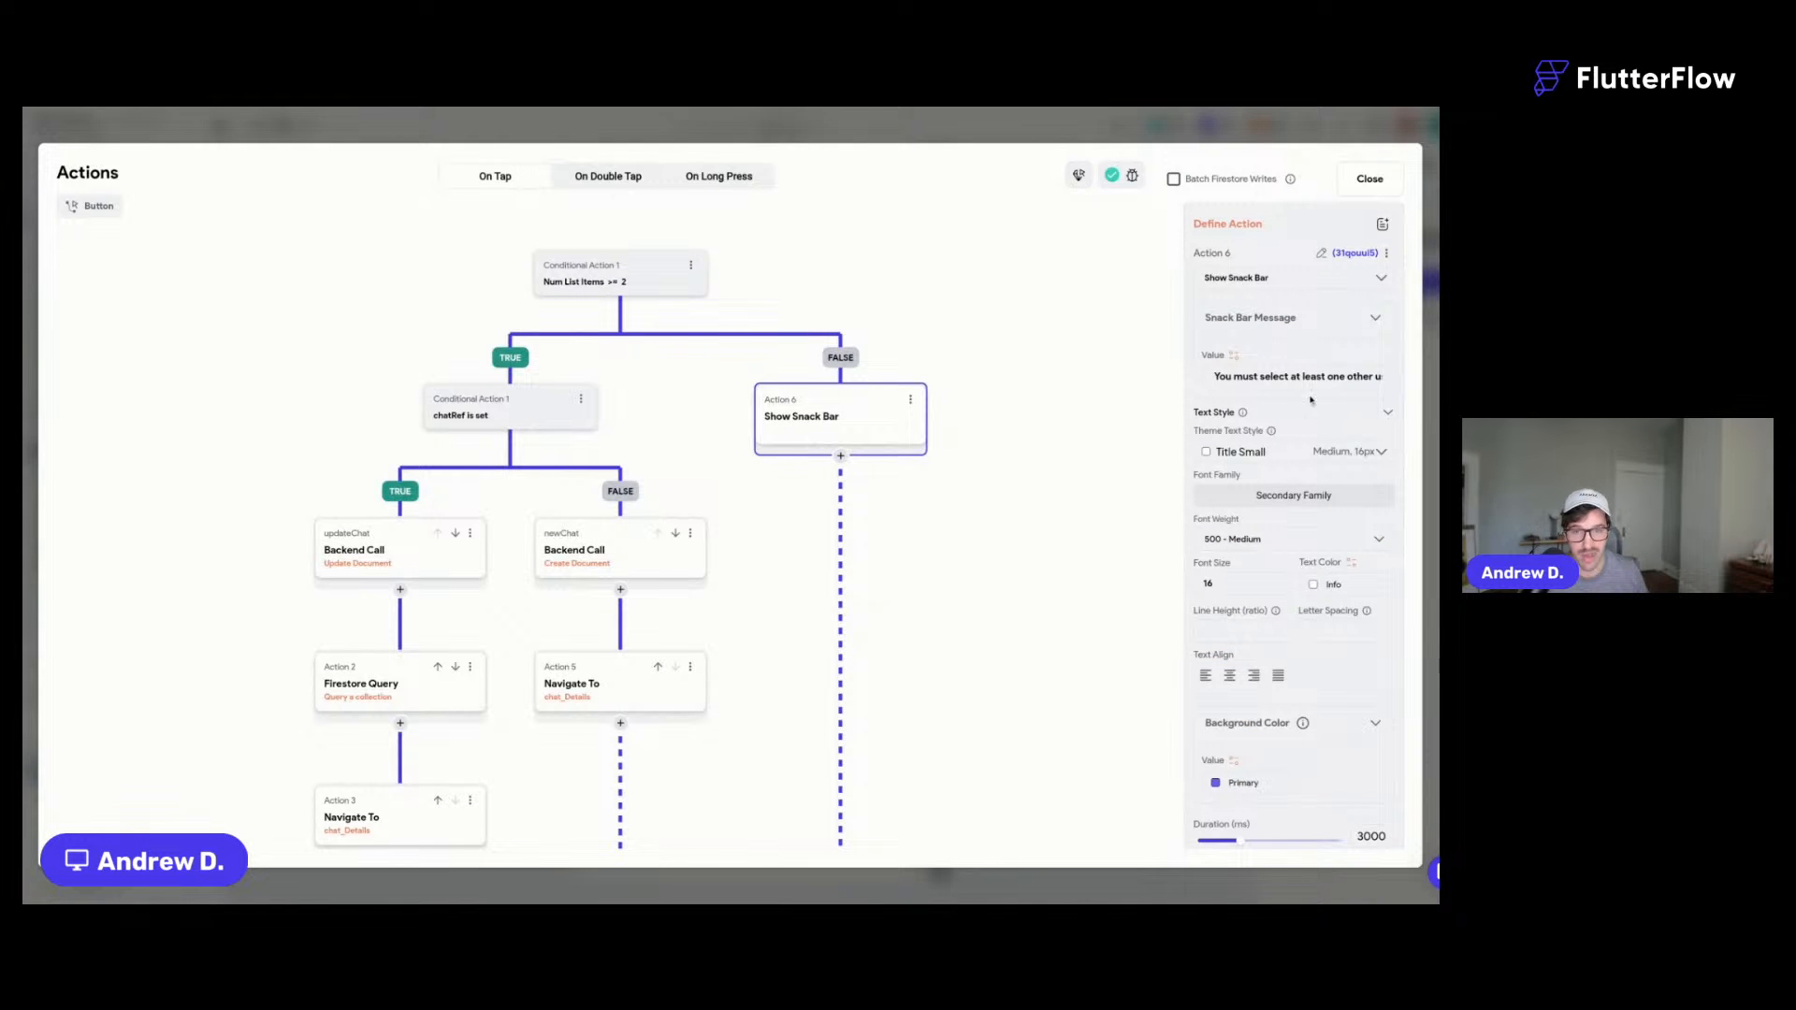
{"action": "mouse_move", "coordinate": [1216, 376]}
{"action": "left_mouse_down"}
{"action": "mouse_move", "coordinate": [1382, 376]}
{"action": "mouse_move", "coordinate": [1214, 376]}
{"action": "left_mouse_up"}
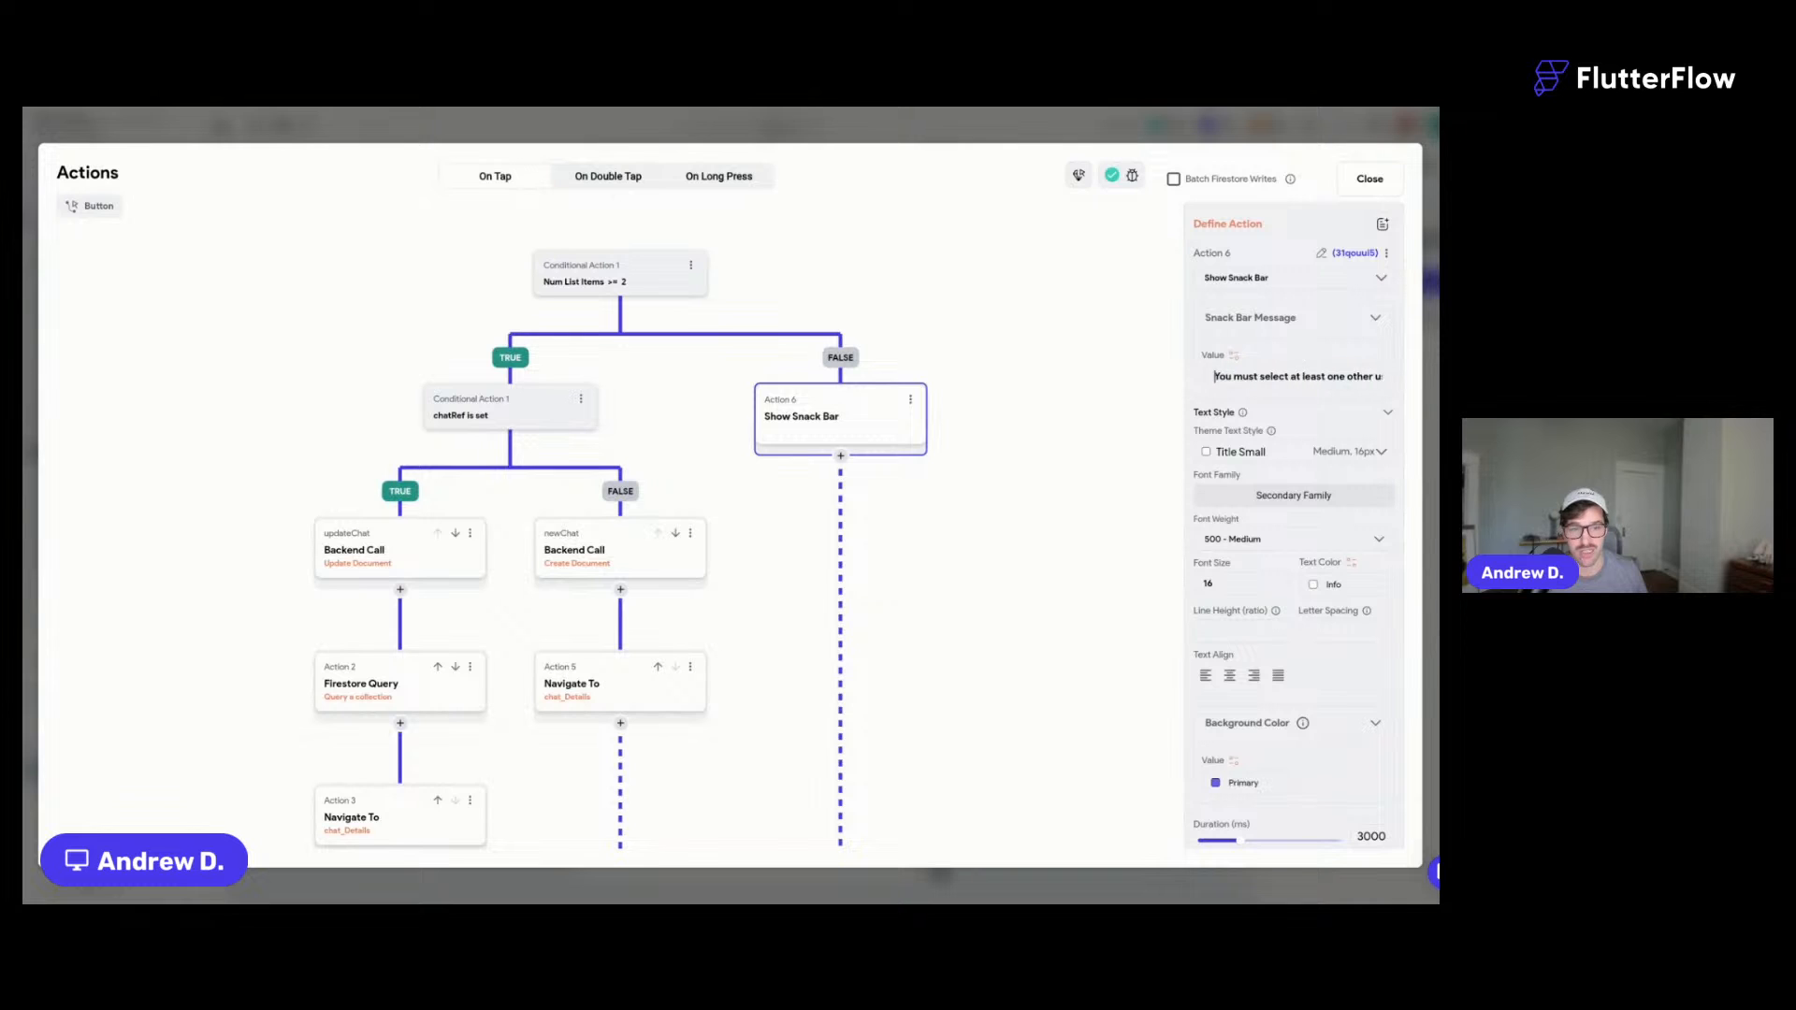
{"action": "left_click", "coordinate": [1384, 186]}
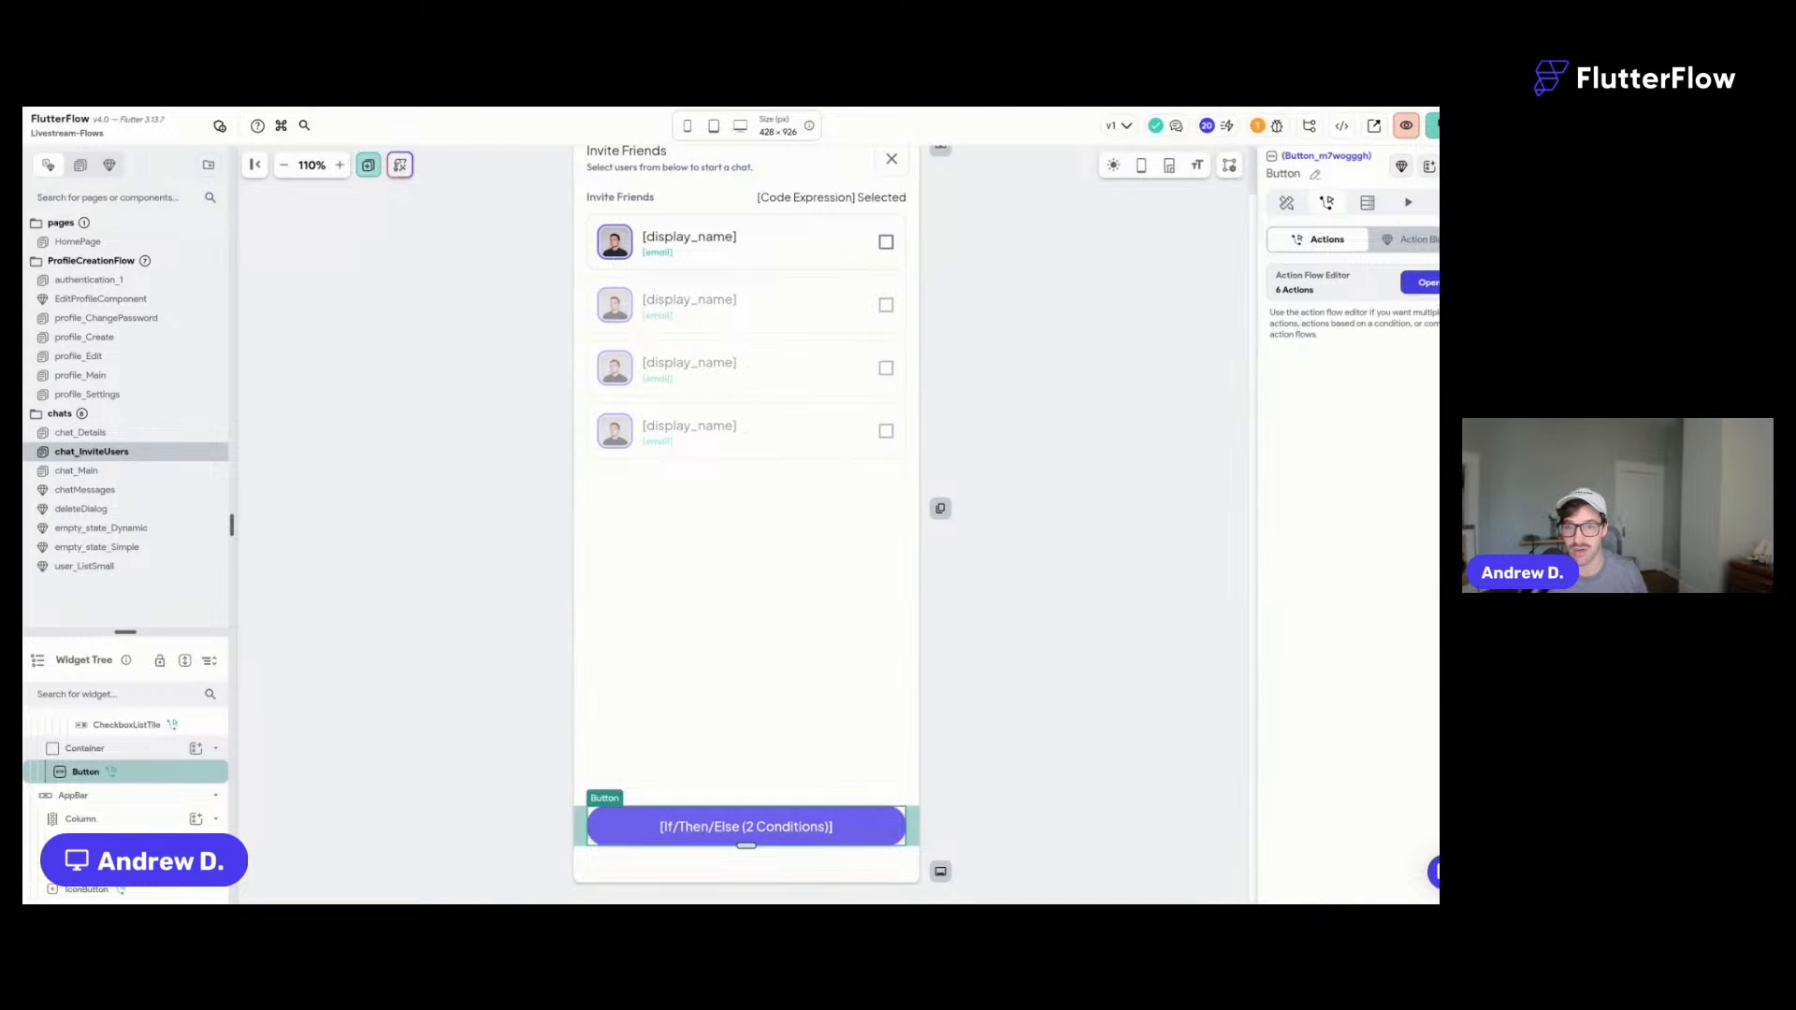
{"action": "key", "text": "ctrl+Tab"}
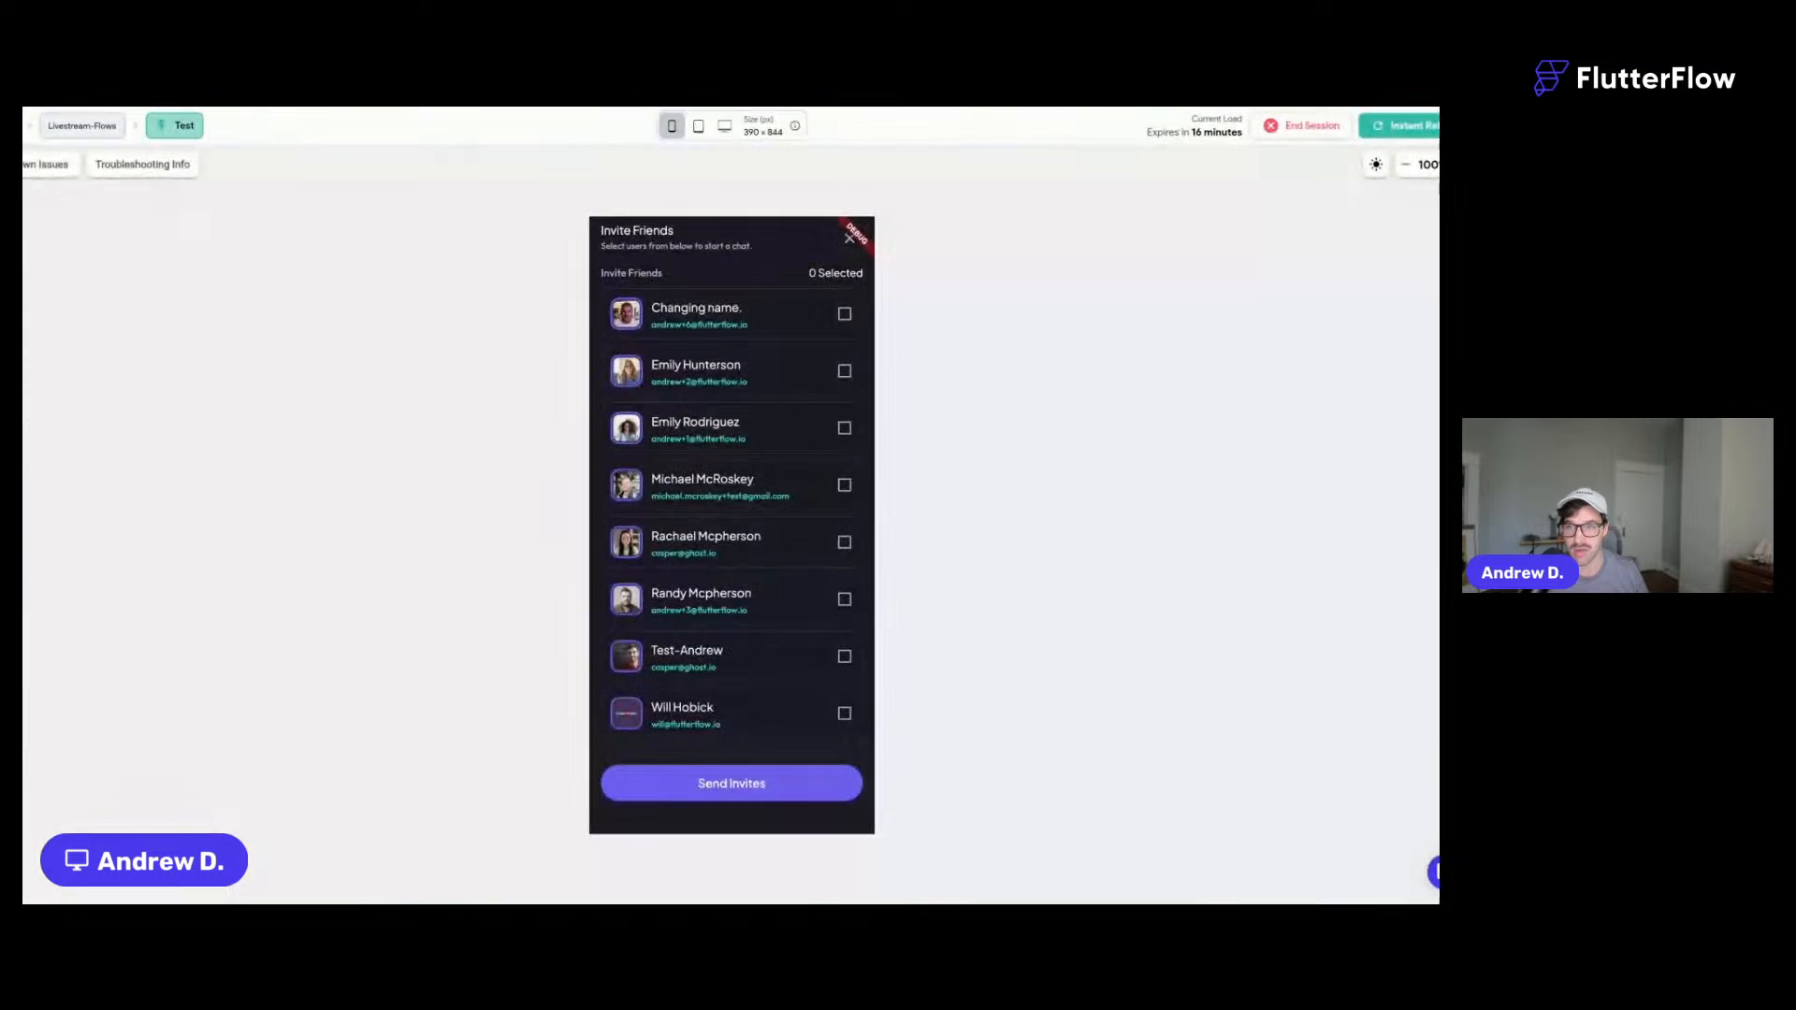
{"action": "left_click", "coordinate": [741, 785]}
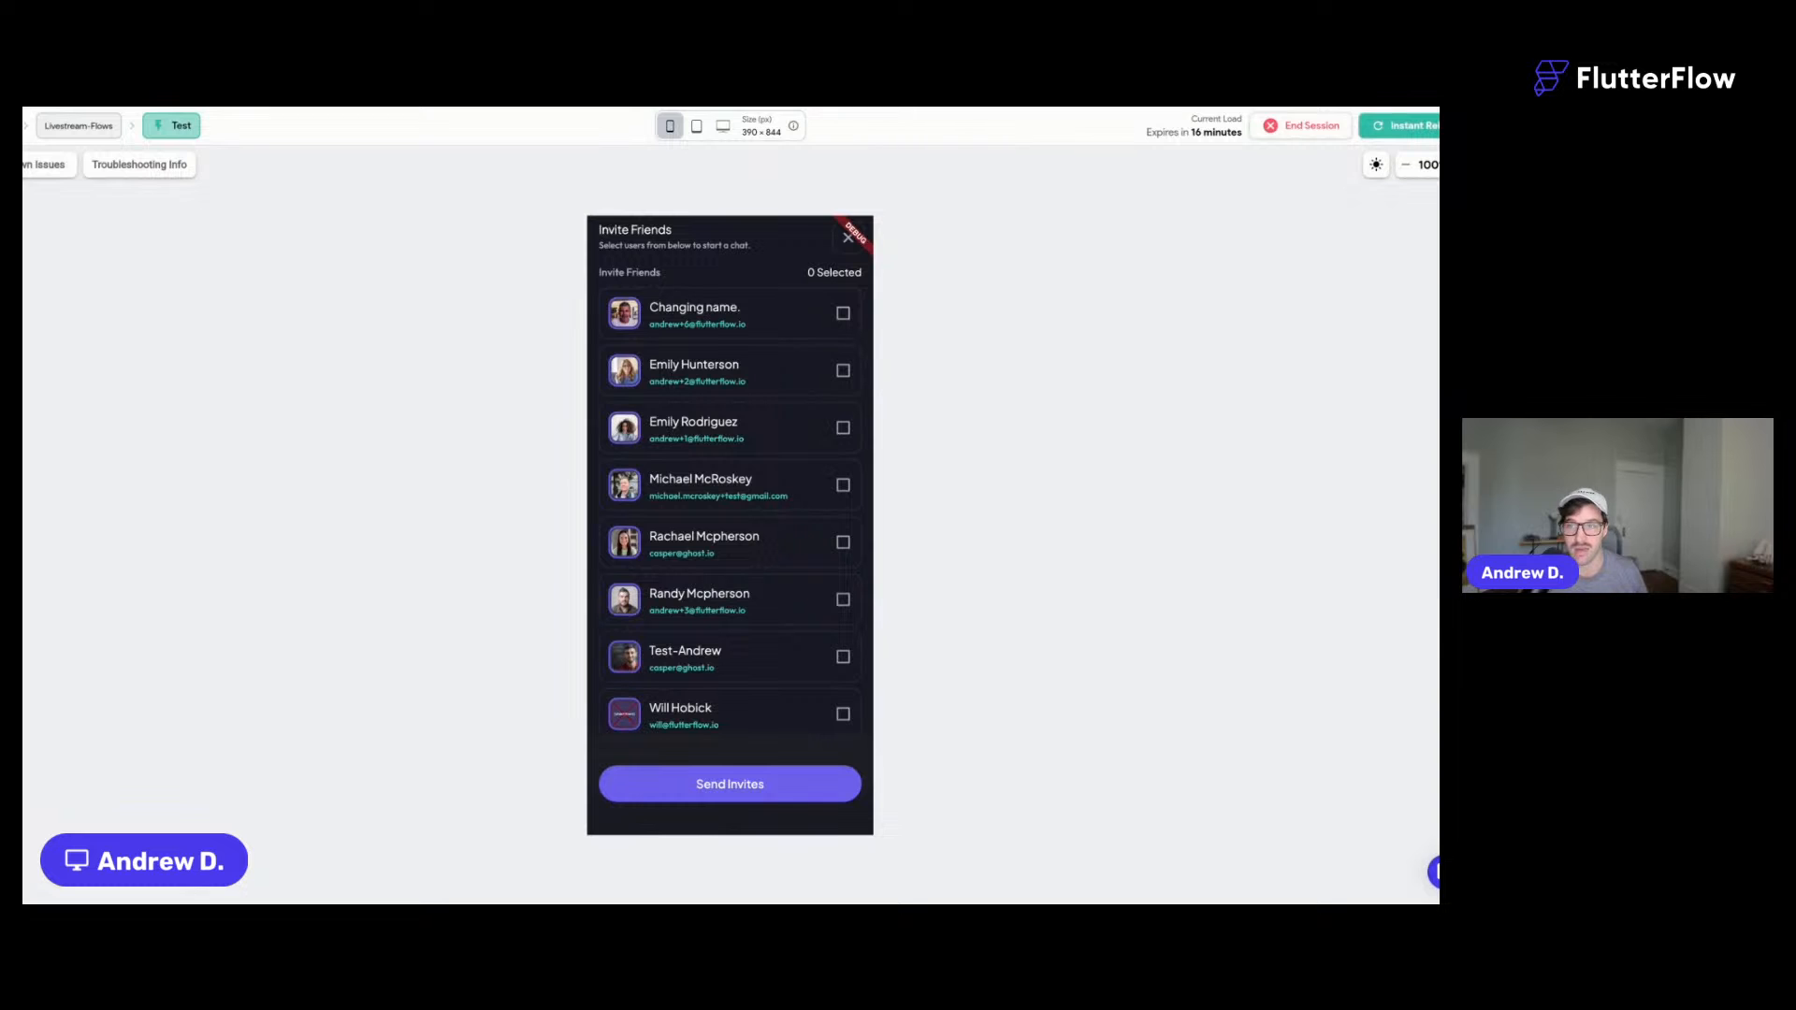
{"action": "key", "text": "ctrl+shift+Tab"}
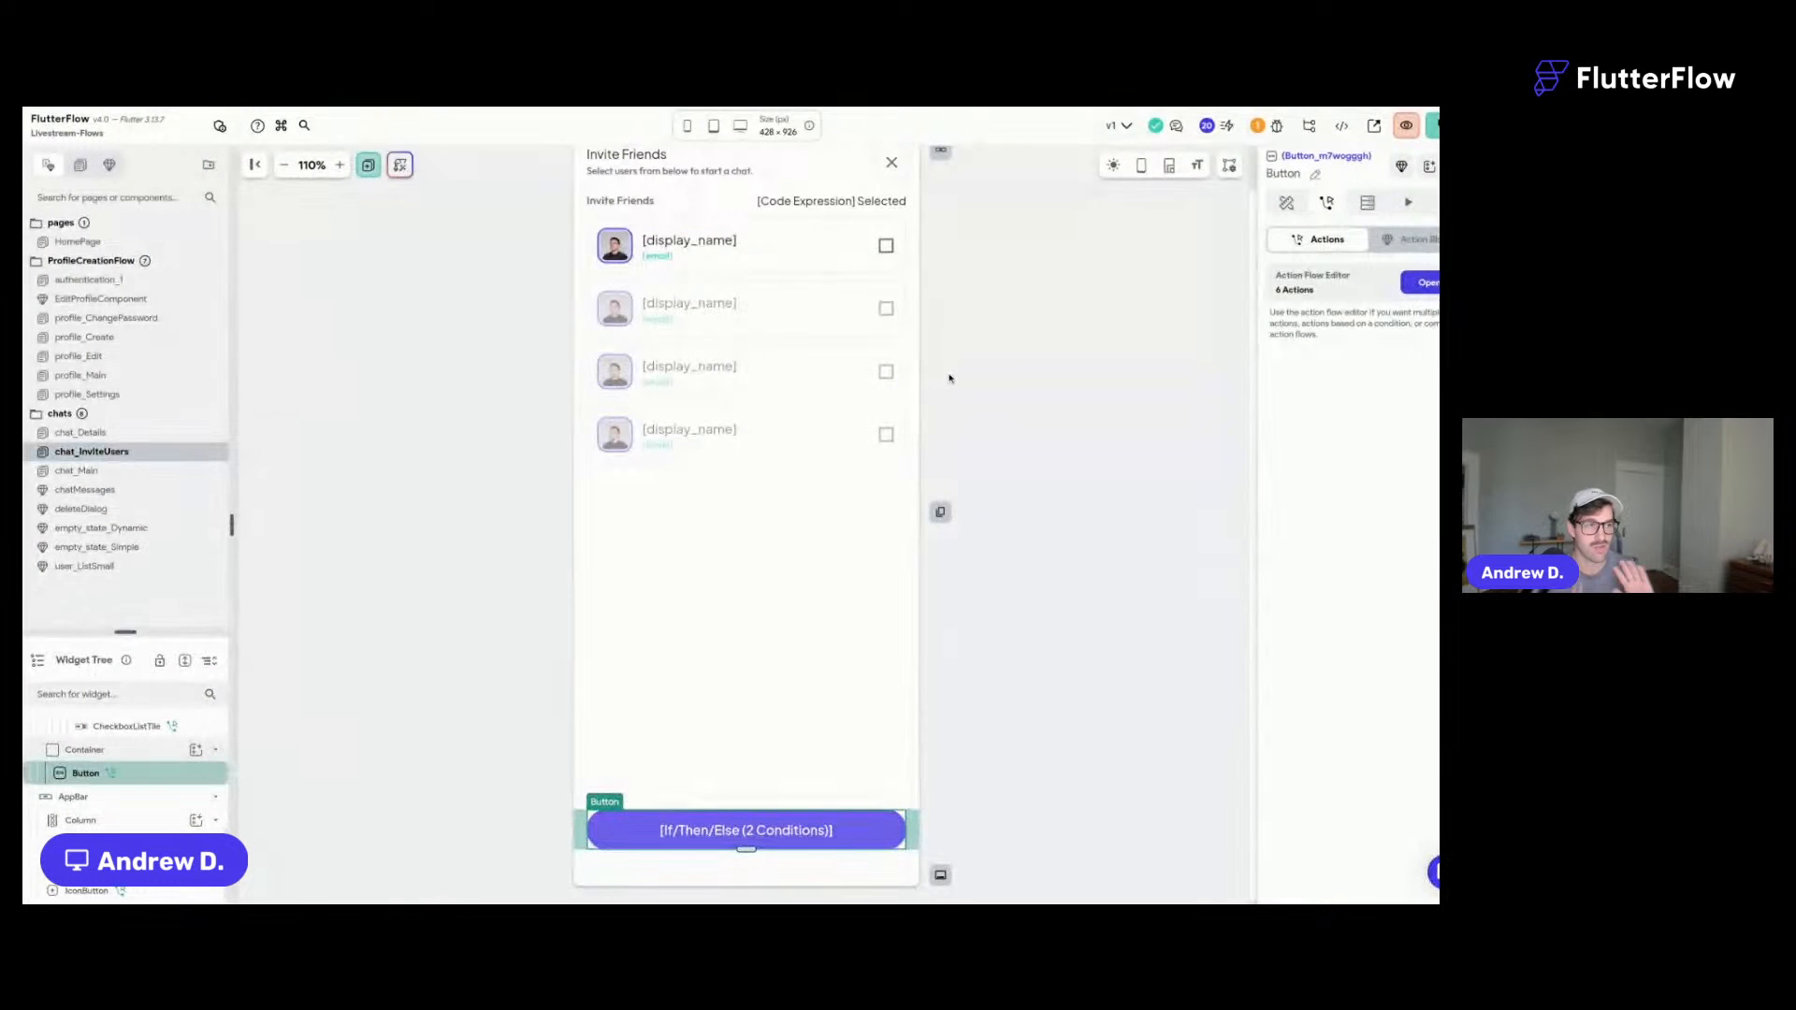